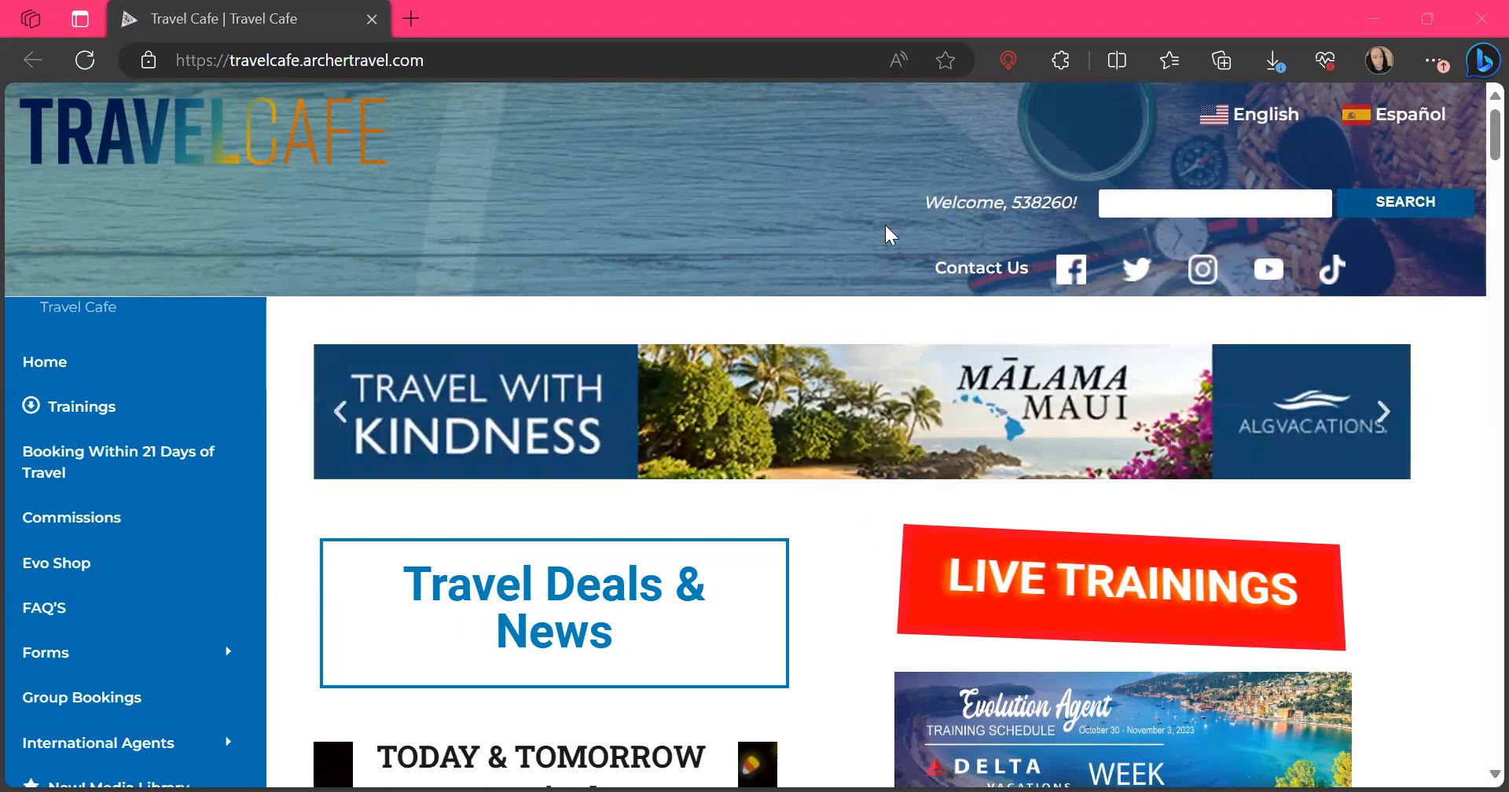
Open the USA Suppliers page of the Travel Cafe site
scroll(808, 525, "down", 3)
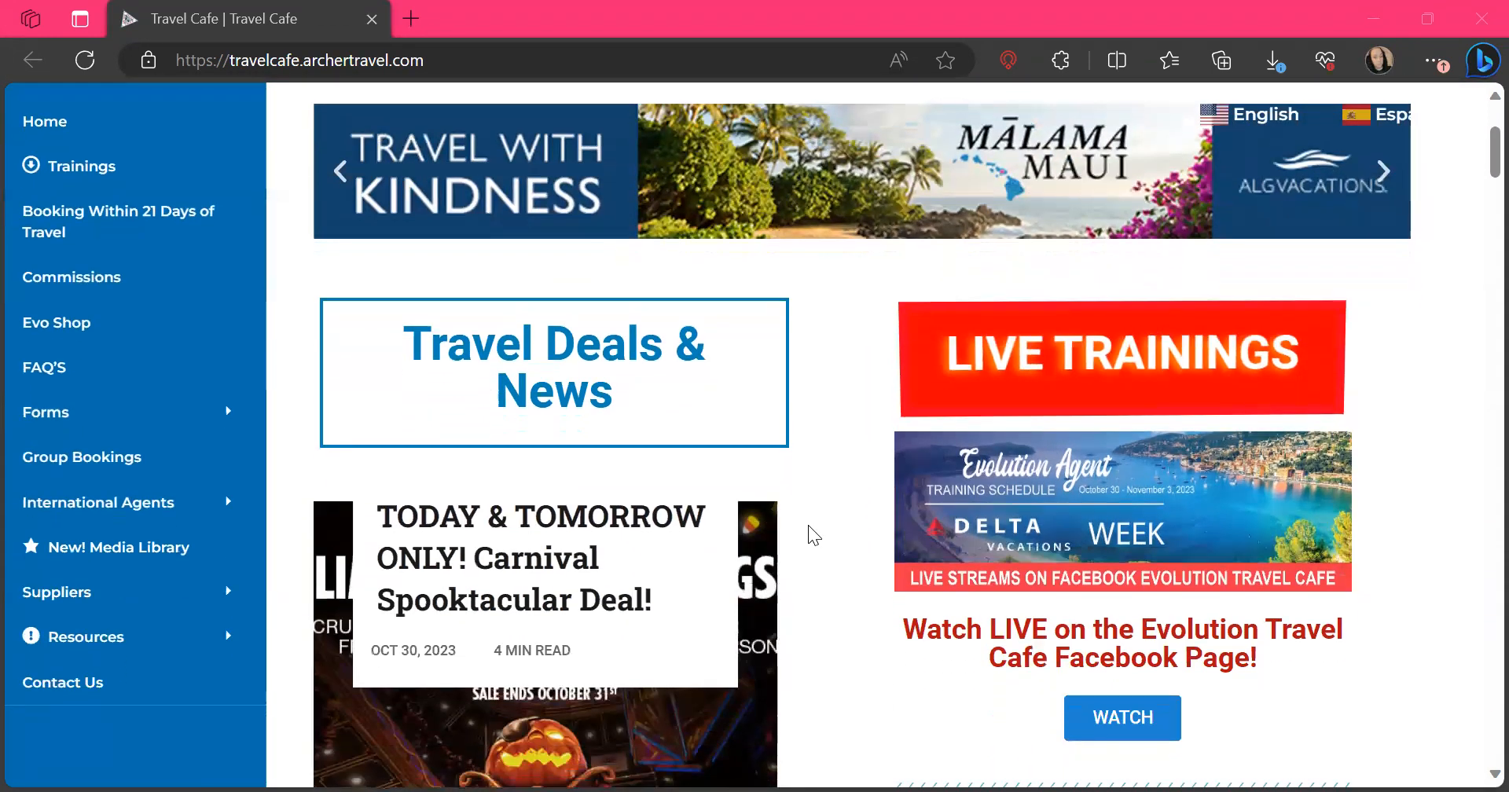
mouse_move(229, 601)
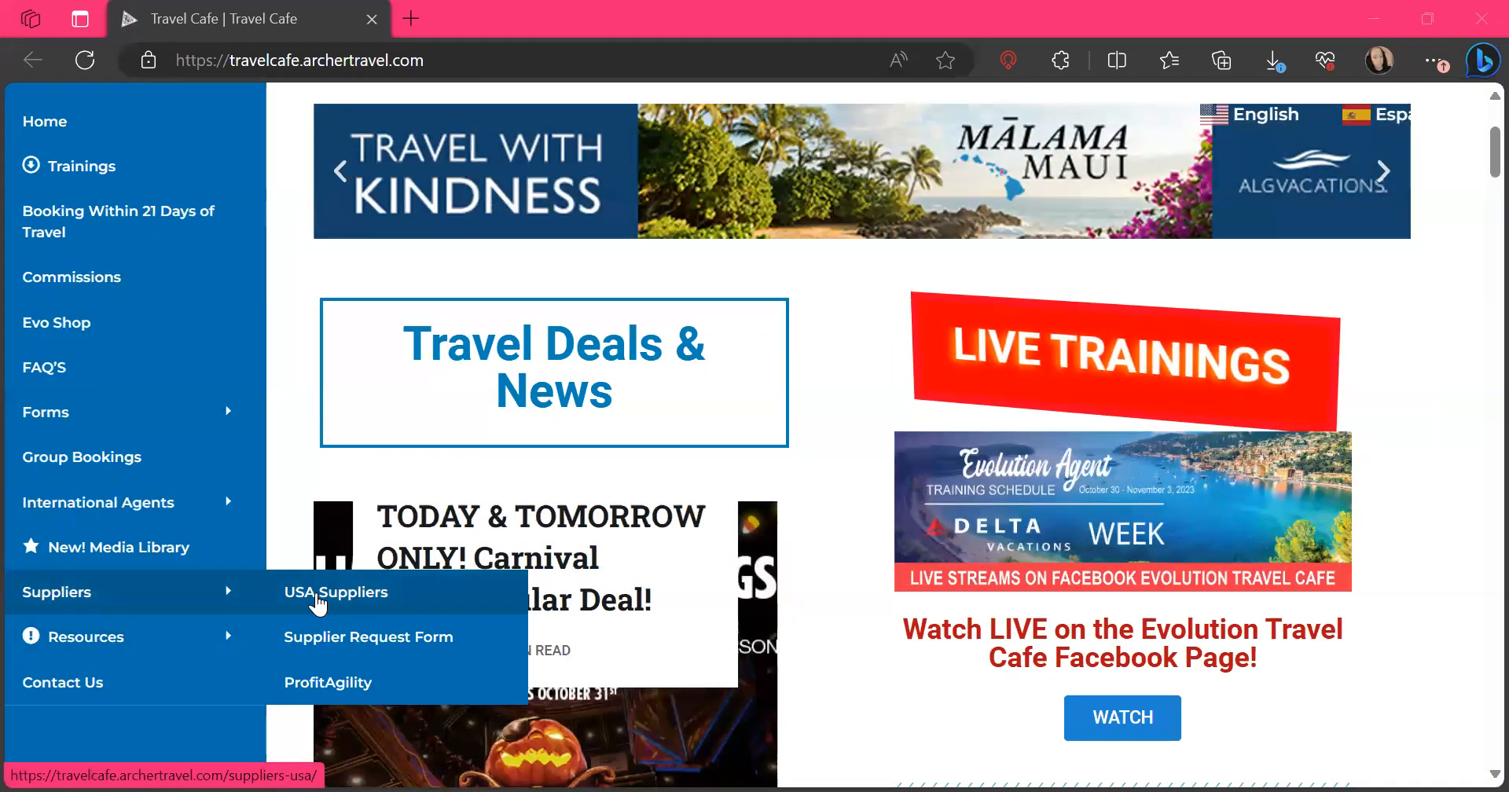
left_click(318, 593)
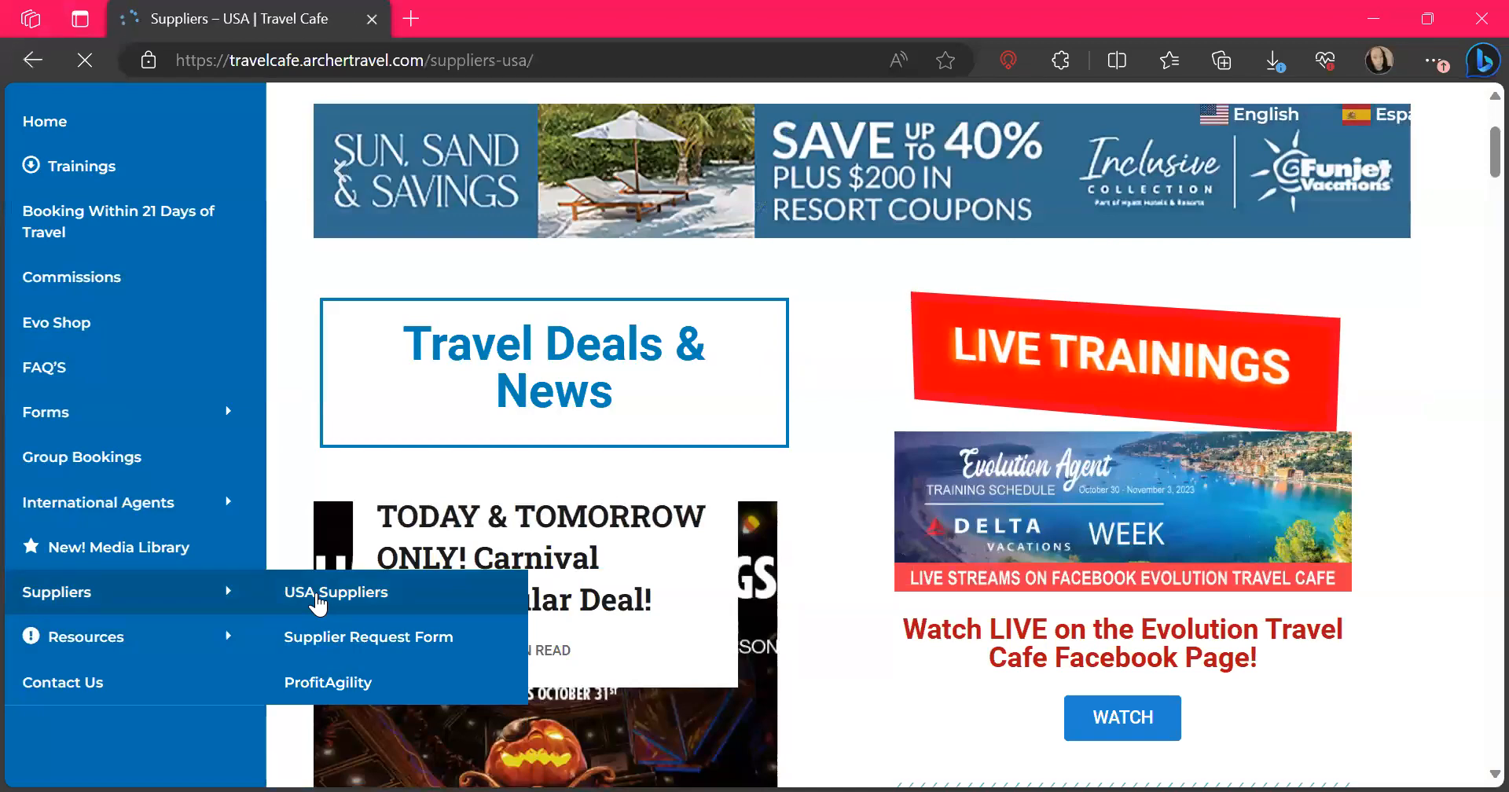
Find the Cruising Power supplier in the USA supplier list and open its full entry
scroll(994, 696, "down", 8)
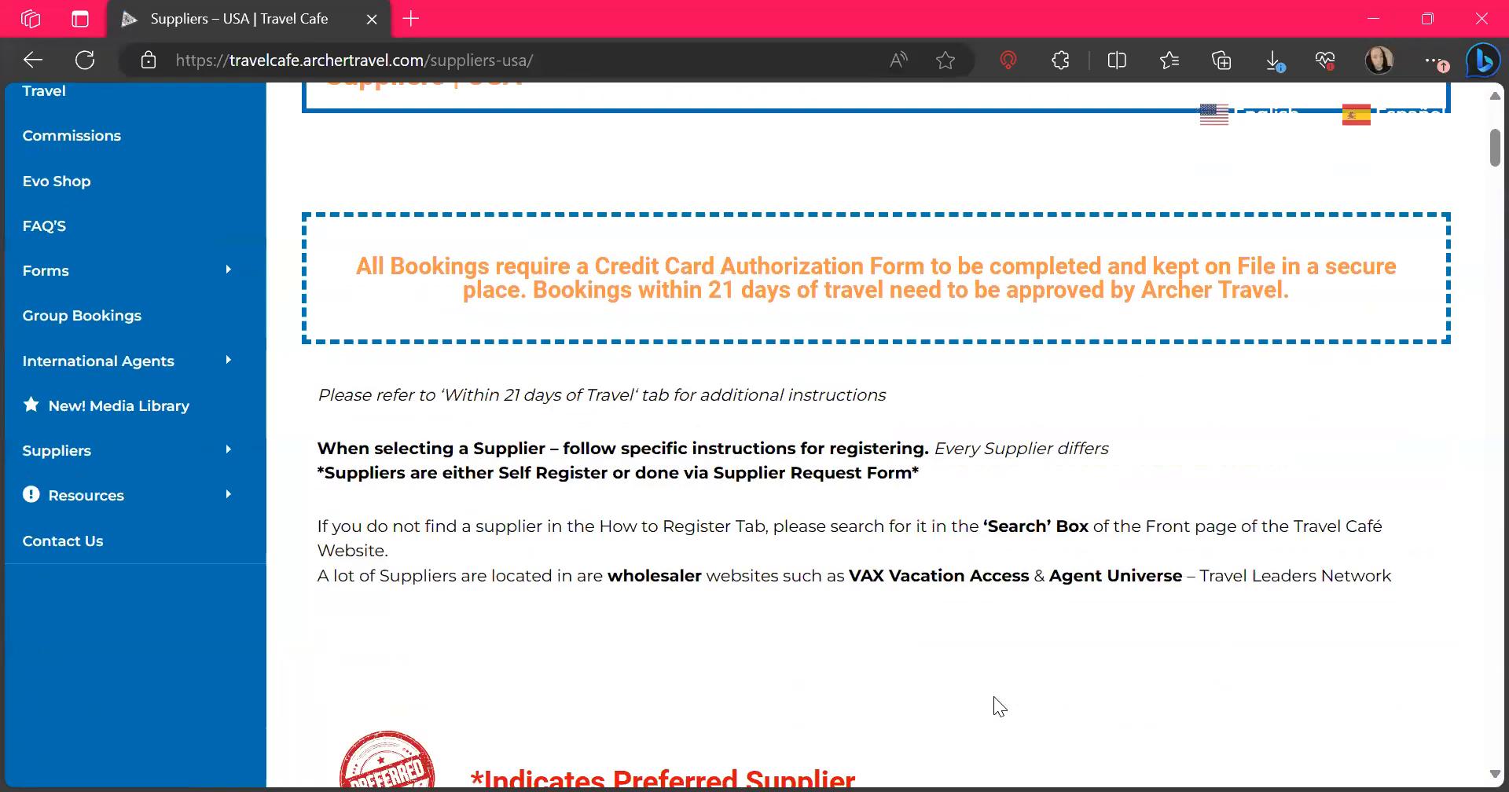
scroll(993, 696, "down", 15)
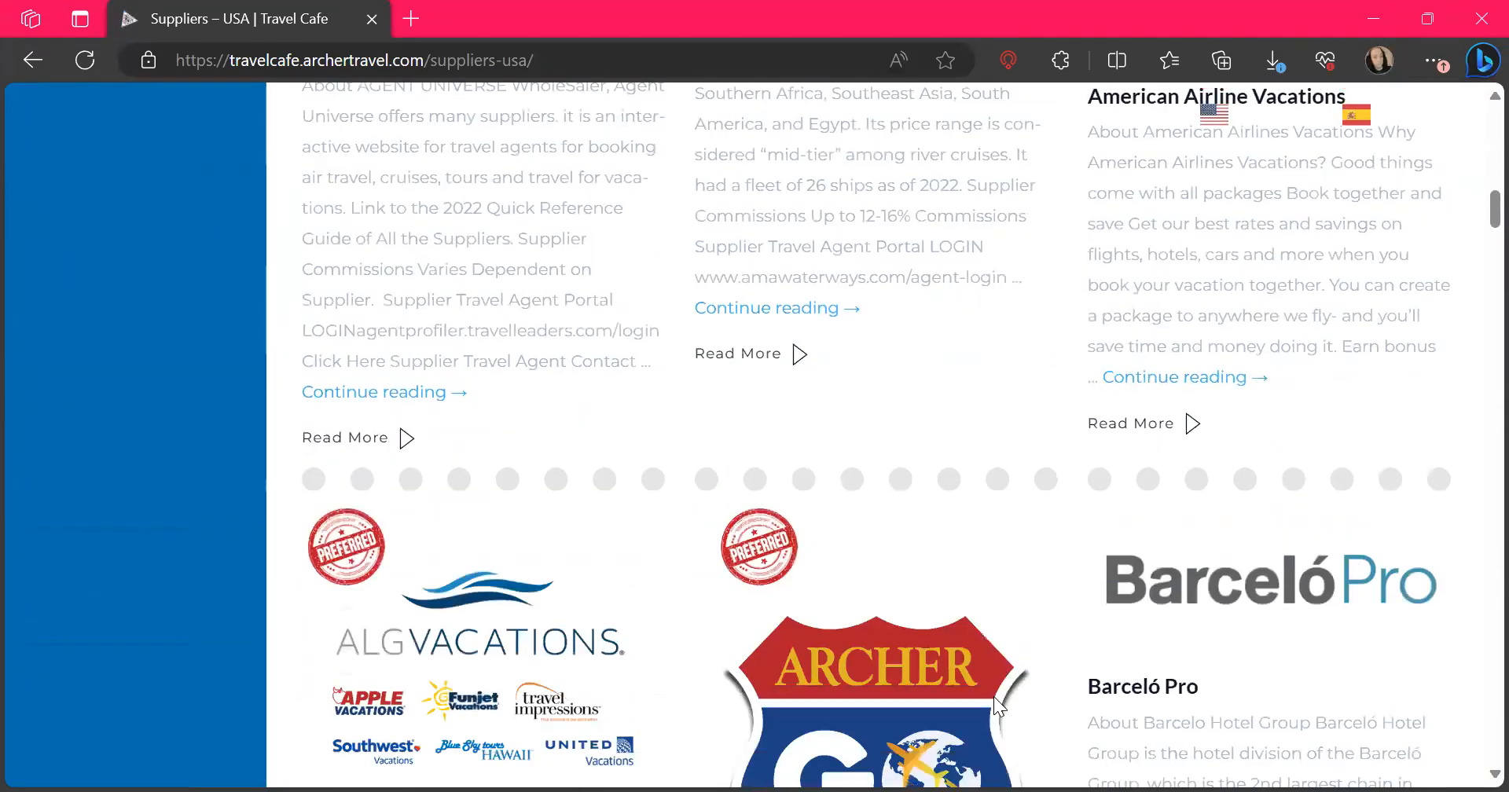
scroll(994, 697, "down", 20)
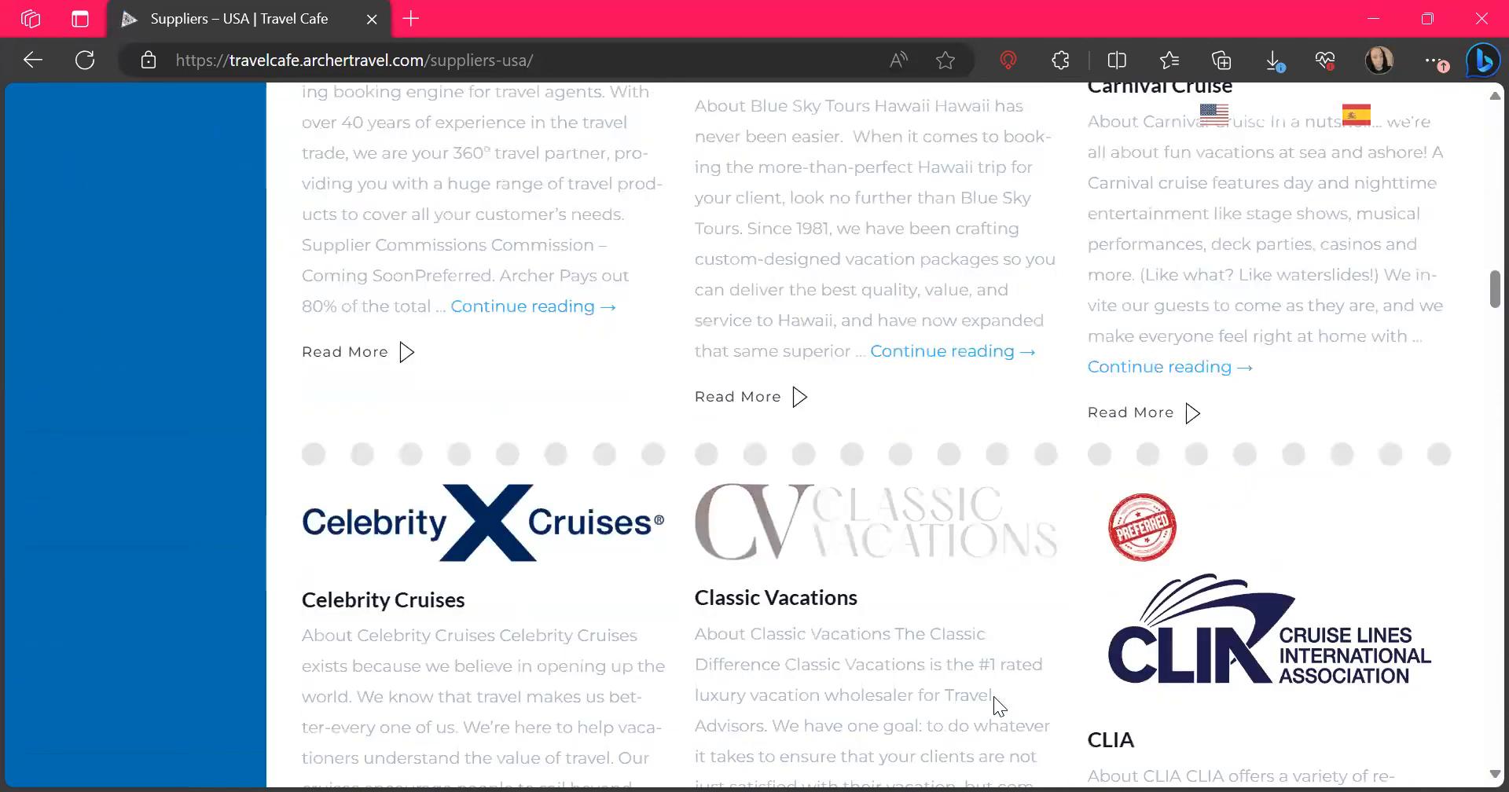
scroll(995, 696, "down", 8)
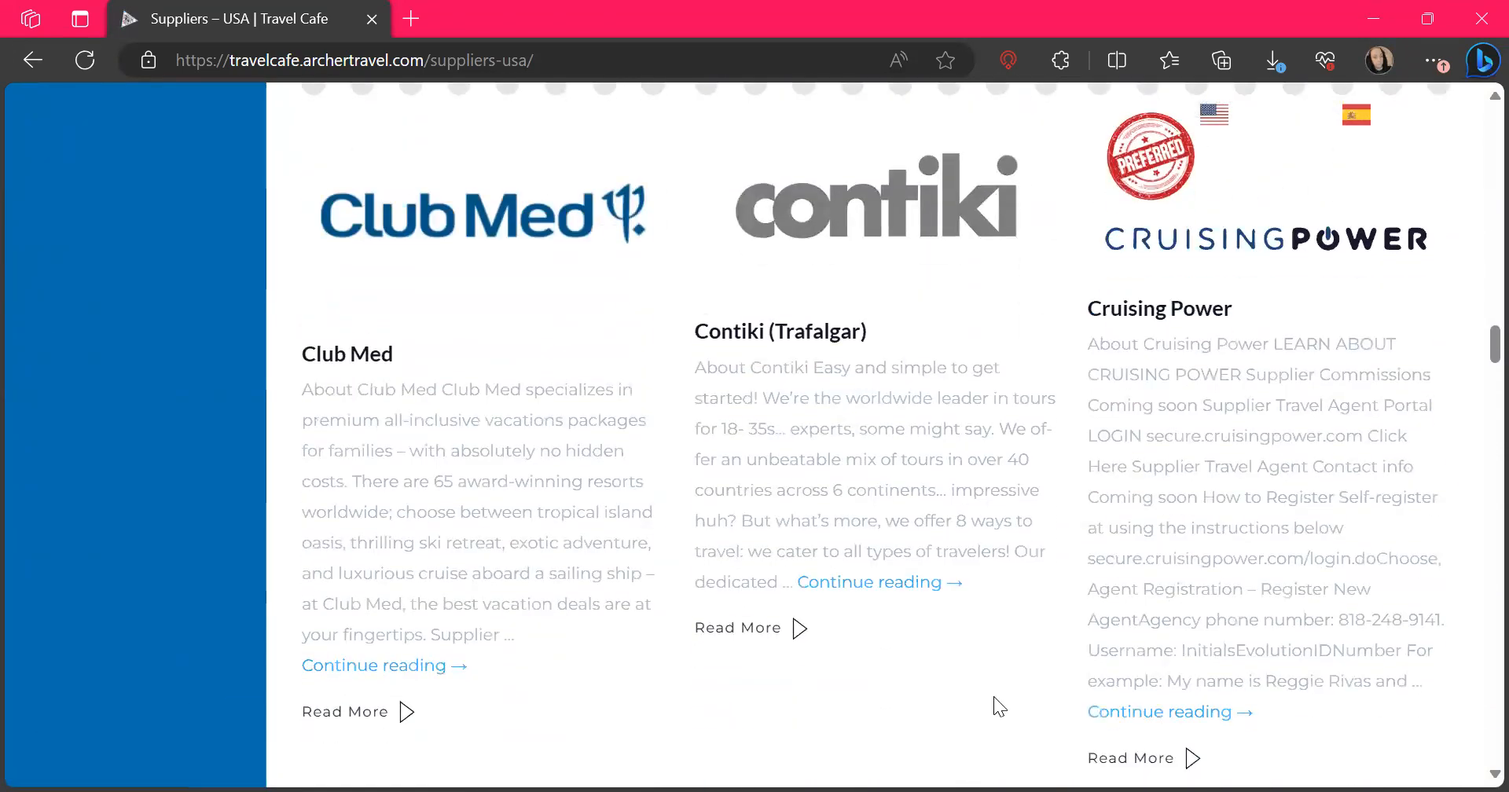
left_click(1189, 633)
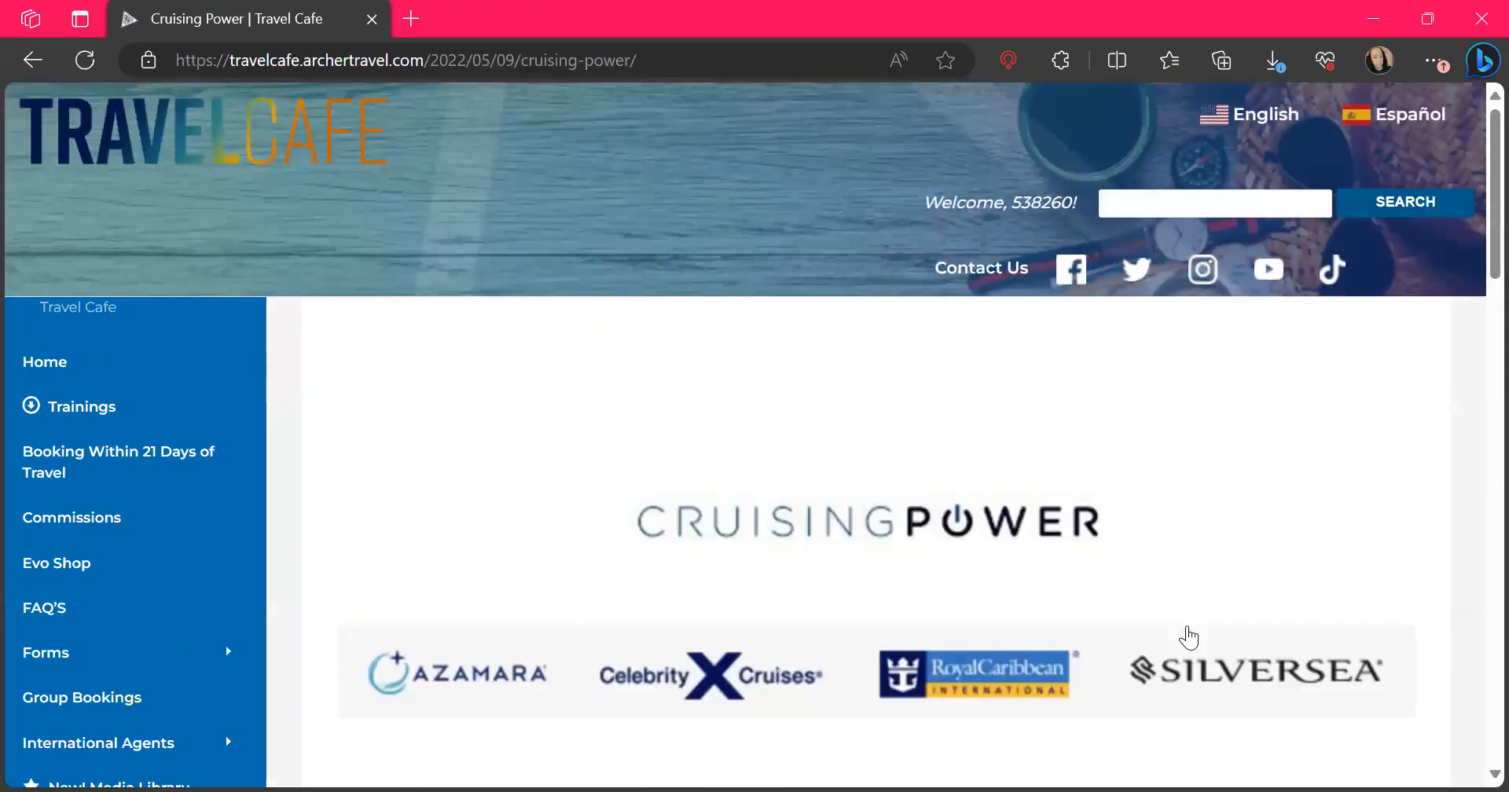
Review Cruising Power's registration instructions and open its supplier travel agent portal
scroll(865, 547, "down", 3)
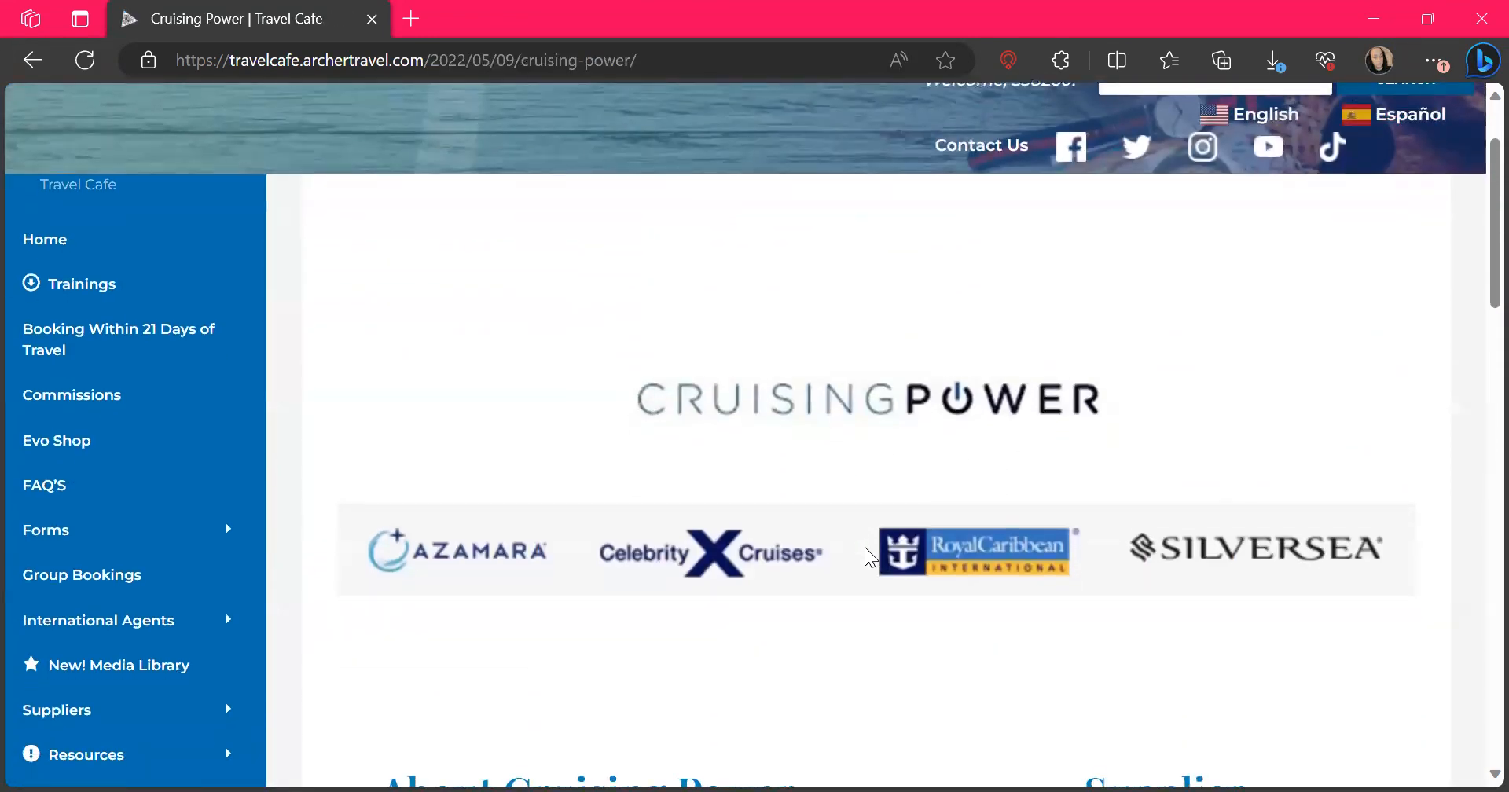
scroll(865, 547, "down", 1)
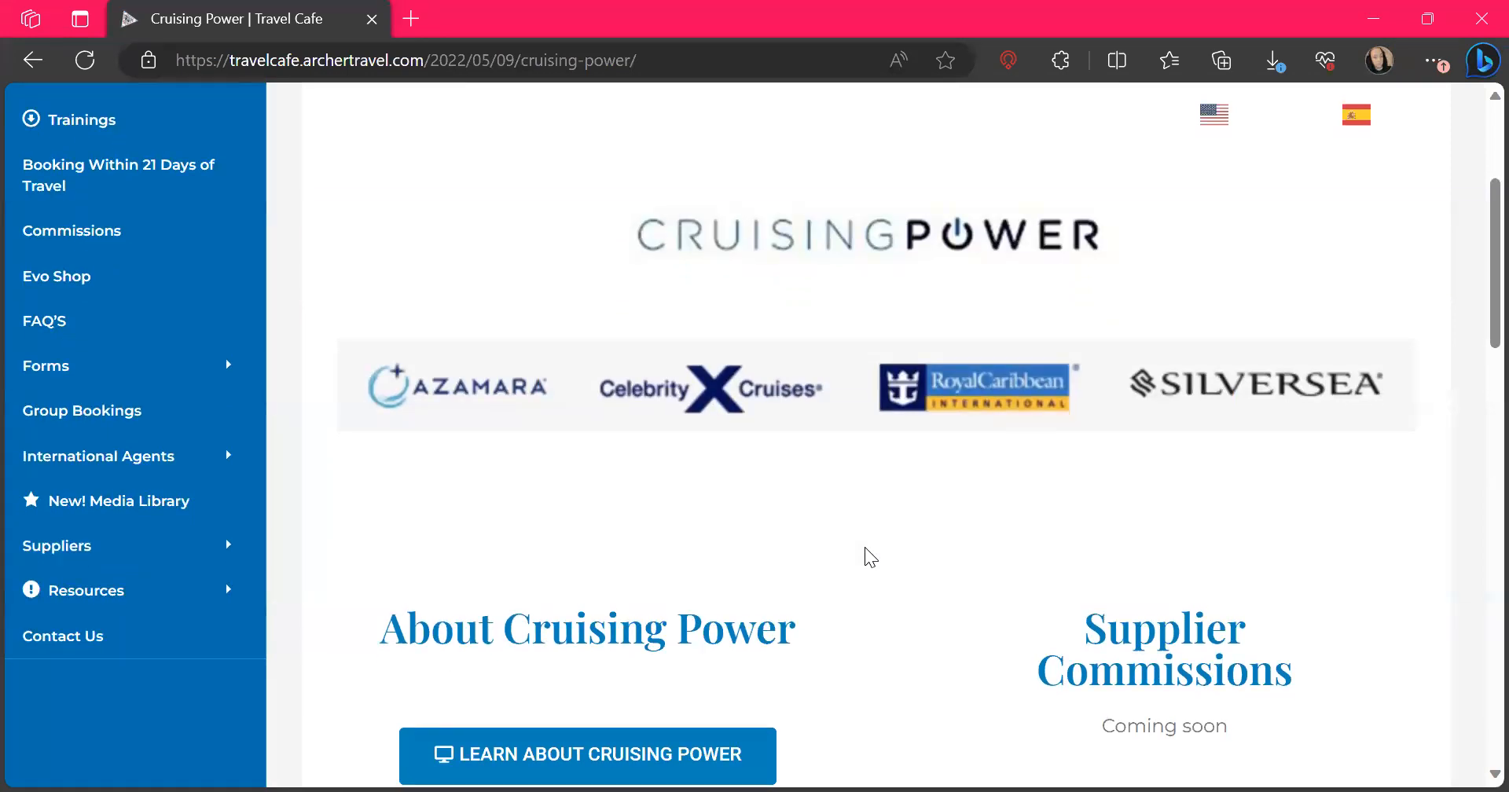
scroll(864, 547, "down", 5)
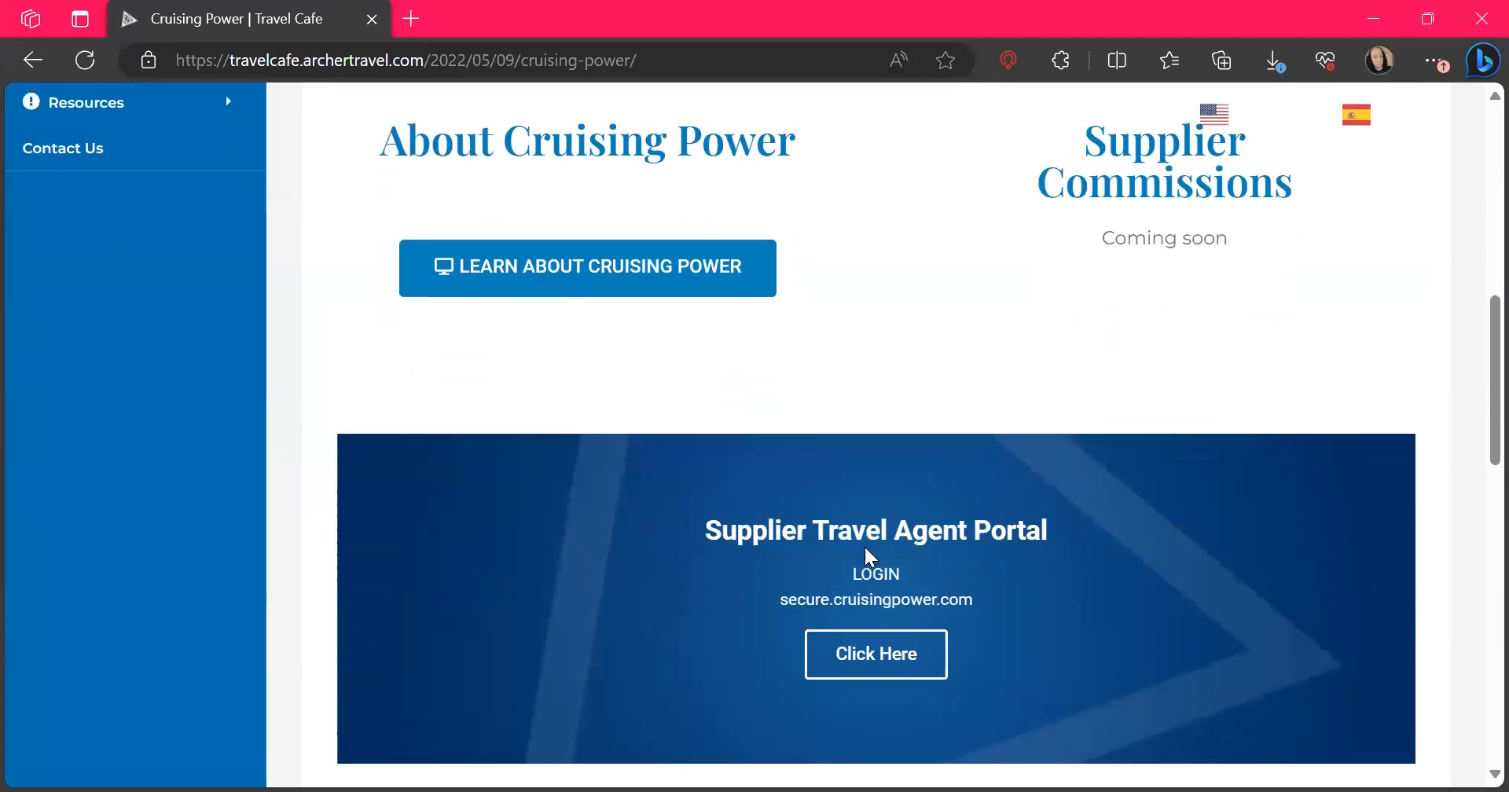
scroll(865, 549, "down", 6)
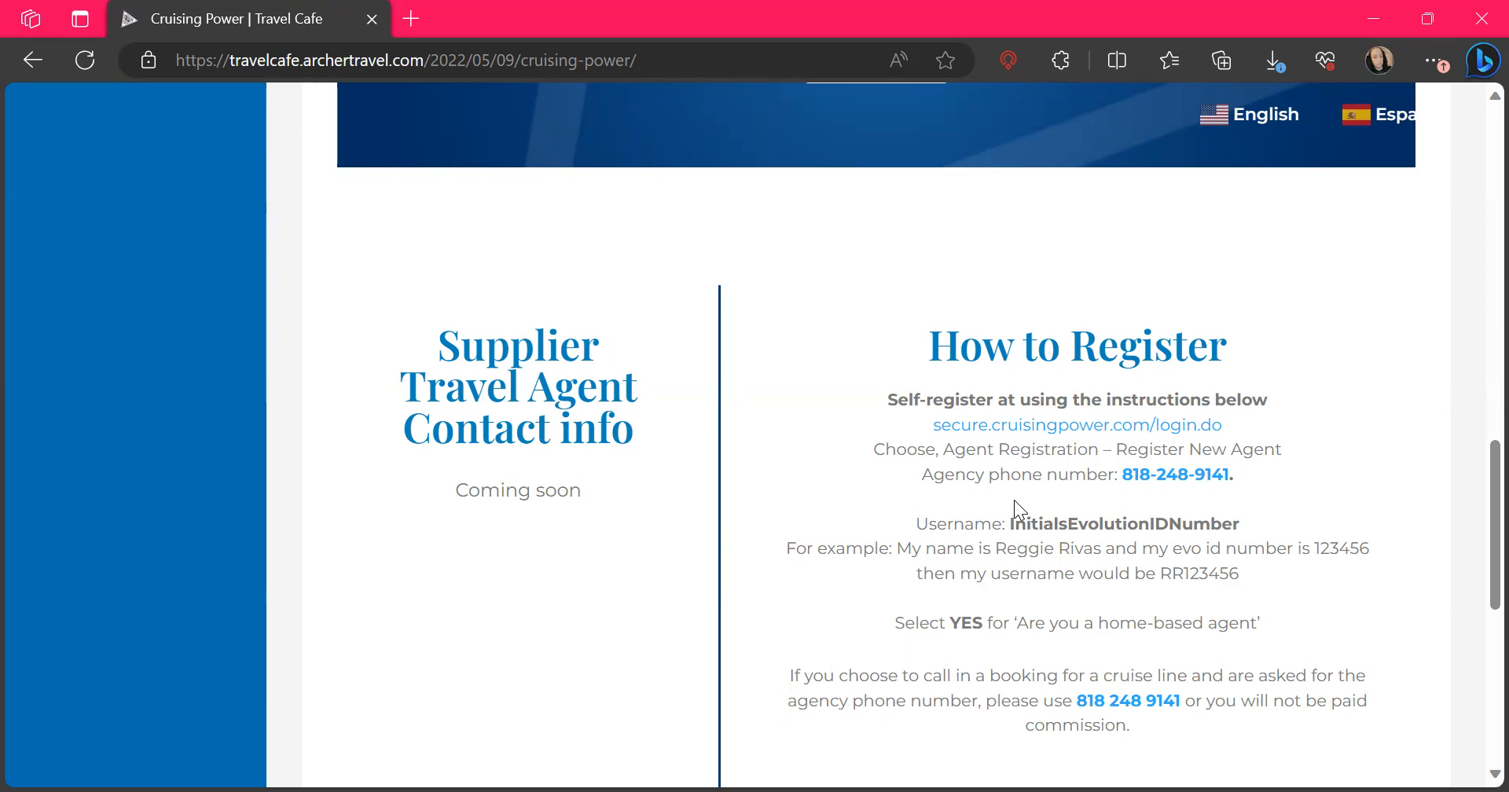
scroll(1014, 501, "up", 4)
scroll(1014, 500, "up", 1)
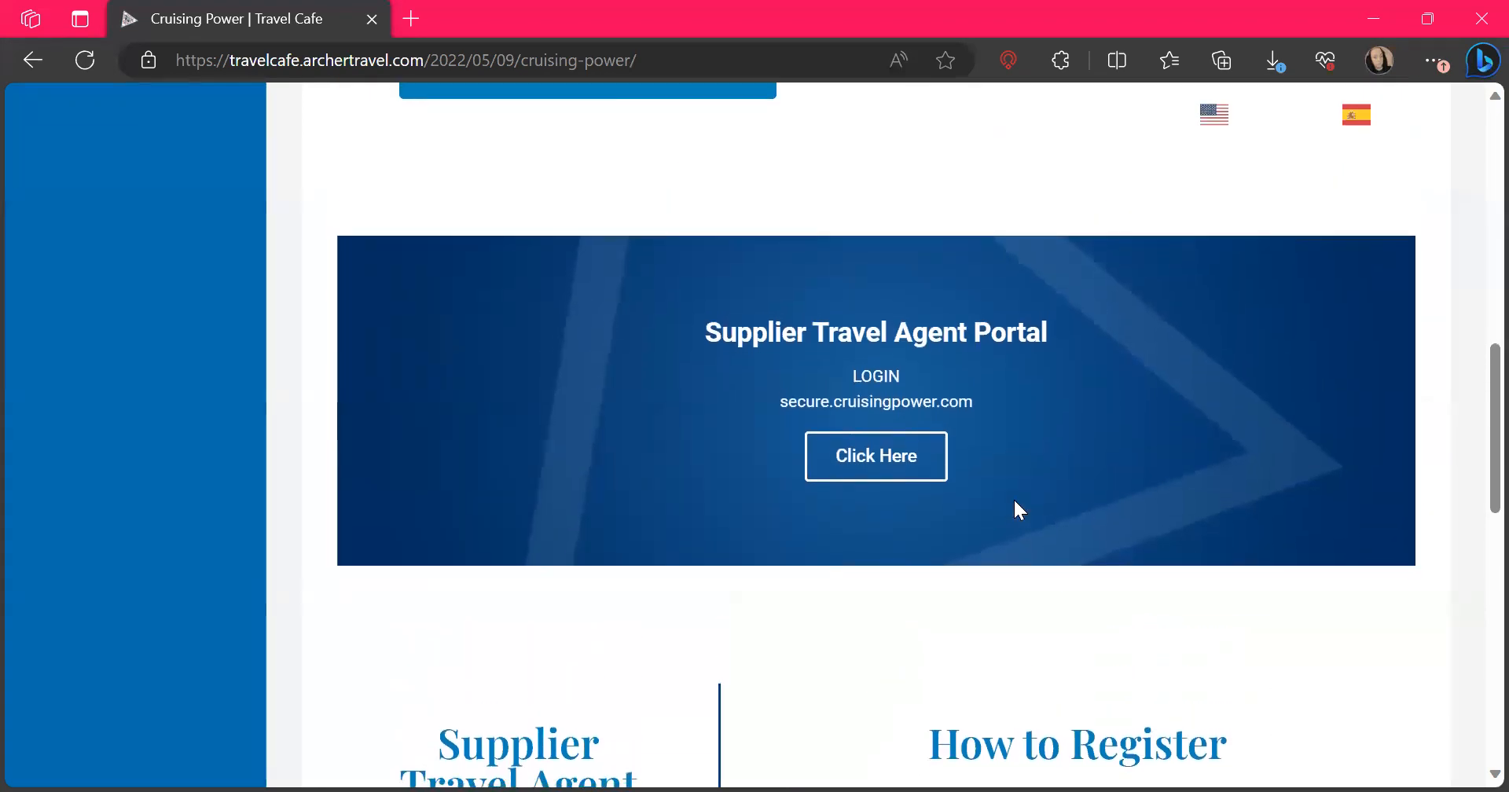
left_click(871, 468)
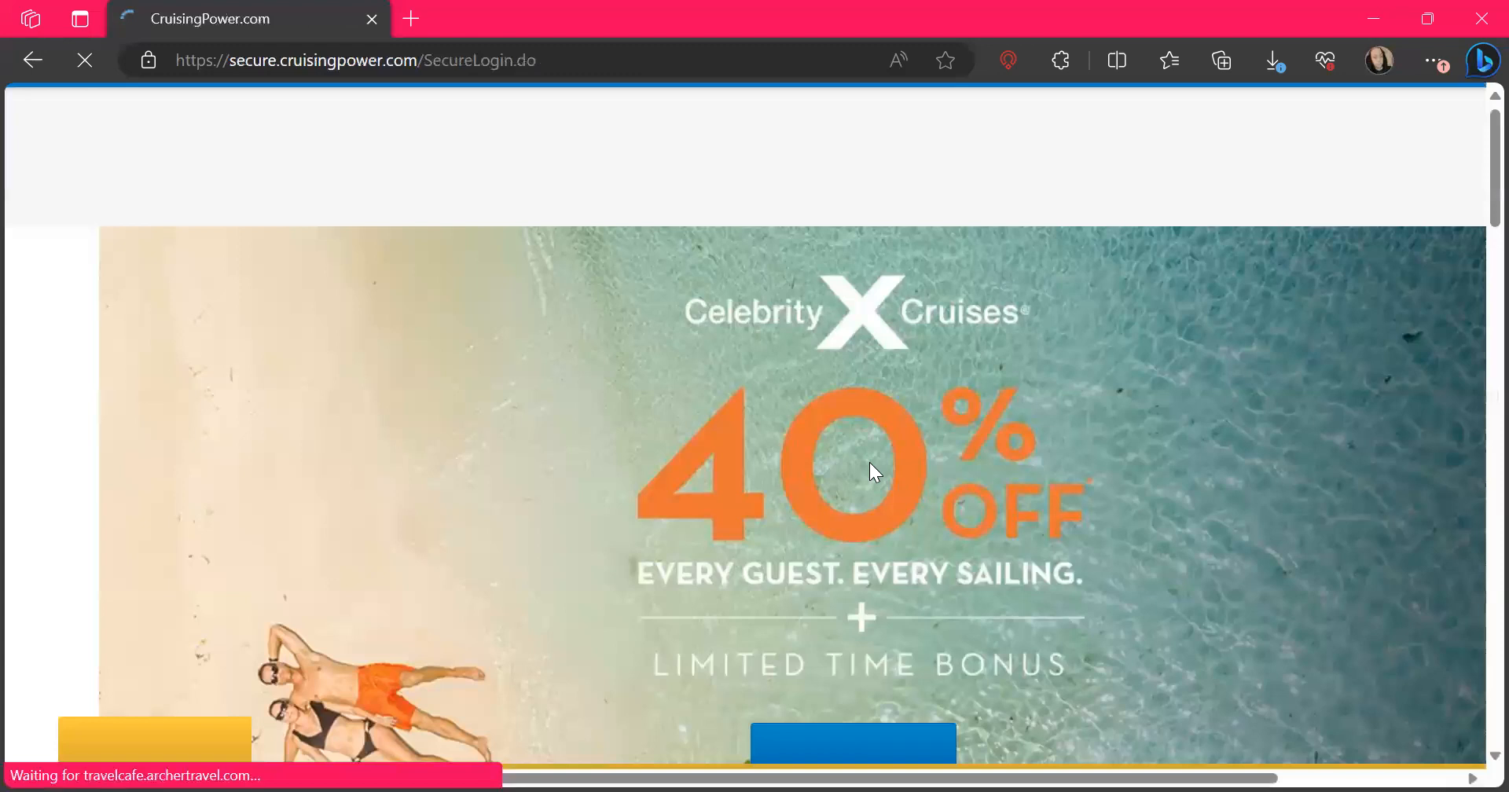
Sign in to CruisingPower with the prefilled username and password
scroll(870, 462, "down", 7)
scroll(875, 471, "down", 2)
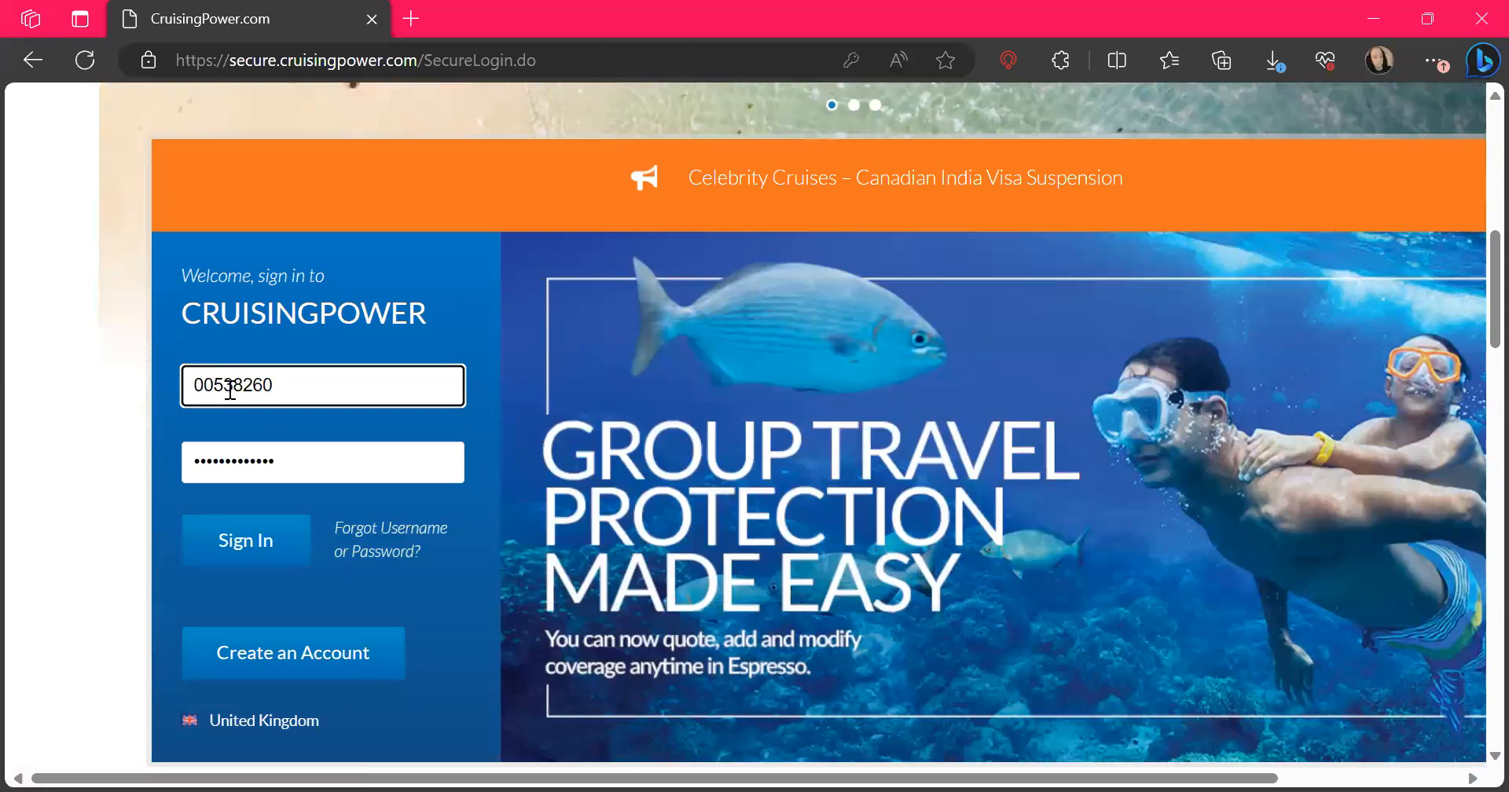
left_click(277, 542)
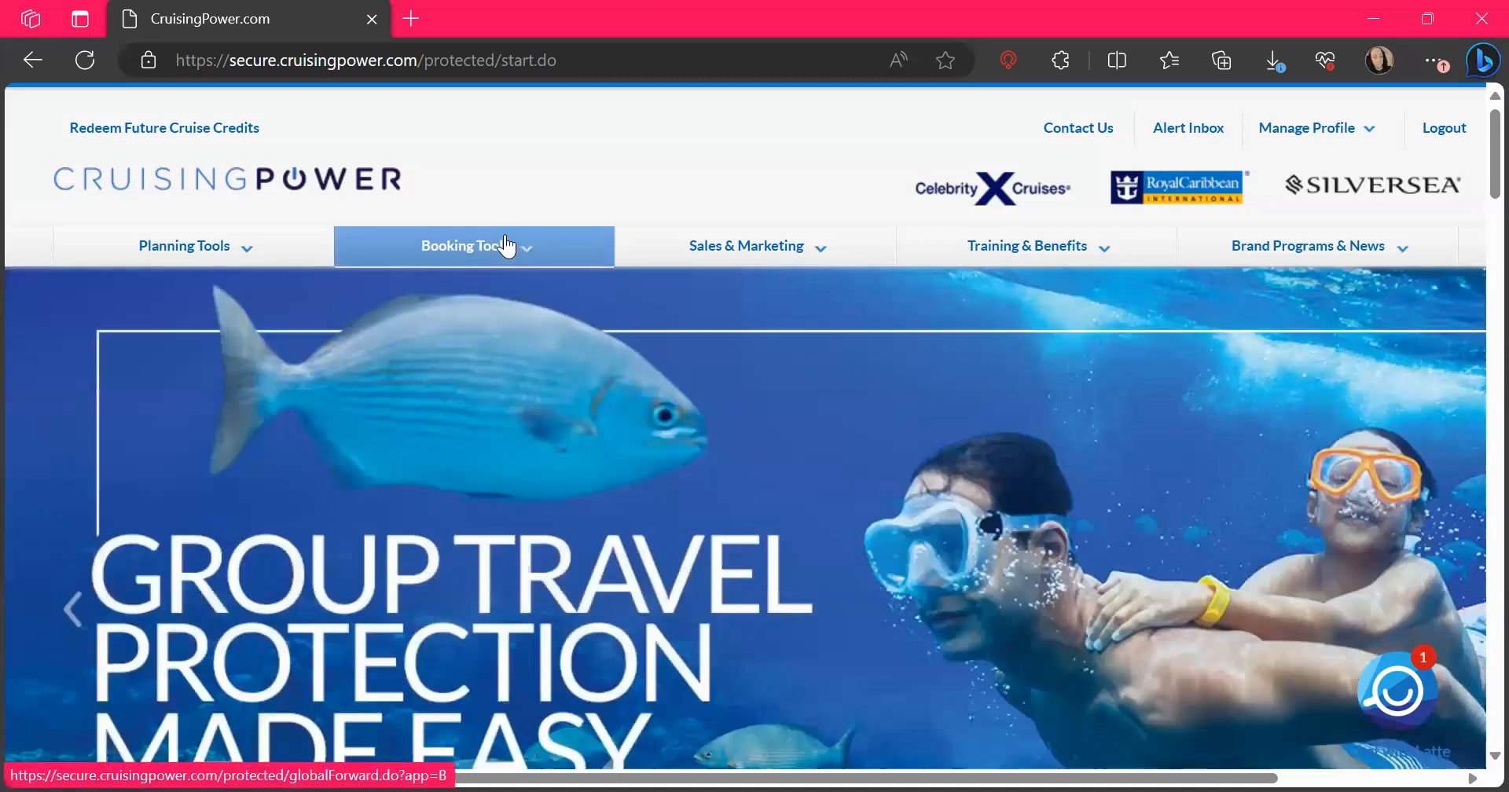
Open the Espresso booking tool, look over its dashboard and start an individual reservation
mouse_move(507, 246)
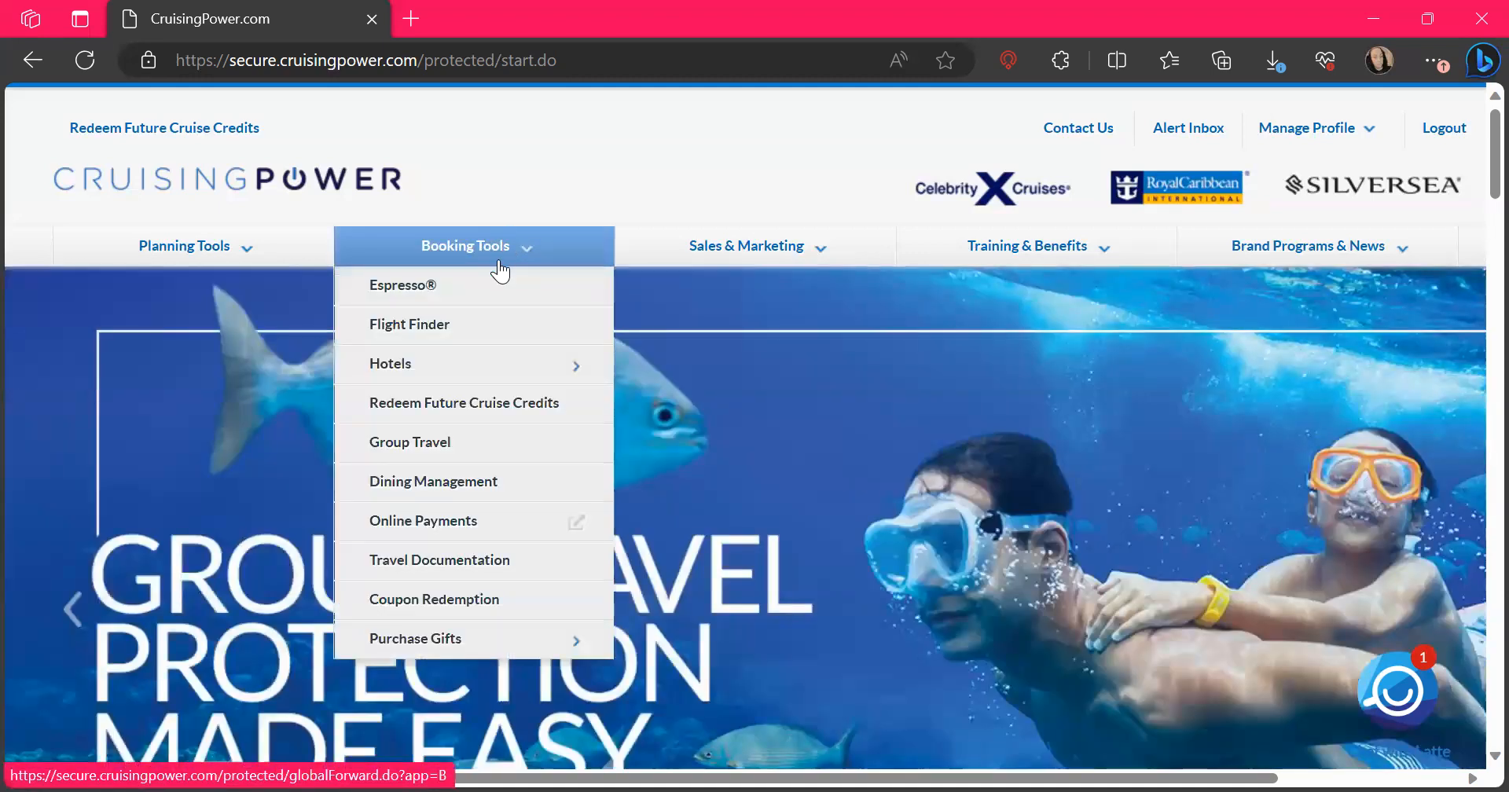
left_click(488, 291)
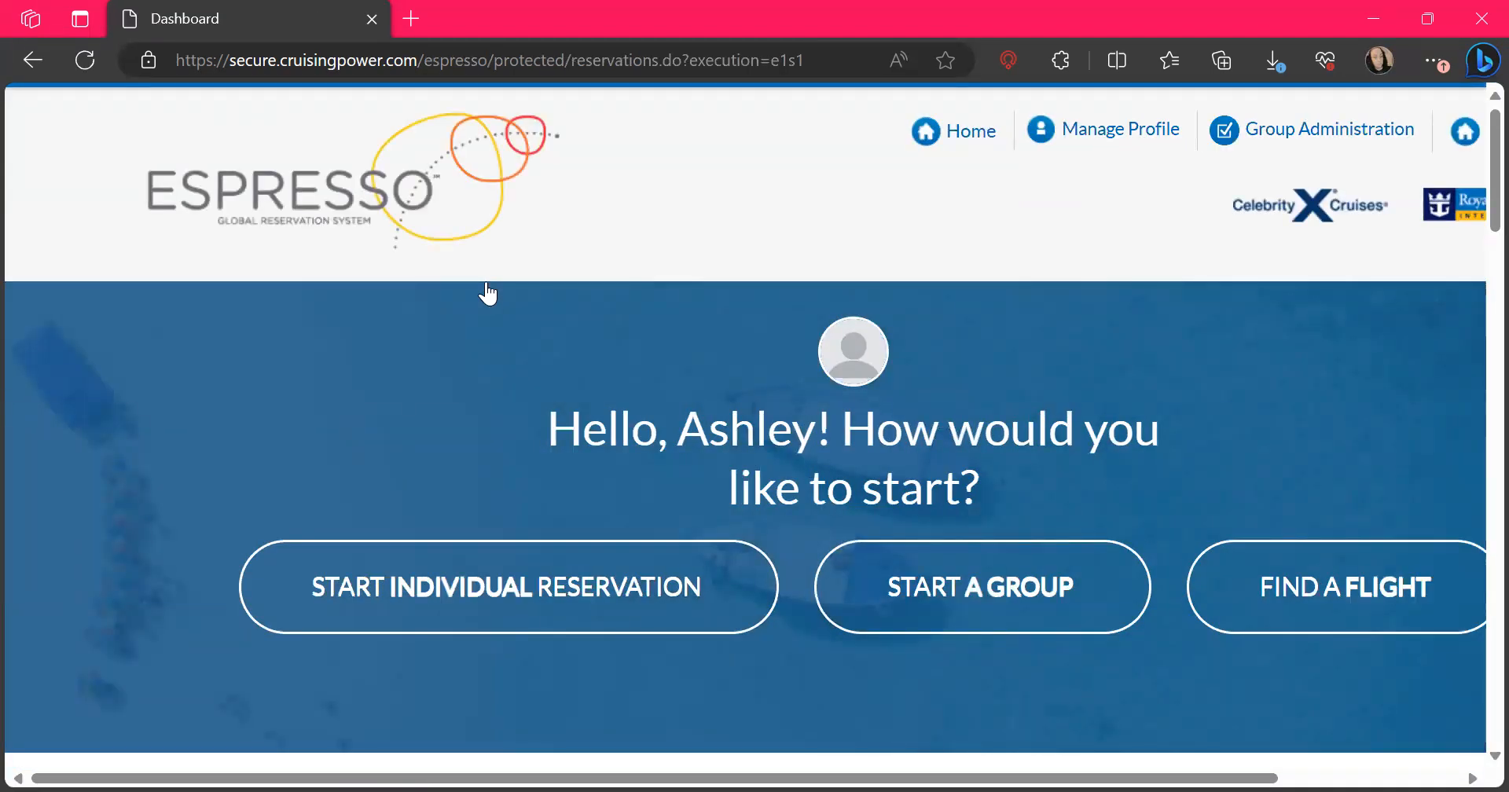
scroll(950, 461, "down", 4)
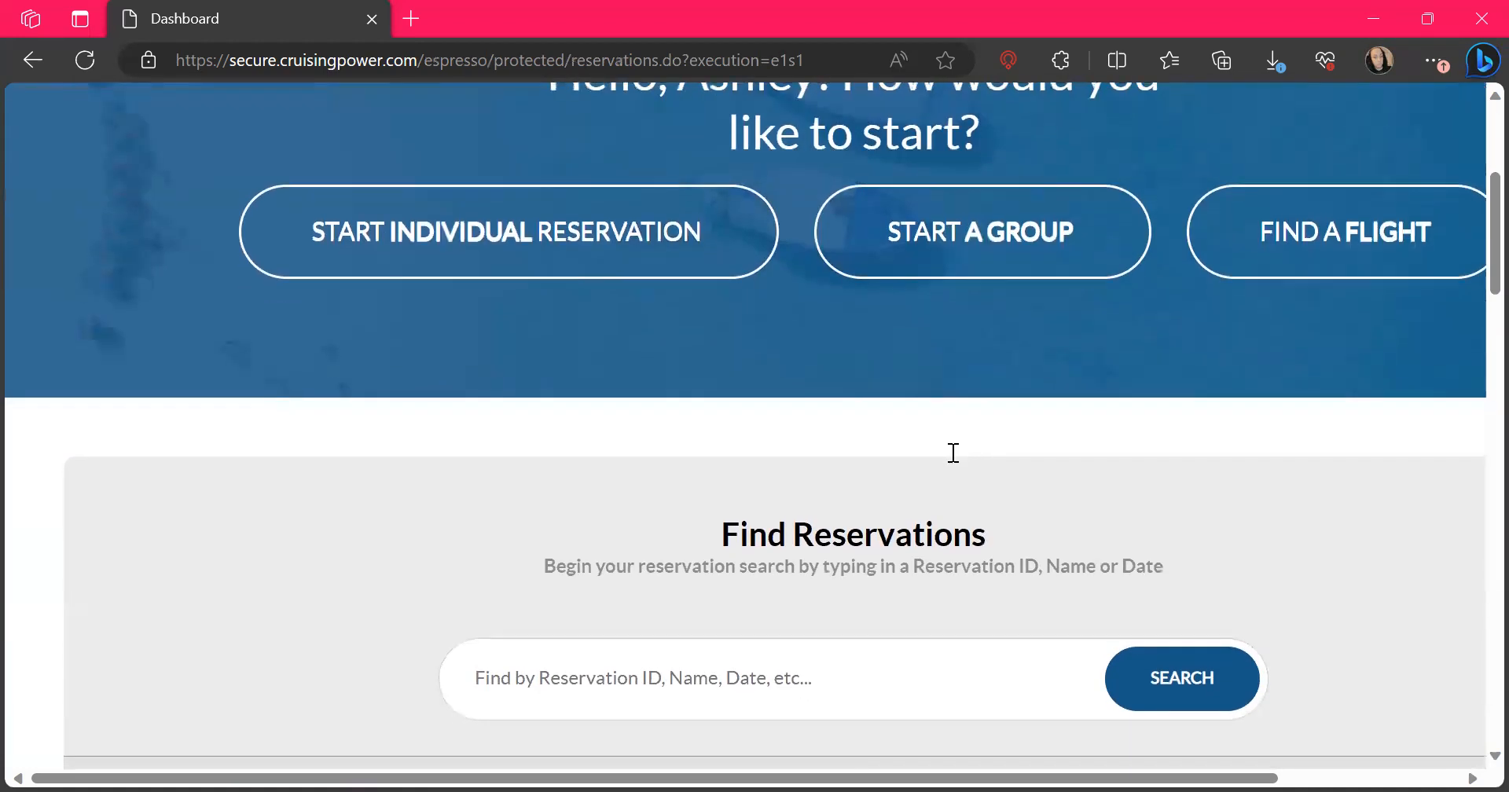
scroll(954, 453, "up", 3)
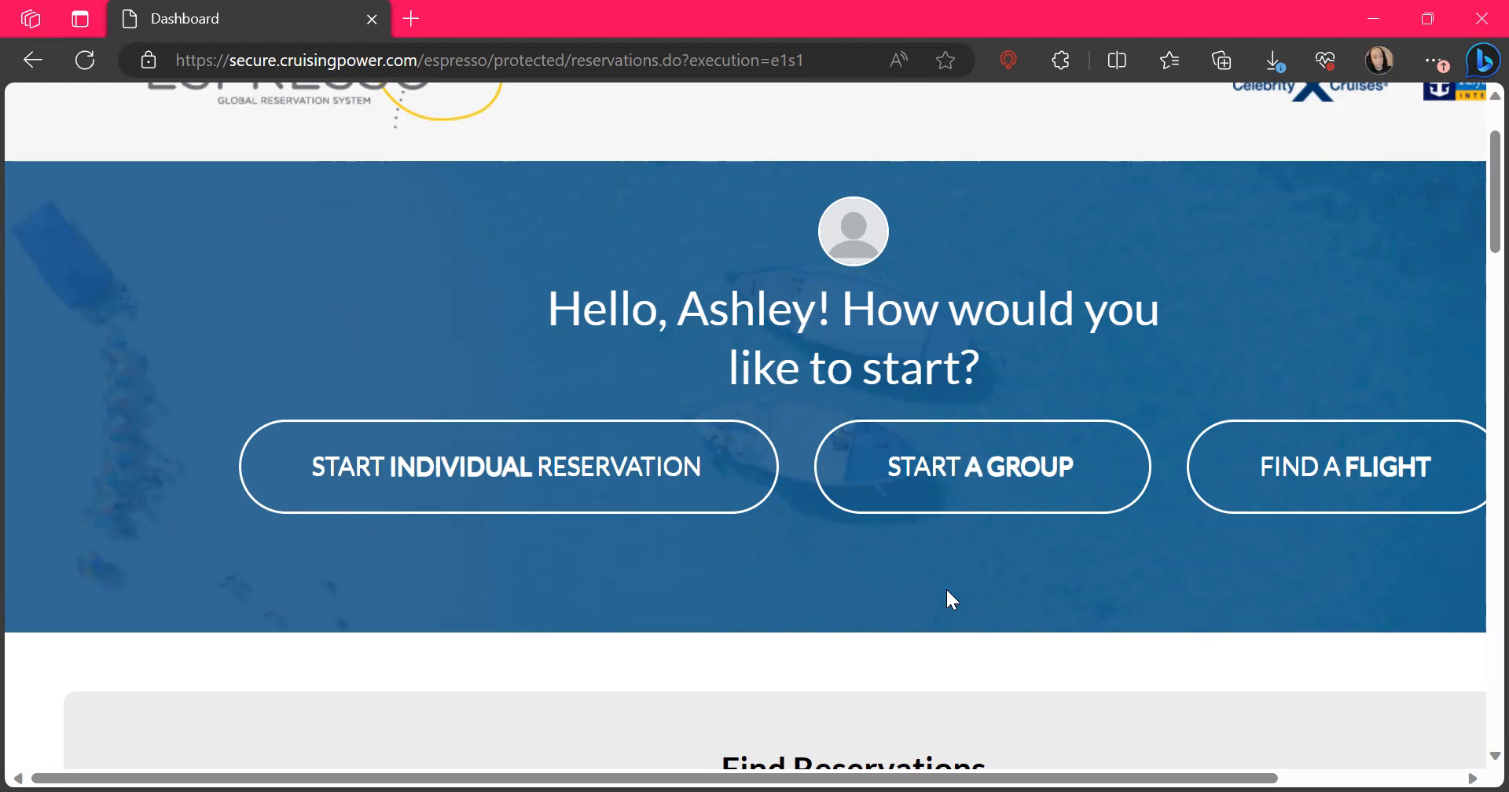
scroll(952, 600, "down", 5)
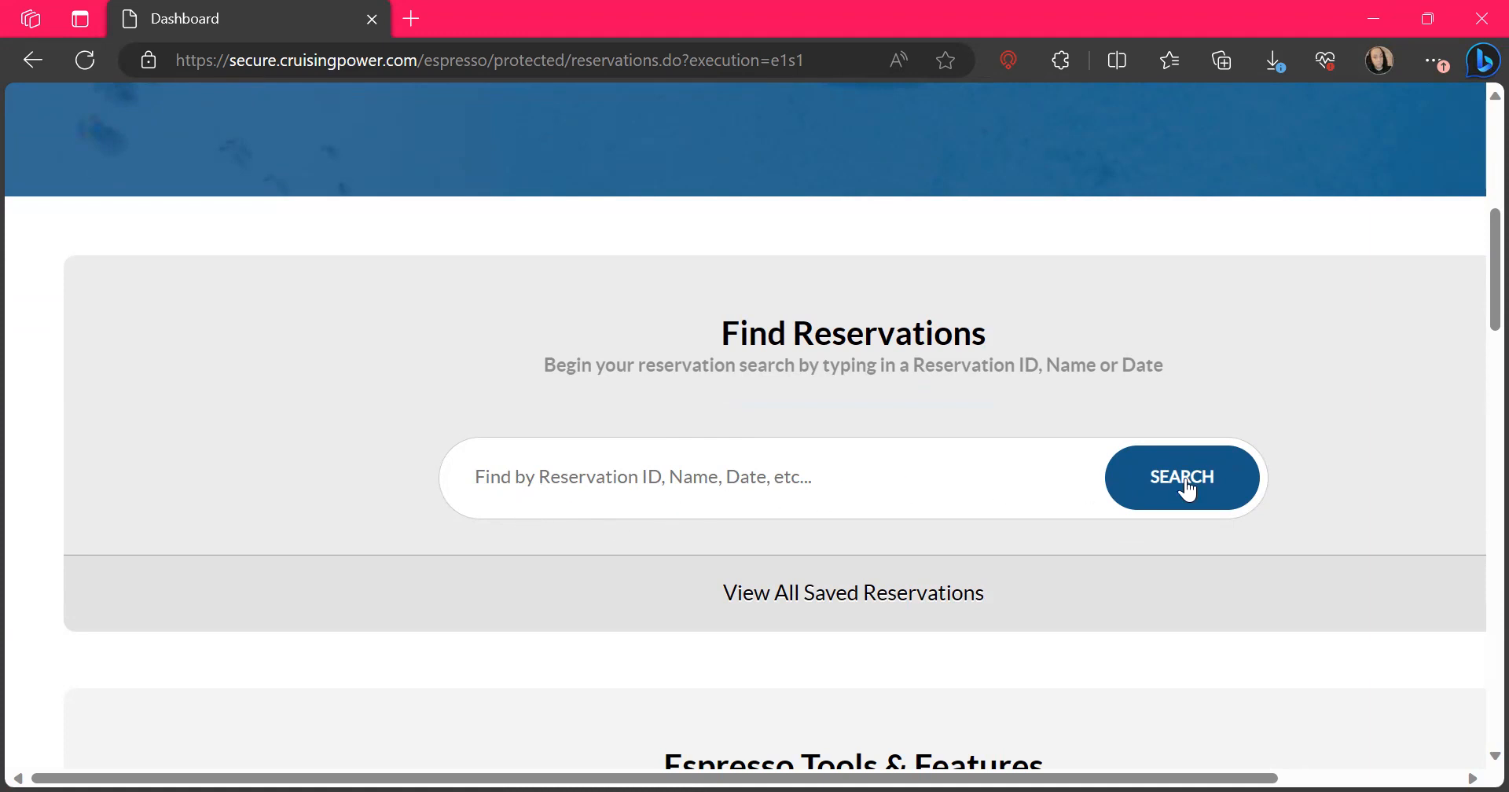
scroll(1238, 591, "down", 3)
scroll(1240, 592, "up", 8)
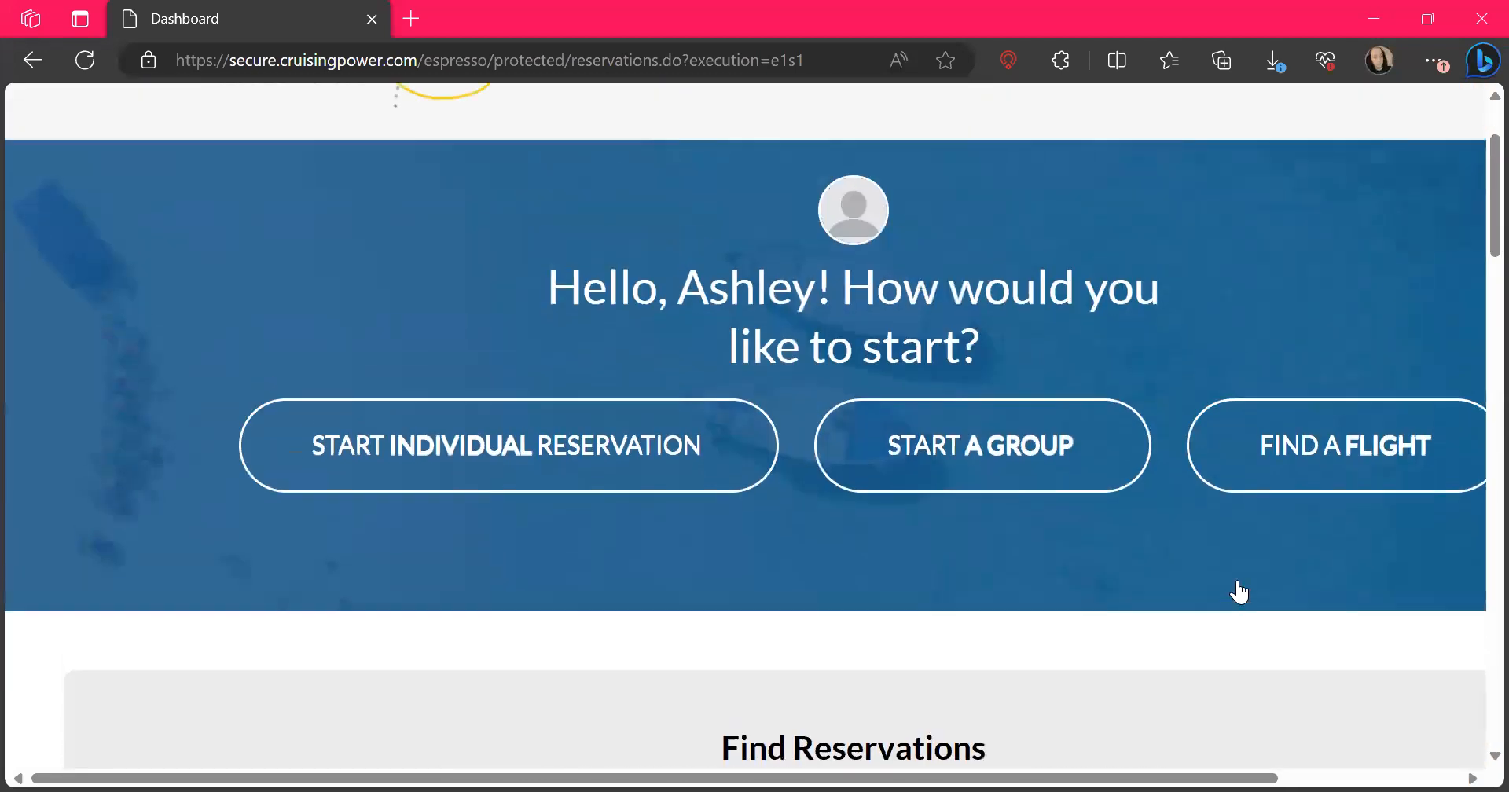
left_click(549, 442)
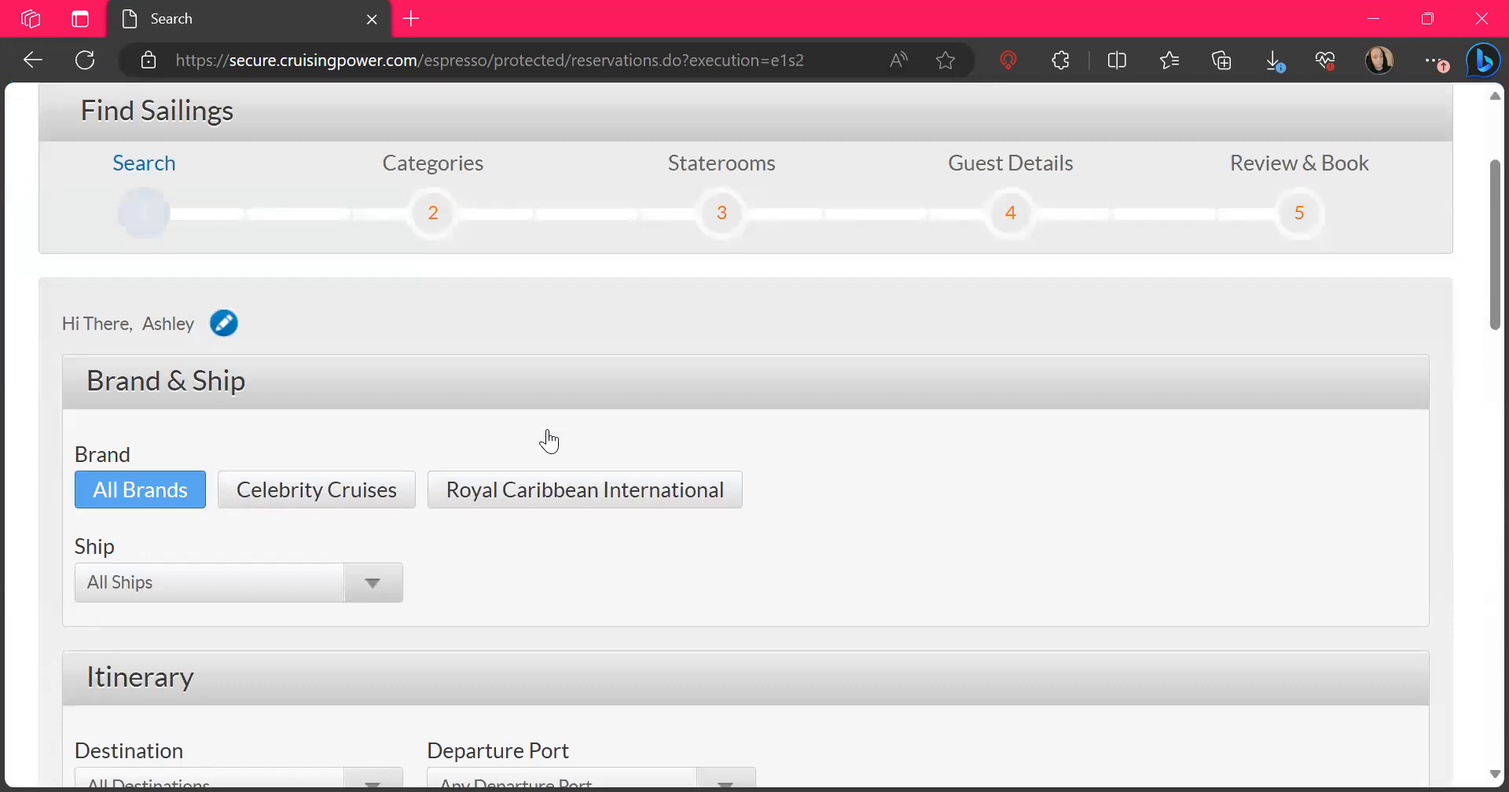
Limit the sailing search to the Royal Caribbean International brand and look over the remaining search criteria
left_click(551, 492)
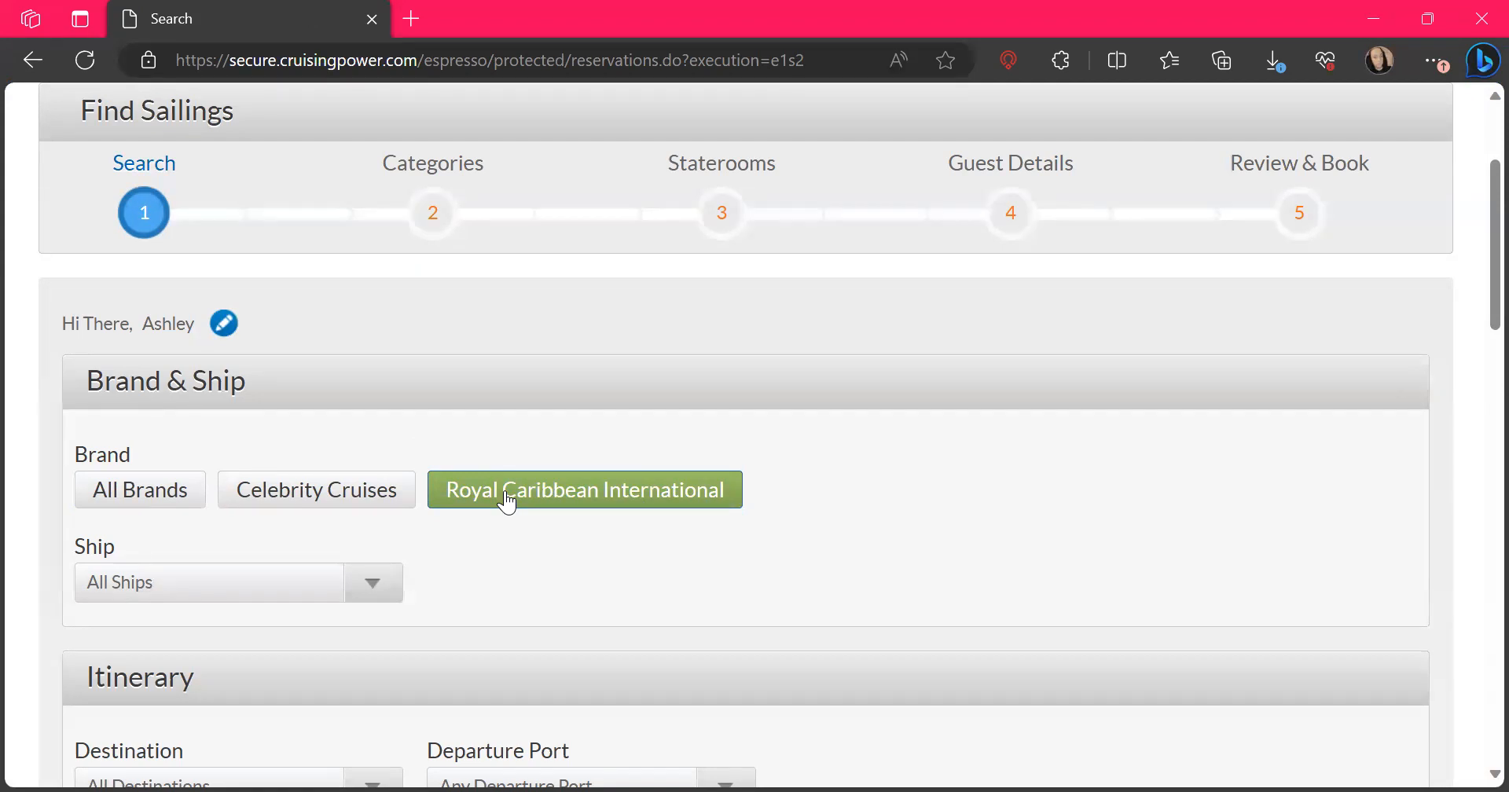
scroll(508, 503, "down", 2)
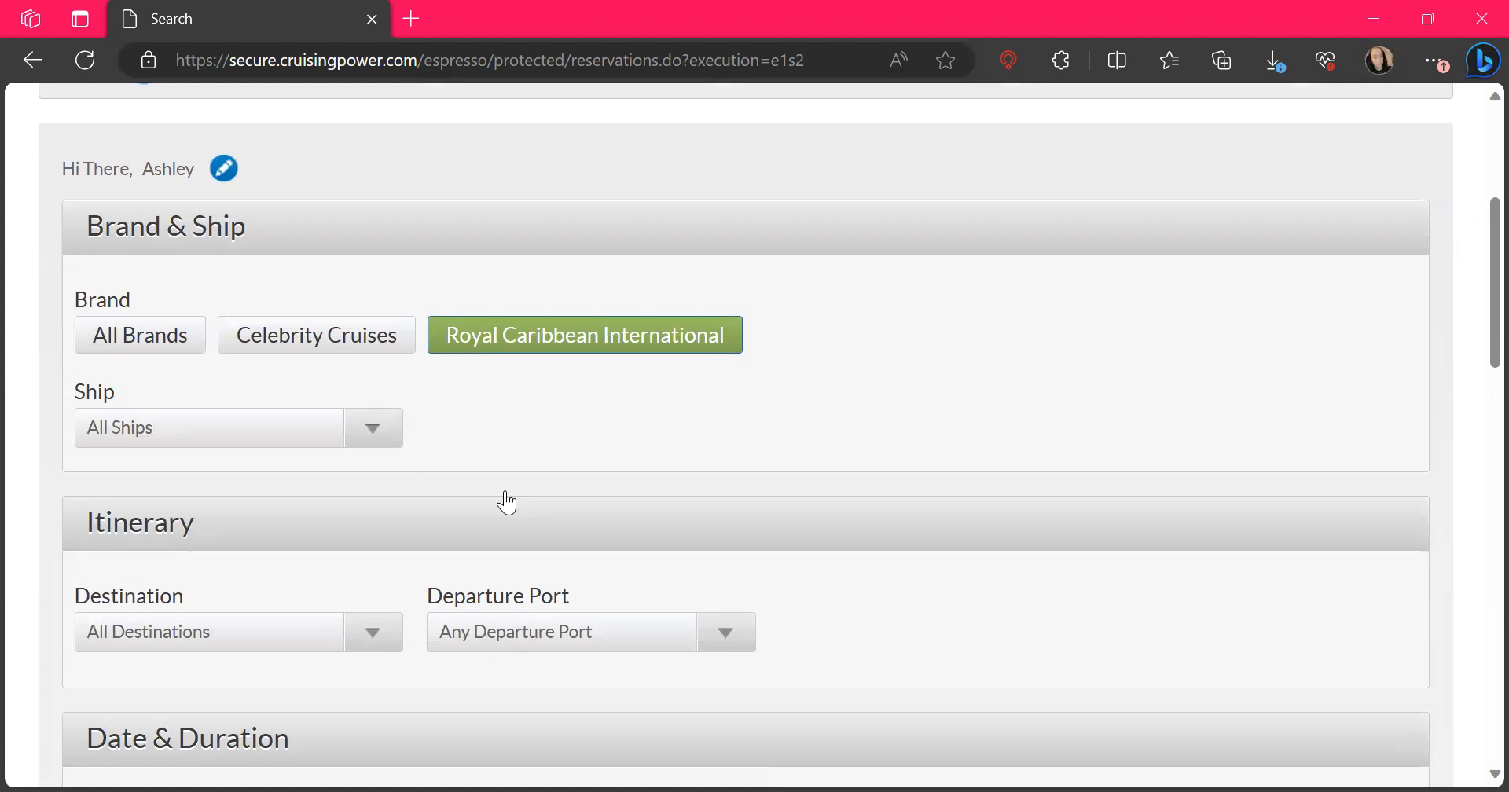
scroll(507, 503, "down", 2)
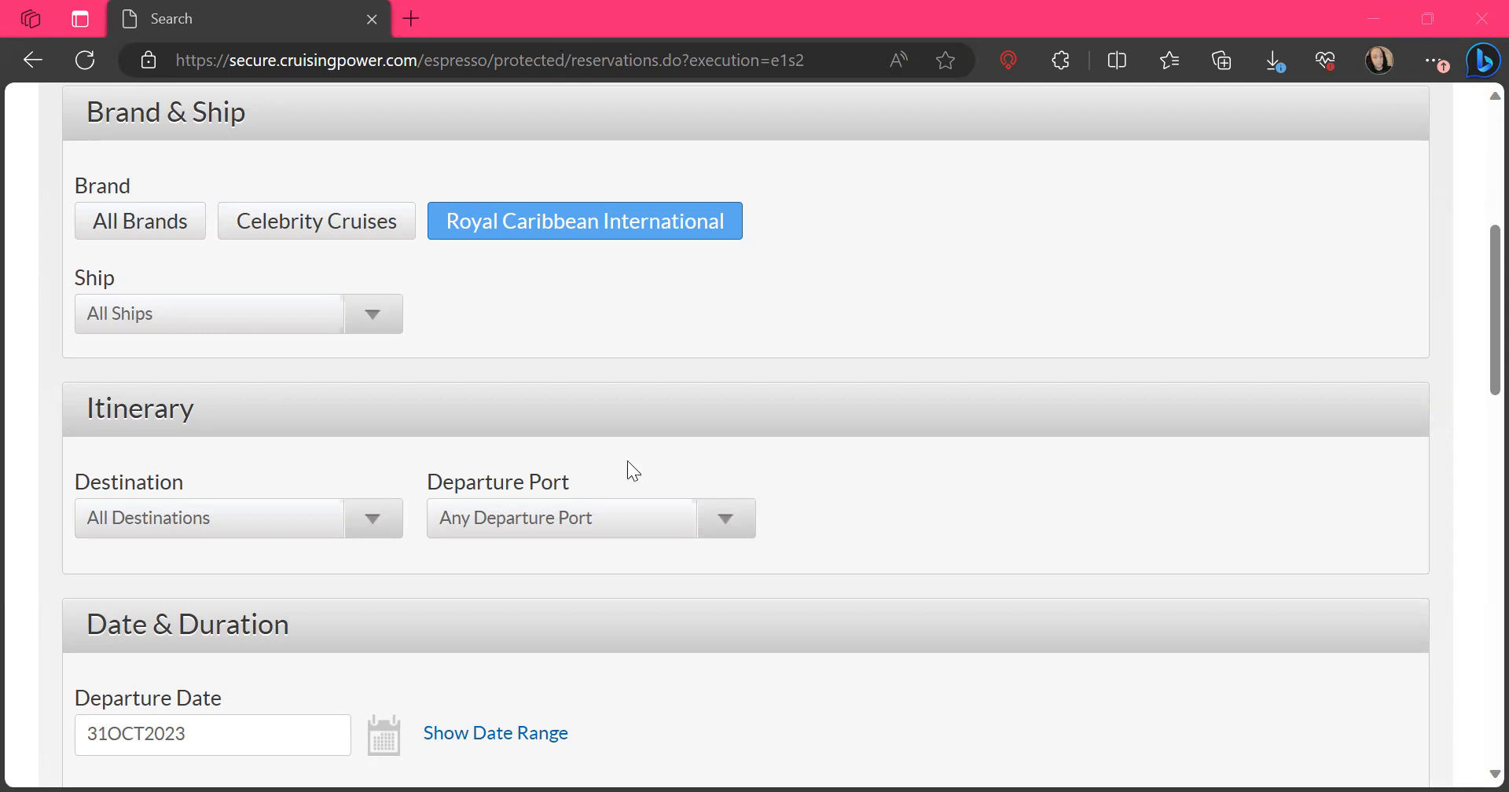
scroll(629, 462, "down", 2)
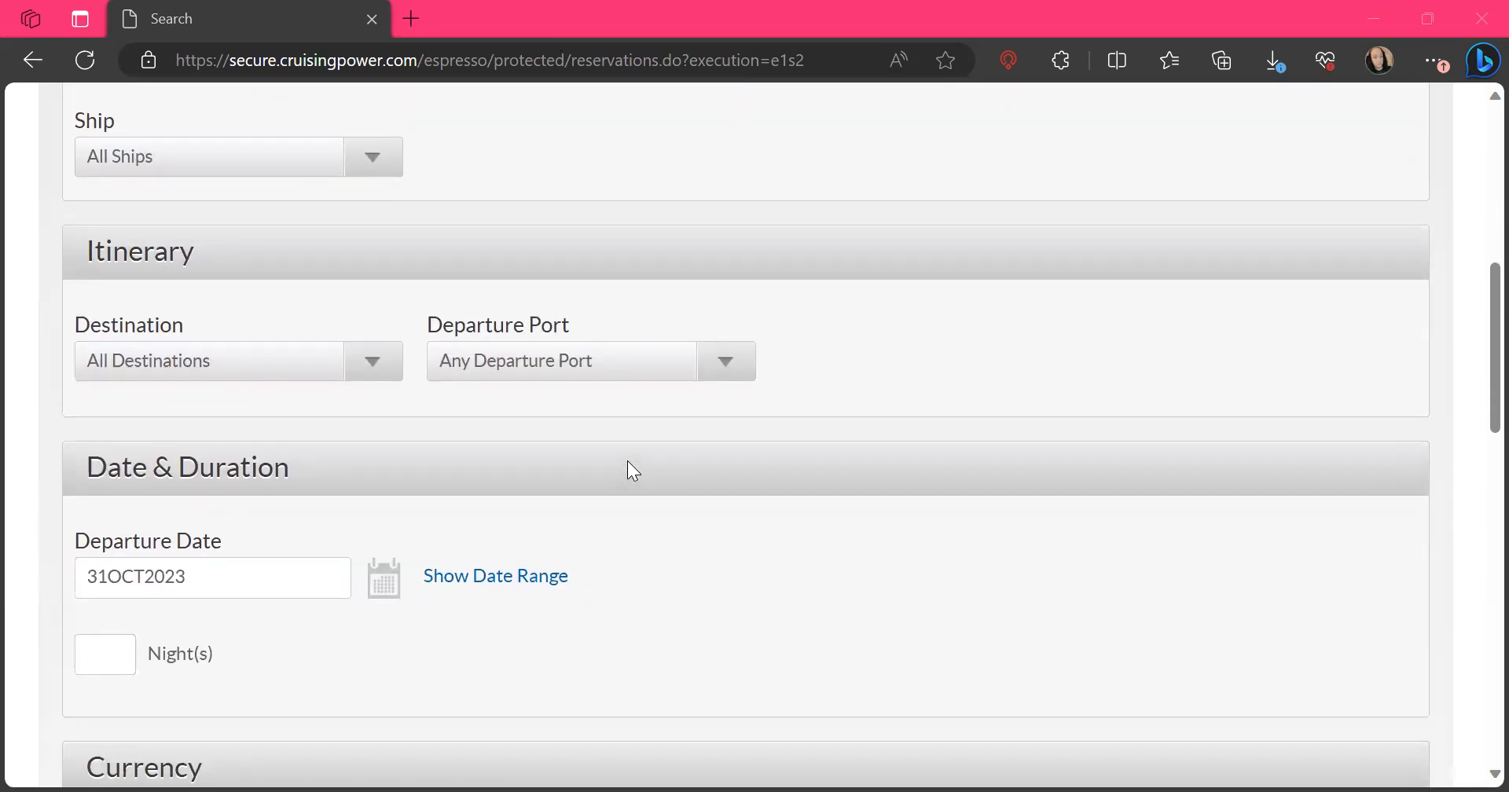
scroll(630, 463, "up", 1)
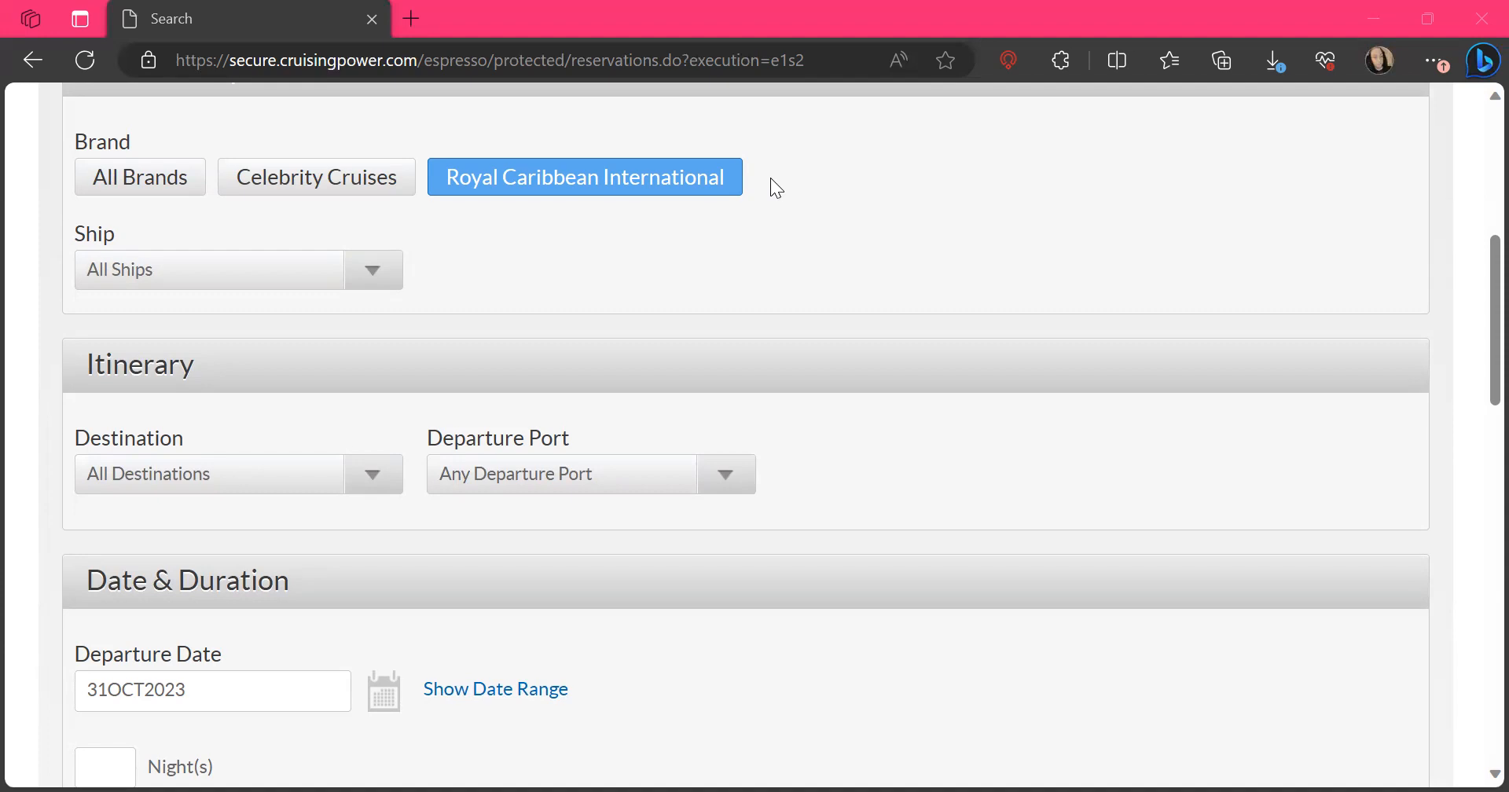
Set the itinerary's departure port to Miami, Florida and its destination to Caribbean
scroll(754, 496, "down", 1)
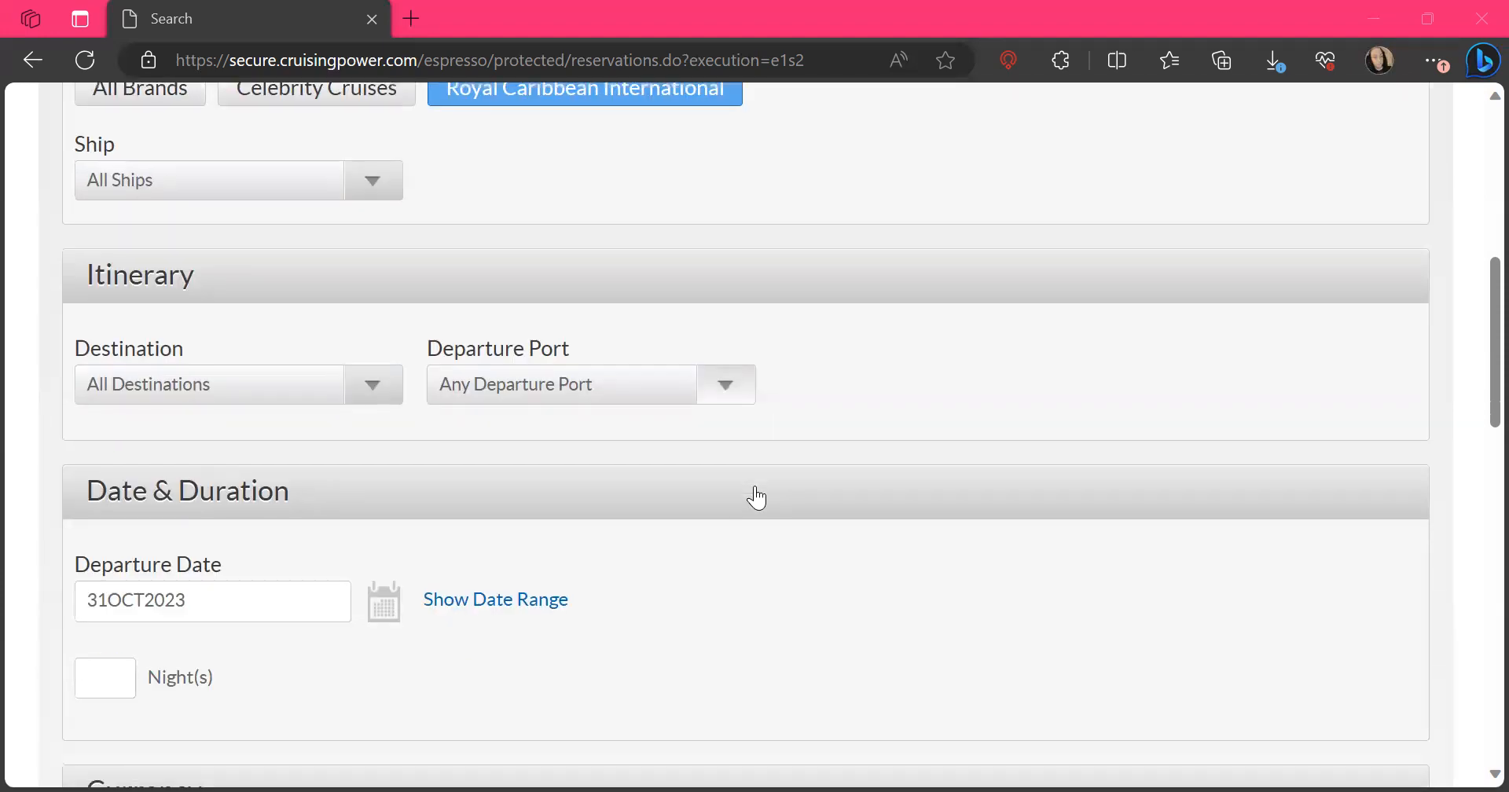
left_click(721, 395)
scroll(664, 630, "down", 5)
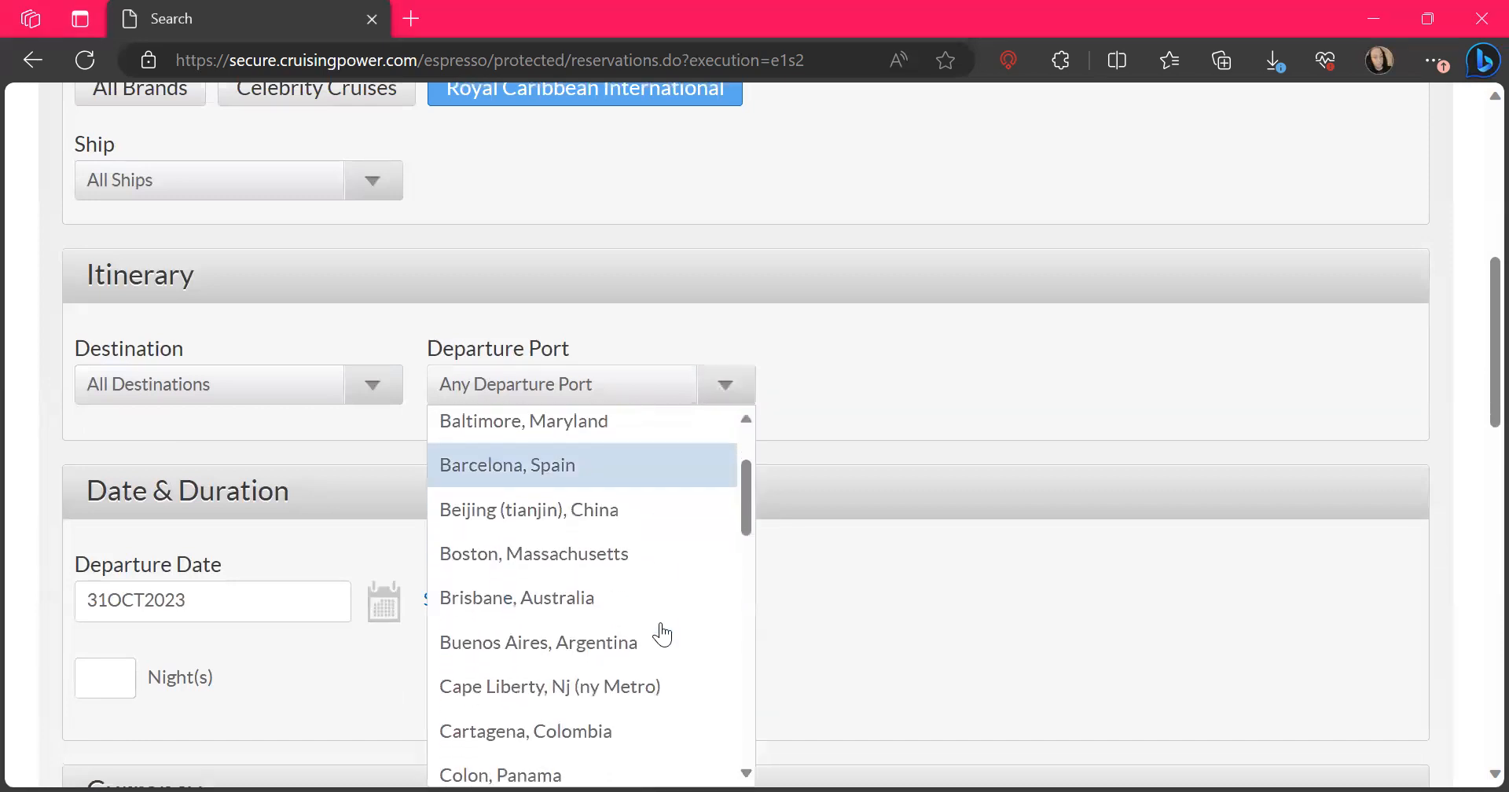
scroll(662, 632, "down", 4)
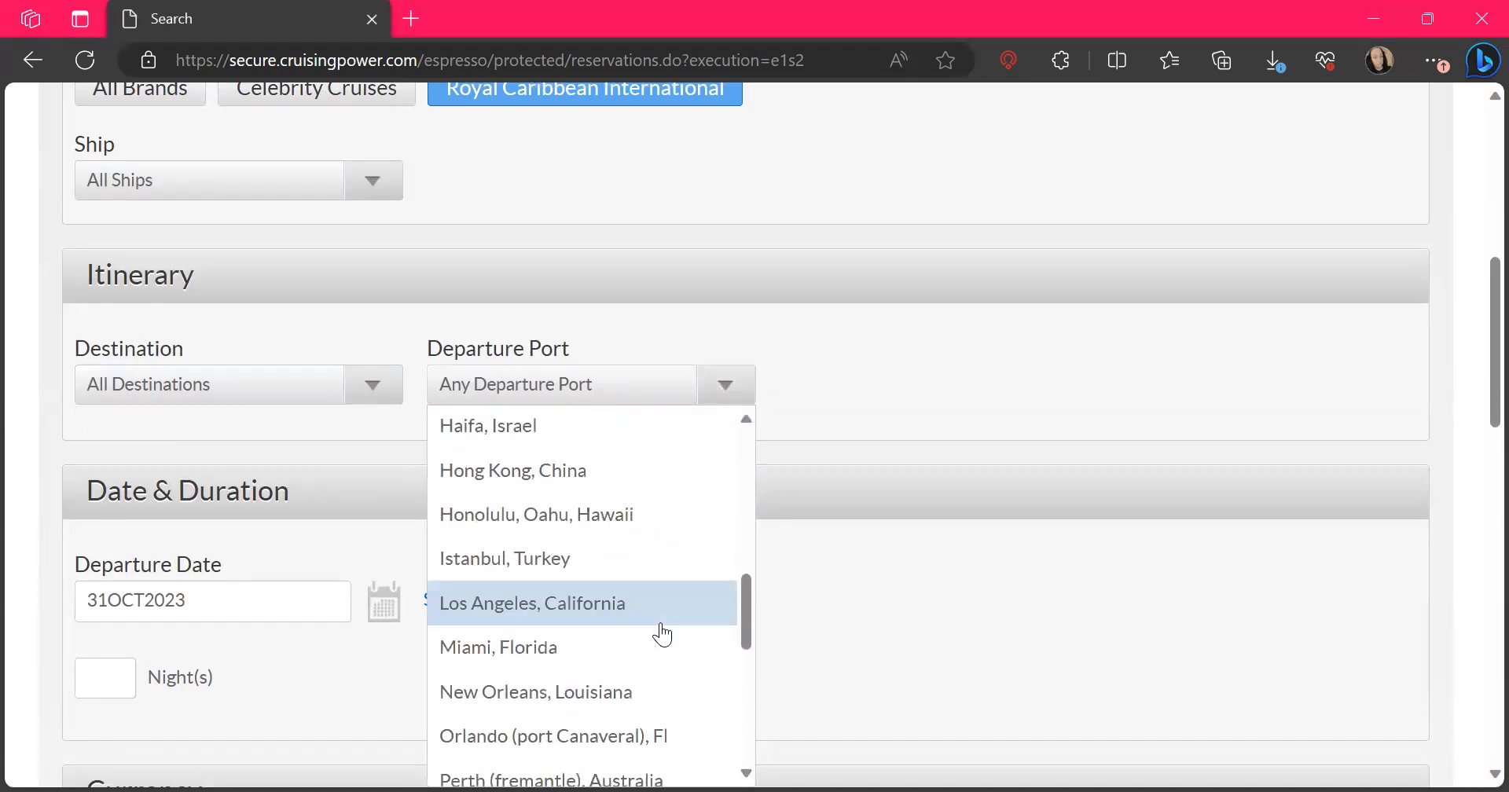
left_click(614, 654)
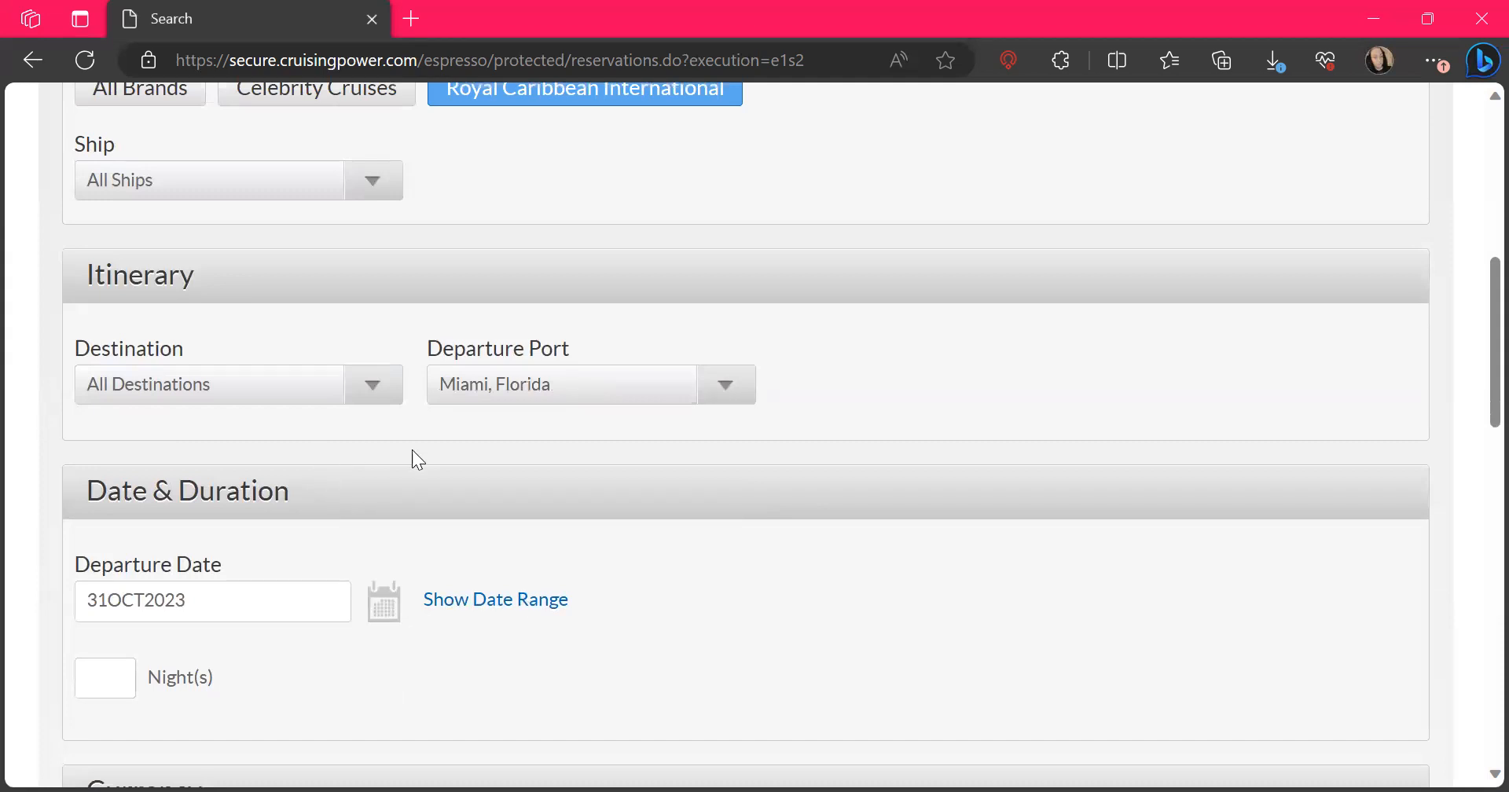
left_click(360, 400)
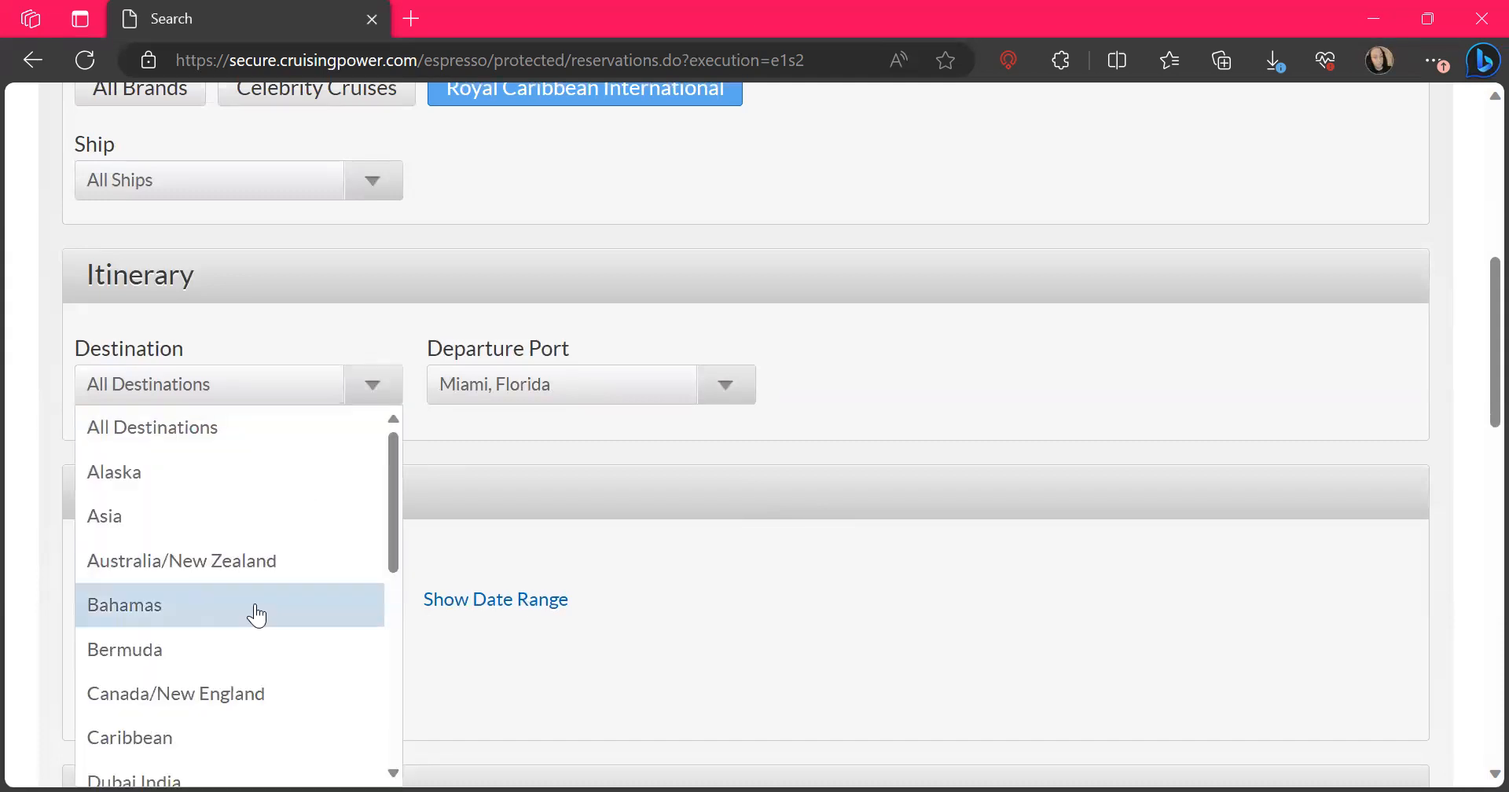
left_click(184, 737)
Set the sailing's departure date to 10 February 2024 using the availability calendar
scroll(649, 619, "down", 2)
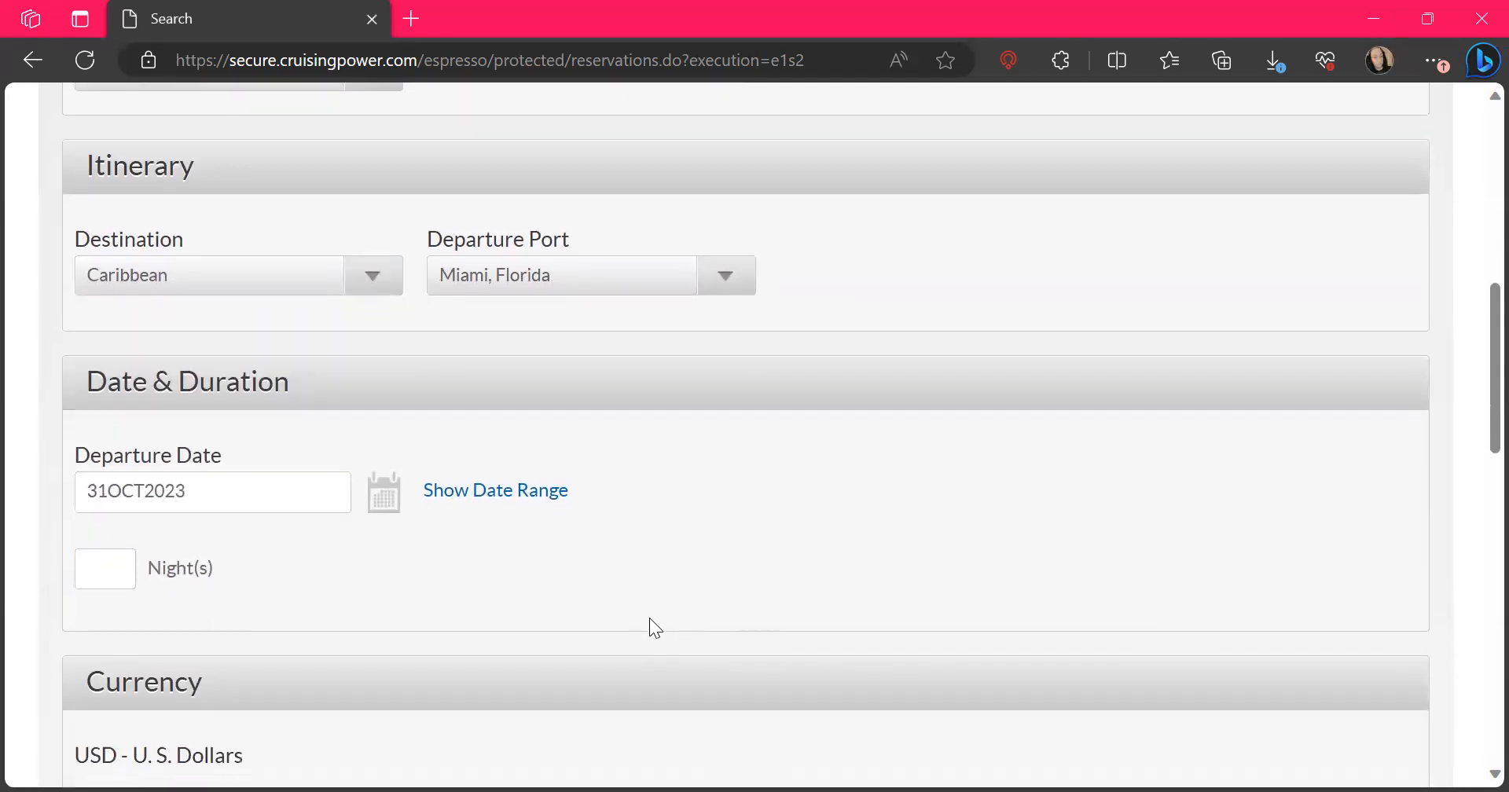
left_click(385, 503)
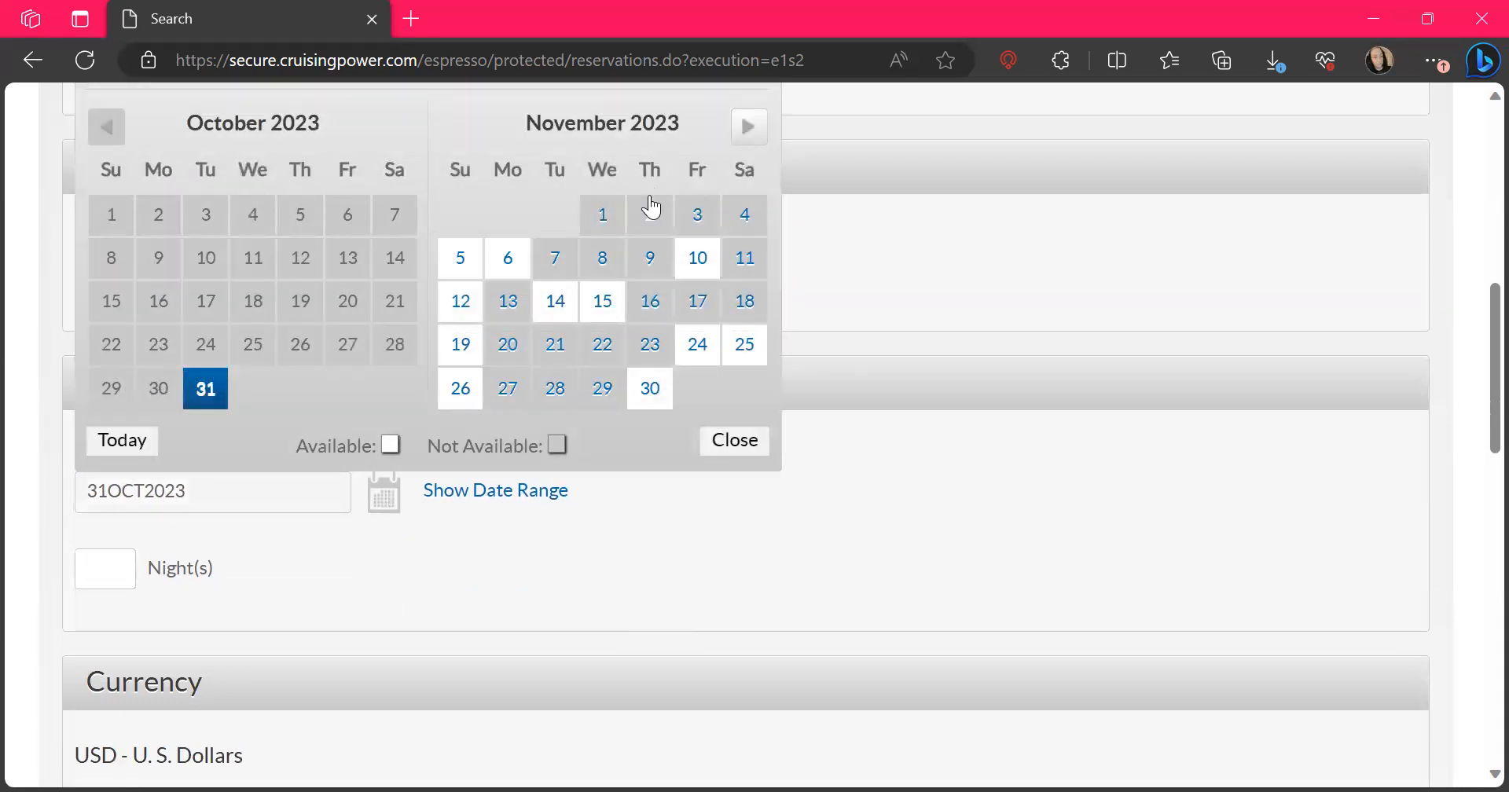
scroll(652, 207, "up", 2)
left_click(749, 259)
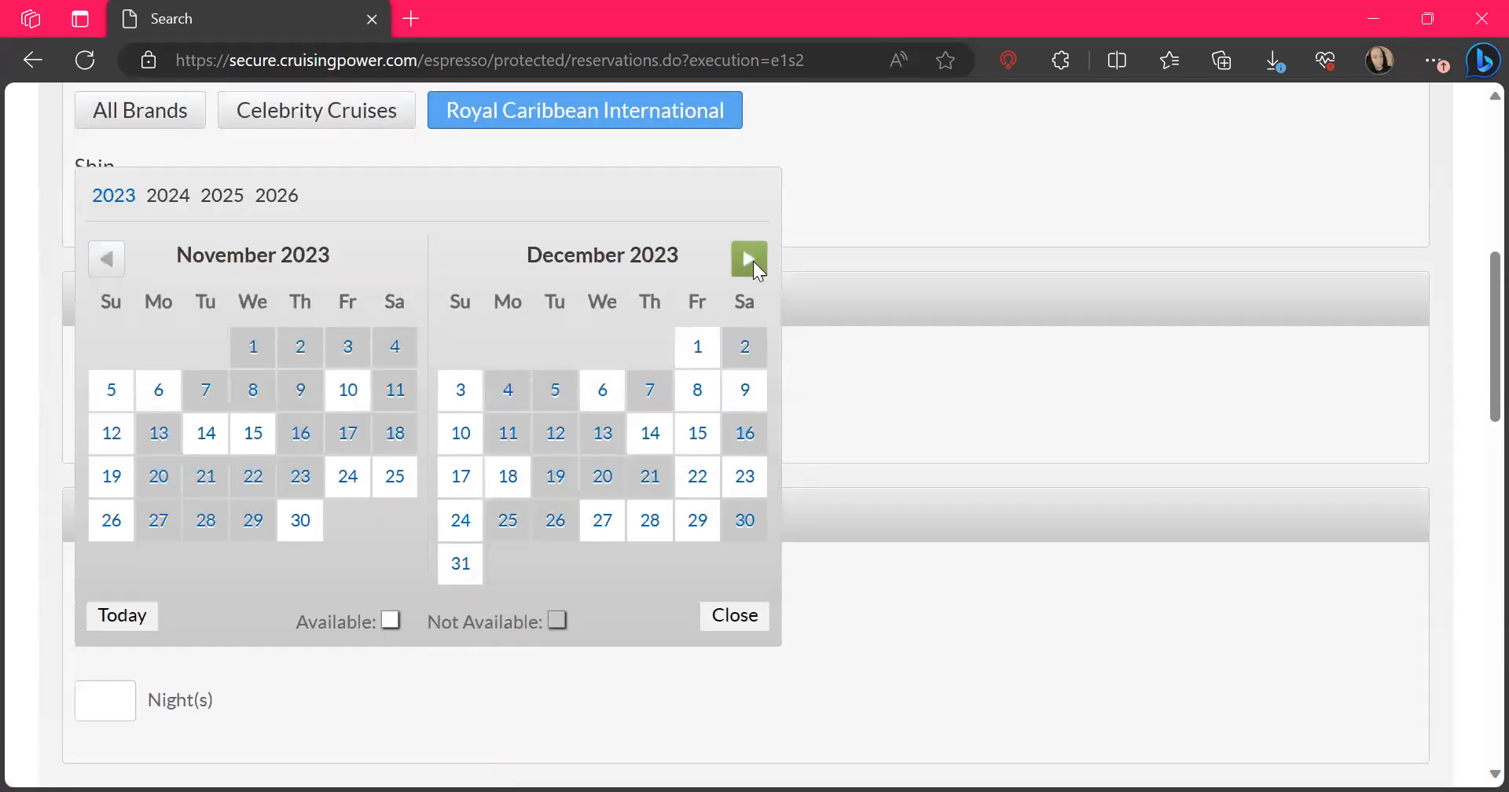
left_click(749, 260)
left_click(750, 259)
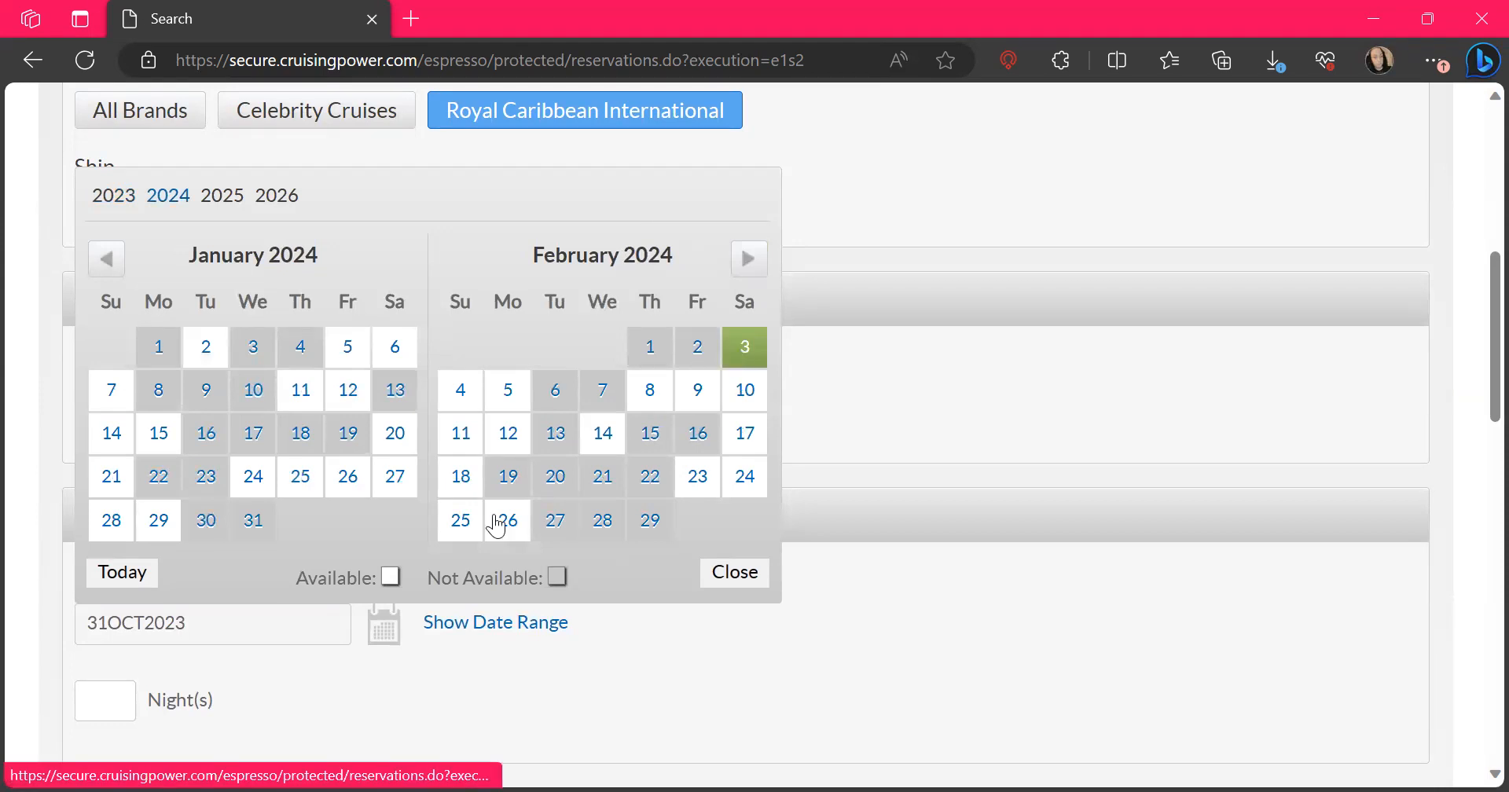
left_click(743, 390)
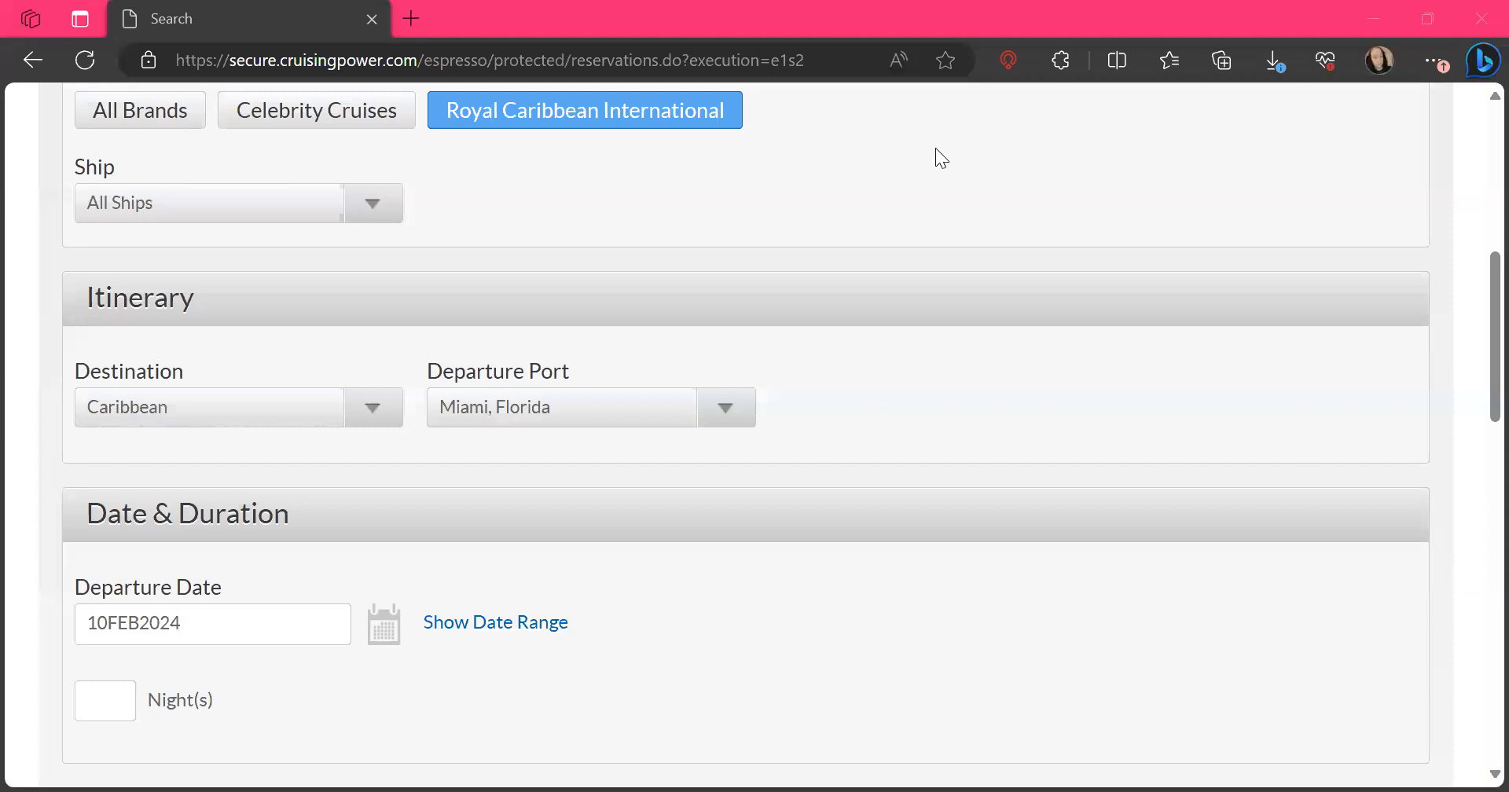
Look over the remaining search criteria: duration, currency, Room 1 guests, stateroom options, loyalty number, promo code, promotional qualifiers and residency
scroll(840, 433, "down", 3)
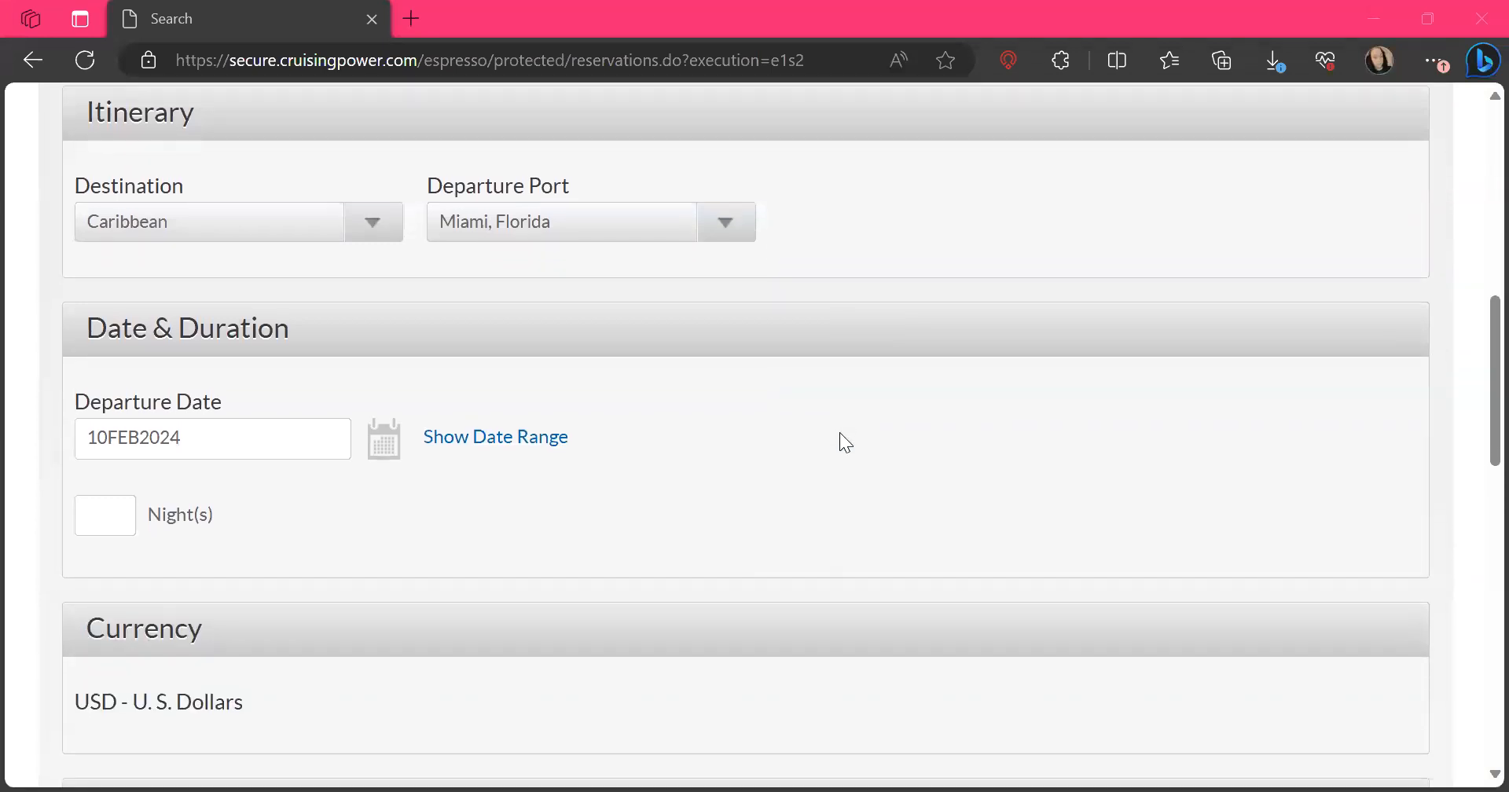
scroll(839, 434, "down", 2)
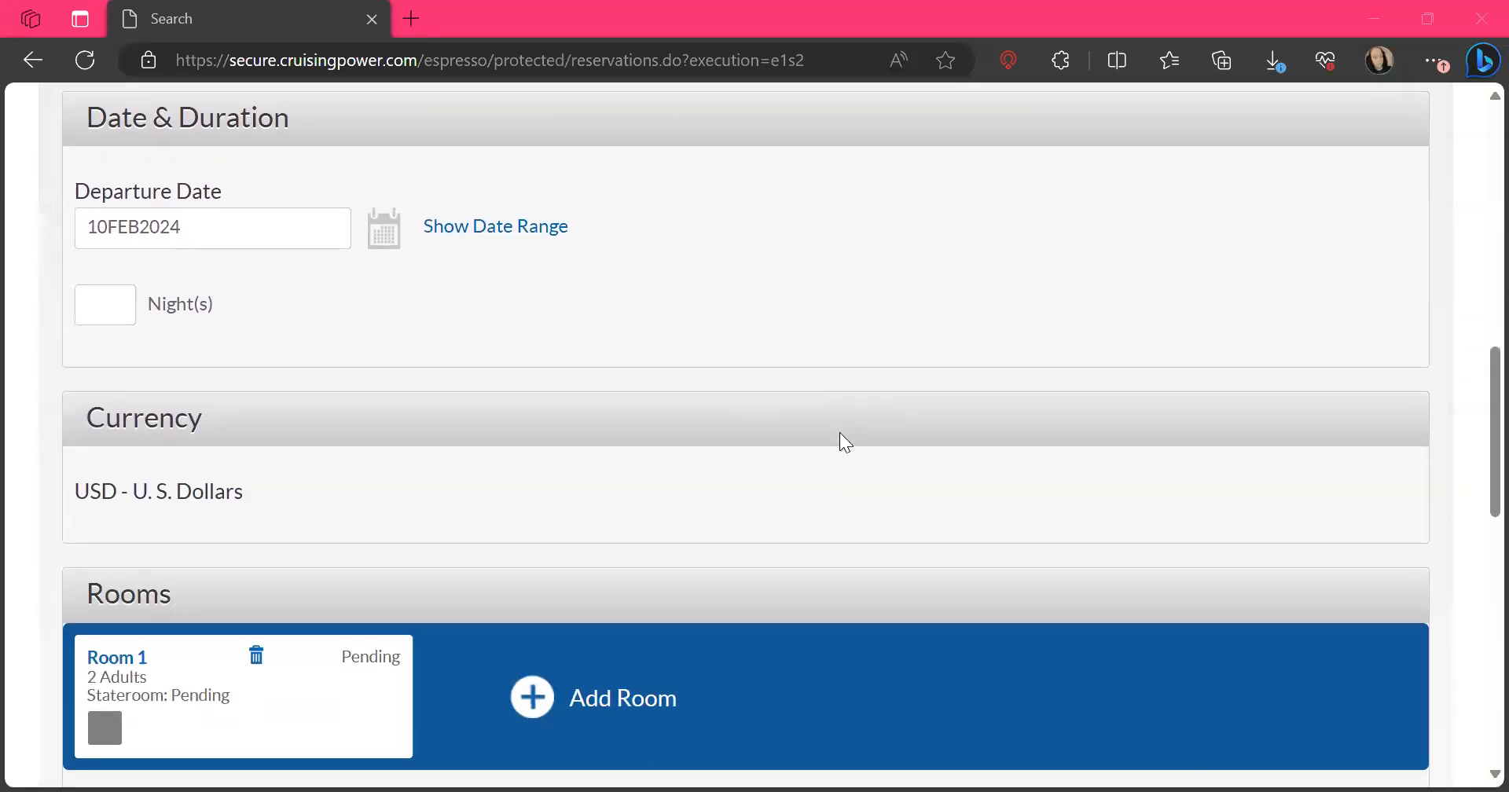
scroll(840, 434, "down", 2)
scroll(839, 434, "up", 1)
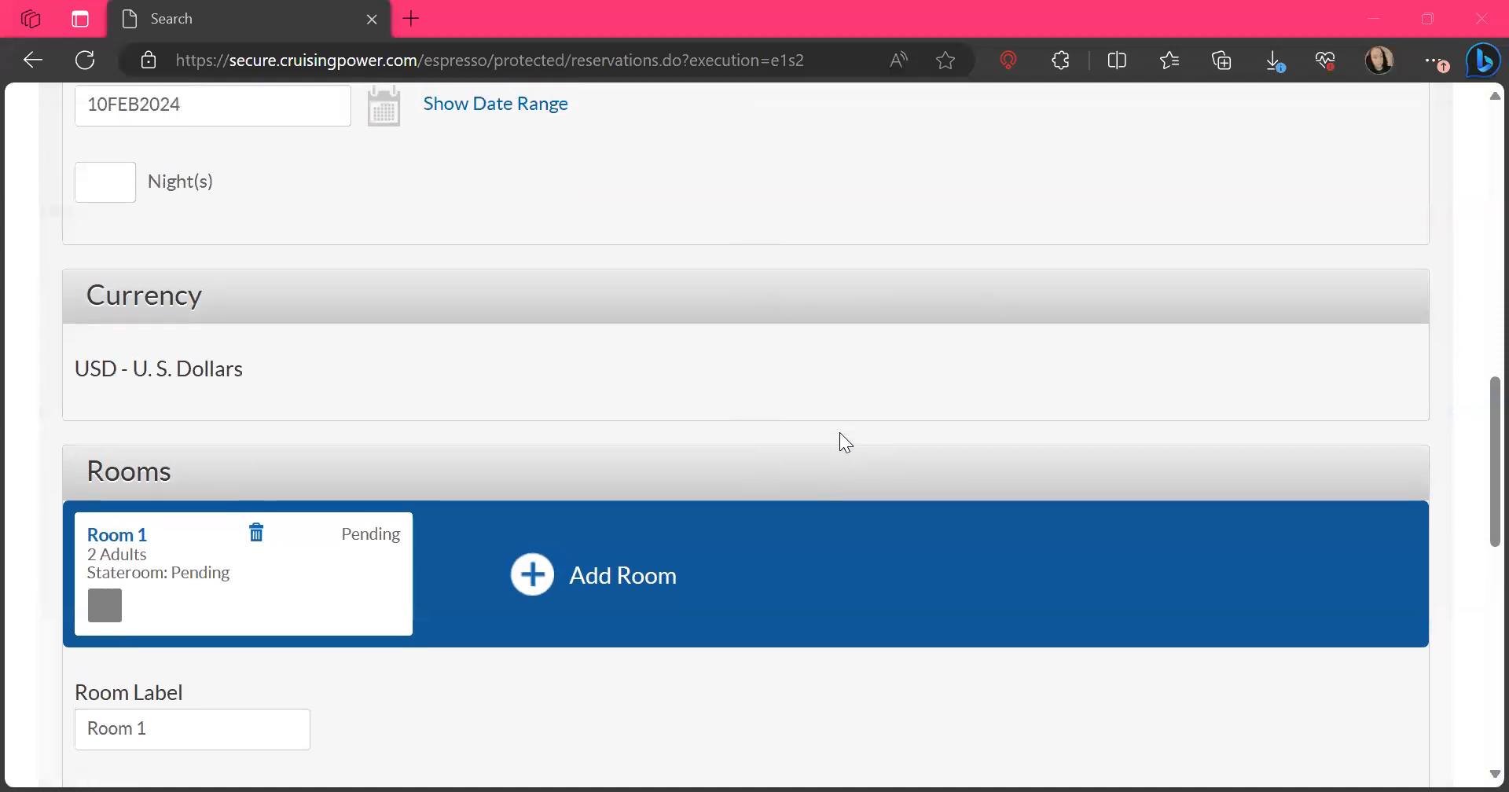
scroll(840, 434, "down", 5)
scroll(840, 442, "down", 3)
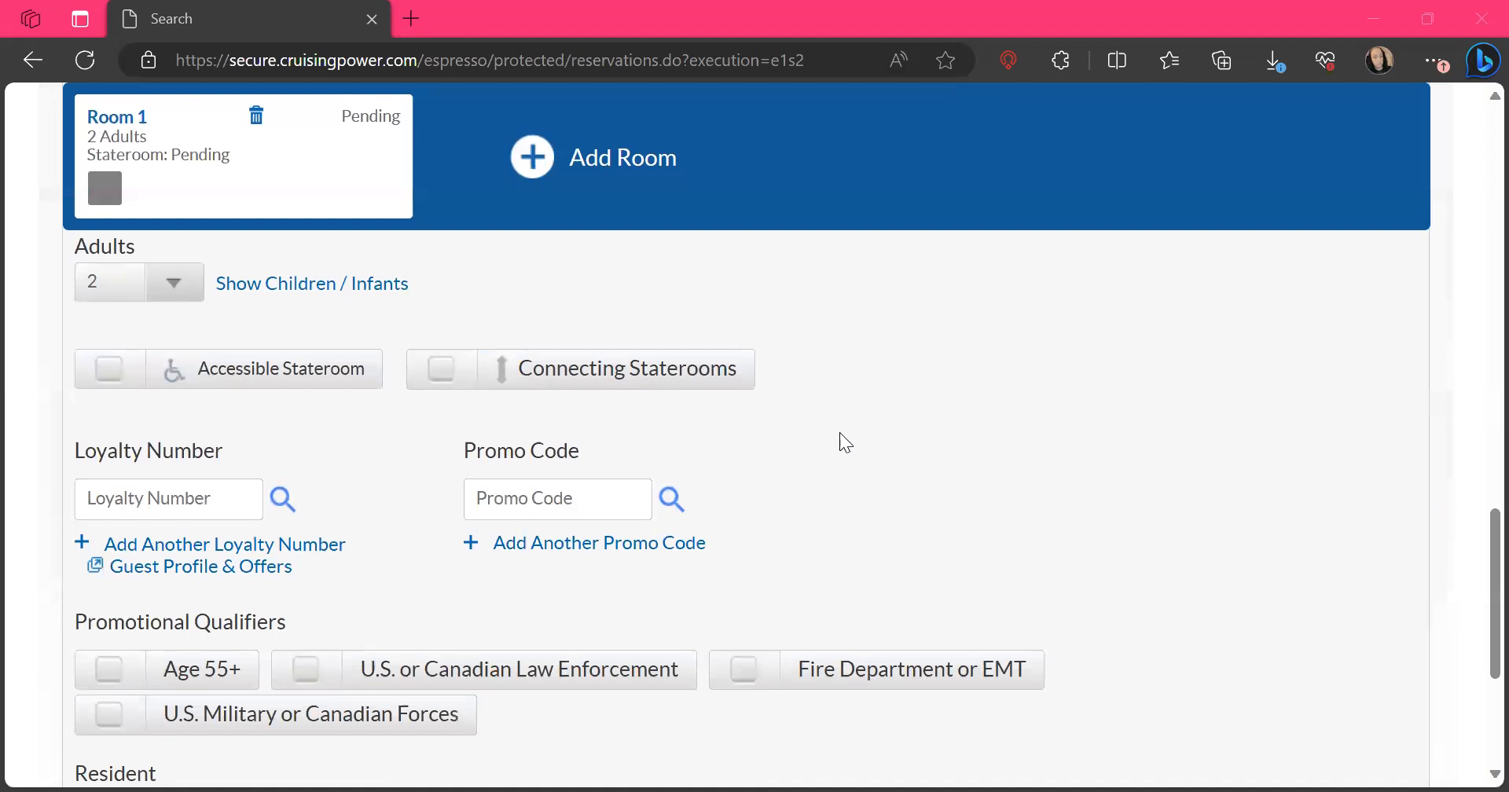
scroll(839, 433, "up", 2)
scroll(839, 434, "down", 1)
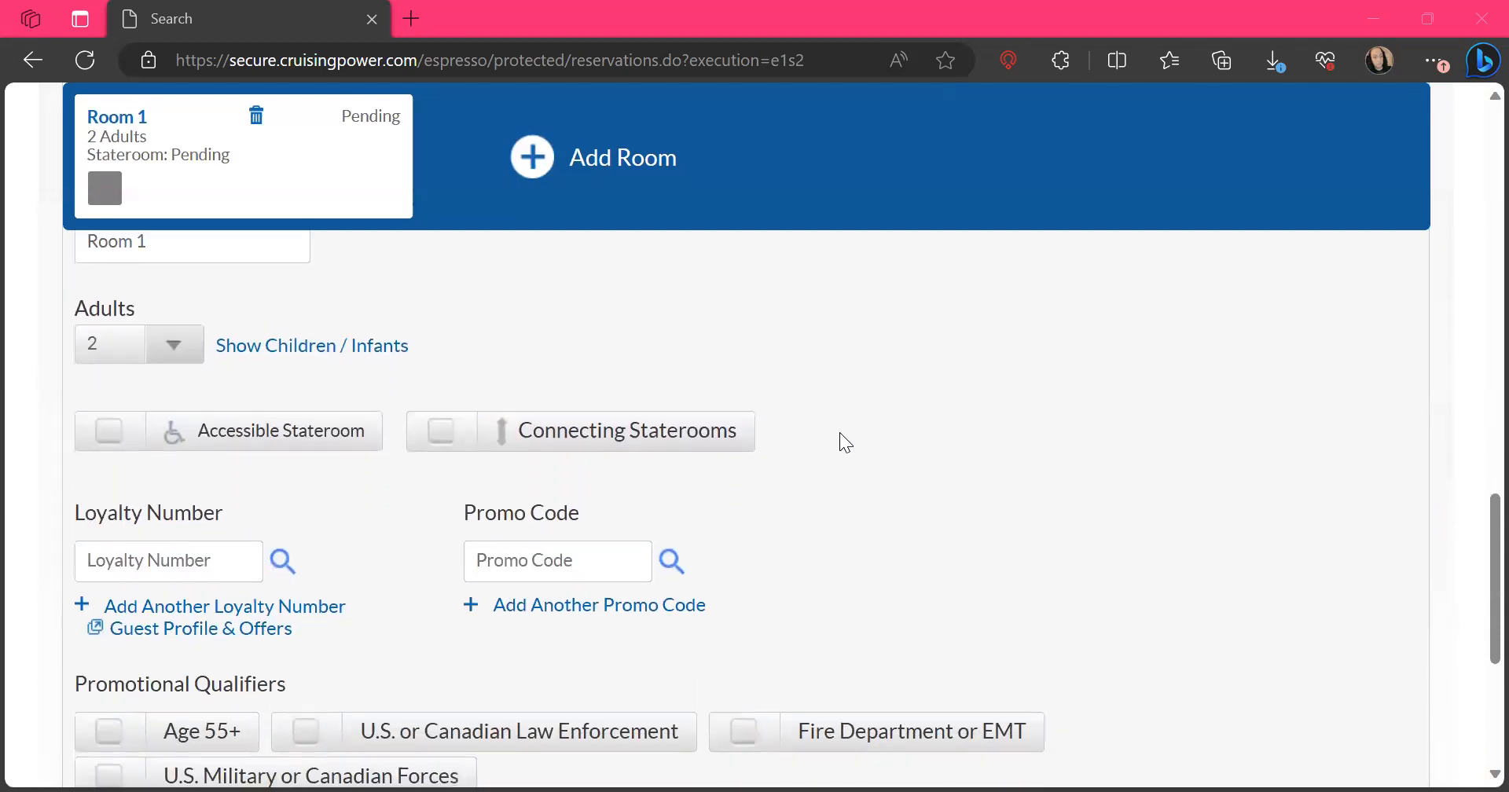
scroll(839, 442, "down", 1)
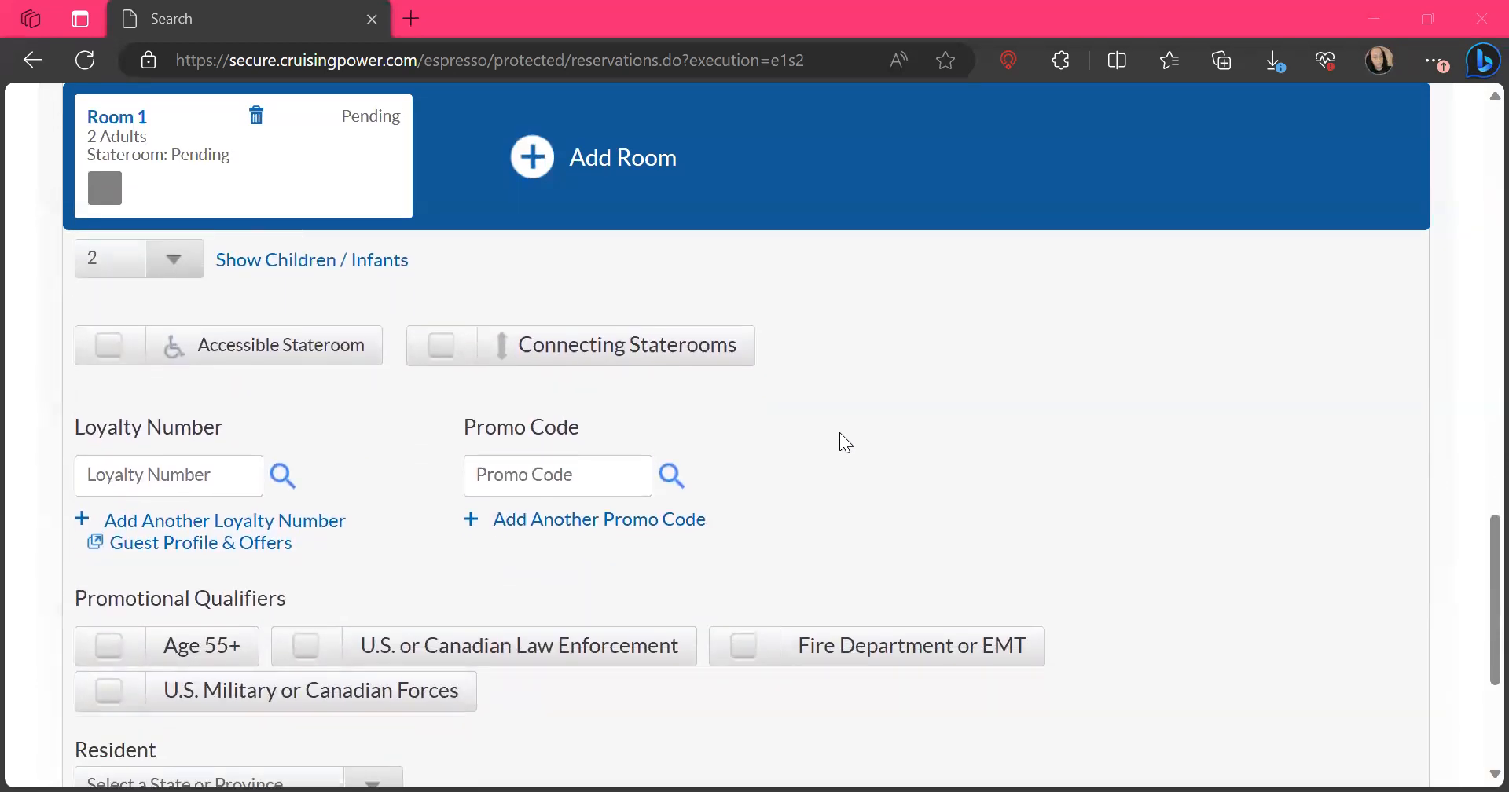
scroll(839, 434, "down", 1)
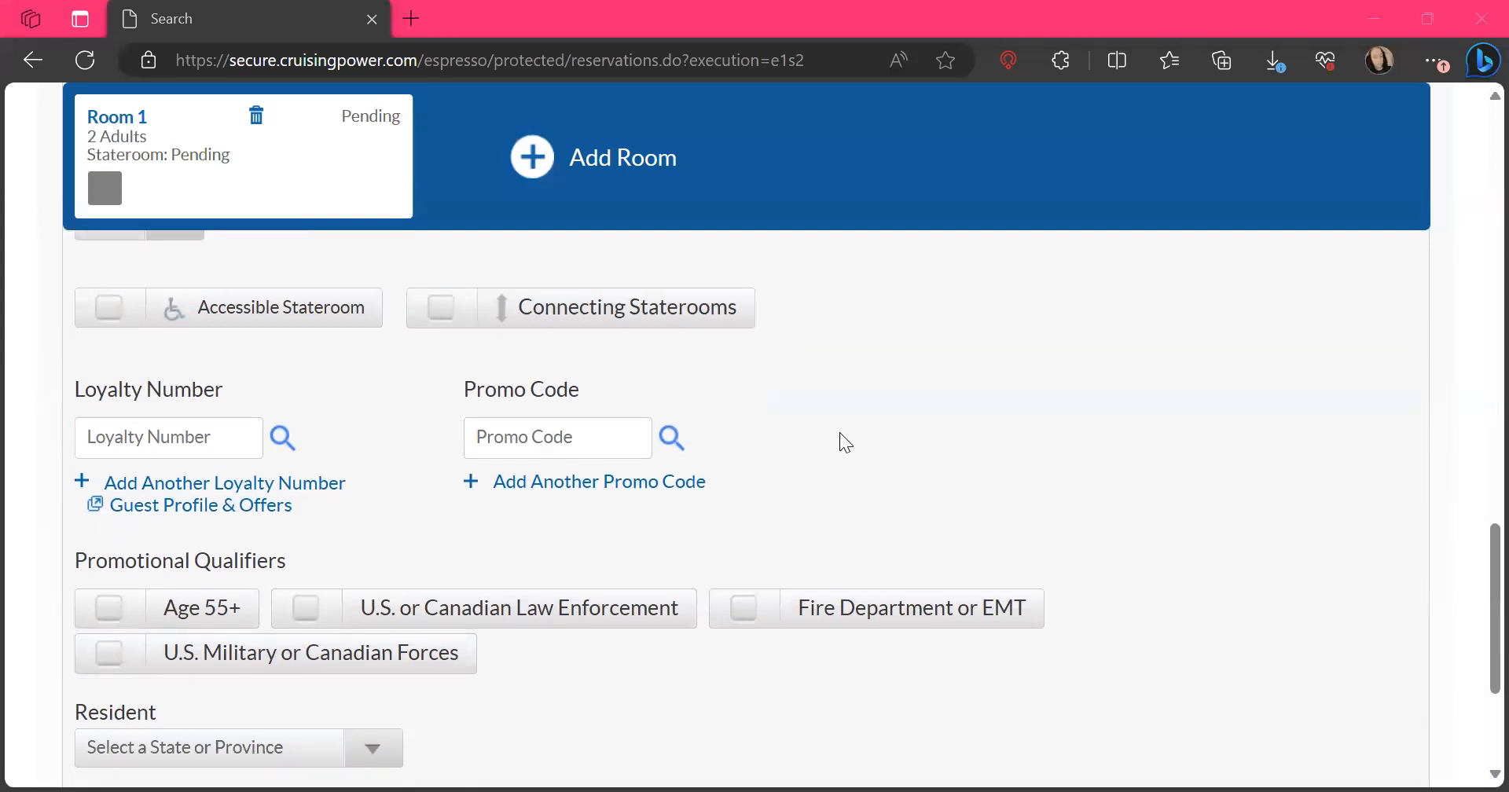
scroll(839, 434, "down", 1)
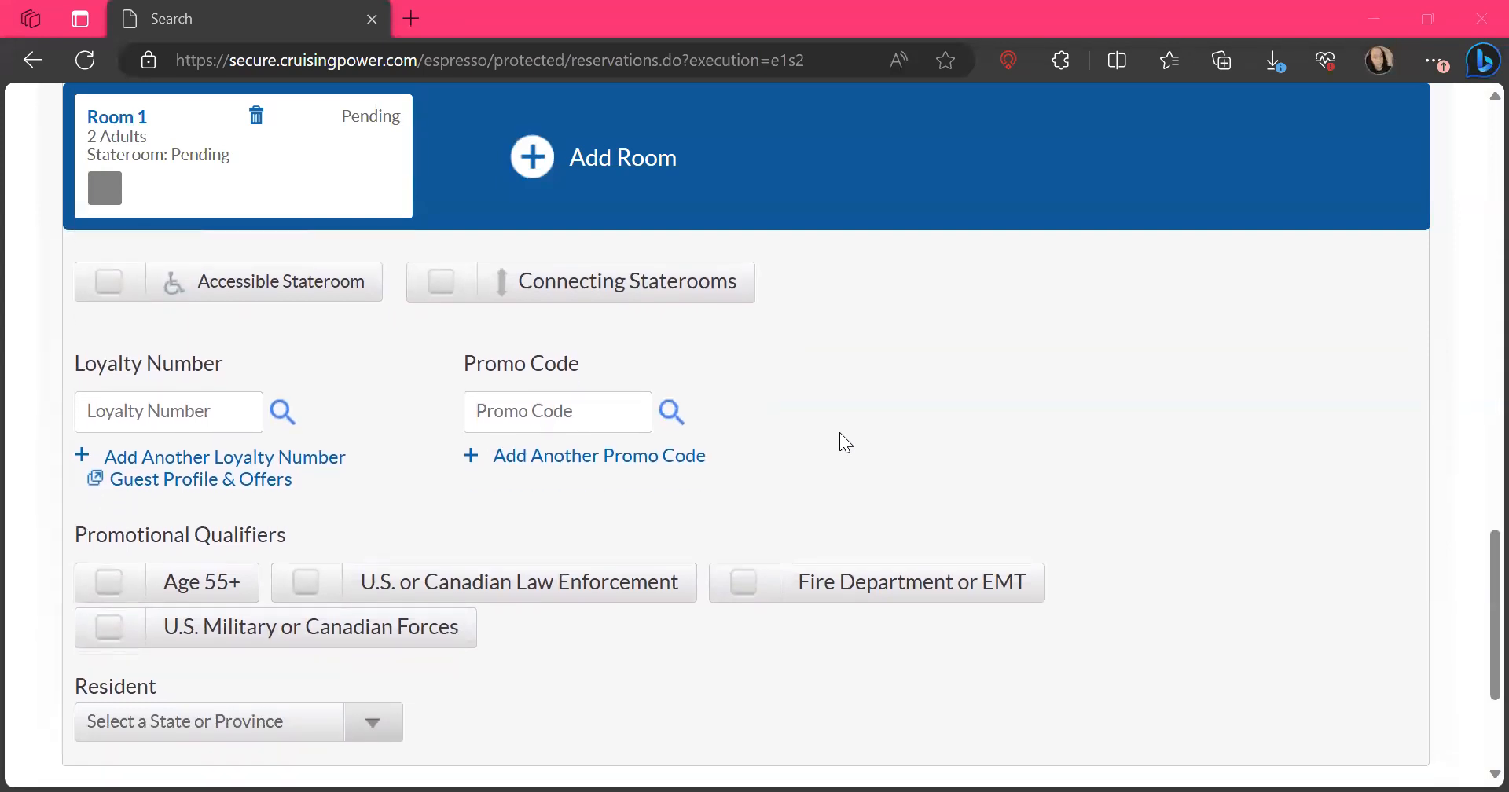
scroll(839, 434, "up", 1)
scroll(840, 434, "up", 1)
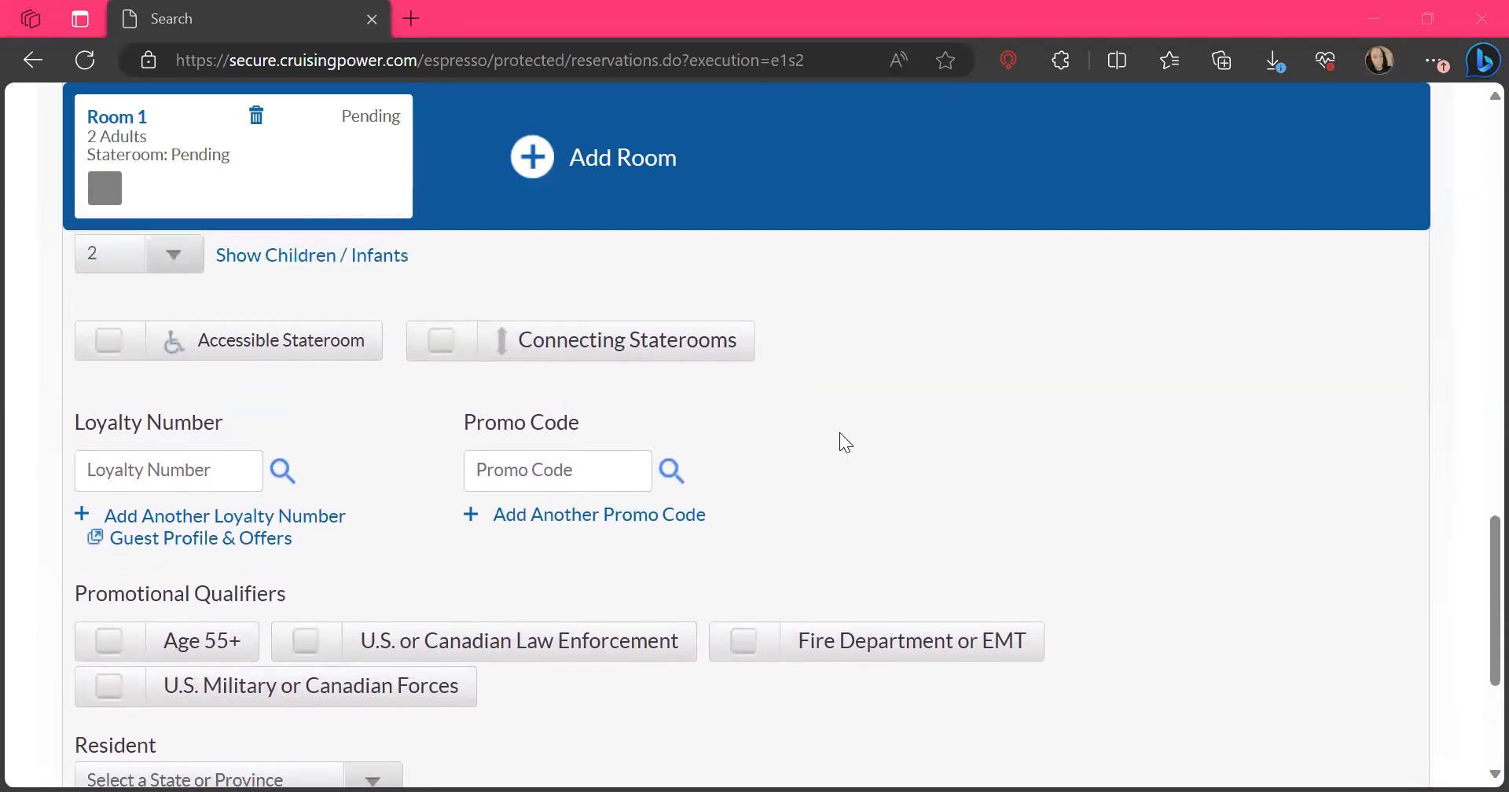
scroll(839, 434, "up", 2)
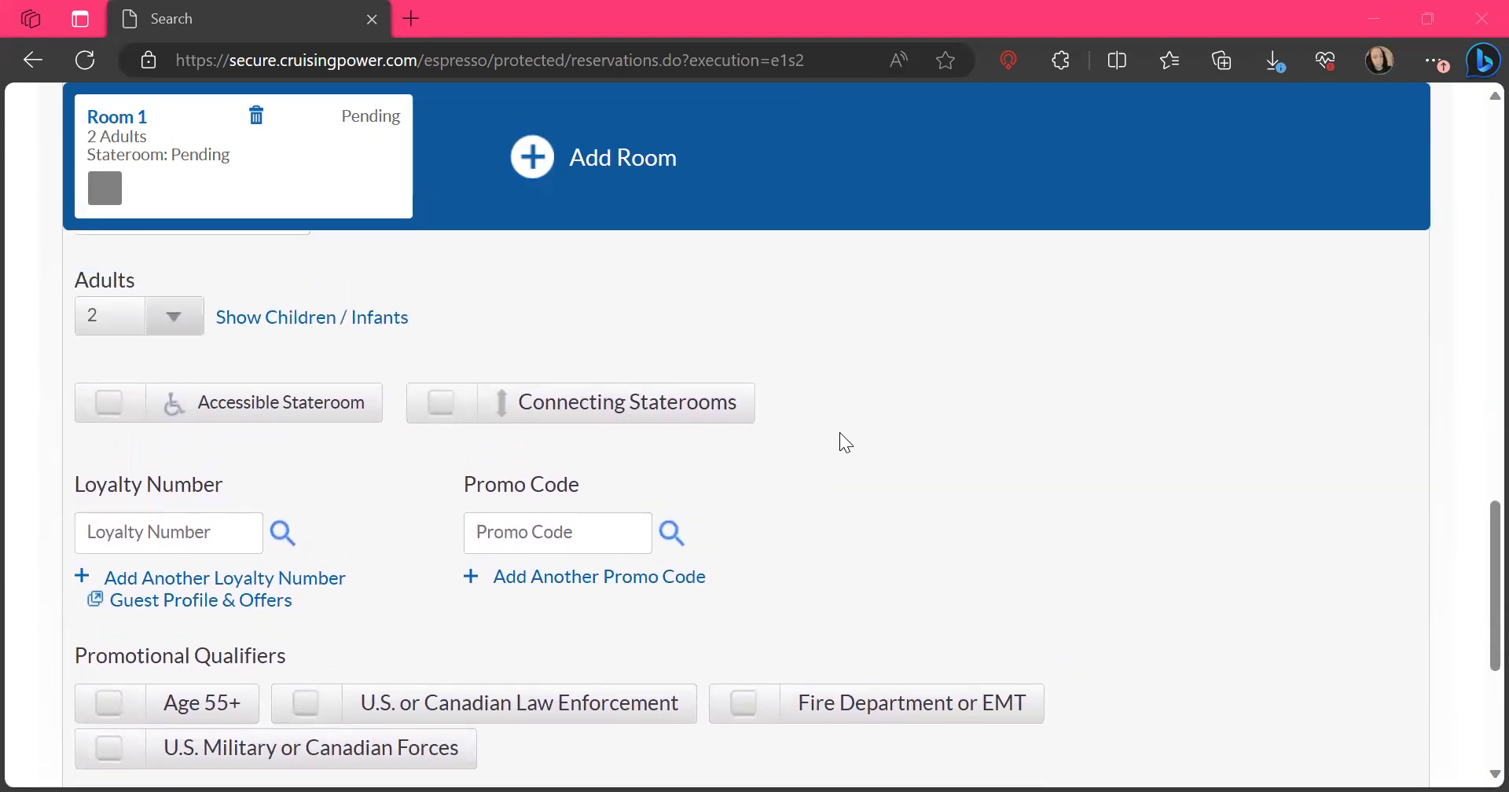
scroll(840, 435, "up", 5)
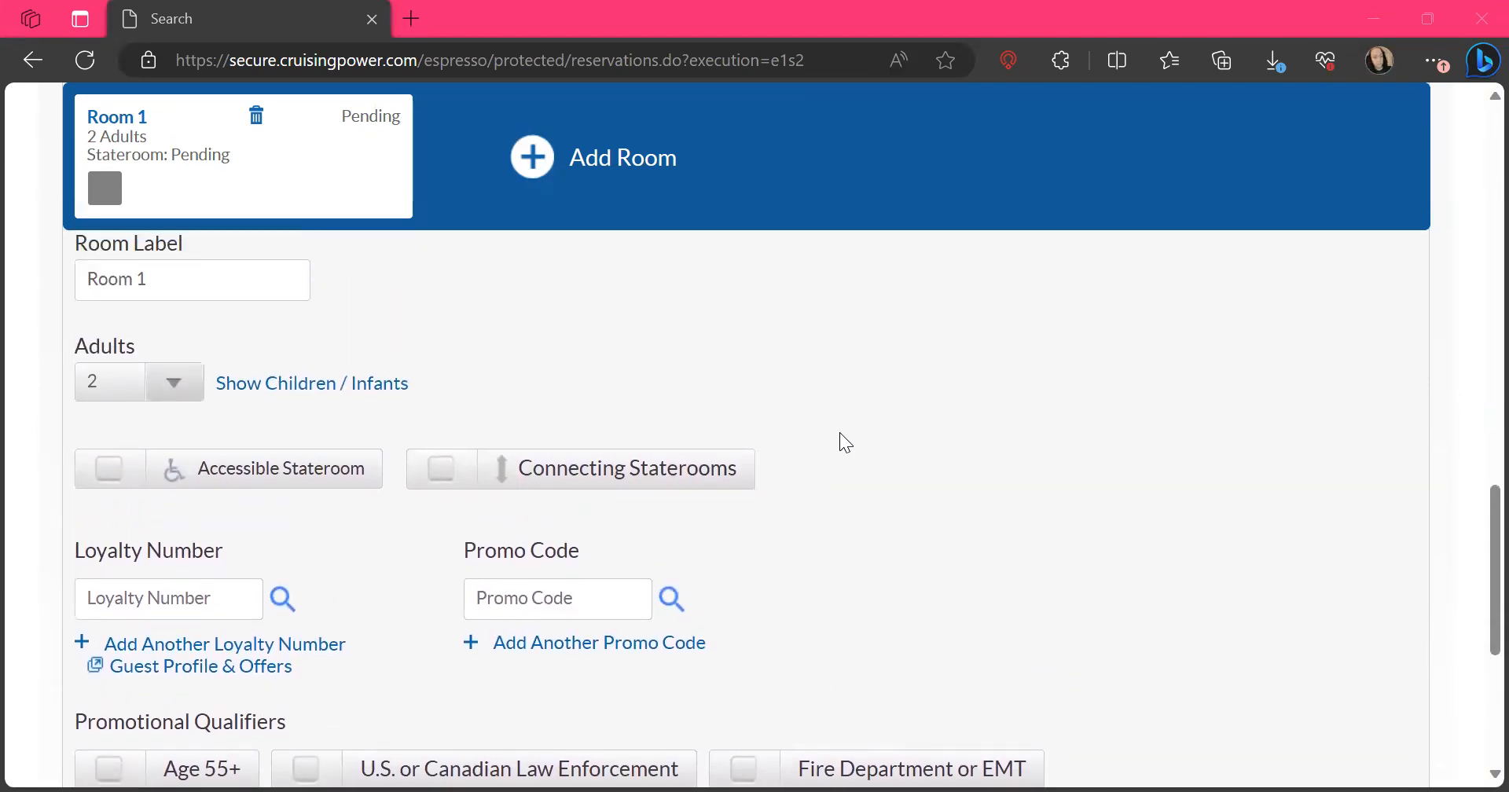
scroll(839, 433, "up", 2)
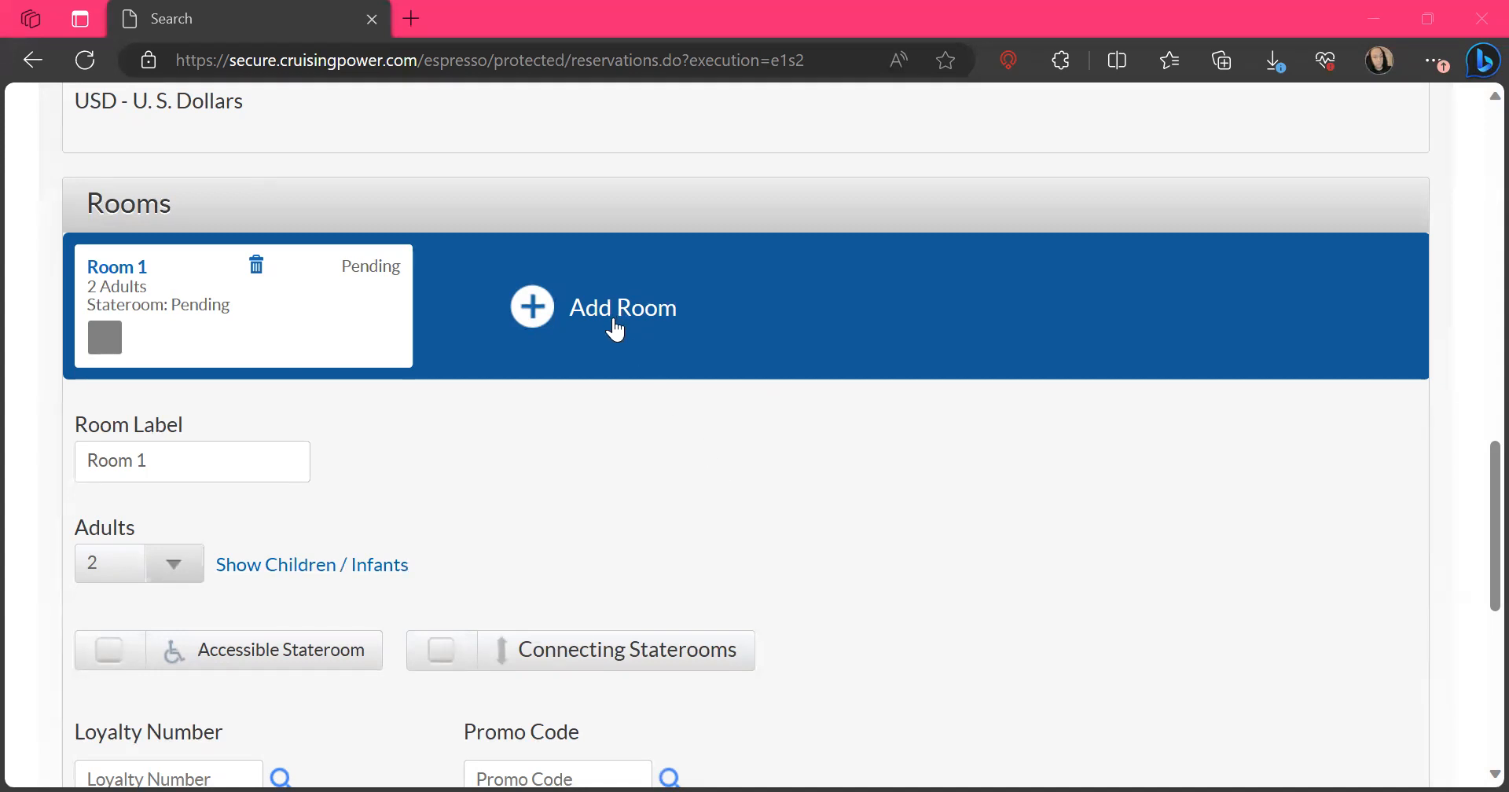
Show the children and infants option for Room 1
left_click(446, 641)
left_click(262, 569)
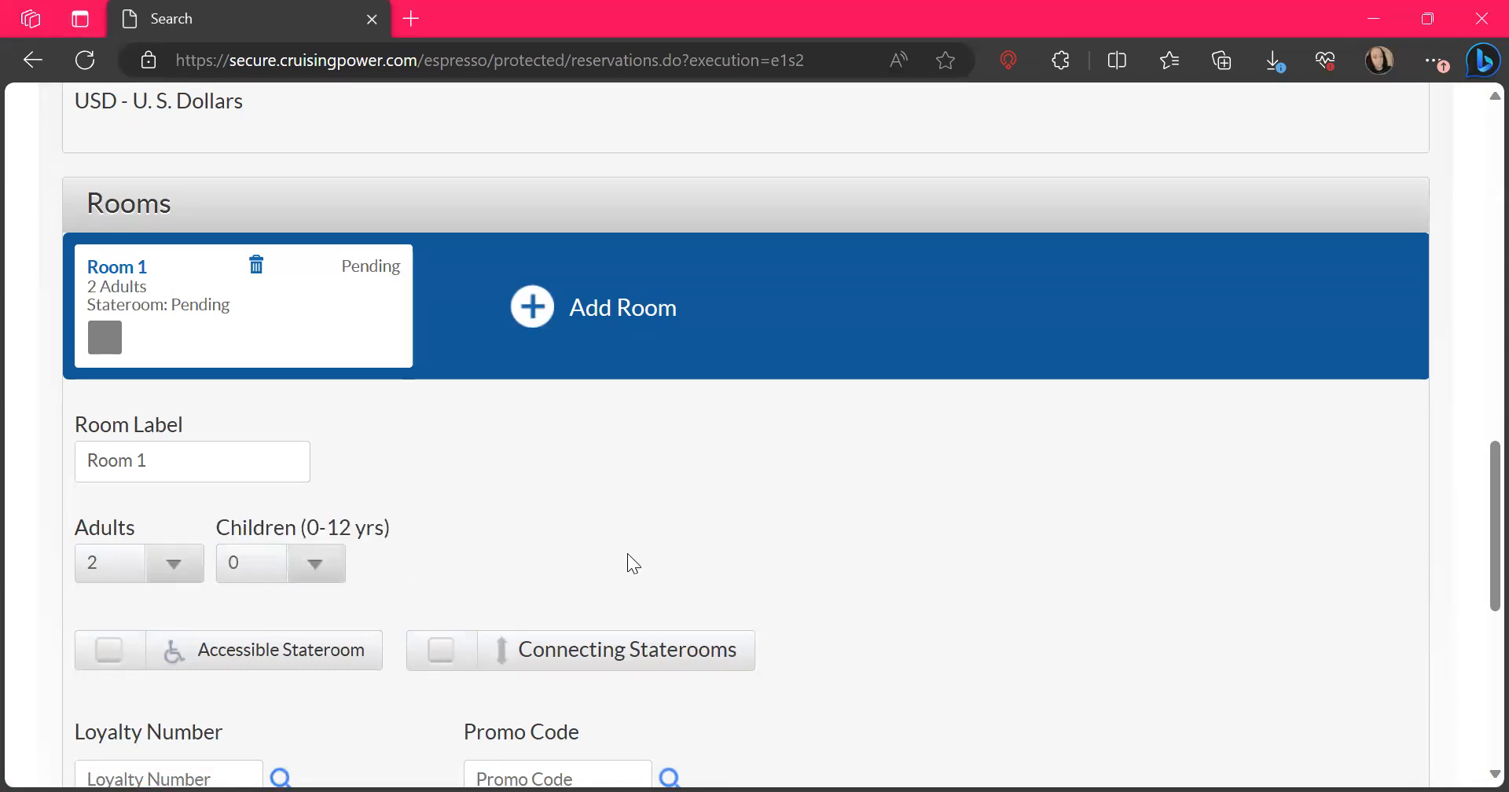
Set the resident state for Room 1 to Florida and run the sailing search
scroll(628, 555, "down", 3)
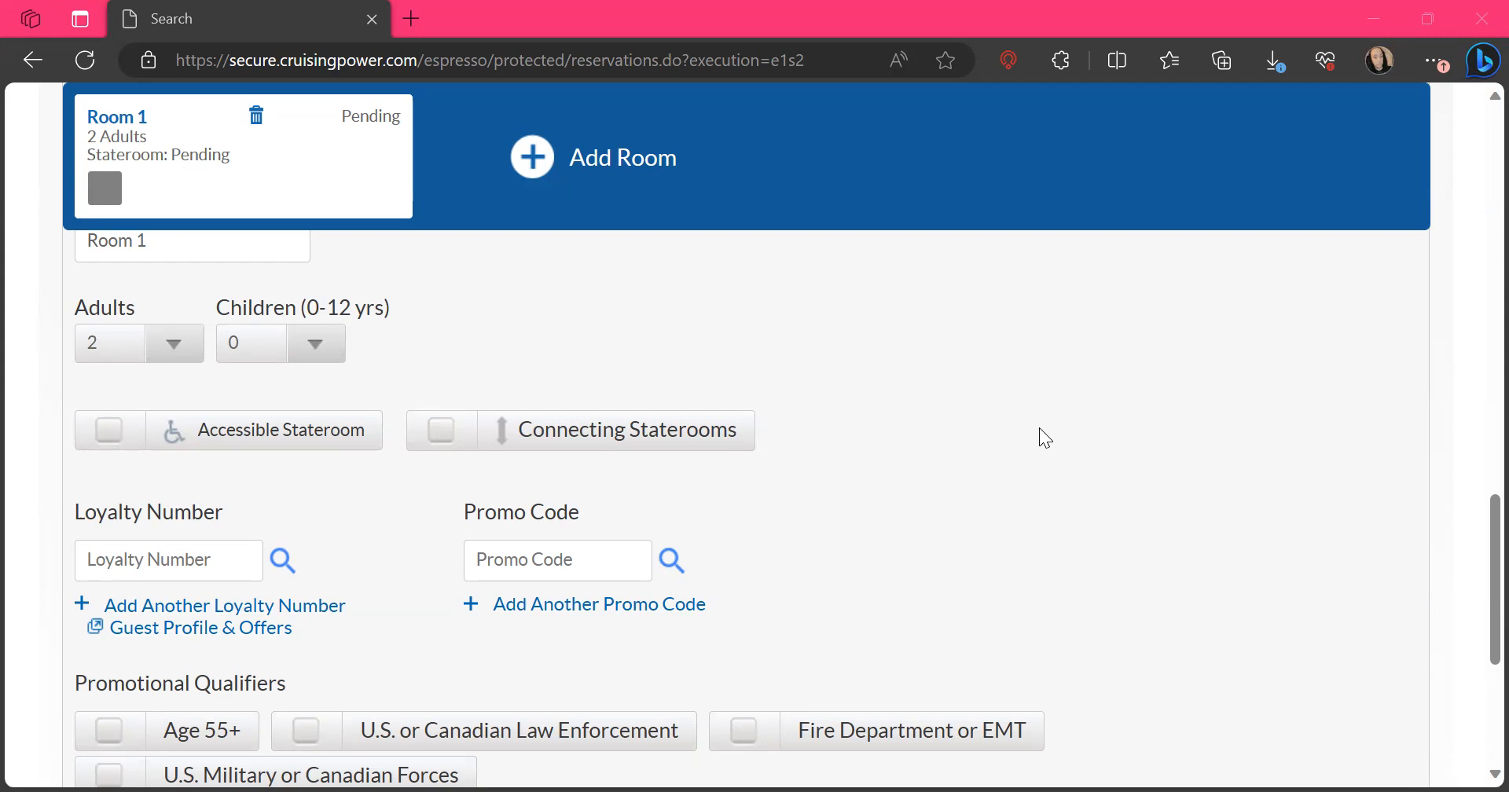
scroll(1039, 428, "down", 2)
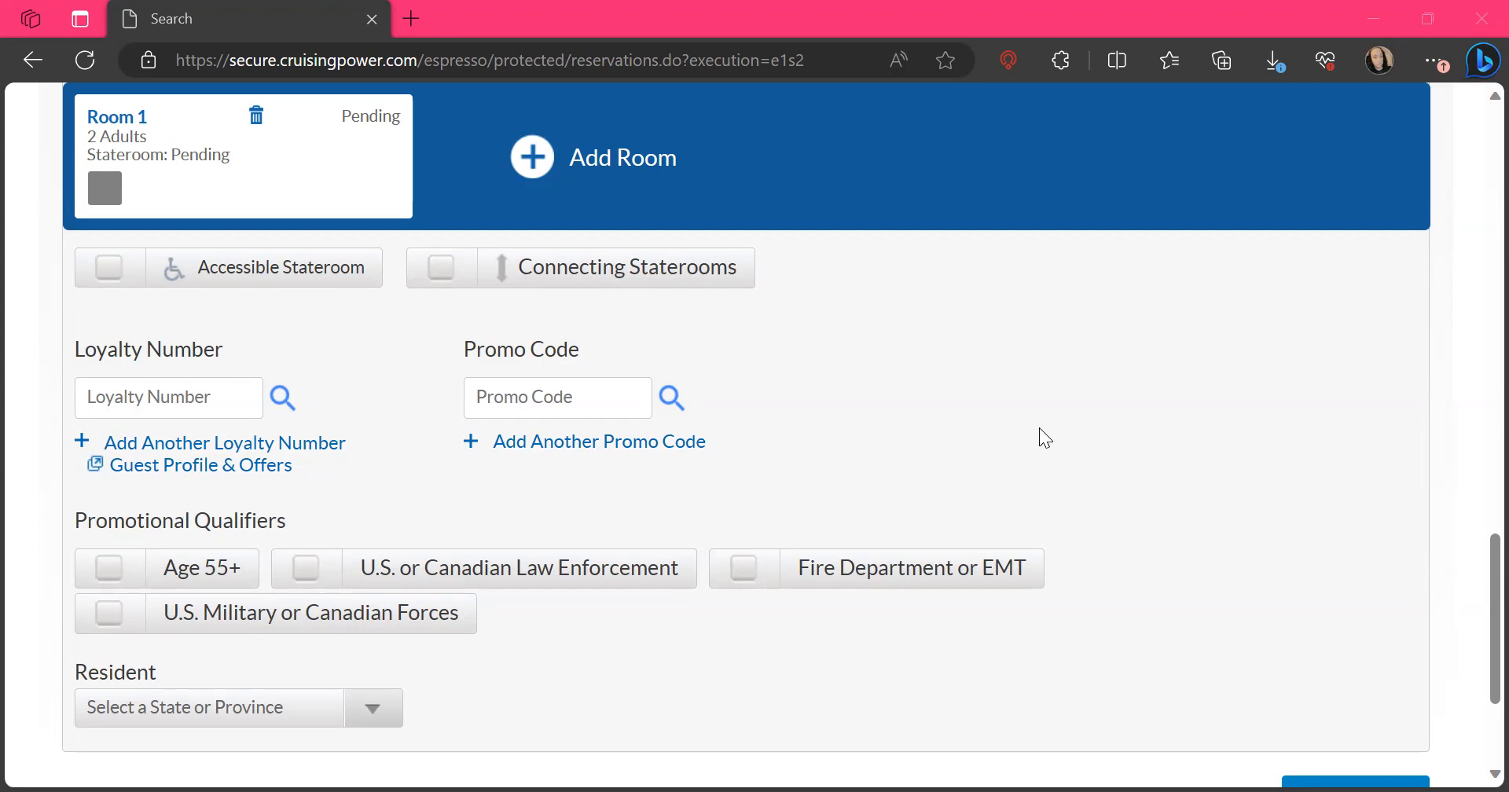
scroll(1039, 428, "down", 2)
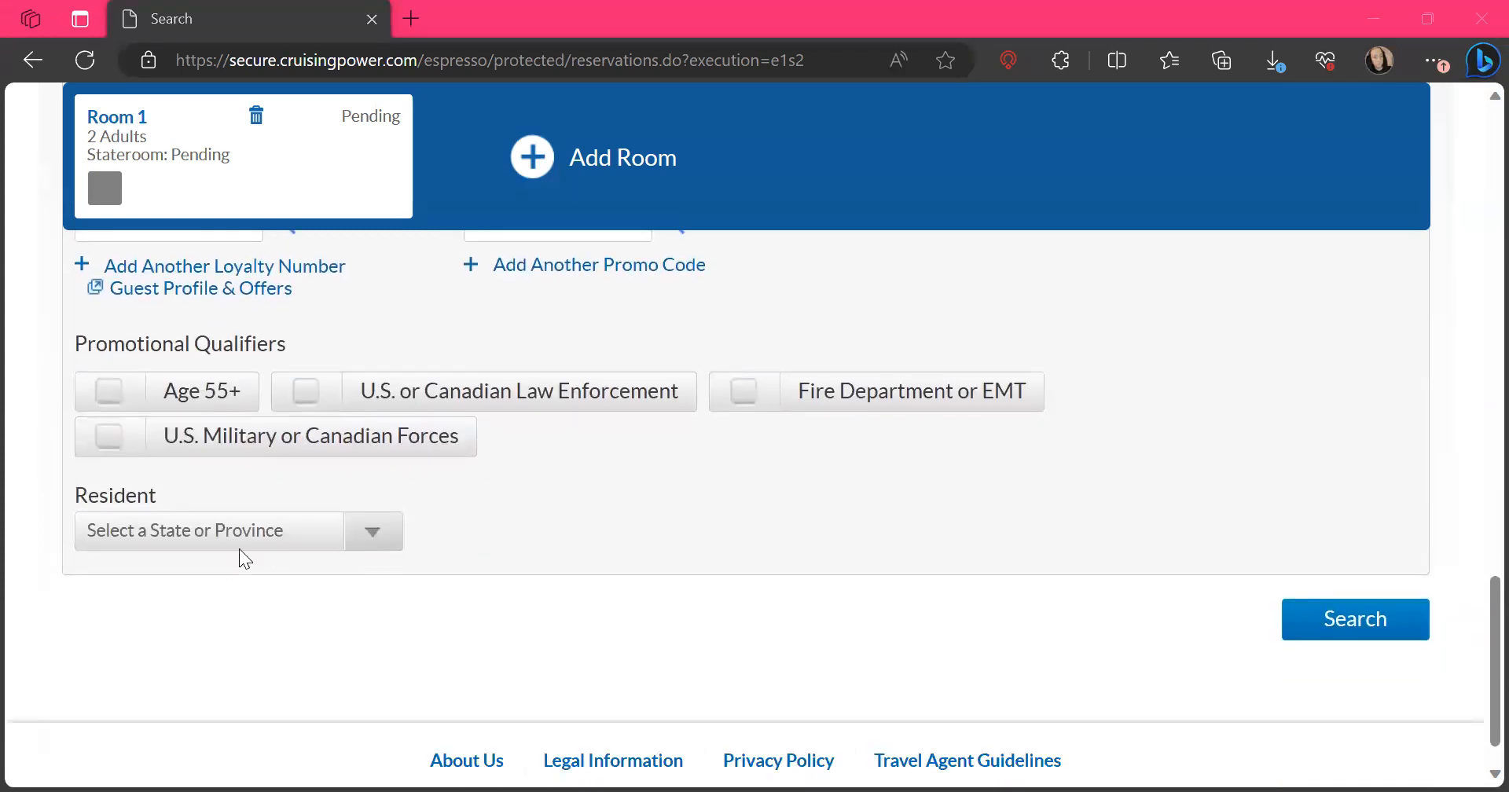
left_click(240, 551)
scroll(207, 339, "down", 2)
scroll(208, 339, "down", 5)
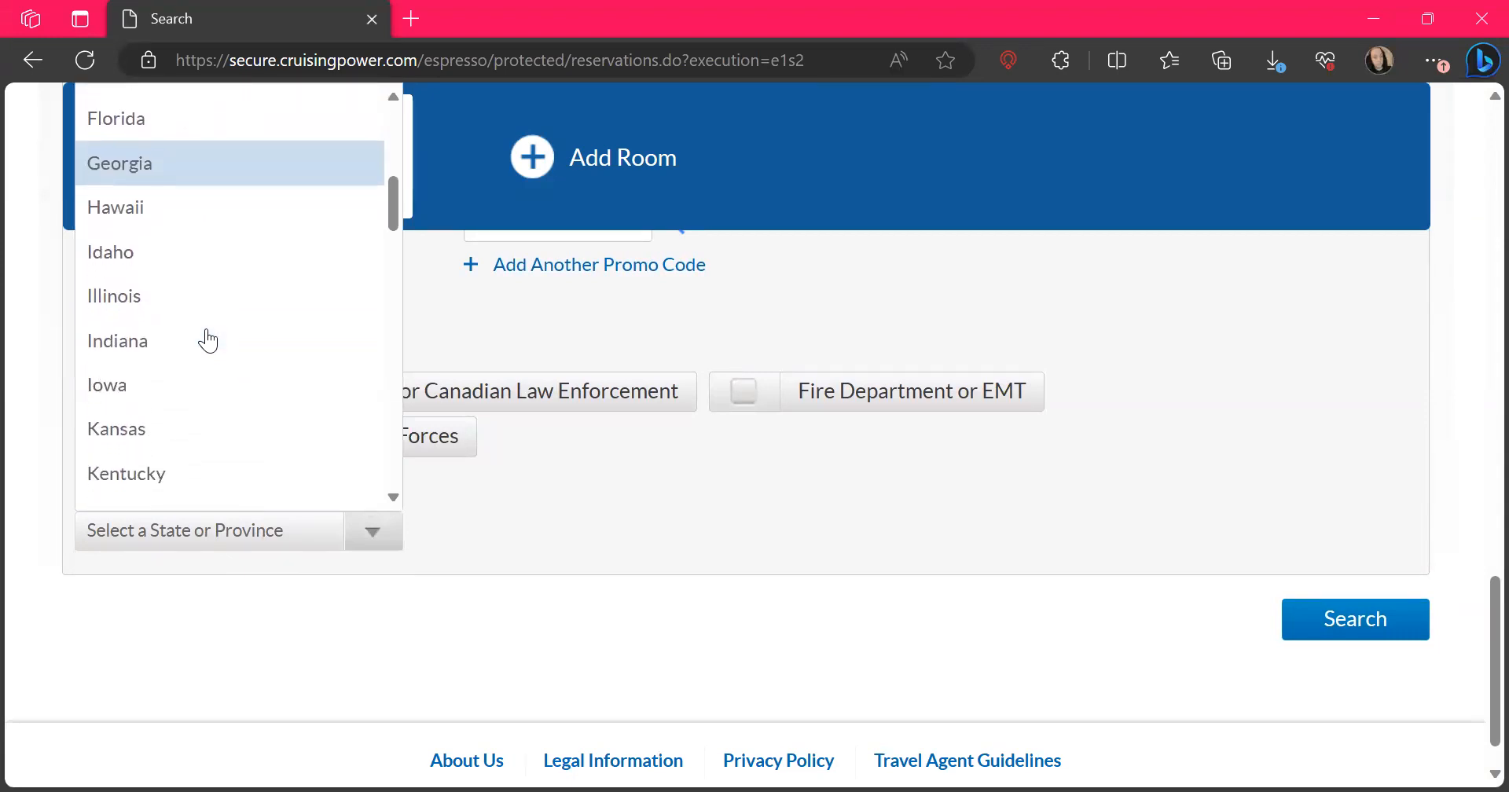
scroll(209, 340, "down", 1)
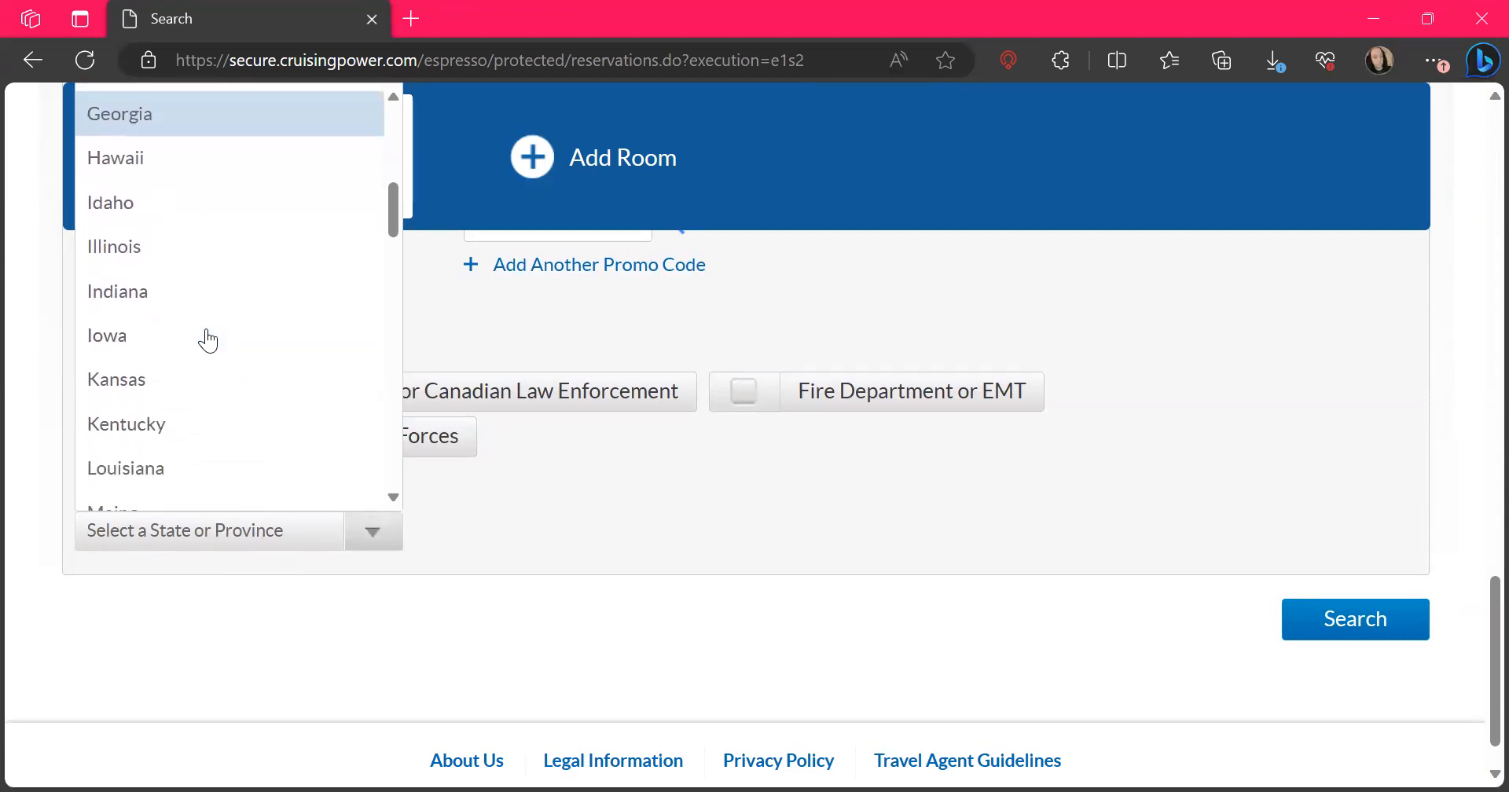
scroll(208, 339, "up", 3)
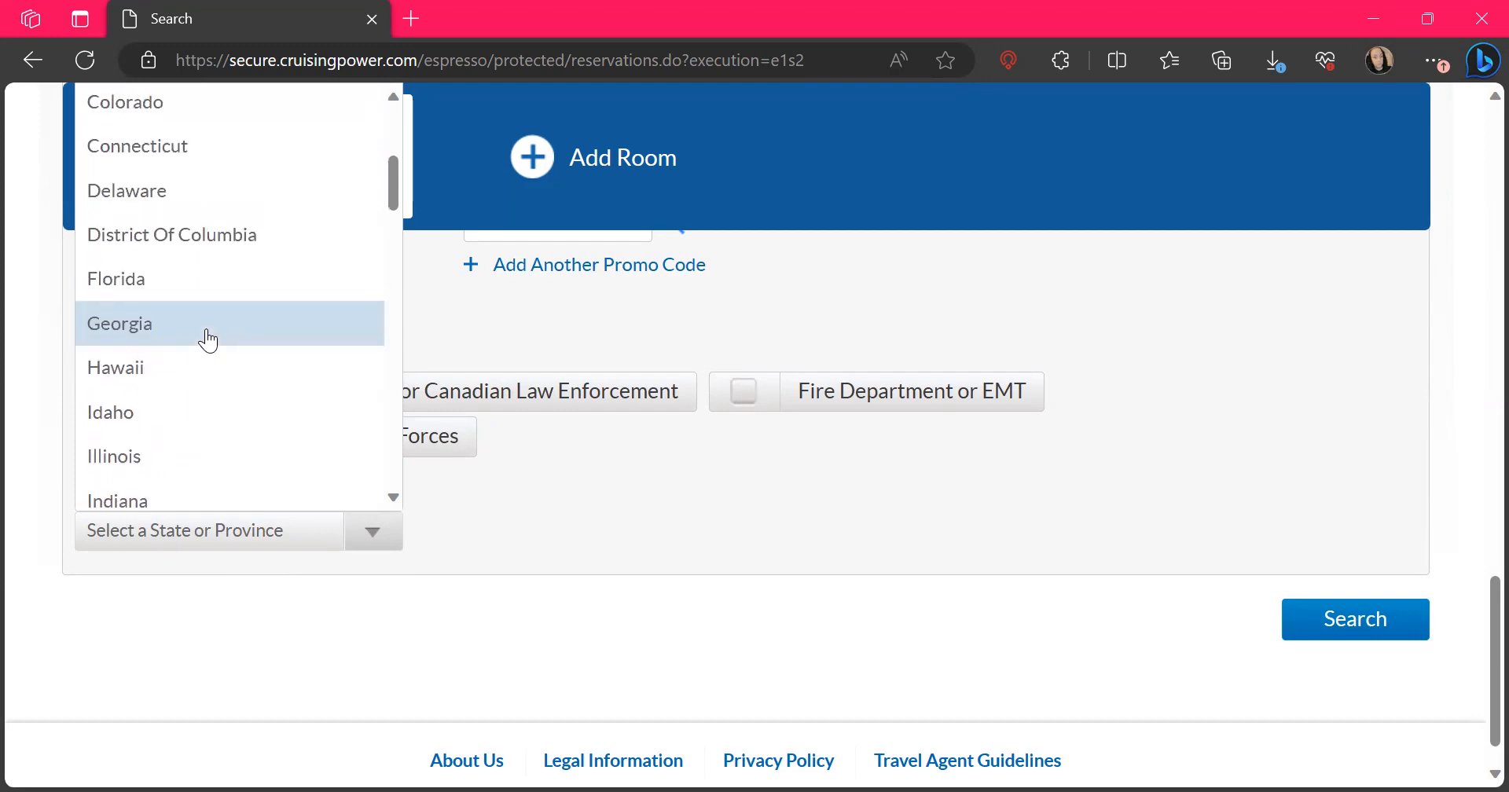
left_click(173, 297)
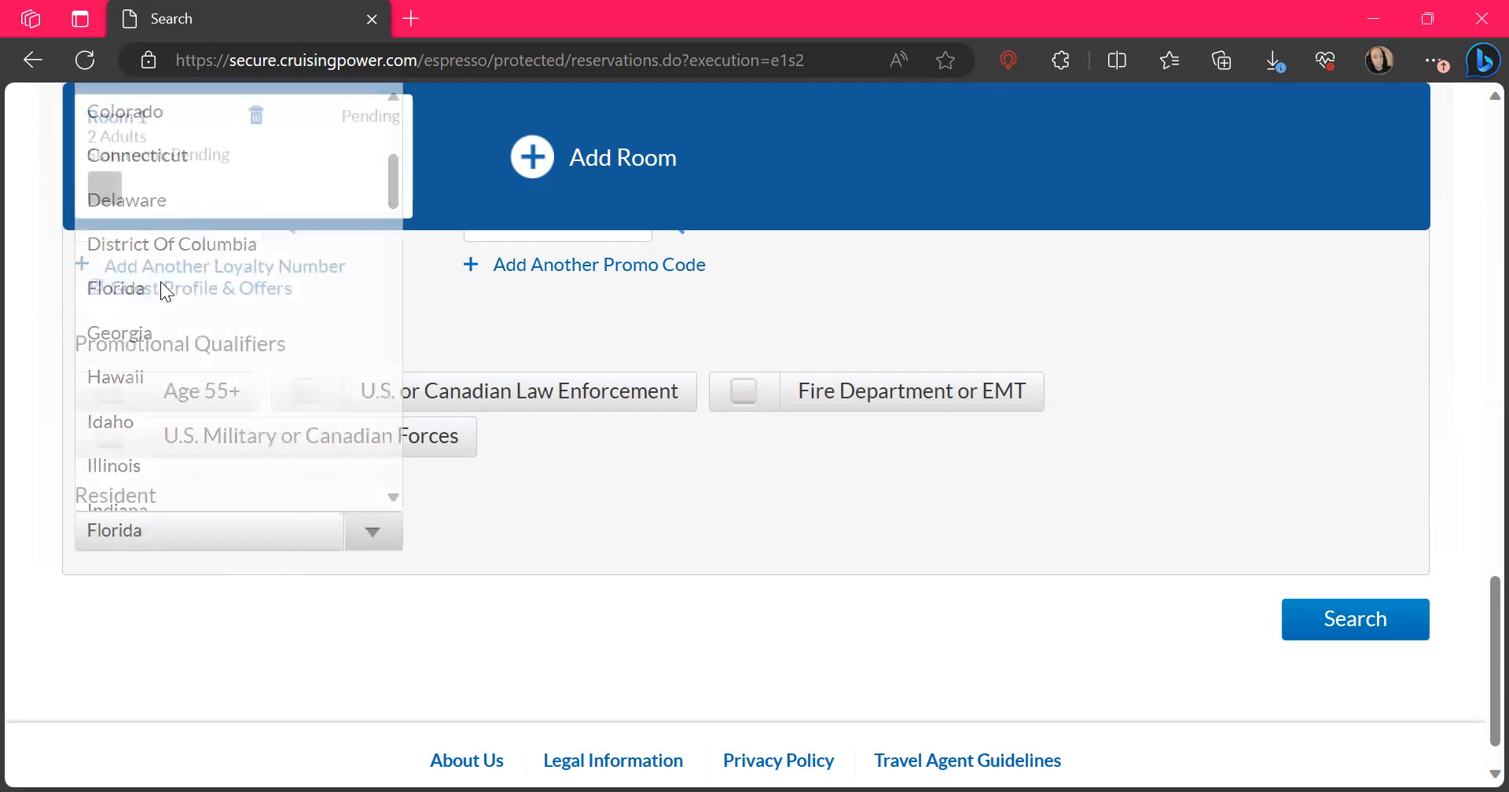
left_click(1341, 625)
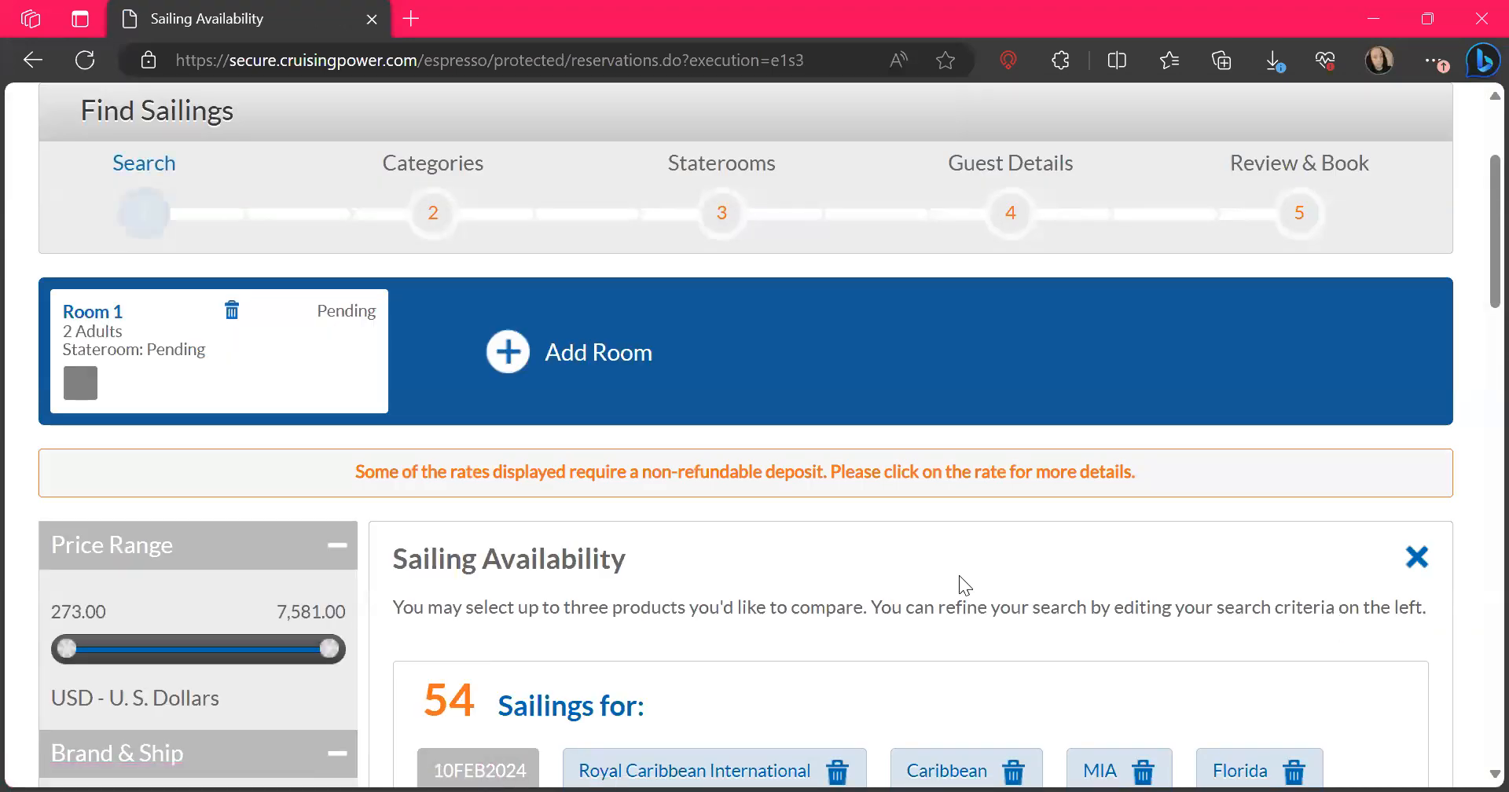
Browse the available sailings and review the ship details of Explorer of the Seas from its 23 February 2024 sailing
scroll(959, 578, "down", 5)
scroll(961, 586, "down", 2)
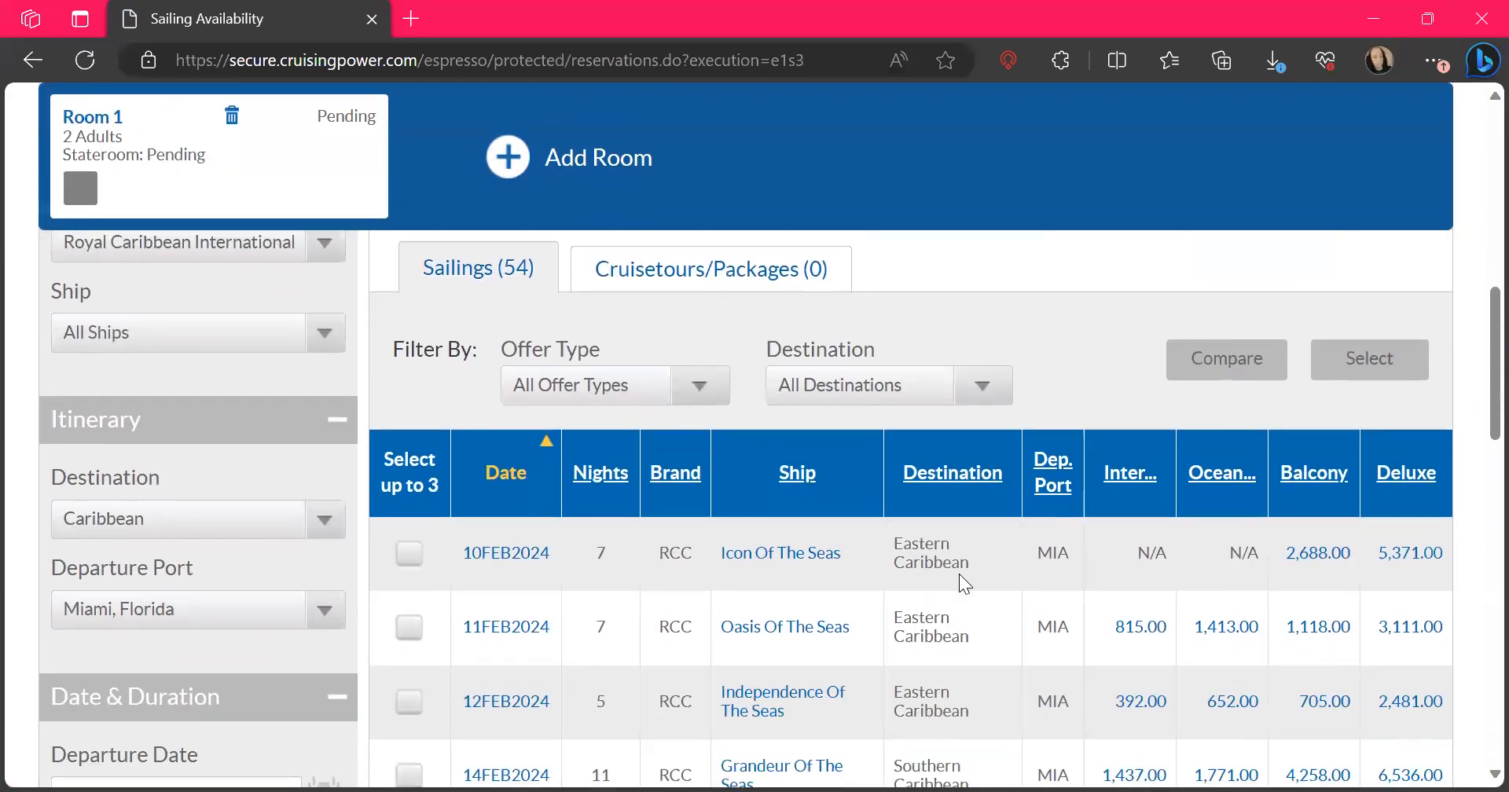
scroll(965, 583, "down", 1)
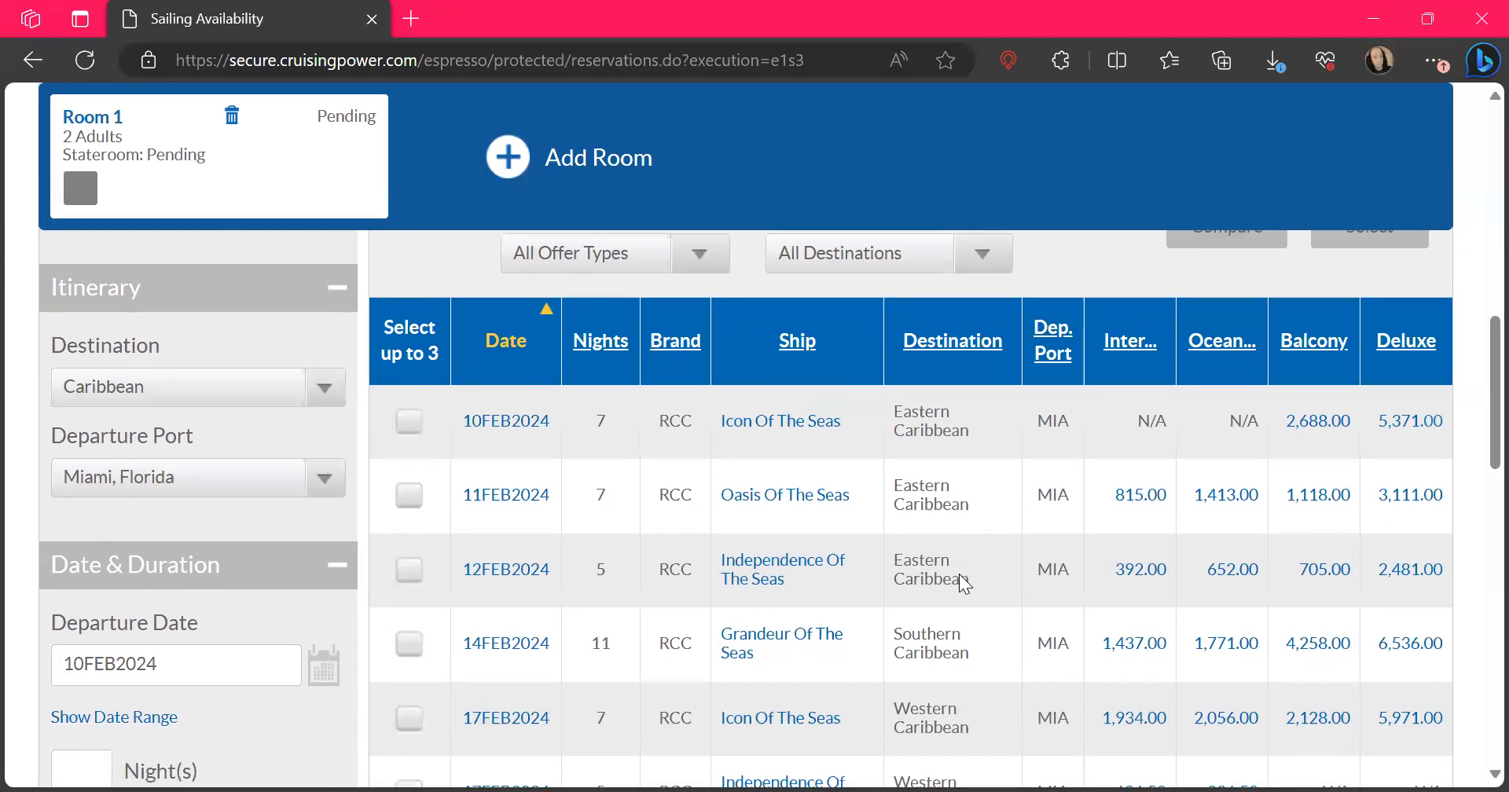
scroll(965, 586, "down", 2)
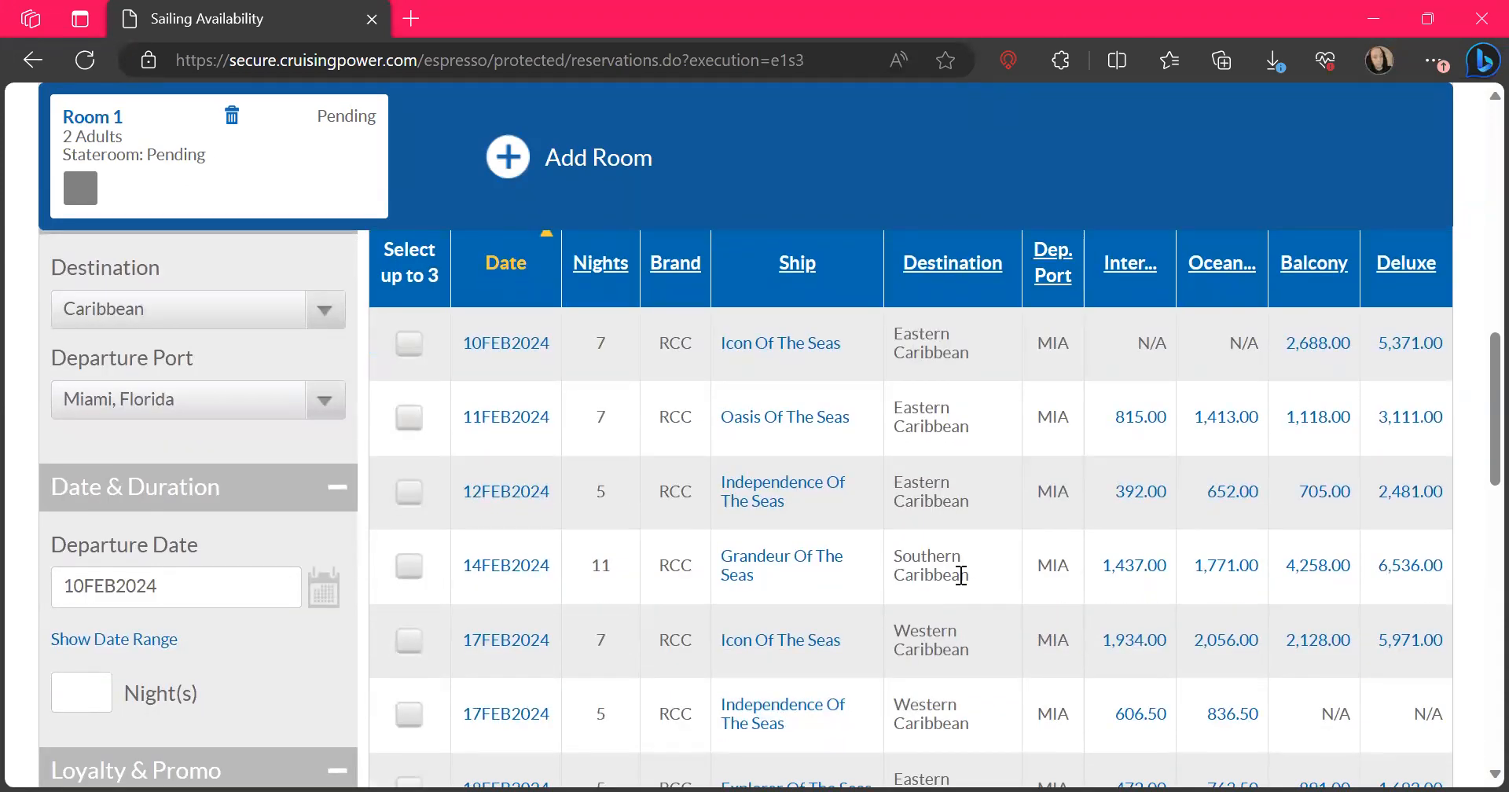
scroll(961, 576, "down", 5)
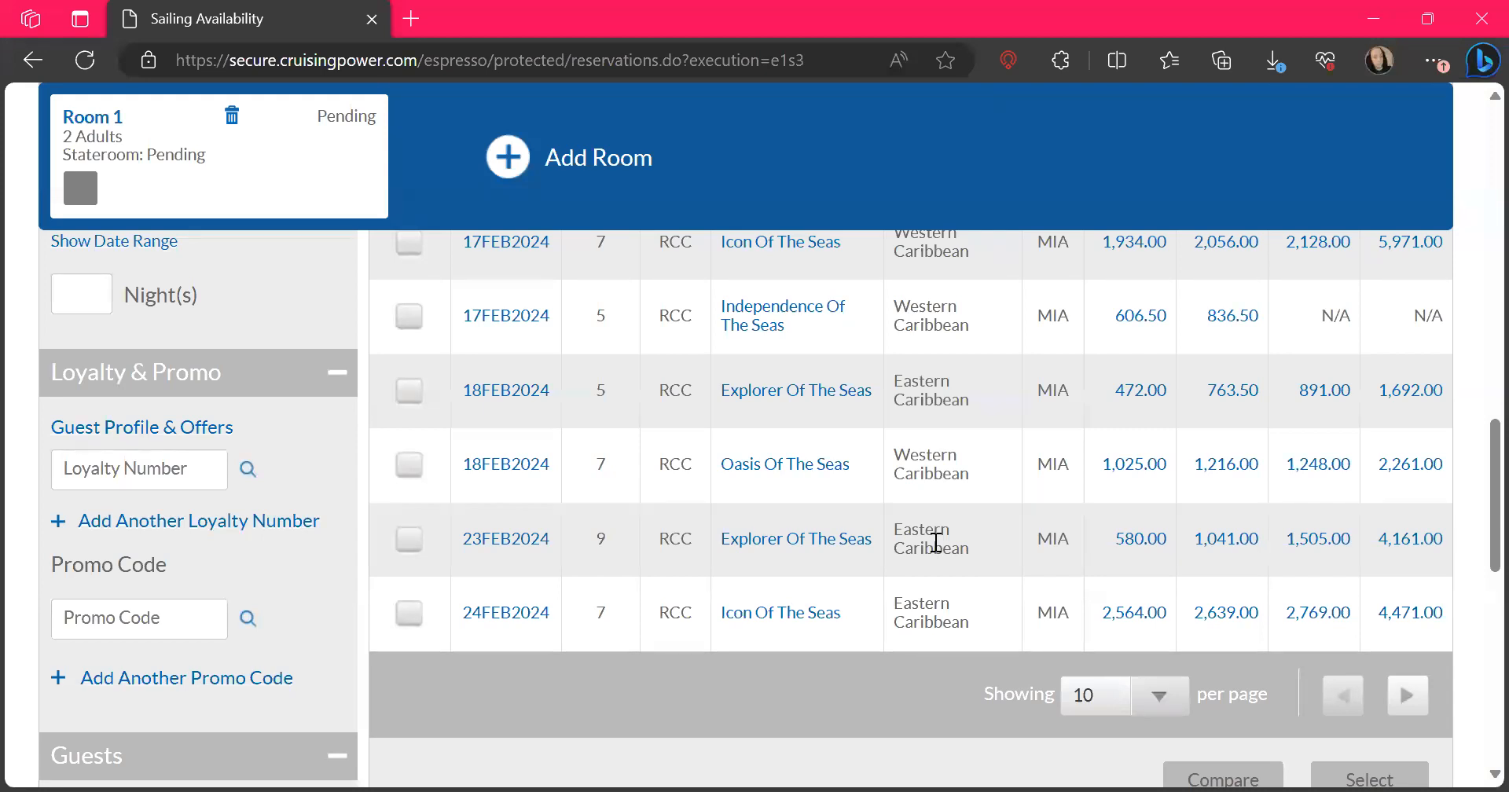
left_click(775, 541)
scroll(770, 539, "down", 10)
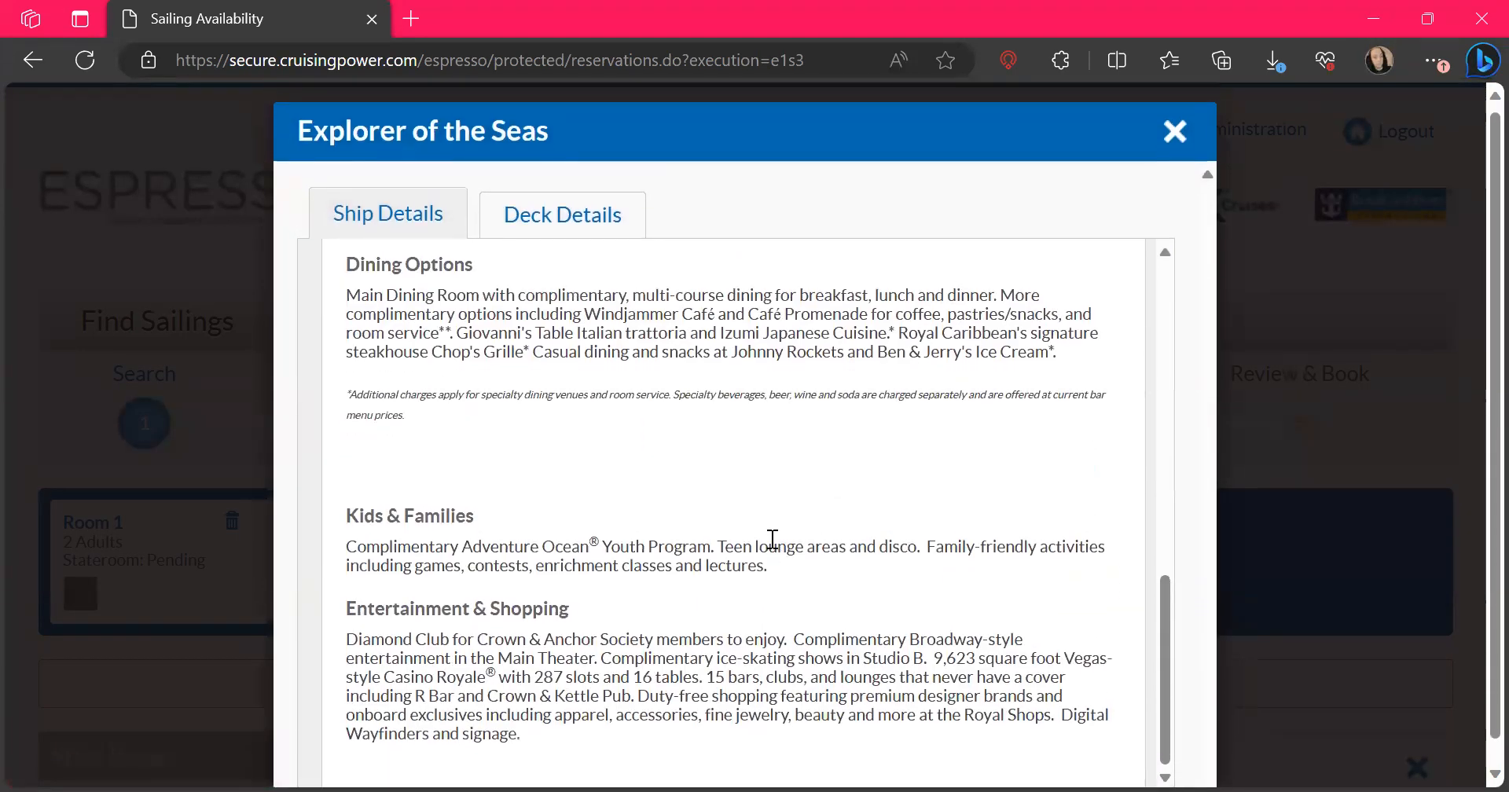
scroll(773, 539, "up", 10)
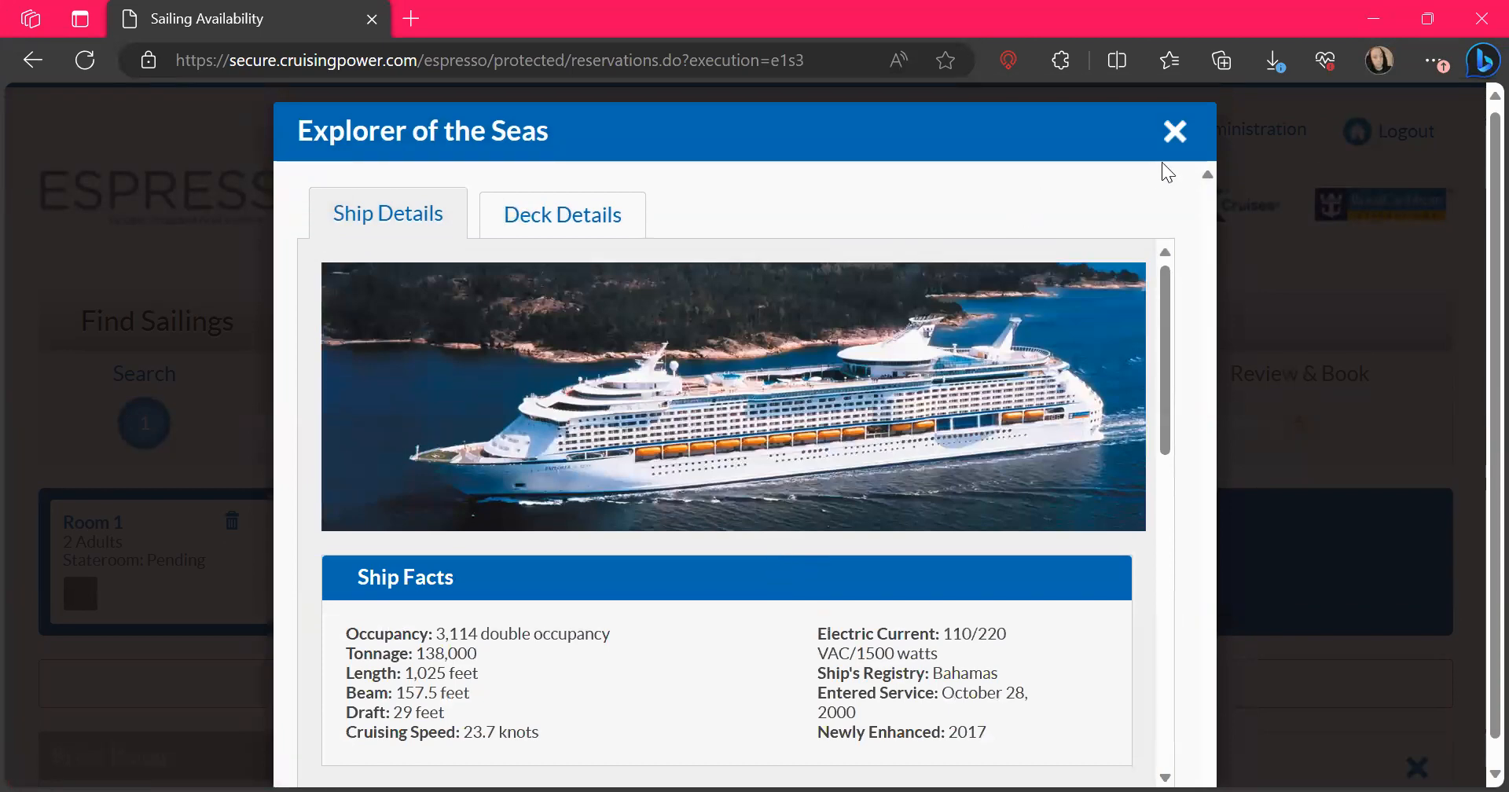
left_click(1171, 135)
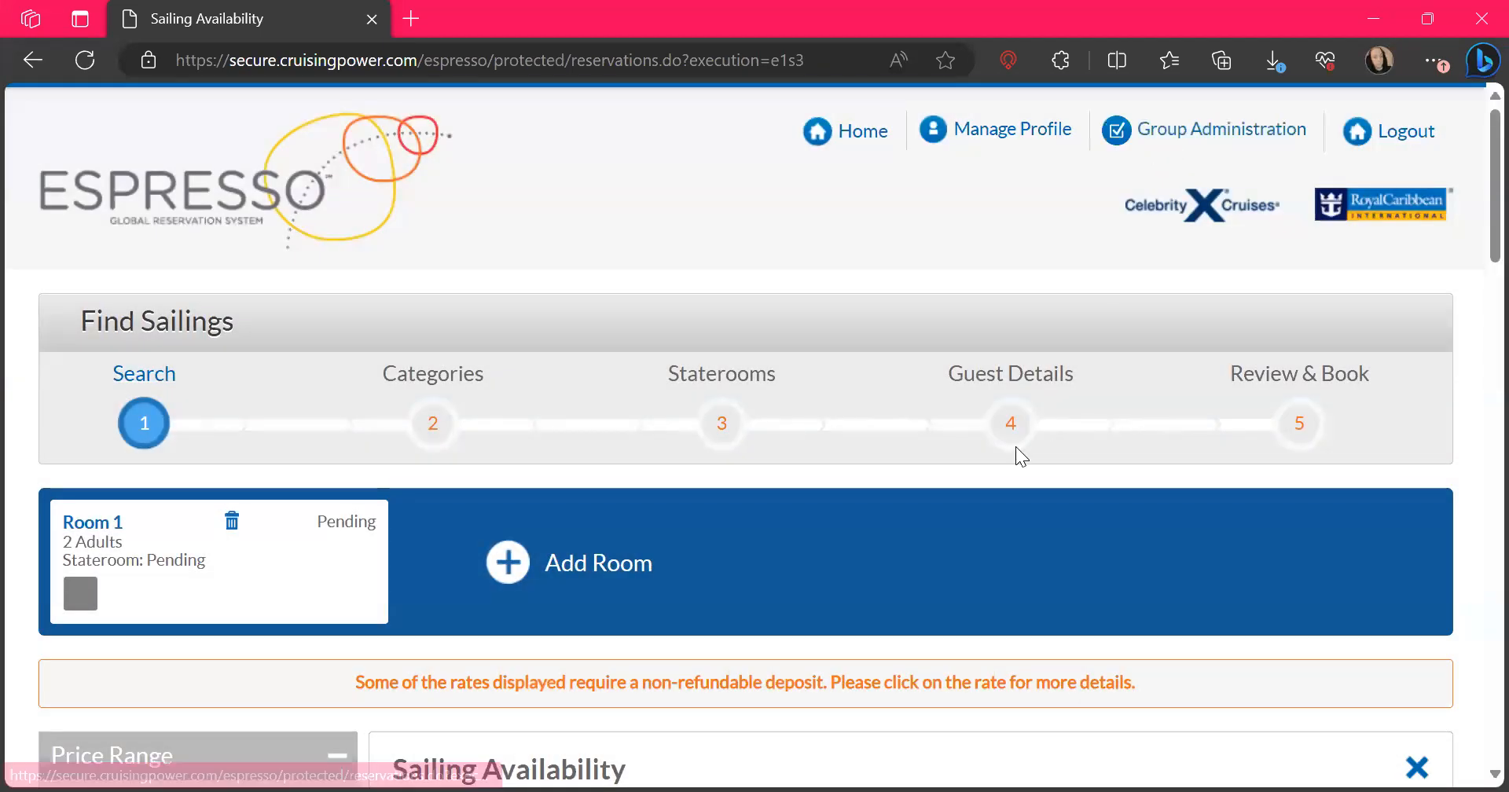
View the product details of the 23 February 2024 Explorer of the Seas sailing
scroll(1016, 452, "down", 10)
scroll(1015, 448, "down", 6)
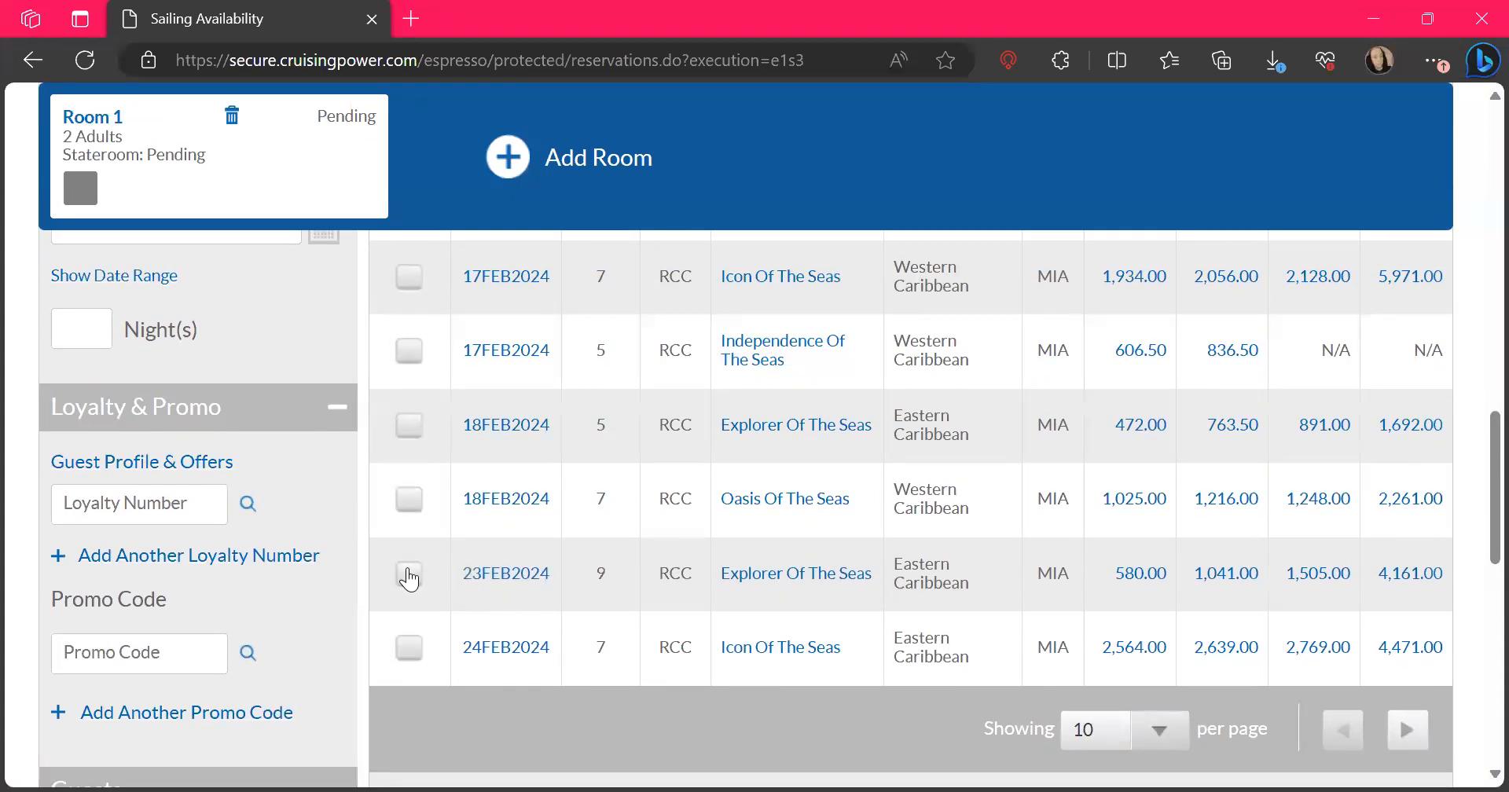
left_click(500, 575)
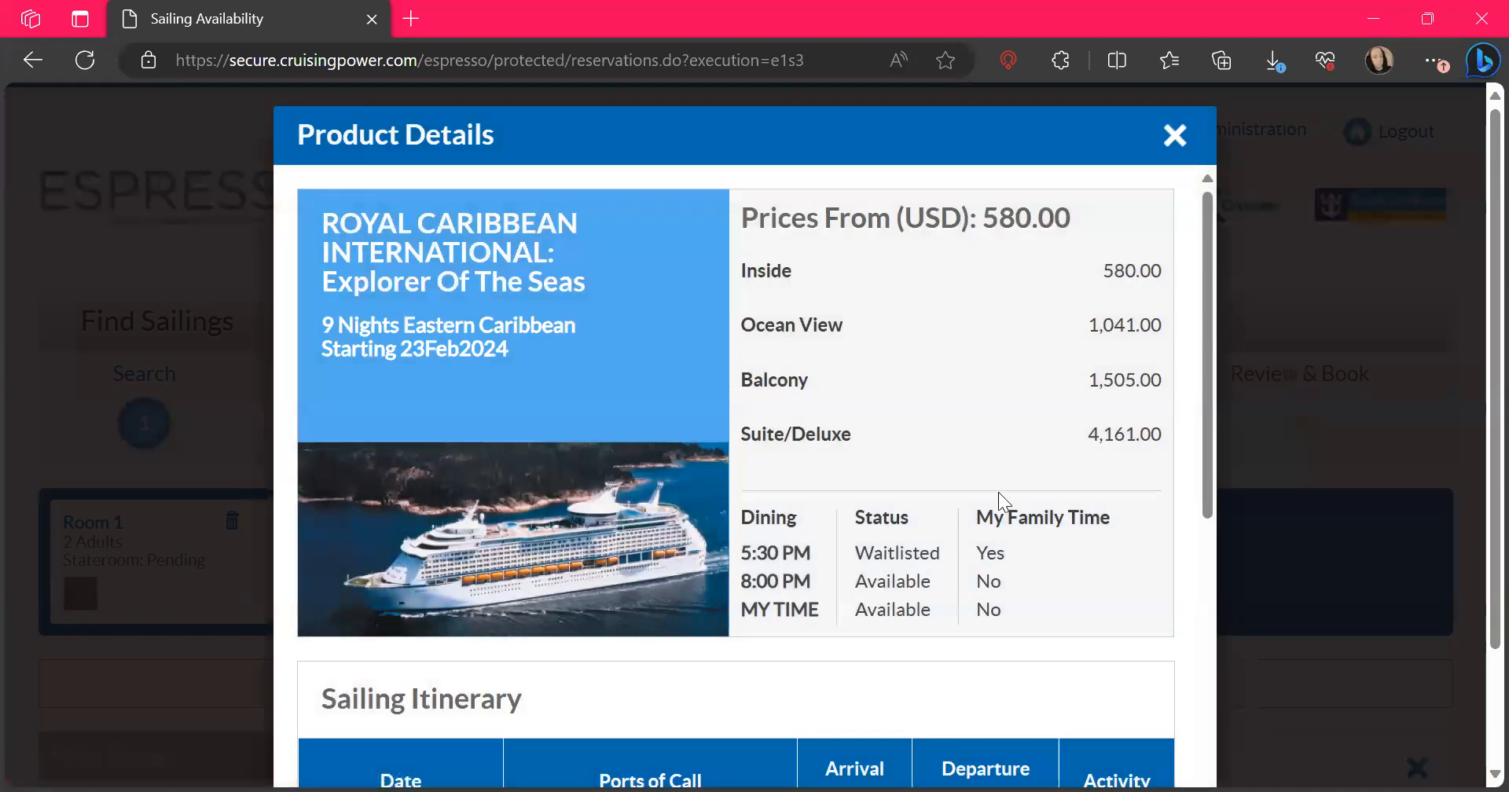
Review the sailing itinerary, ports of call and arrival and departure times in the product details, and close them
scroll(1003, 501, "down", 5)
scroll(999, 495, "down", 3)
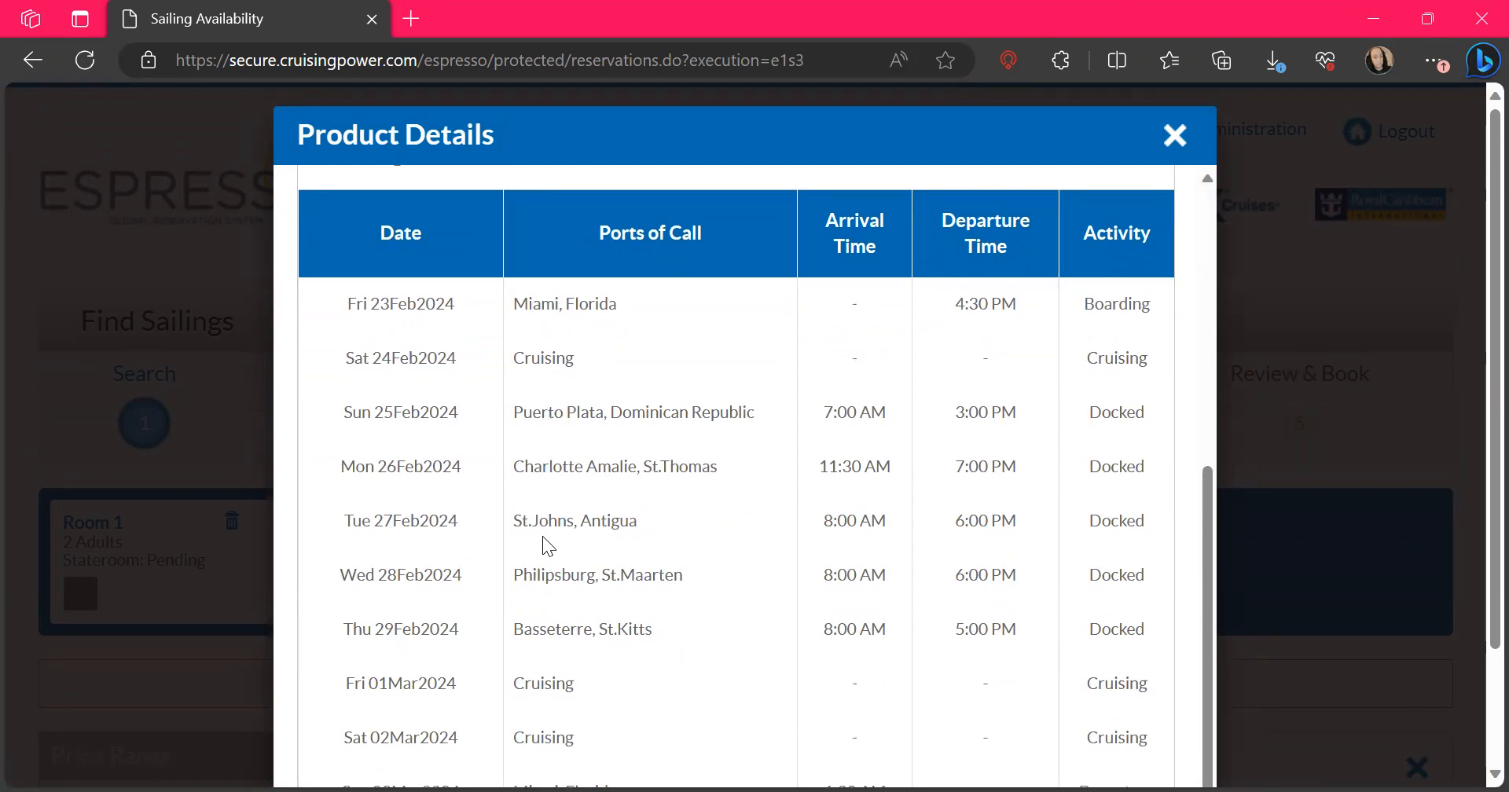
scroll(549, 546, "down", 1)
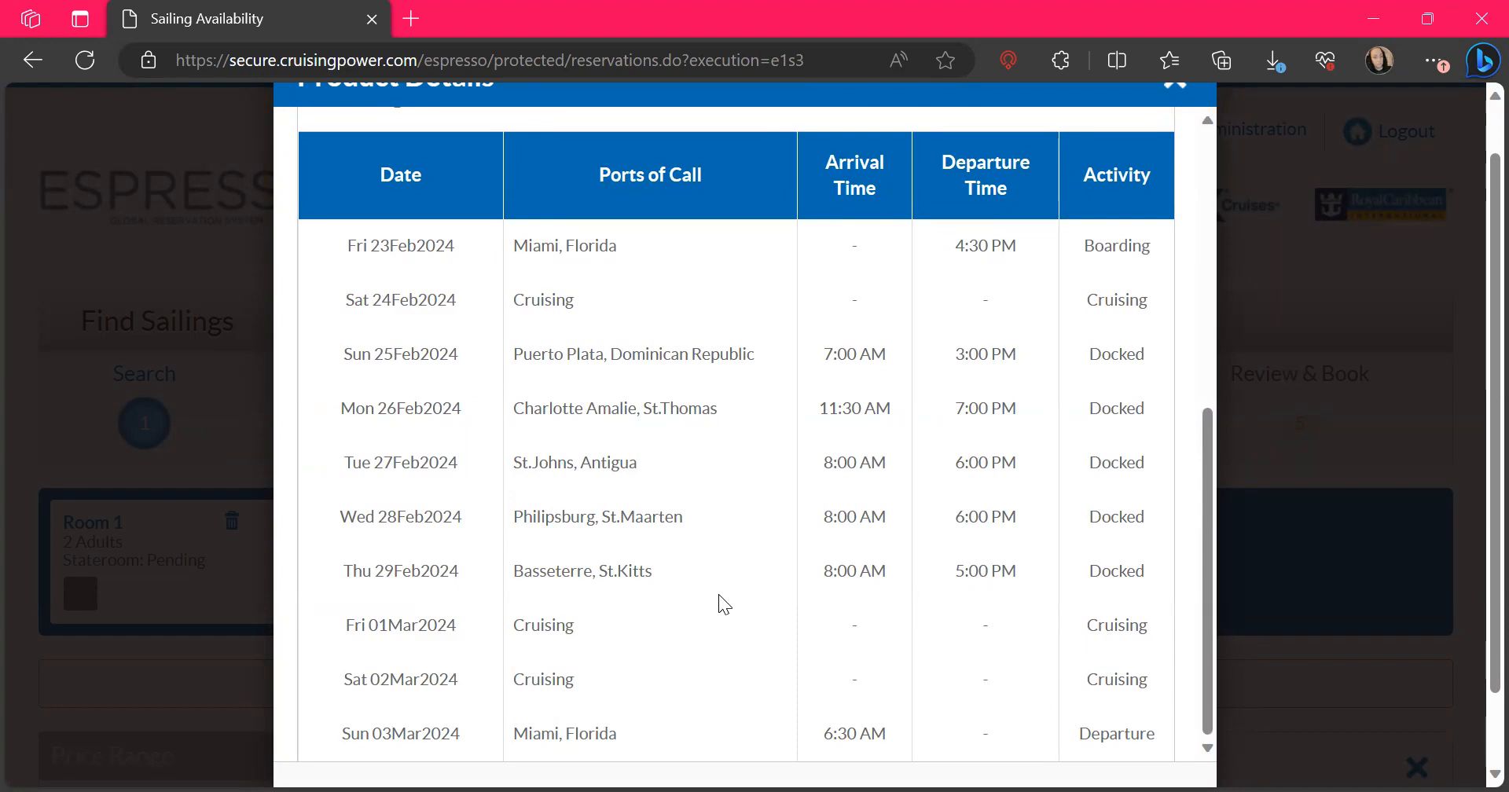
scroll(724, 604, "down", 2)
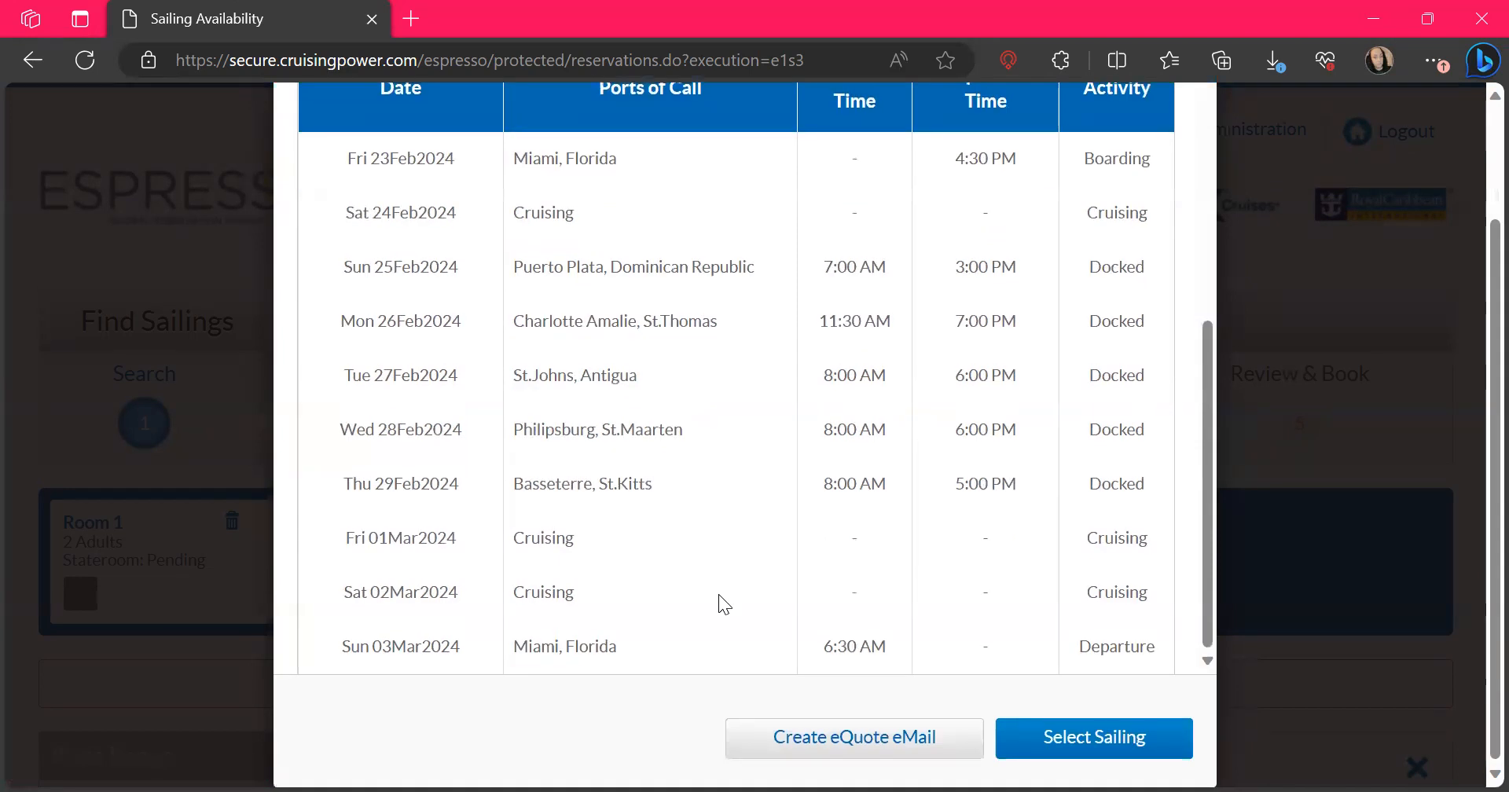
scroll(724, 604, "up", 3)
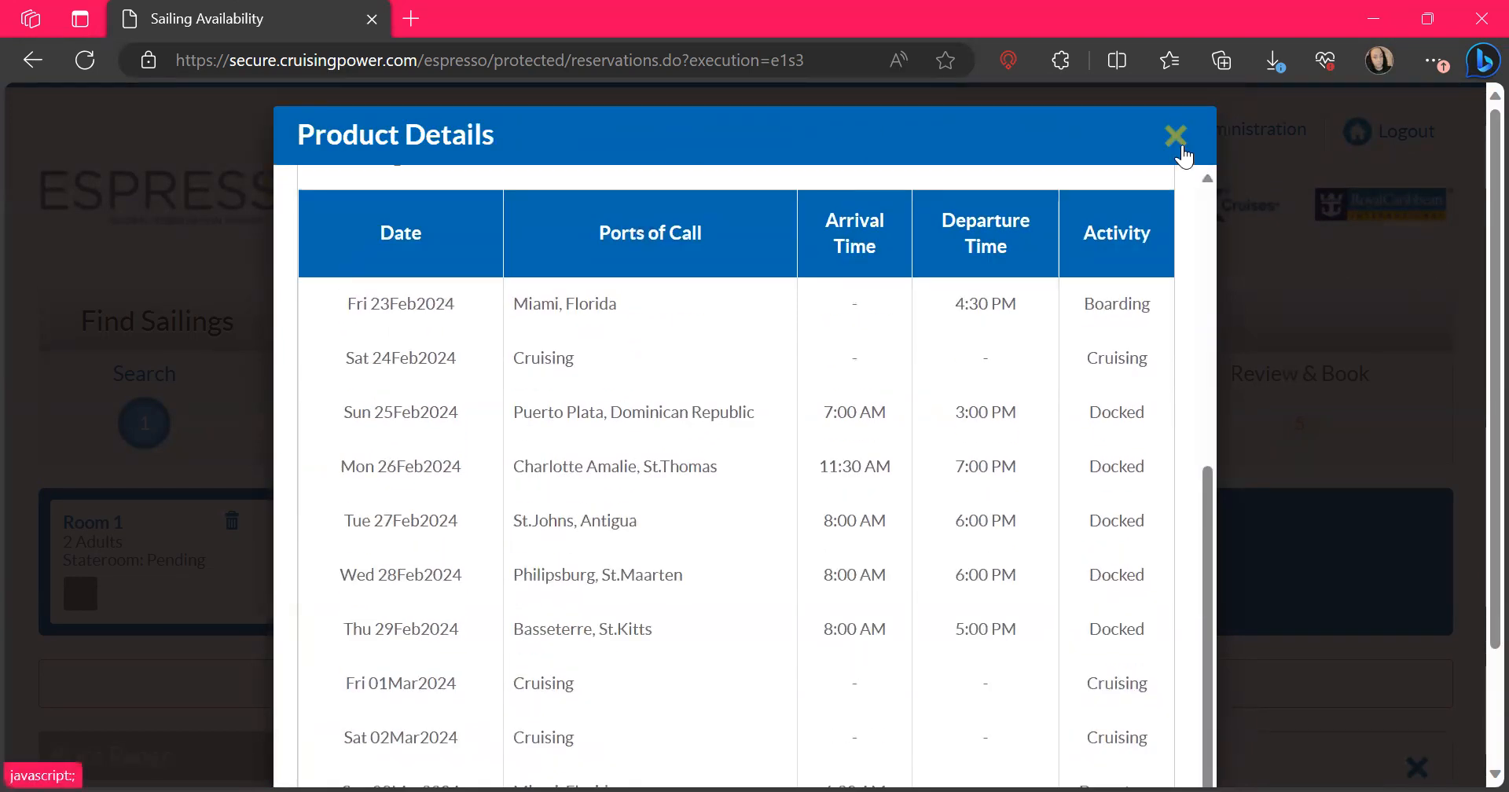
scroll(1021, 519, "down", 3)
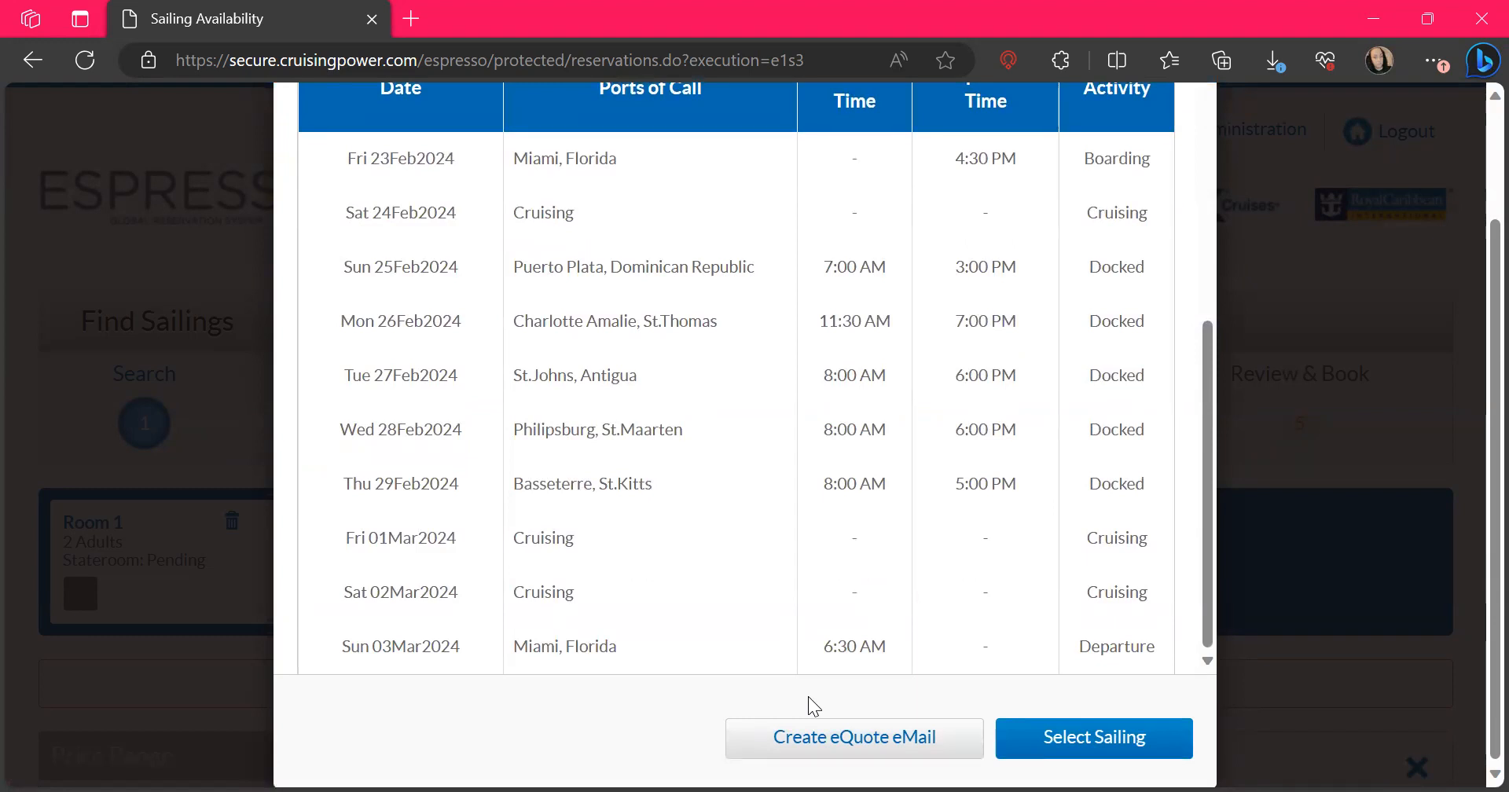
scroll(813, 706, "up", 3)
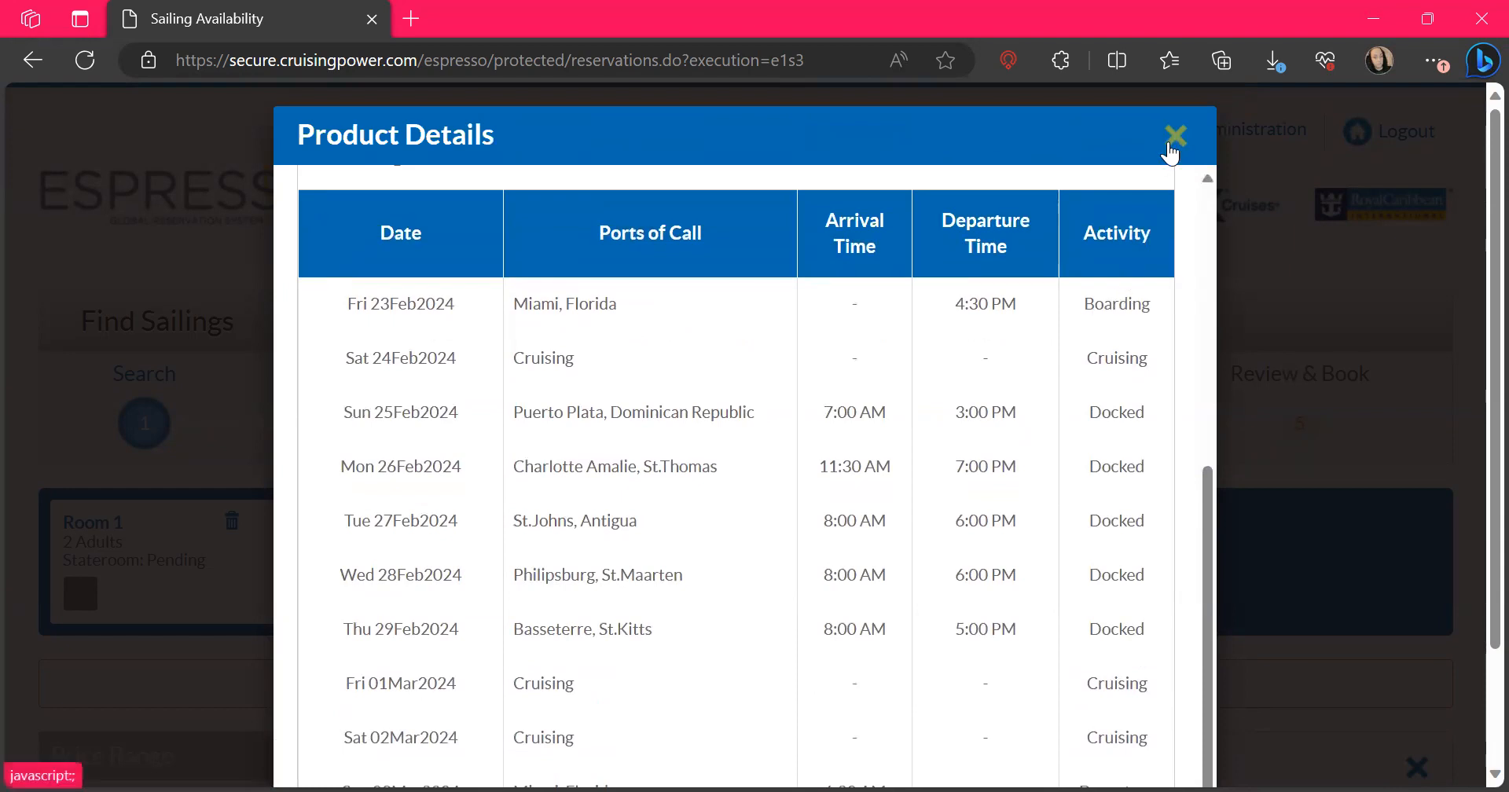
left_click(1173, 141)
Mark the 9-night Explorer of the Seas sailing of 23 February 2024 in the sailing availability list
scroll(1180, 591, "down", 10)
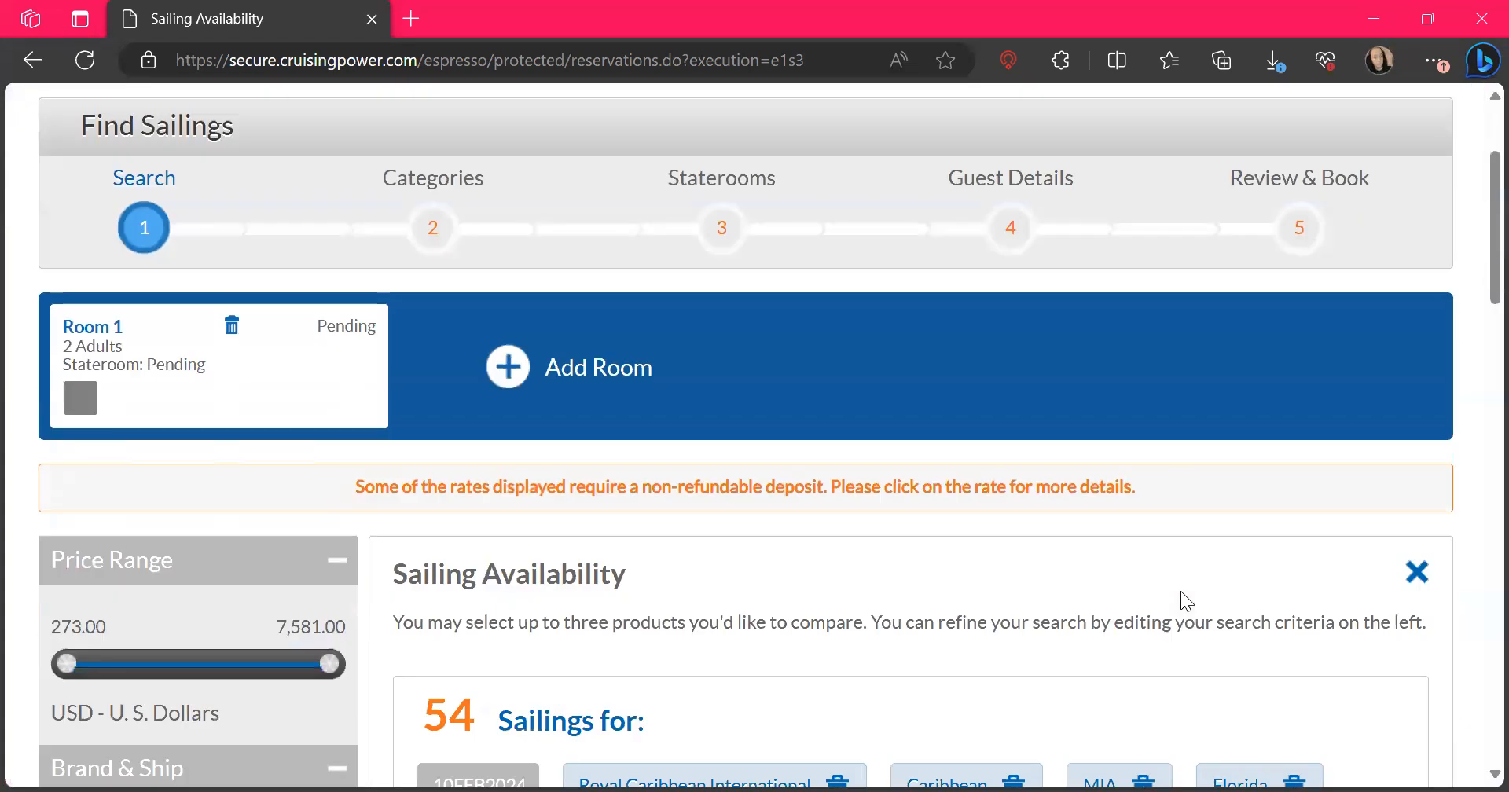
scroll(1181, 591, "down", 8)
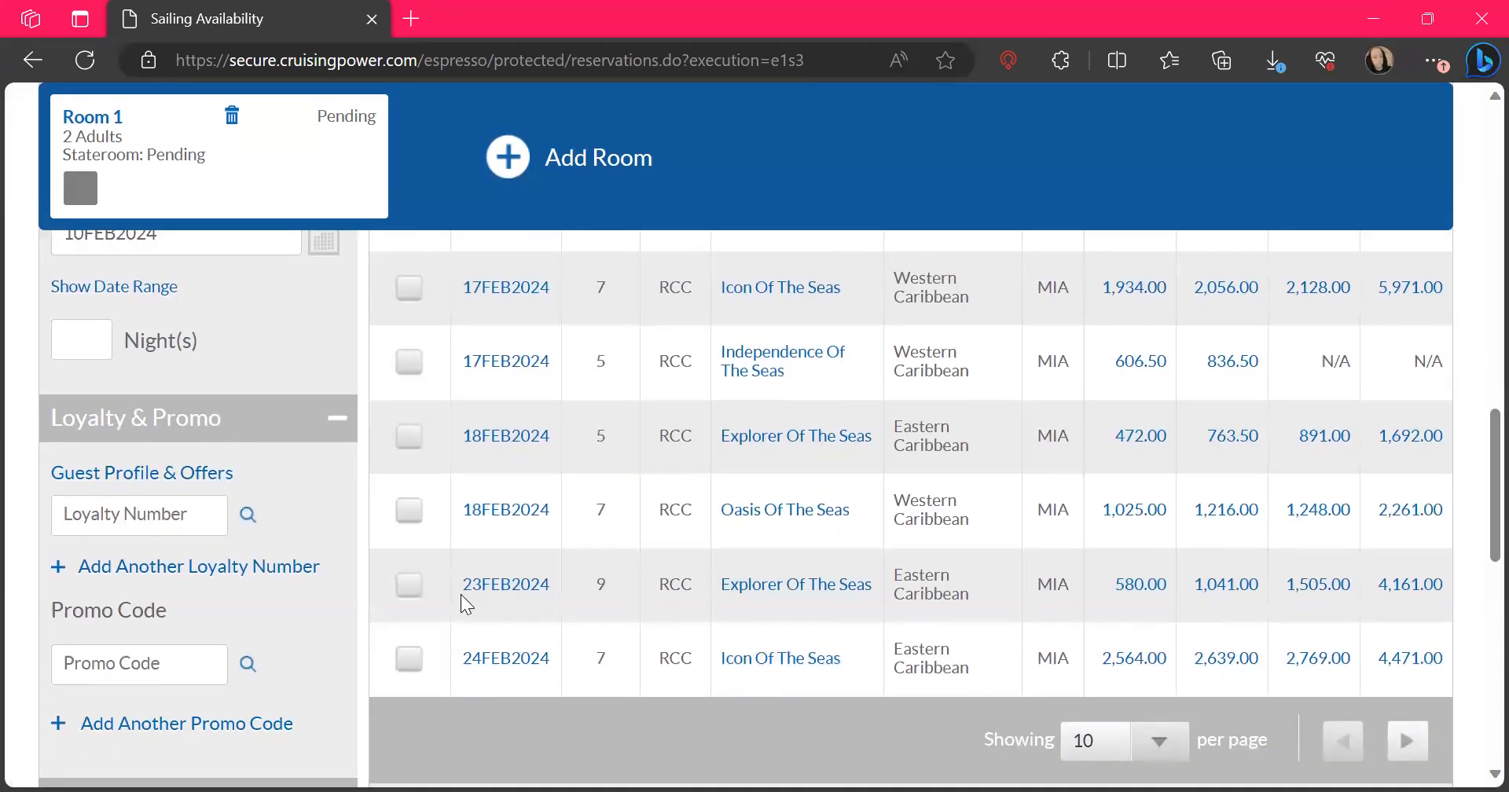
left_click(409, 584)
scroll(1003, 586, "down", 2)
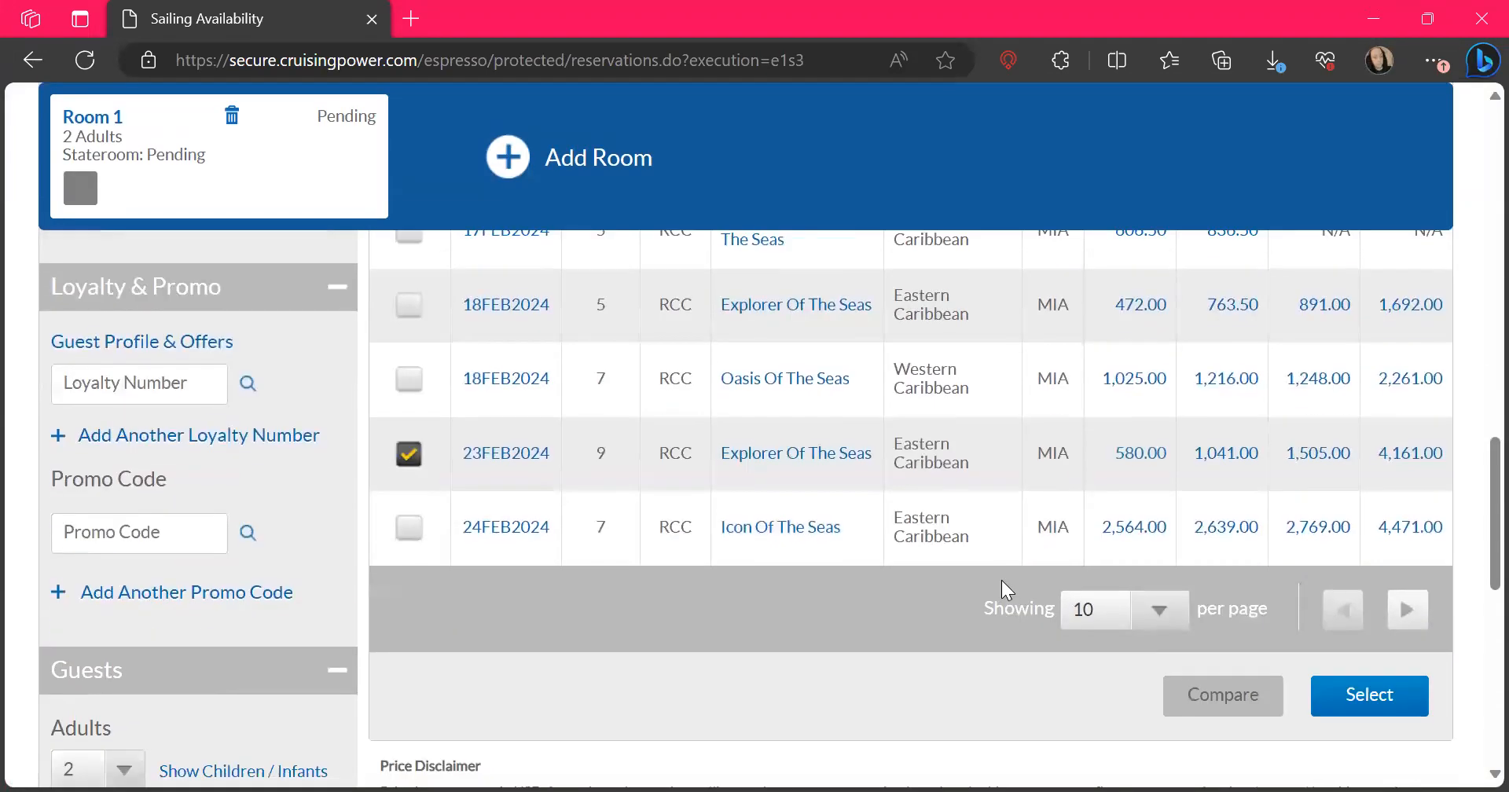
scroll(1002, 581, "up", 2)
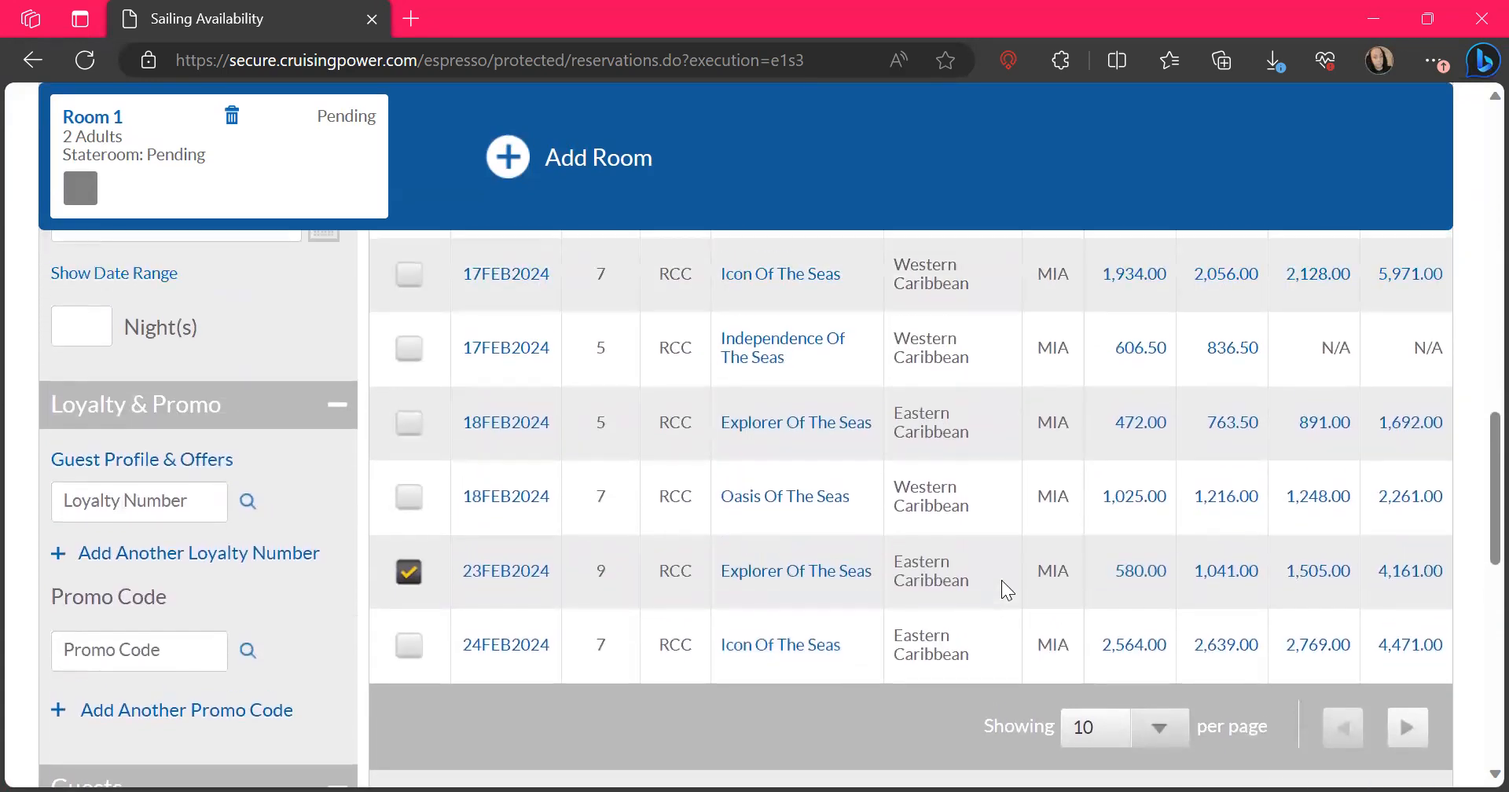
scroll(511, 700, "down", 2)
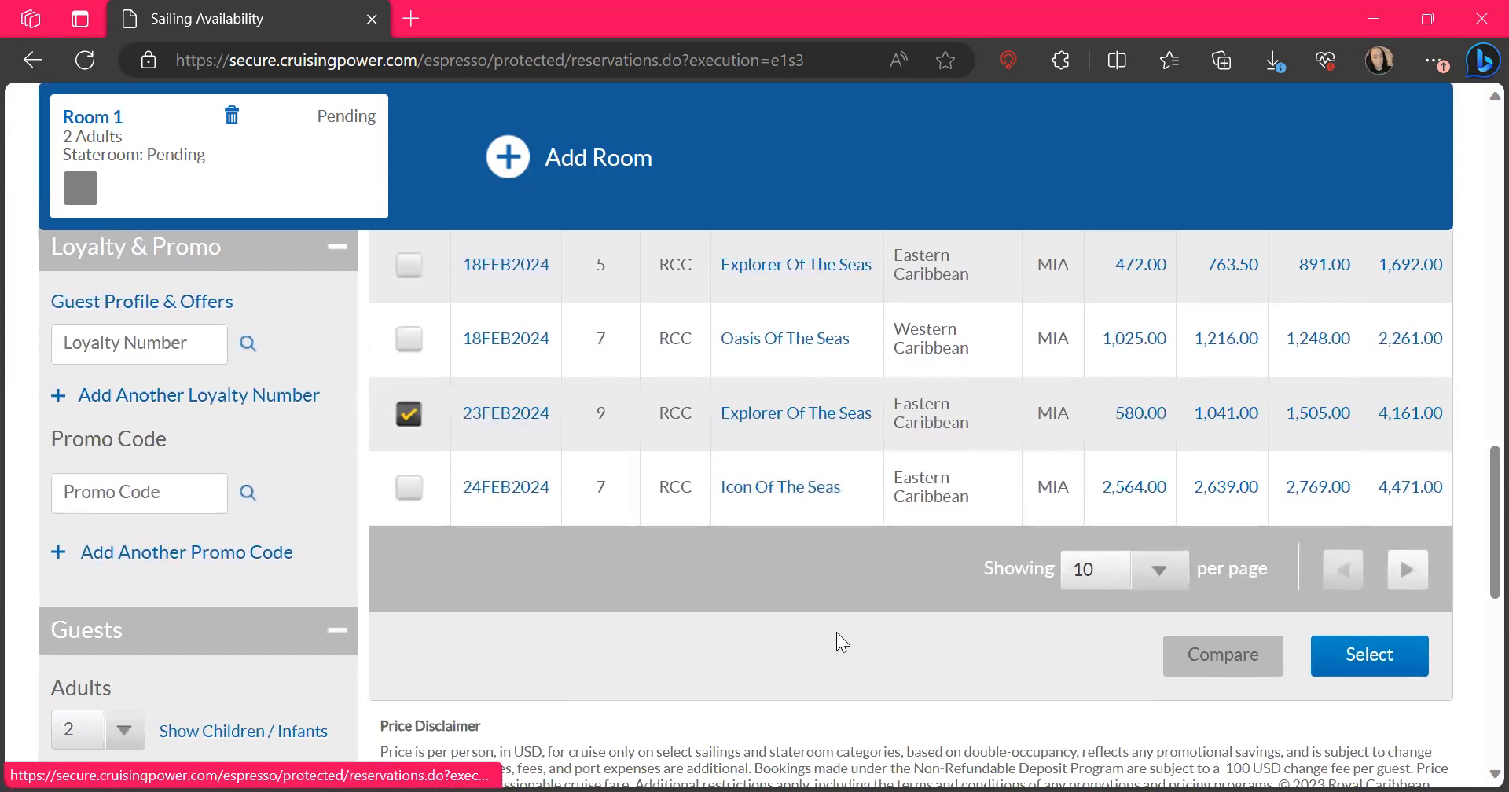
Examine the sailing list together with the brand, itinerary, date, loyalty, promo and guest criteria for refining the search
scroll(837, 632, "up", 3)
scroll(836, 632, "up", 5)
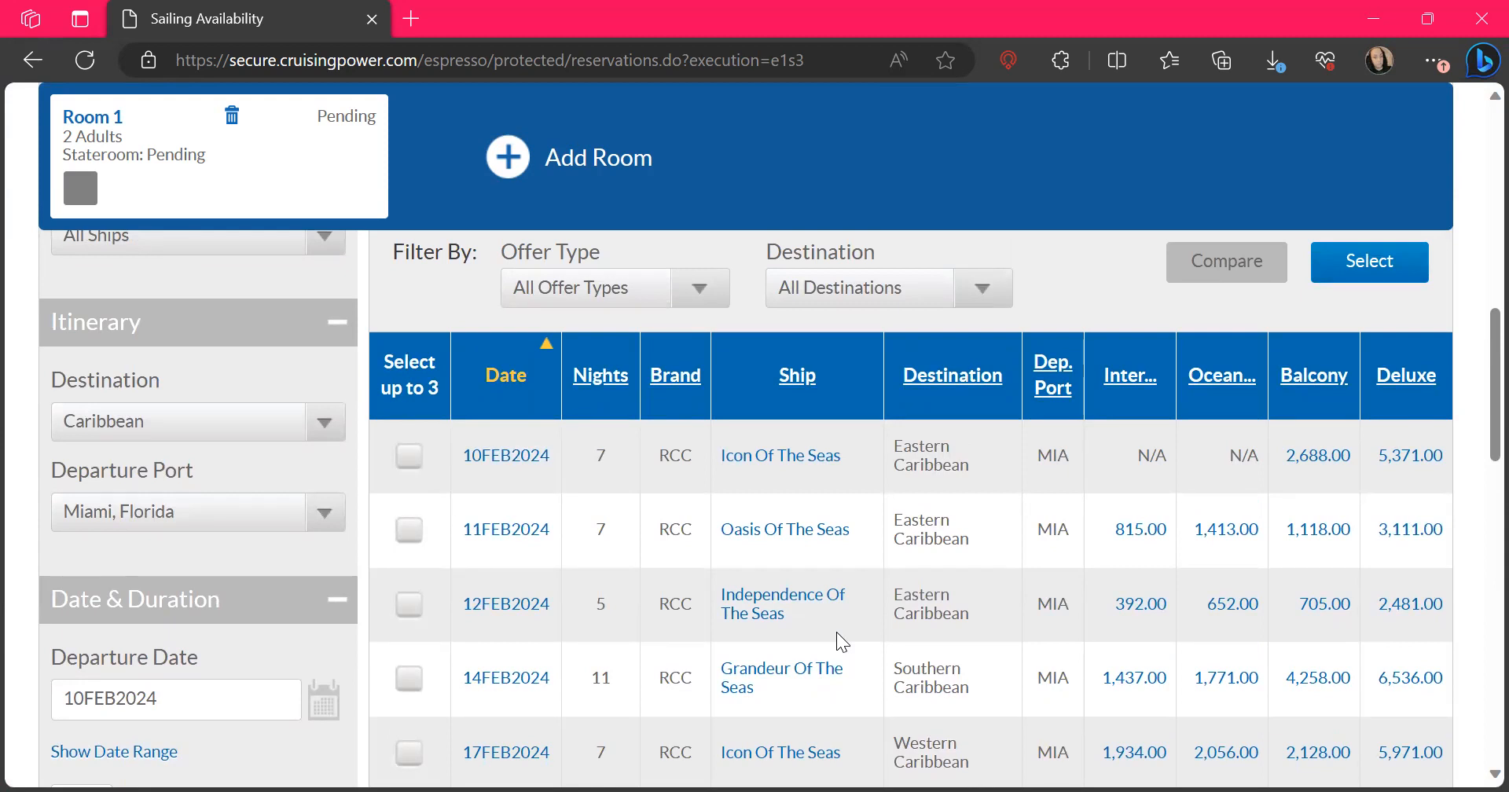
scroll(836, 632, "up", 2)
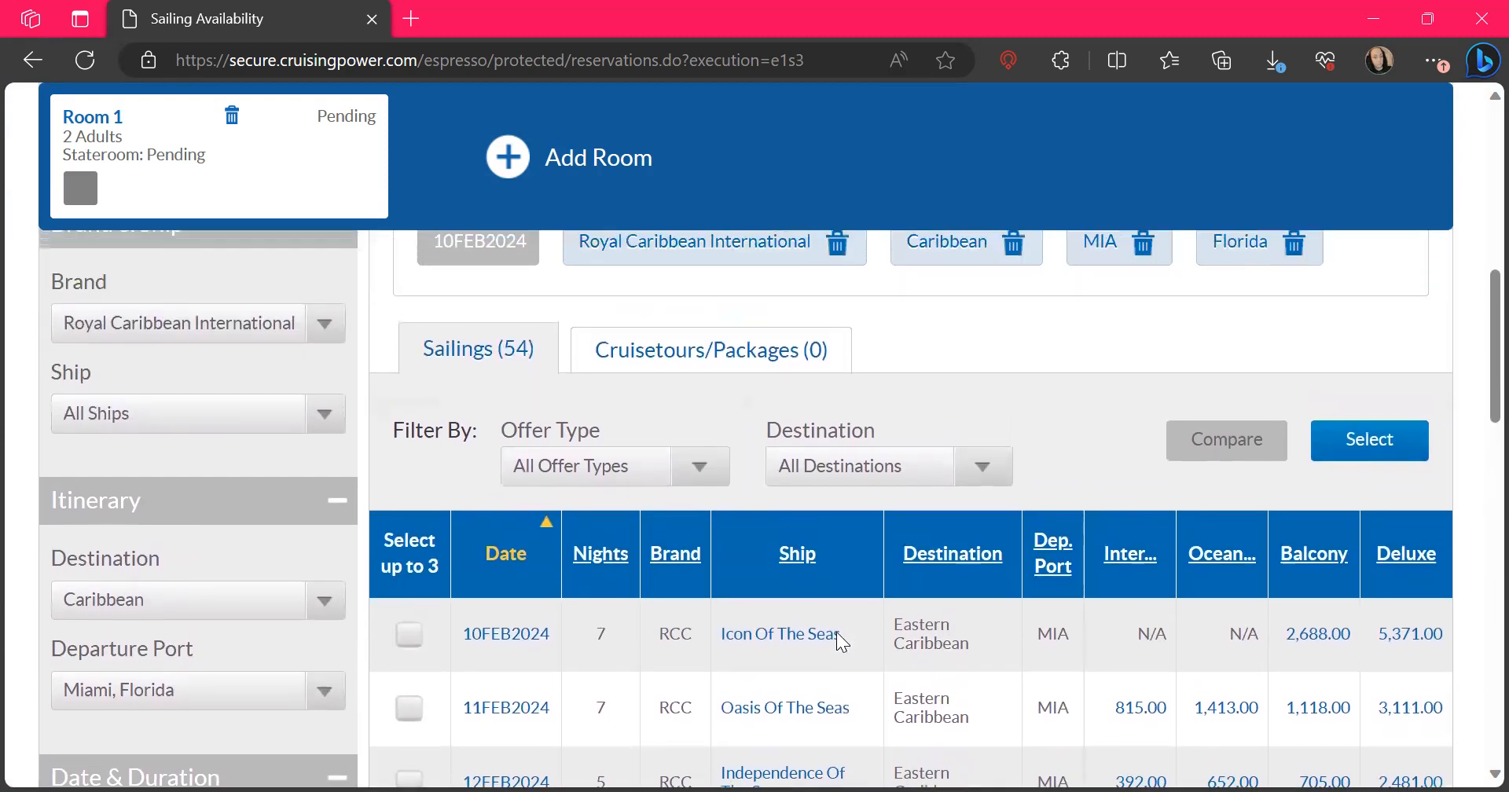
scroll(836, 632, "up", 1)
scroll(836, 632, "down", 1)
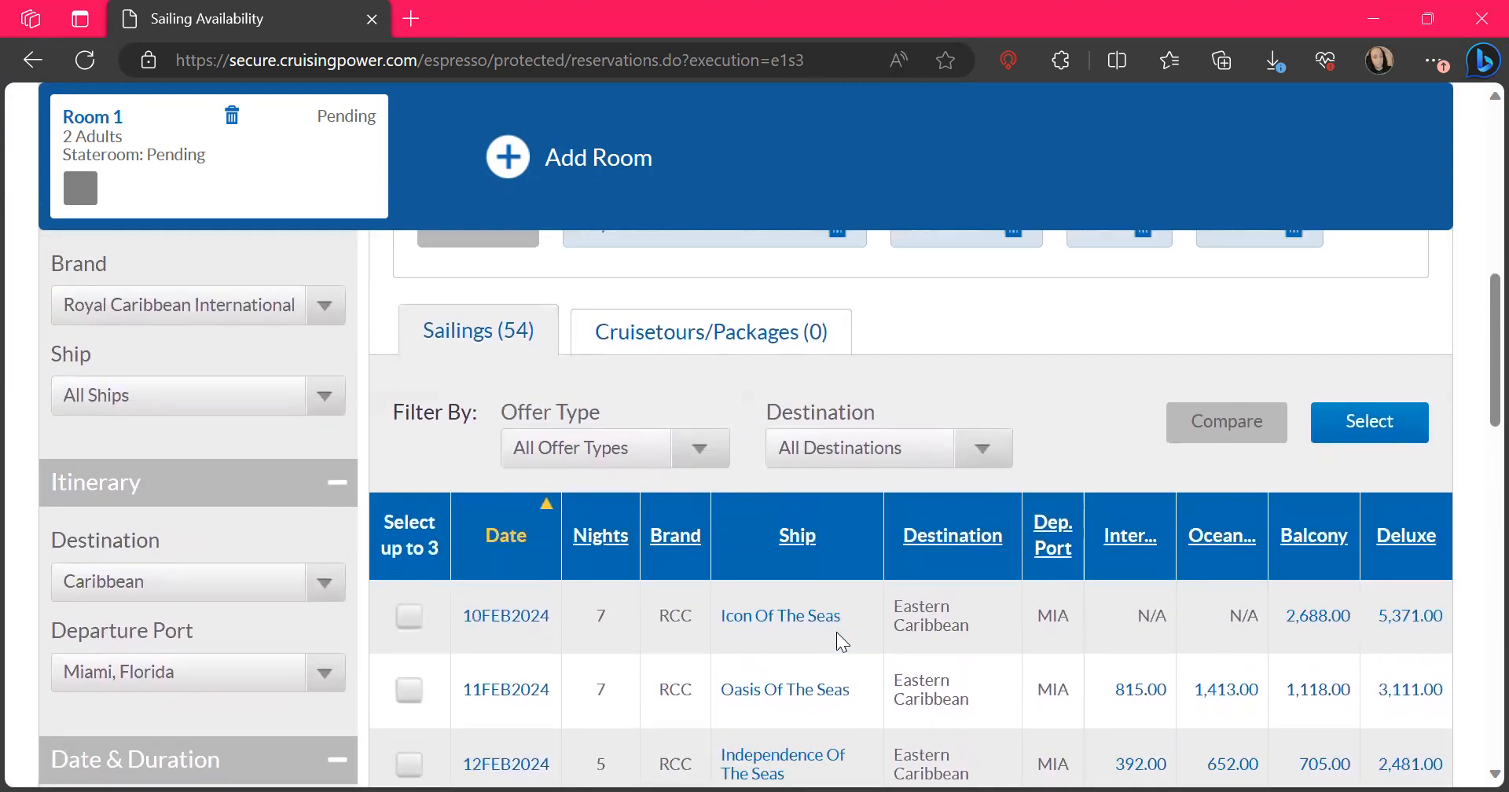
scroll(836, 632, "up", 1)
scroll(234, 714, "down", 3)
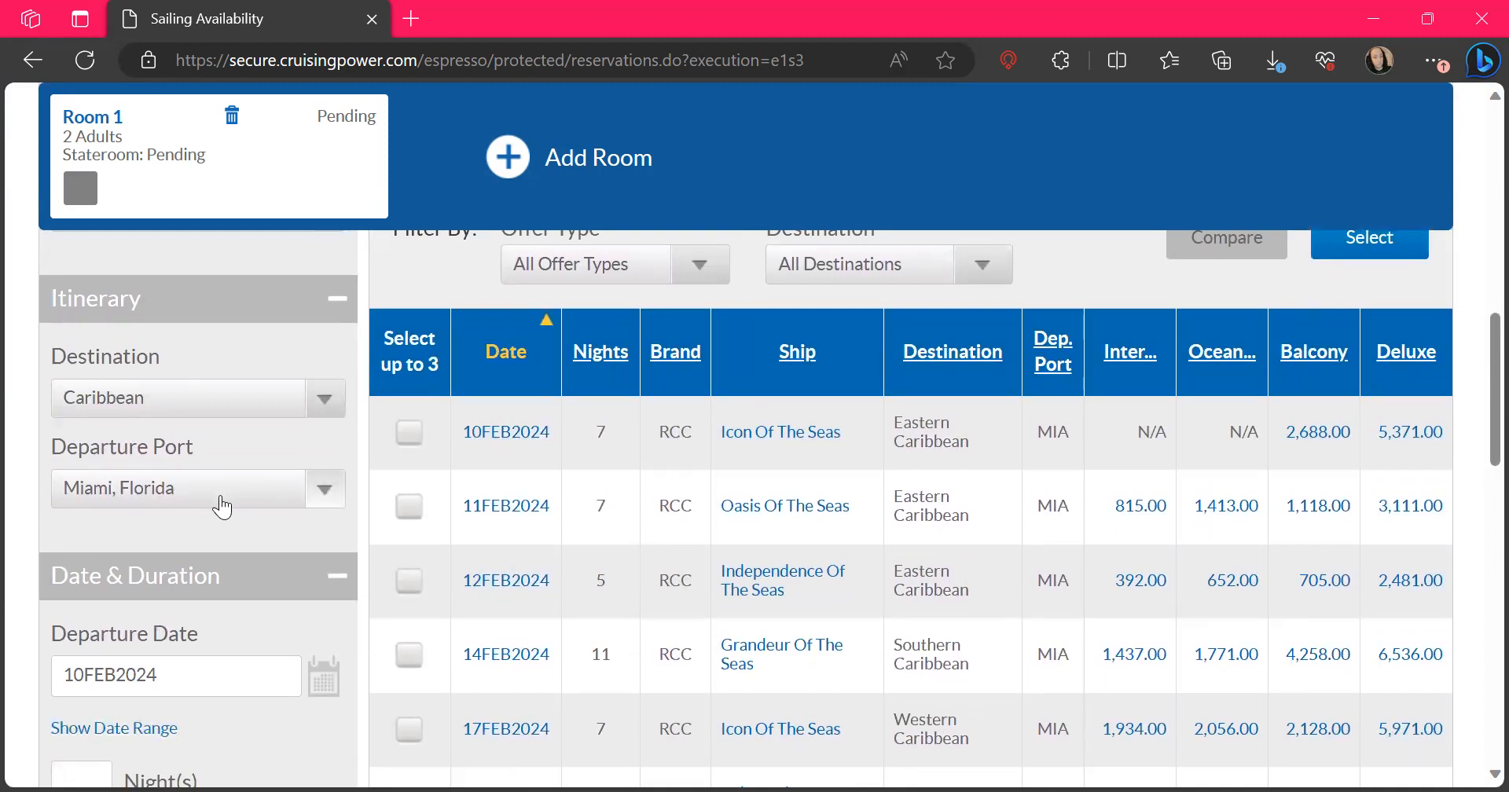
scroll(223, 507, "down", 3)
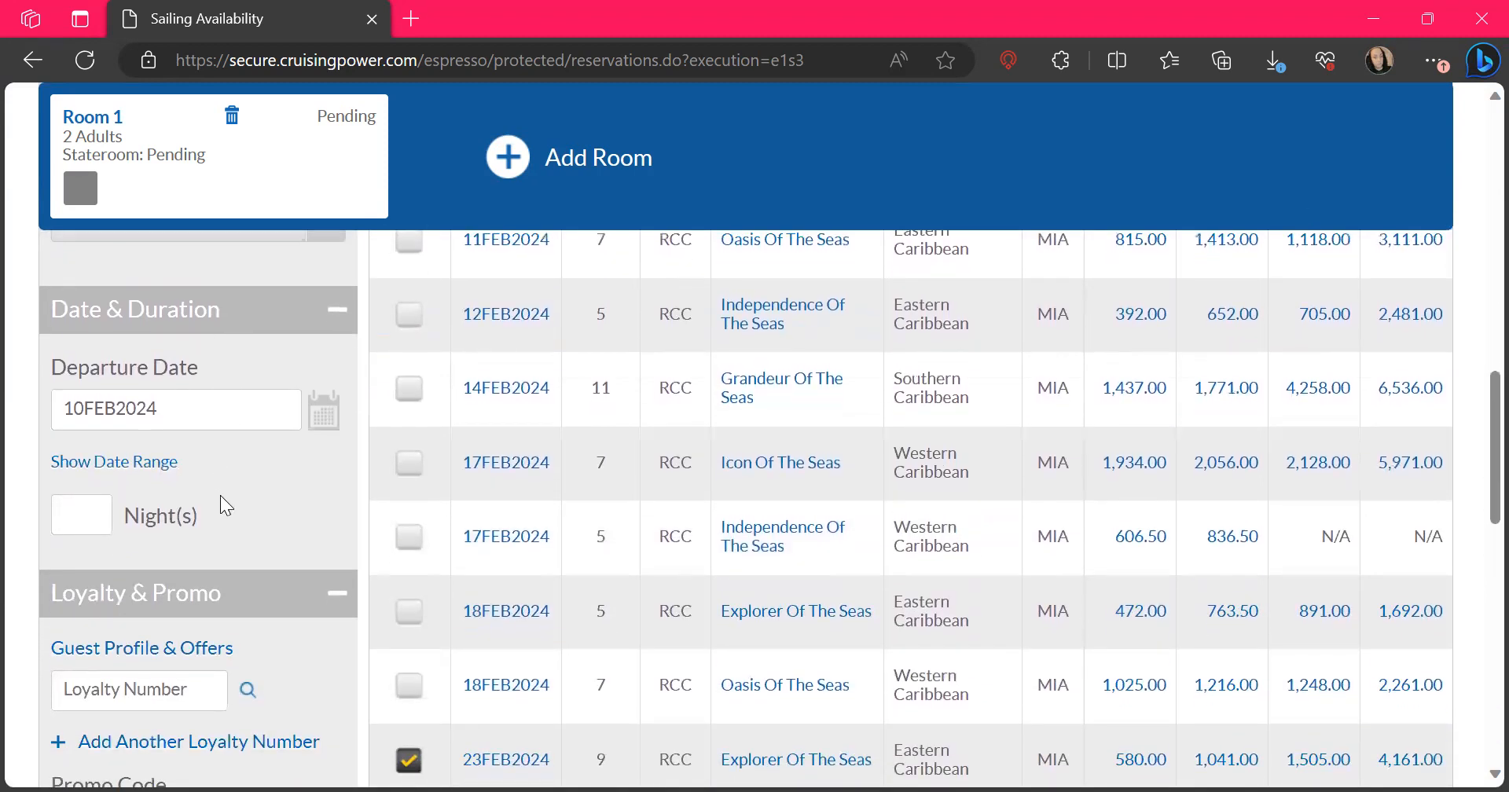
scroll(220, 495, "down", 4)
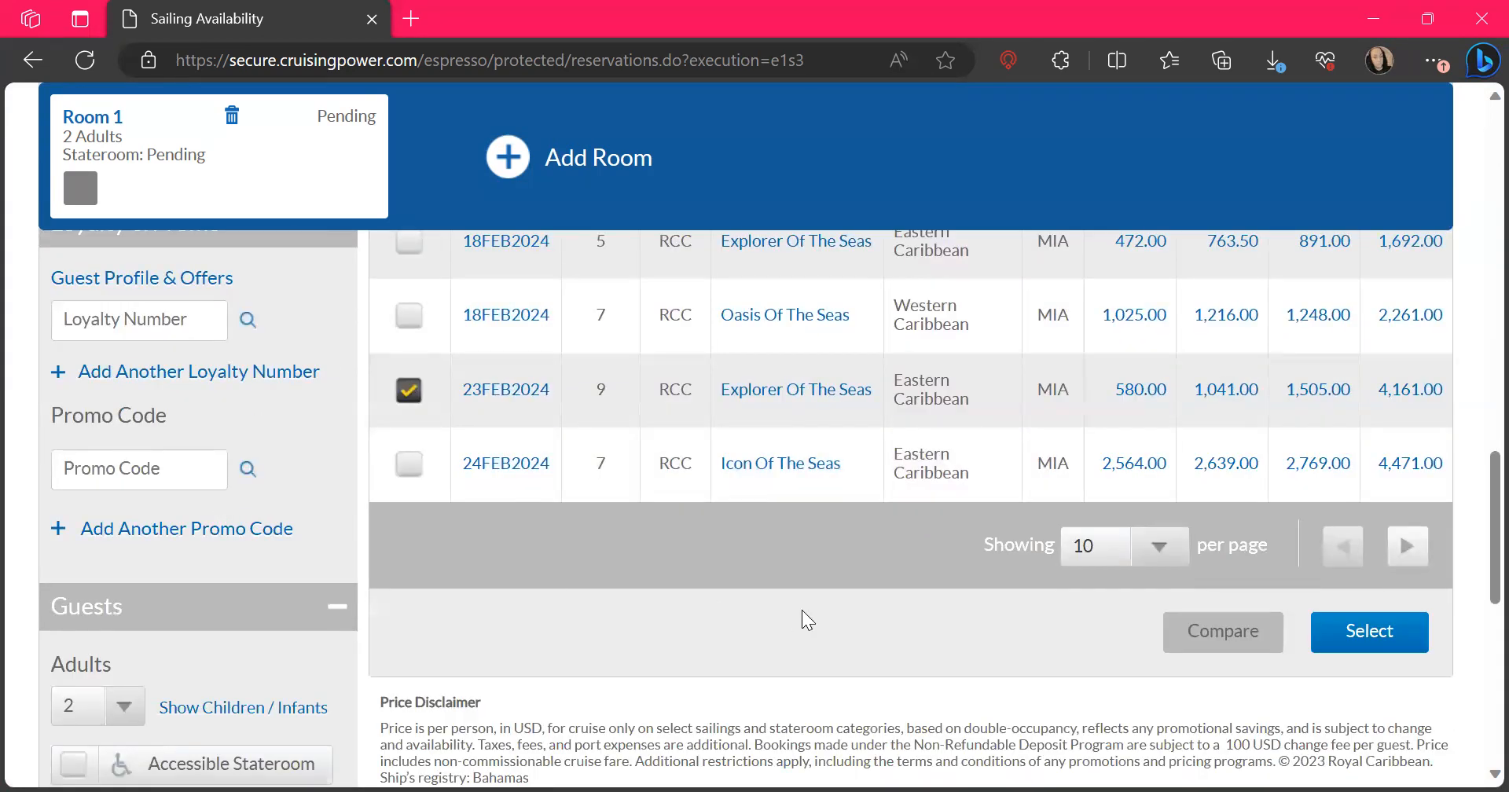
scroll(803, 611, "down", 3)
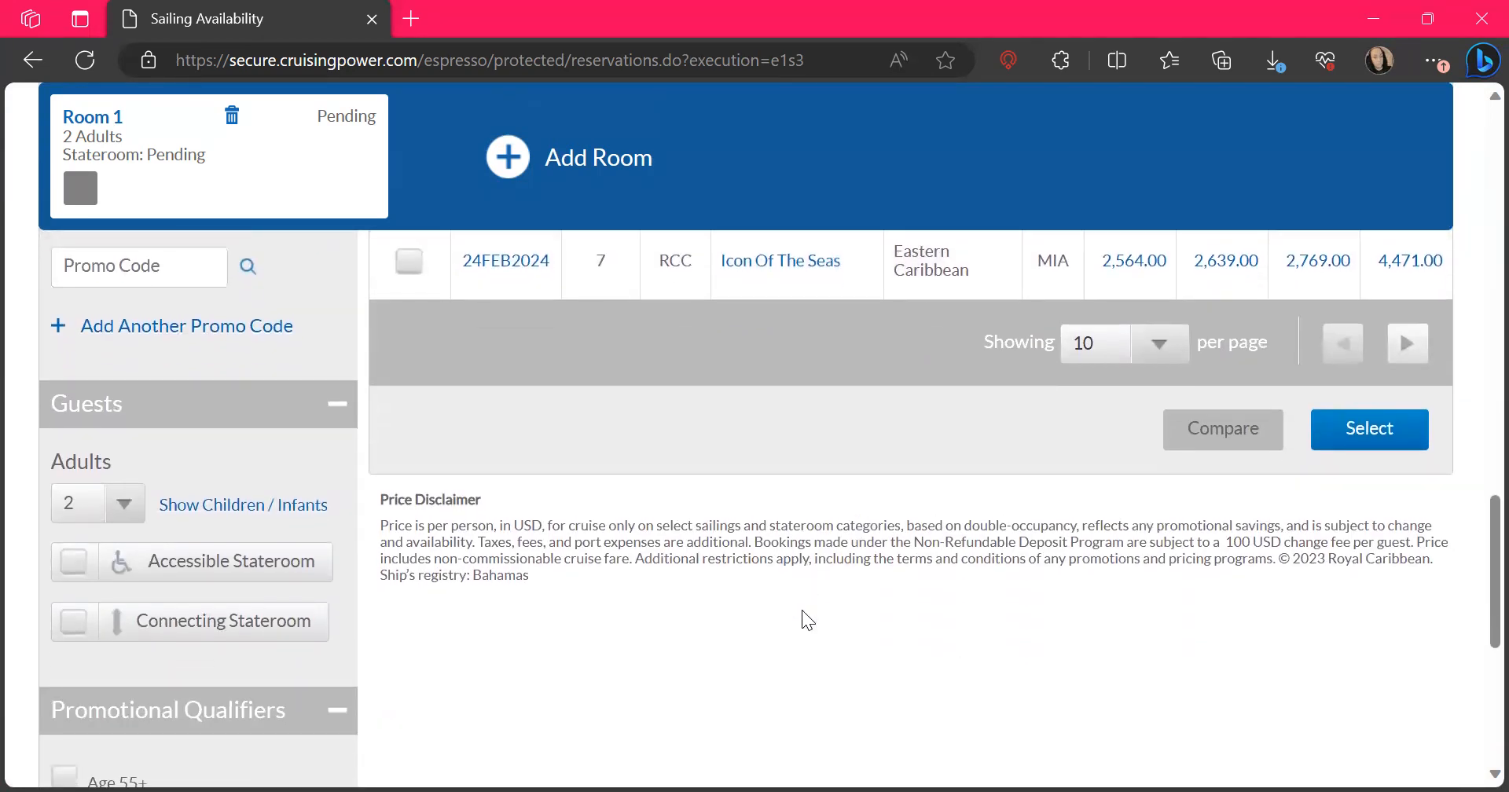
Select the marked Explorer of the Seas sailing to proceed to its stateroom categories
scroll(801, 610, "down", 3)
scroll(802, 534, "up", 5)
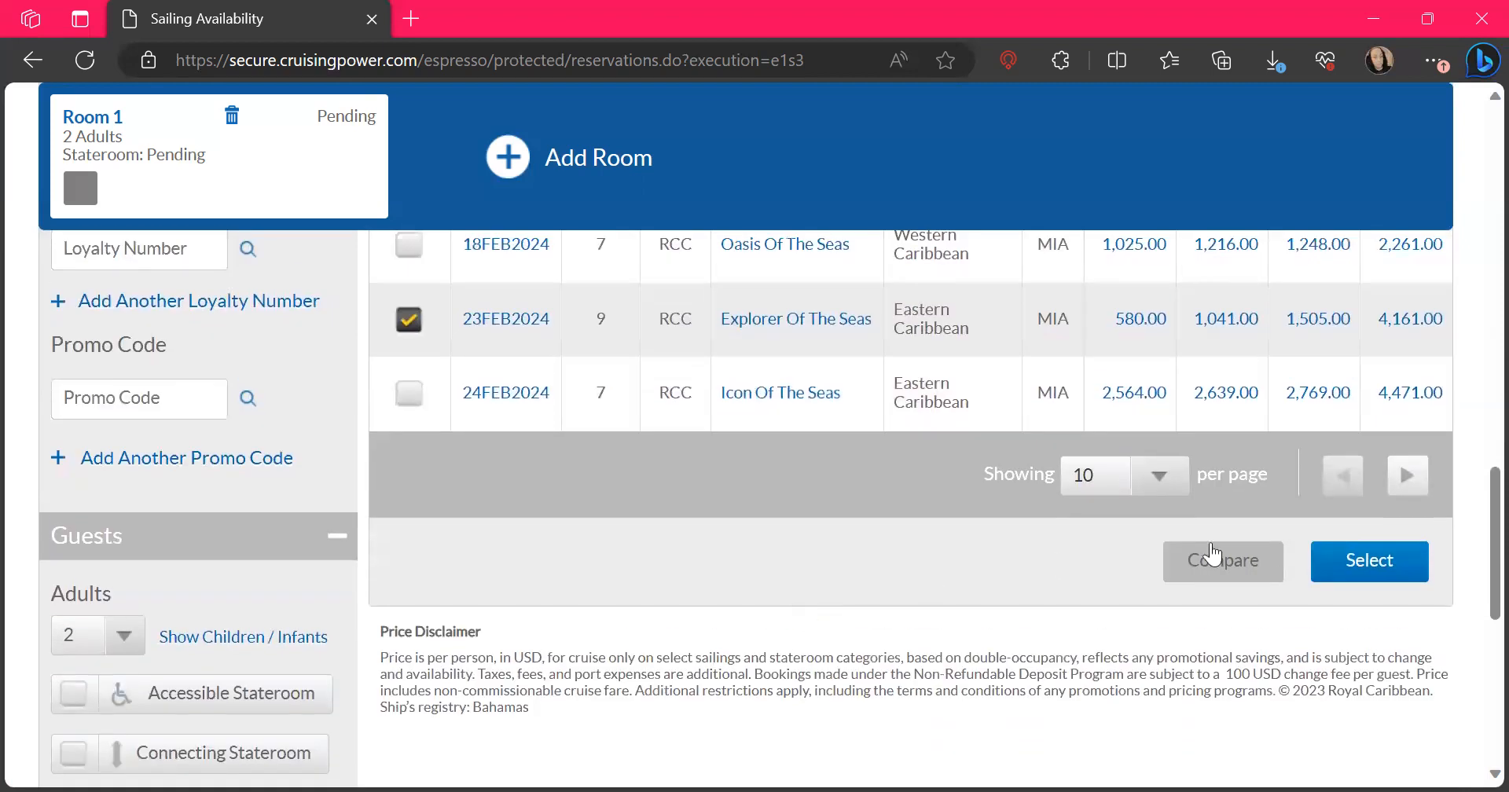
left_click(1358, 582)
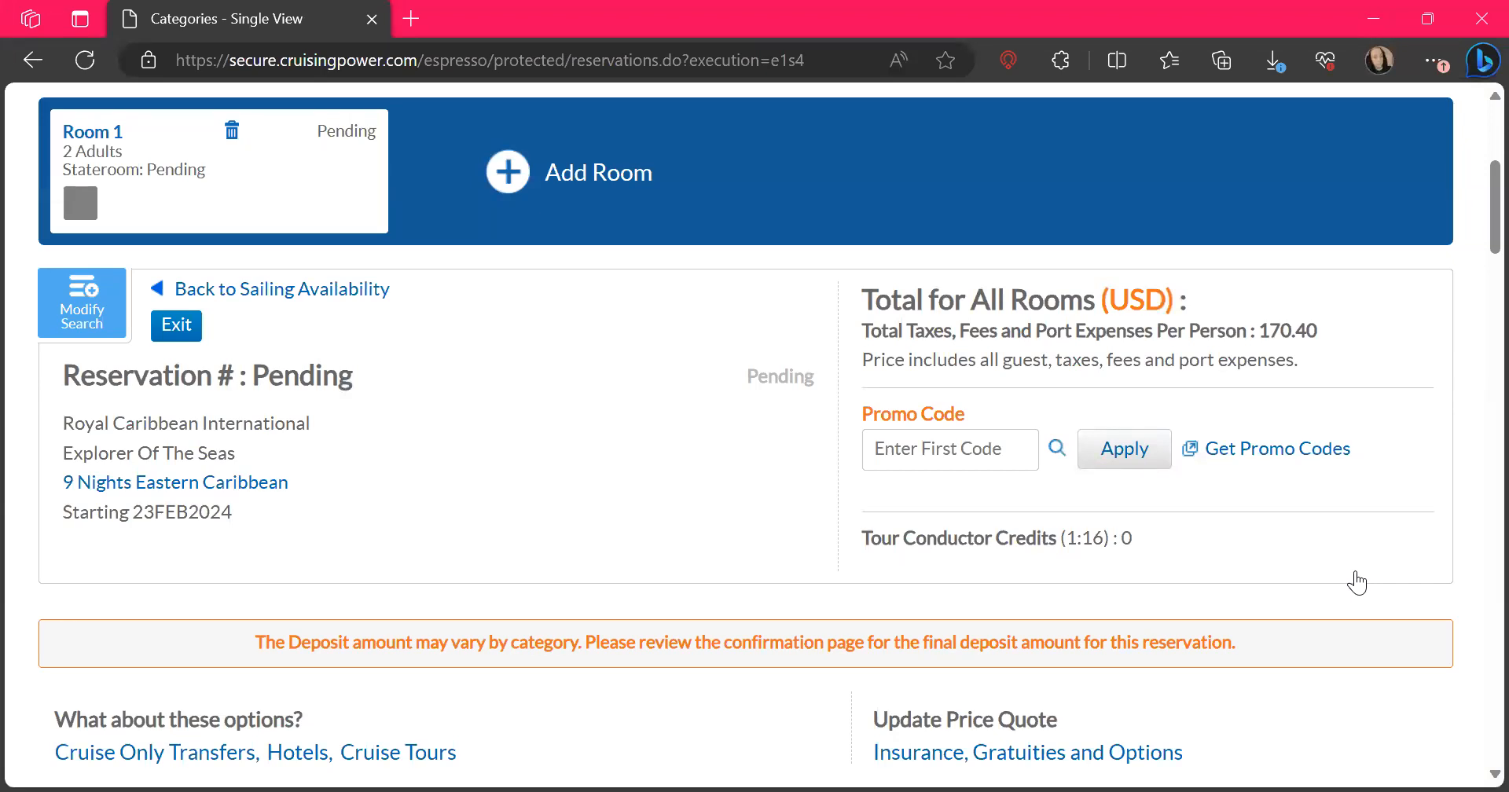
View the 9 Nights Eastern Caribbean product details from the pending reservation summary, and close them
scroll(1357, 583, "down", 1)
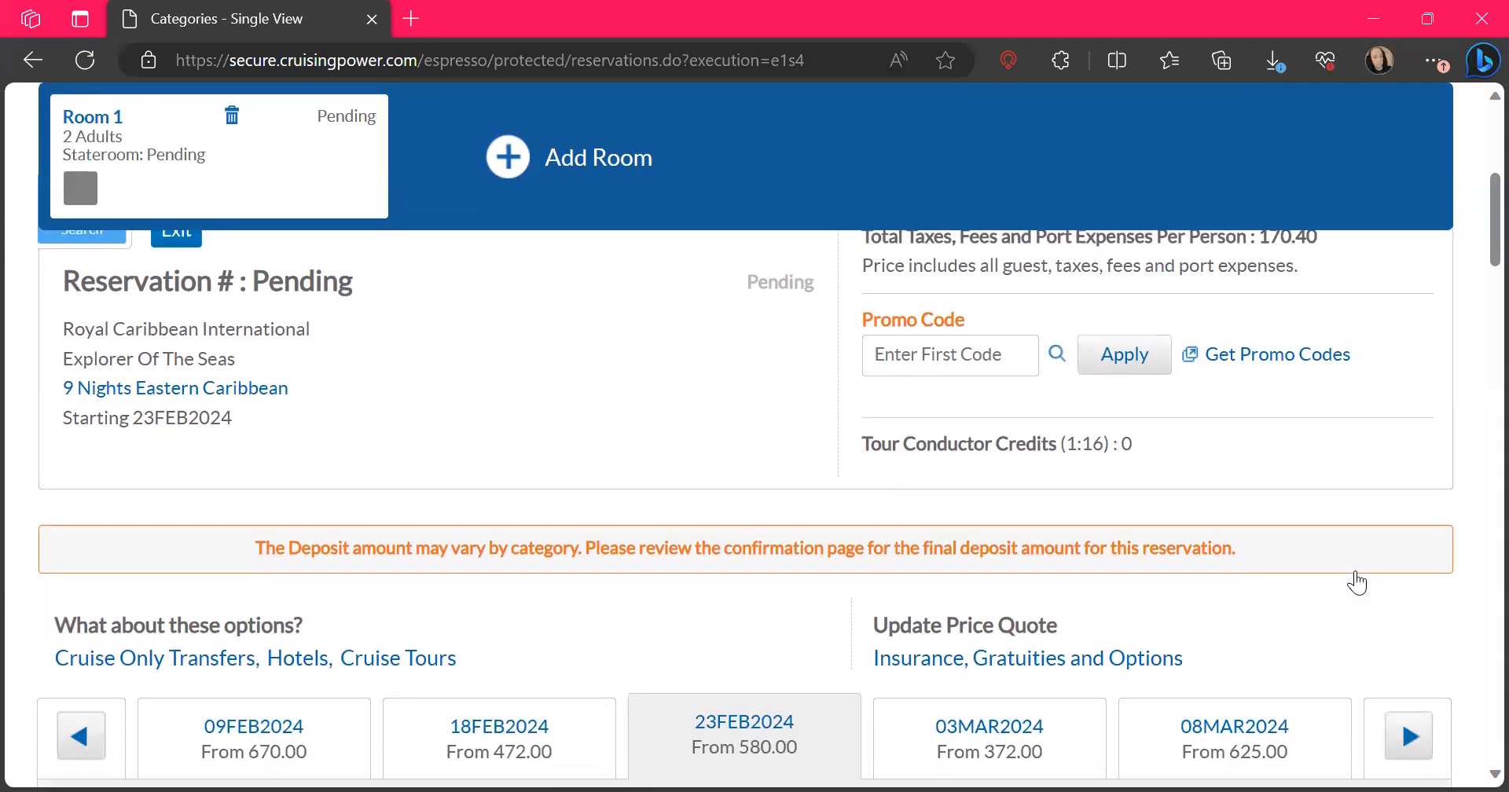
scroll(1358, 583, "up", 1)
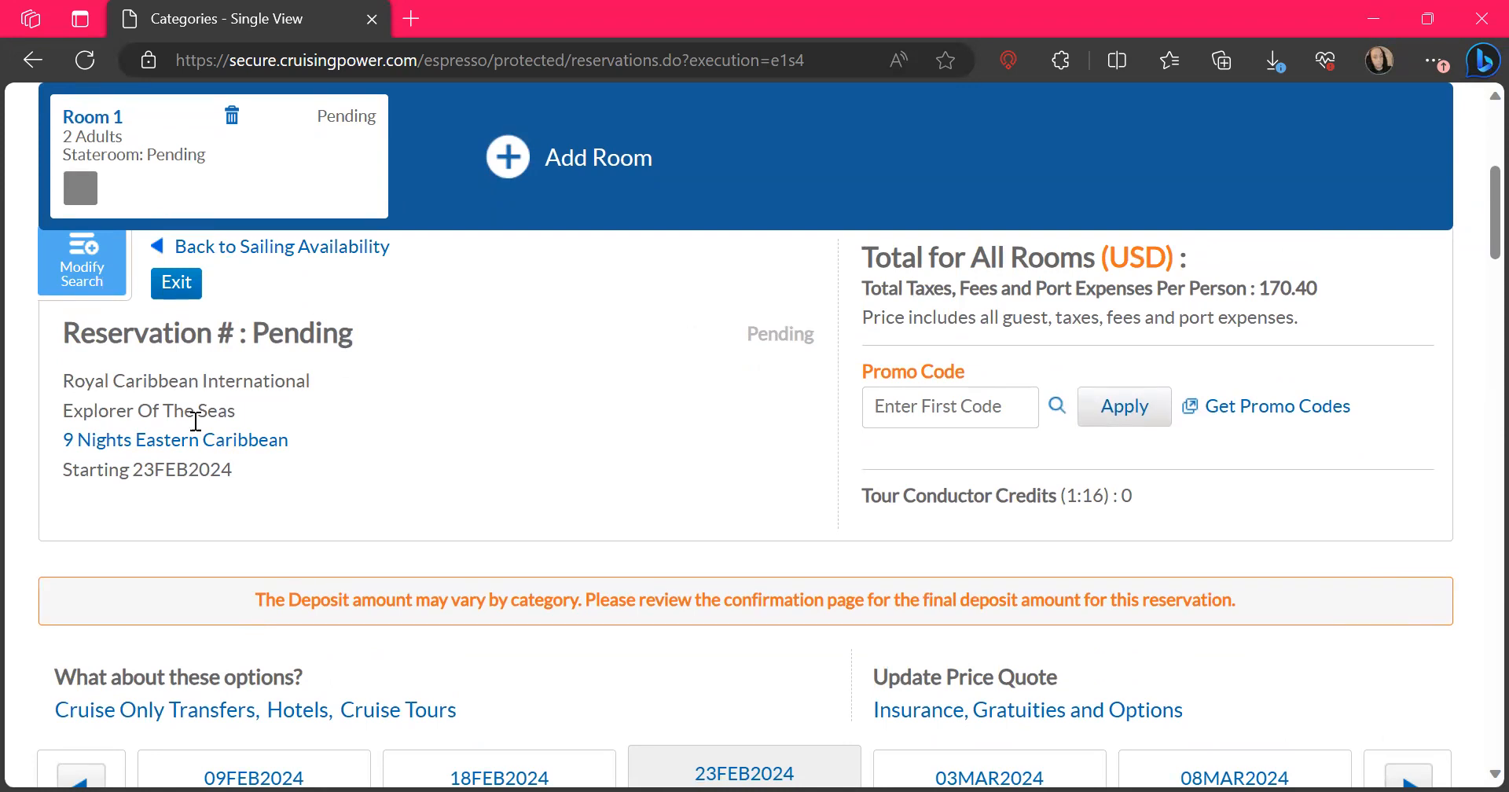
left_click(188, 447)
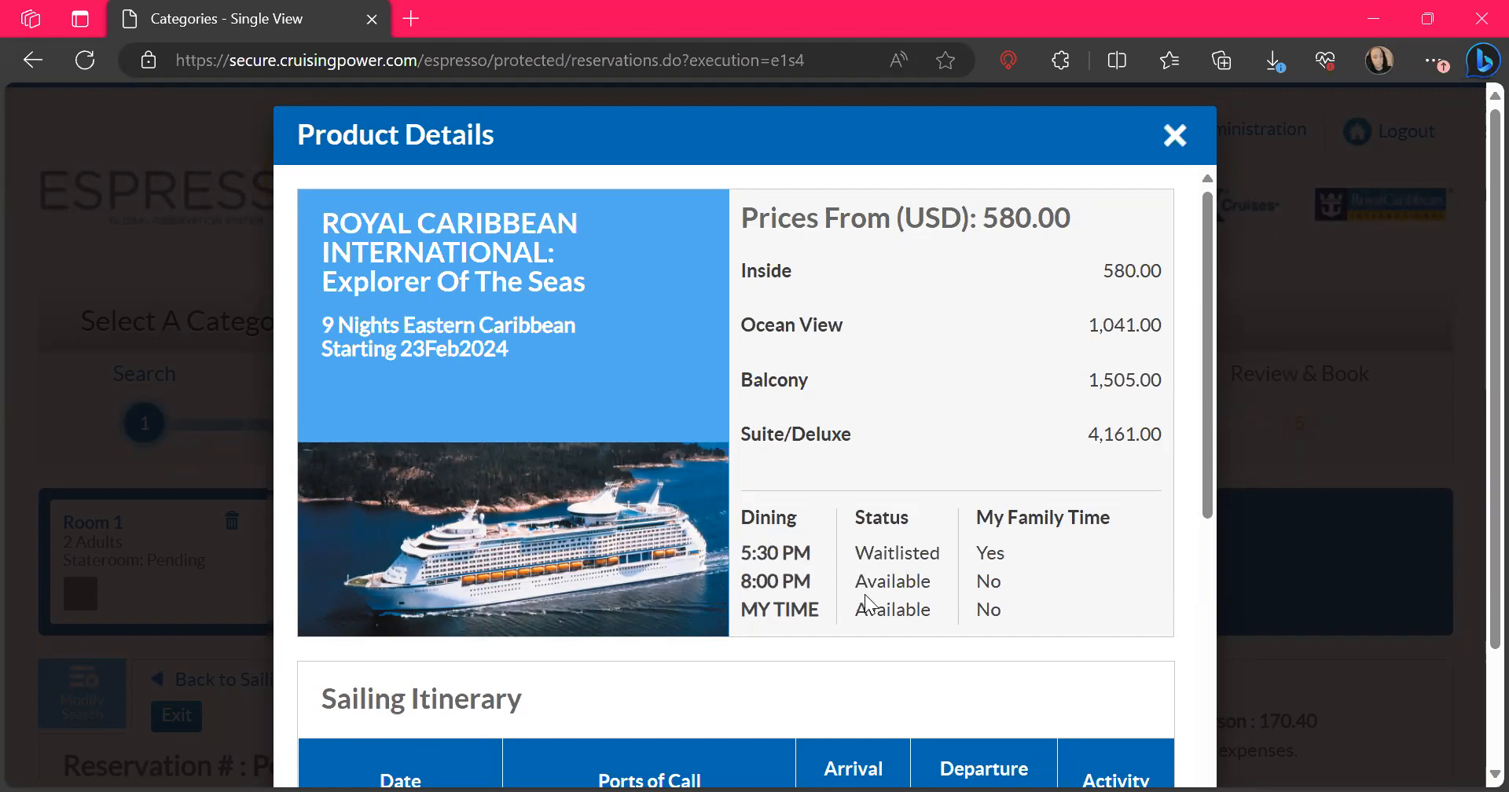
scroll(864, 652, "down", 8)
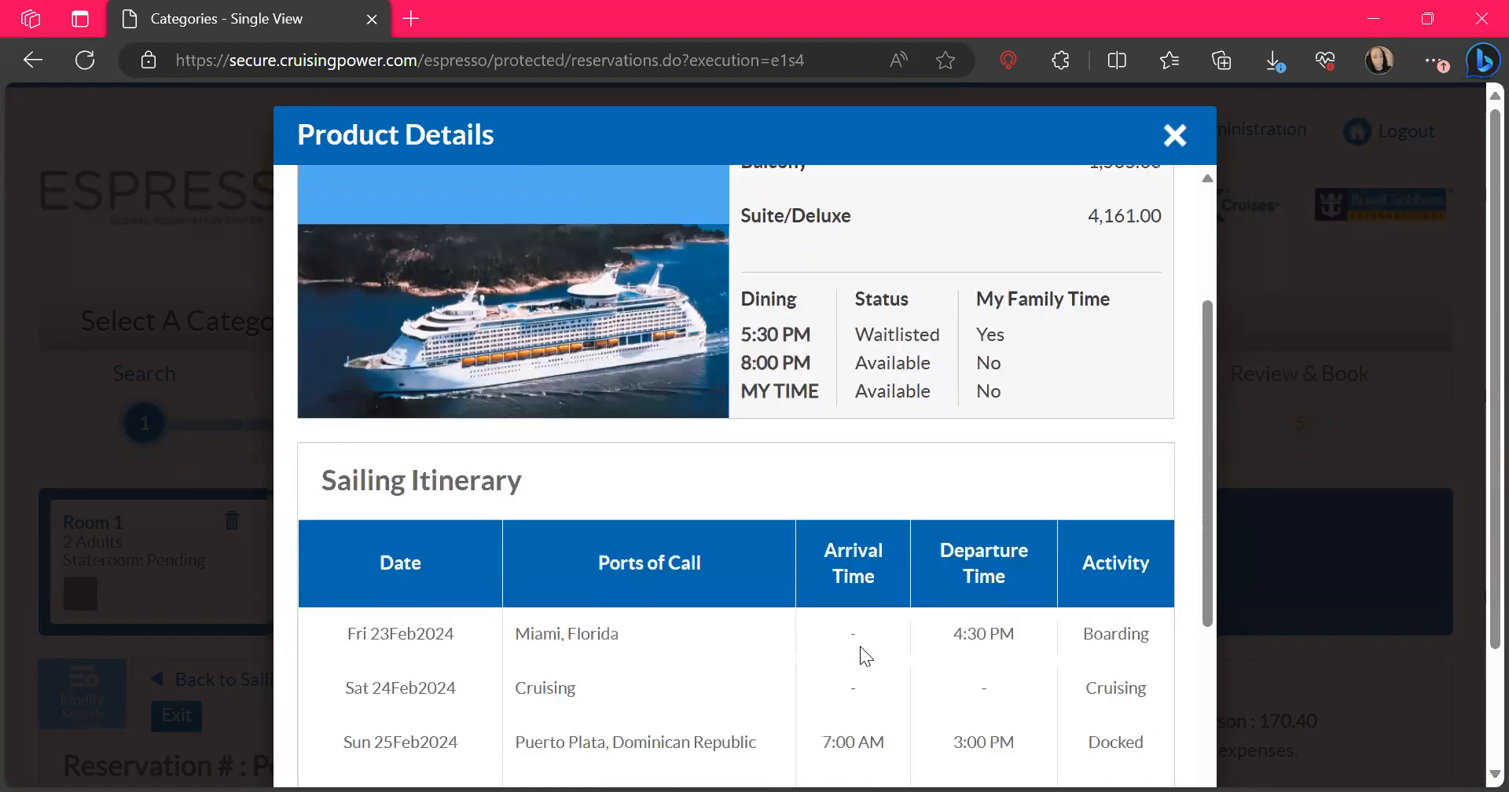
scroll(865, 657, "up", 10)
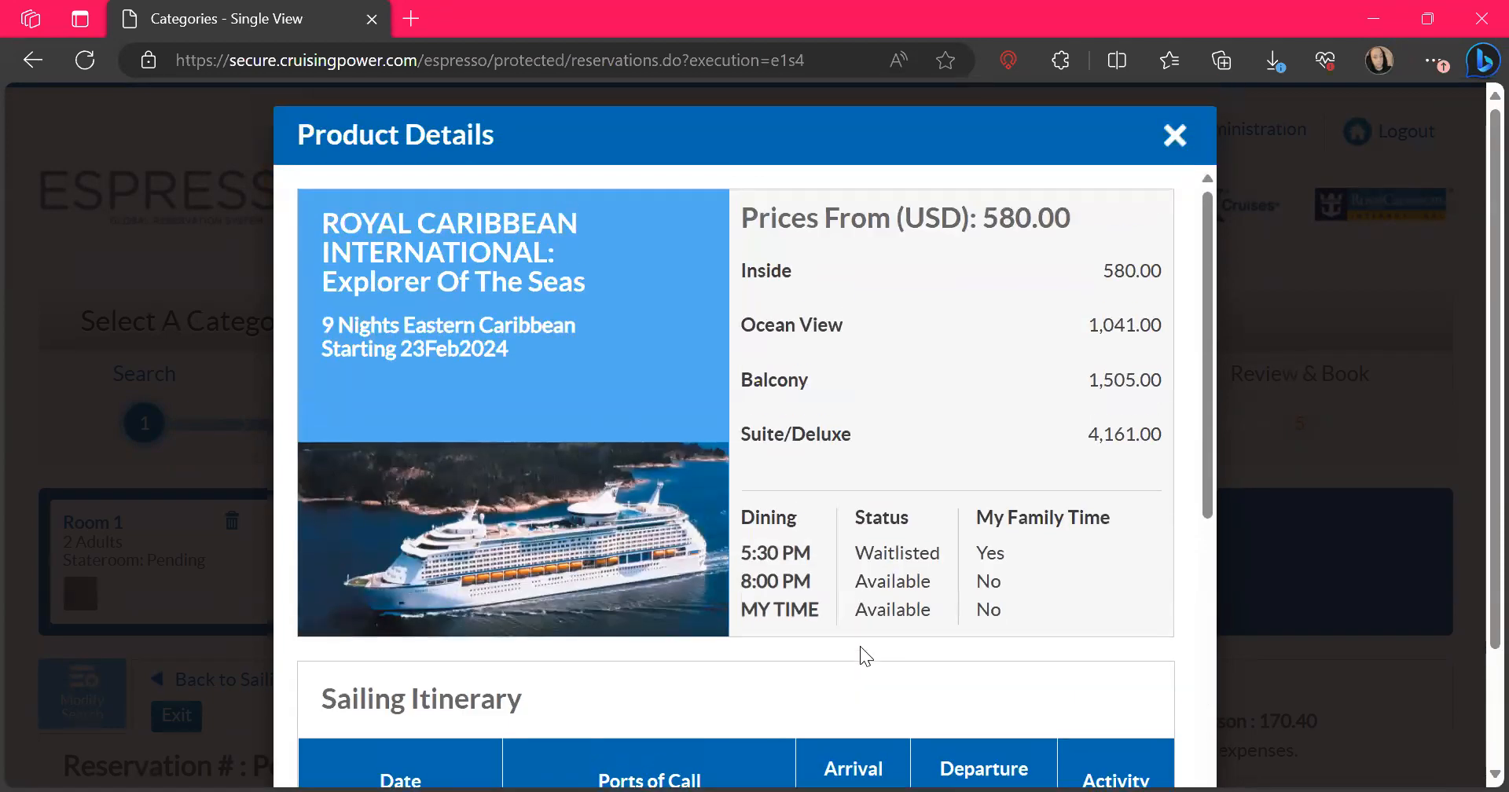
left_click(1177, 141)
Open the promotions for the 23 February 2024 sailing and review the individual offers, their descriptions and which offers they combine with
scroll(992, 541, "down", 5)
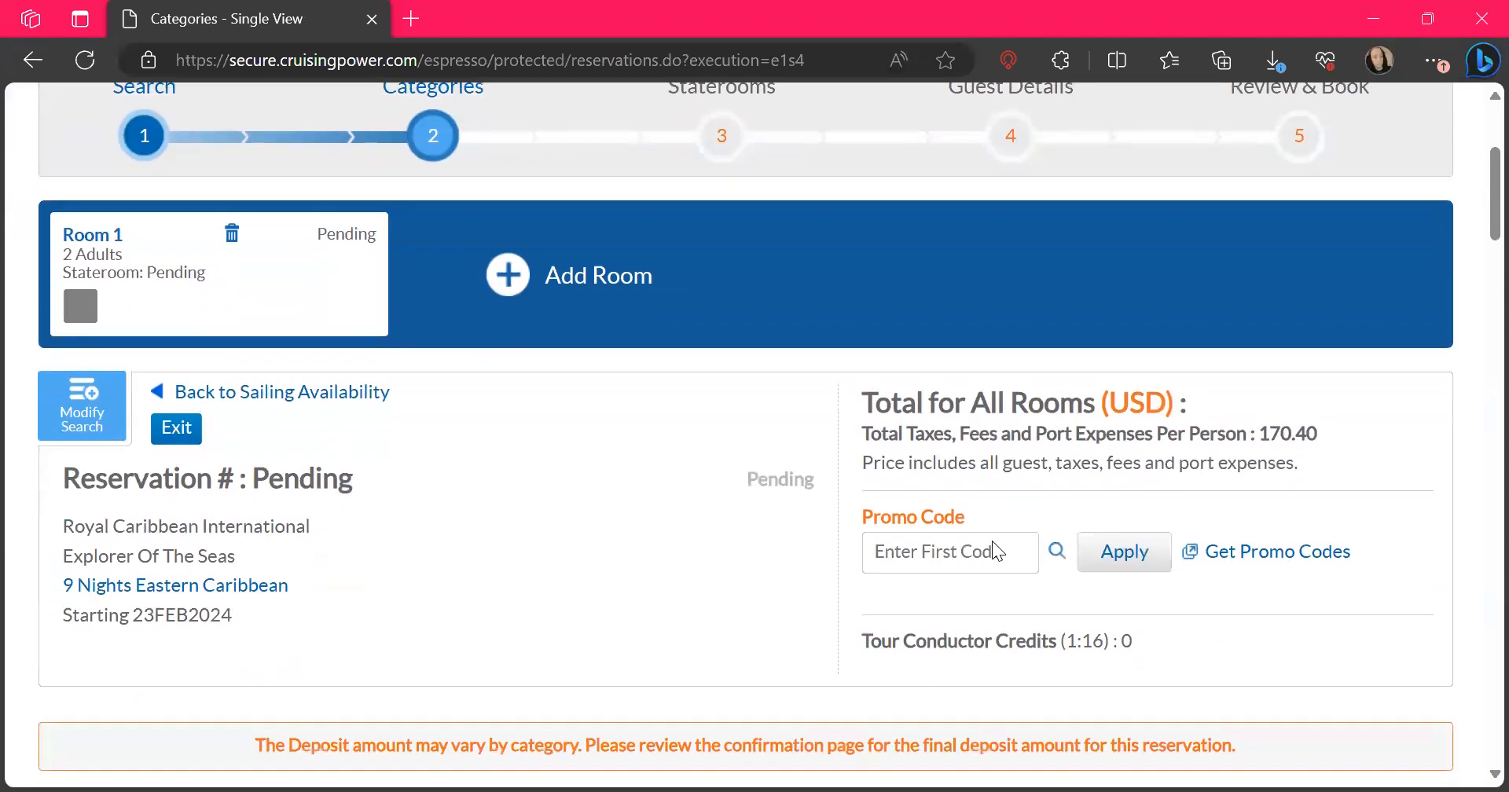
scroll(994, 542, "down", 5)
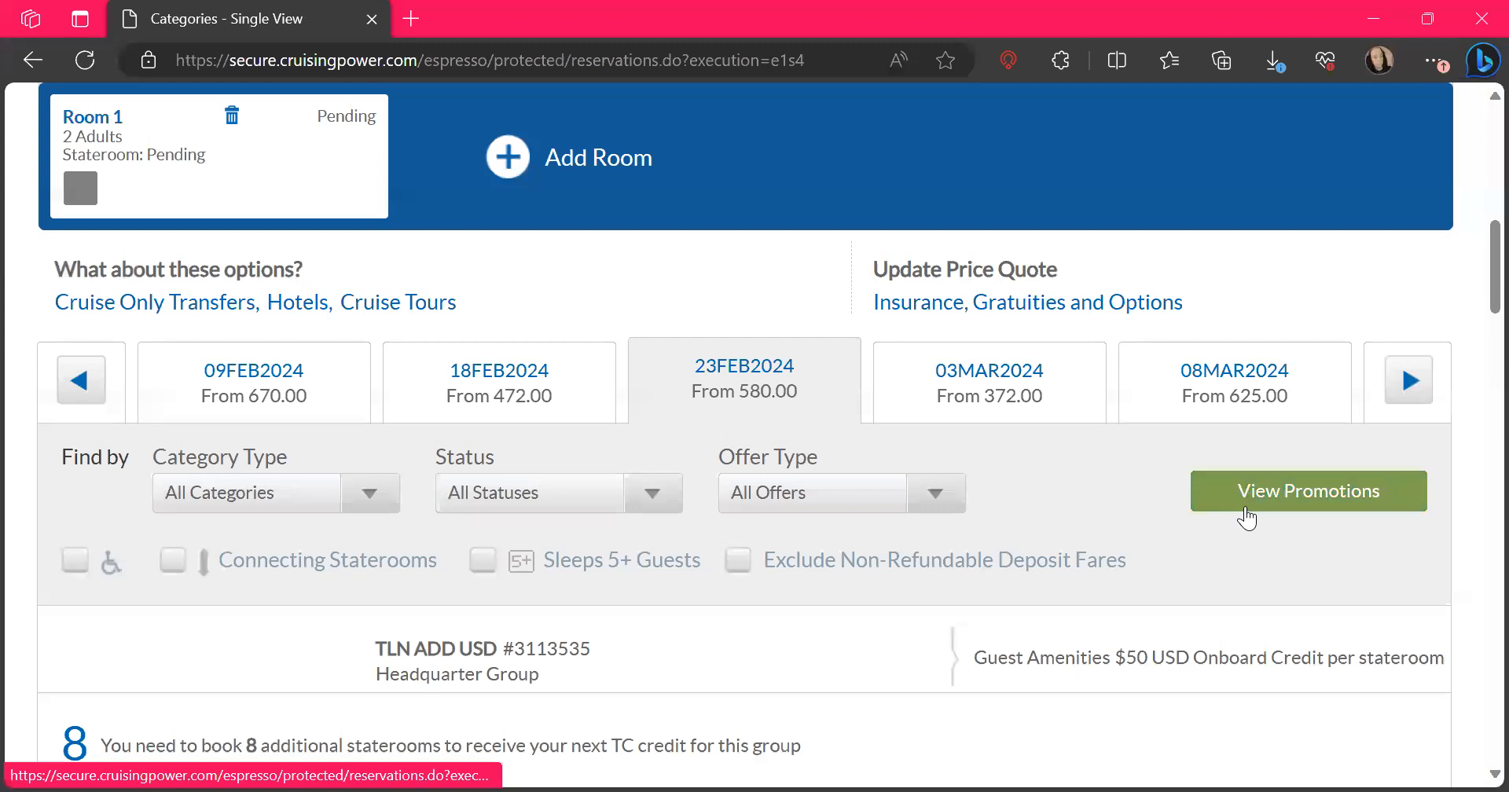
left_click(1248, 519)
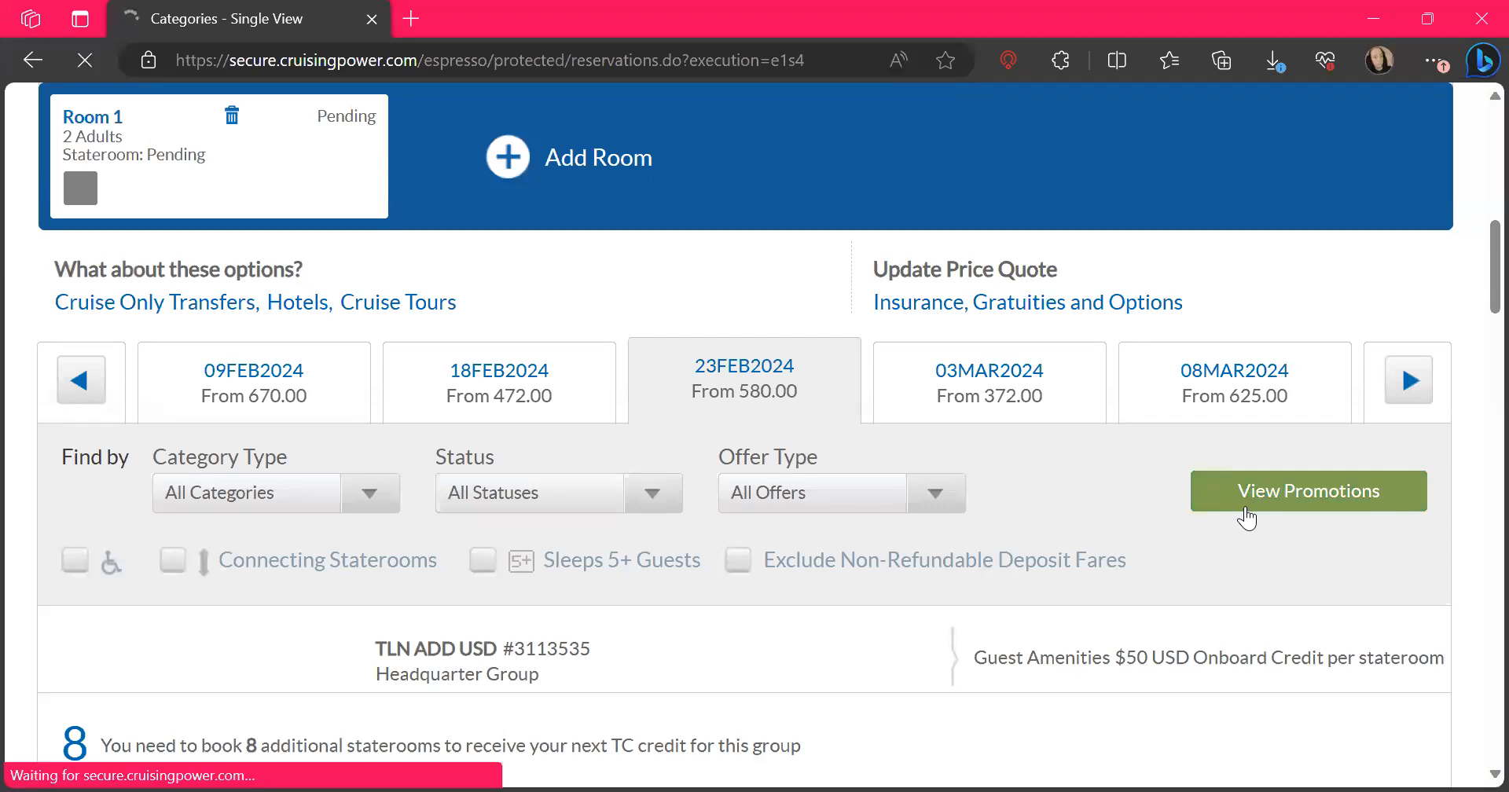
left_click(1267, 503)
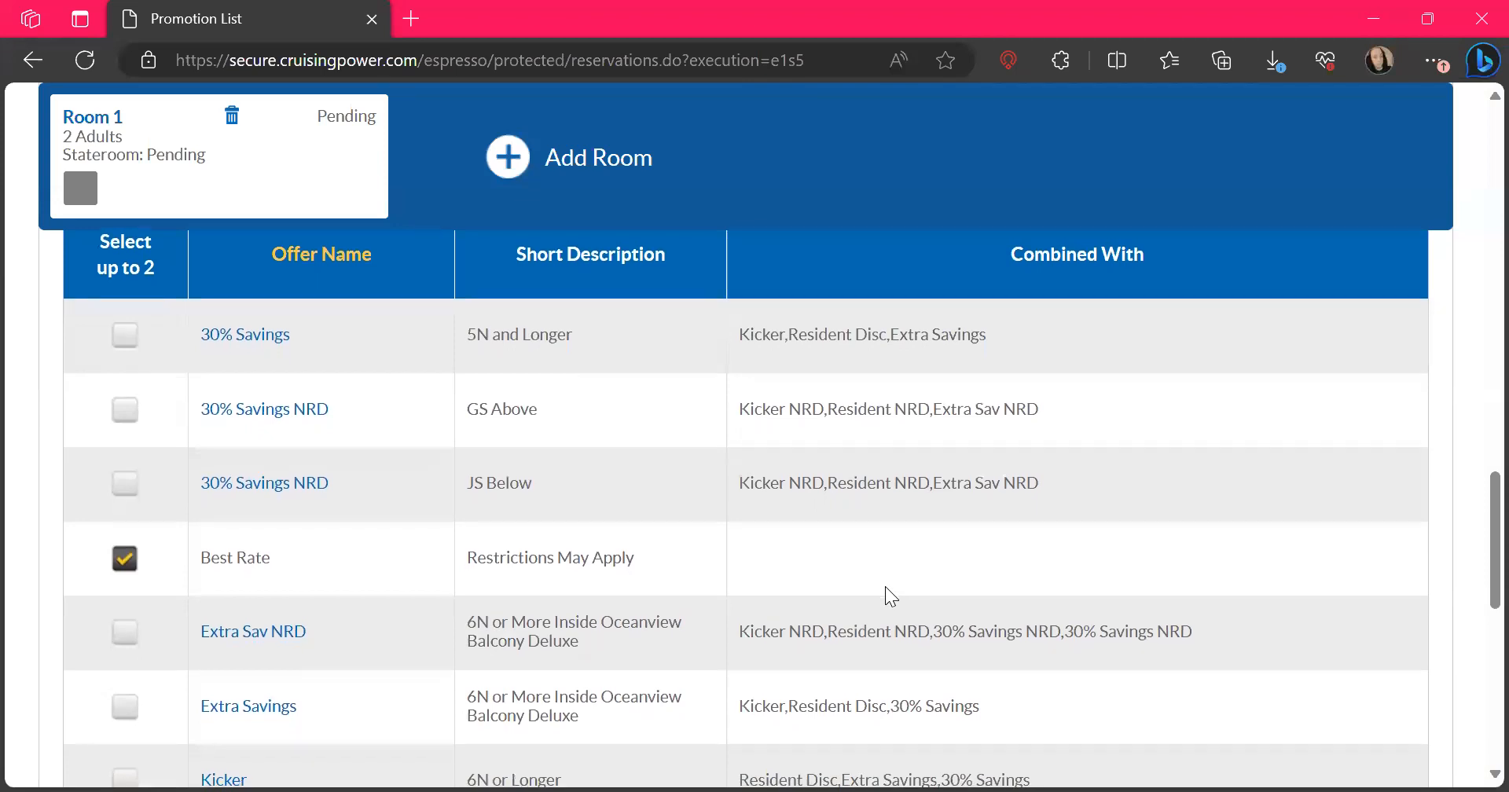
scroll(885, 586, "down", 5)
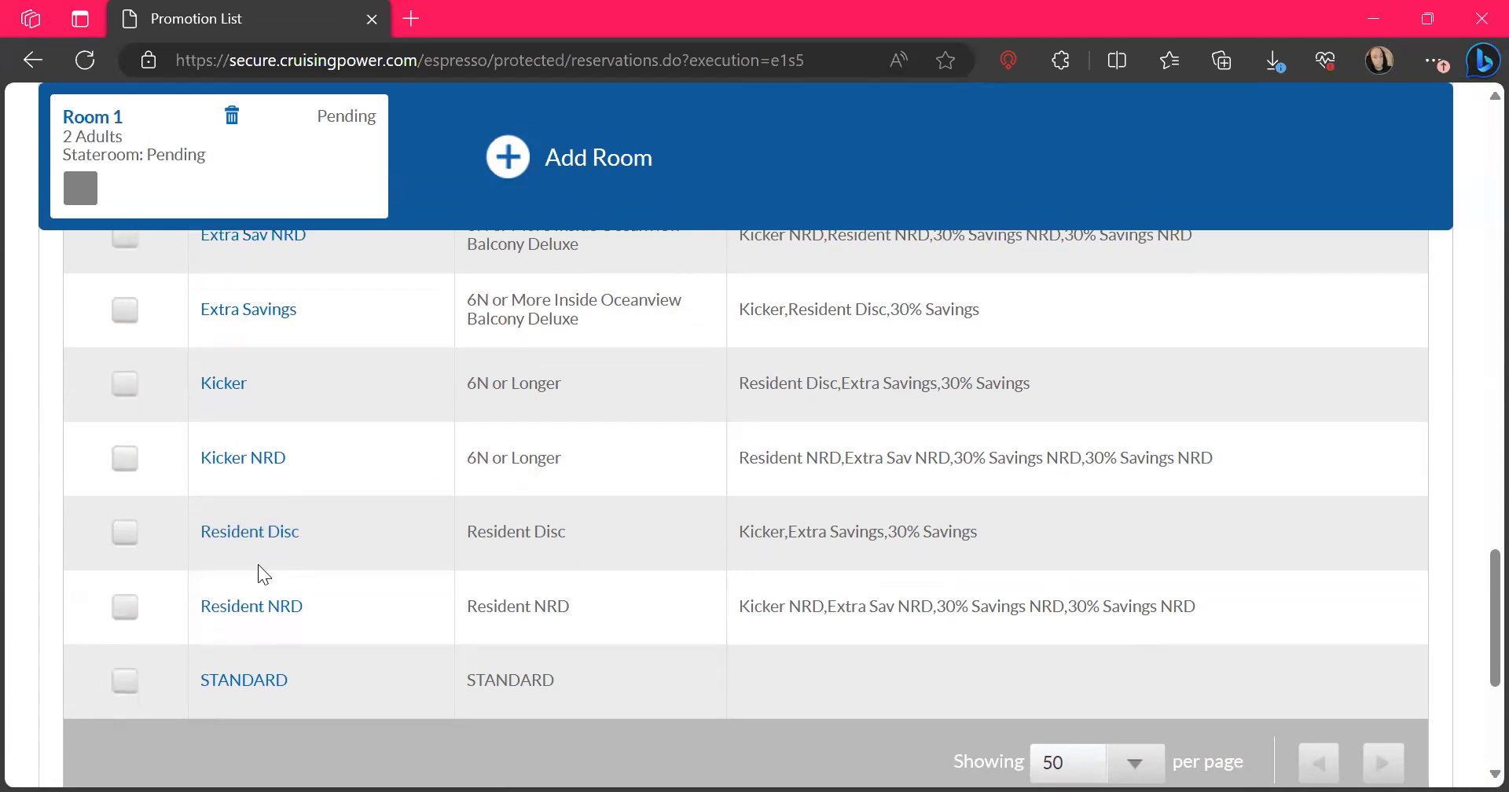
scroll(359, 522, "up", 4)
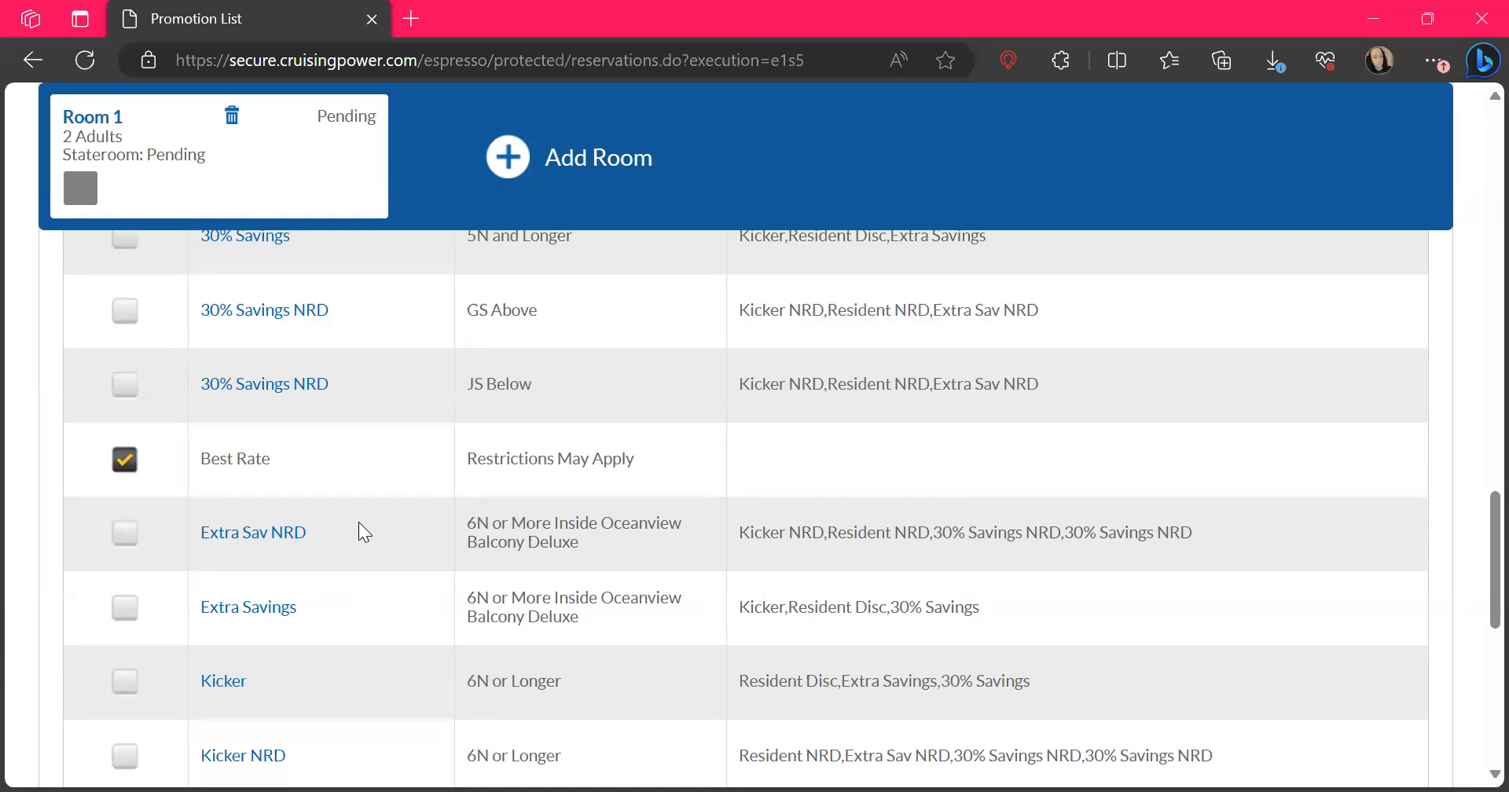
scroll(358, 522, "up", 1)
scroll(359, 523, "down", 5)
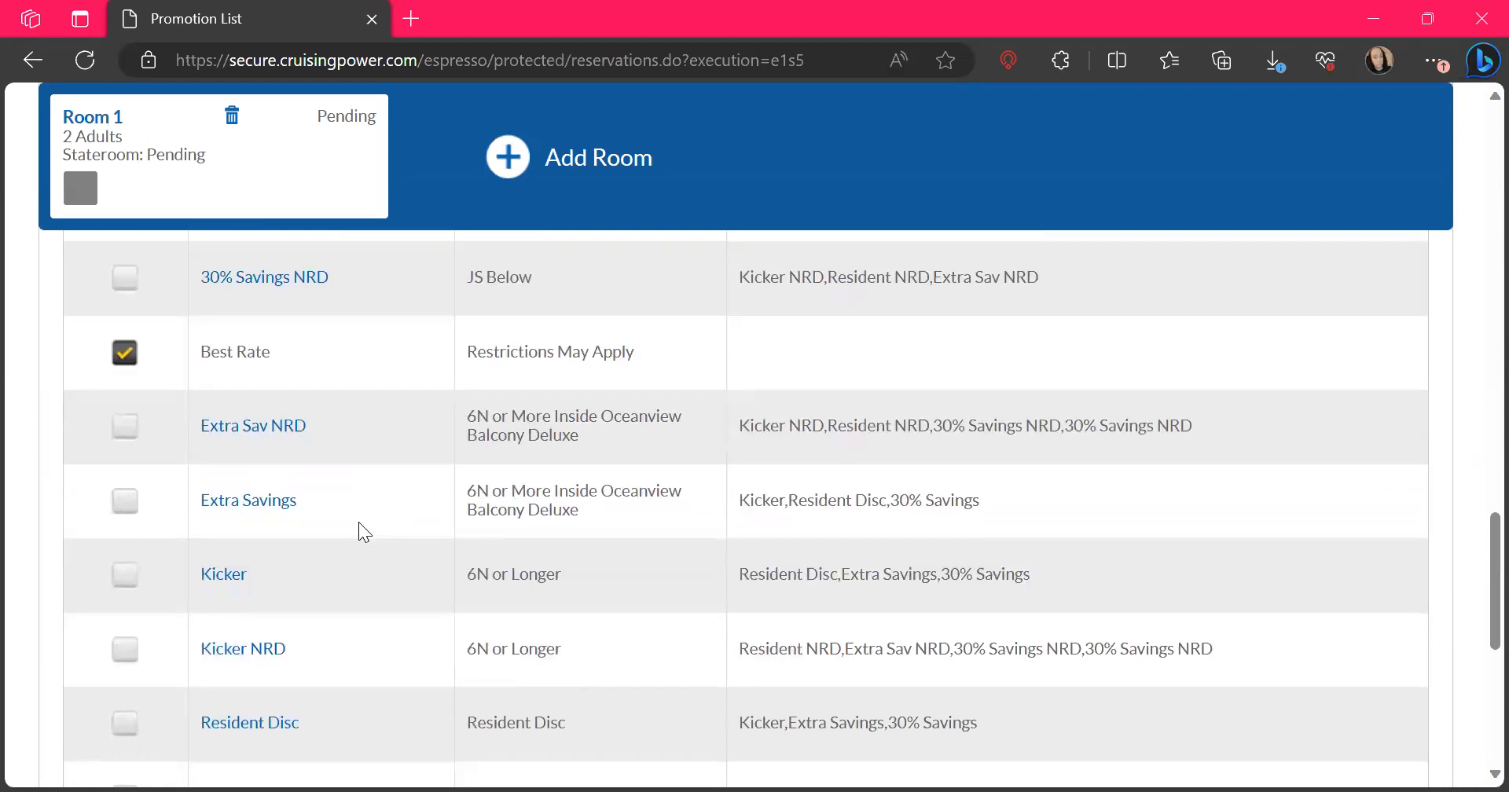
scroll(359, 524, "up", 5)
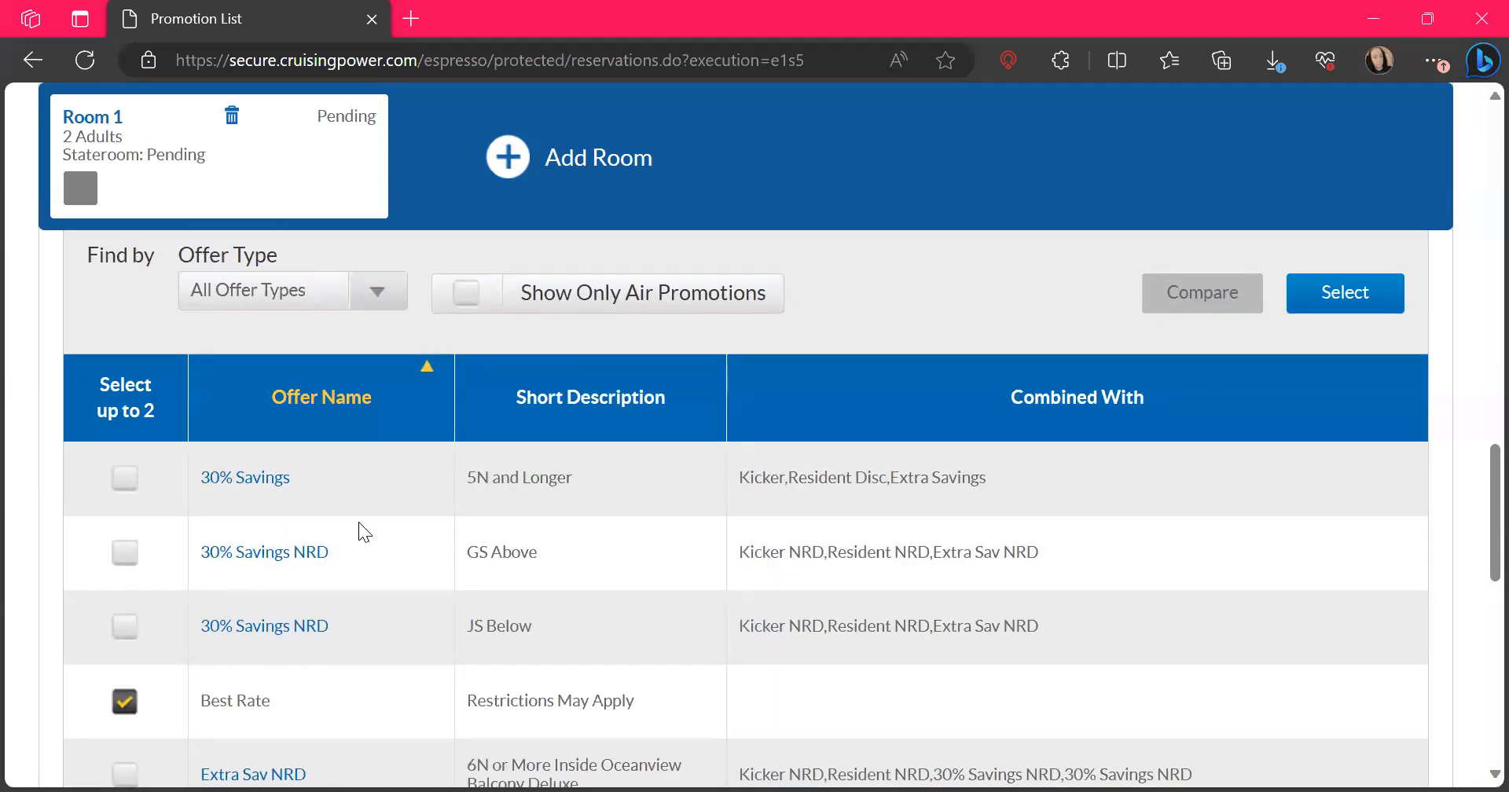
scroll(359, 524, "down", 2)
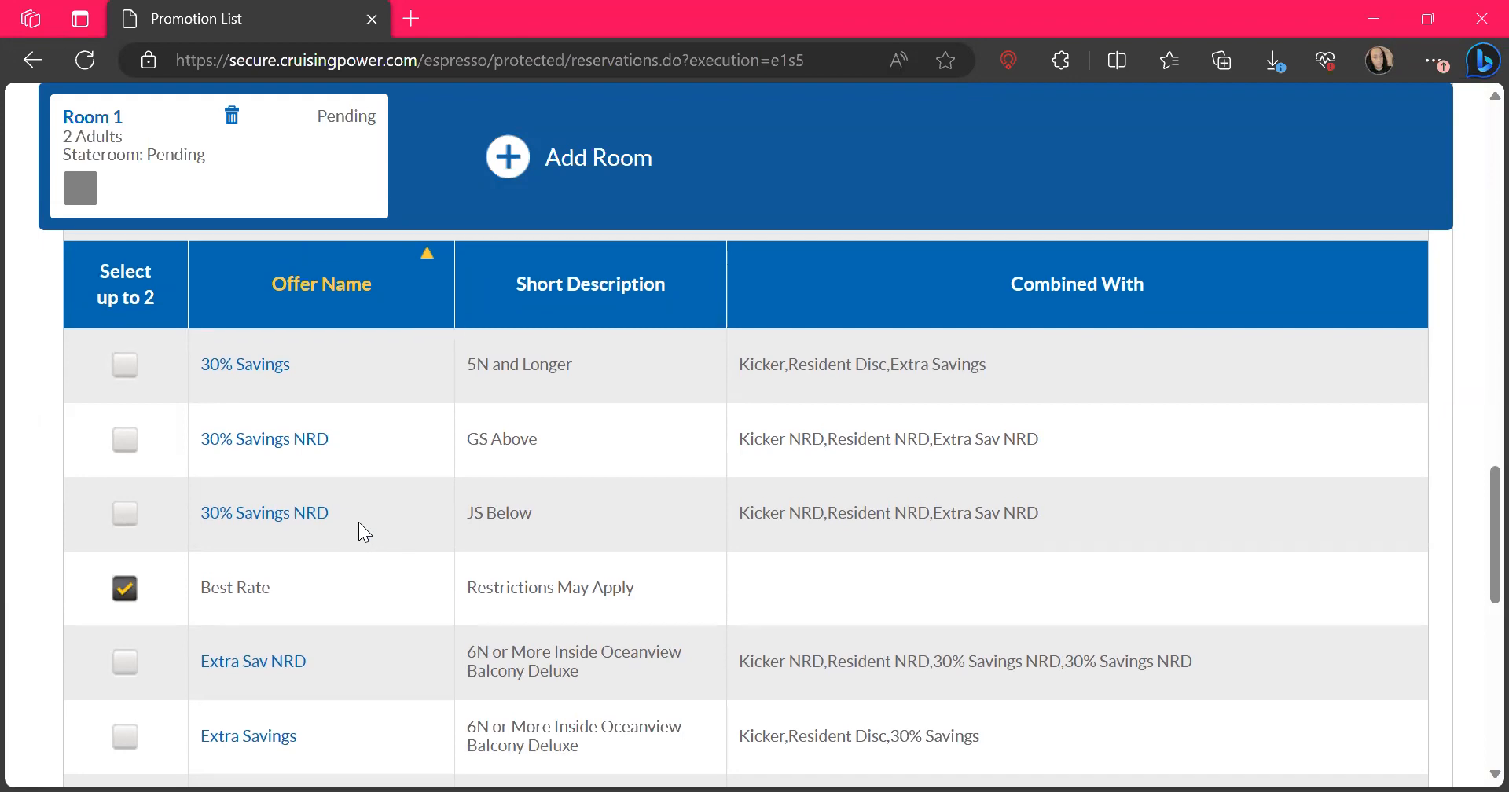
scroll(359, 522, "up", 3)
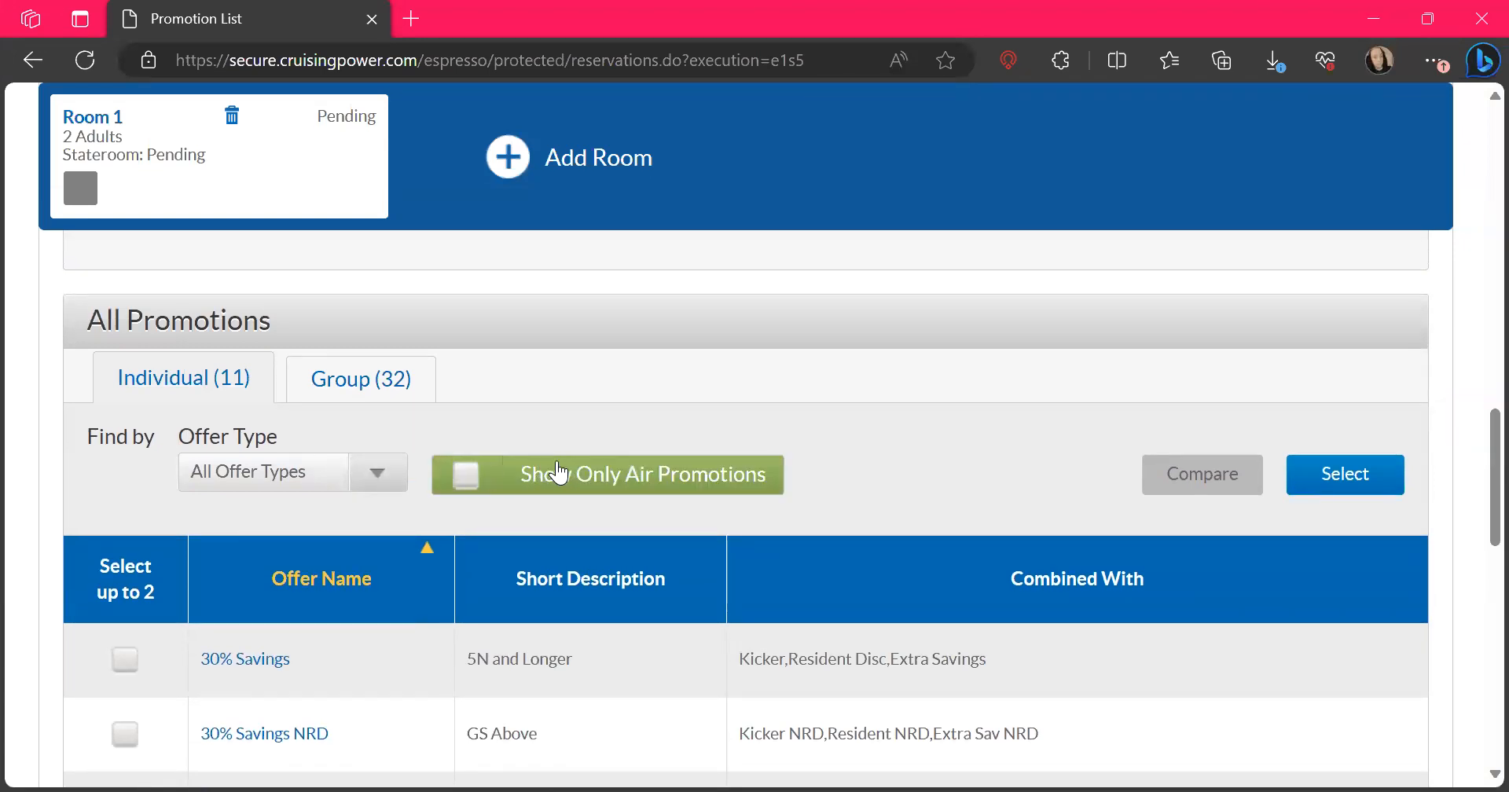
Return from the promotions to the 23 February 2024 stateroom categories and compare their individual and group rates and room availability
left_click(31, 61)
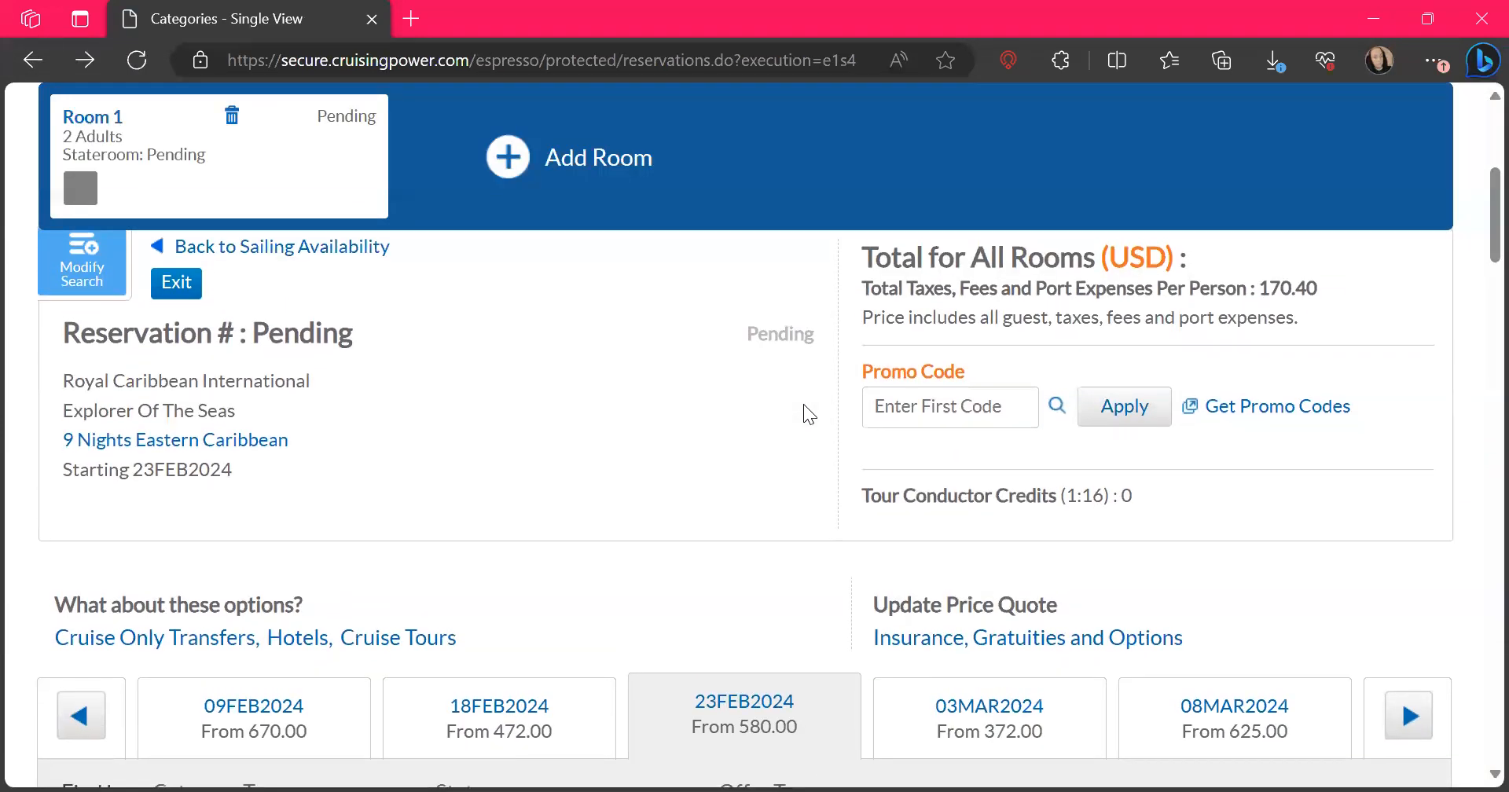
scroll(803, 404, "down", 5)
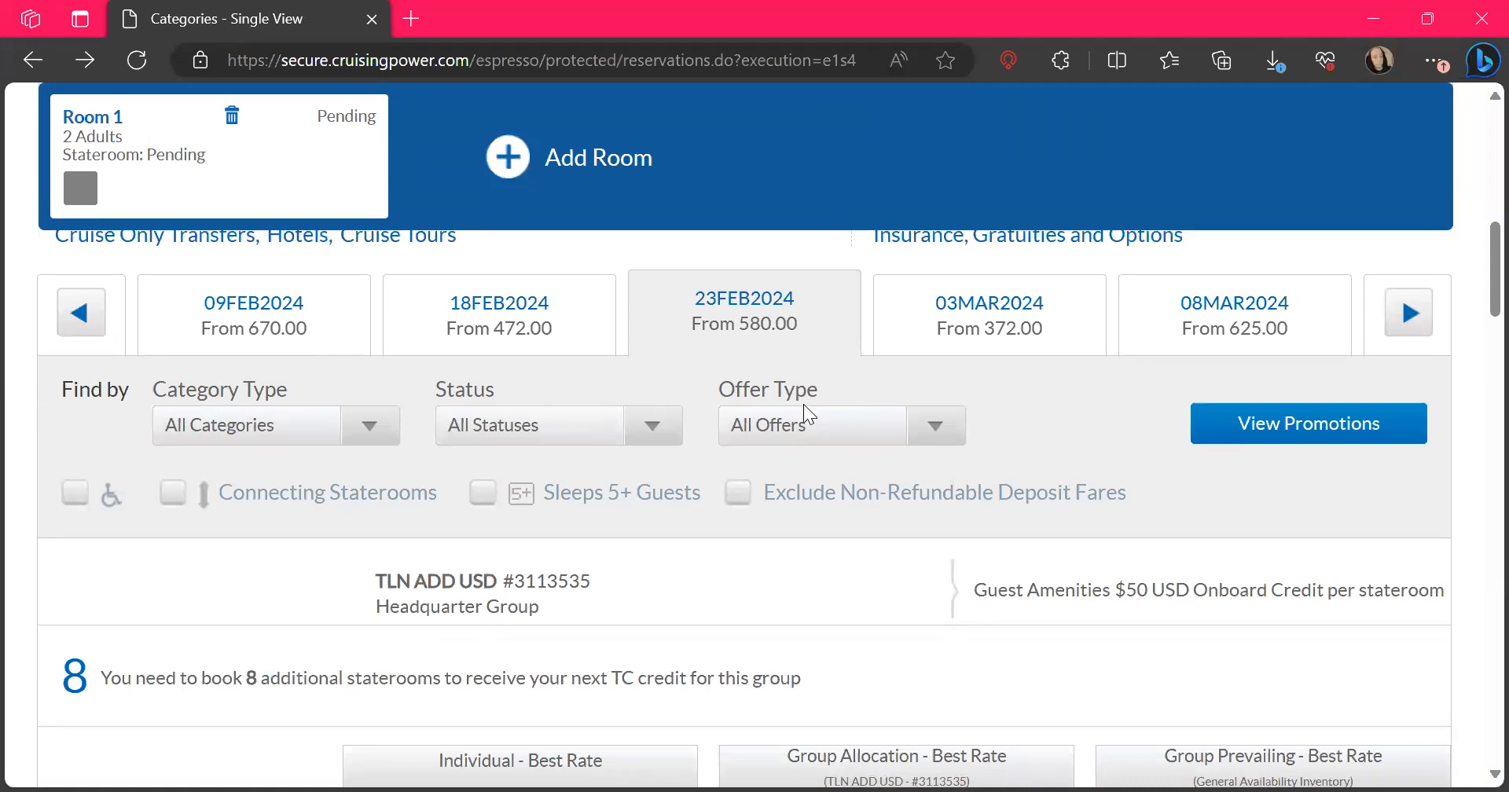
scroll(803, 404, "down", 2)
scroll(804, 404, "down", 1)
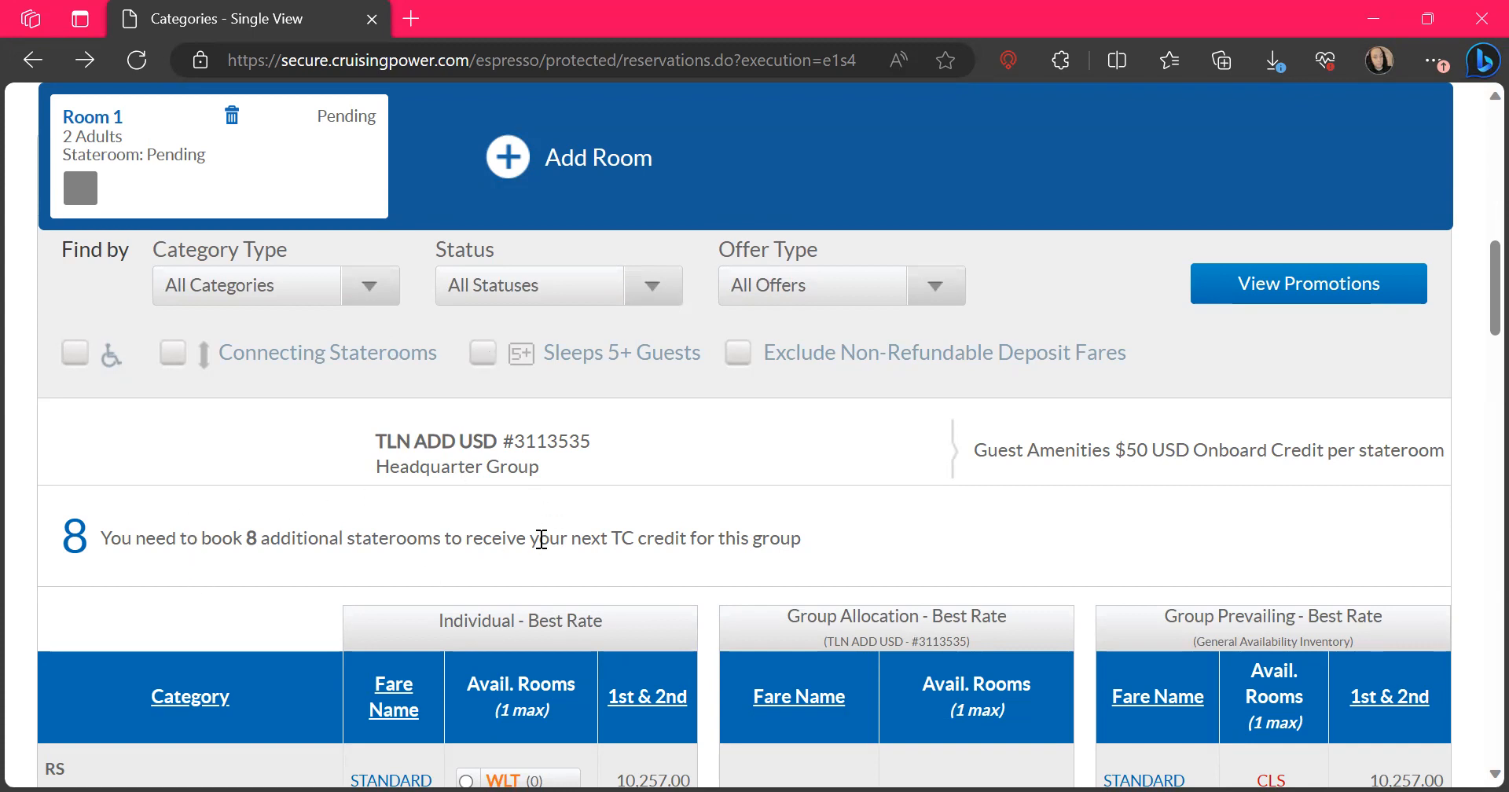
scroll(542, 539, "down", 5)
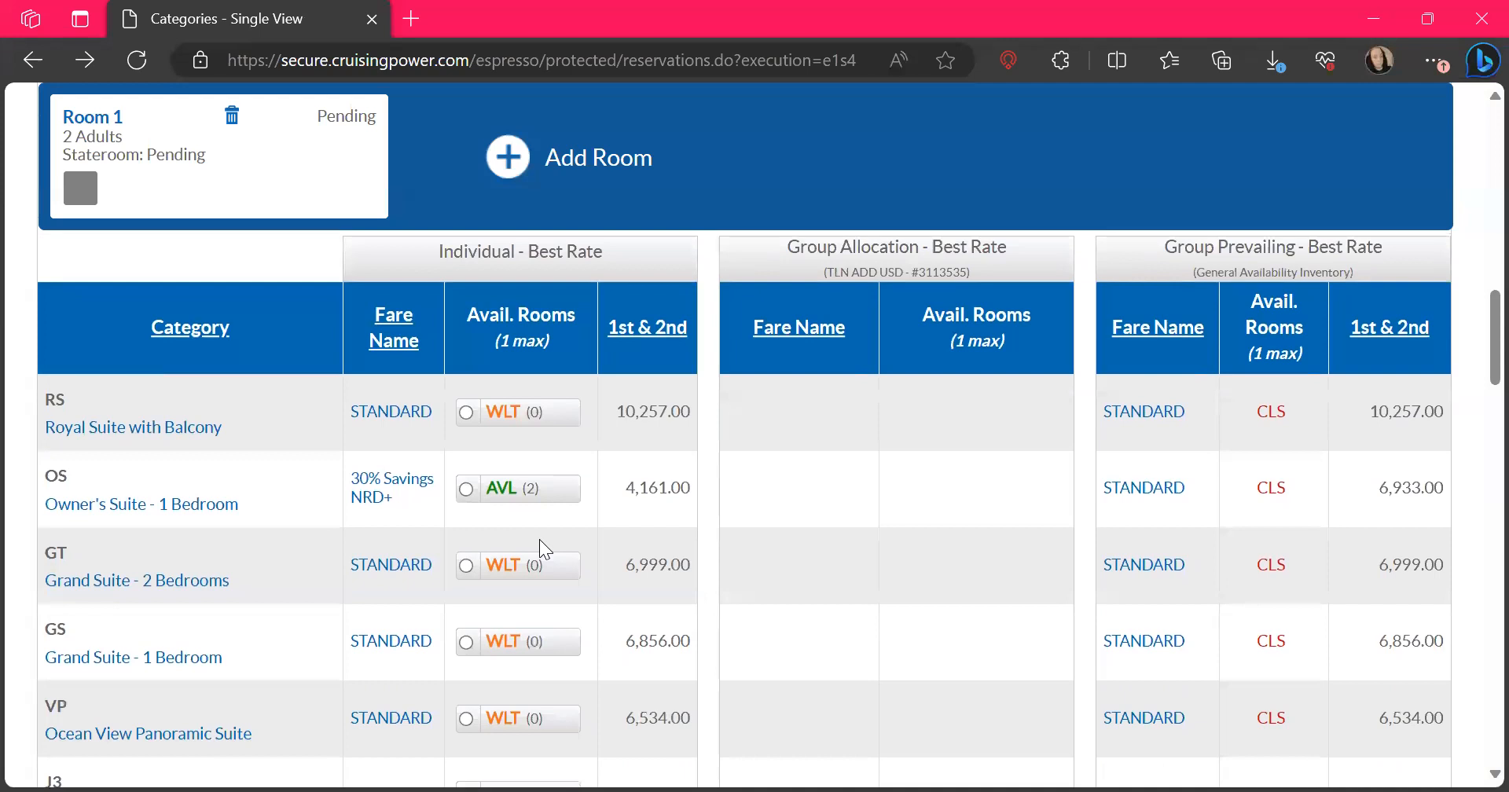
scroll(540, 541, "down", 4)
scroll(540, 542, "down", 7)
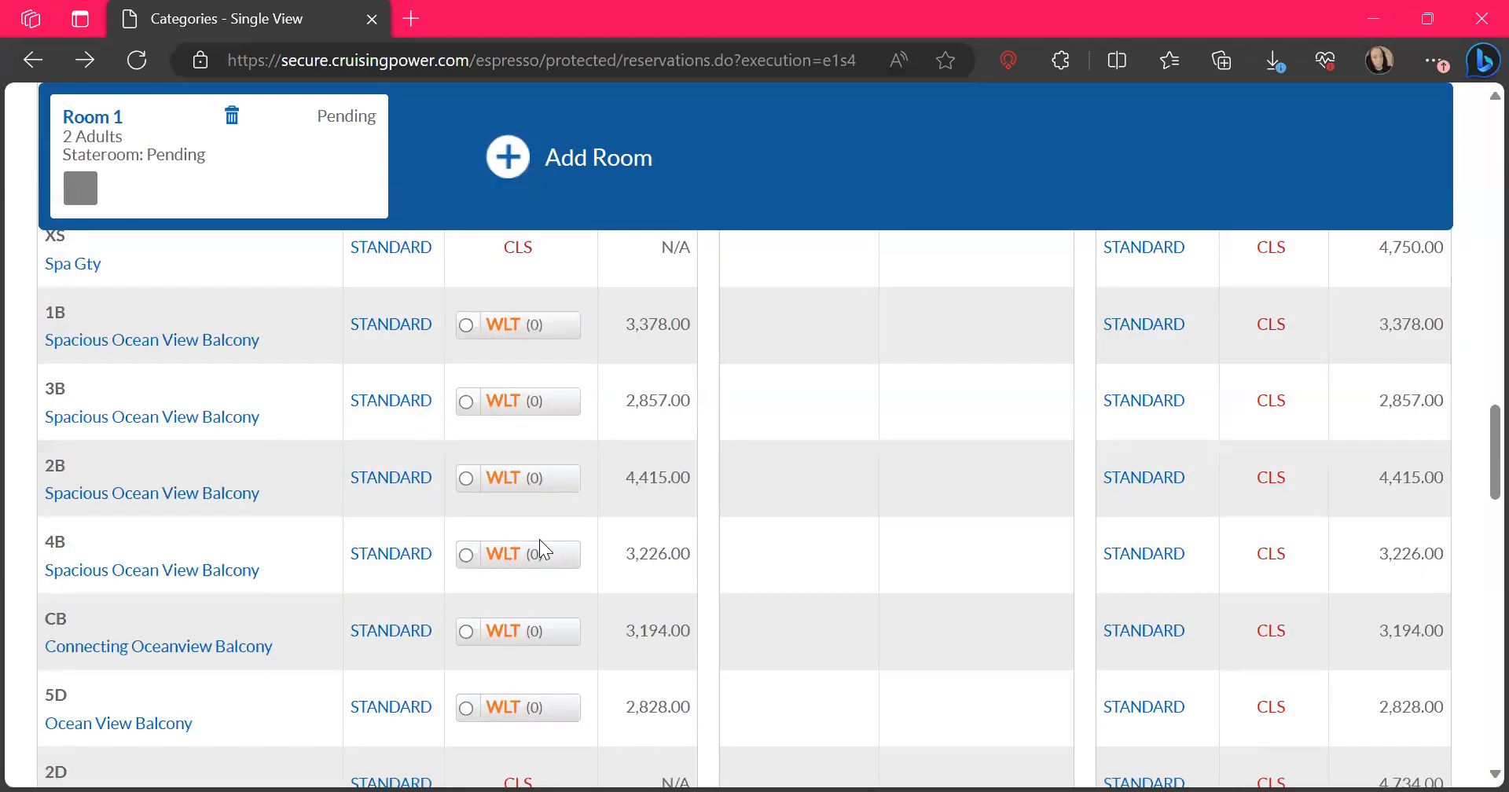
scroll(539, 547, "down", 4)
scroll(541, 539, "down", 2)
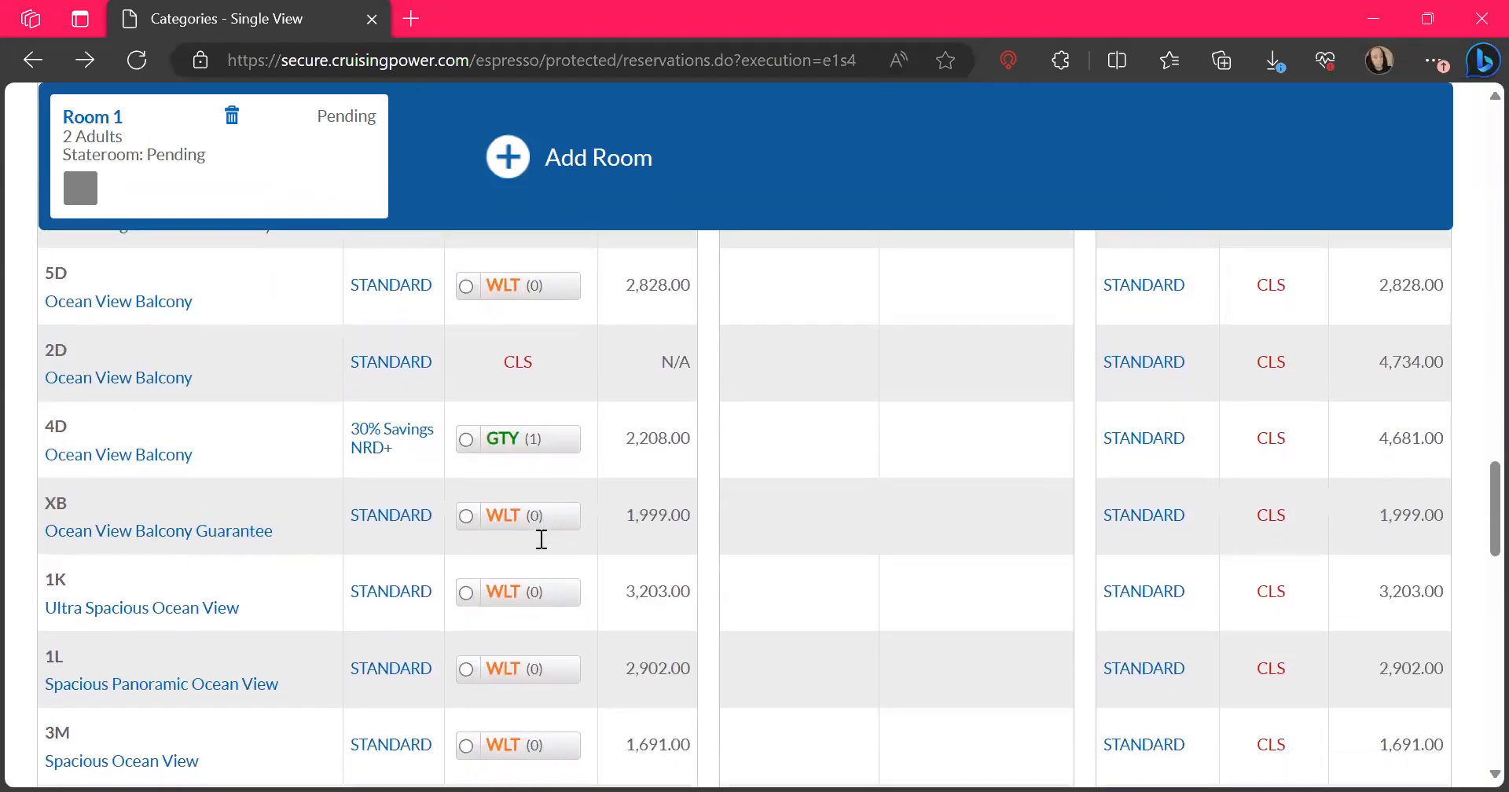
scroll(541, 540, "down", 1)
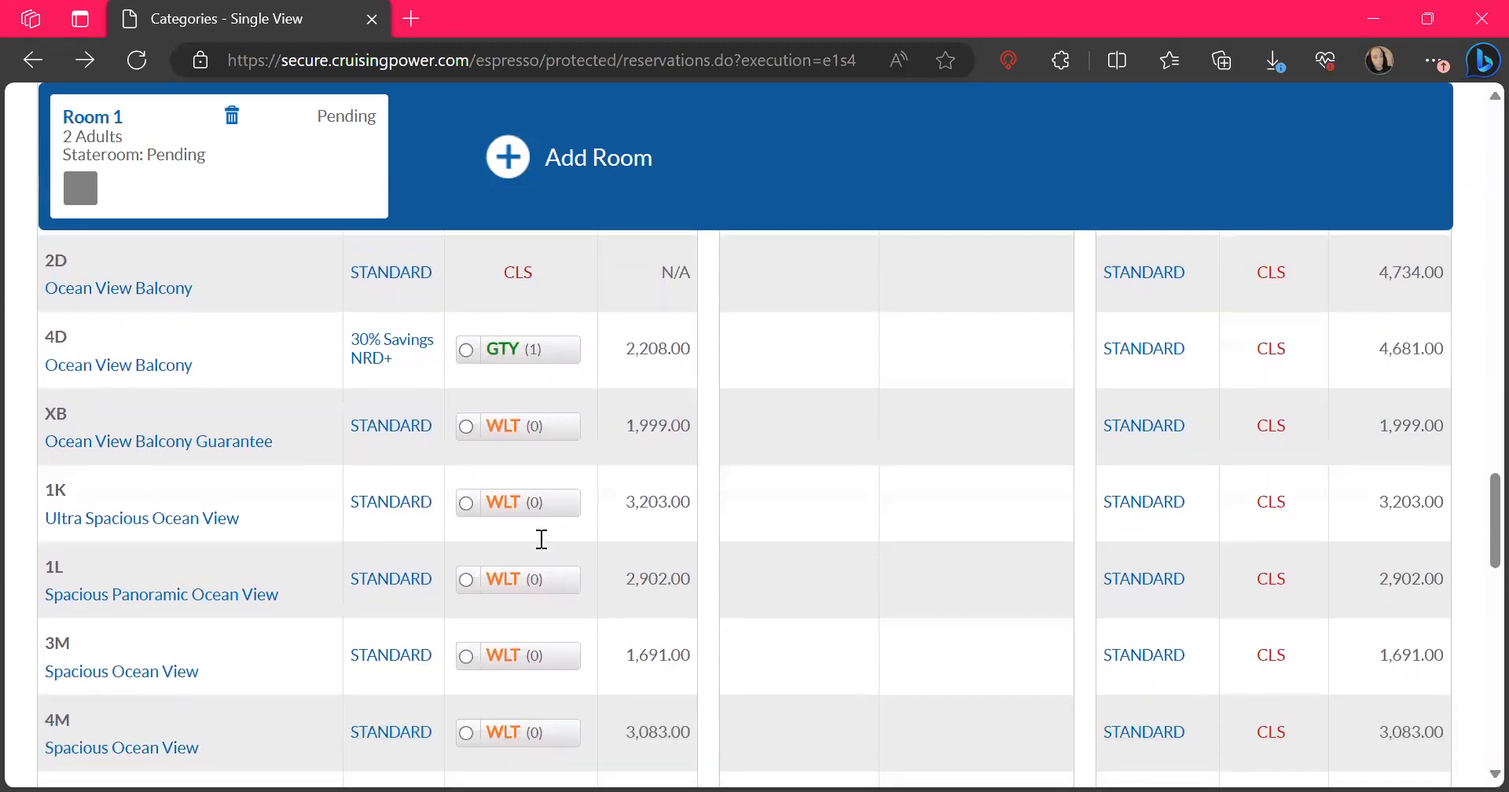
scroll(541, 539, "down", 2)
scroll(541, 541, "down", 2)
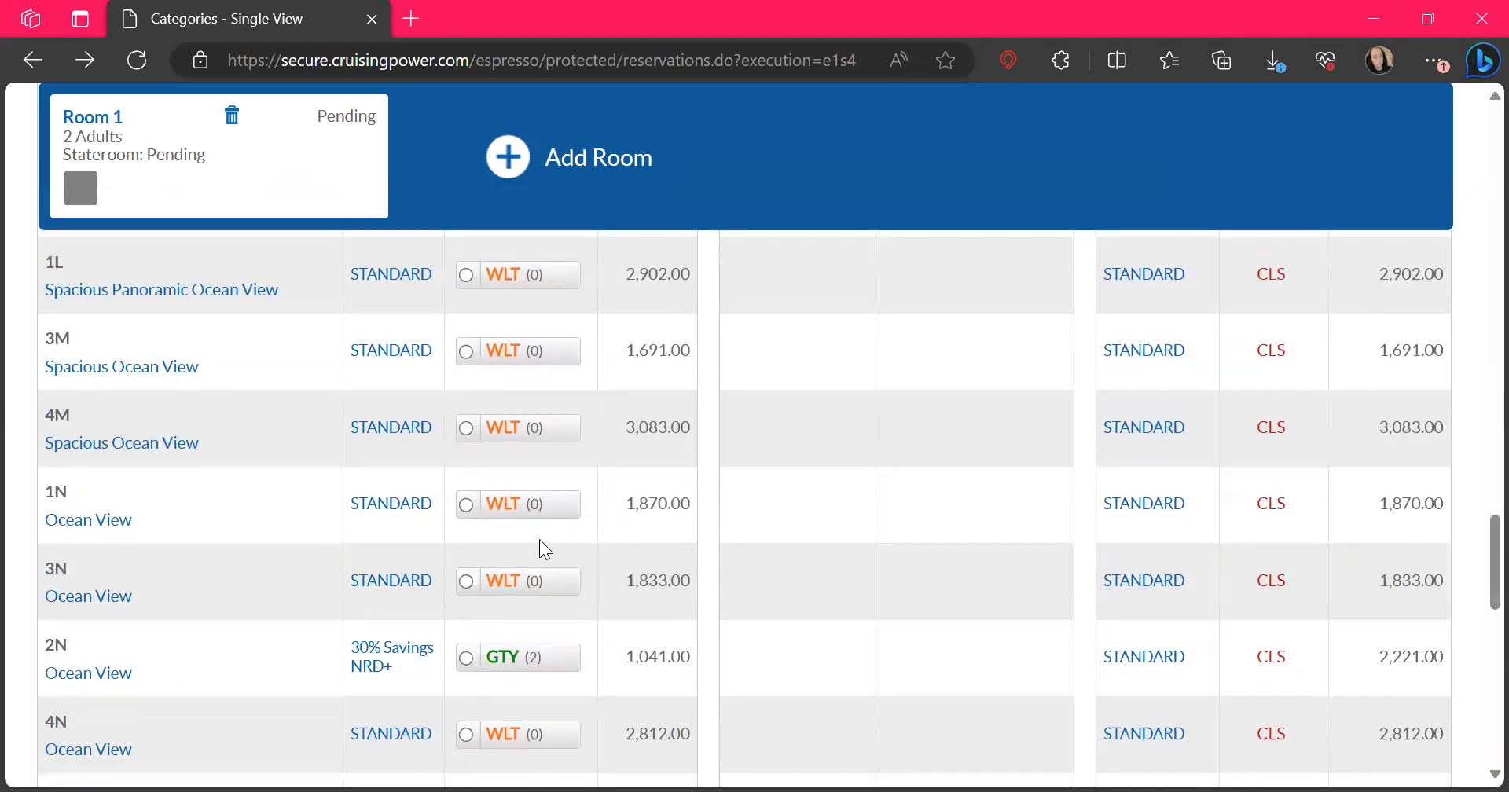
scroll(540, 541, "up", 2)
scroll(540, 549, "up", 2)
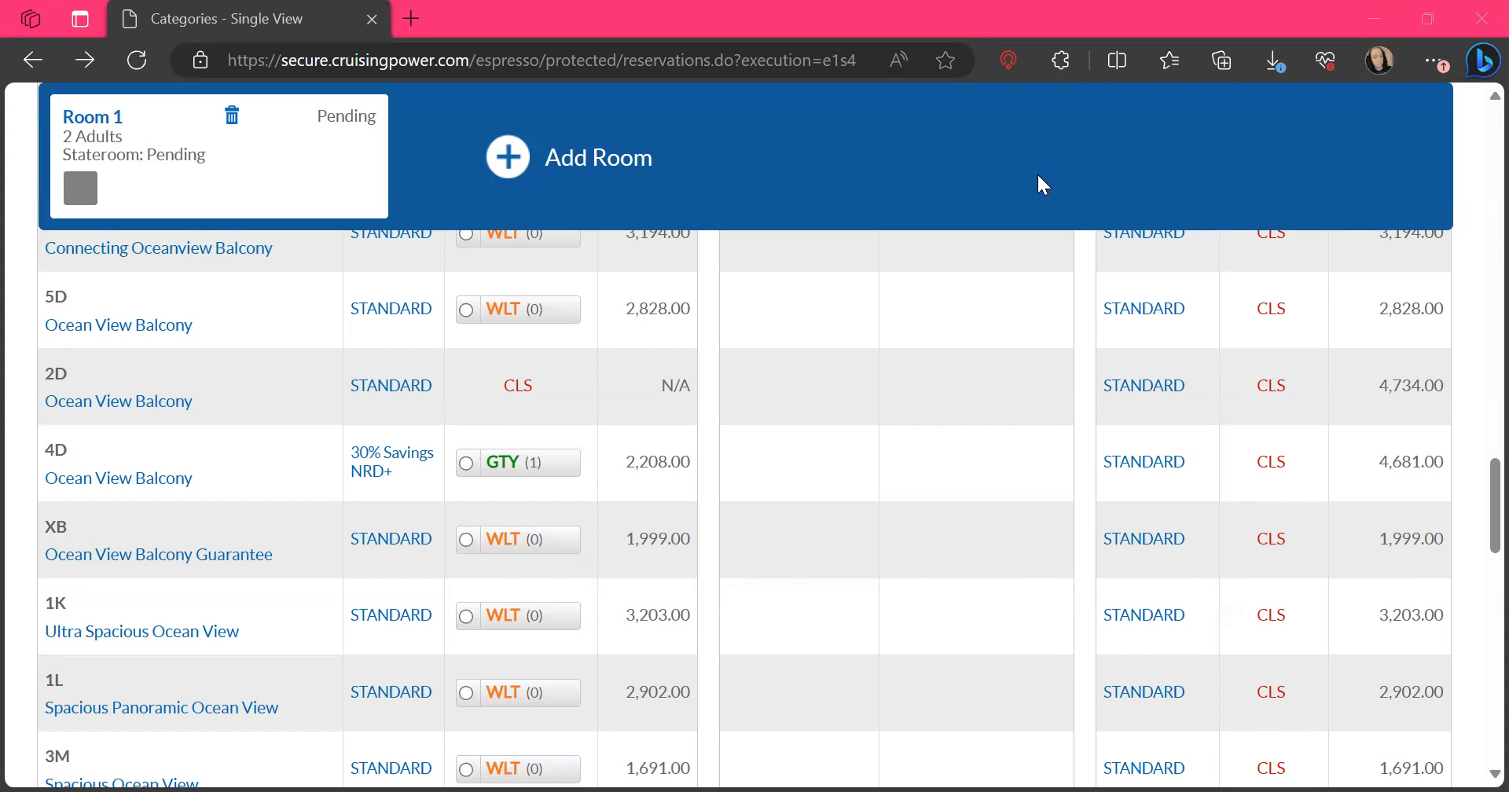
scroll(838, 441, "up", 15)
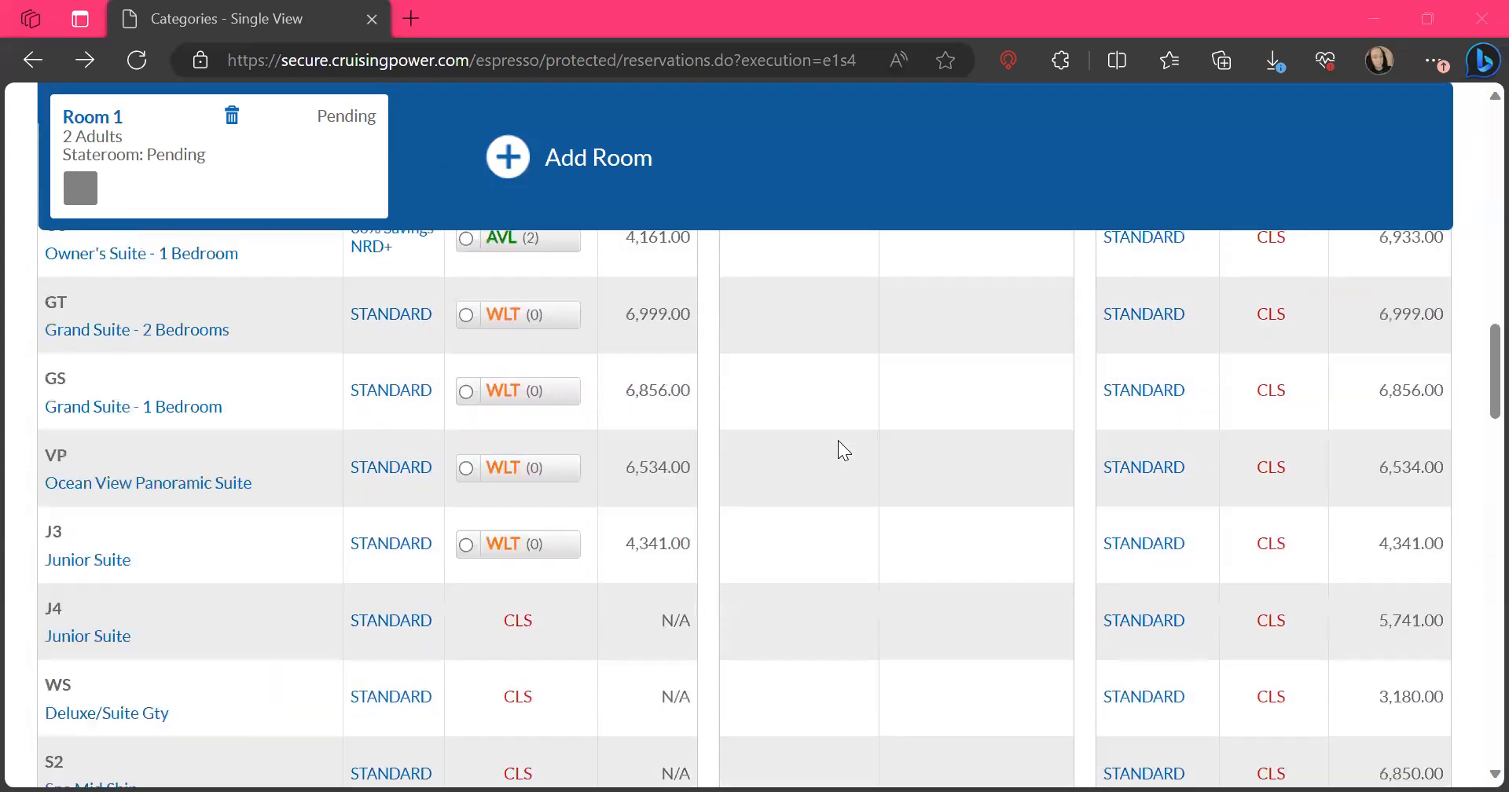
scroll(838, 440, "up", 4)
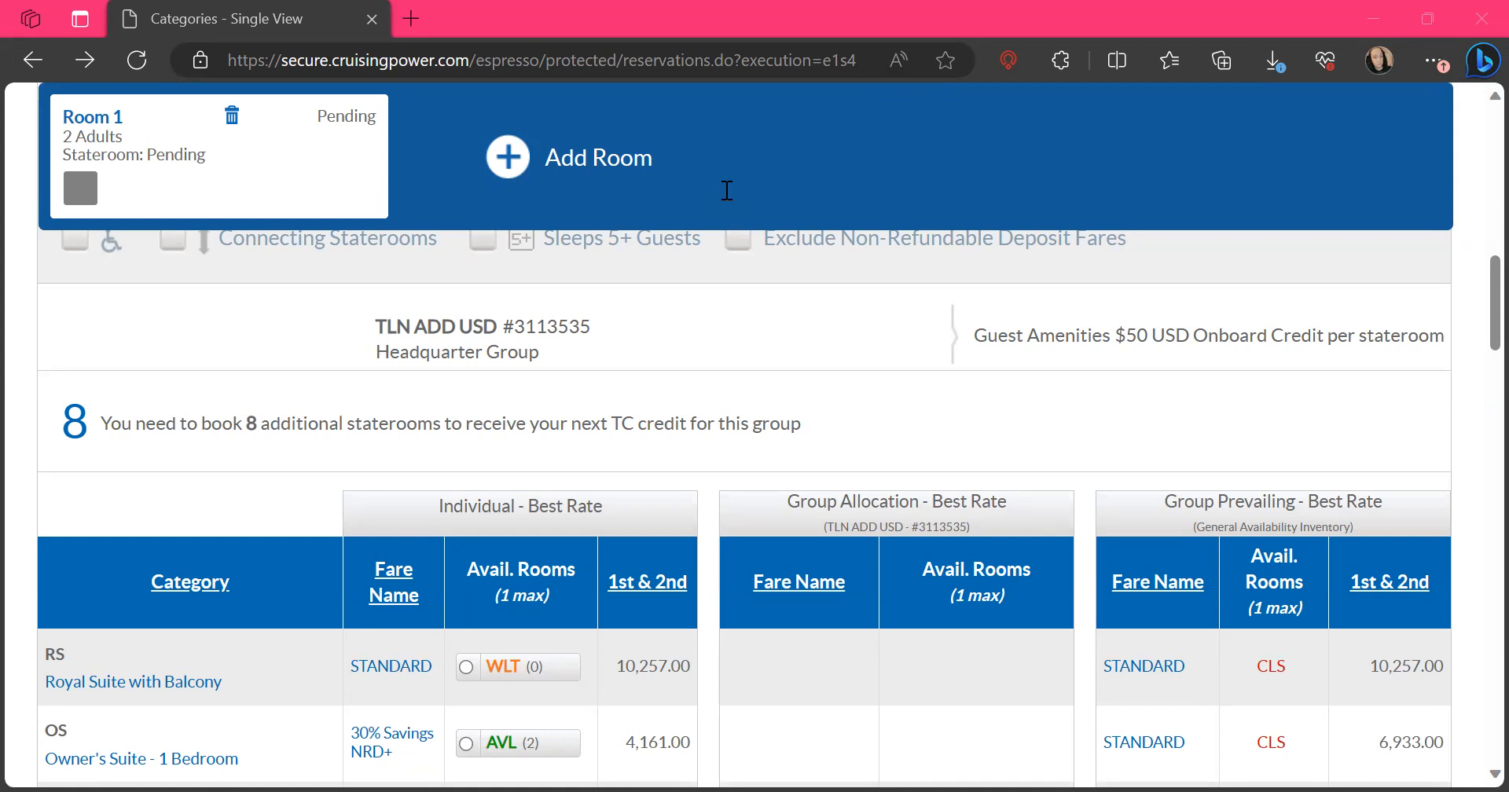
Select the guaranteed 4D Ocean View Balcony category at the individual 30% Savings NRD+ fare for Room 1
scroll(853, 460, "down", 8)
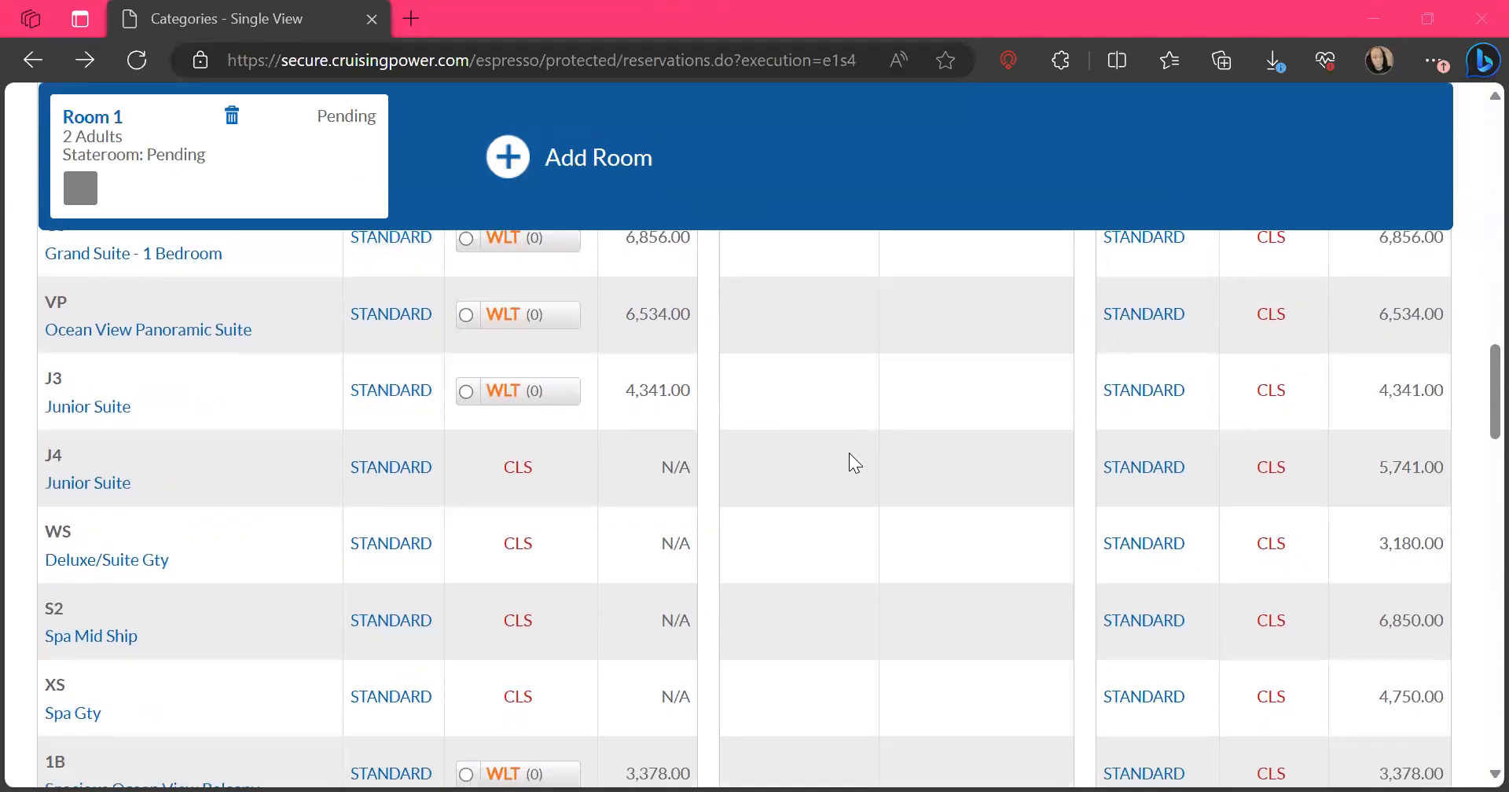
scroll(849, 452, "down", 2)
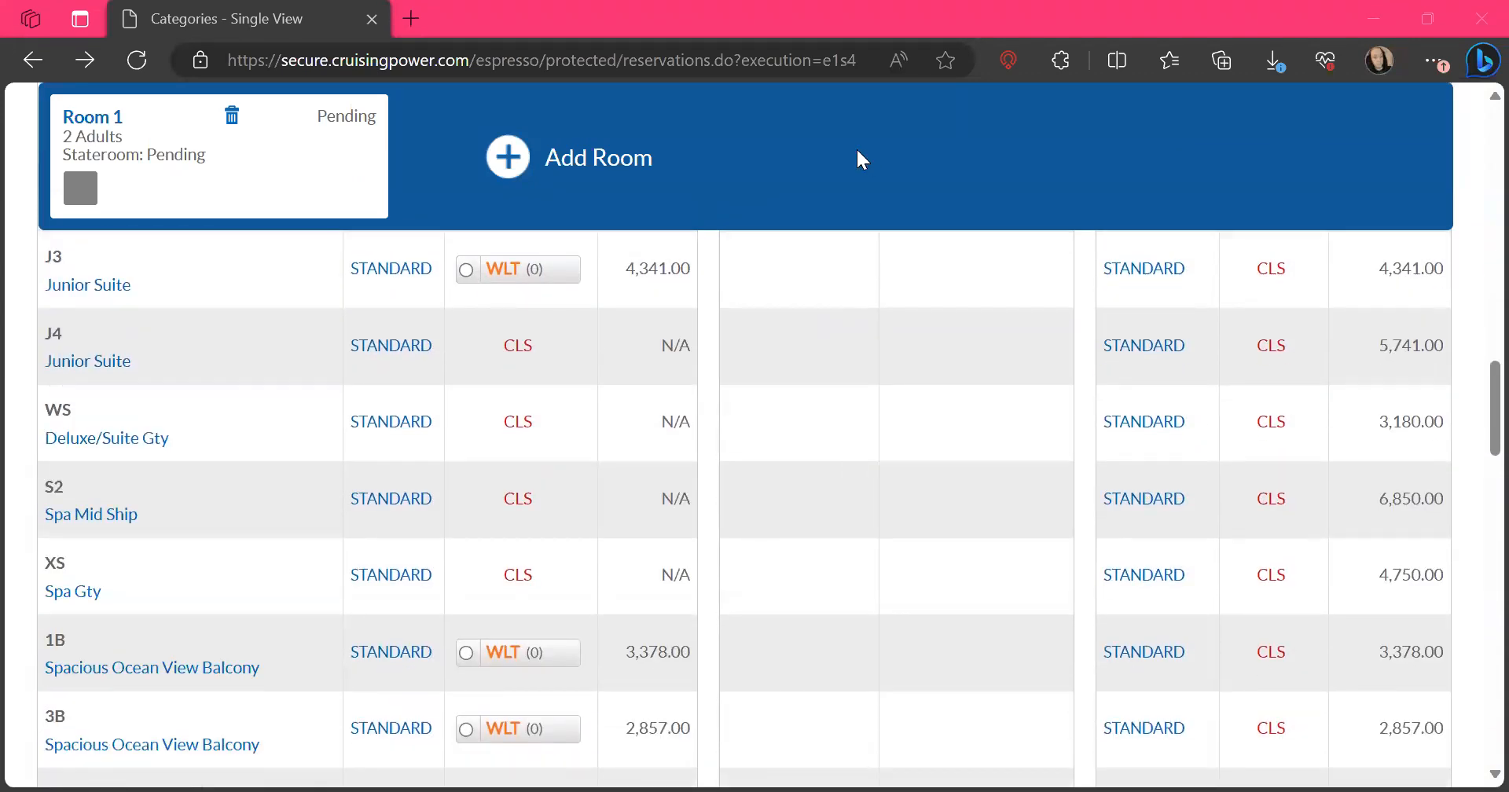
scroll(799, 598, "down", 3)
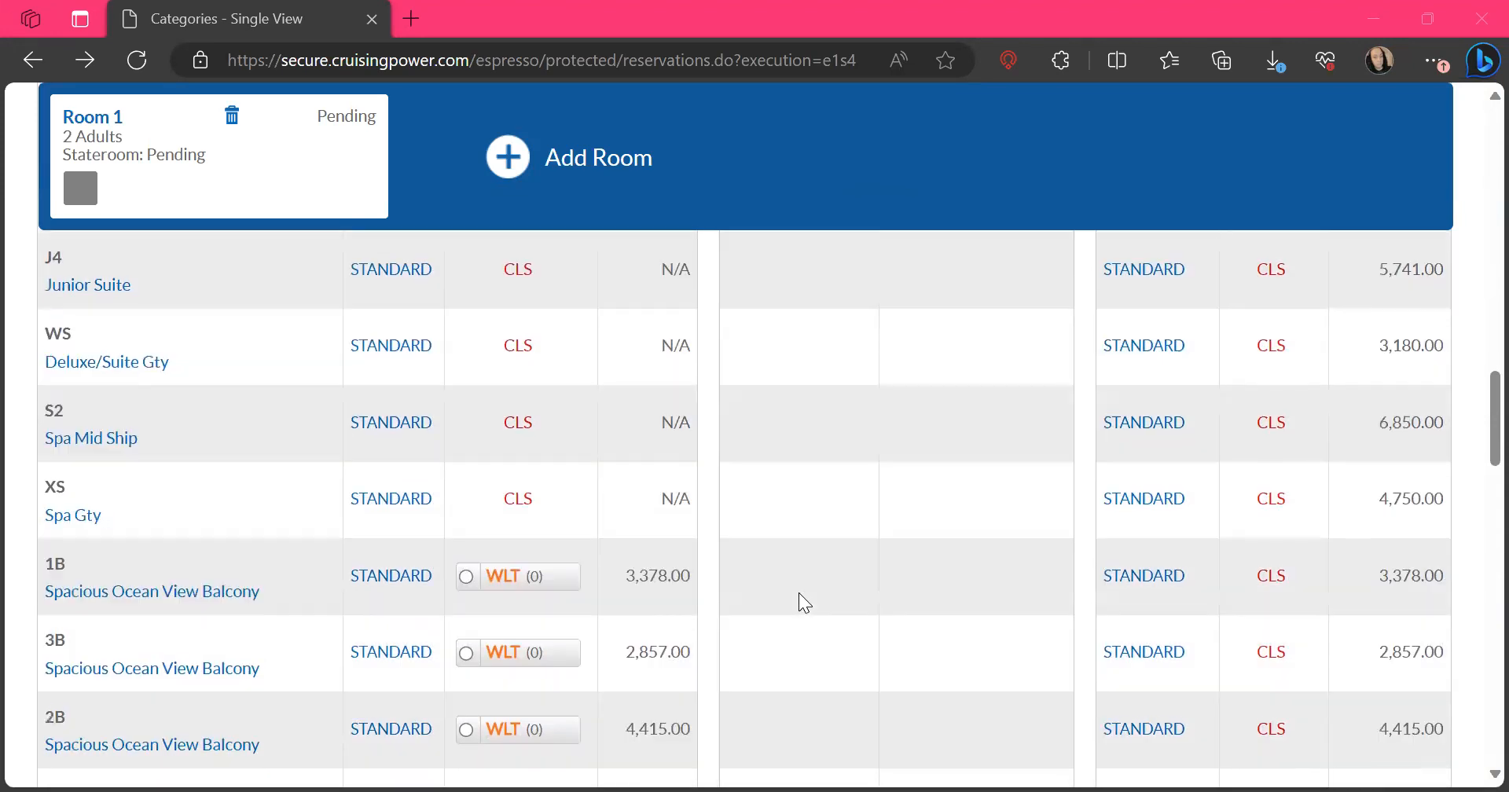
scroll(798, 593, "down", 4)
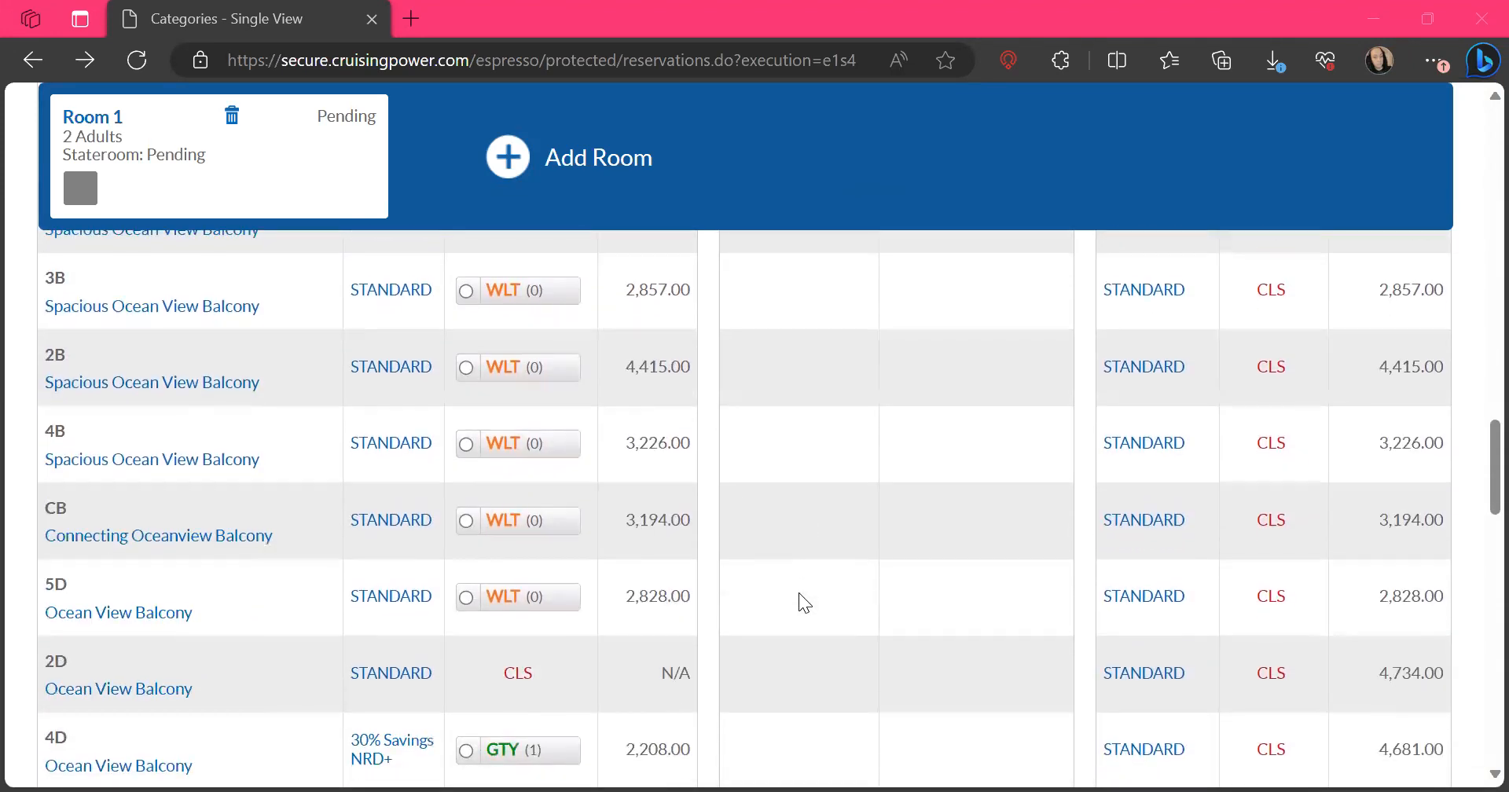
scroll(799, 593, "down", 2)
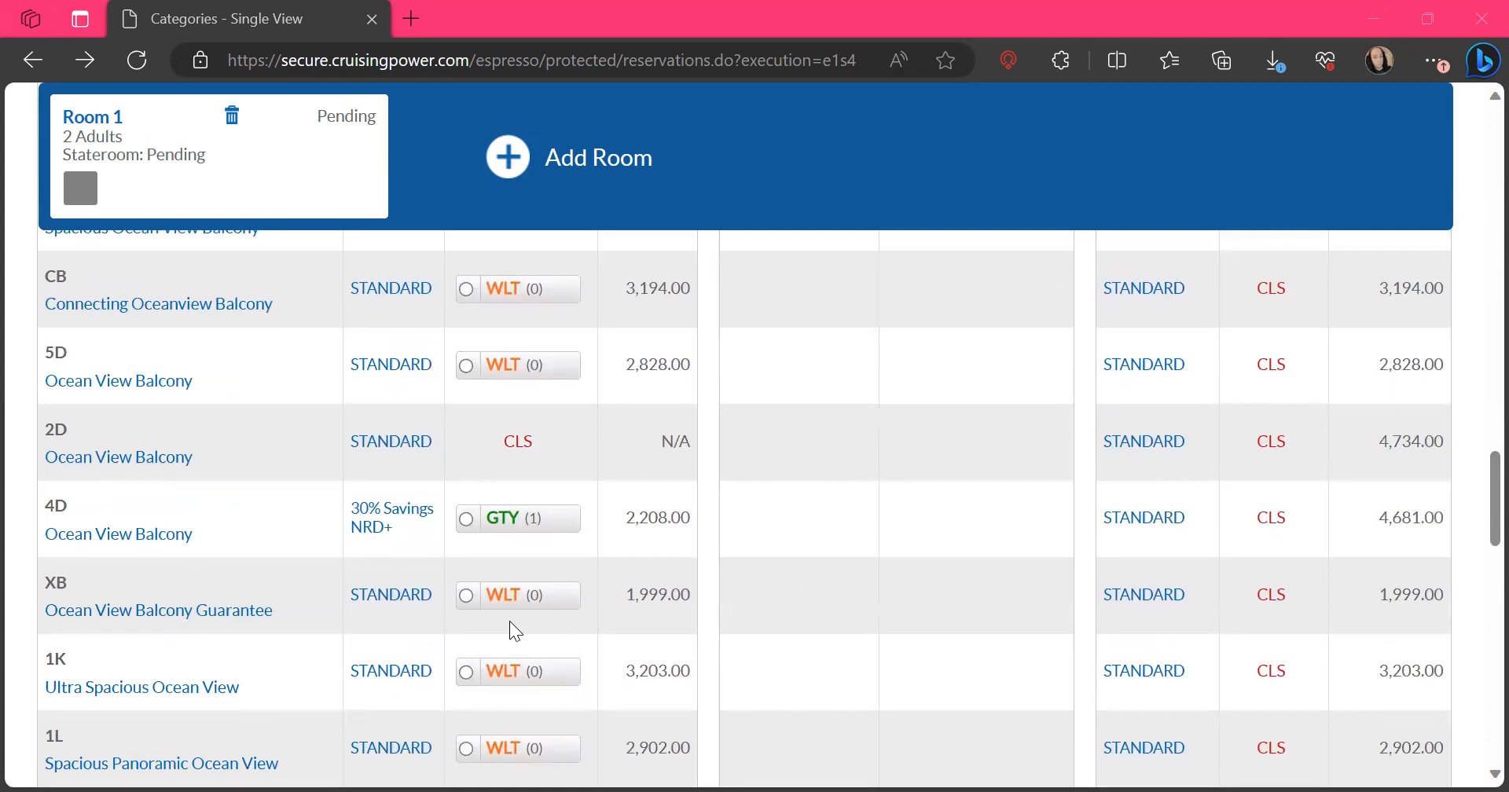
scroll(834, 637, "down", 1)
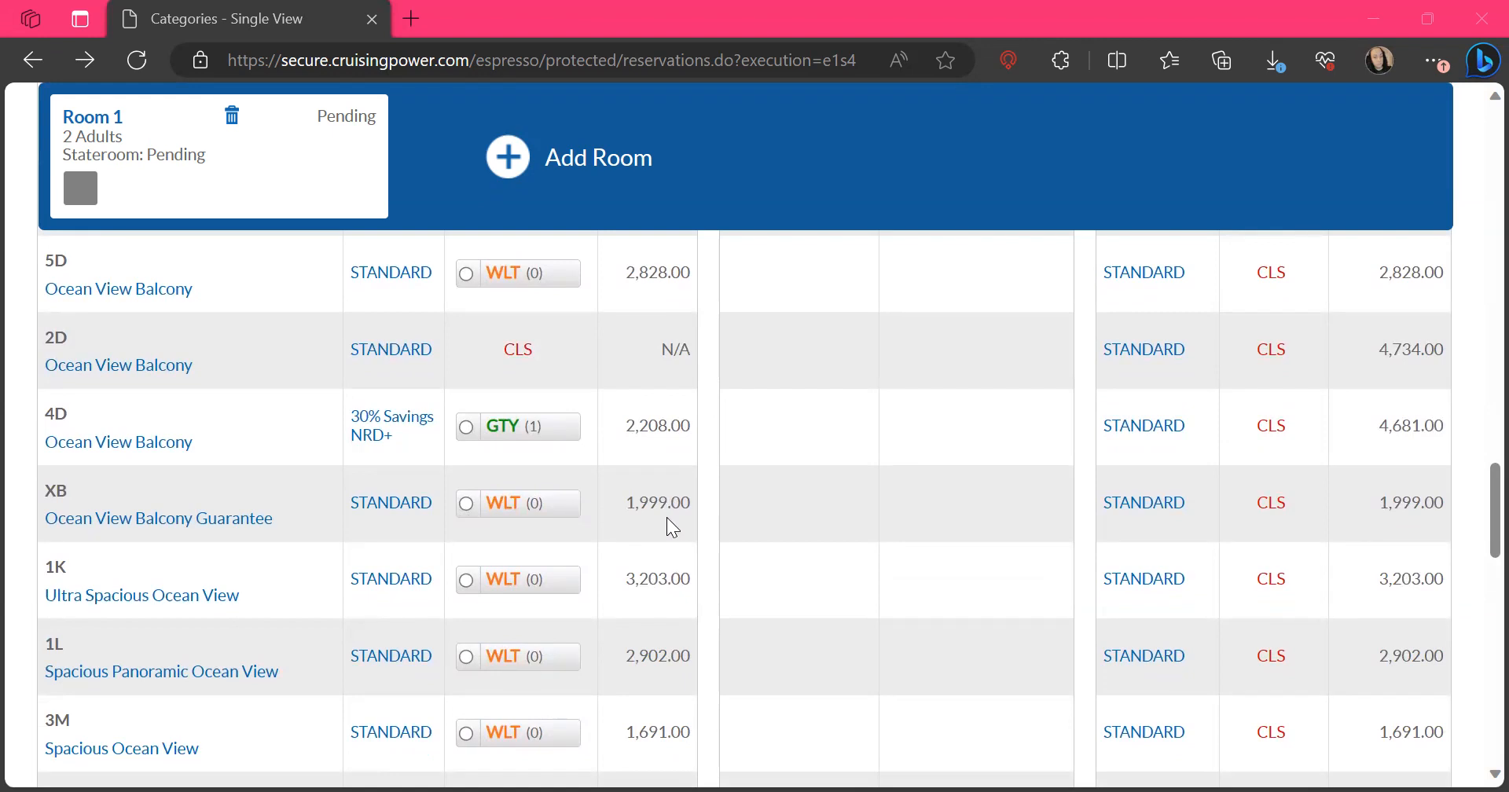
scroll(672, 527, "down", 4)
scroll(670, 526, "down", 4)
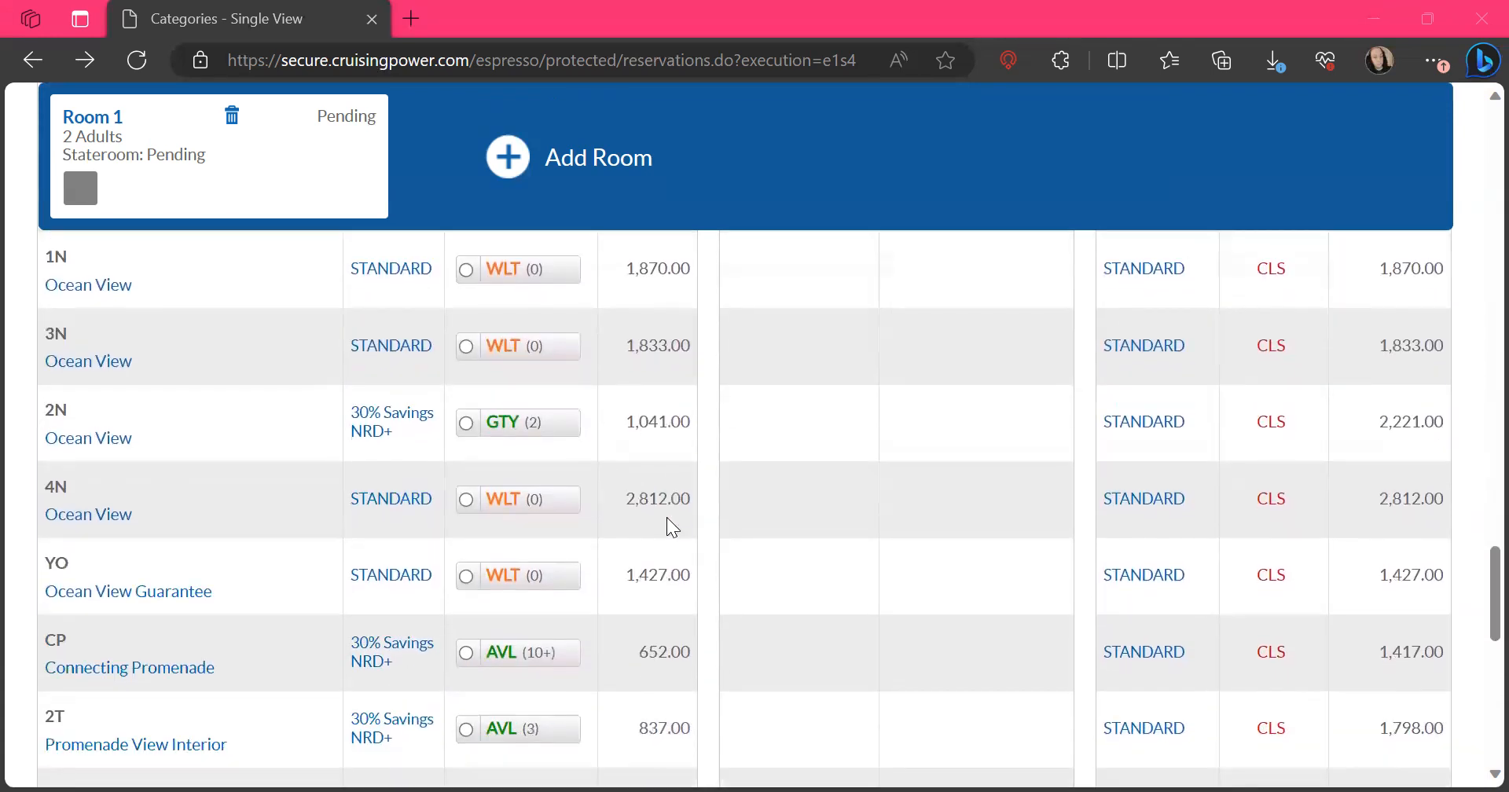
scroll(670, 525, "up", 3)
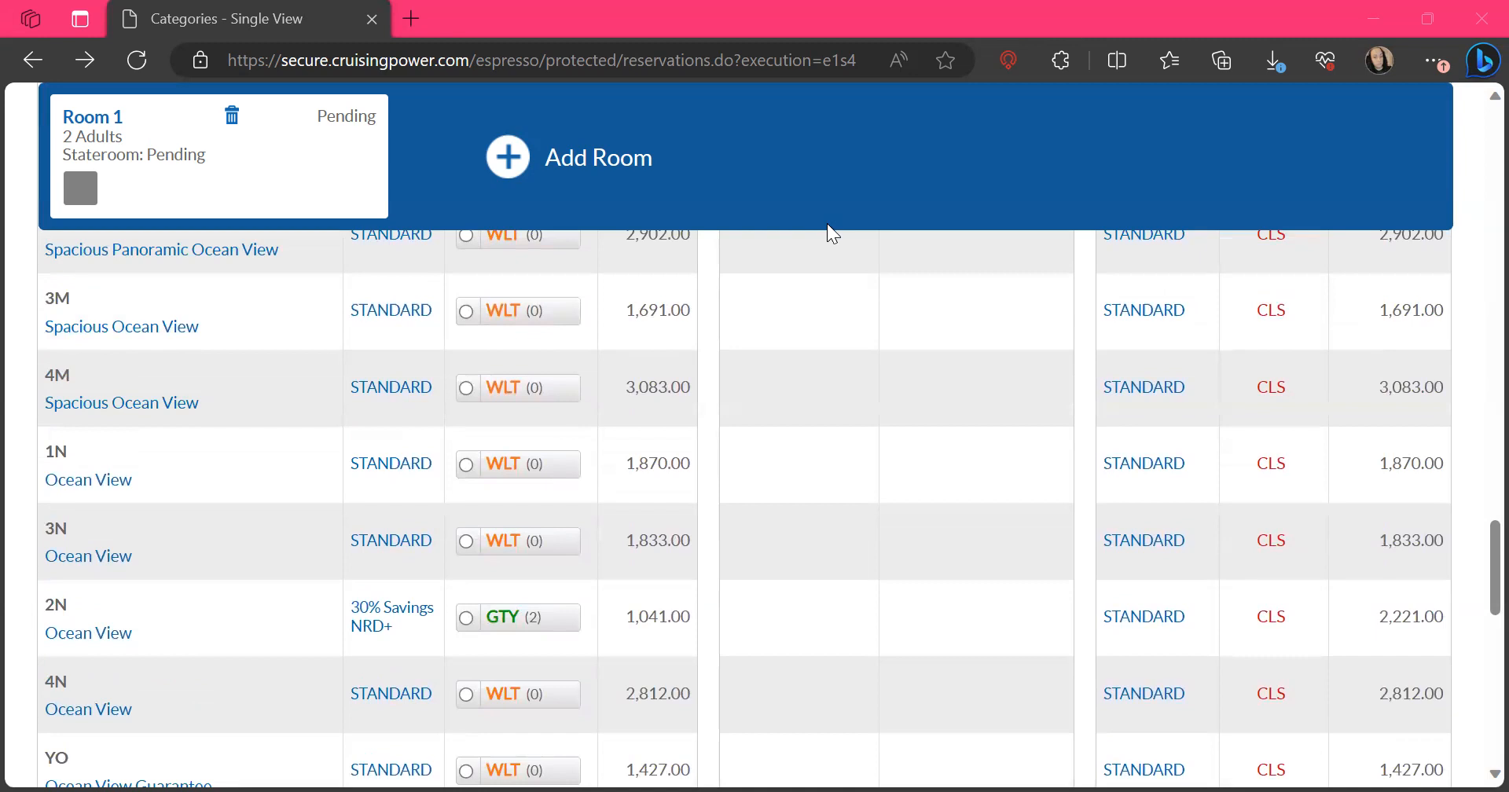
scroll(819, 437, "up", 2)
scroll(820, 436, "down", 2)
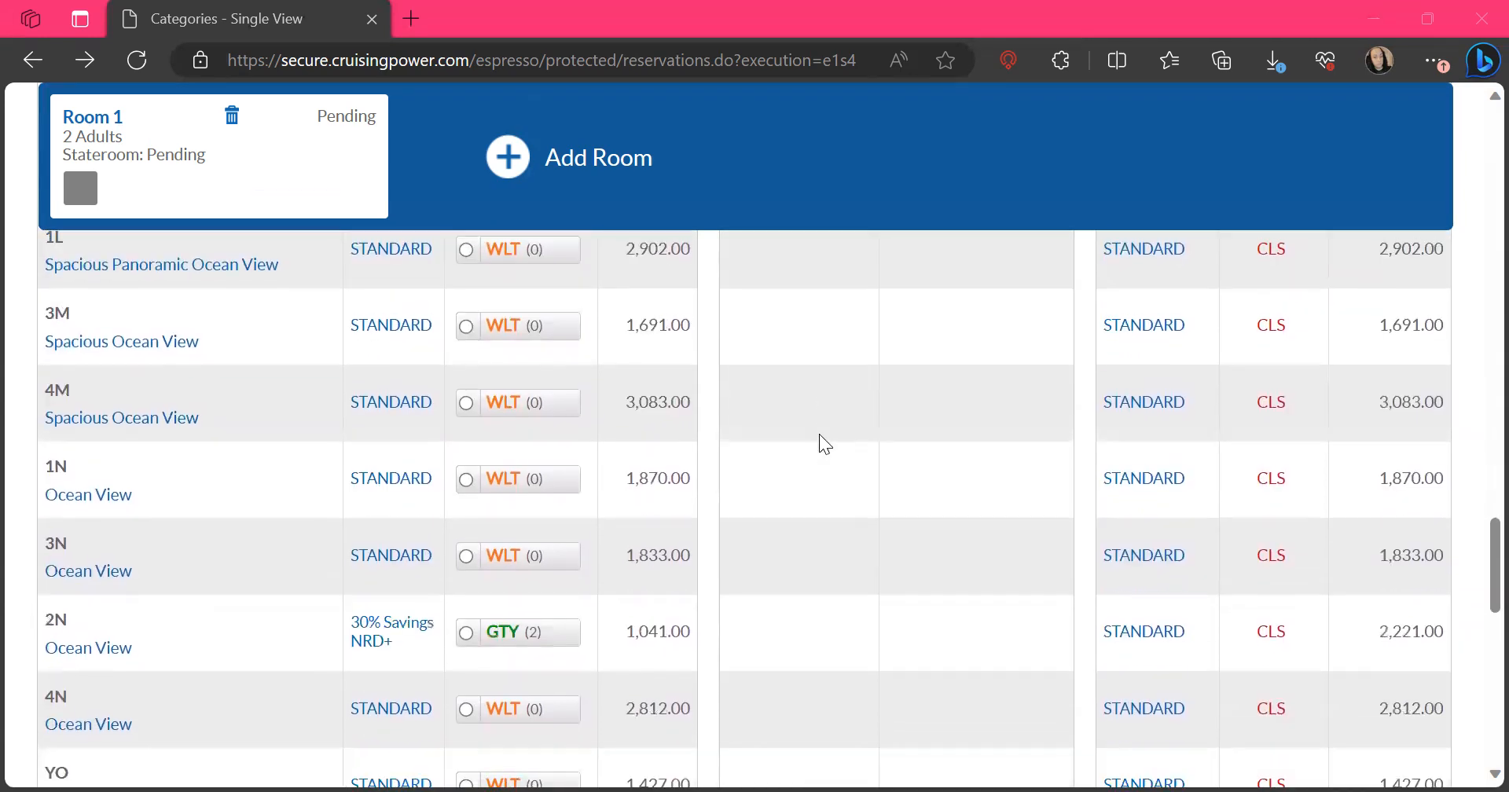
scroll(880, 460, "up", 5)
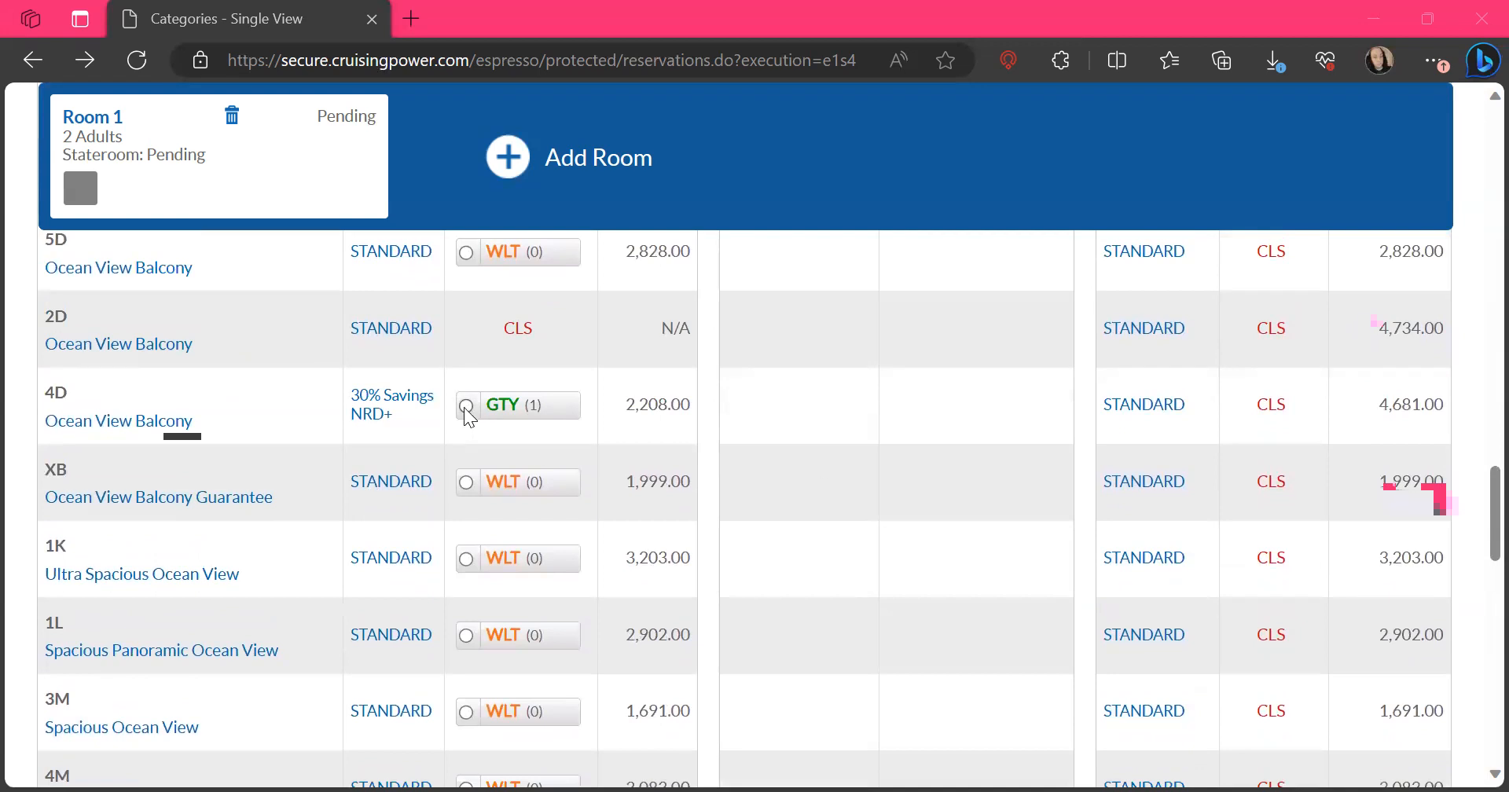
left_click(466, 405)
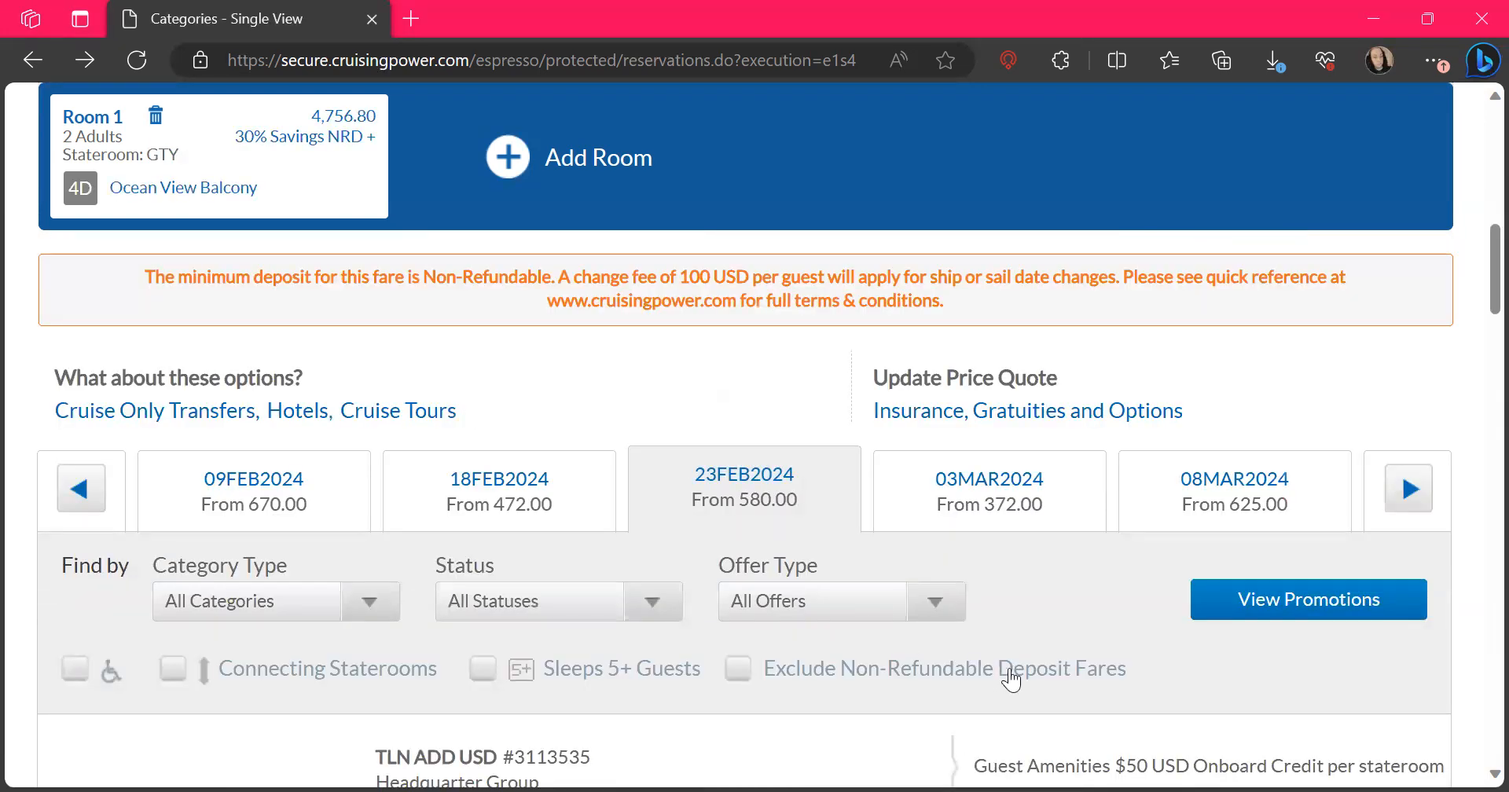
Review the available, guaranteed, waitlisted and closed statuses across the suite, balcony, ocean view and interior categories, using the legend below the list
scroll(1079, 617, "down", 10)
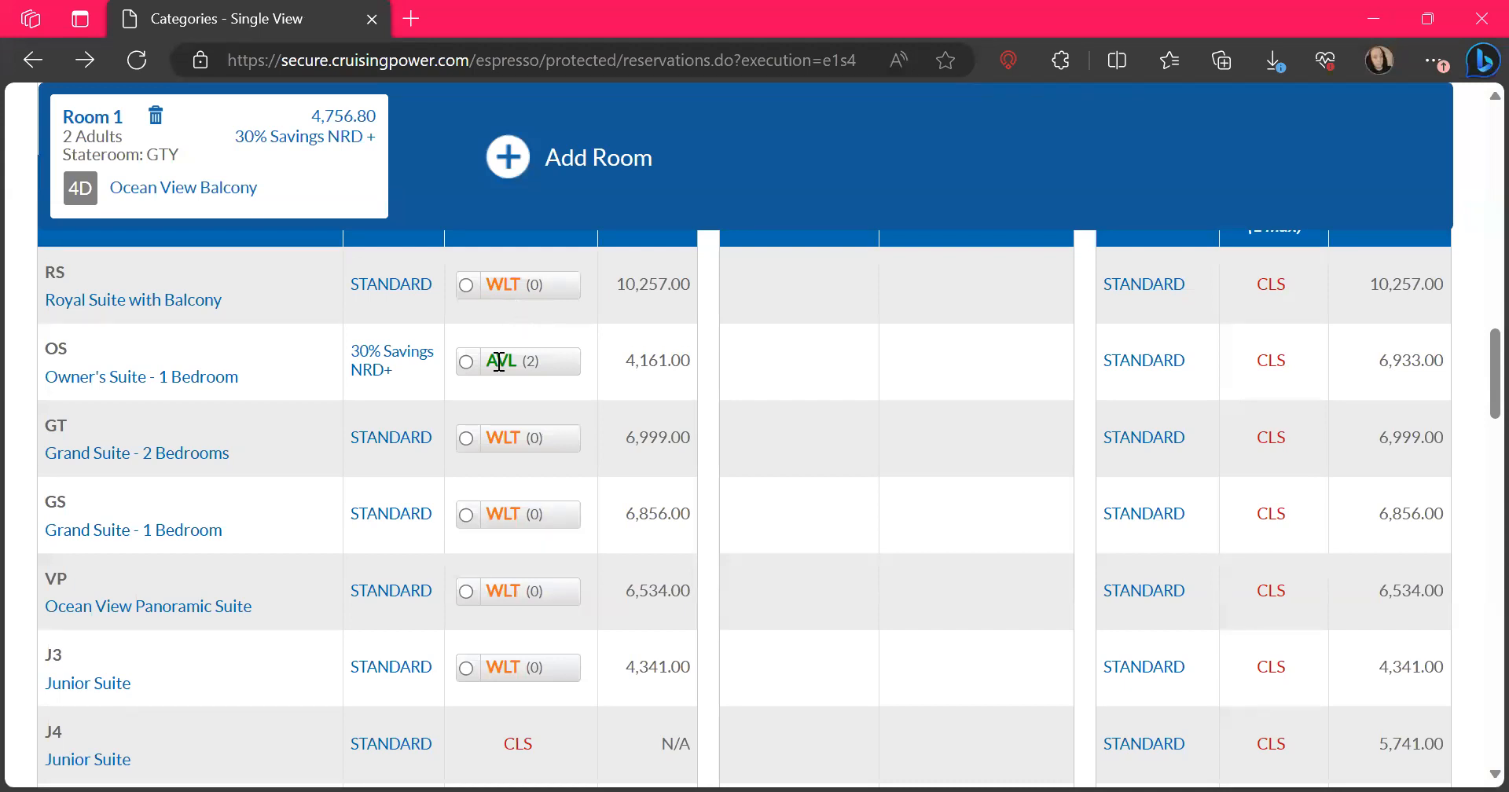
scroll(508, 396, "down", 1)
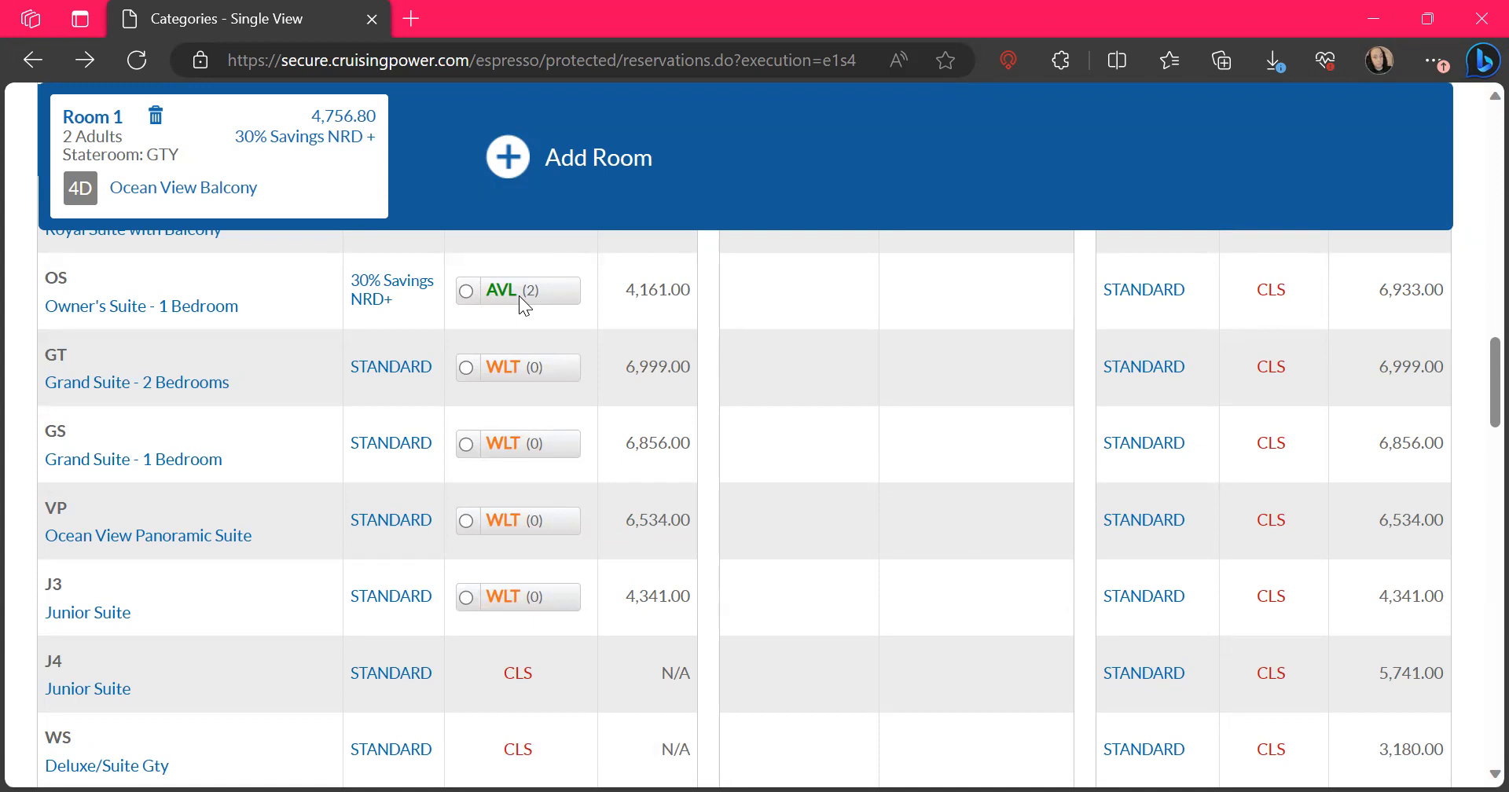
scroll(520, 297, "down", 4)
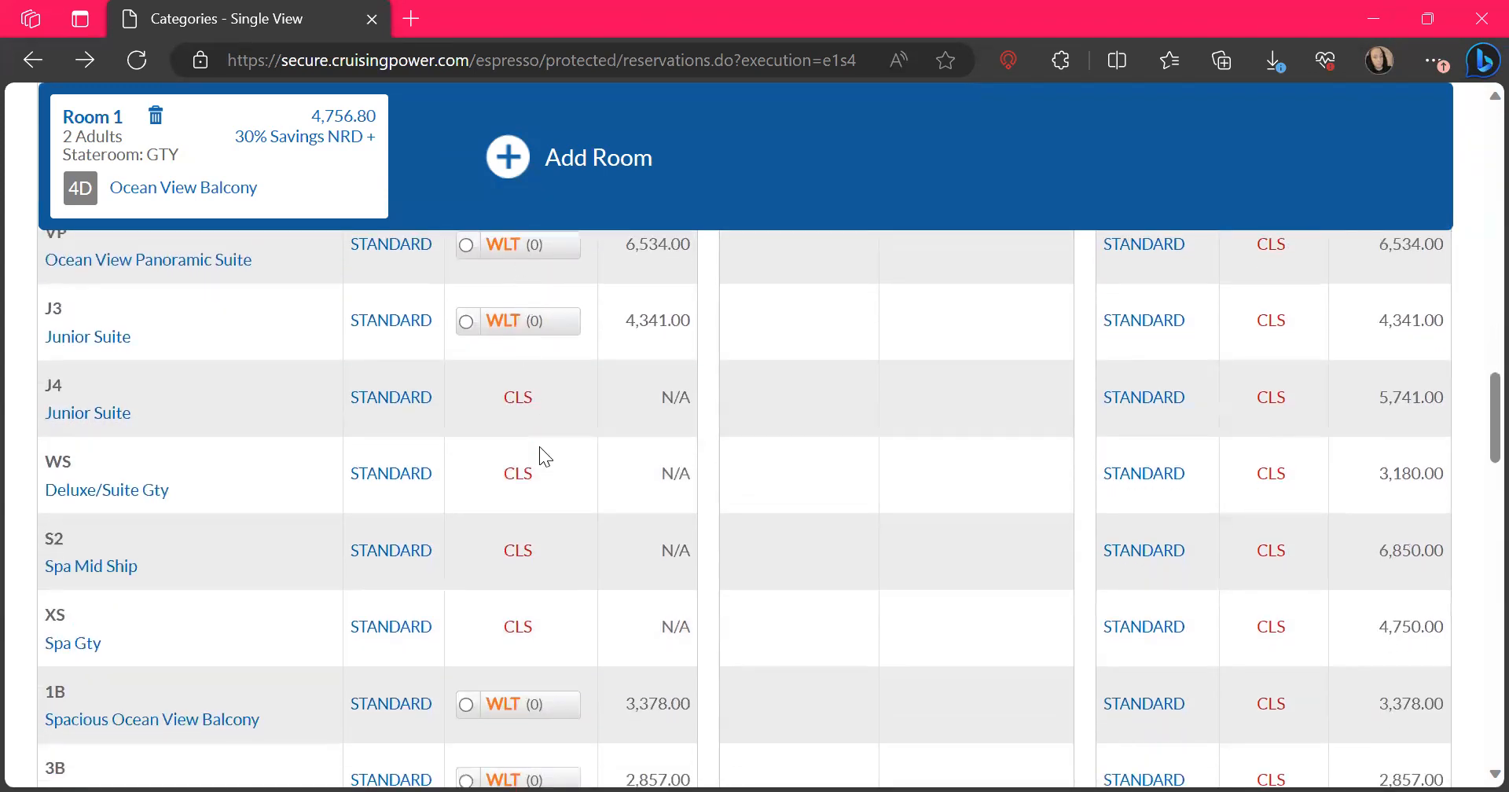
scroll(530, 580, "down", 10)
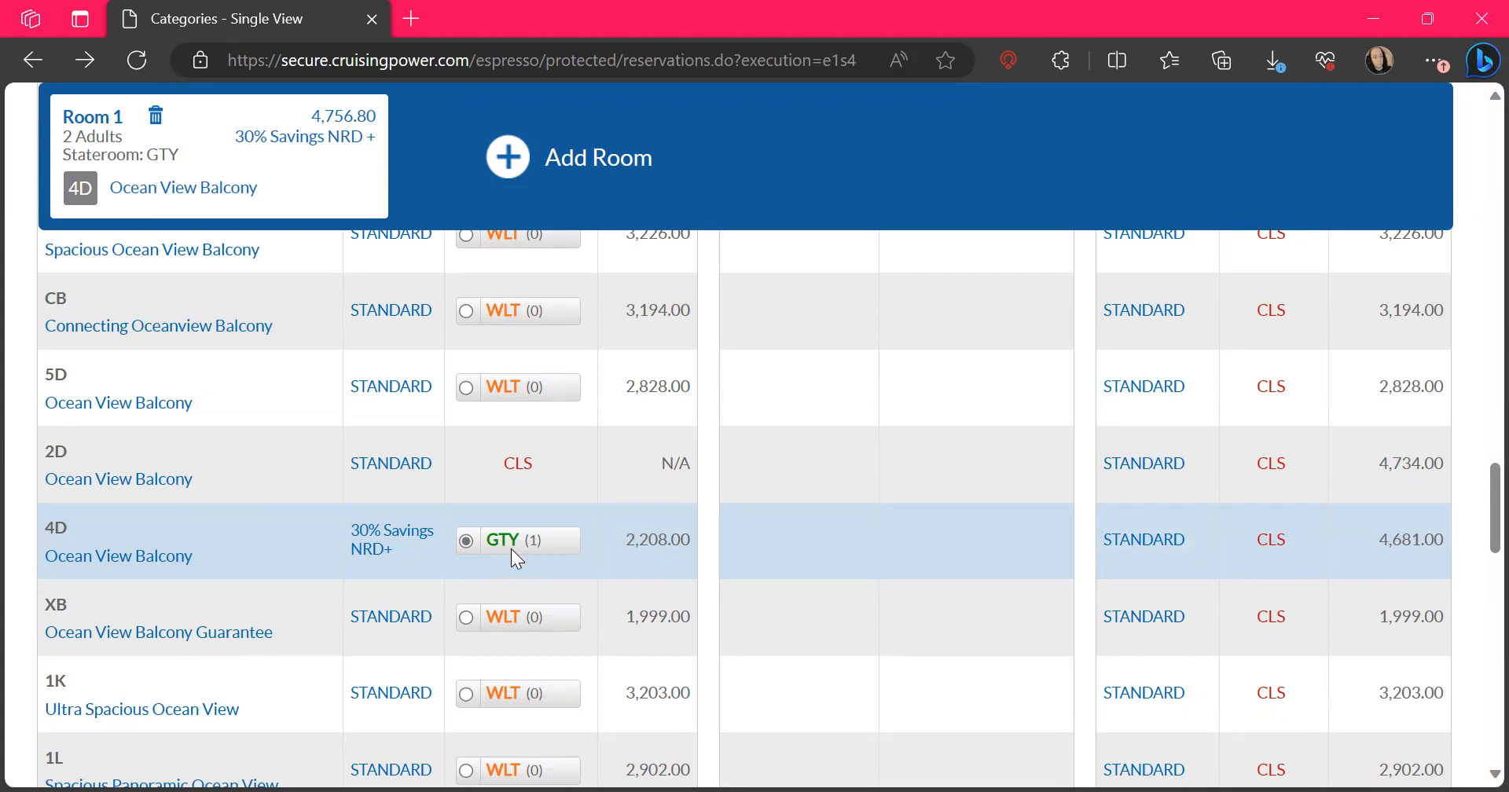
scroll(517, 558, "down", 1)
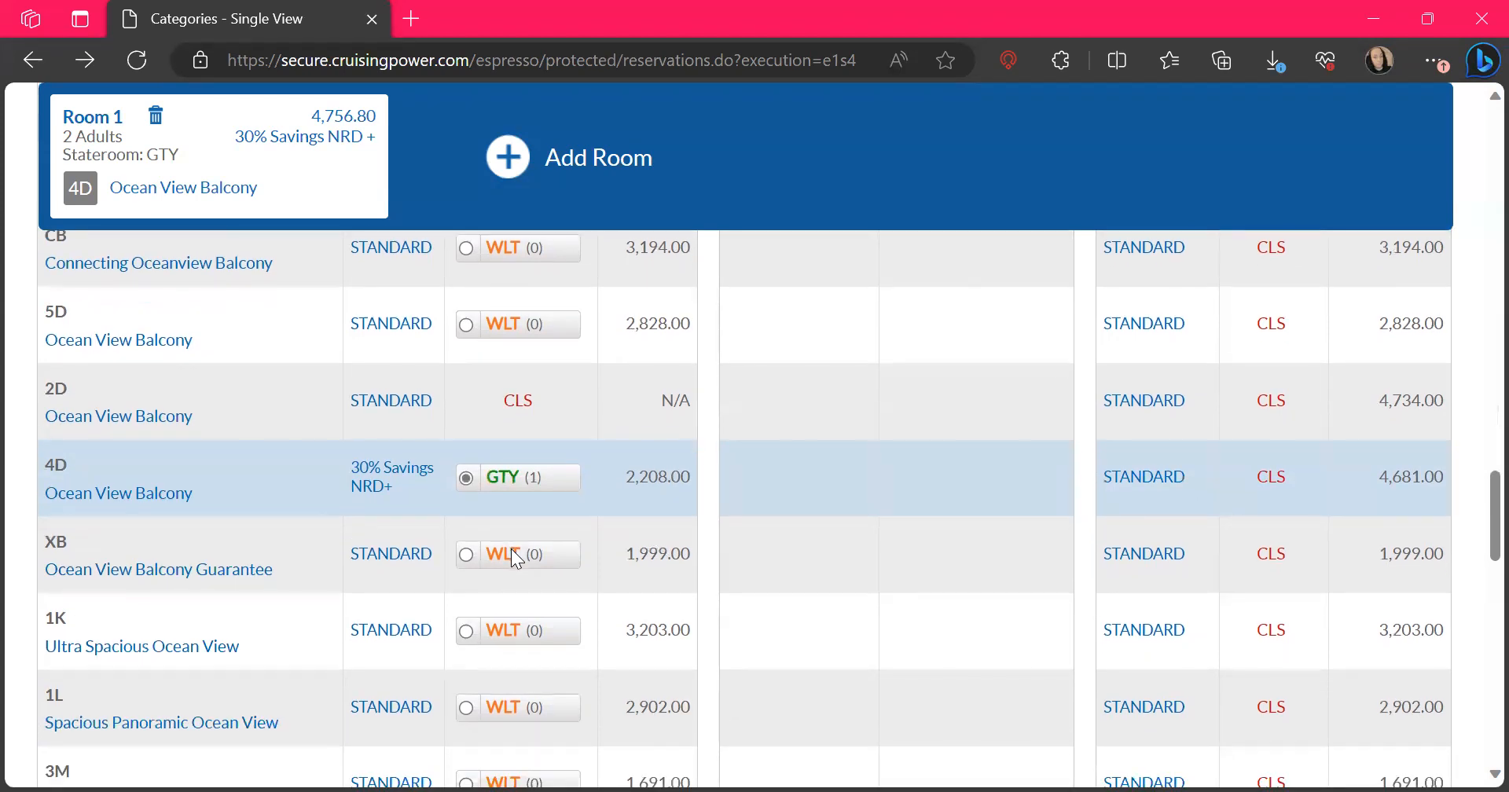
scroll(513, 552, "down", 6)
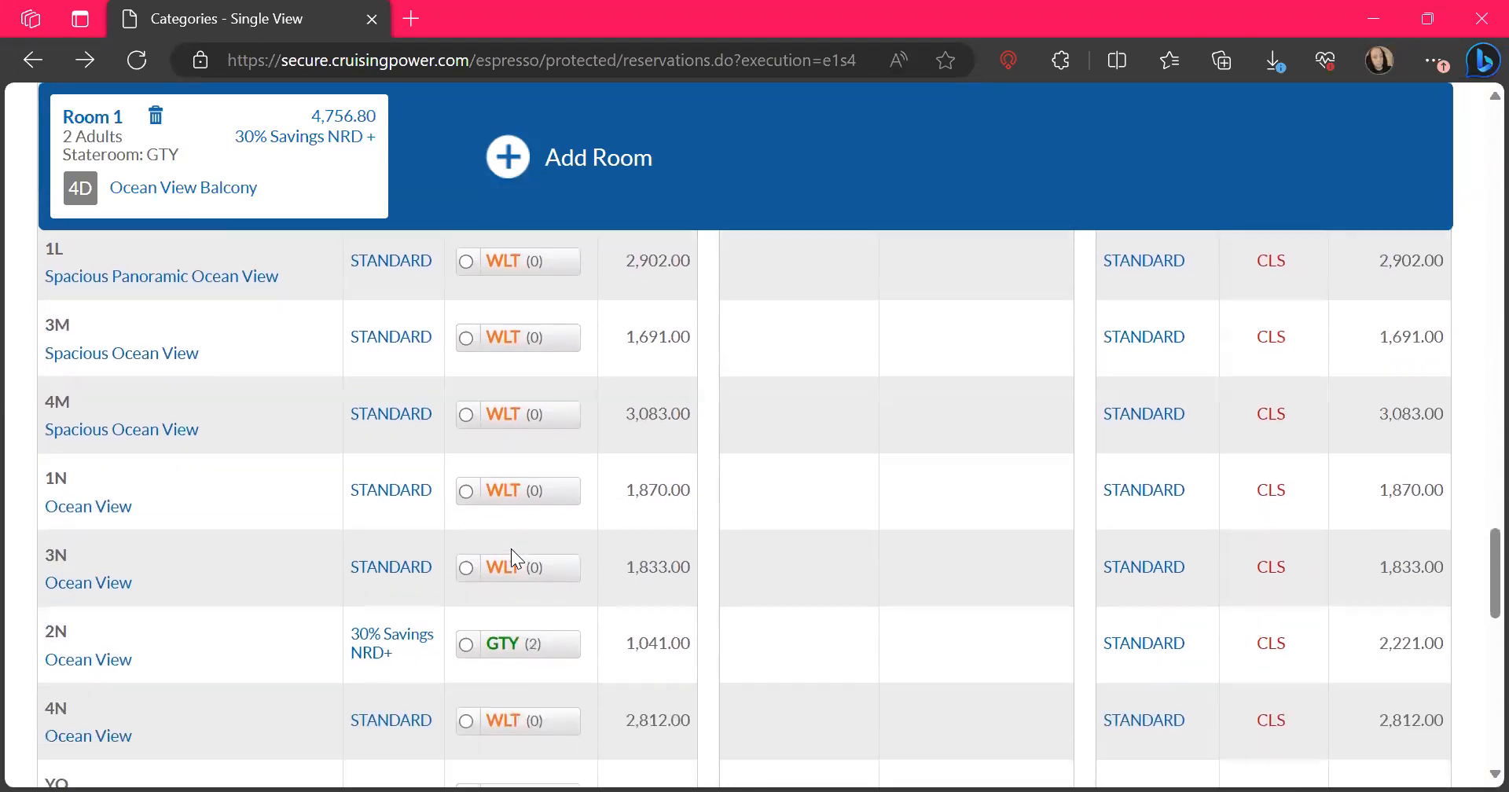
scroll(511, 548, "down", 15)
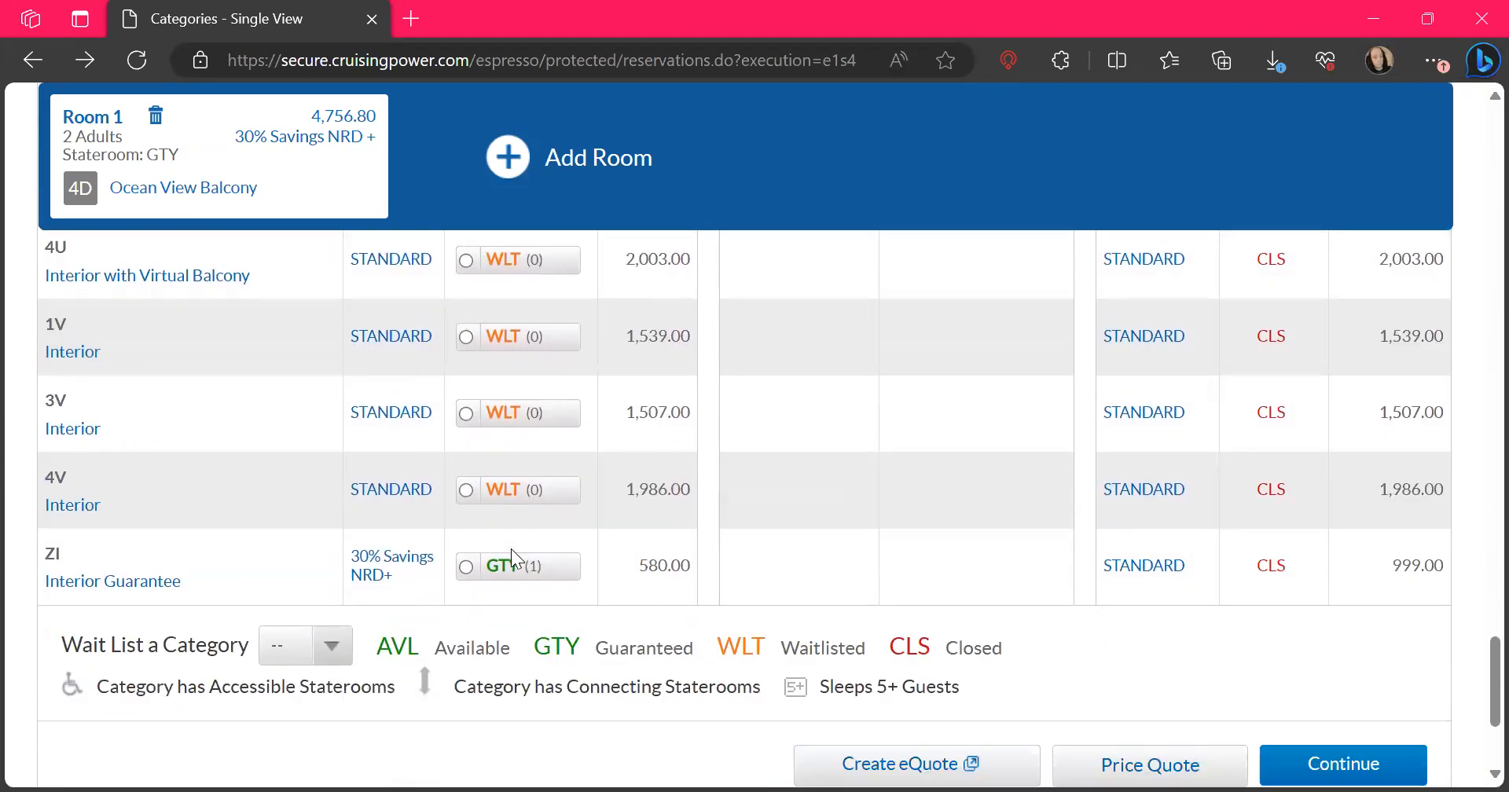
scroll(511, 549, "down", 1)
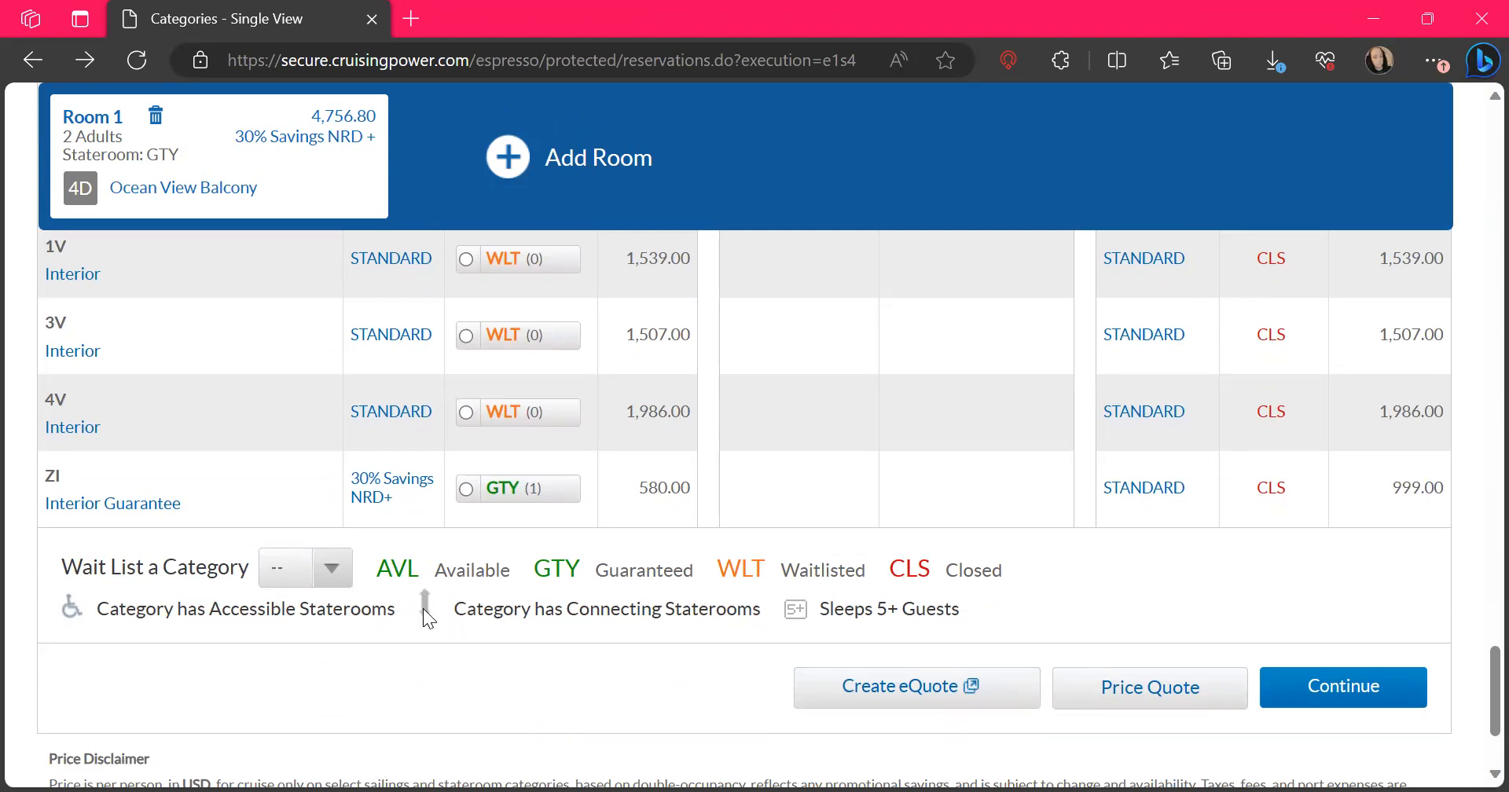
scroll(921, 489, "up", 5)
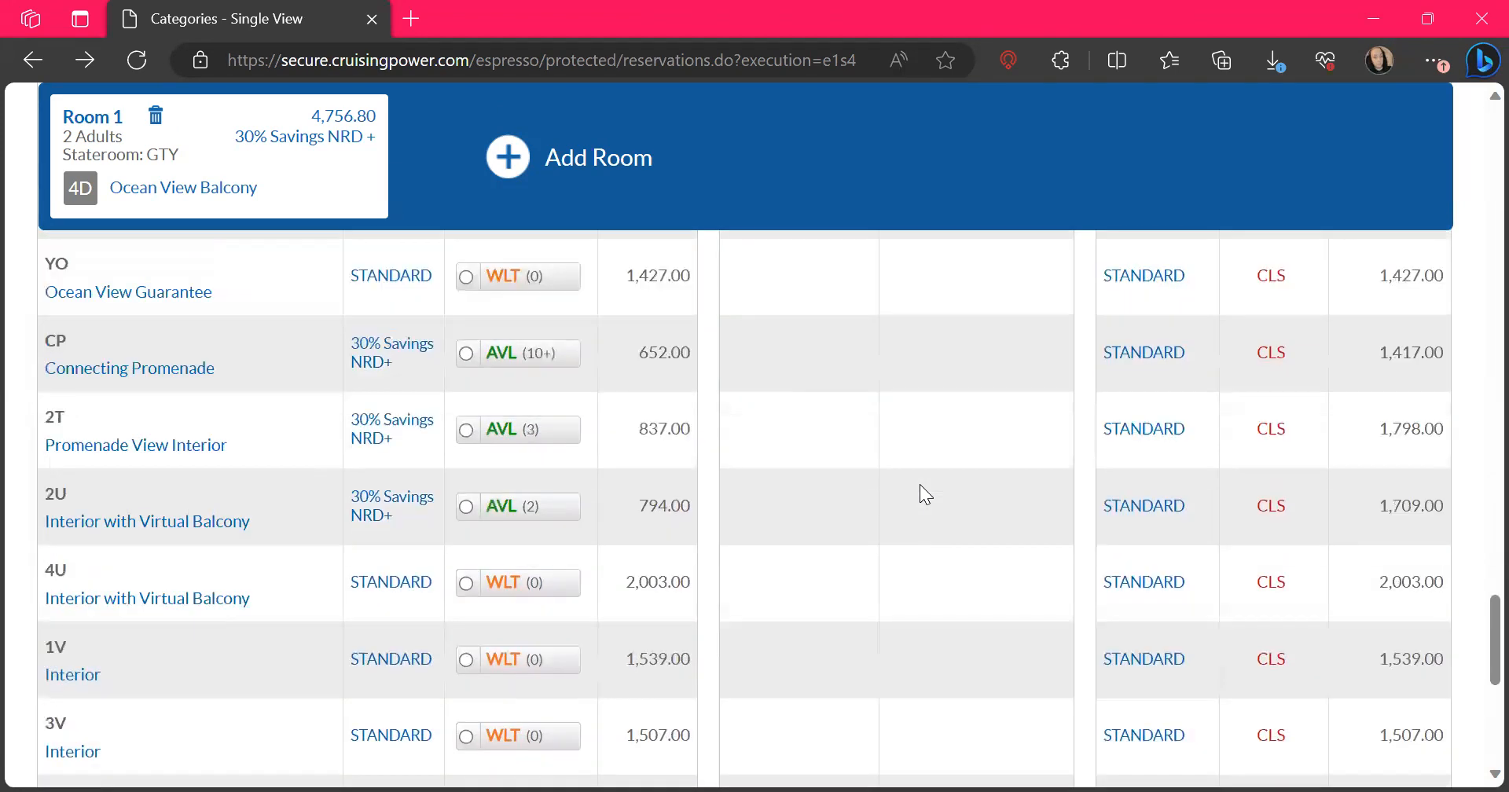
scroll(920, 492, "up", 1)
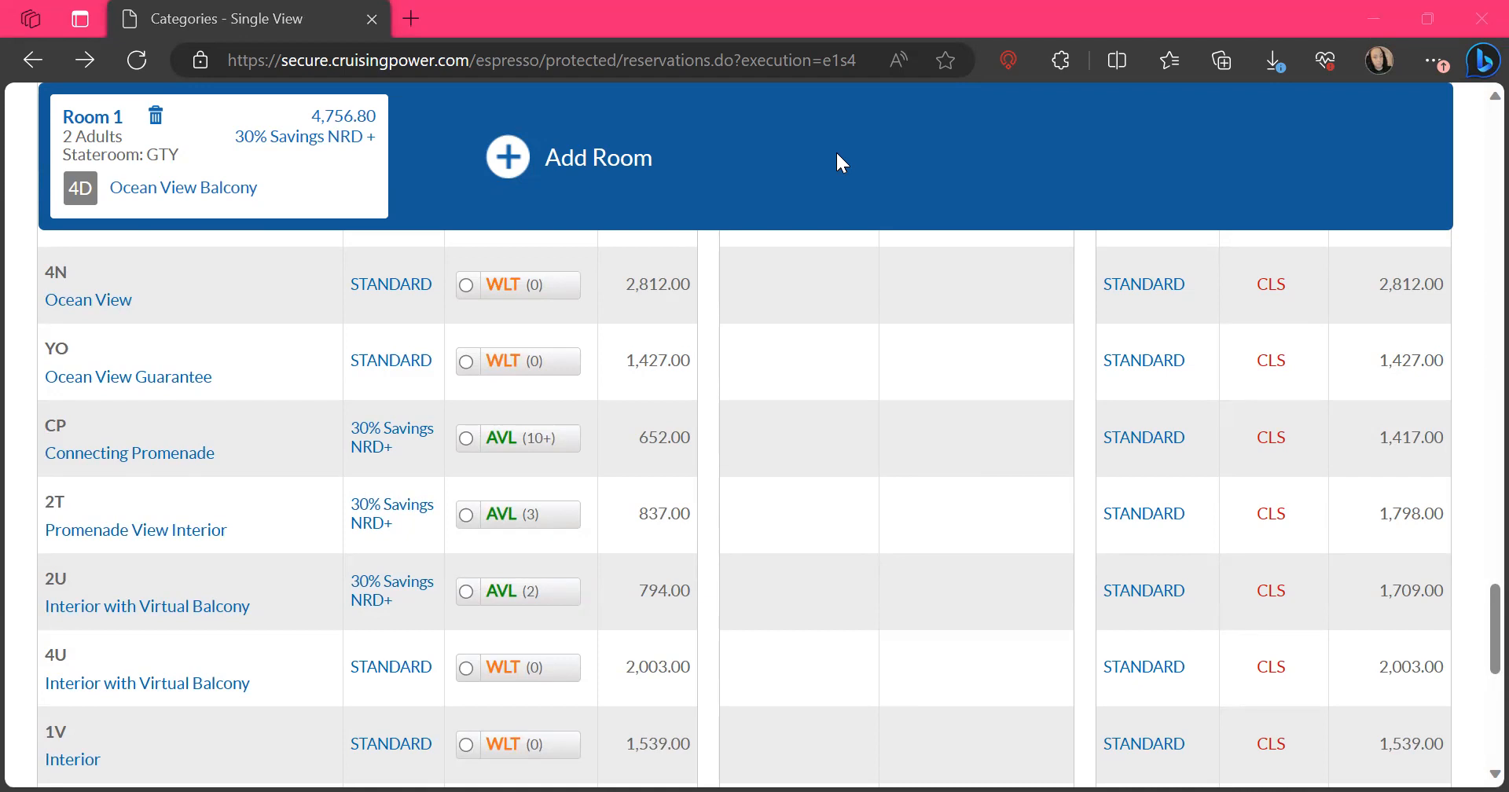
scroll(823, 373, "up", 6)
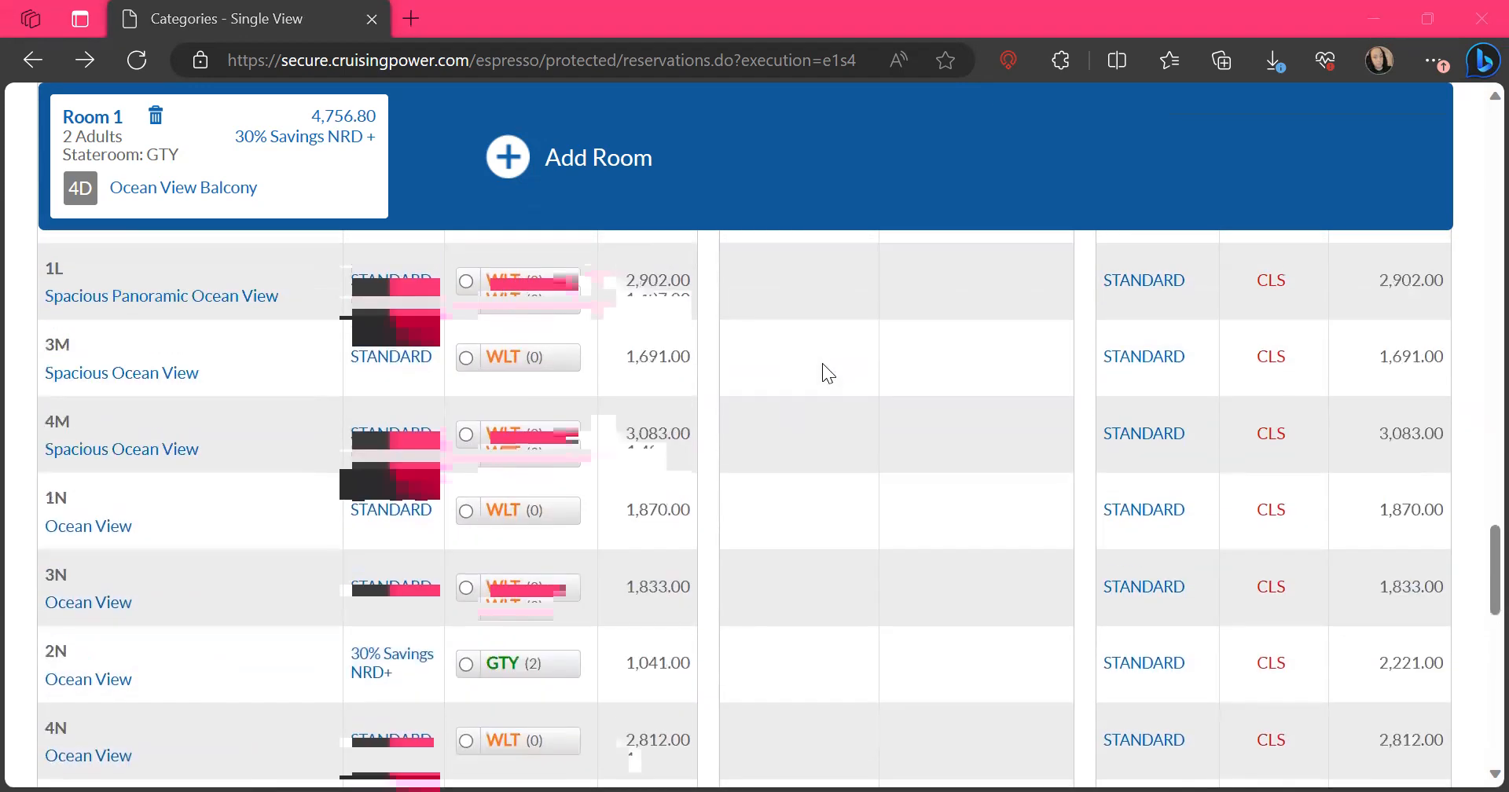
scroll(823, 364, "up", 11)
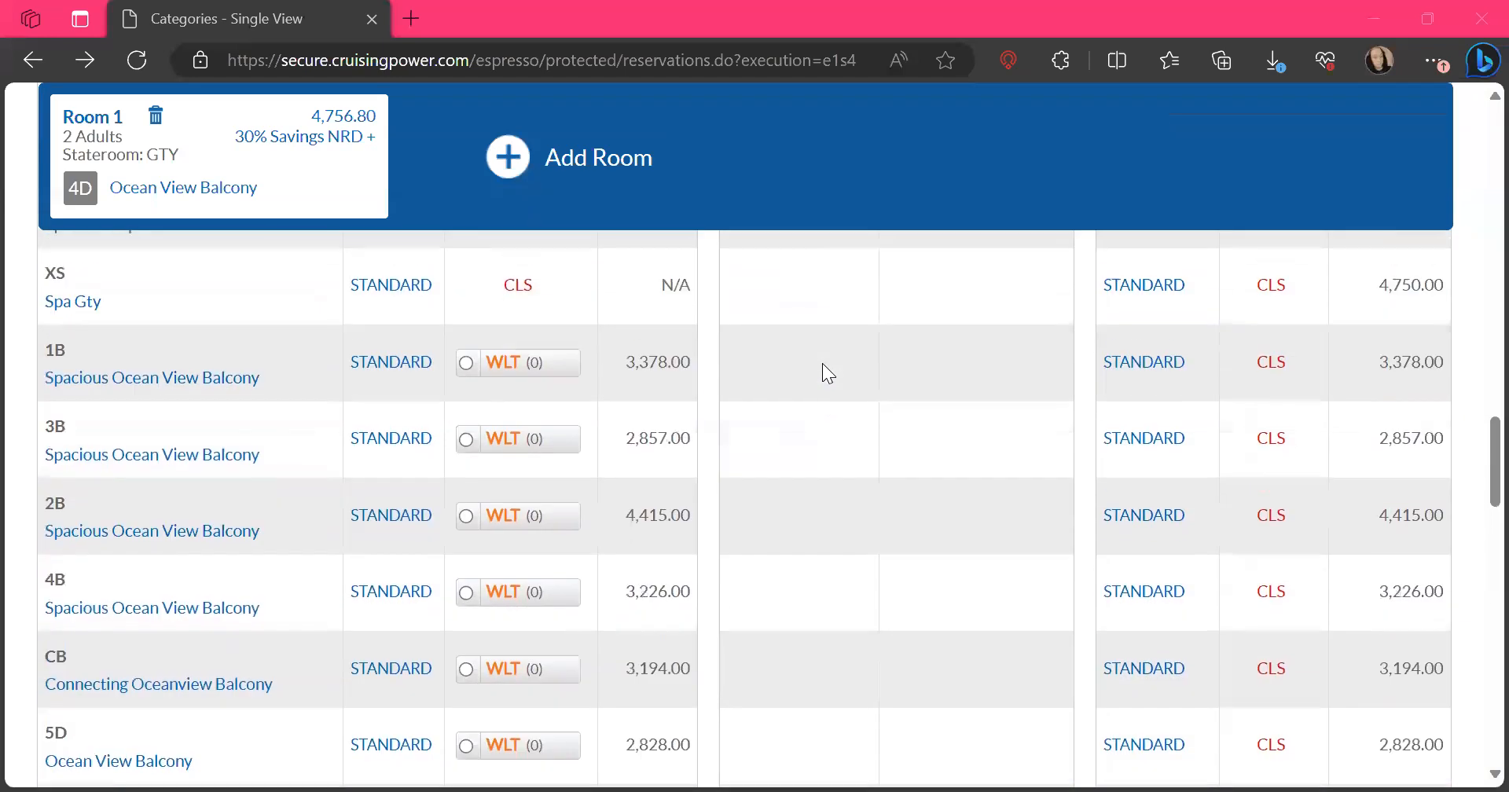
scroll(822, 363, "up", 9)
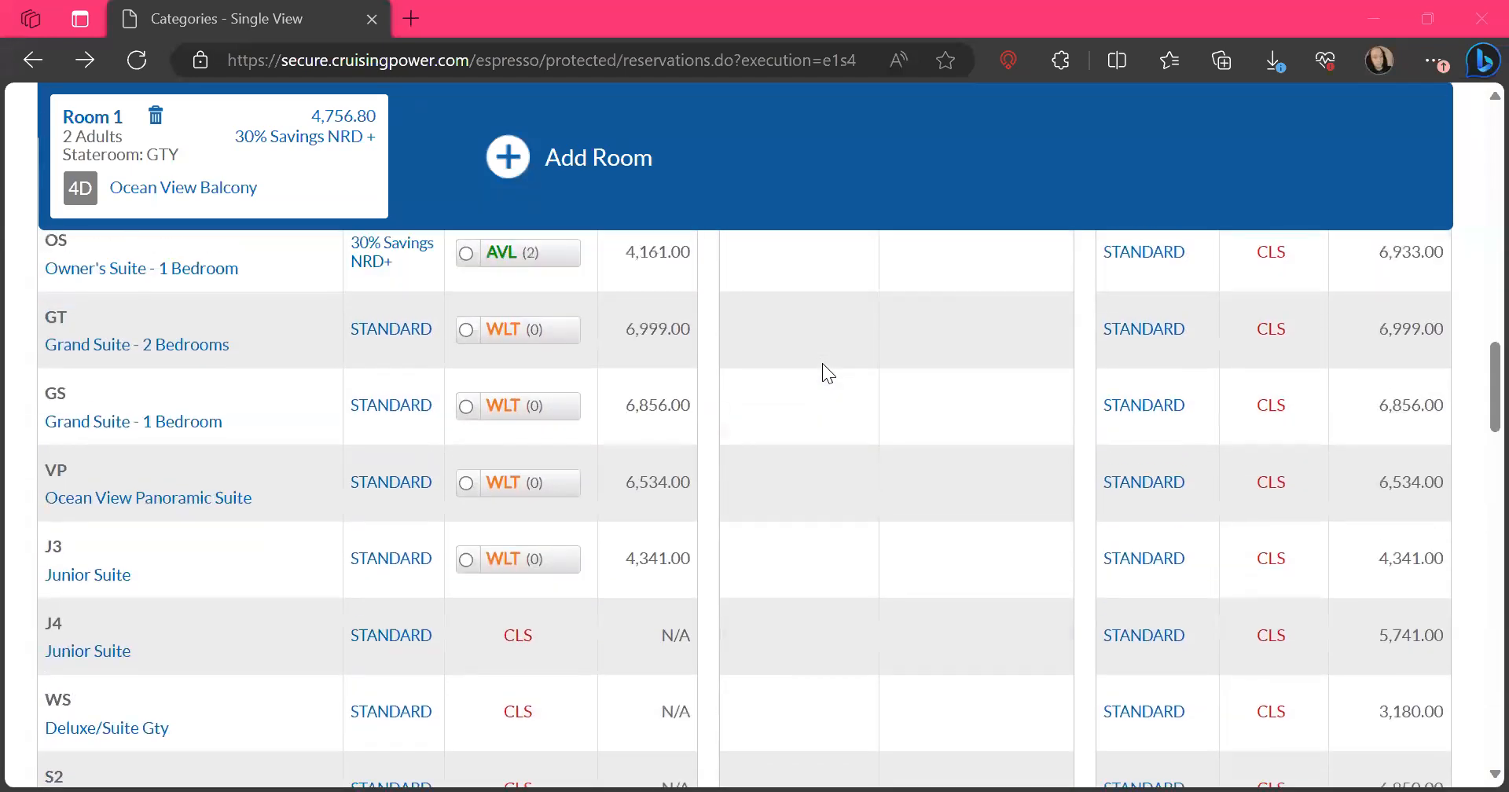
Review the individual rates and room statuses of the remaining ocean view and interior categories through to the end of the list
scroll(822, 363, "up", 3)
scroll(822, 364, "down", 14)
scroll(822, 363, "down", 15)
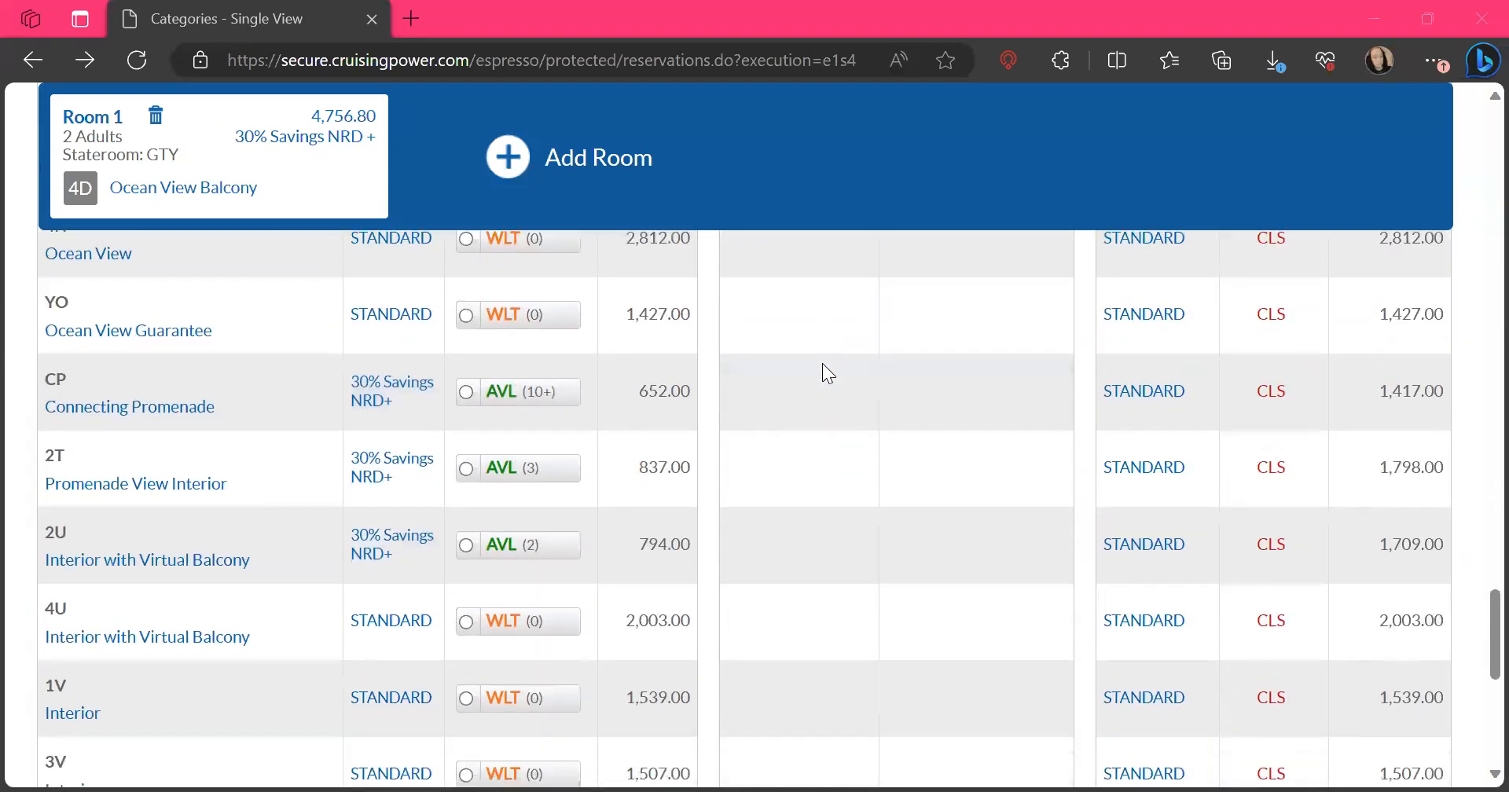
scroll(823, 364, "down", 4)
scroll(822, 364, "down", 1)
scroll(822, 363, "up", 5)
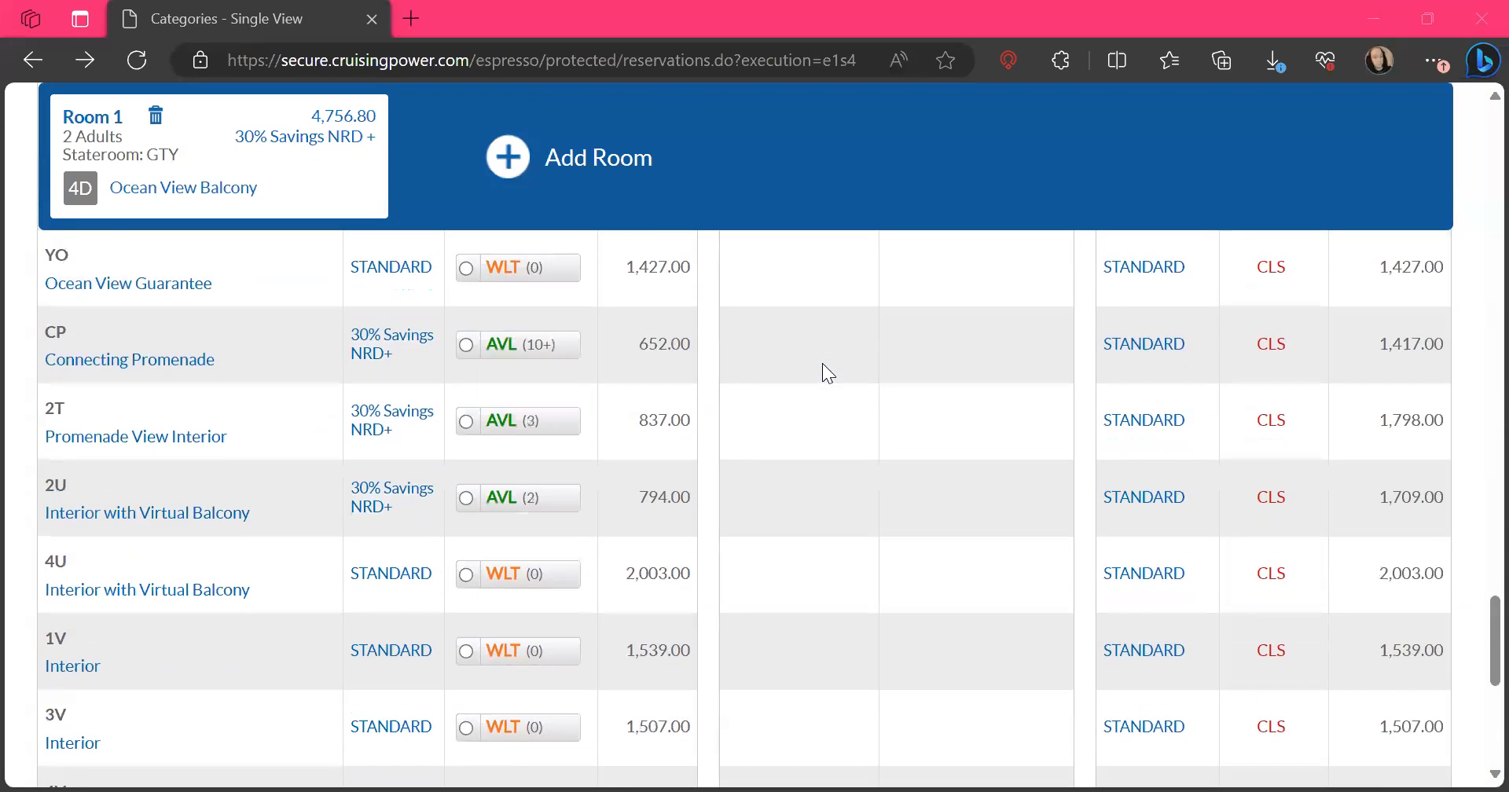
scroll(823, 363, "up", 3)
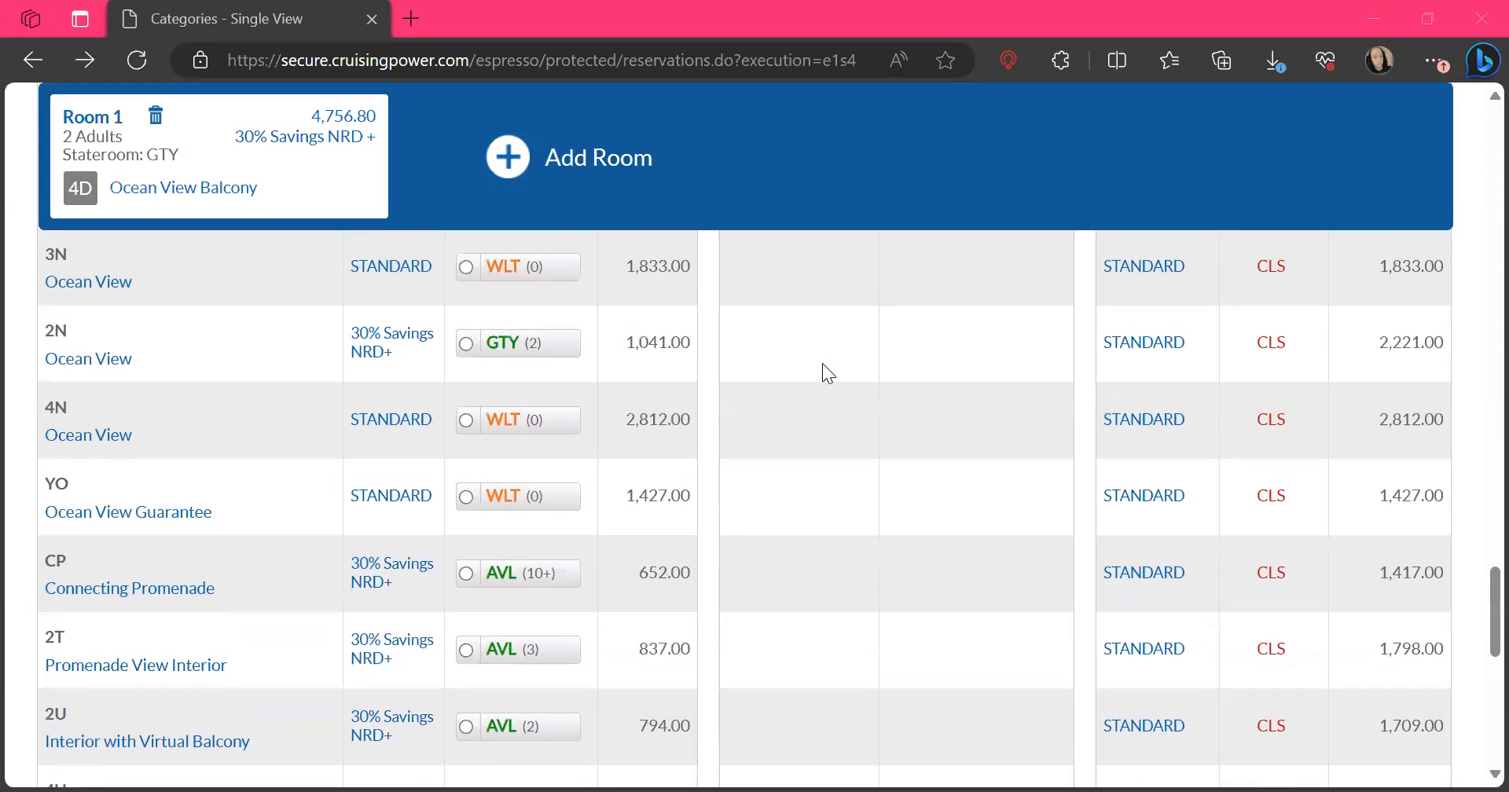
scroll(822, 363, "up", 3)
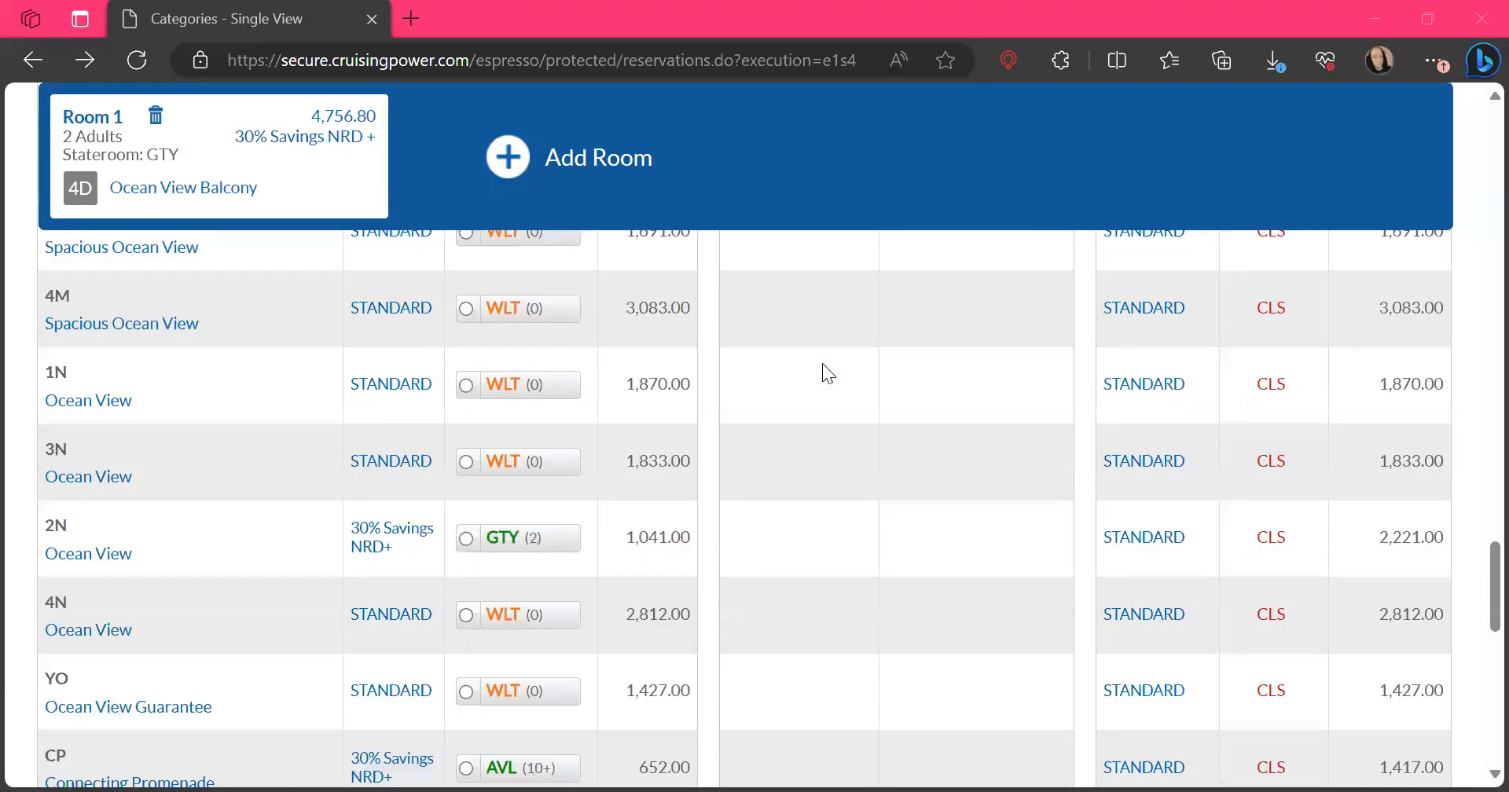
scroll(822, 364, "down", 8)
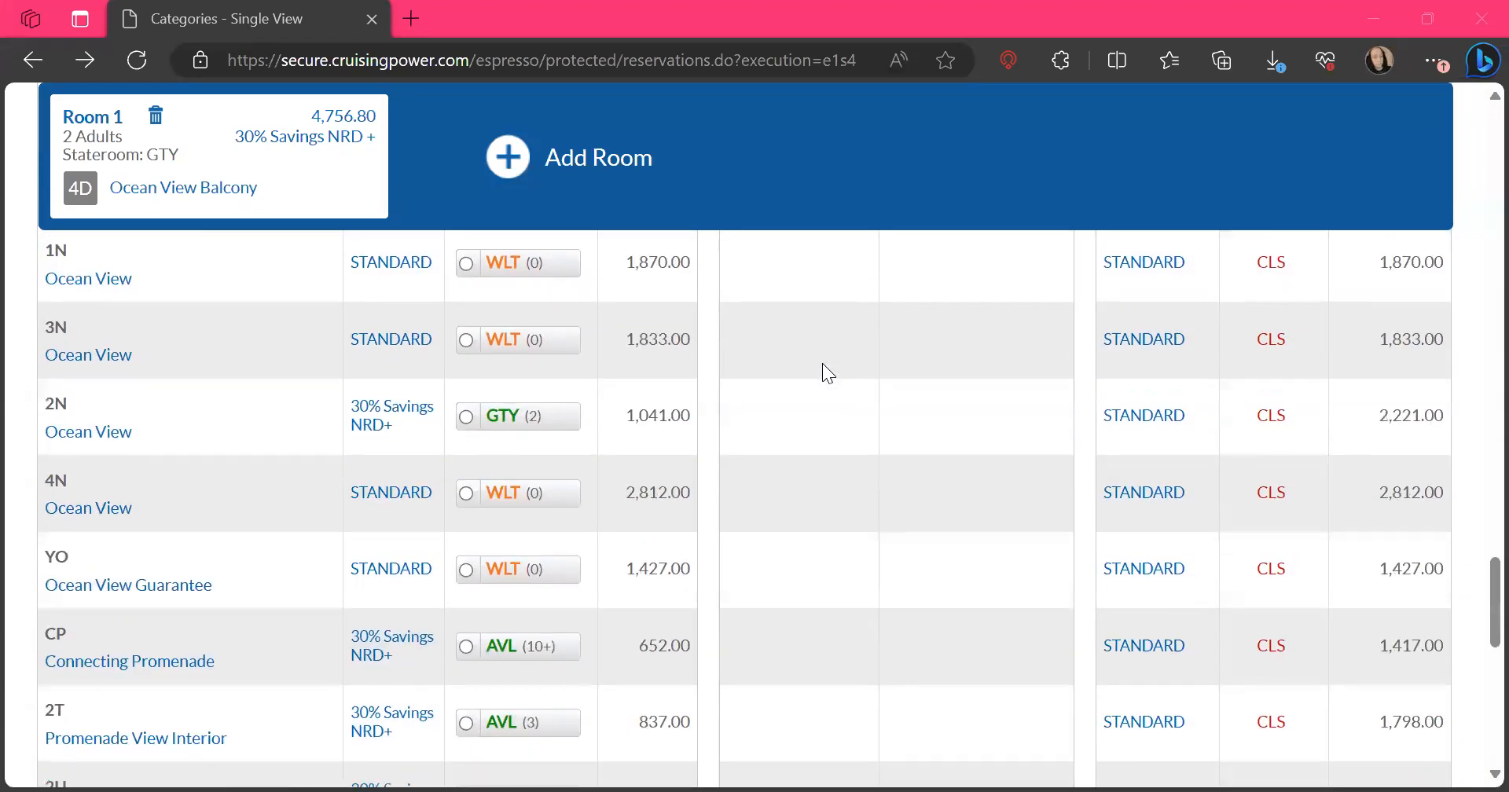
scroll(822, 363, "down", 5)
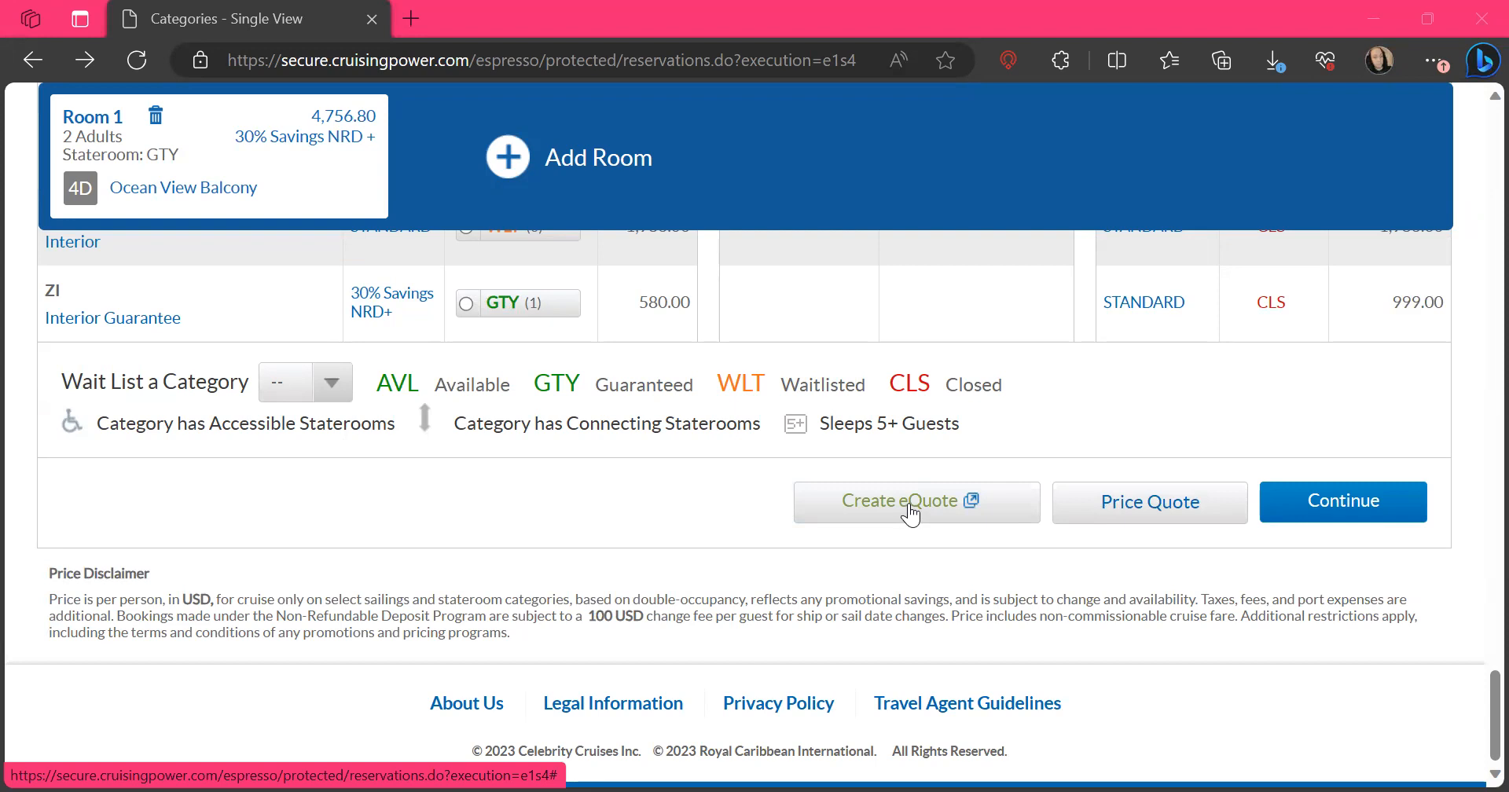
Open the price quote for the 4D Ocean View Balcony room and review its payment due dates and per-guest vacation charges
left_click(1130, 507)
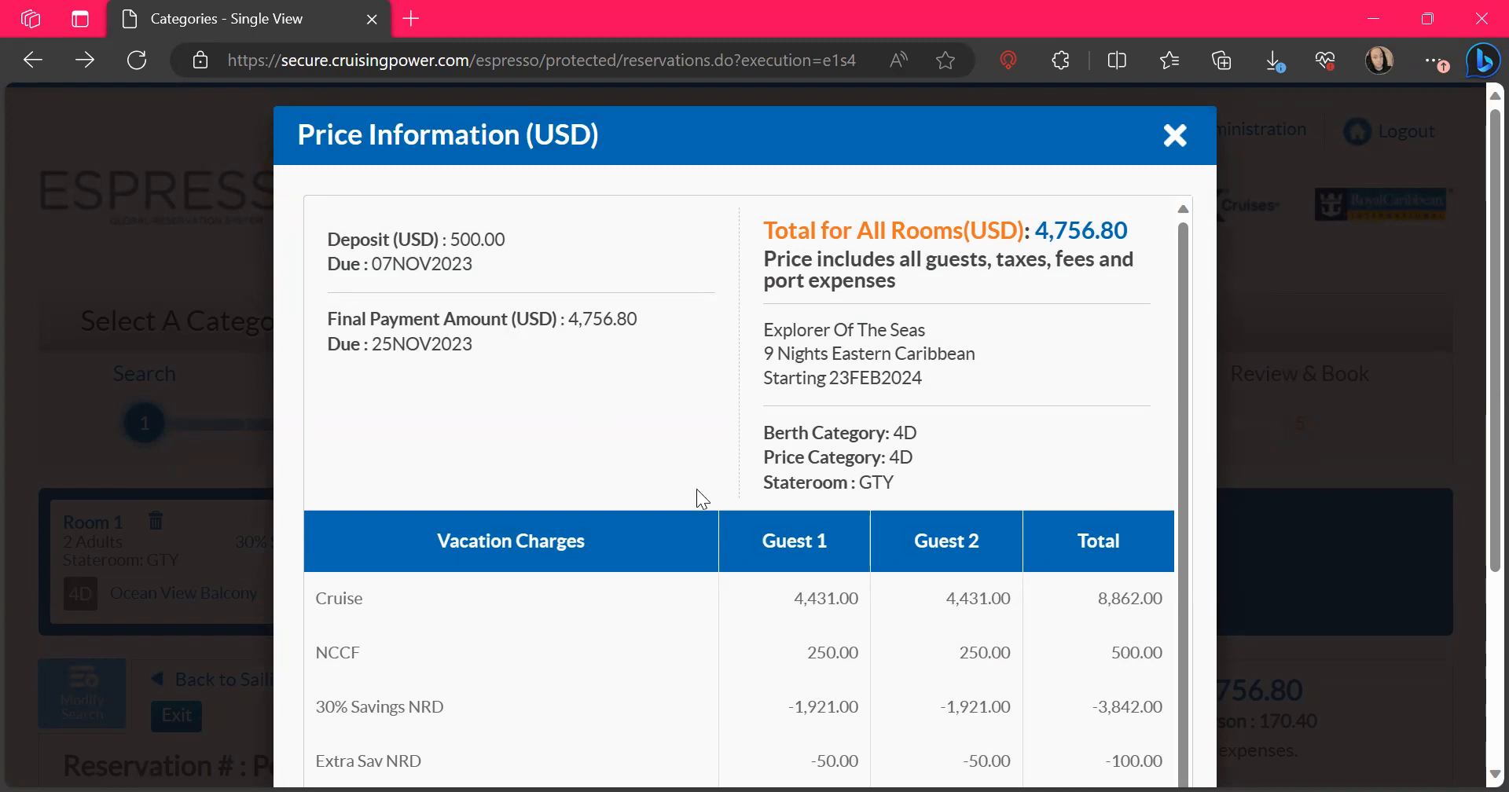
scroll(697, 489, "down", 2)
scroll(696, 489, "down", 4)
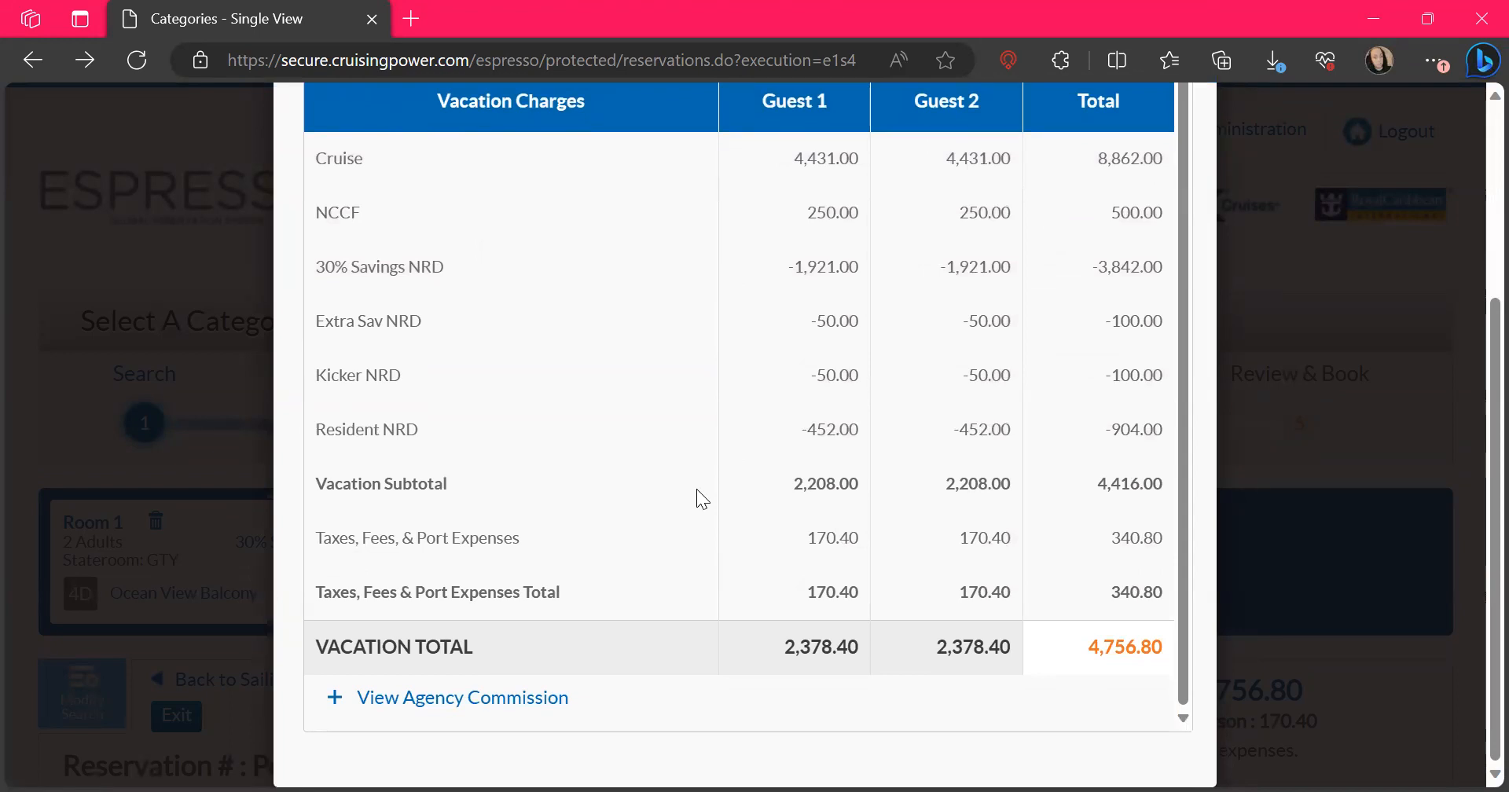
Expand the agency commission in the price quote, review the commission and net total, and collapse it again
left_click(421, 699)
scroll(803, 607, "down", 3)
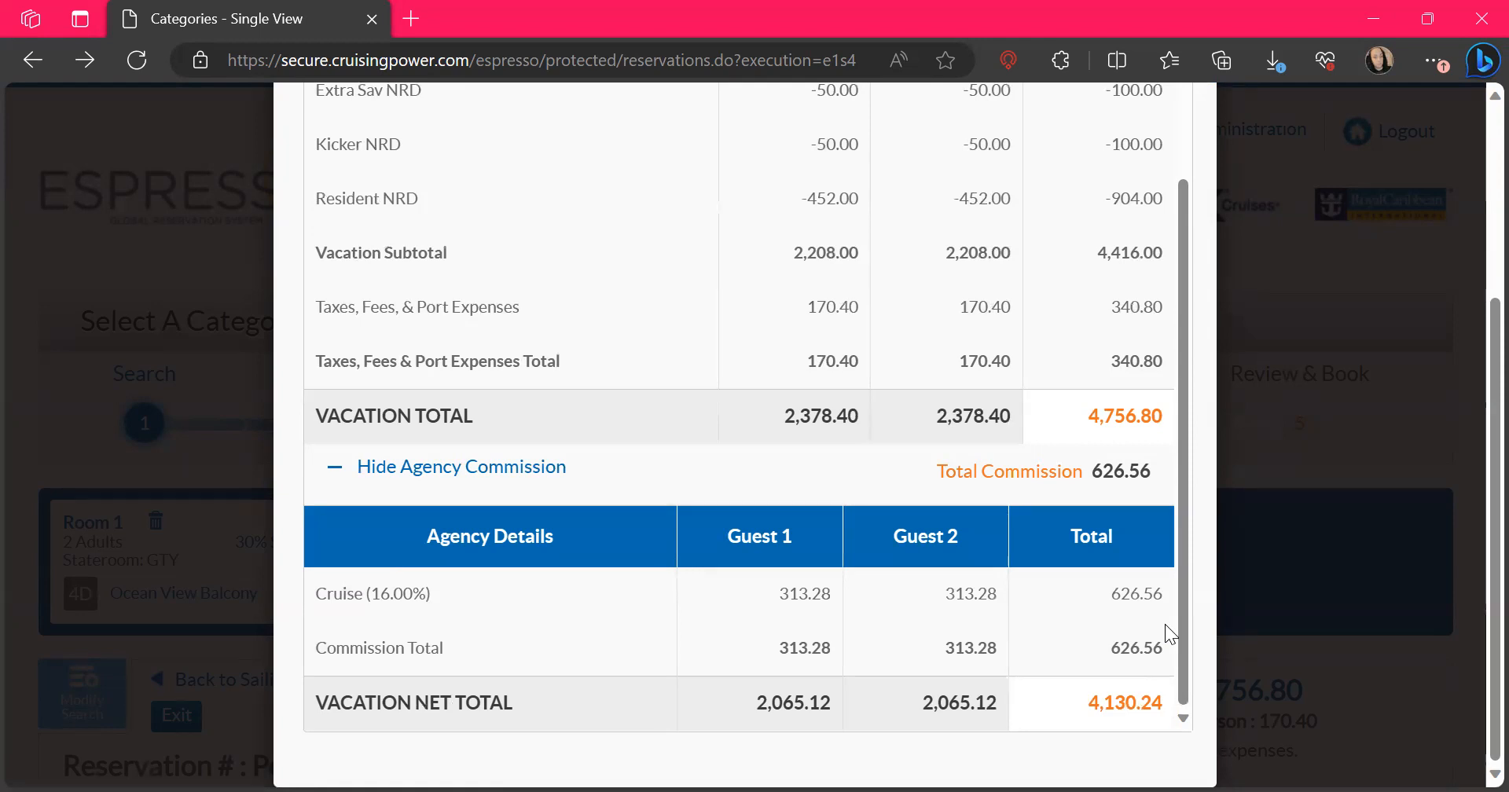
scroll(1165, 625, "up", 4)
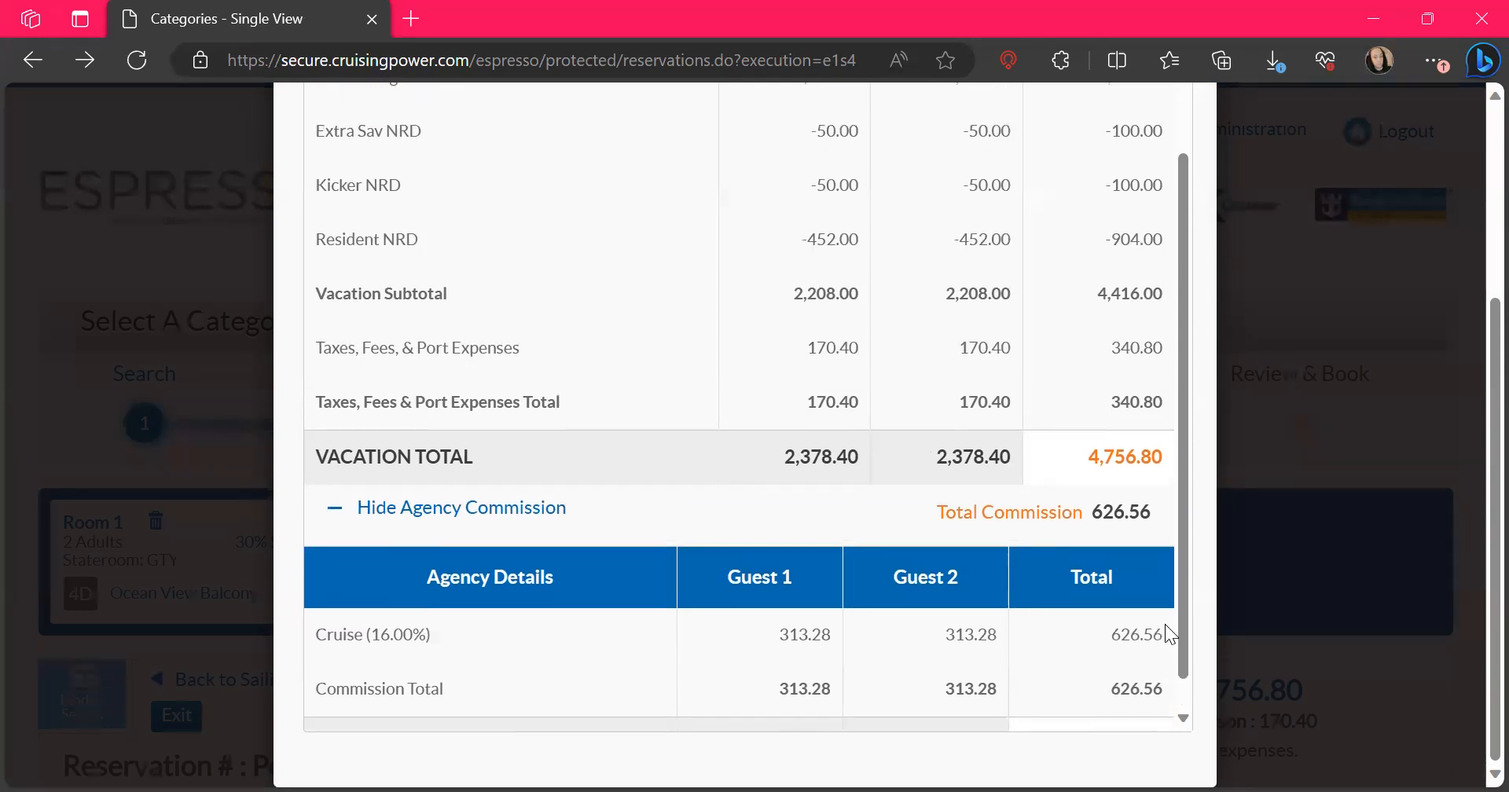
scroll(1165, 625, "down", 4)
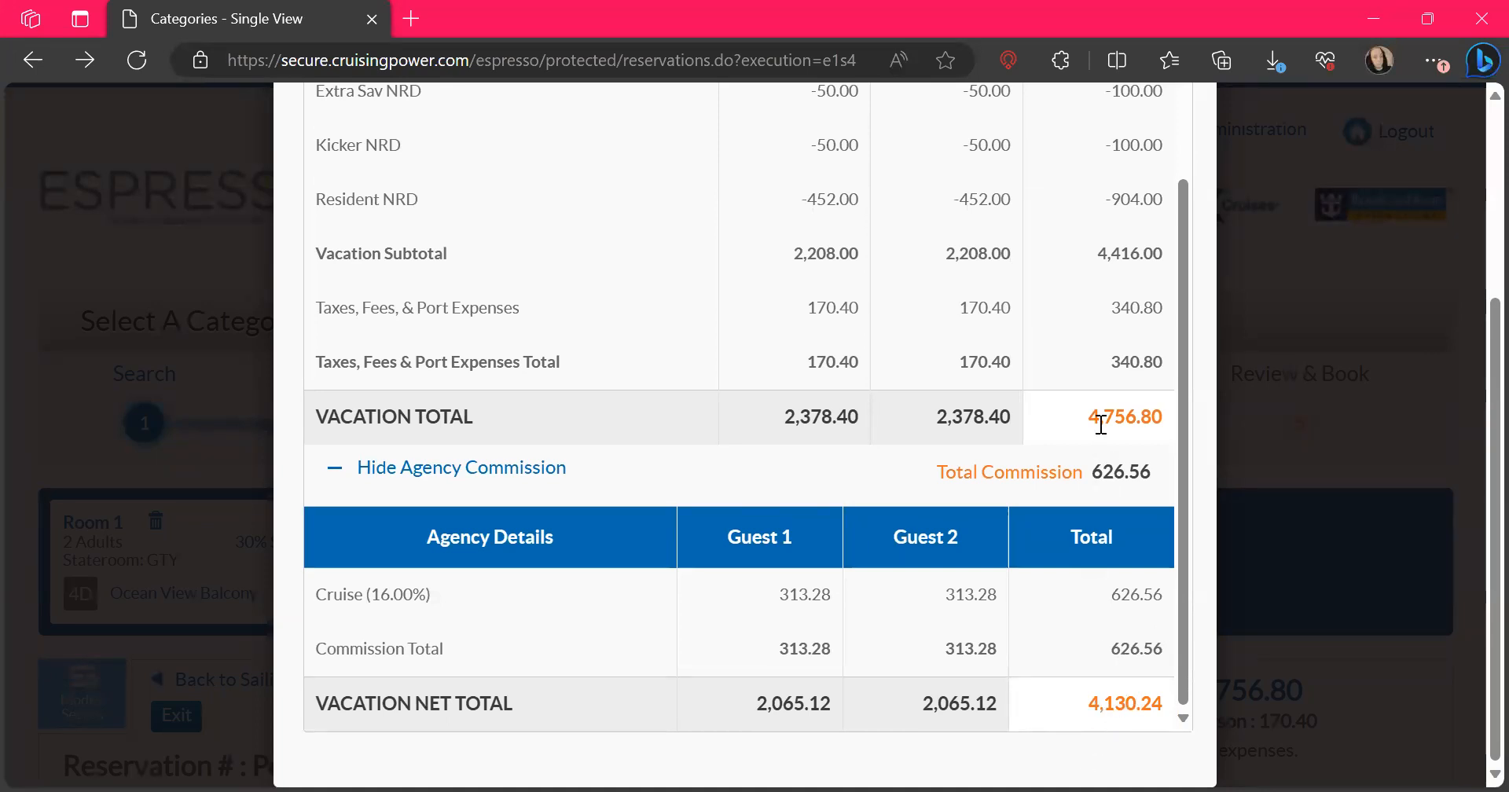
left_click(334, 470)
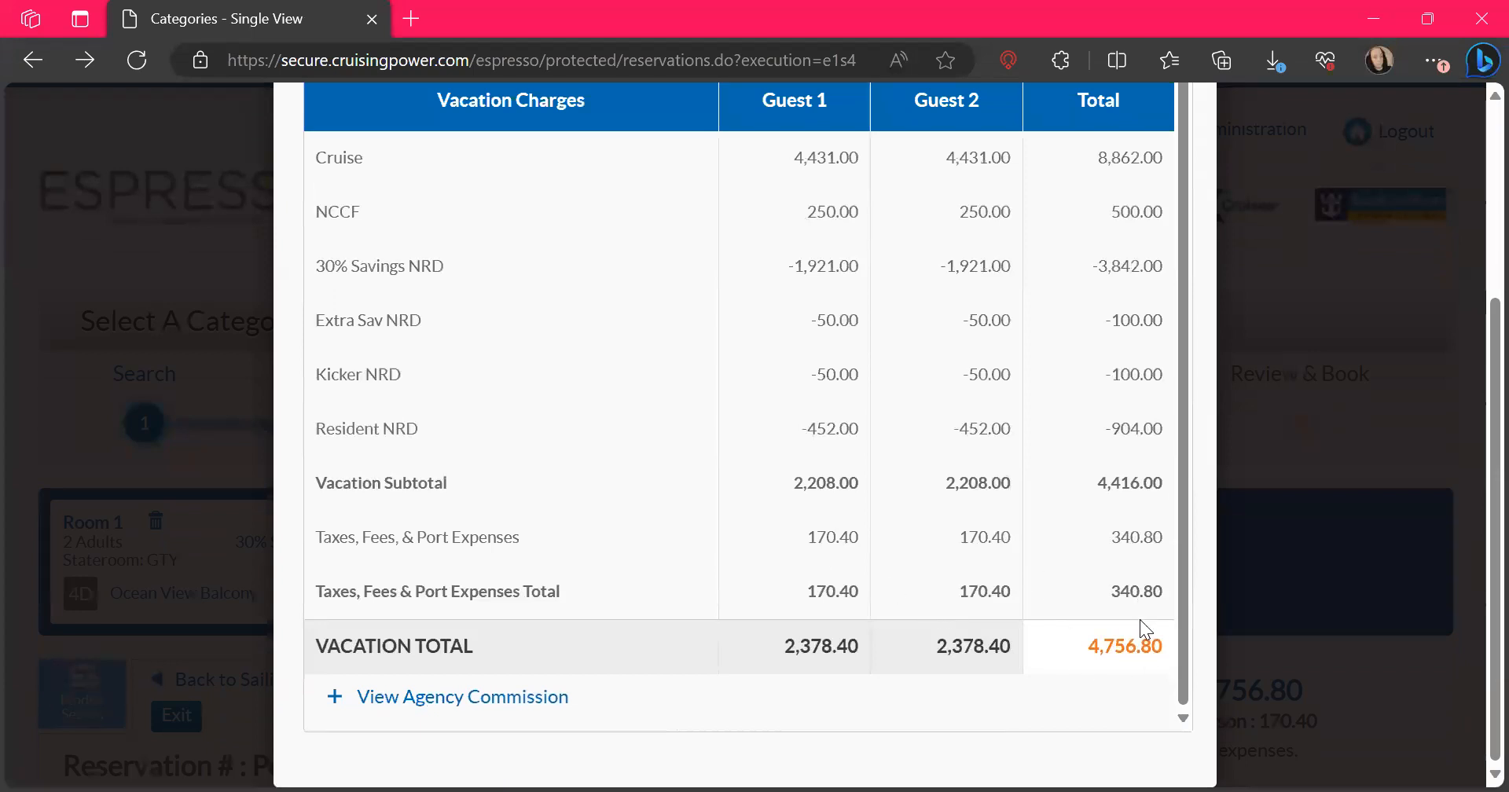
scroll(1140, 620, "up", 3)
scroll(1022, 339, "up", 5)
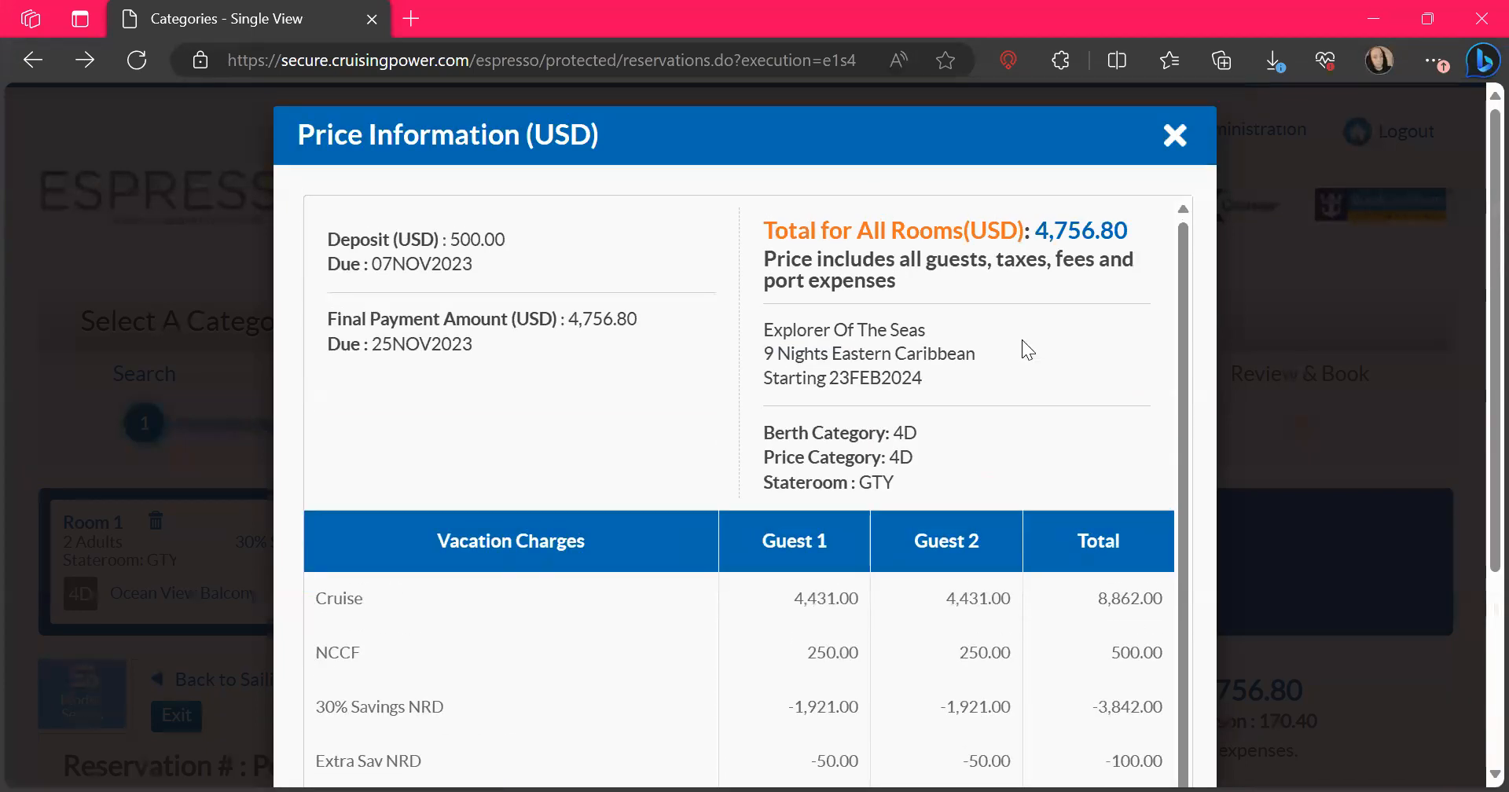
Close the price information and continue with the selected 4D category to the guest details
left_click(1172, 146)
scroll(1076, 677, "down", 3)
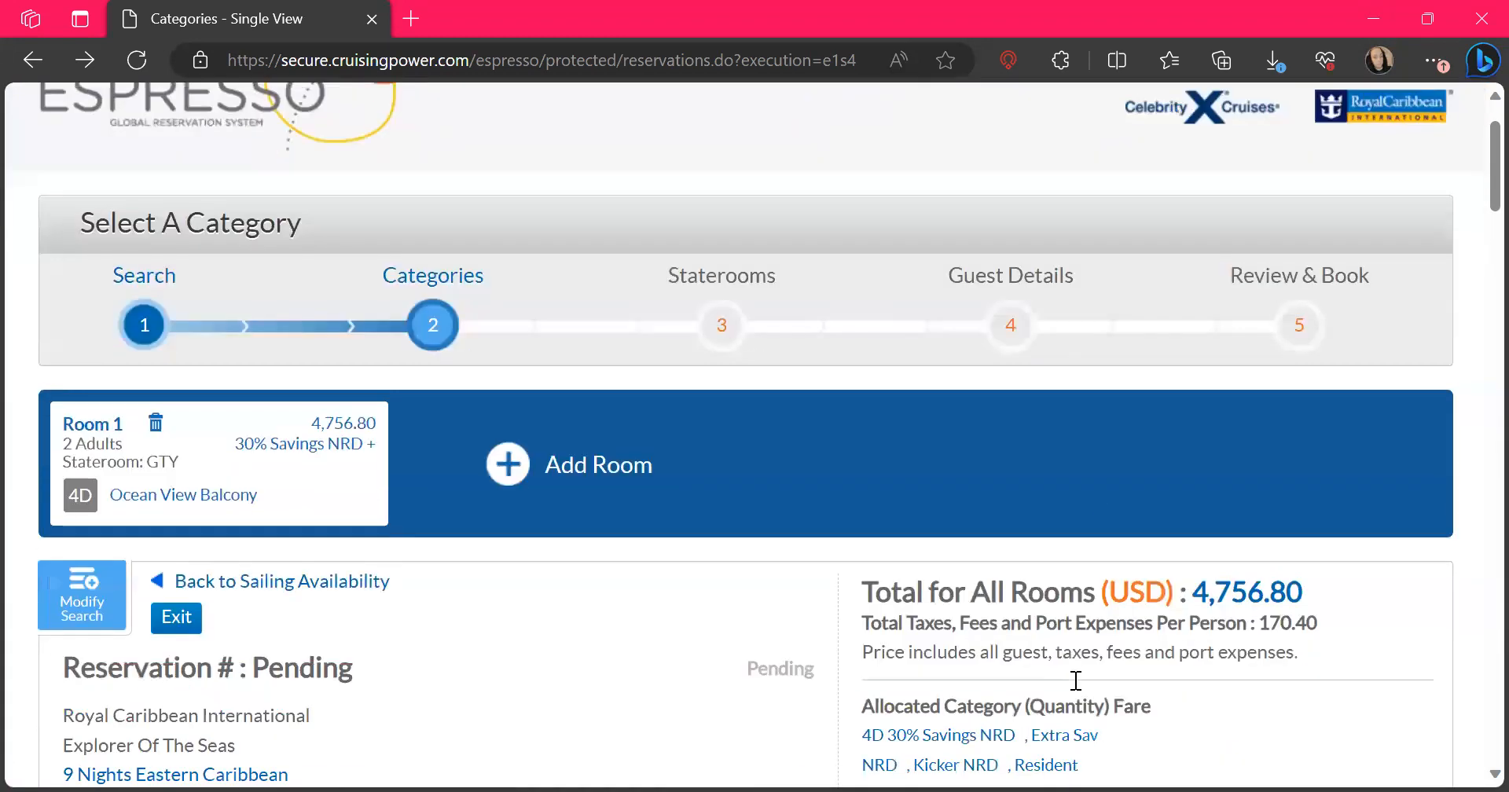
scroll(1076, 681, "down", 2)
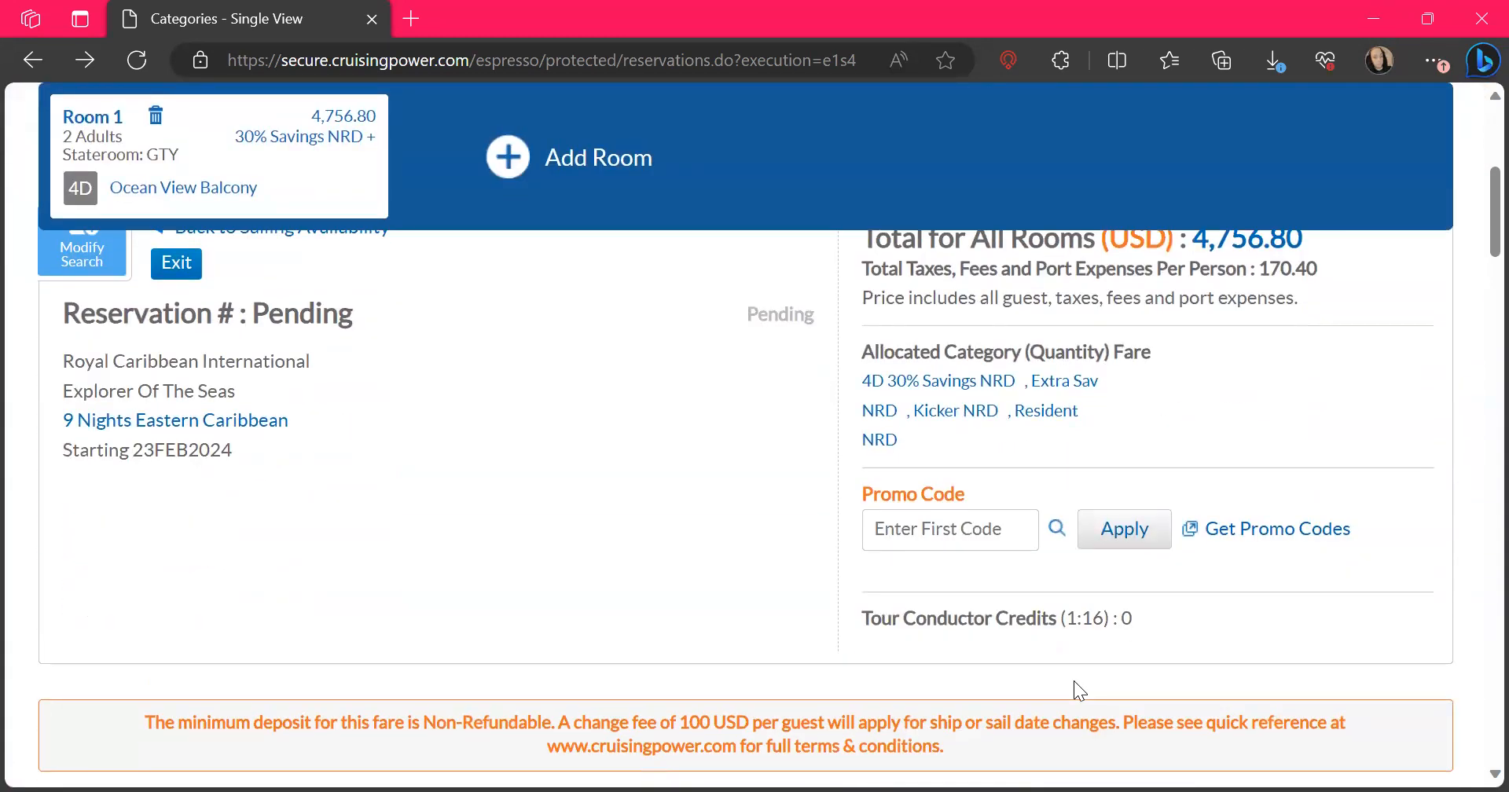
scroll(1074, 680, "down", 5)
scroll(1073, 681, "down", 15)
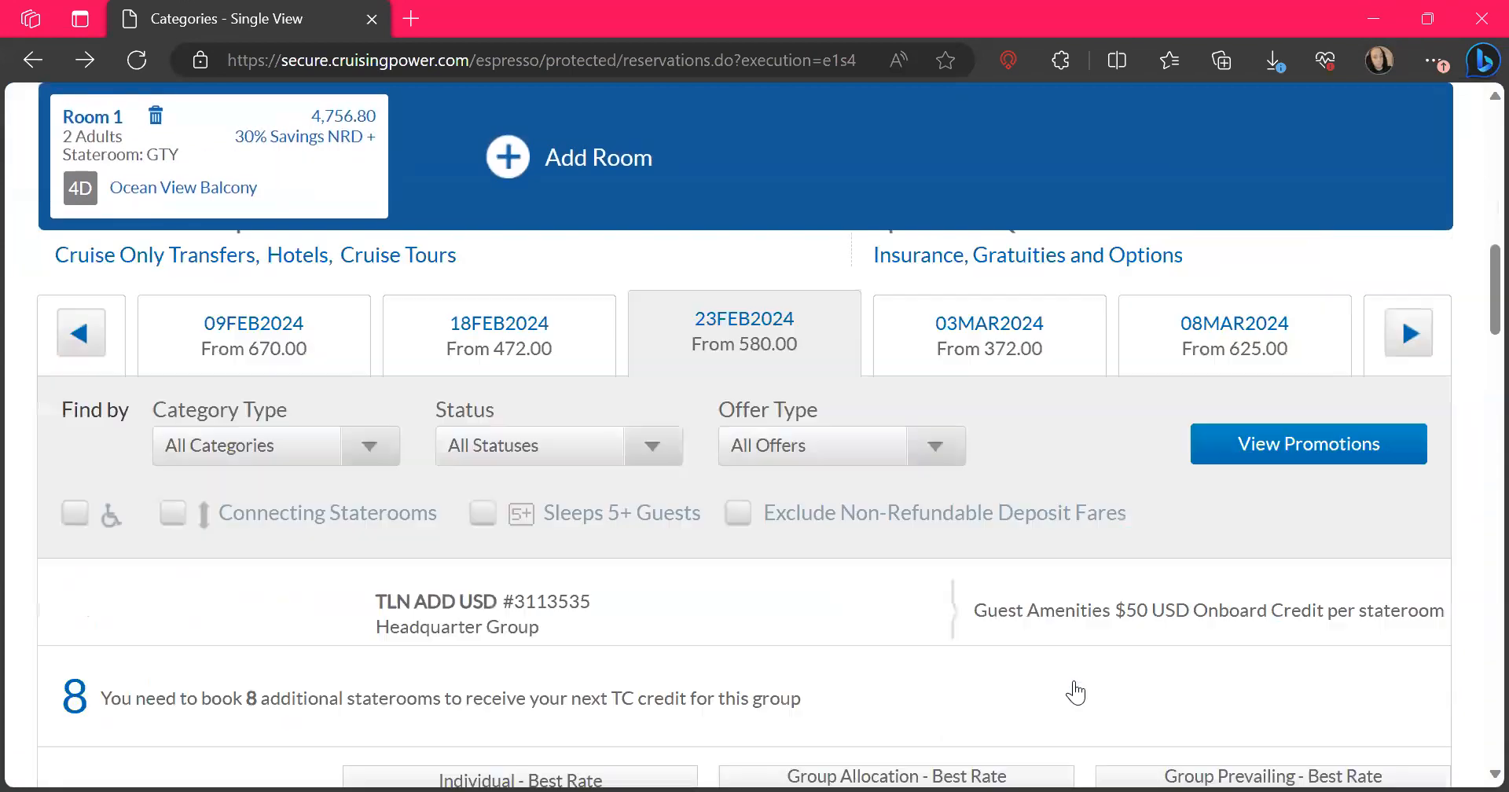
scroll(1074, 681, "down", 12)
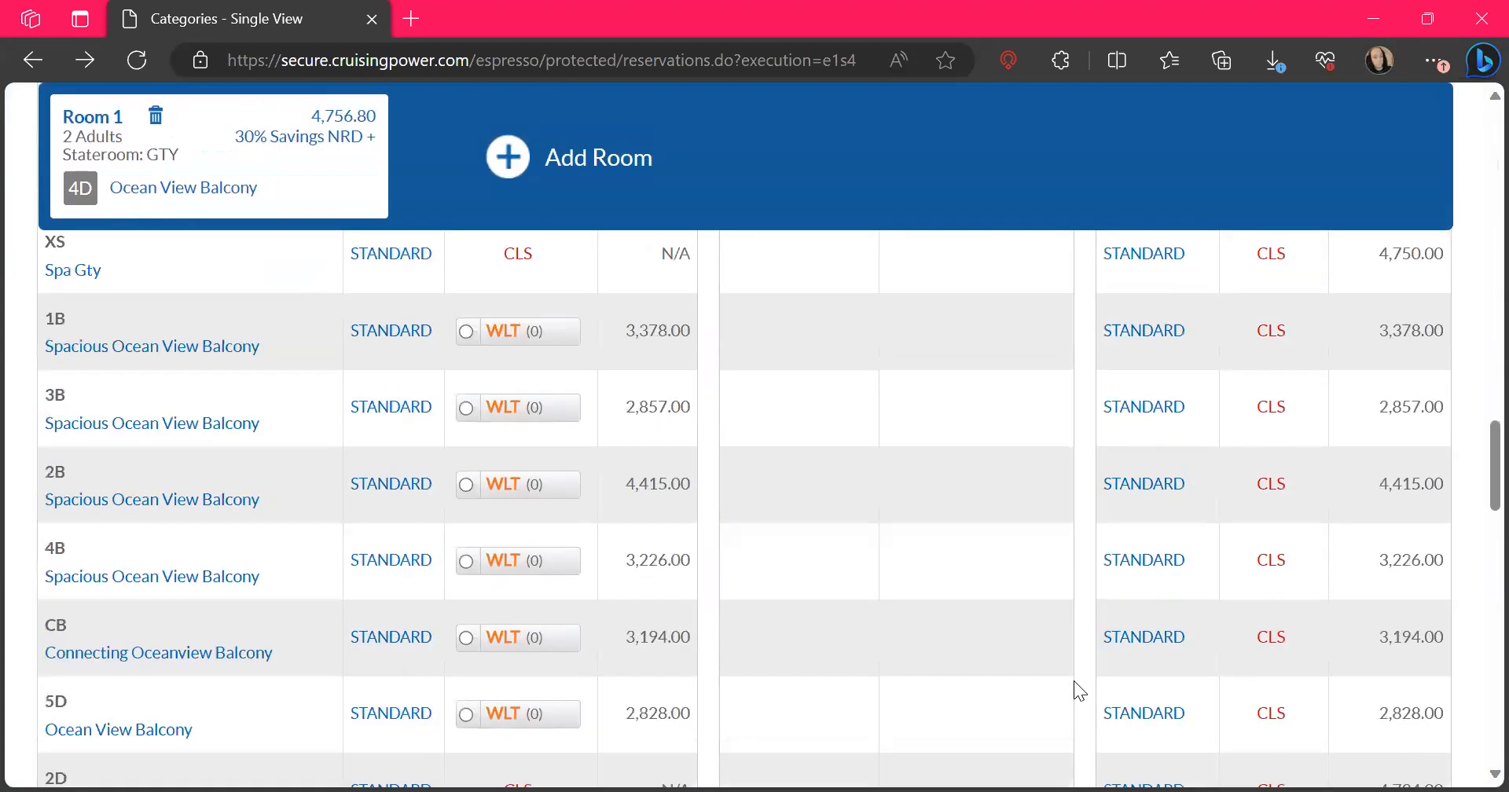
scroll(1074, 681, "down", 15)
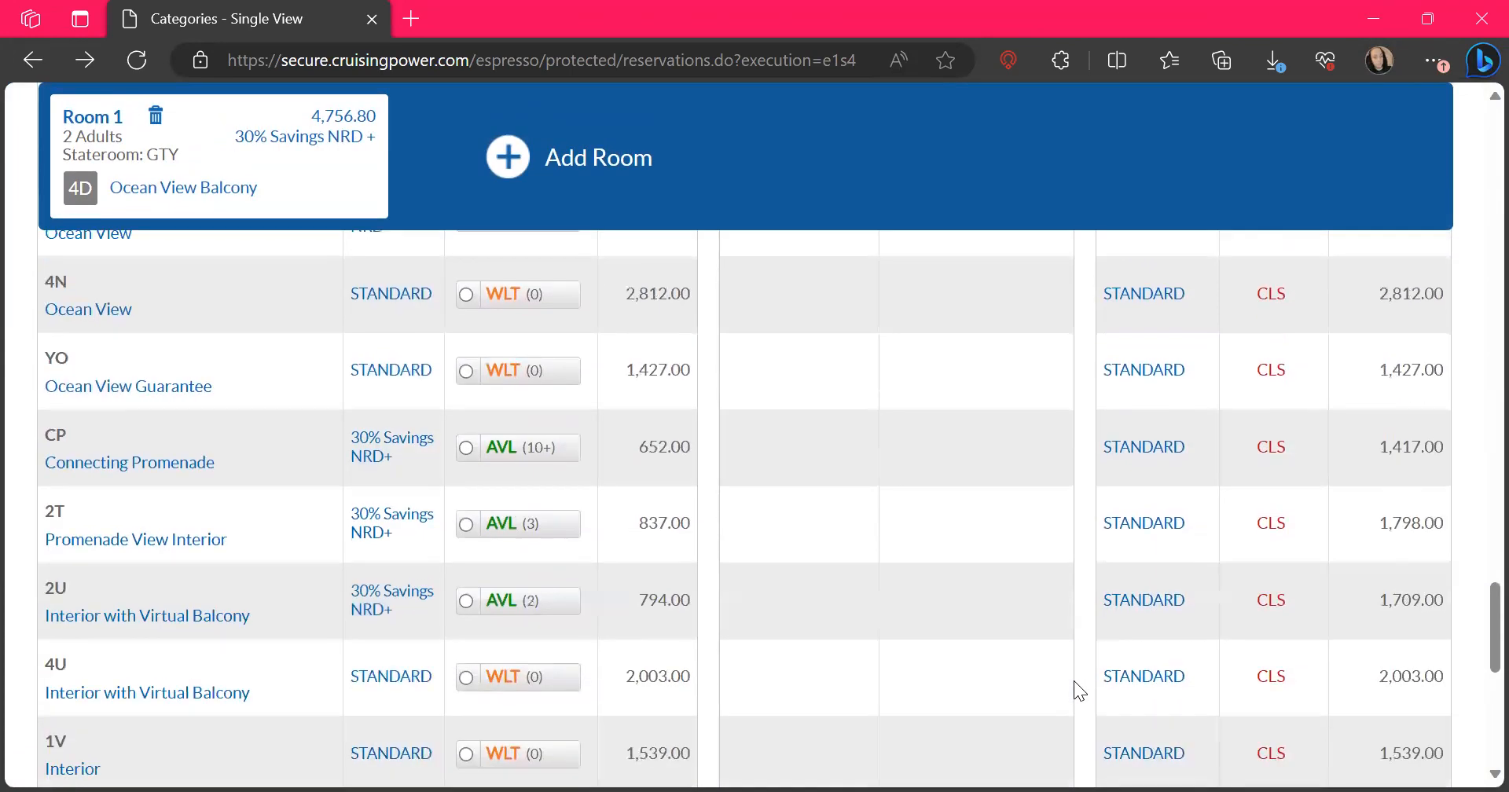
left_click(1335, 564)
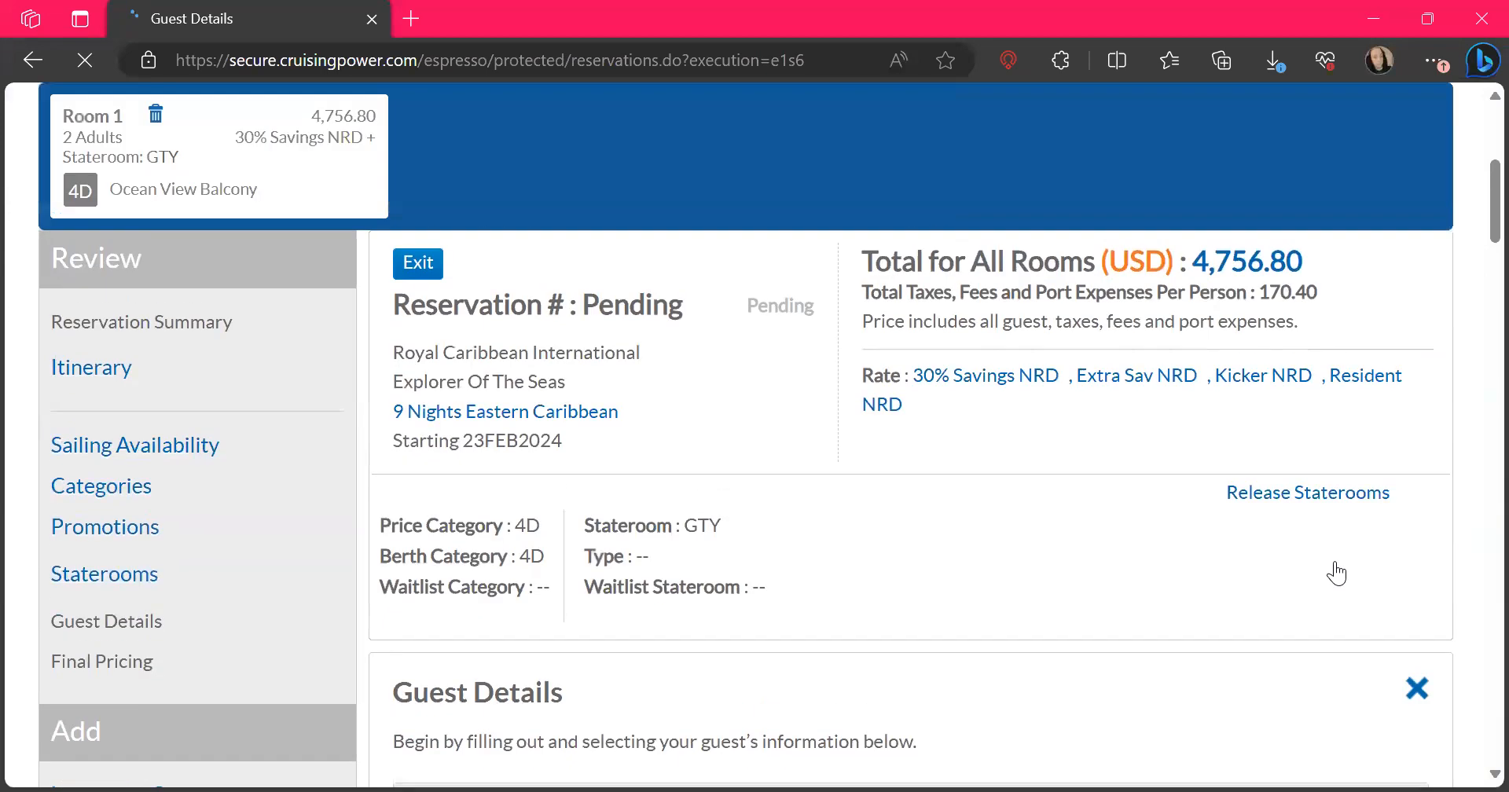
Fill in Guest 1's first, middle and last name from the saved personal info and enter the guest's date of birth
scroll(1338, 574, "down", 2)
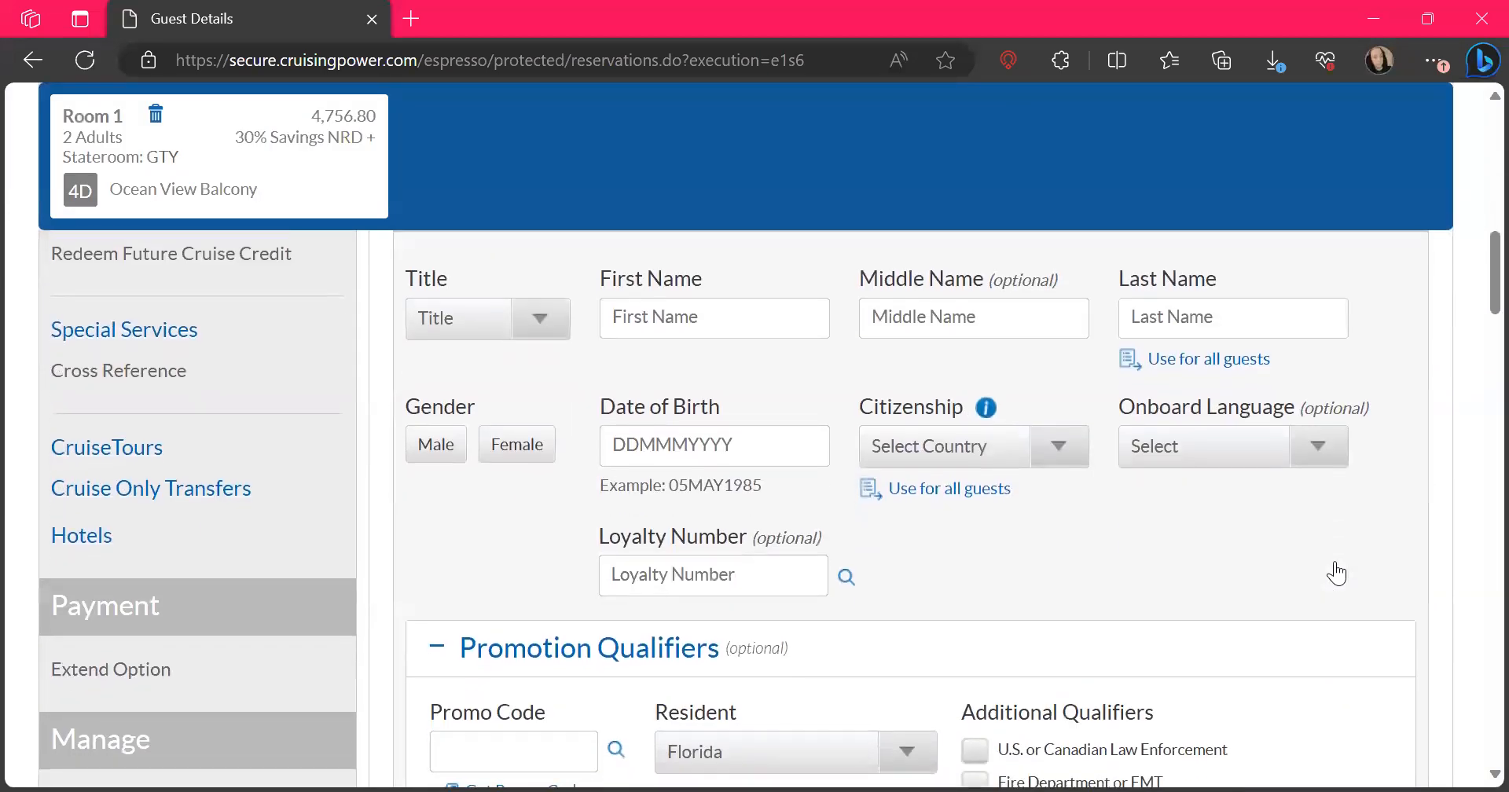
scroll(1338, 573, "up", 1)
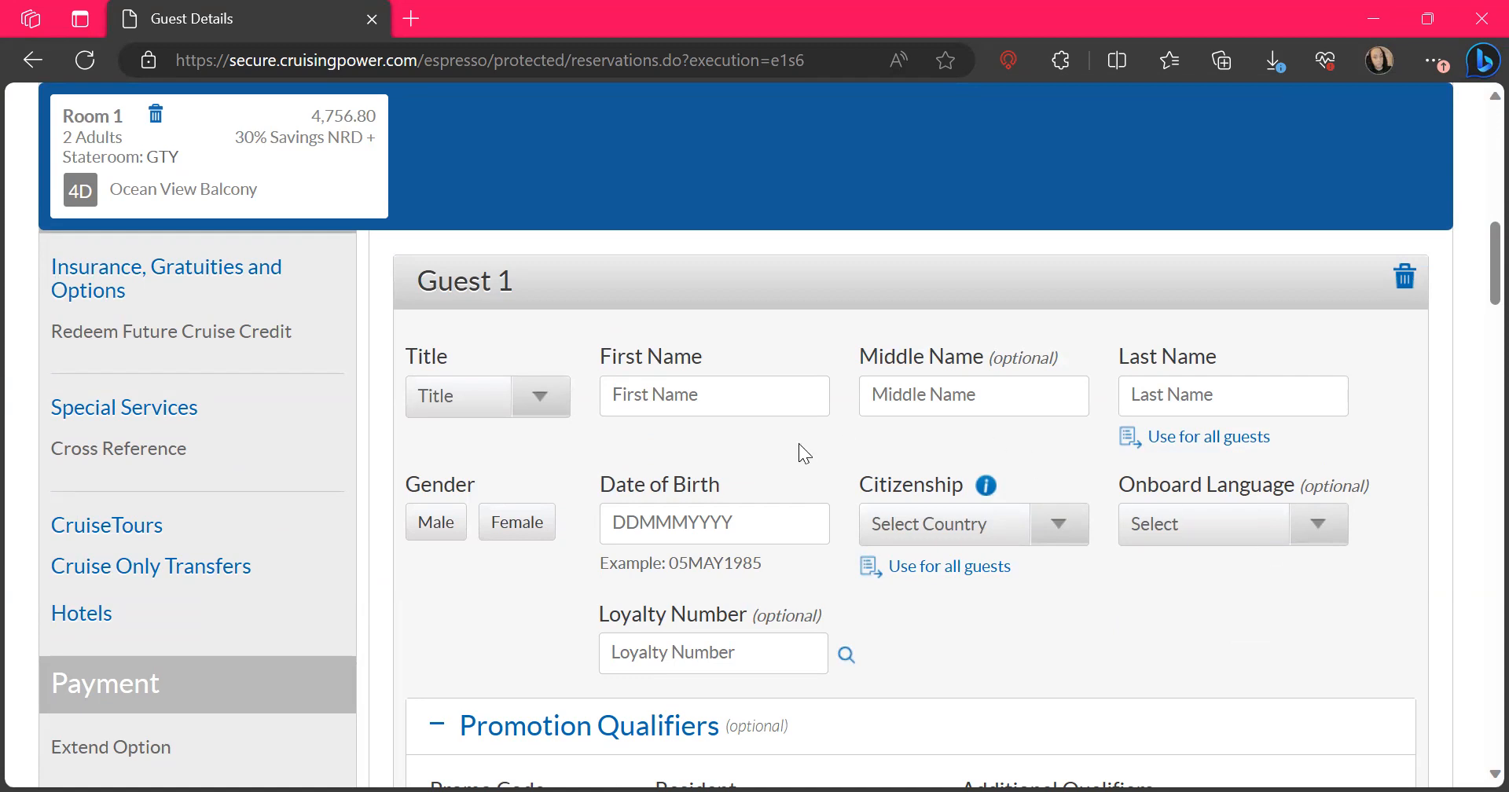
left_click(730, 408)
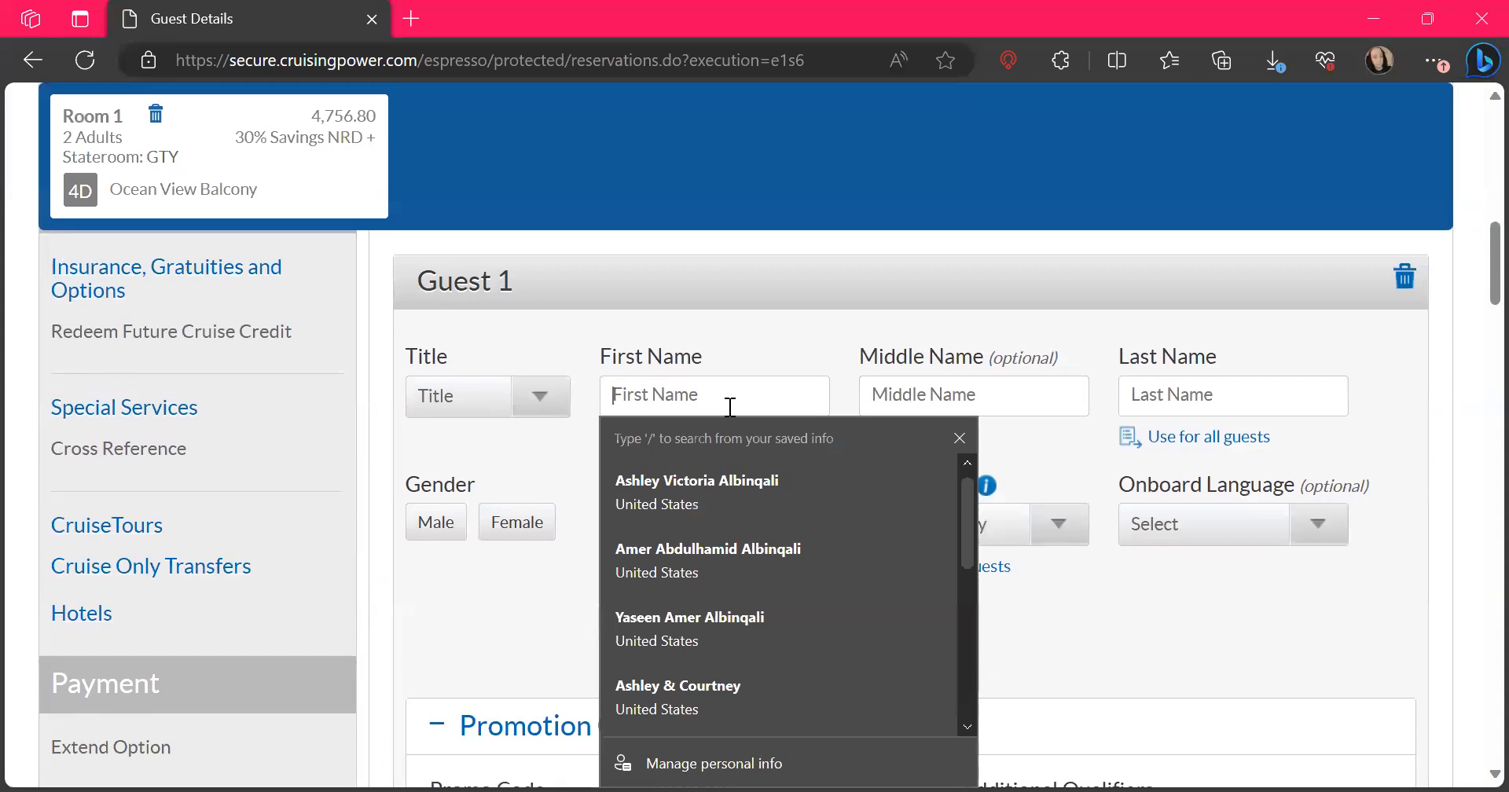
left_click(732, 488)
left_click(717, 539)
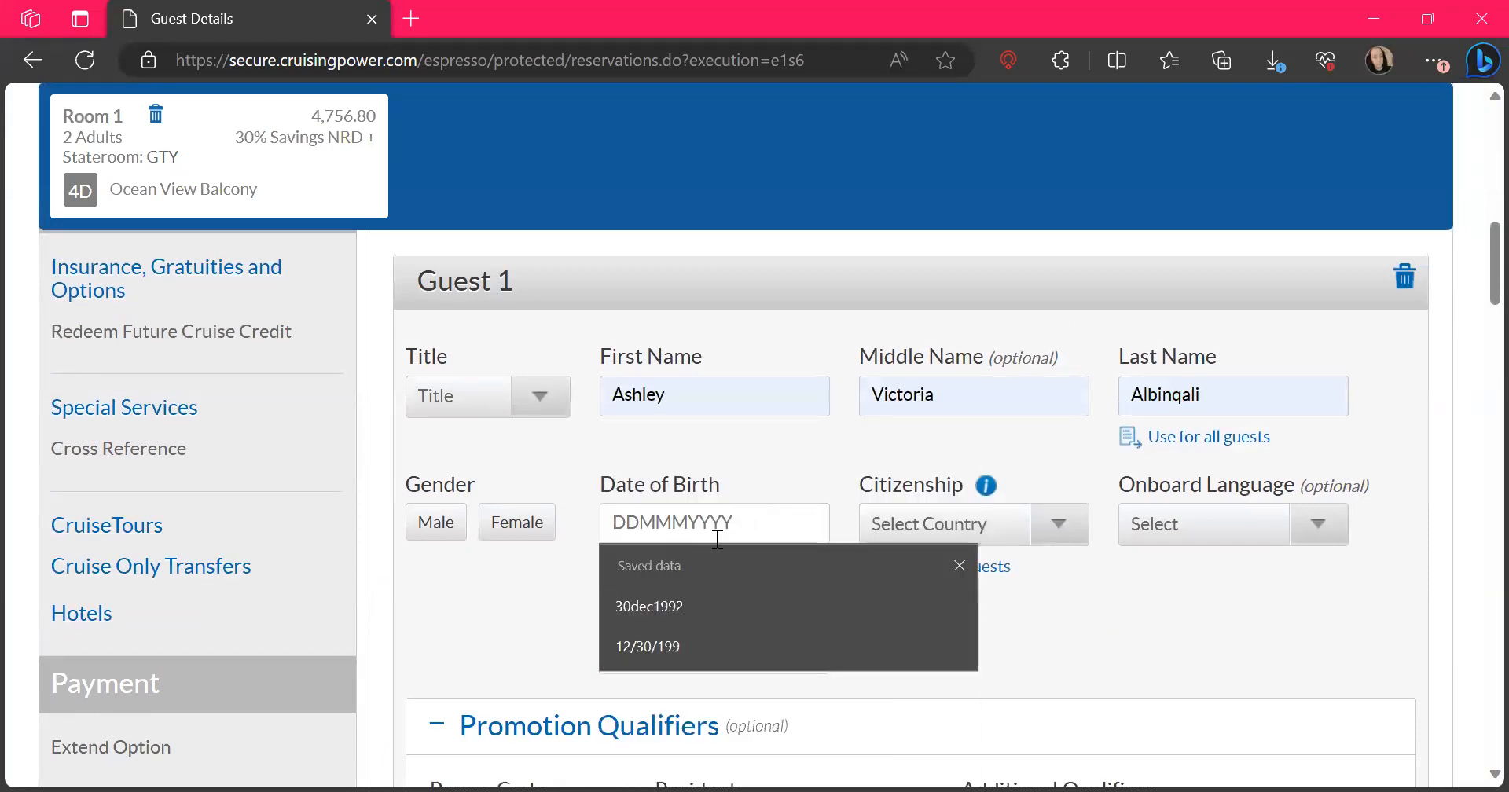
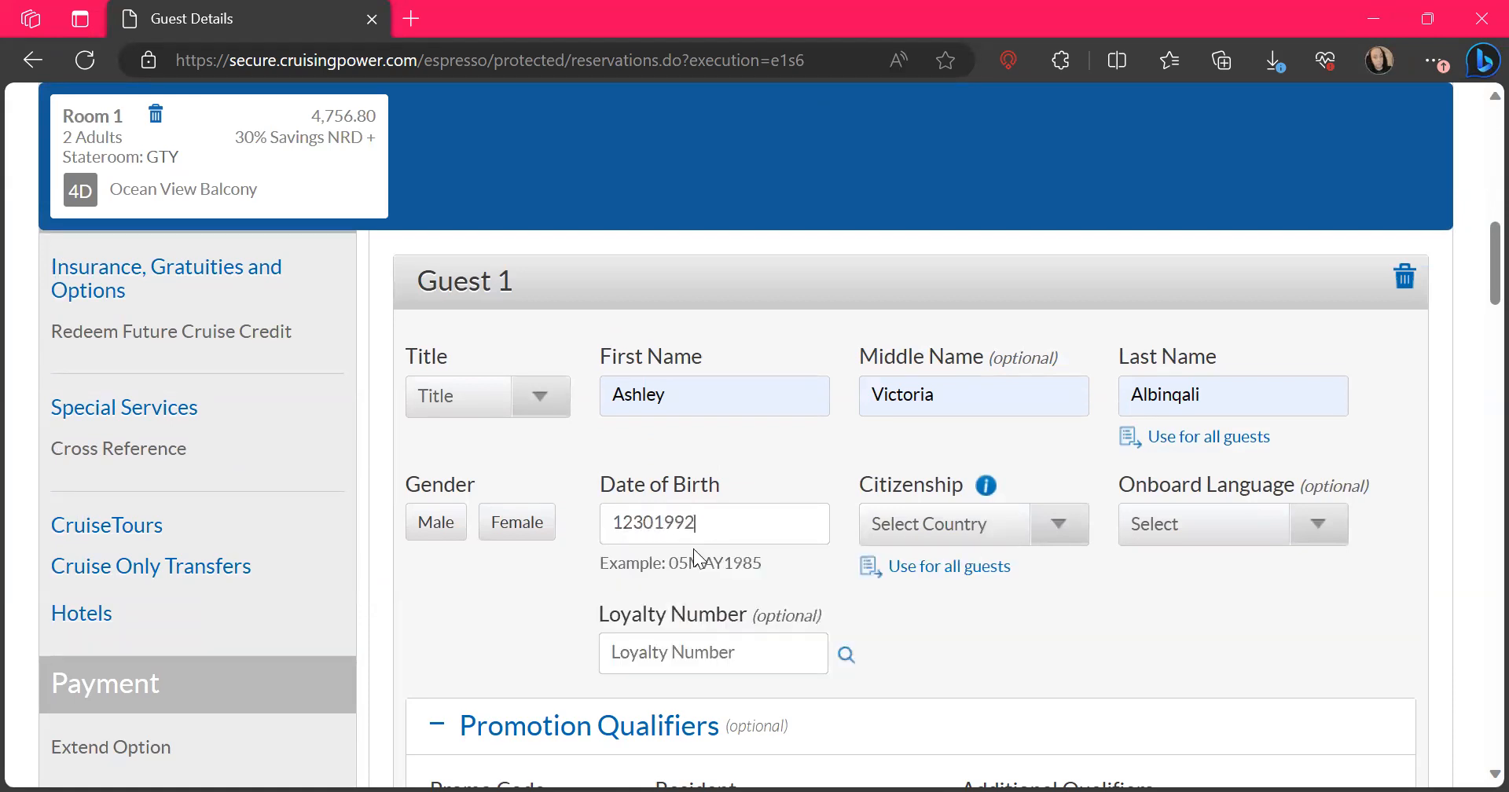
Set Guest 1's citizenship to UNITED STATES, gender to Female and title to Mrs
left_click(963, 524)
left_click(919, 158)
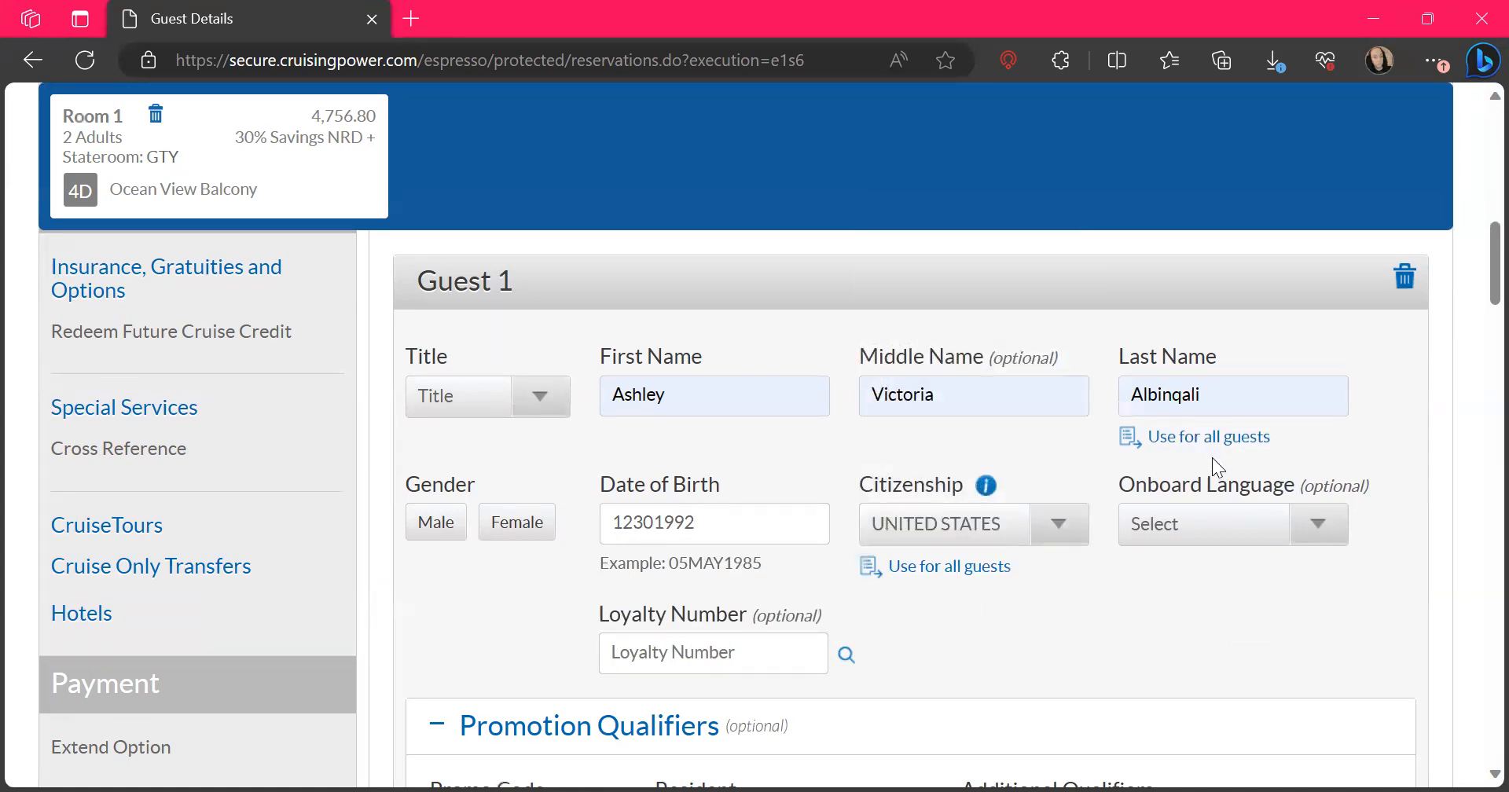
left_click(516, 536)
left_click(502, 397)
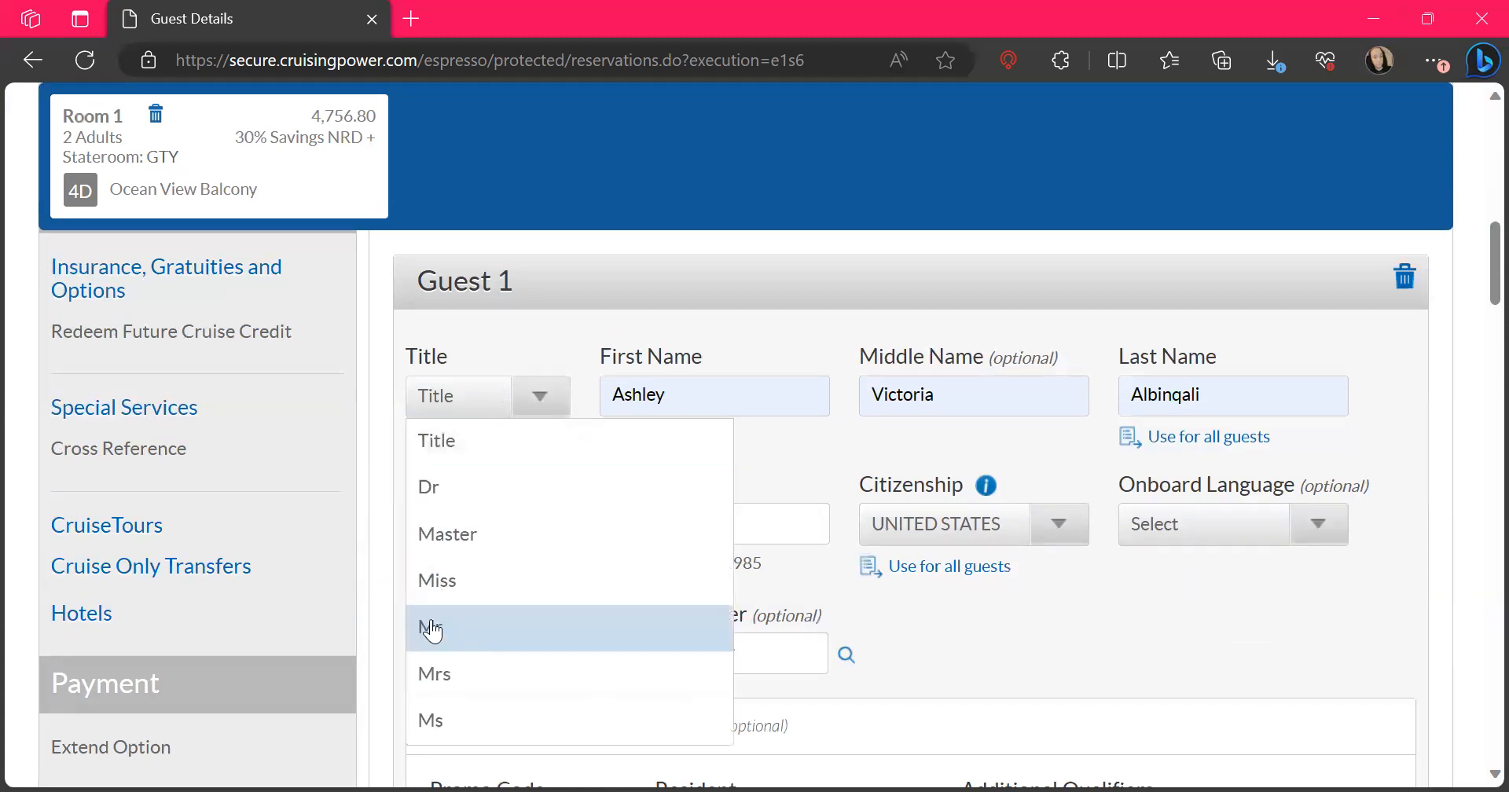
left_click(432, 674)
Fill in Guest 2's full name from the saved personal info and enter the guest's date of birth, leaving Guest 1's optional sections unchanged
scroll(945, 651, "down", 5)
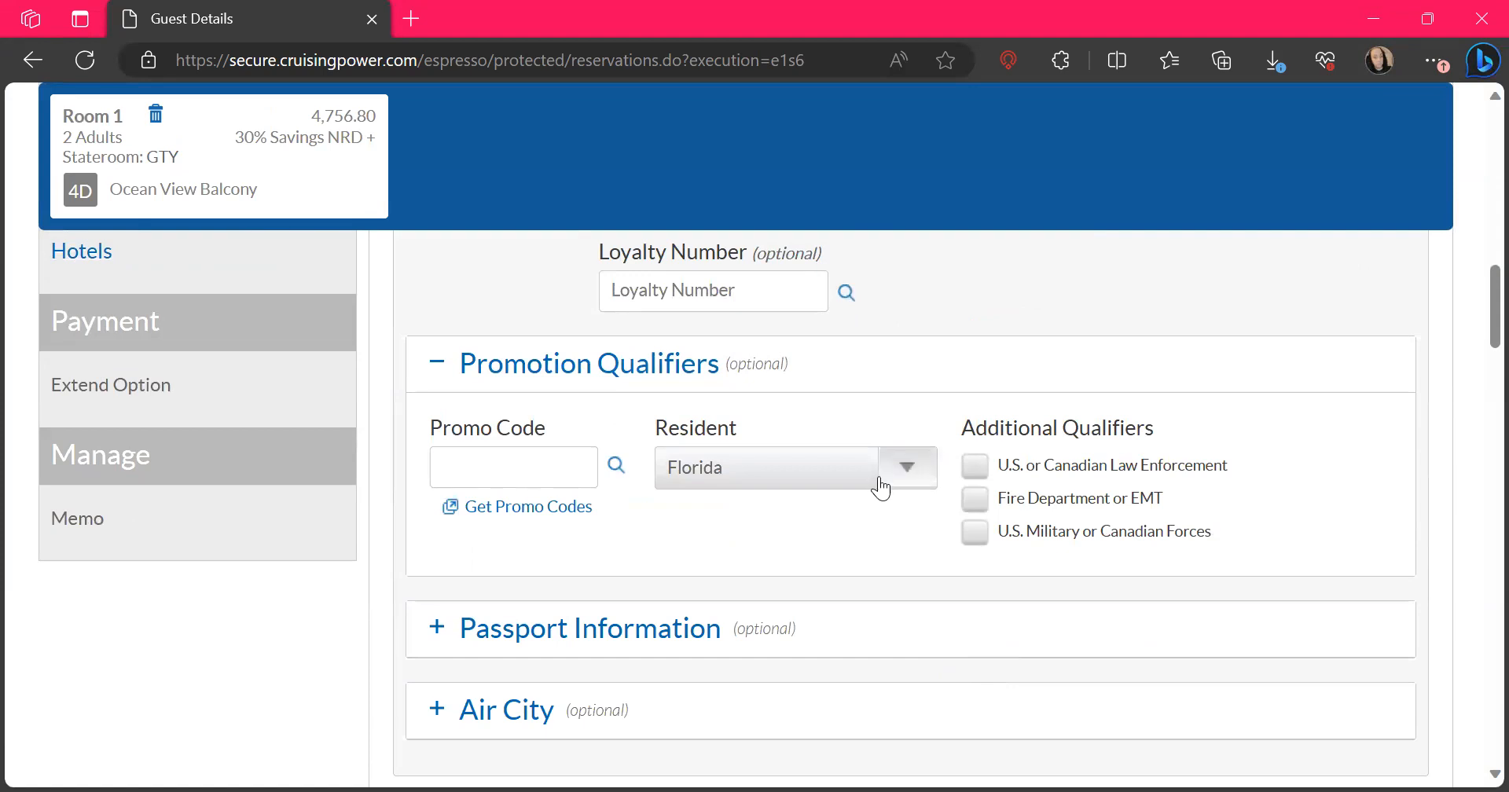
scroll(786, 611, "down", 2)
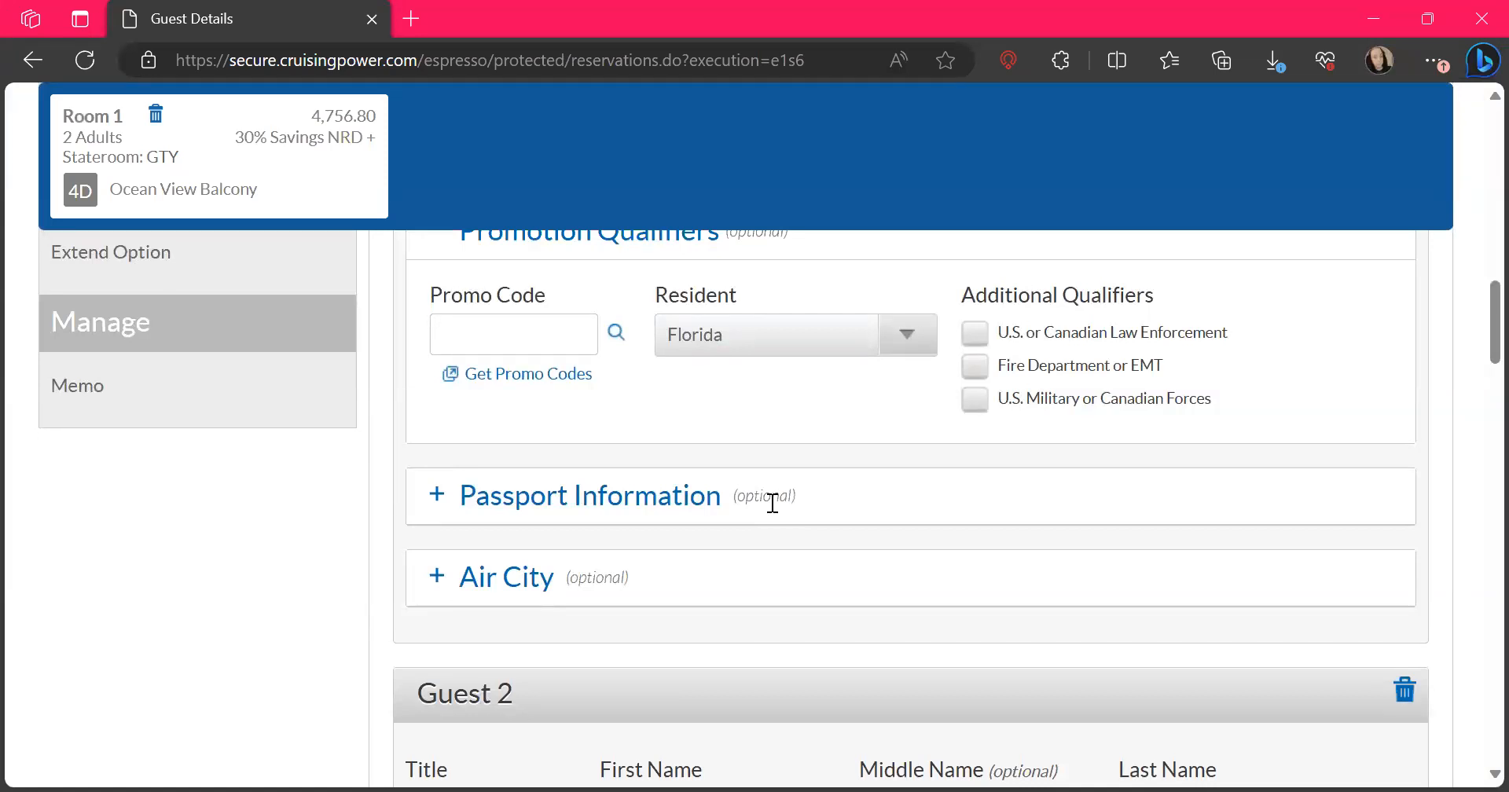
scroll(773, 503, "down", 4)
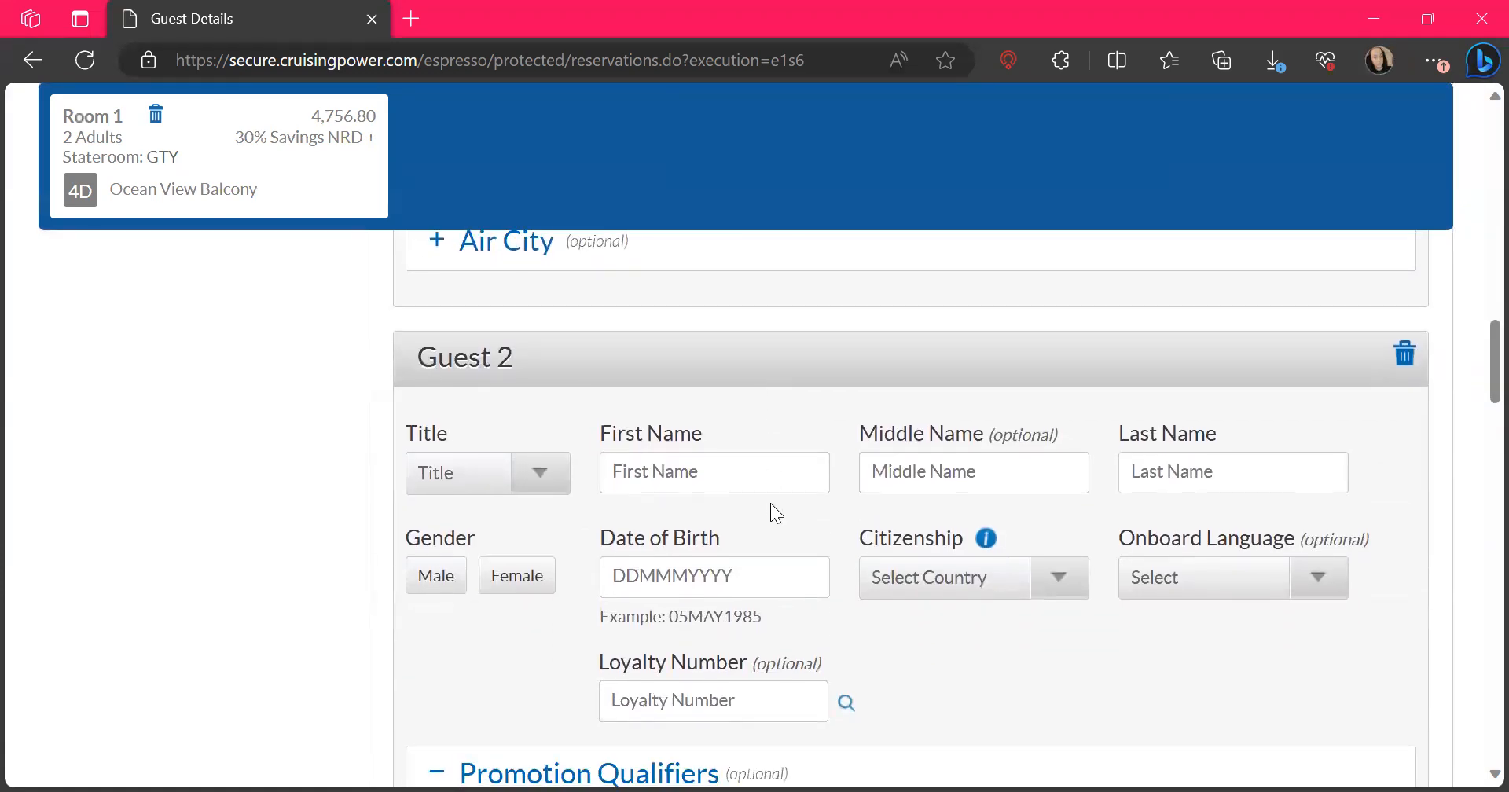
left_click(744, 477)
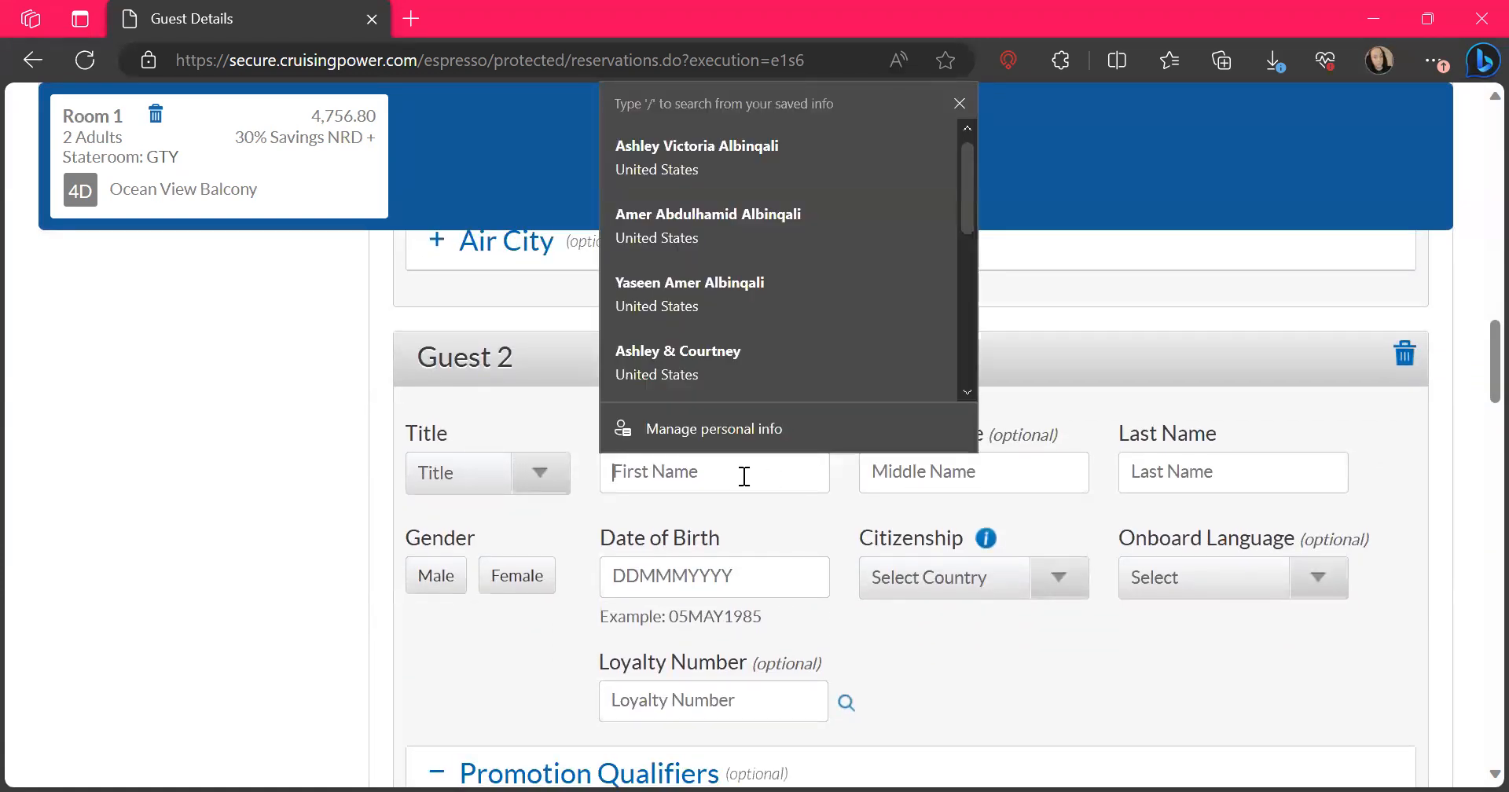
left_click(733, 224)
left_click(698, 584)
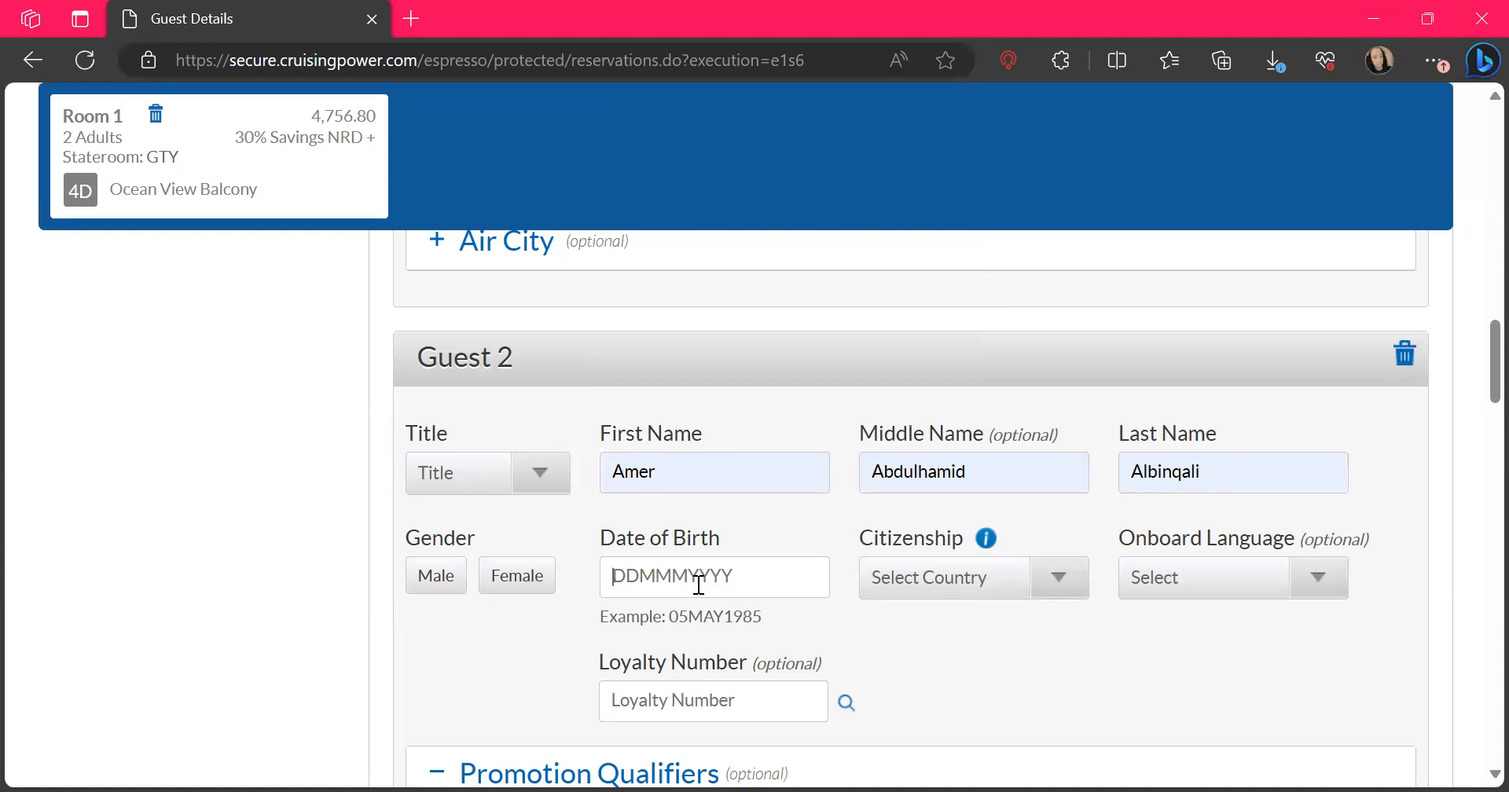
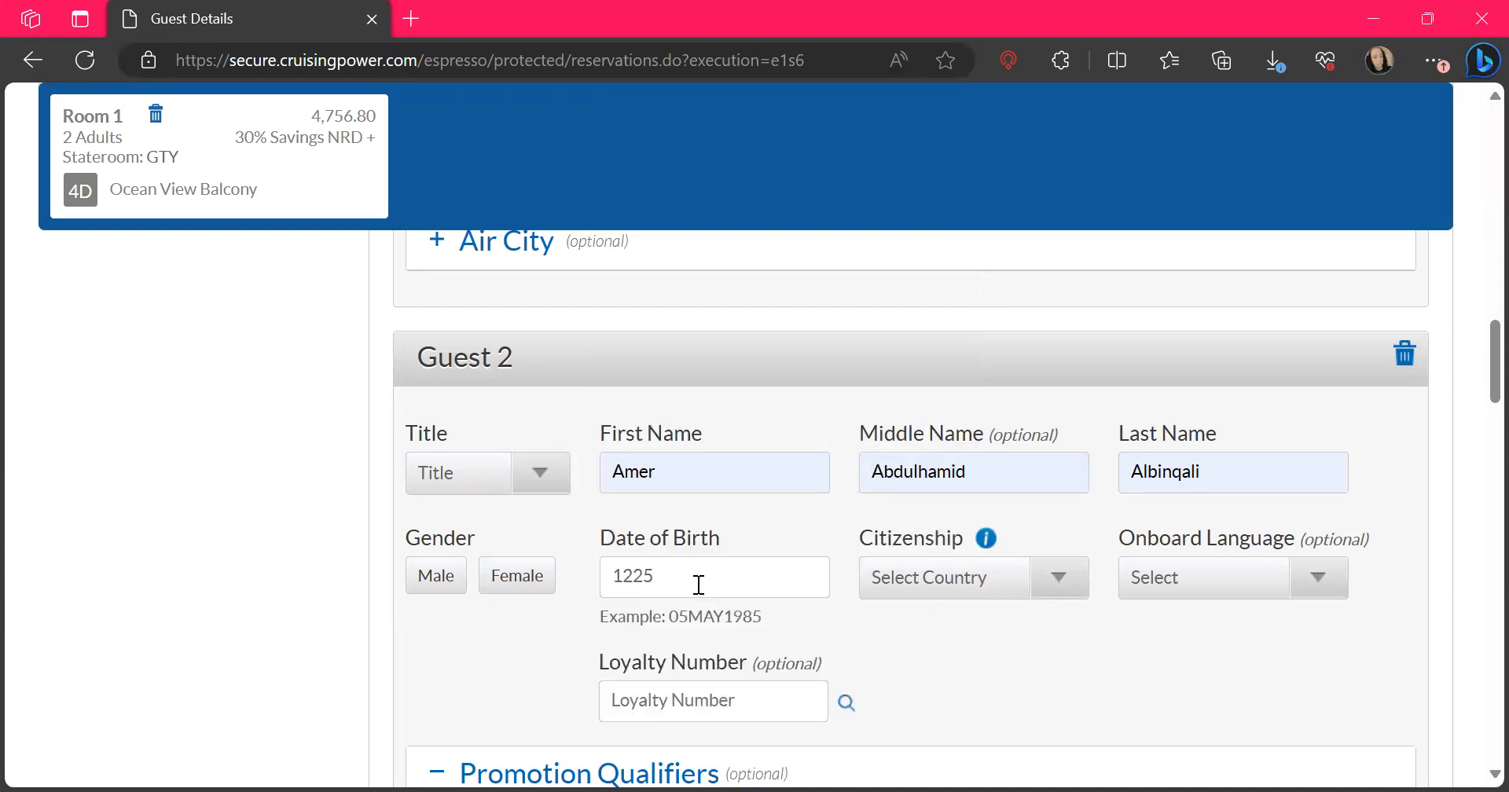
Set Guest 2's citizenship to UNITED STATES, gender to Male and title to Mr
left_click(974, 579)
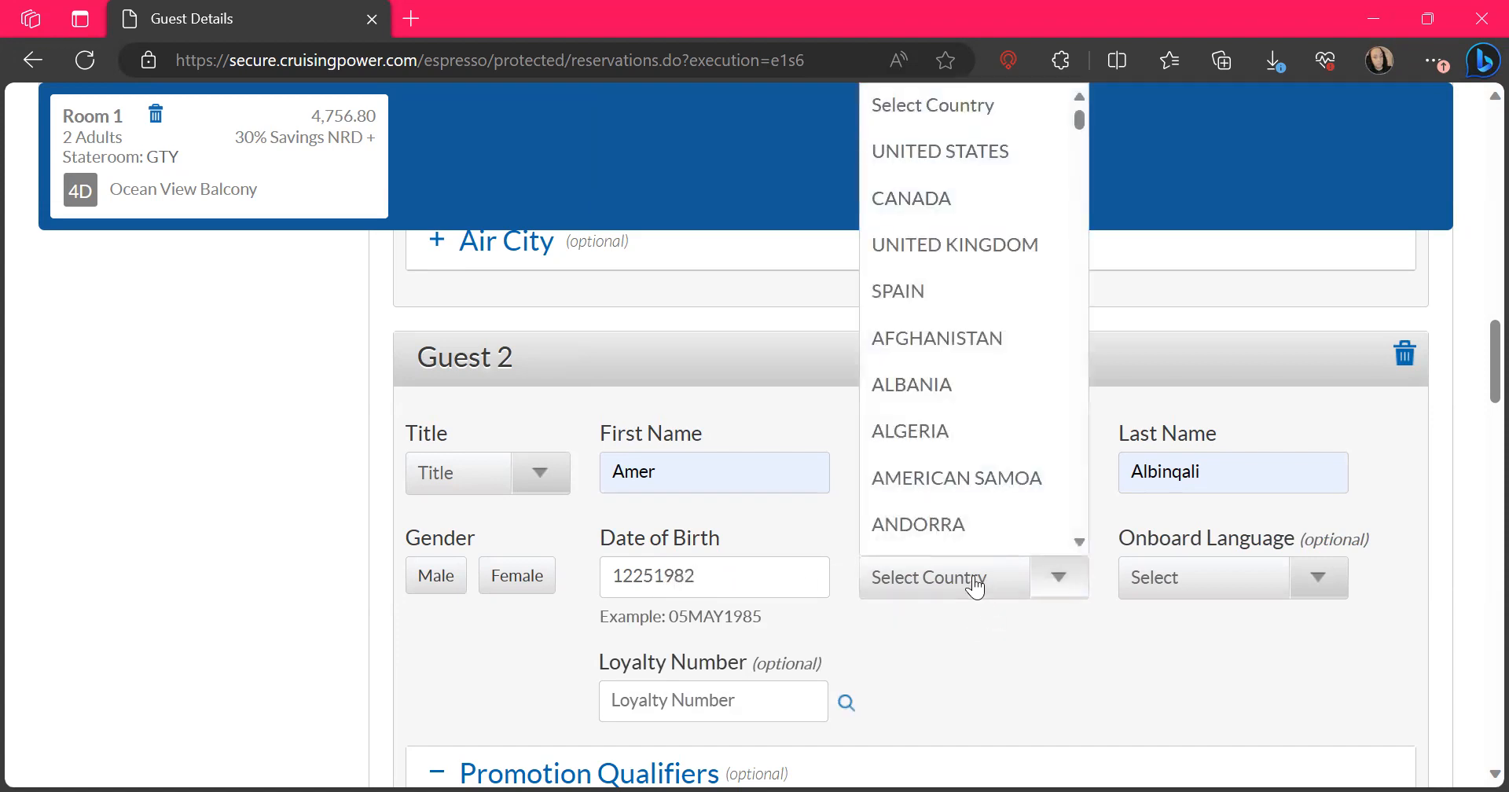
left_click(926, 165)
left_click(430, 578)
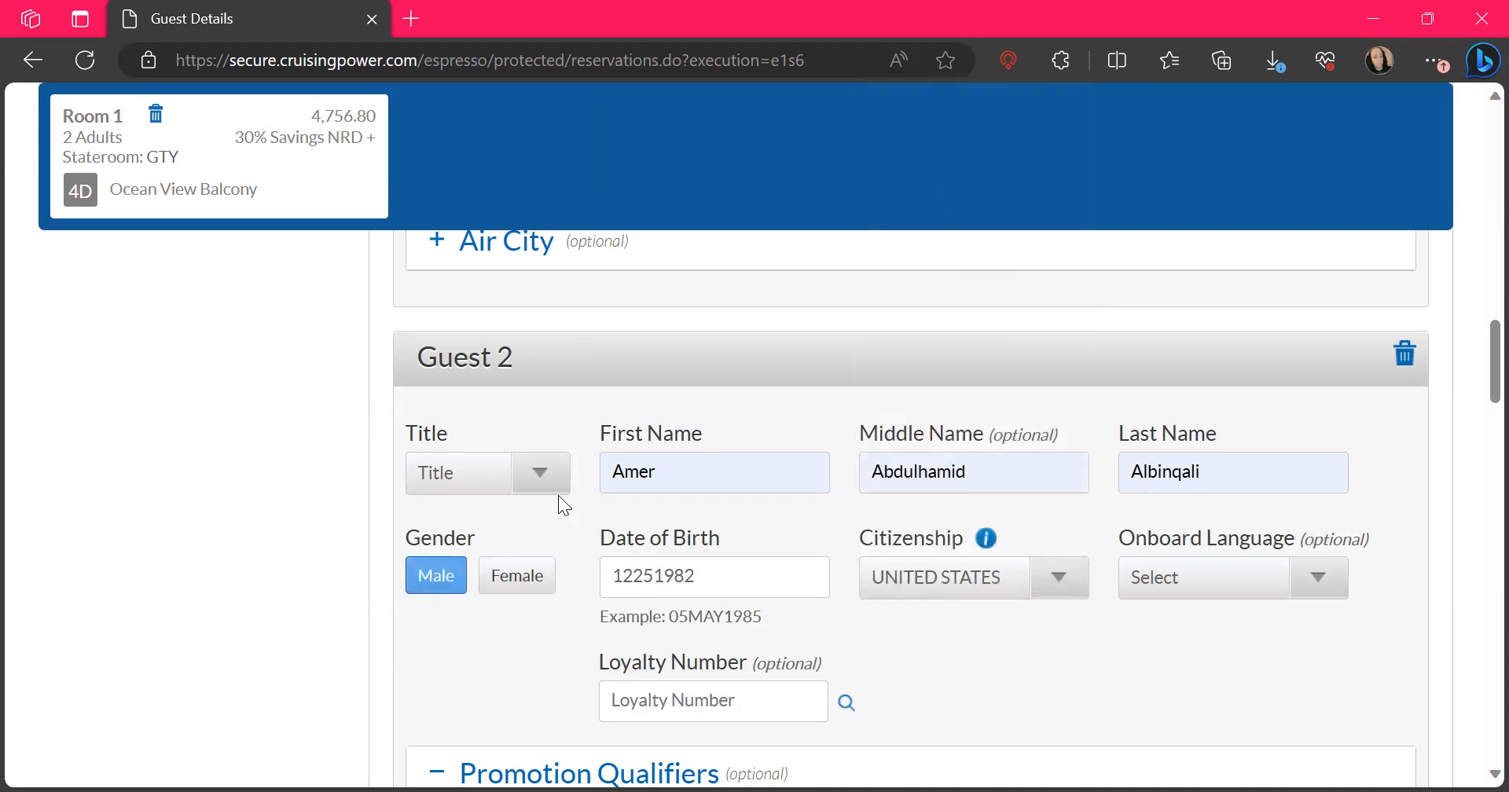
left_click(557, 475)
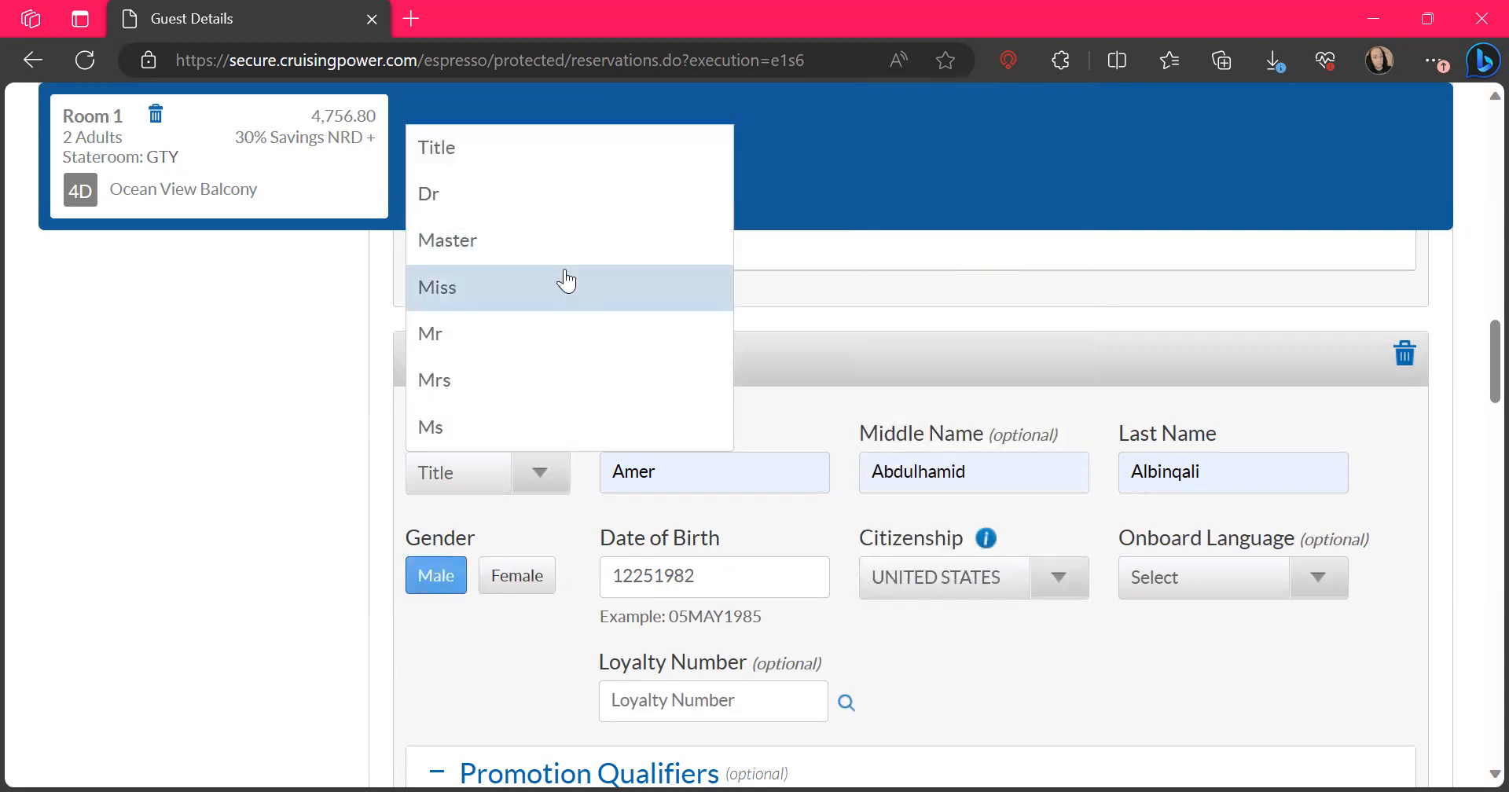
left_click(454, 334)
Set the confirmed dining seating to 08:00 PM for both Guest 1 and Guest 2
scroll(823, 486, "down", 3)
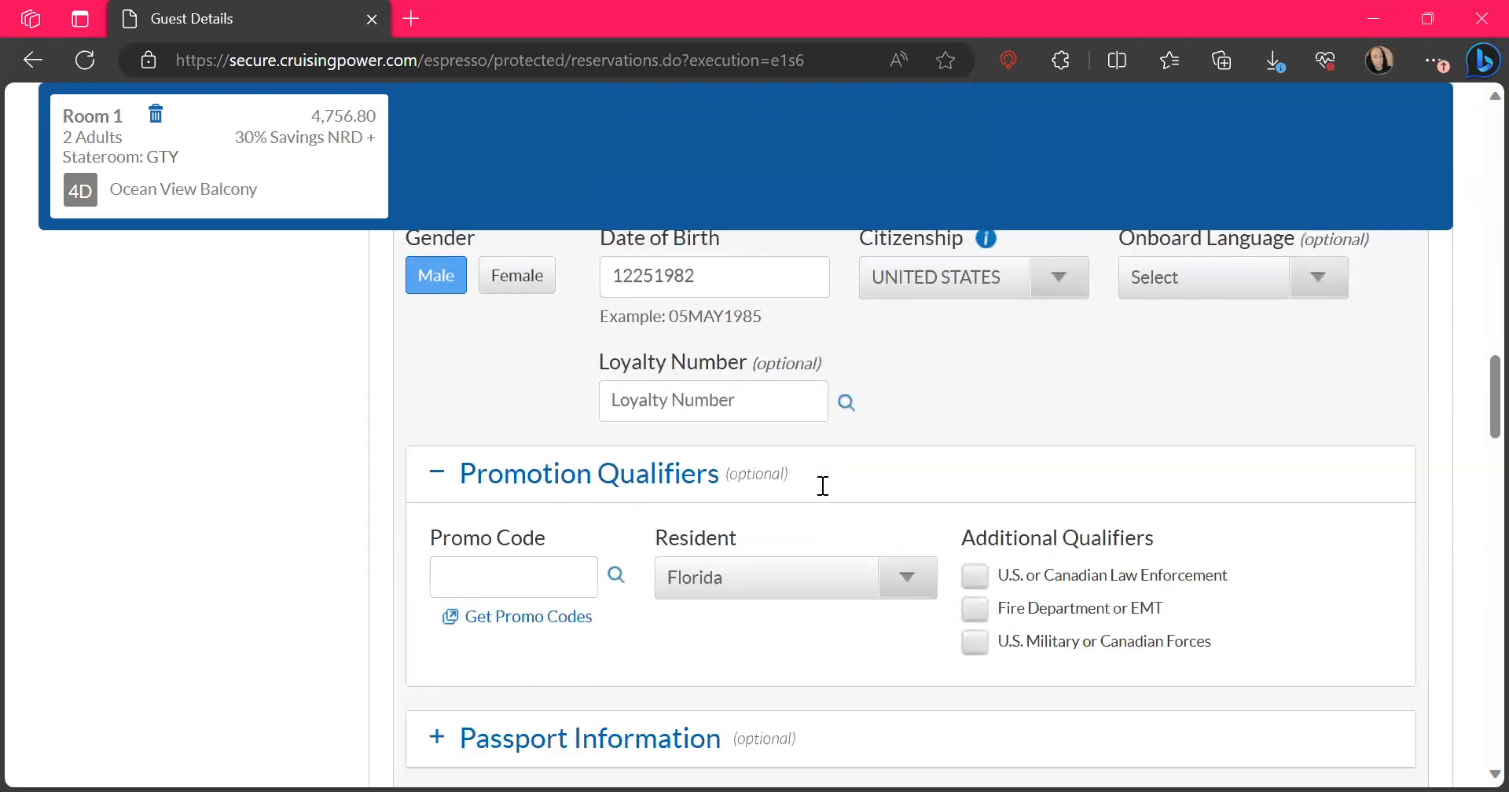
scroll(823, 486, "down", 4)
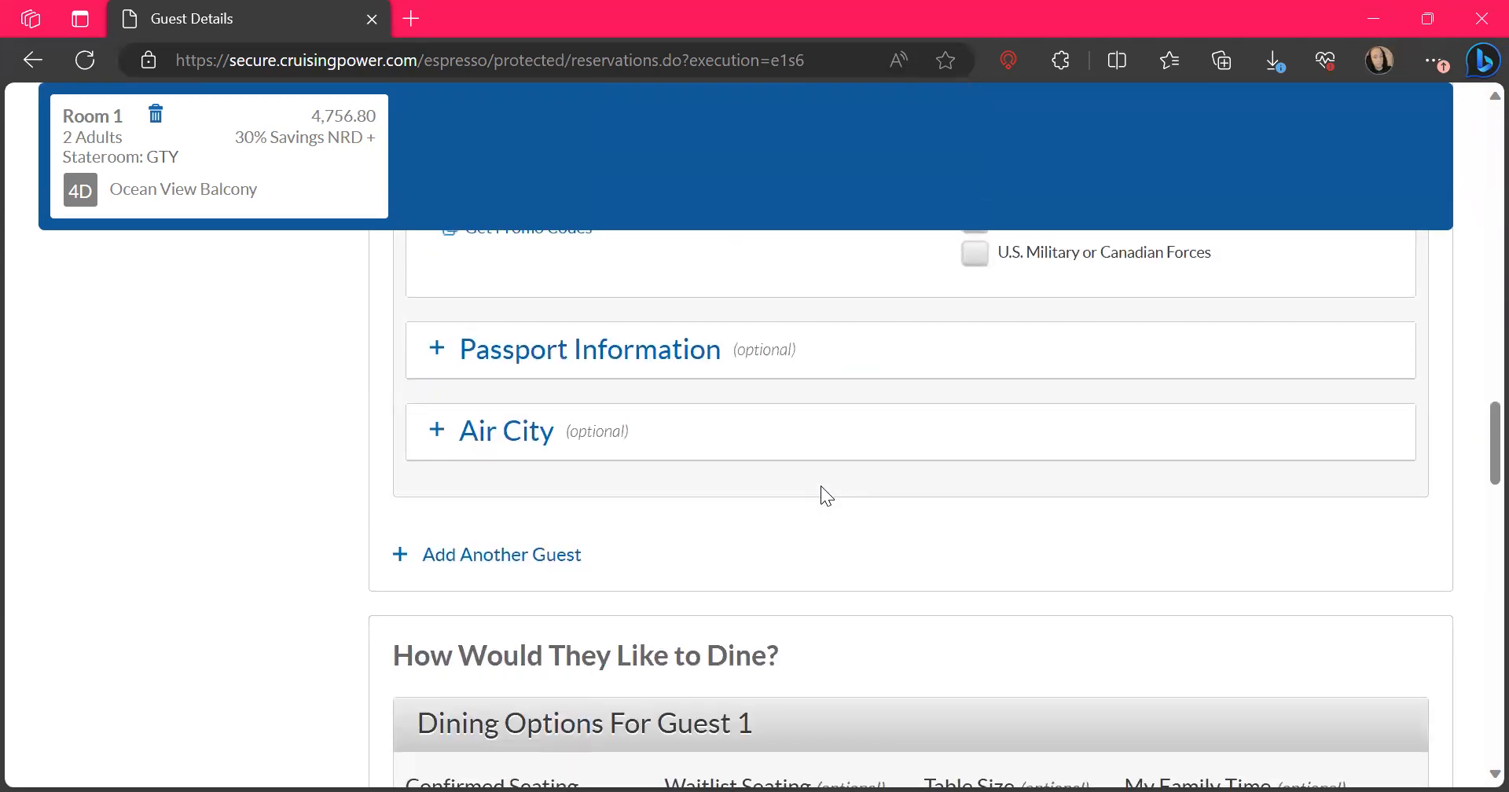
scroll(823, 496, "down", 5)
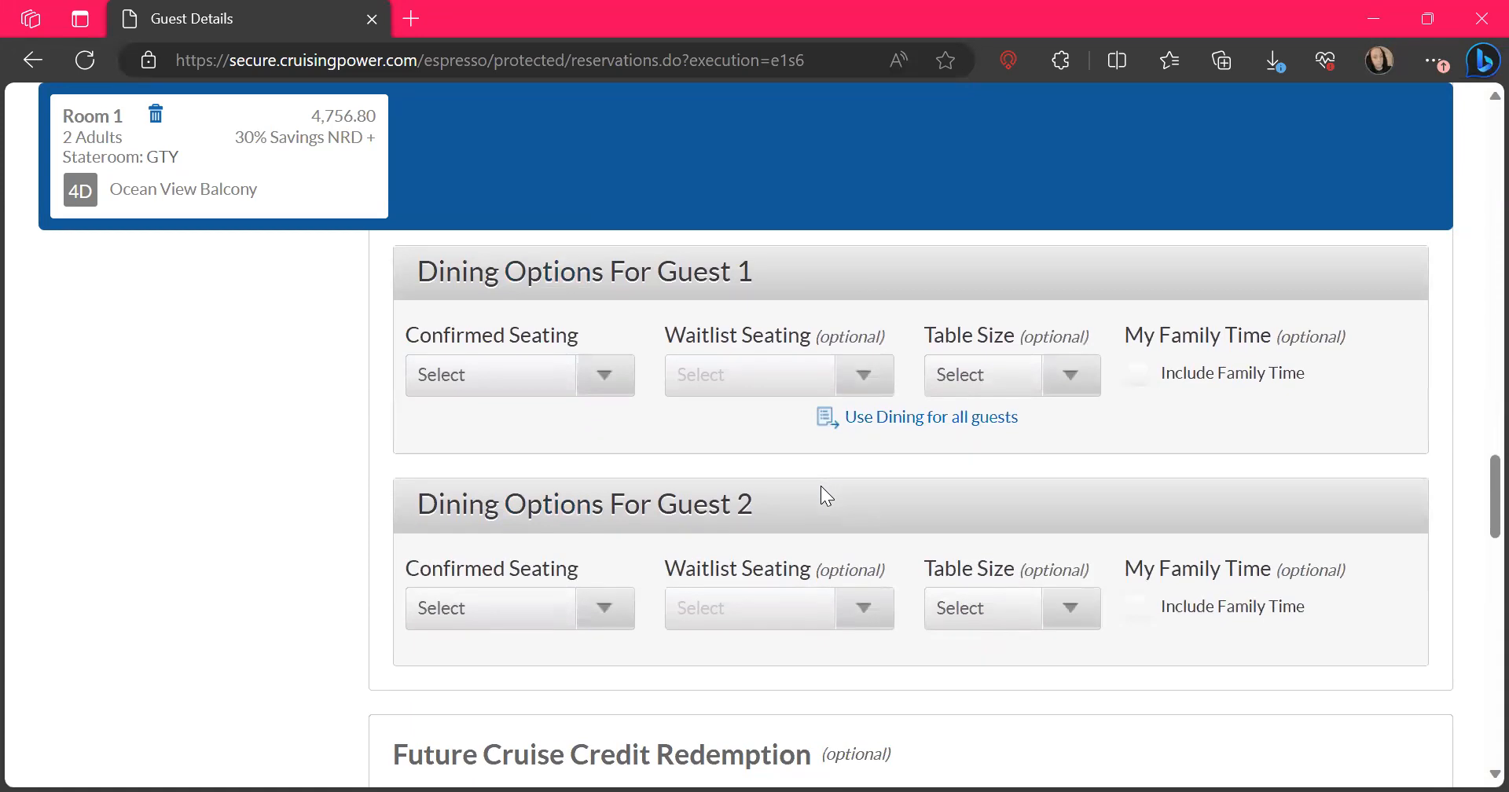
scroll(821, 515, "up", 1)
scroll(817, 515, "down", 1)
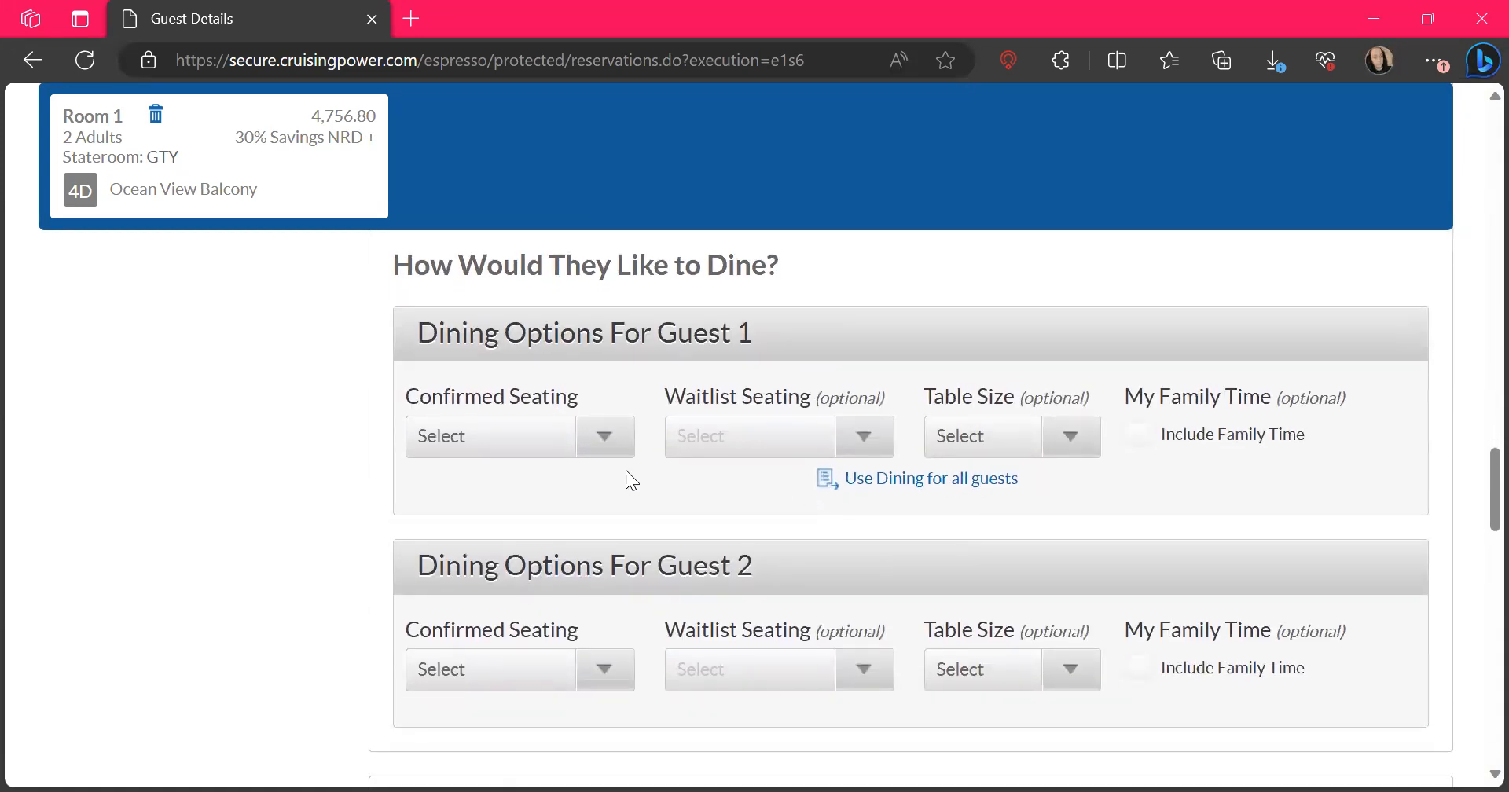
left_click(587, 442)
left_click(546, 529)
left_click(588, 679)
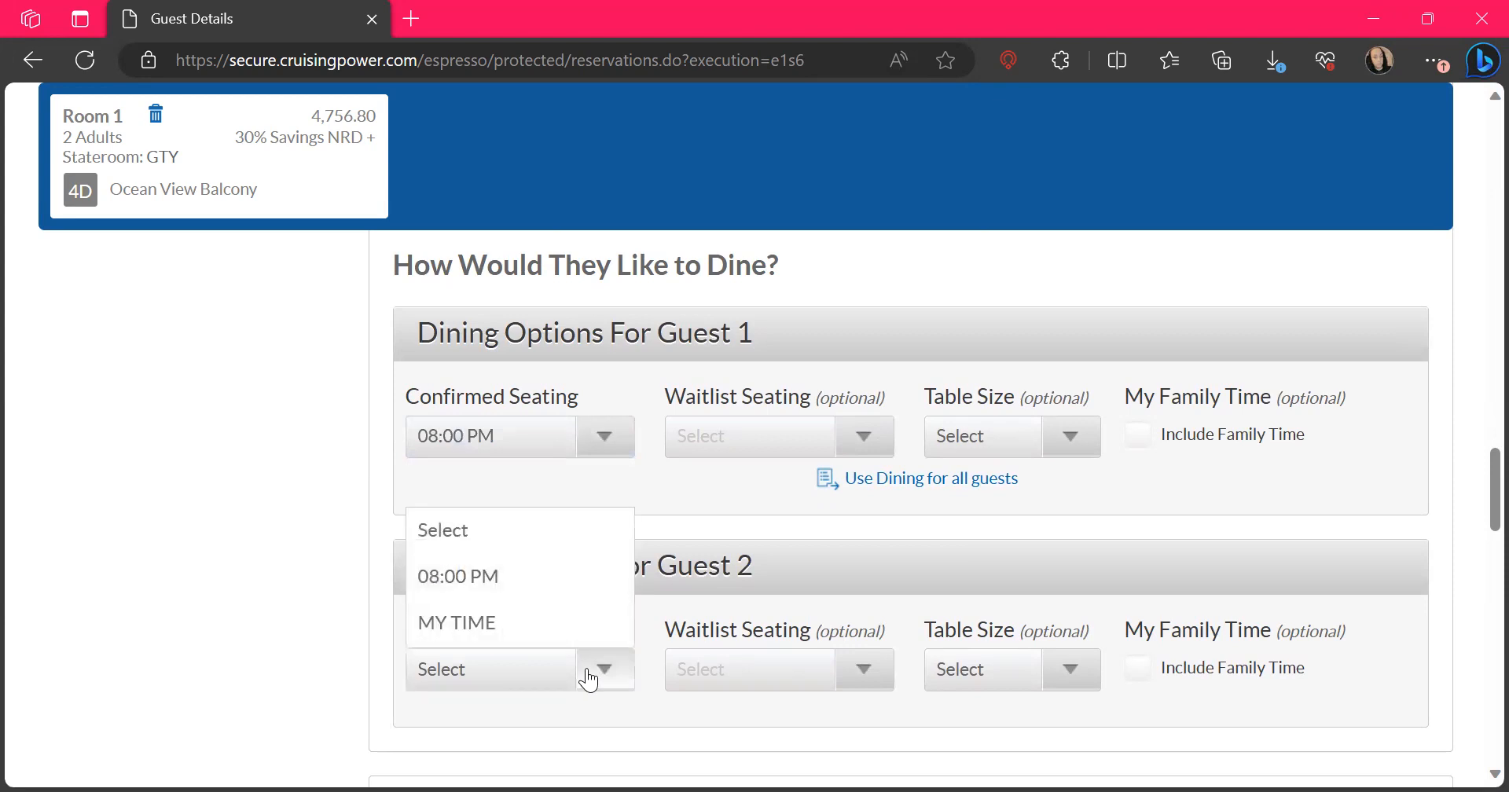
left_click(500, 578)
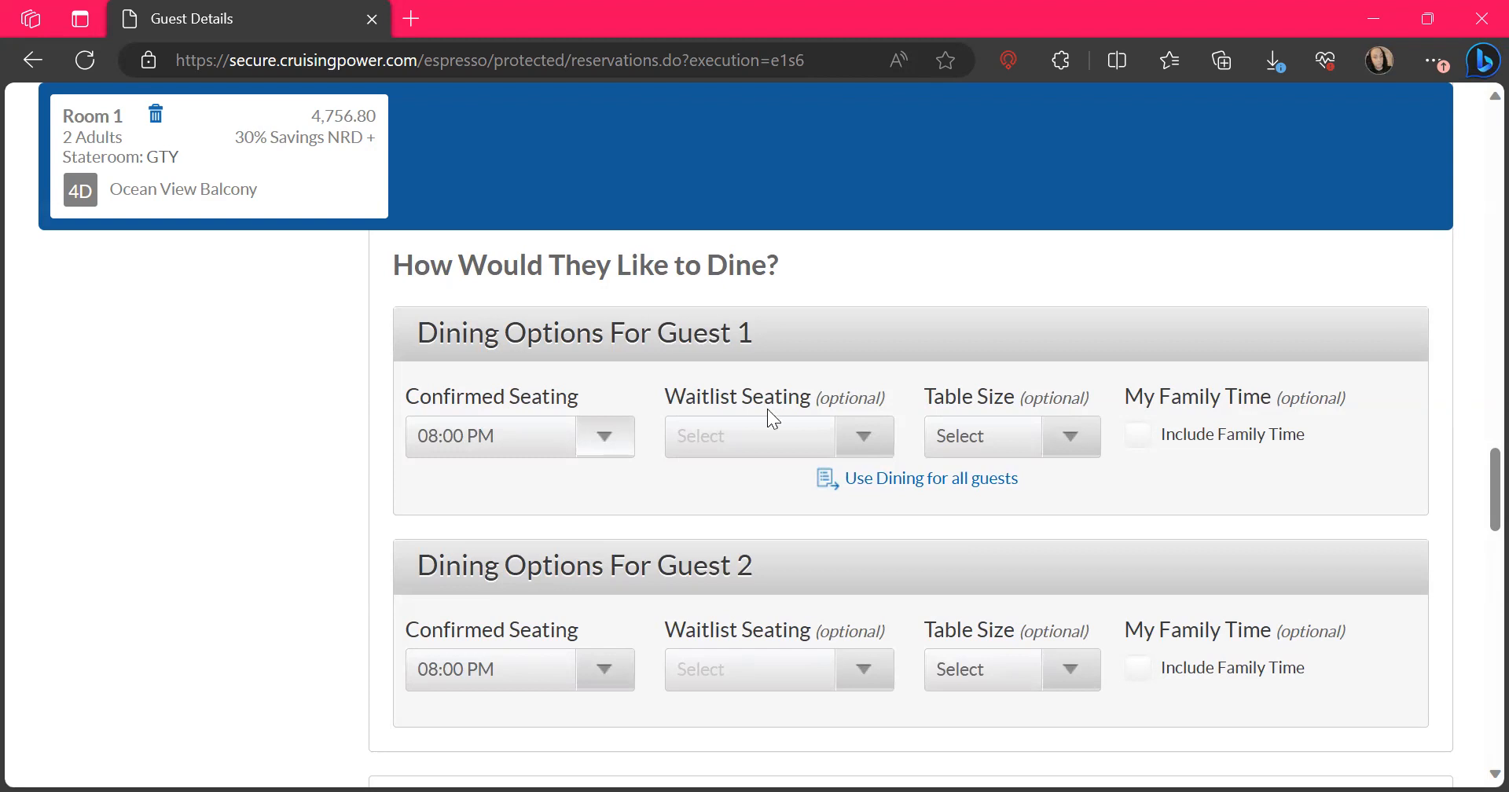
Choose a dining table size of 2 for both guests
left_click(1014, 435)
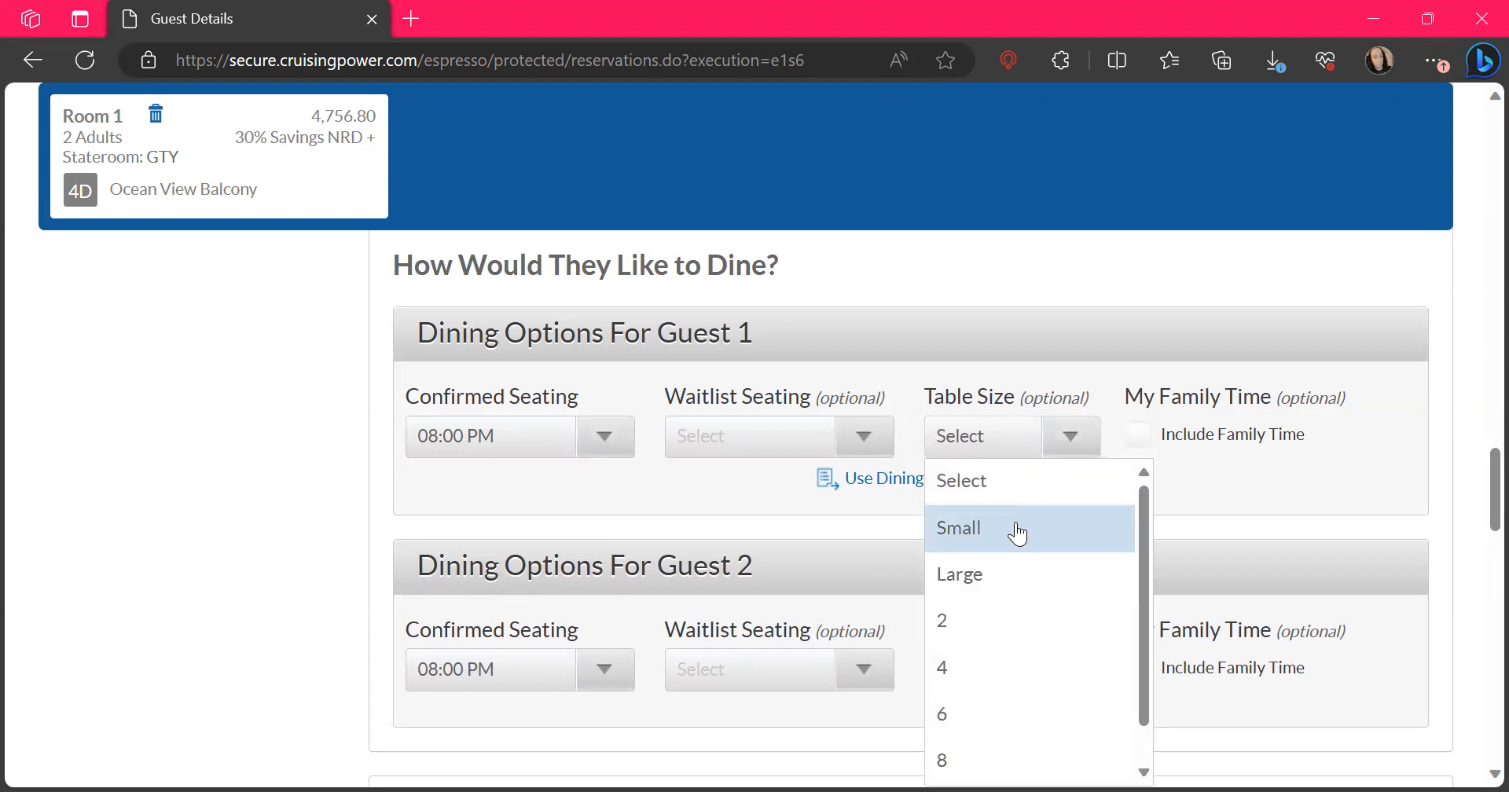
left_click(1014, 613)
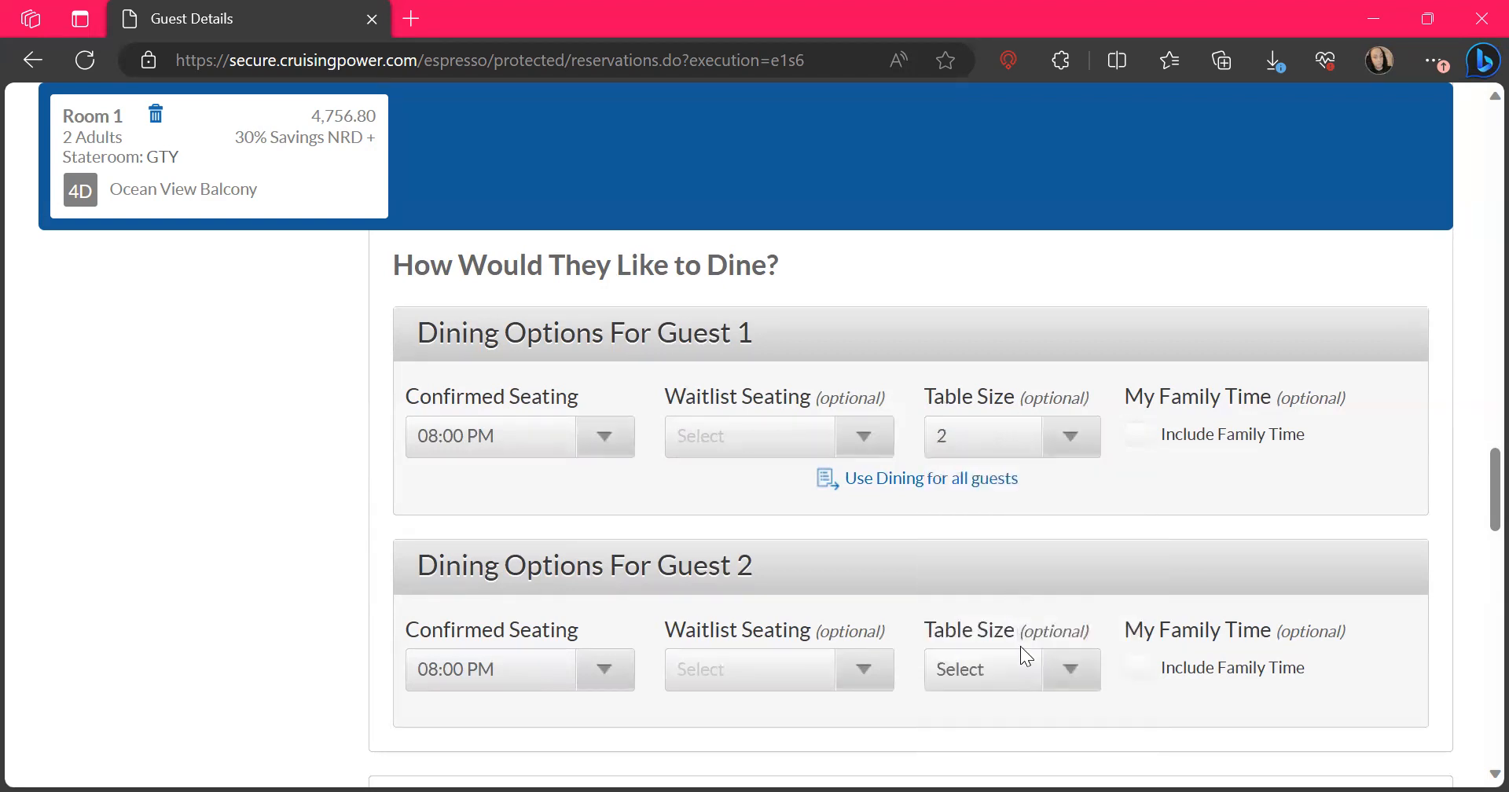
left_click(1062, 670)
left_click(988, 437)
Skip the optional future cruise credit redemption and set the bedding configuration to Together/Both Together
scroll(1157, 459, "down", 6)
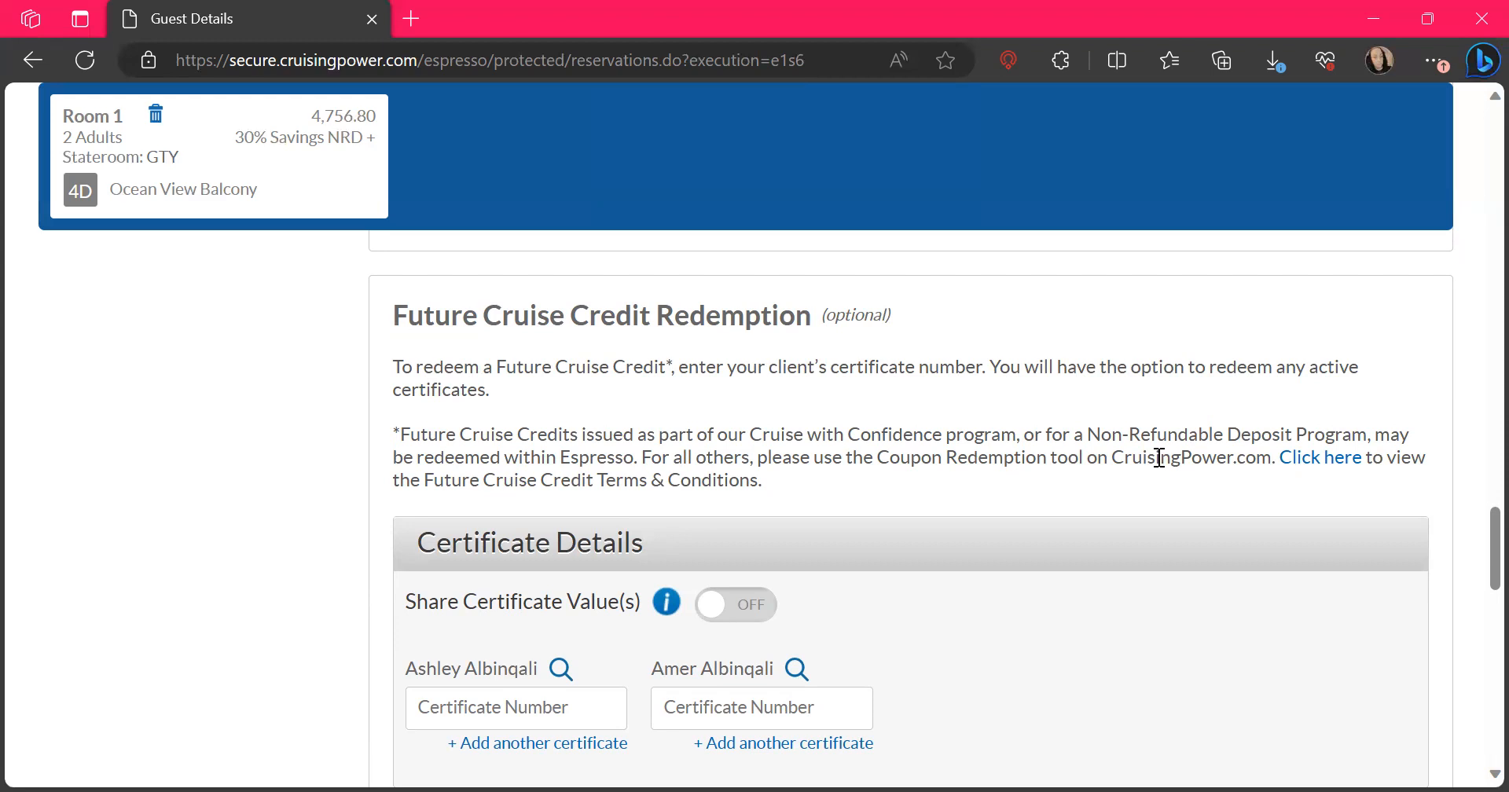
scroll(1160, 457, "down", 2)
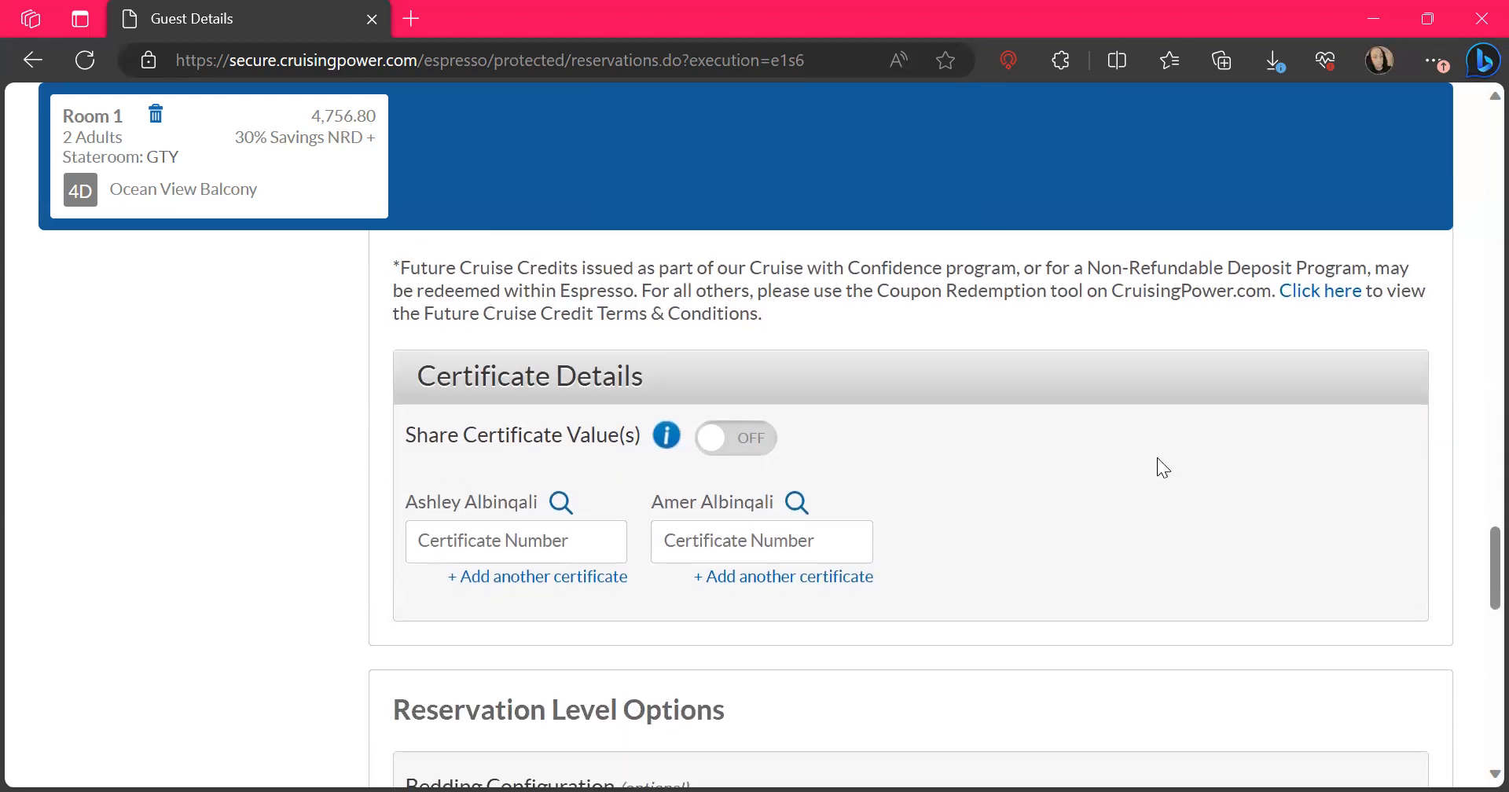
scroll(1158, 460, "up", 2)
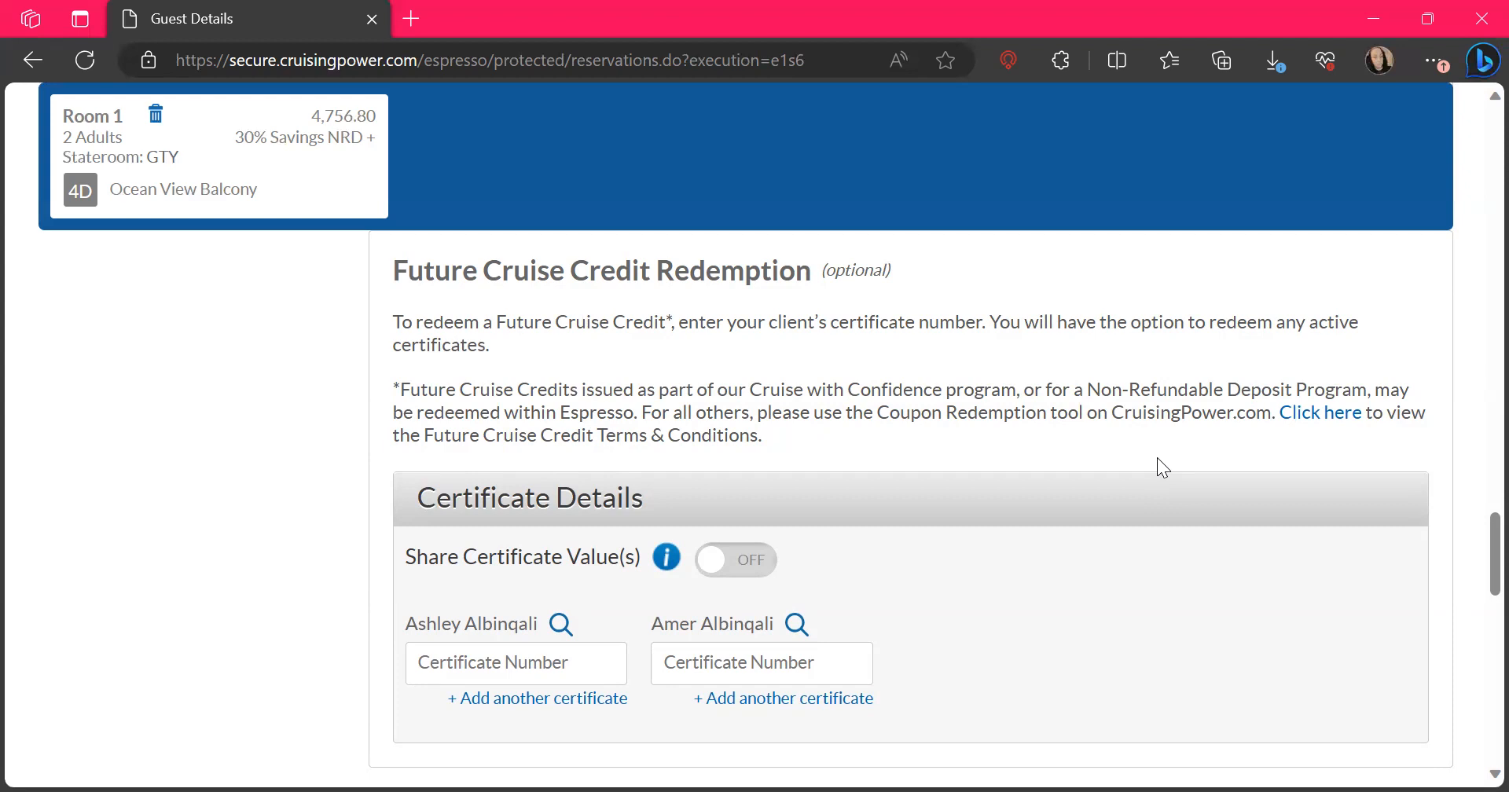
scroll(1158, 459, "down", 4)
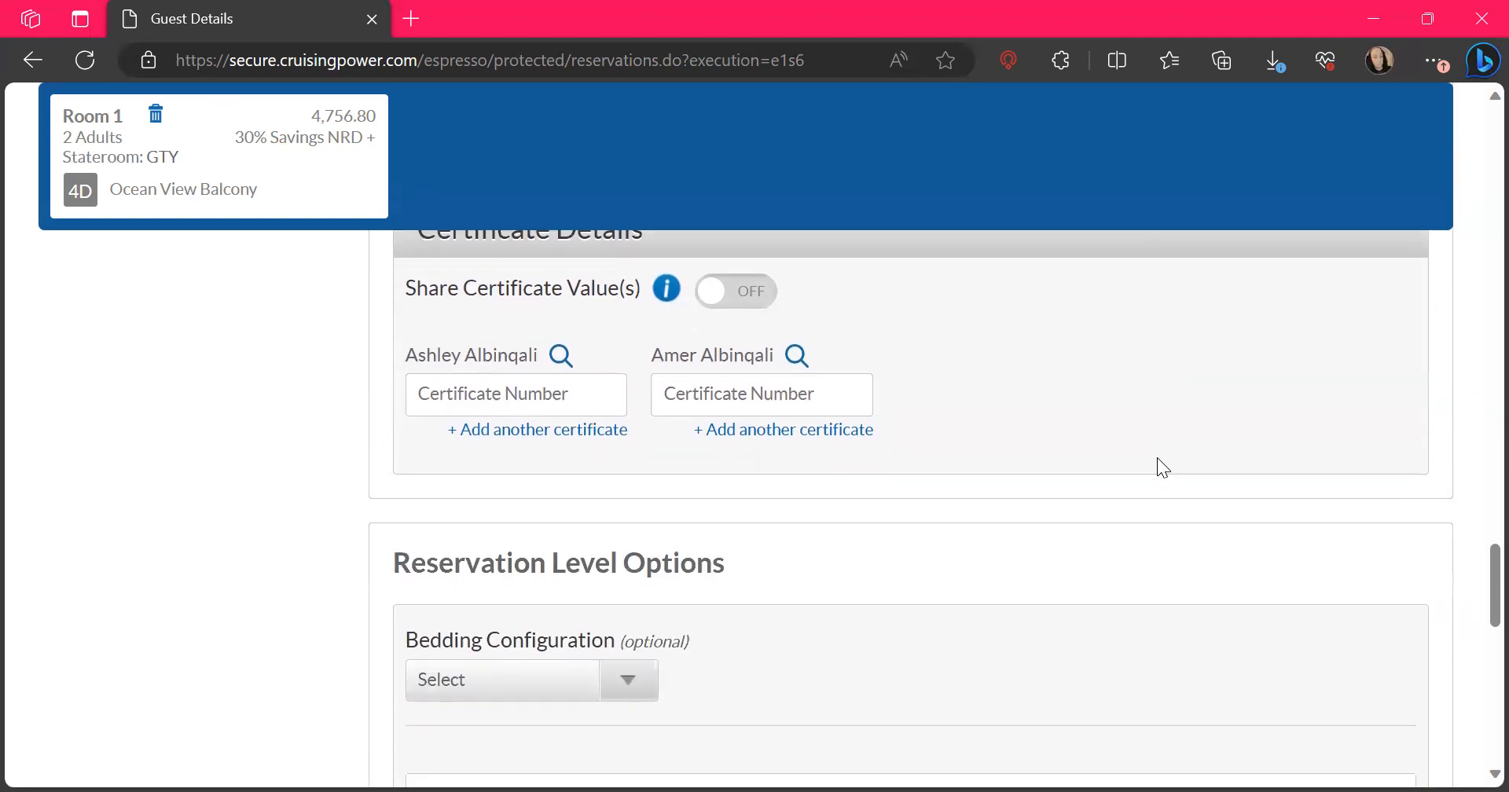
scroll(1157, 458, "down", 1)
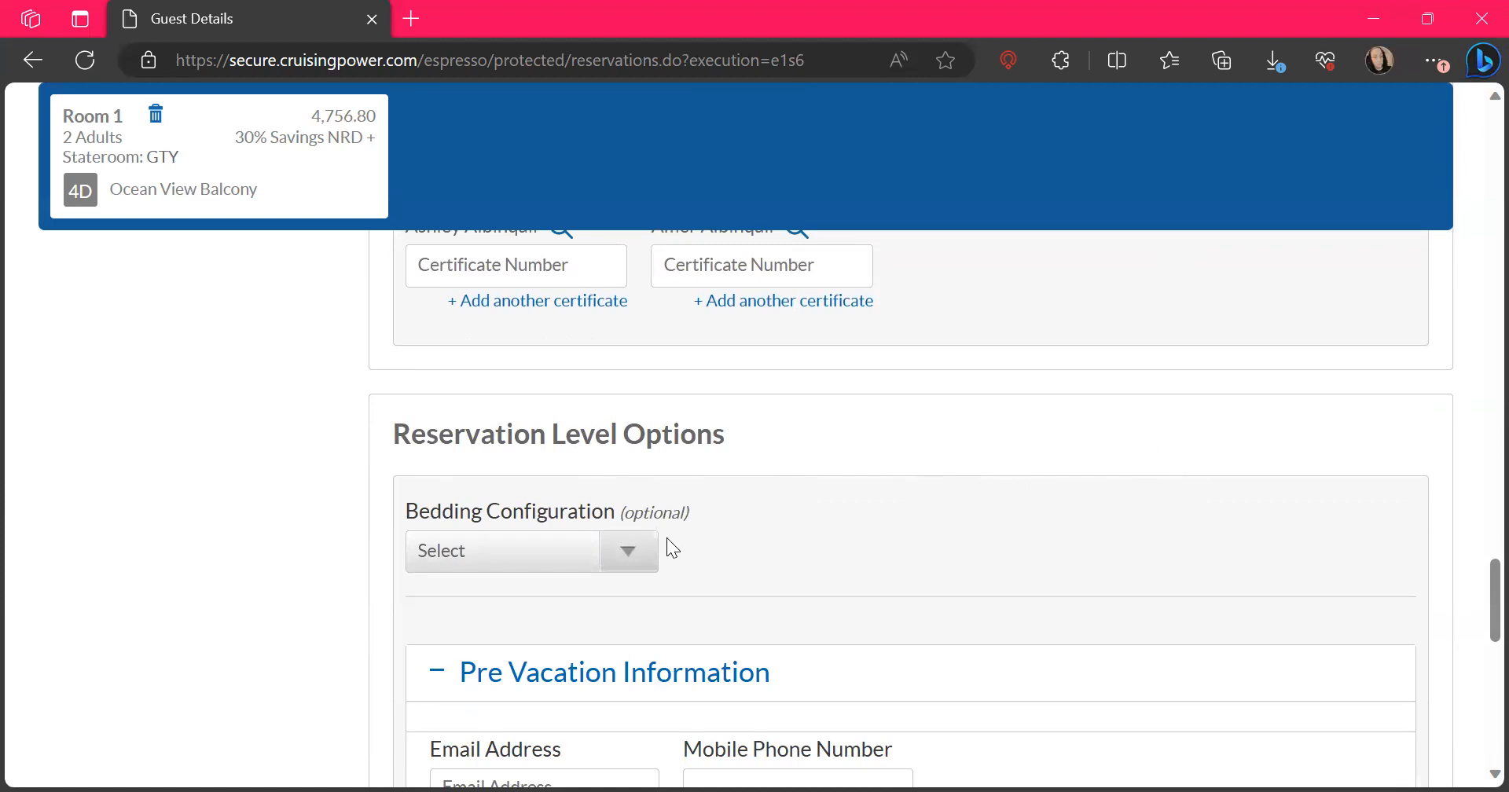
left_click(621, 560)
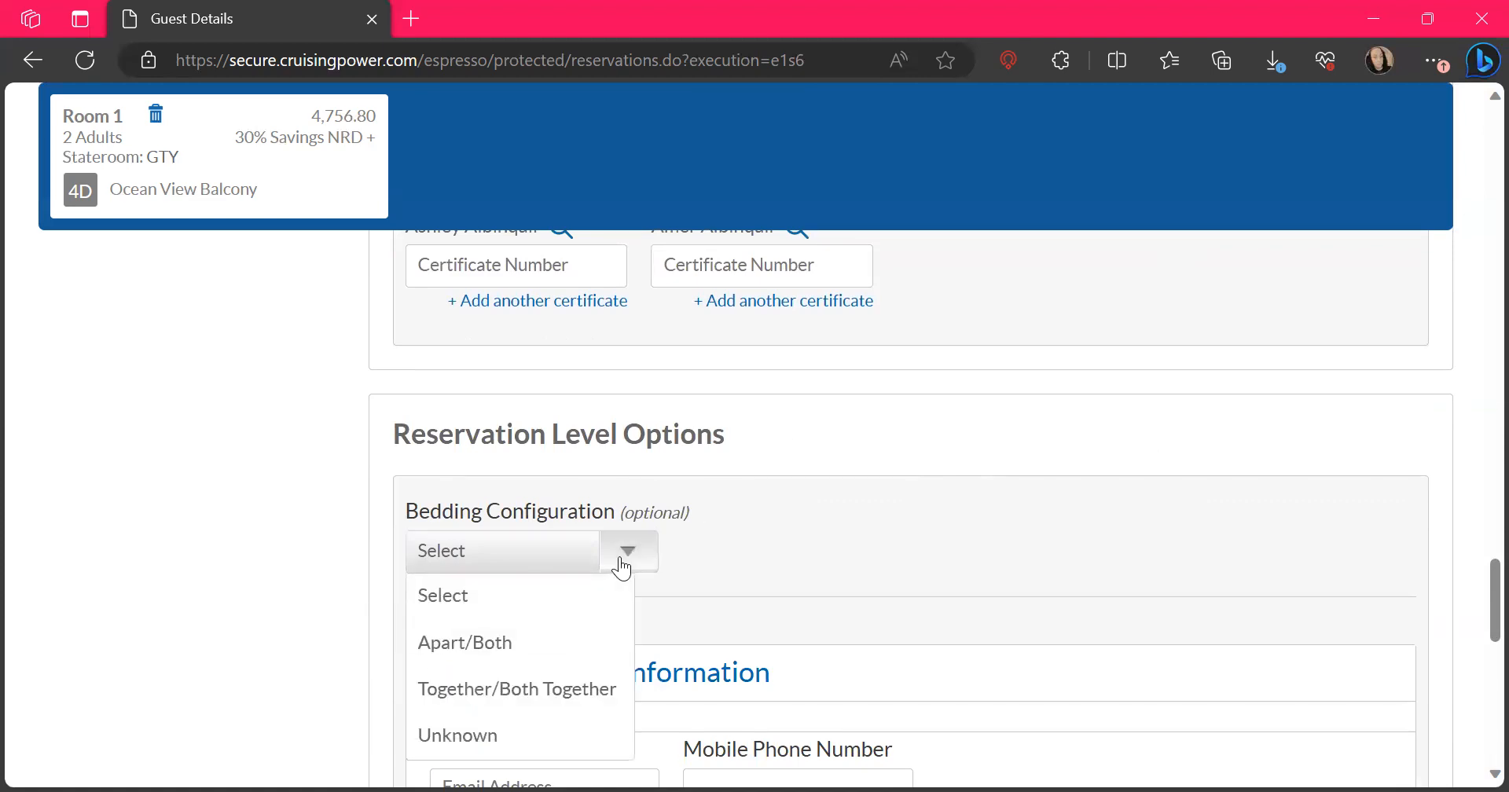
left_click(527, 692)
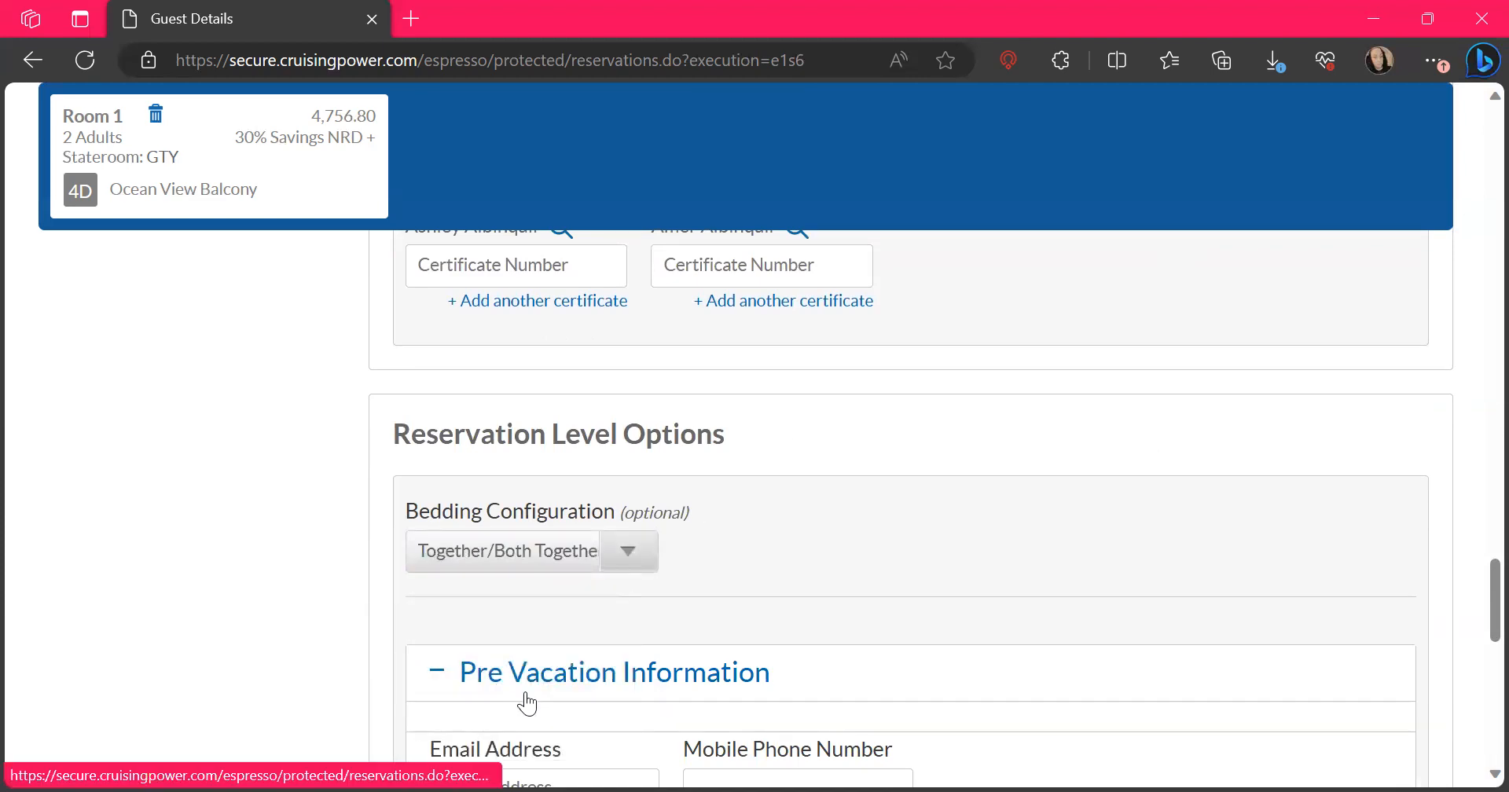
Fill in the pre-vacation e-mail address and mobile phone number from the saved personal info
scroll(526, 702, "down", 3)
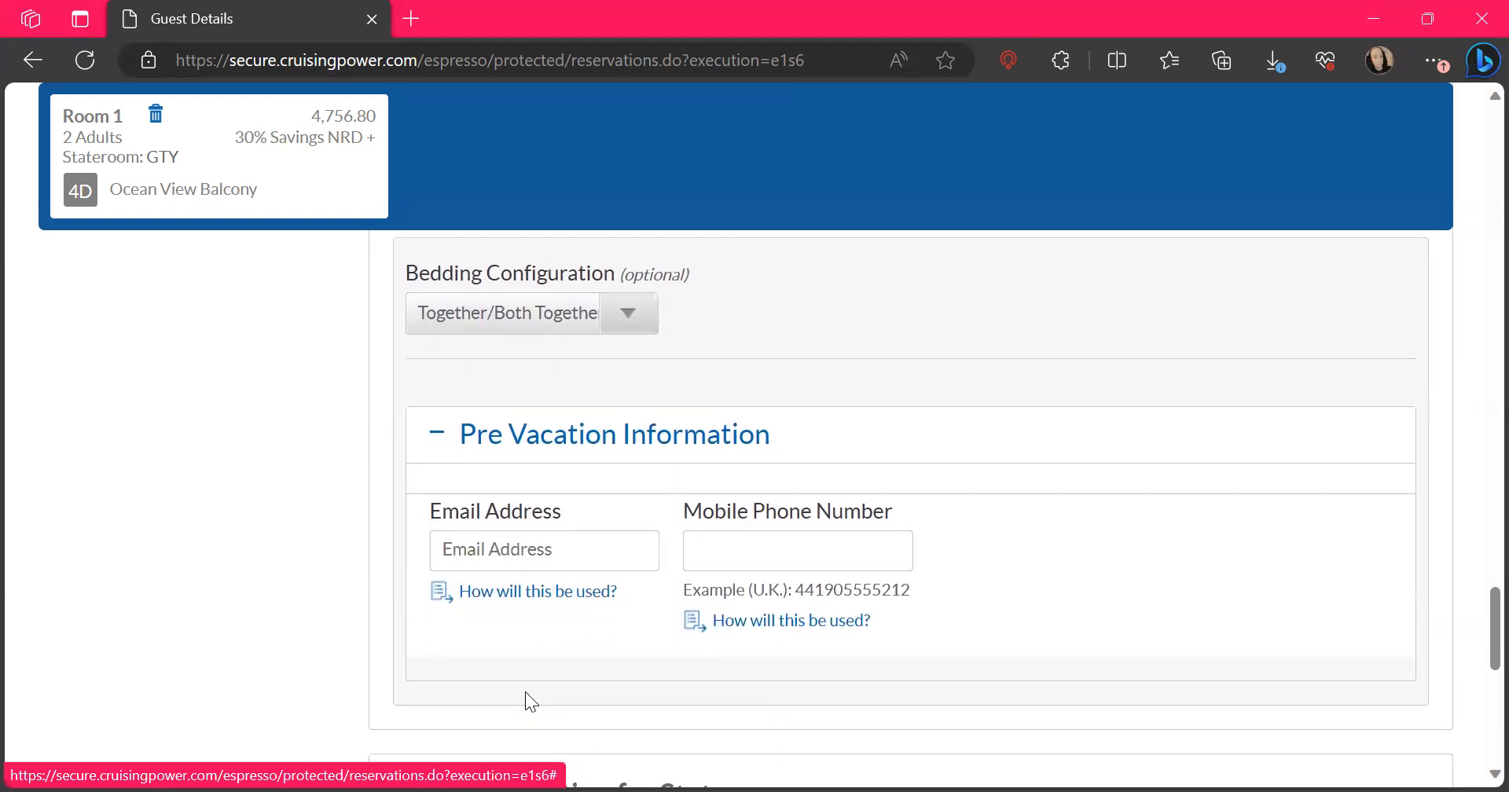
left_click(508, 553)
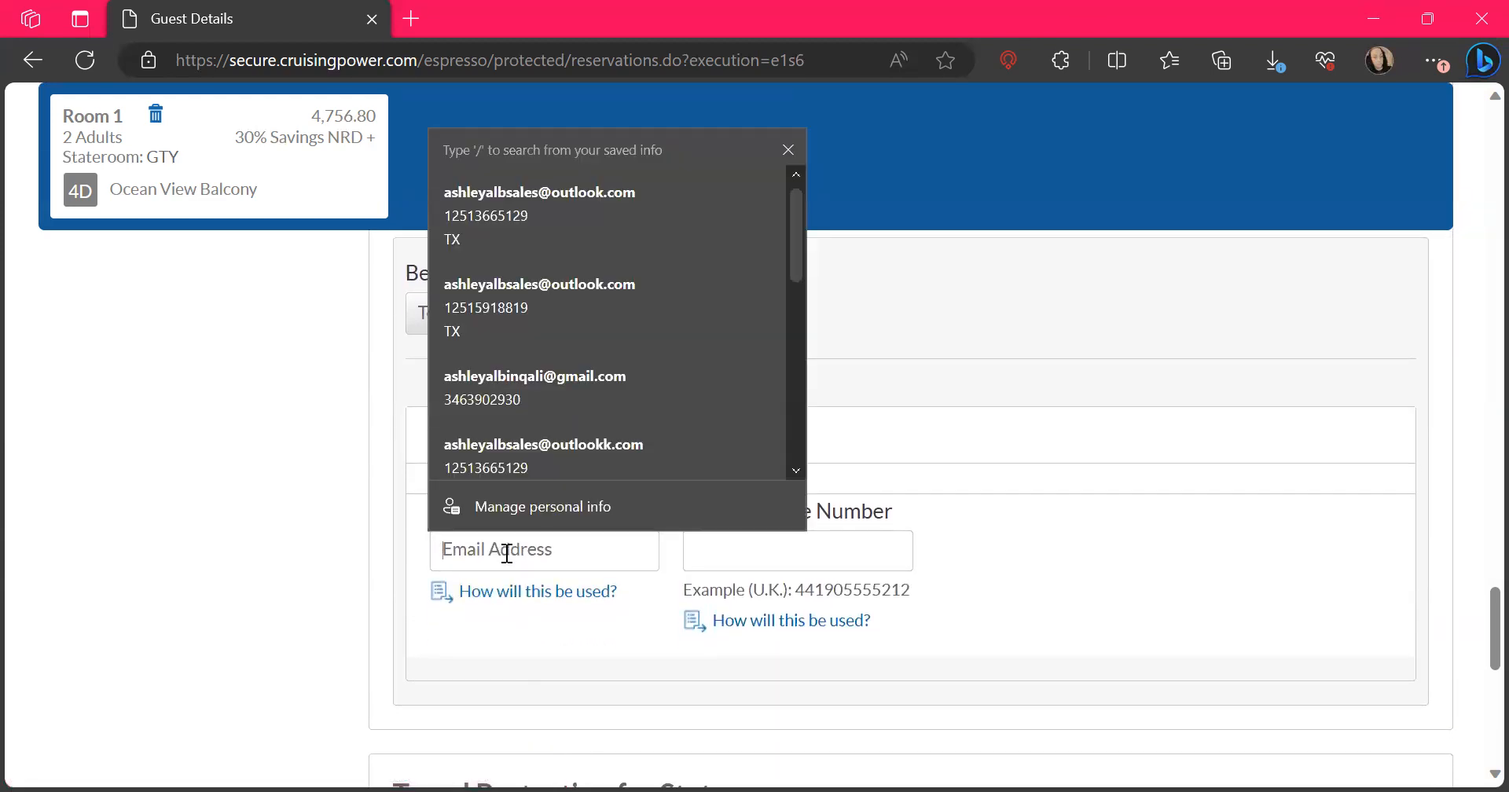
left_click(611, 276)
Add the optional travel protection for 398.00 USD to the booking
scroll(938, 517, "down", 5)
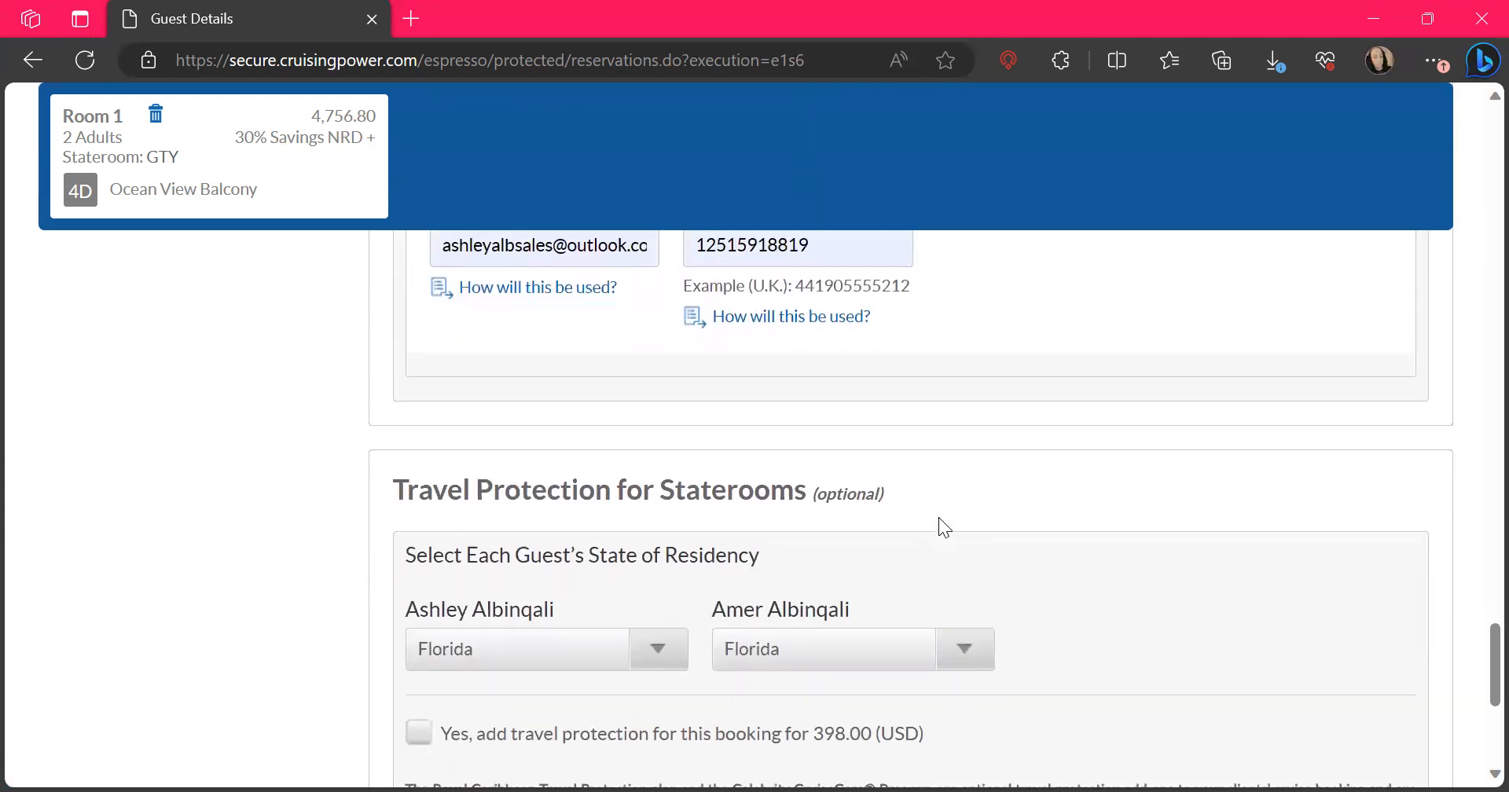
scroll(939, 518, "up", 1)
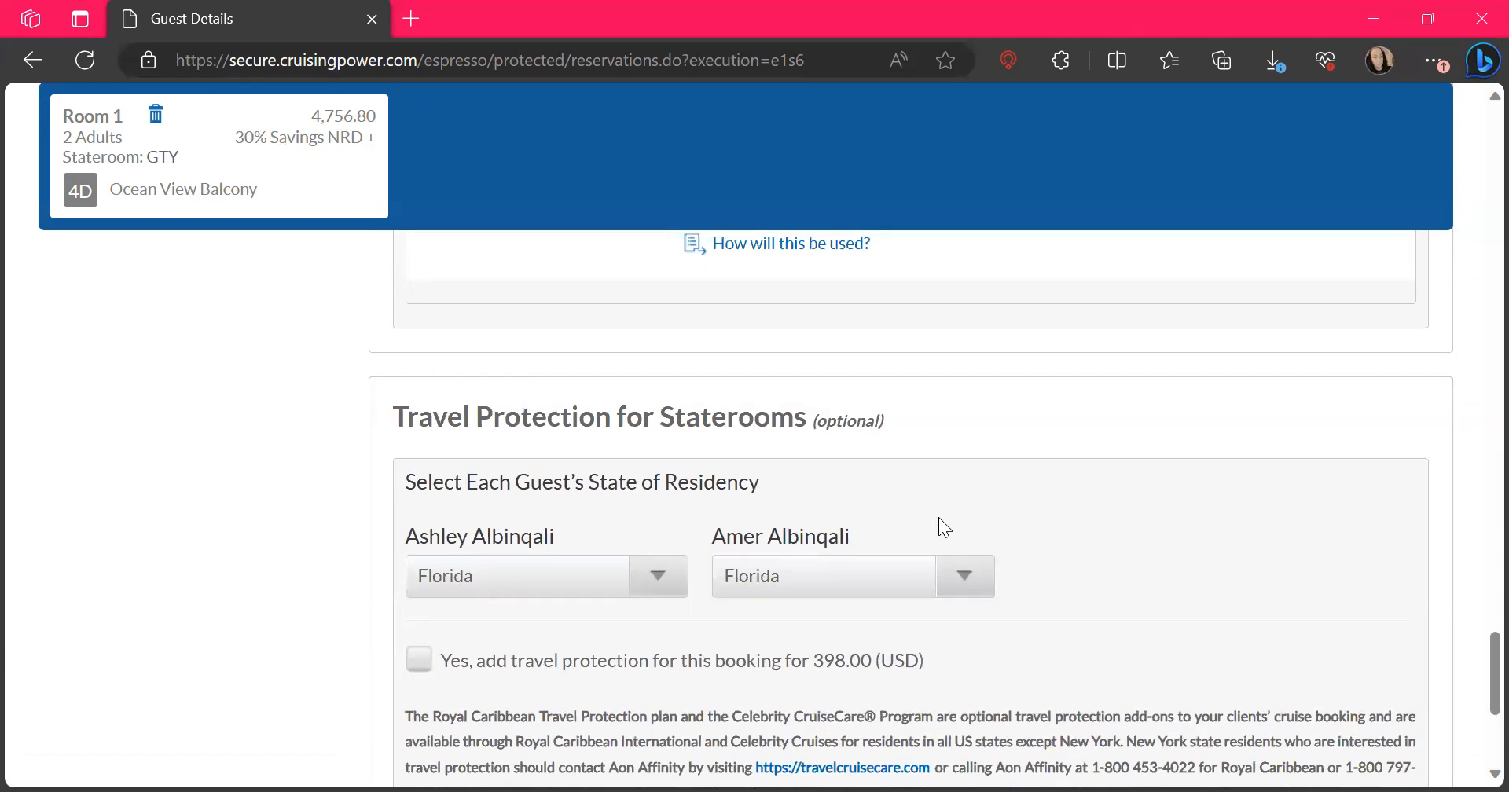
scroll(704, 700, "down", 1)
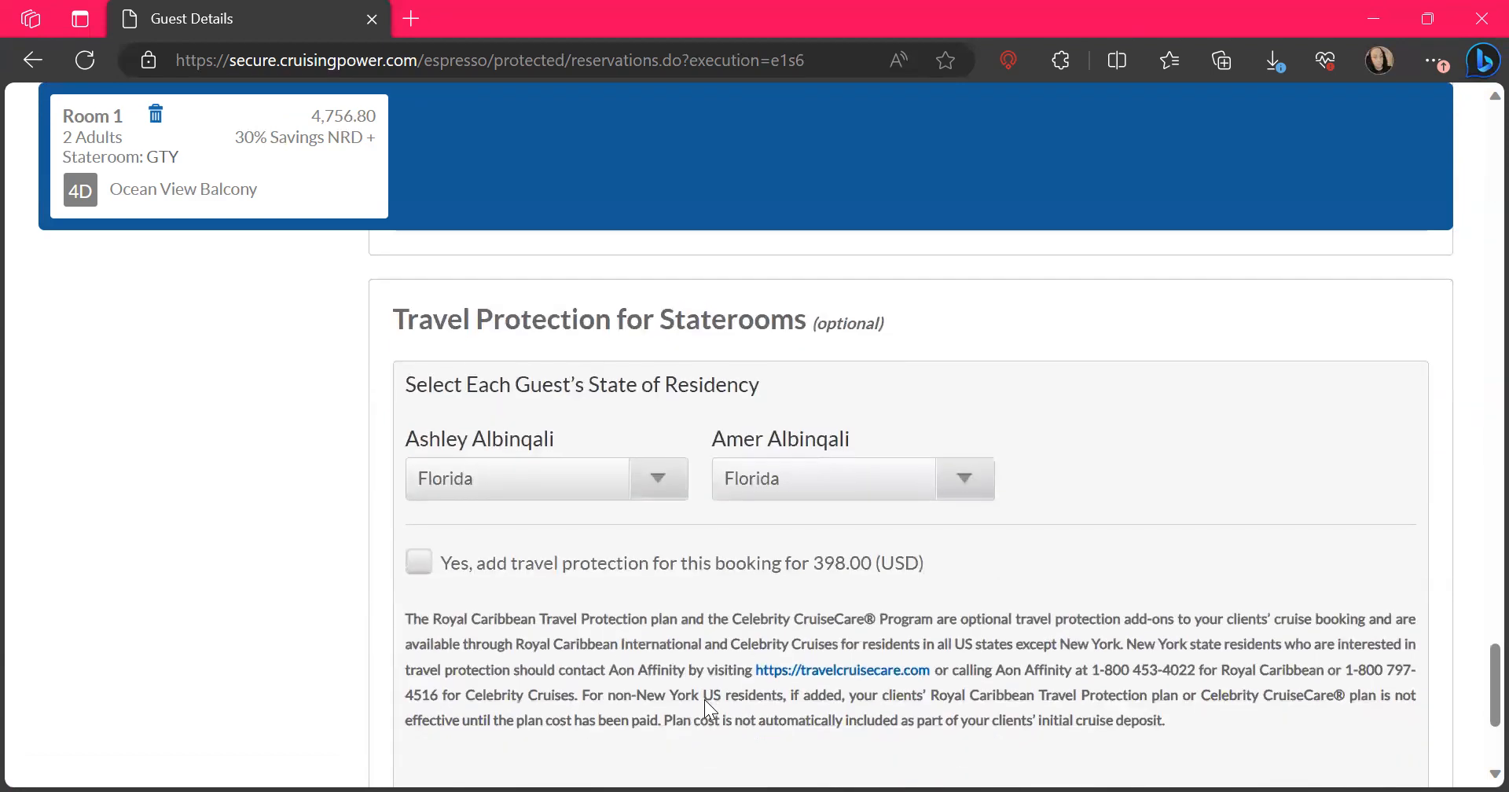
left_click(426, 564)
scroll(1186, 650, "down", 1)
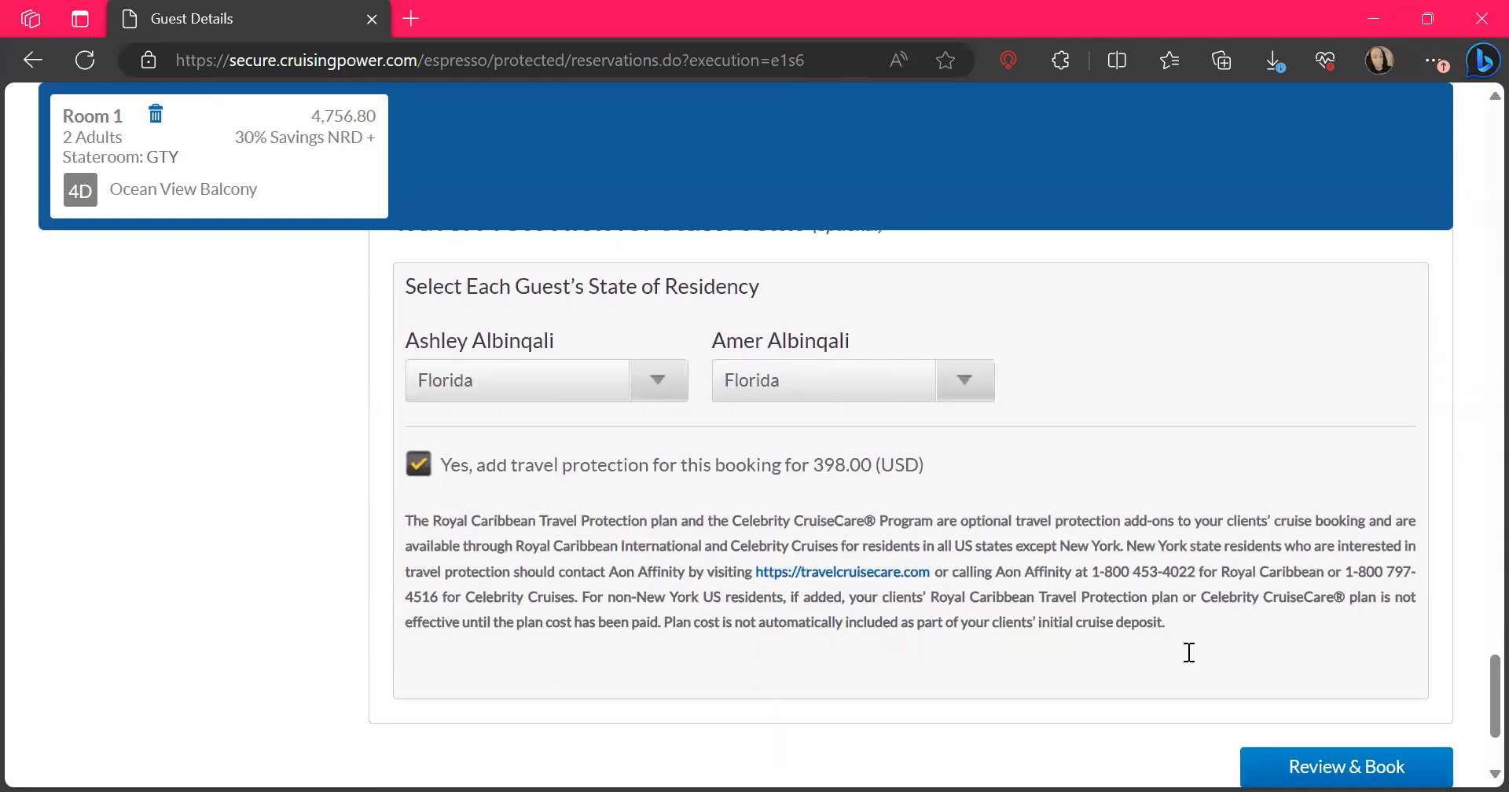
Look back over the dining and guest entries and submit the guest details for review and booking
scroll(1190, 652, "up", 10)
scroll(1188, 654, "up", 6)
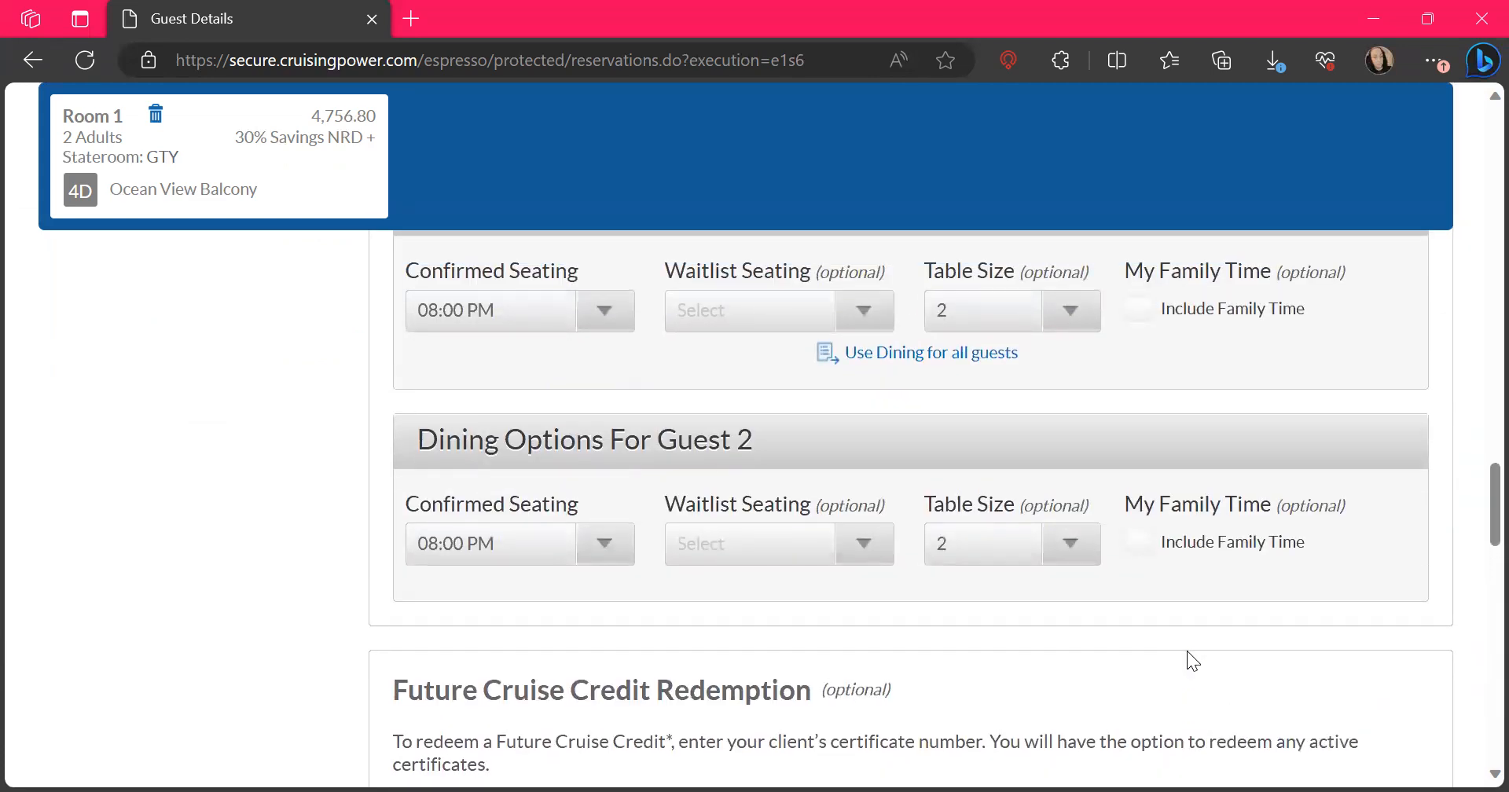
scroll(1187, 651, "up", 3)
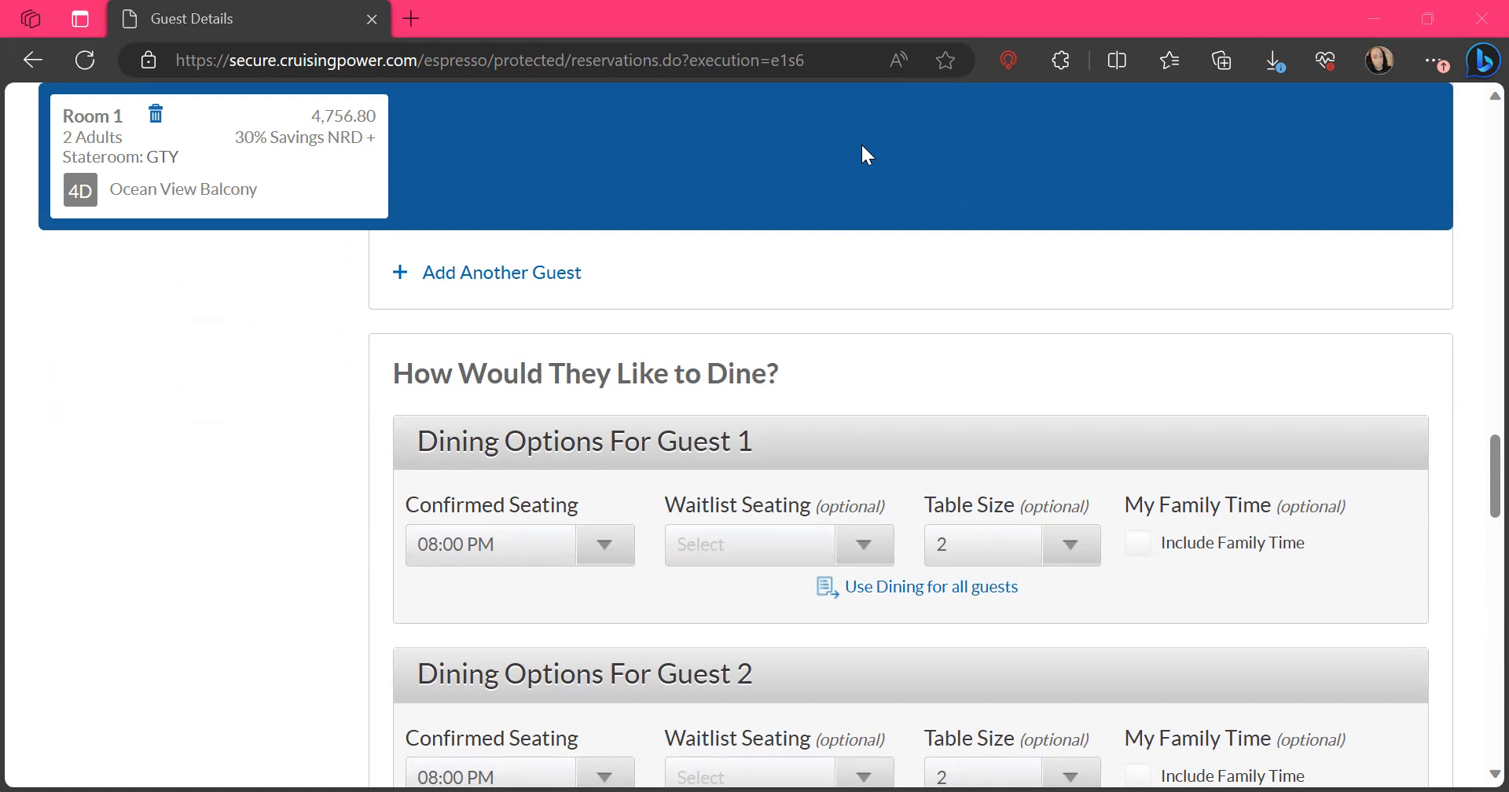
scroll(931, 564, "up", 5)
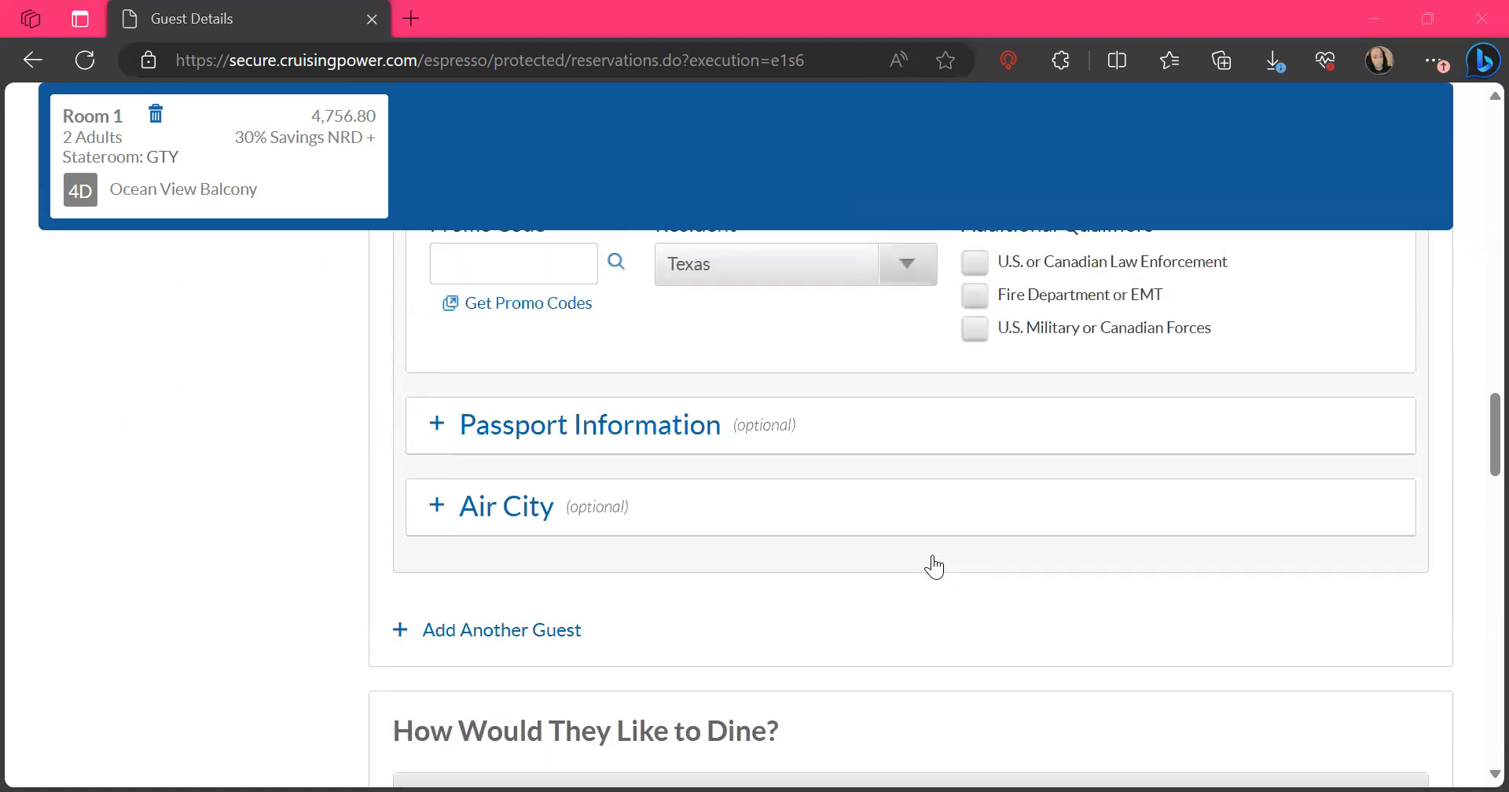
scroll(934, 566, "up", 7)
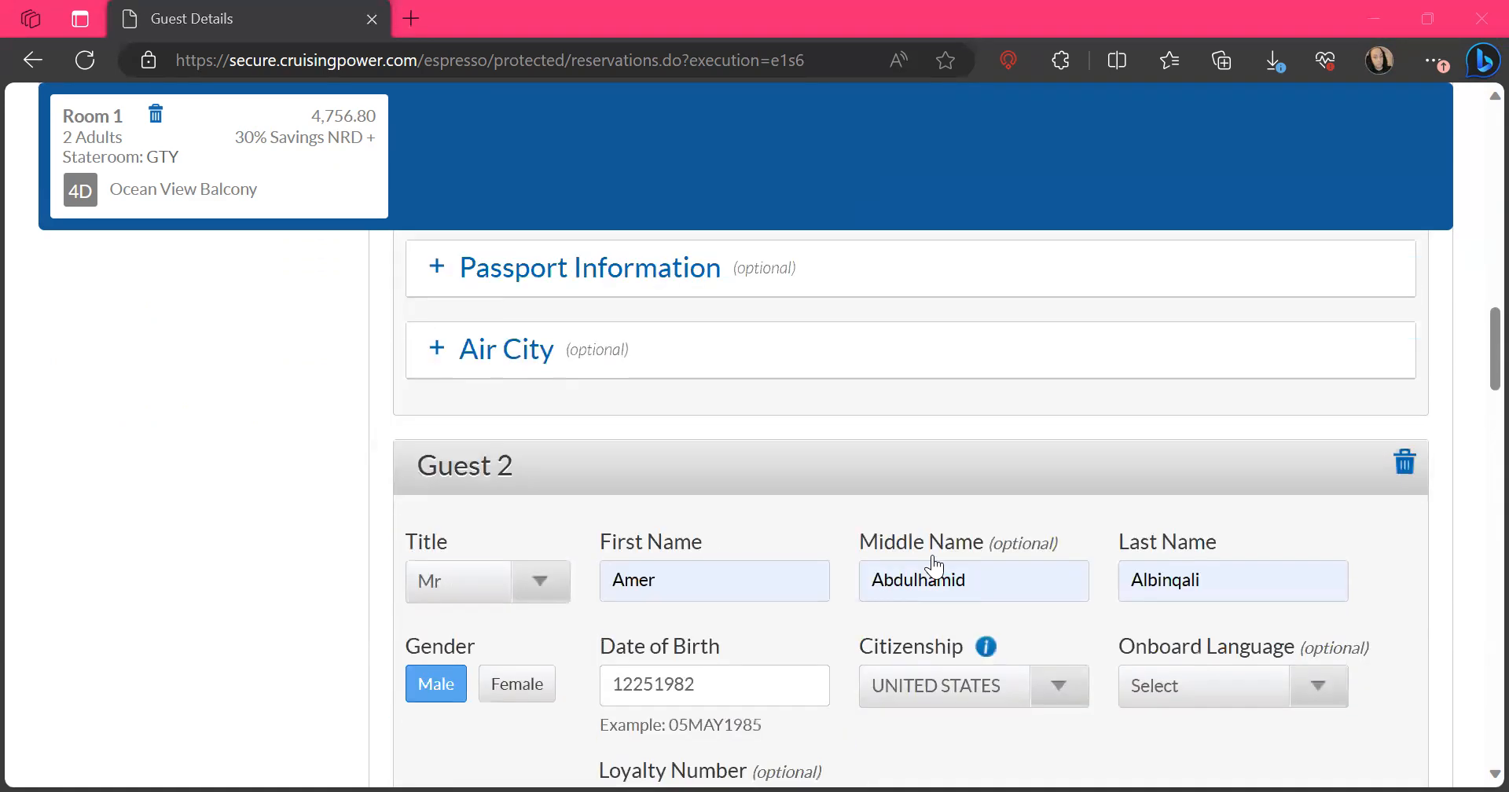
scroll(934, 566, "down", 20)
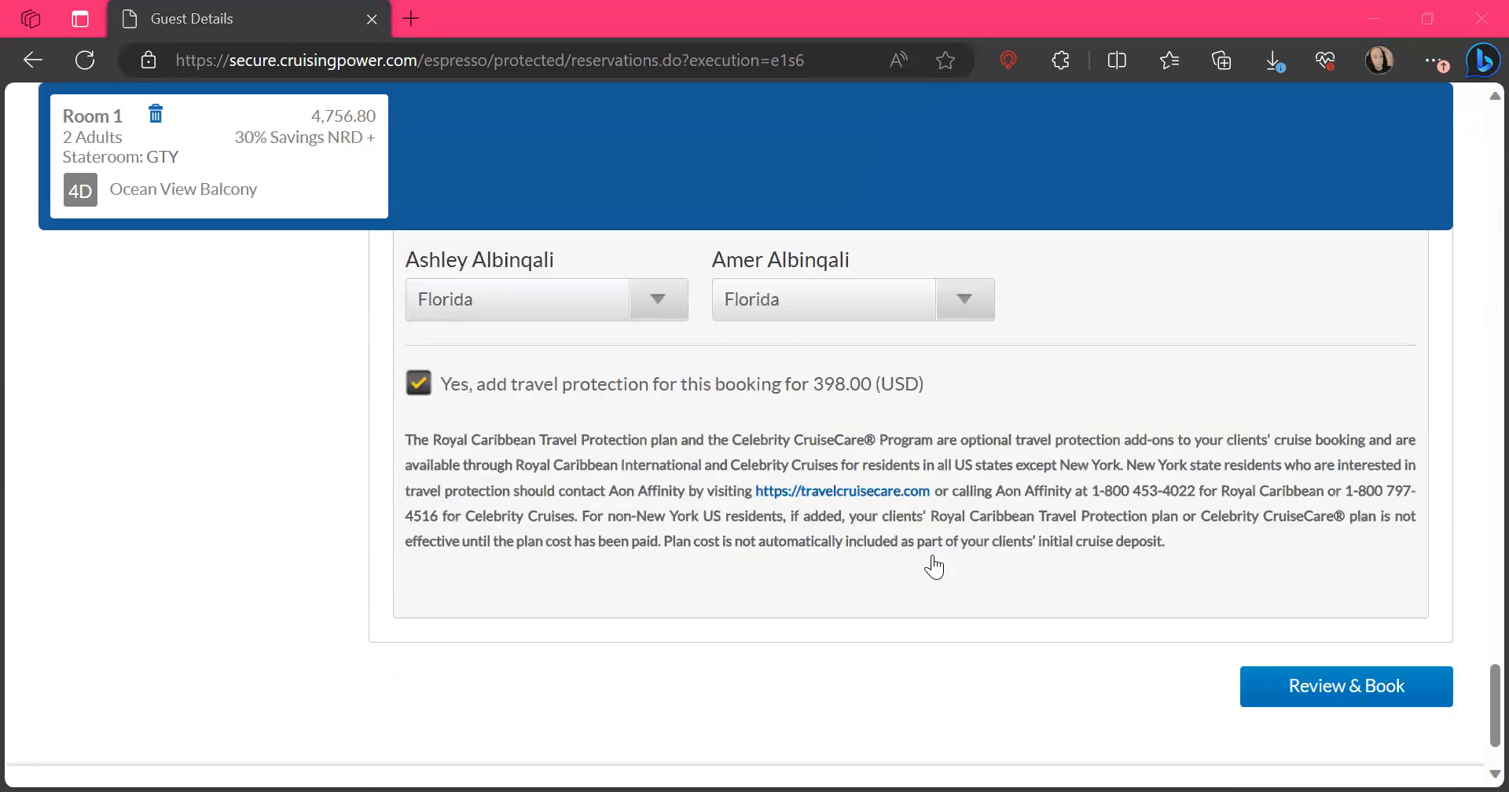
left_click(1255, 582)
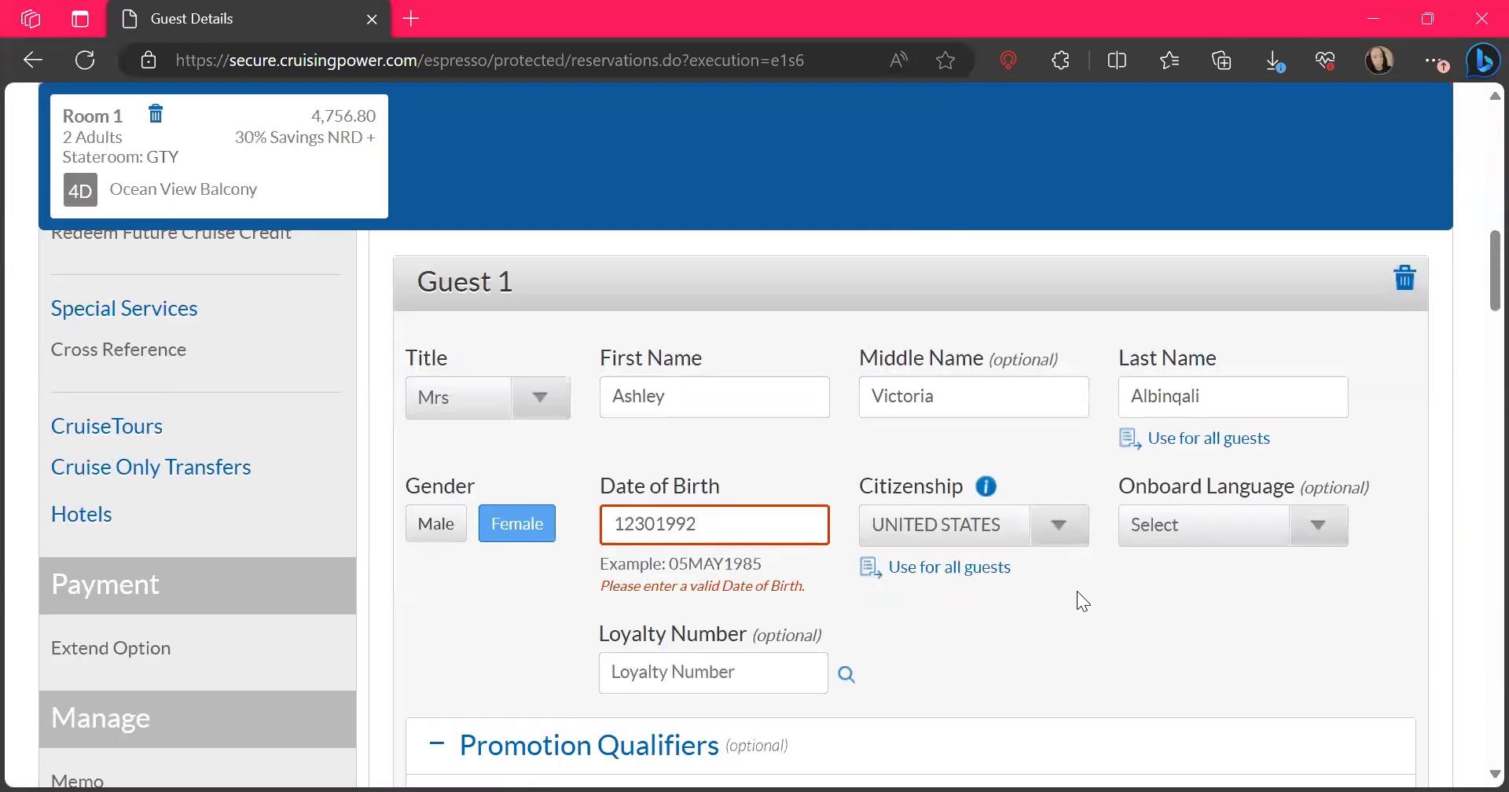
Re-enter Guest 1's date of birth in the example's format of day, three-letter month and year
left_click(666, 462)
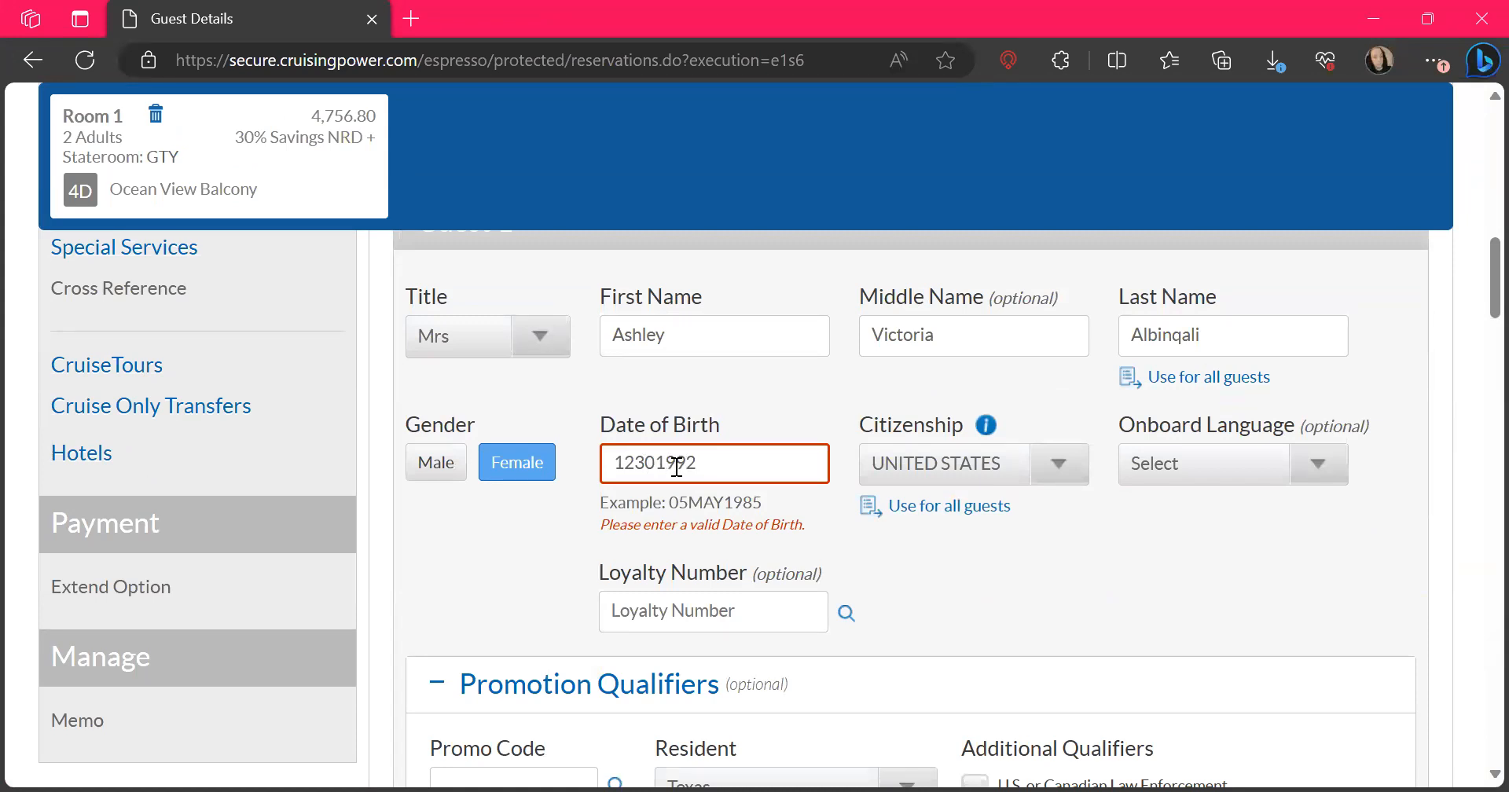
key("BackSpace")
key("BackSpace")
key("BackSpace")
key("BackSpace")
key("BackSpace")
type("30DEC")
Re-enter Guest 2's date of birth with a three-letter month and resubmit the guest details for review and booking
scroll(908, 596, "down", 8)
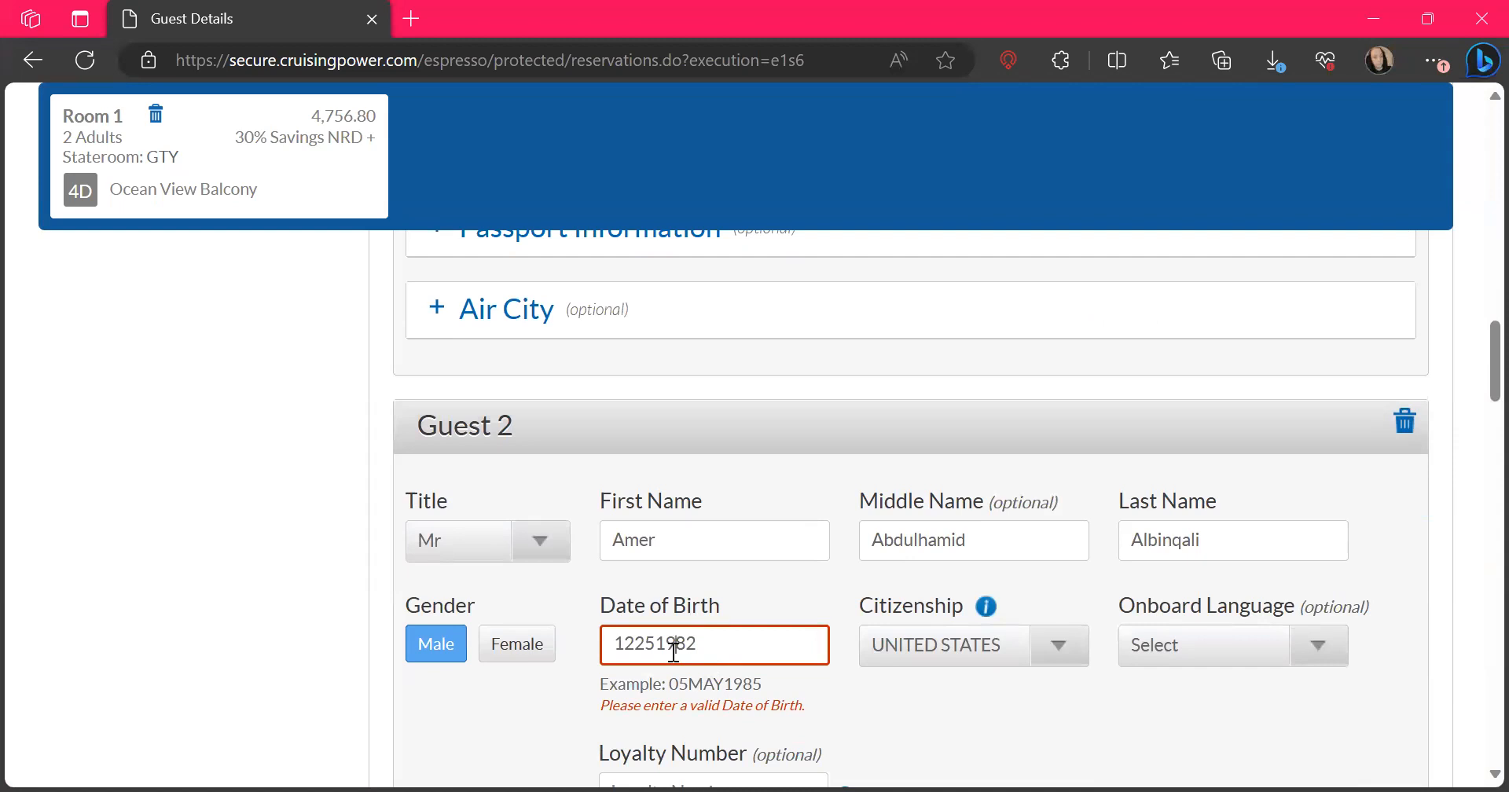
key("Left")
key("BackSpace")
key("BackSpace")
key("BackSpace")
key("BackSpace")
type("25DEC")
scroll(964, 716, "down", 20)
left_click(1364, 585)
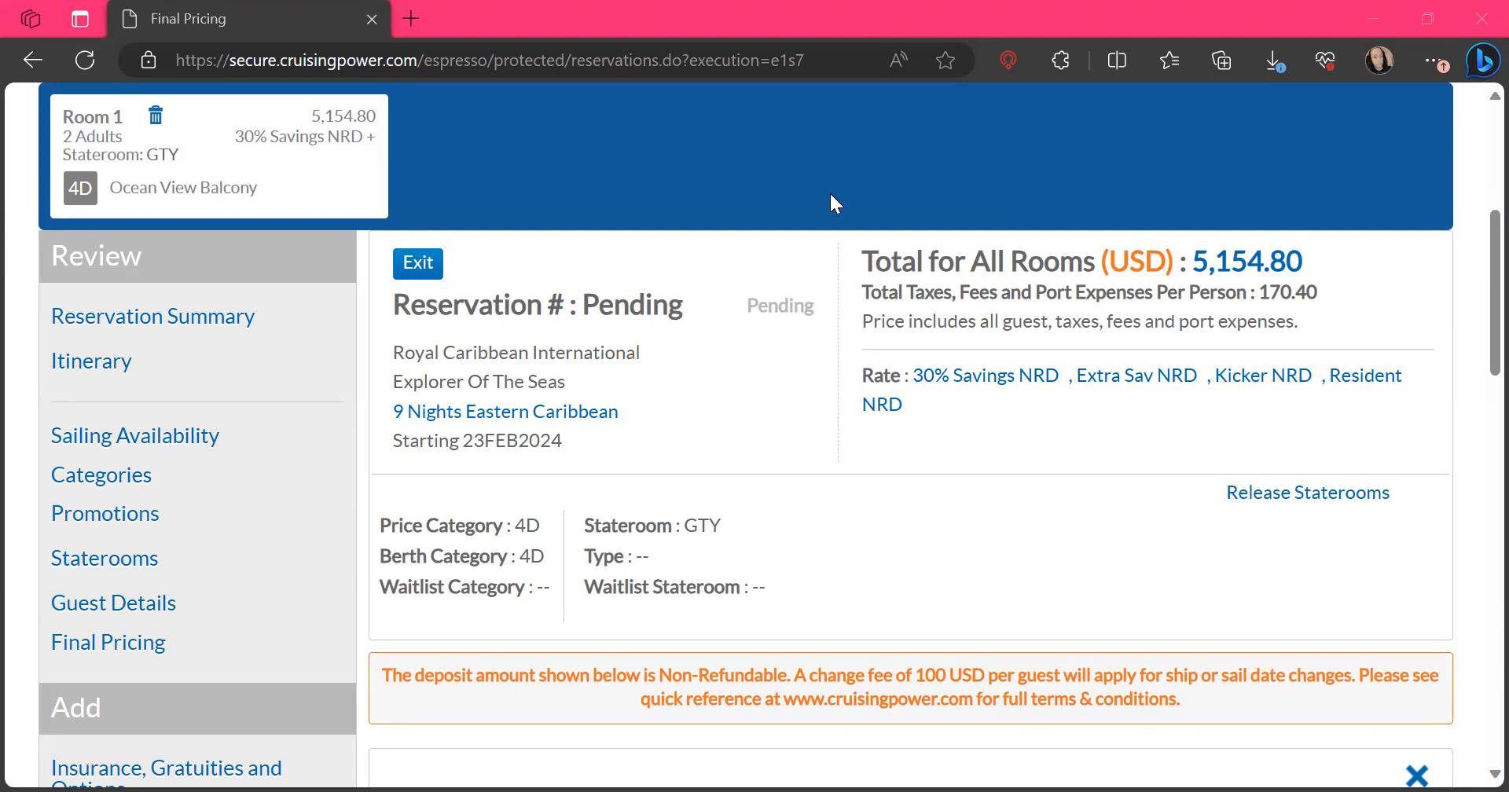
Examine the reservation summary, applied promotional rates, and the total price, deposit and final payment amounts with their due dates
scroll(830, 189, "down", 1)
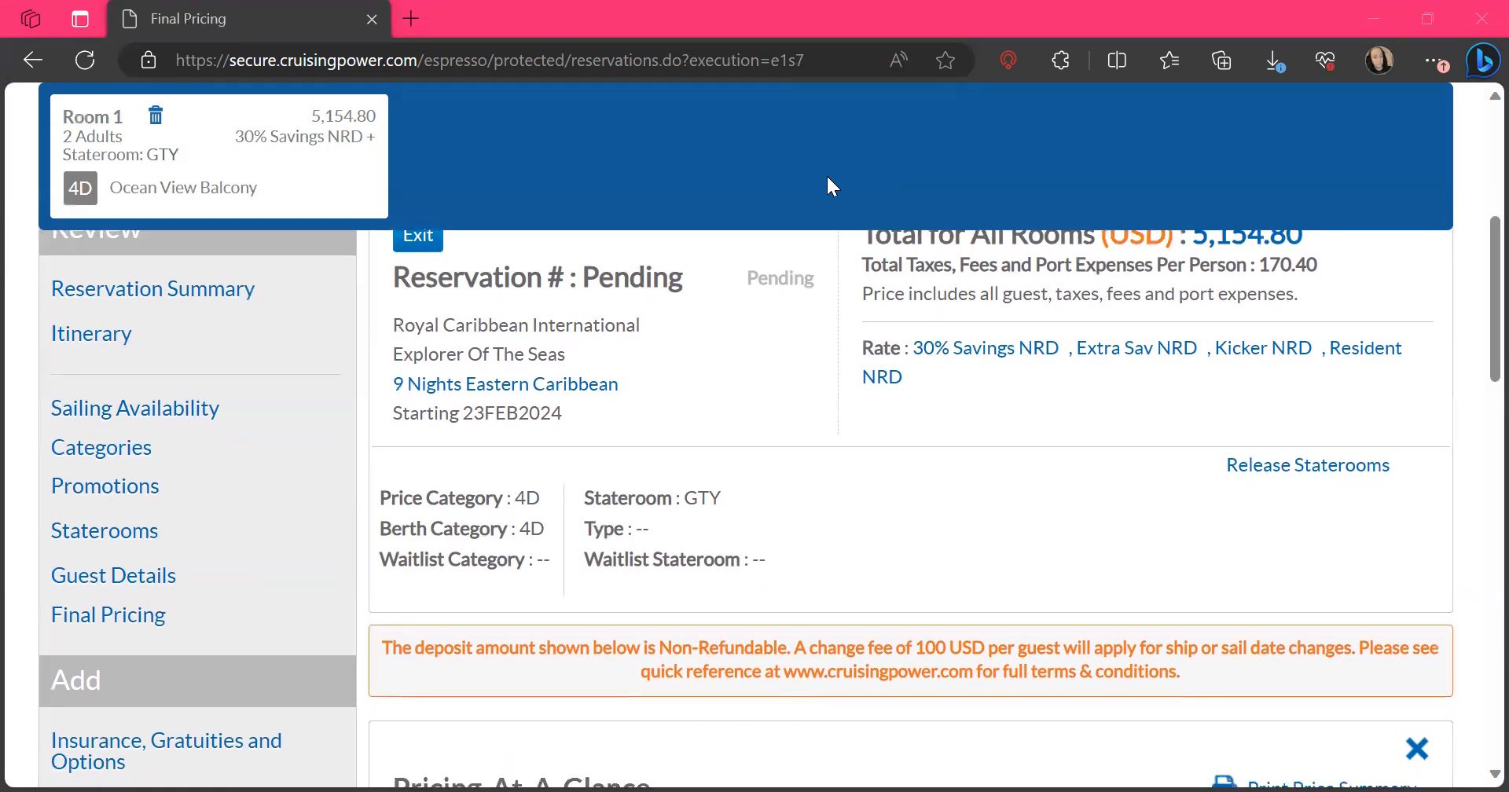
scroll(831, 187, "up", 1)
scroll(831, 187, "down", 3)
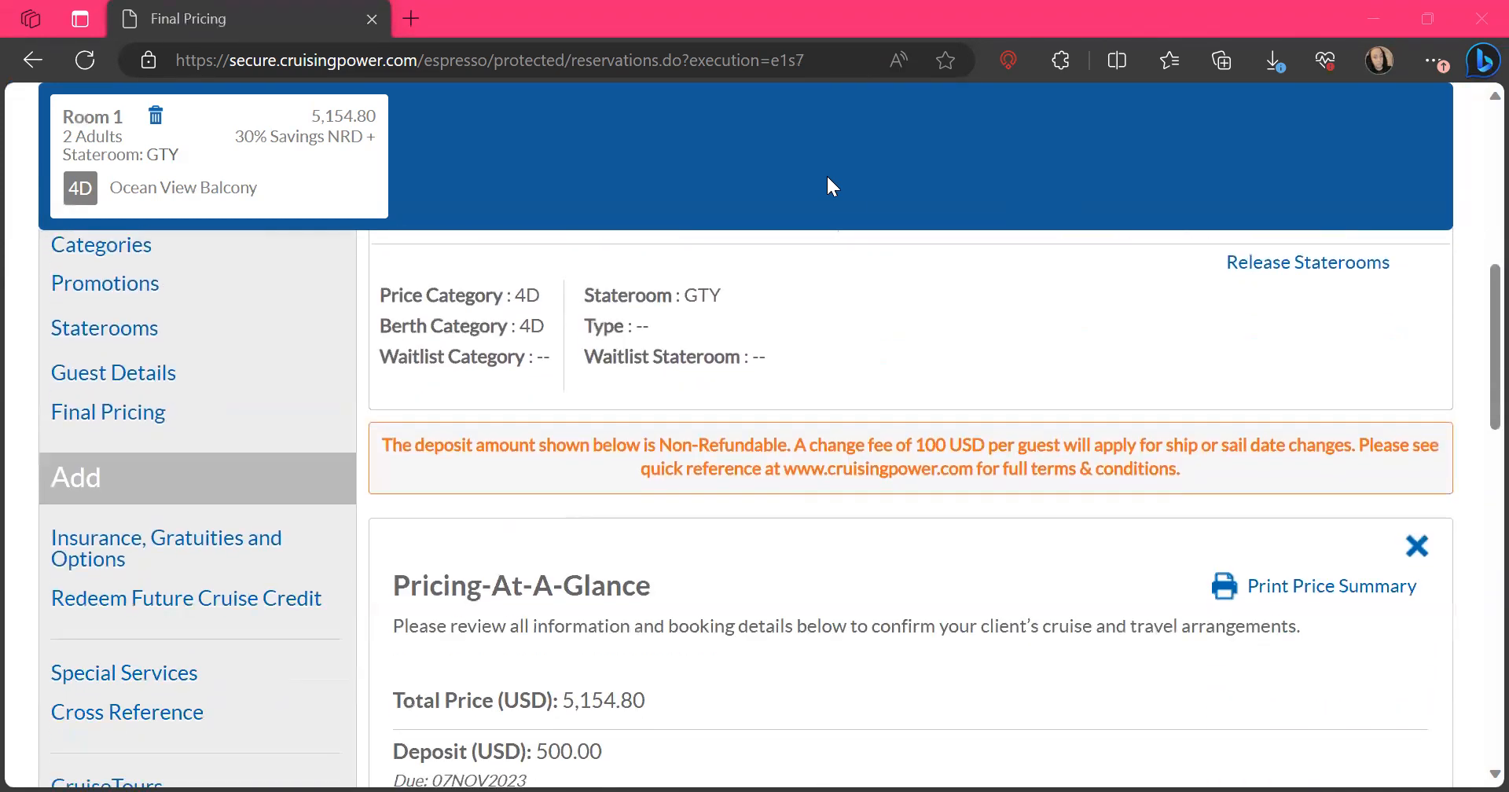
scroll(832, 187, "down", 2)
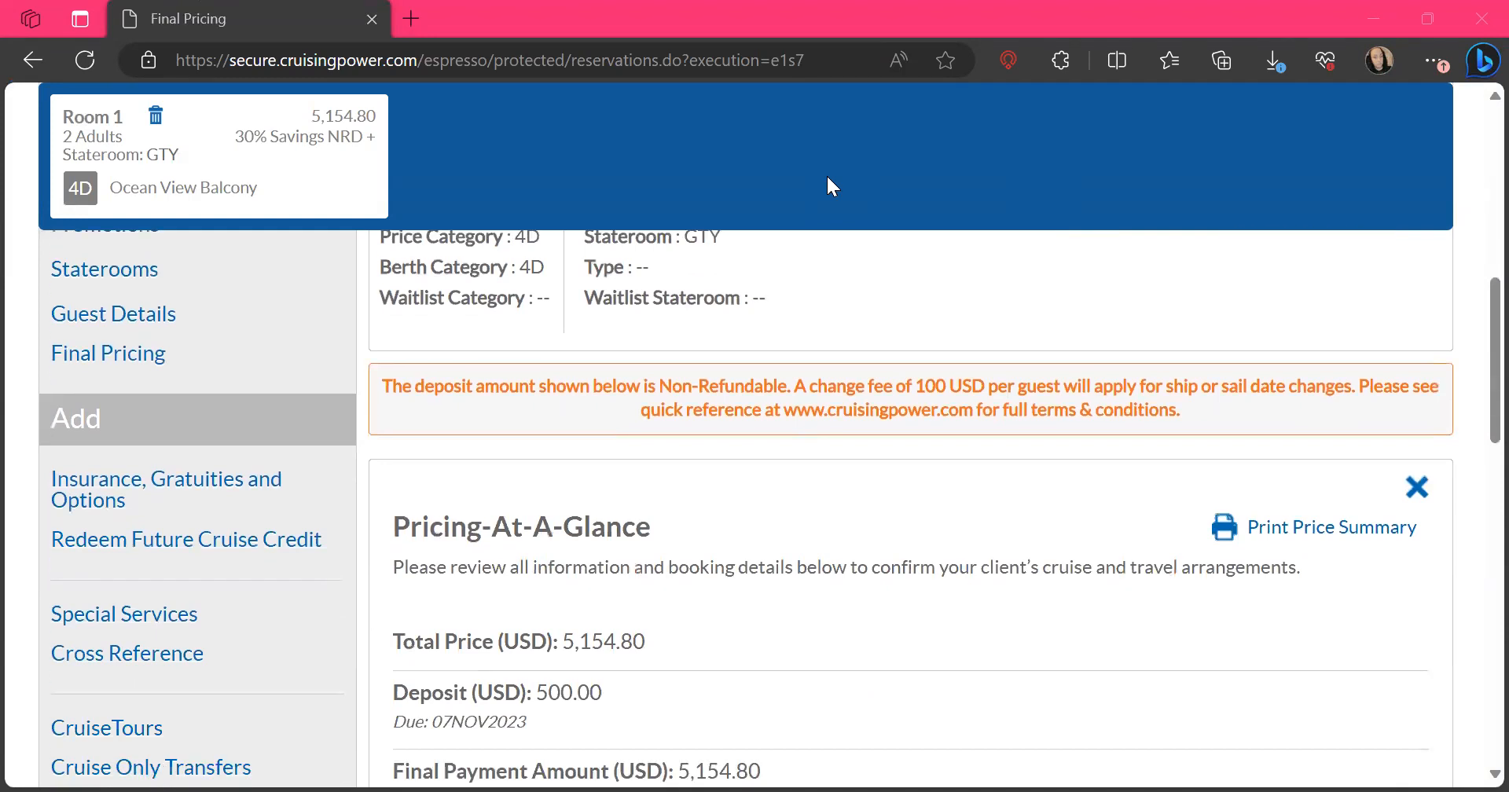
scroll(832, 187, "down", 1)
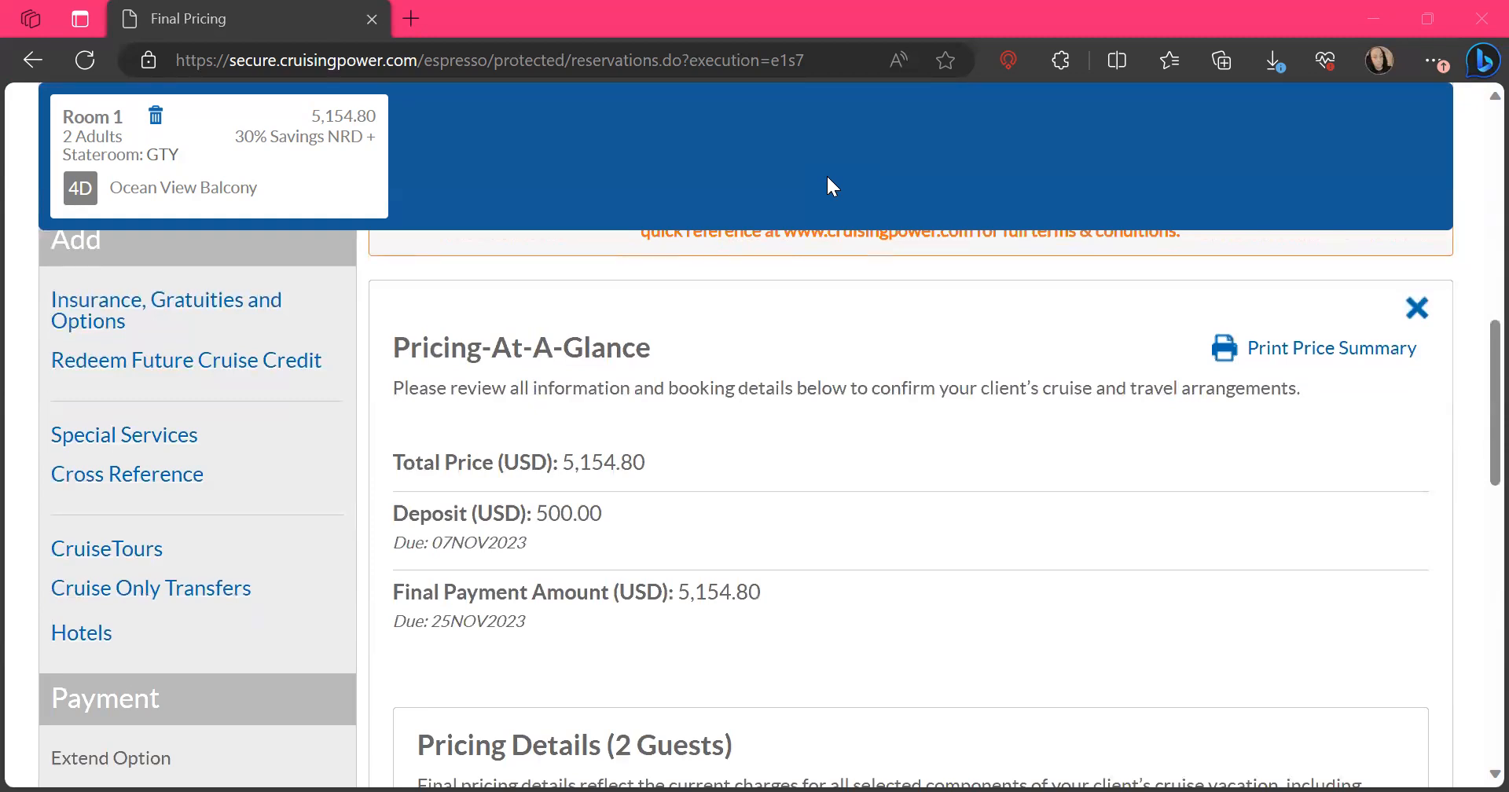
scroll(829, 184, "up", 8)
scroll(827, 176, "down", 1)
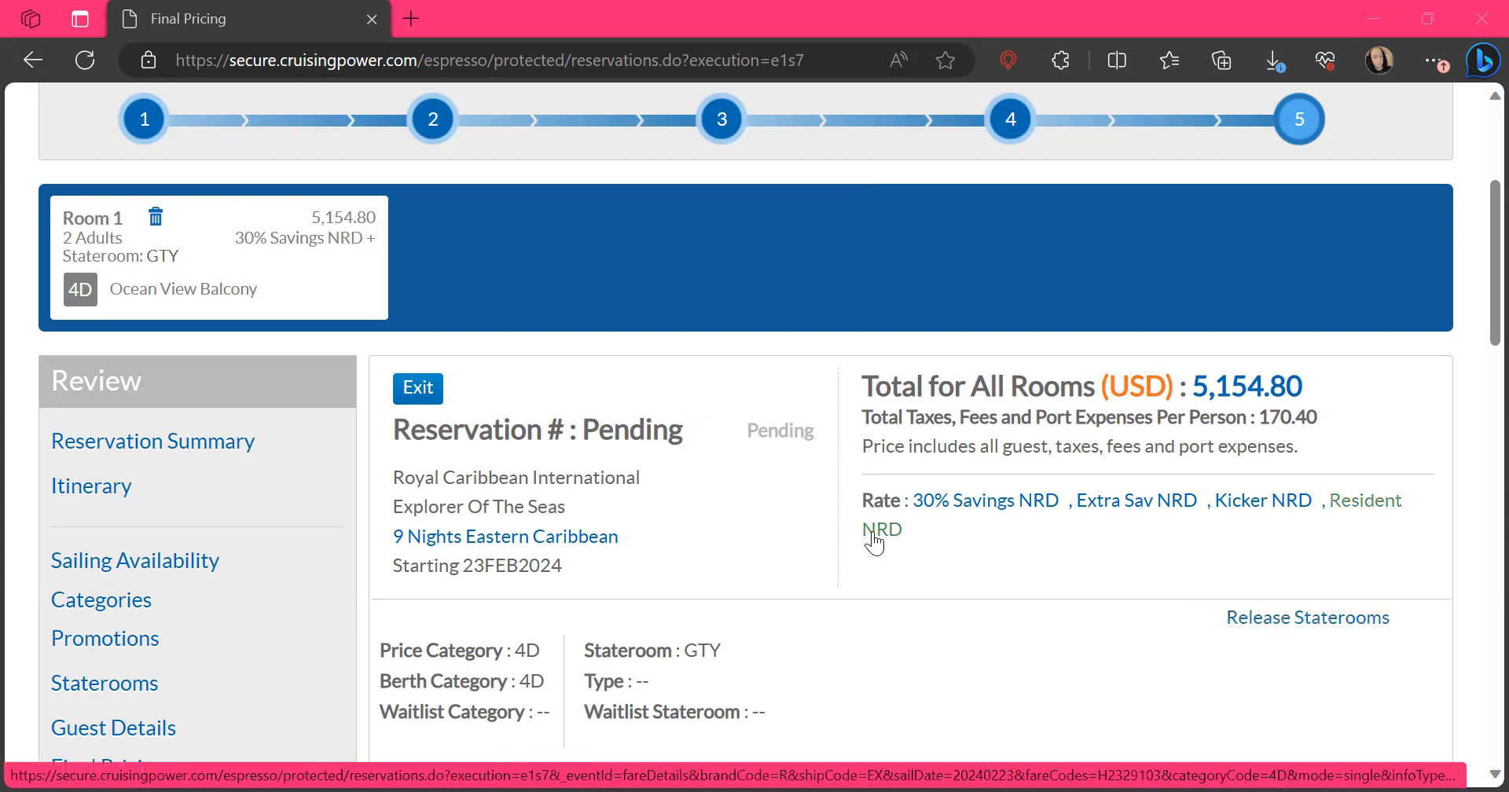
Confirm below the pricing details that the ticket contract, booking conditions and purchase terms were brought to the lead guest's attention
scroll(874, 542, "down", 1)
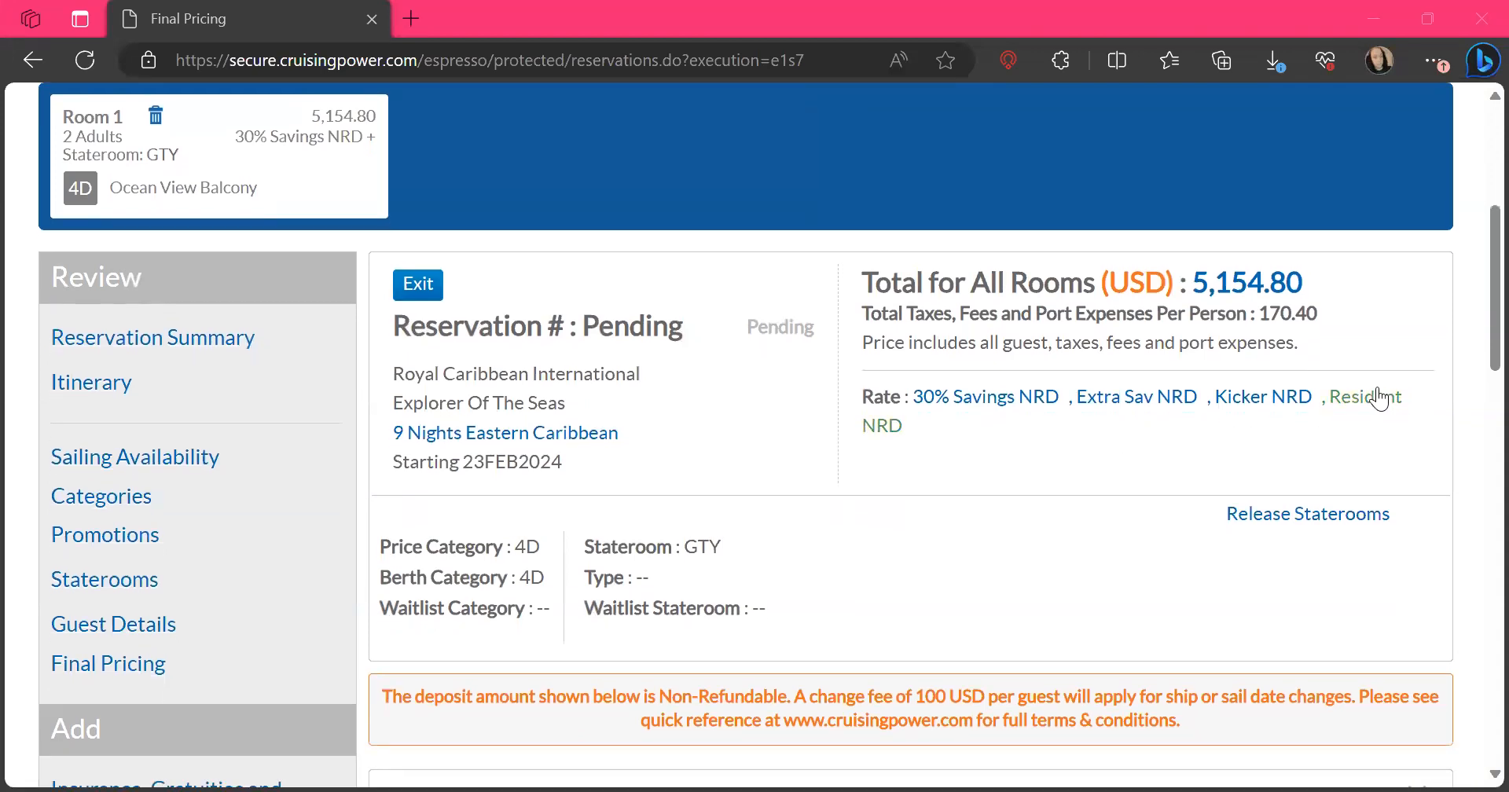
scroll(909, 476, "down", 4)
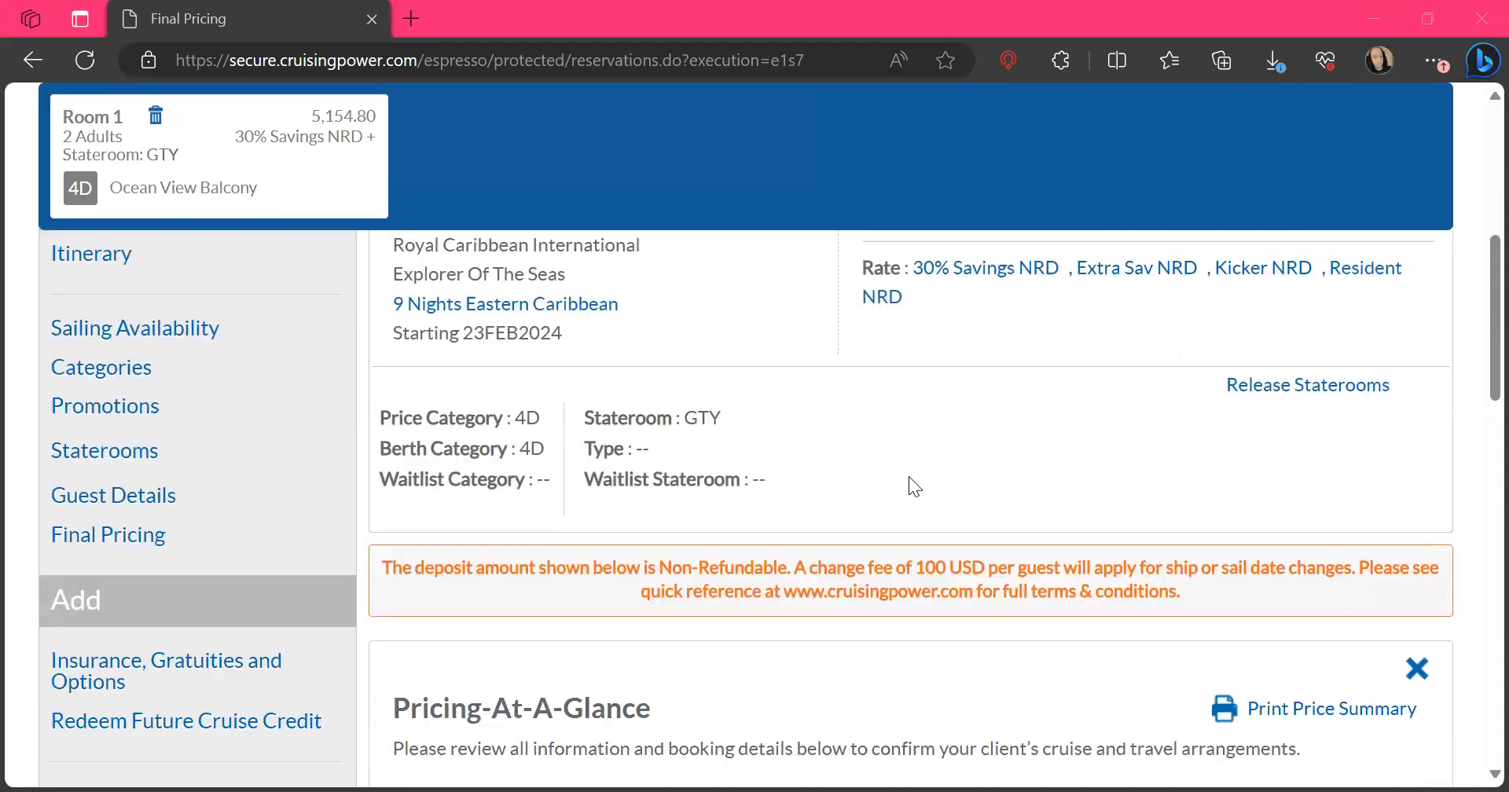
scroll(909, 476, "down", 4)
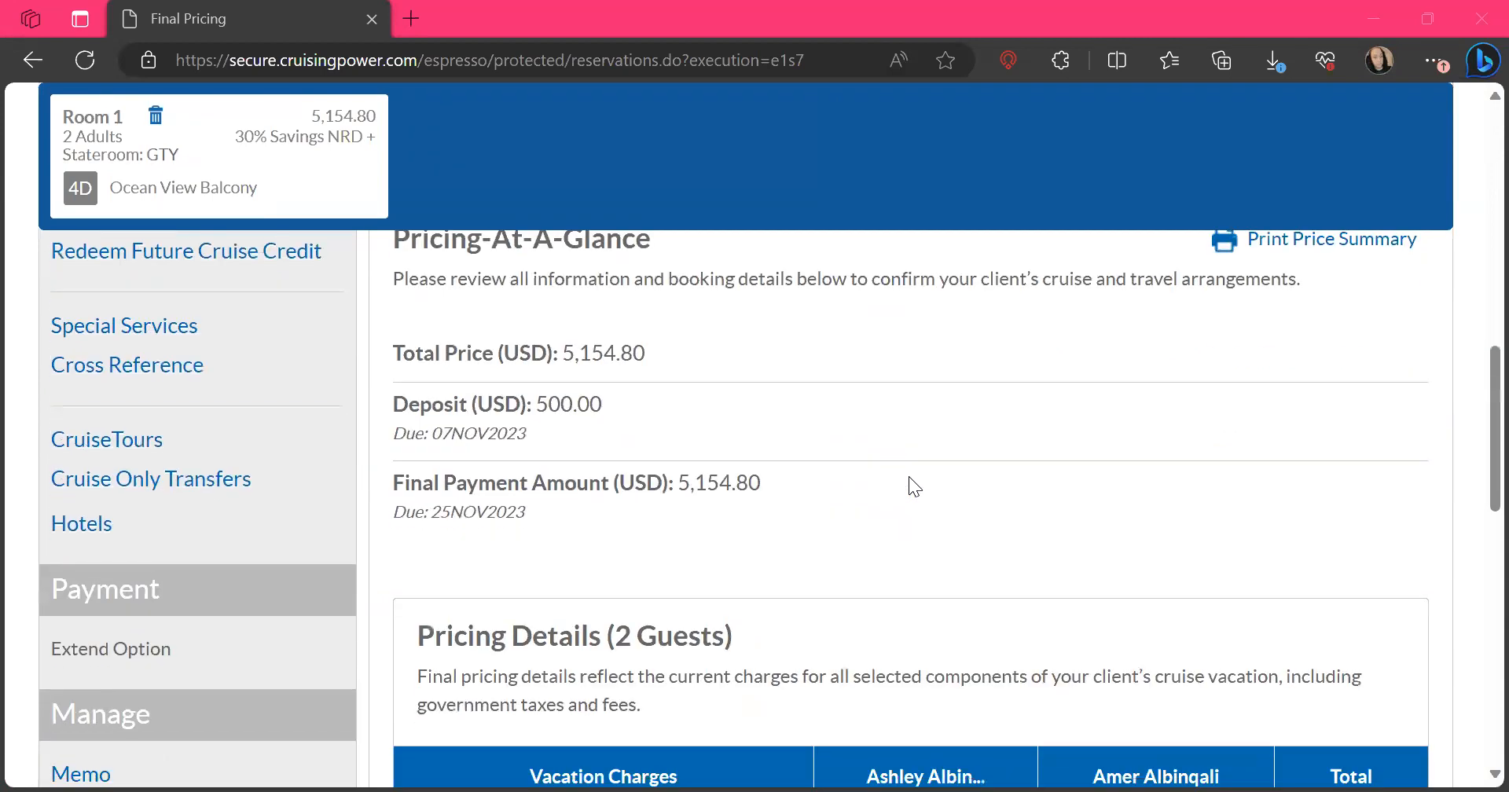
scroll(909, 477, "down", 5)
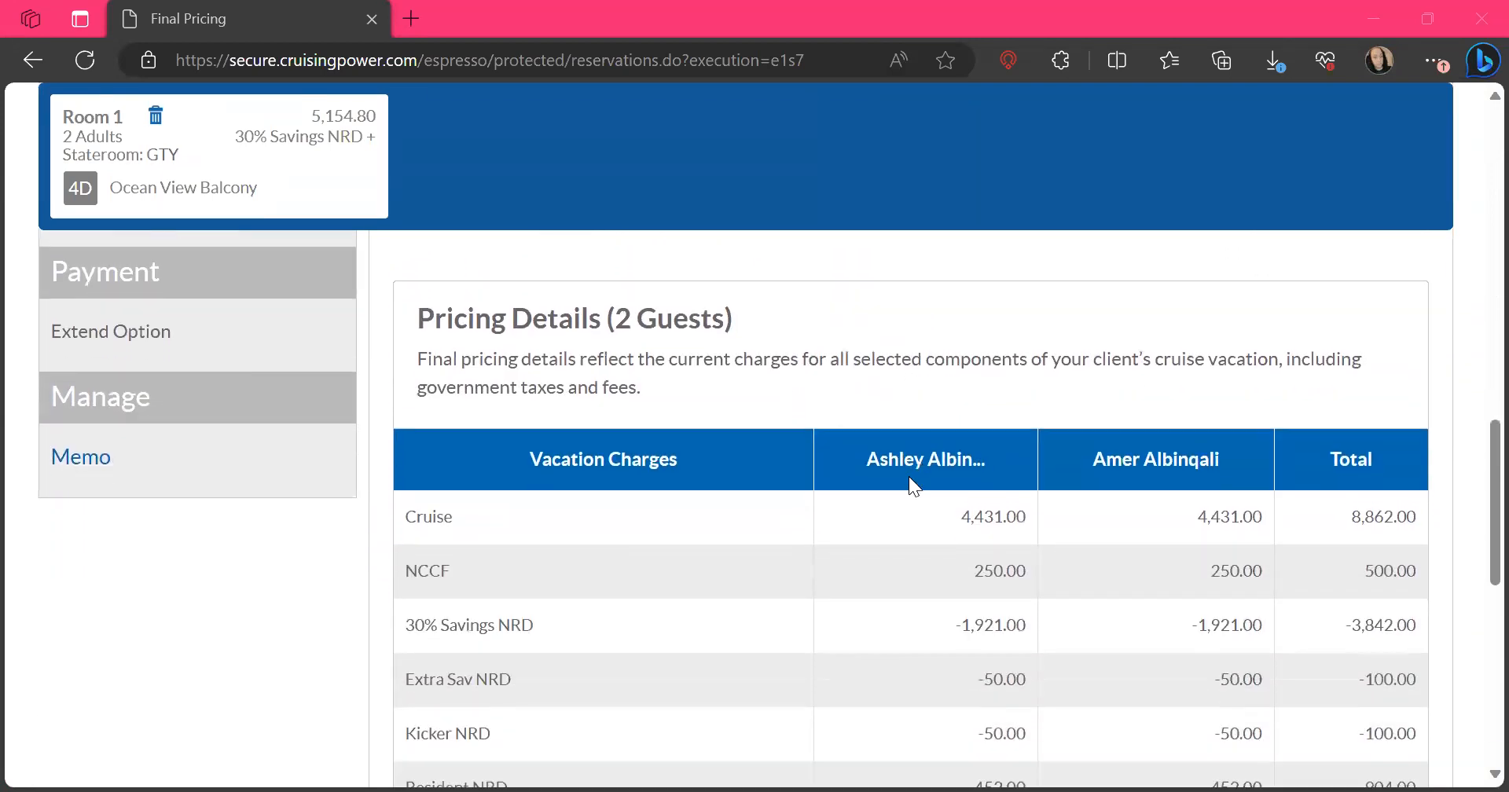
scroll(908, 476, "down", 2)
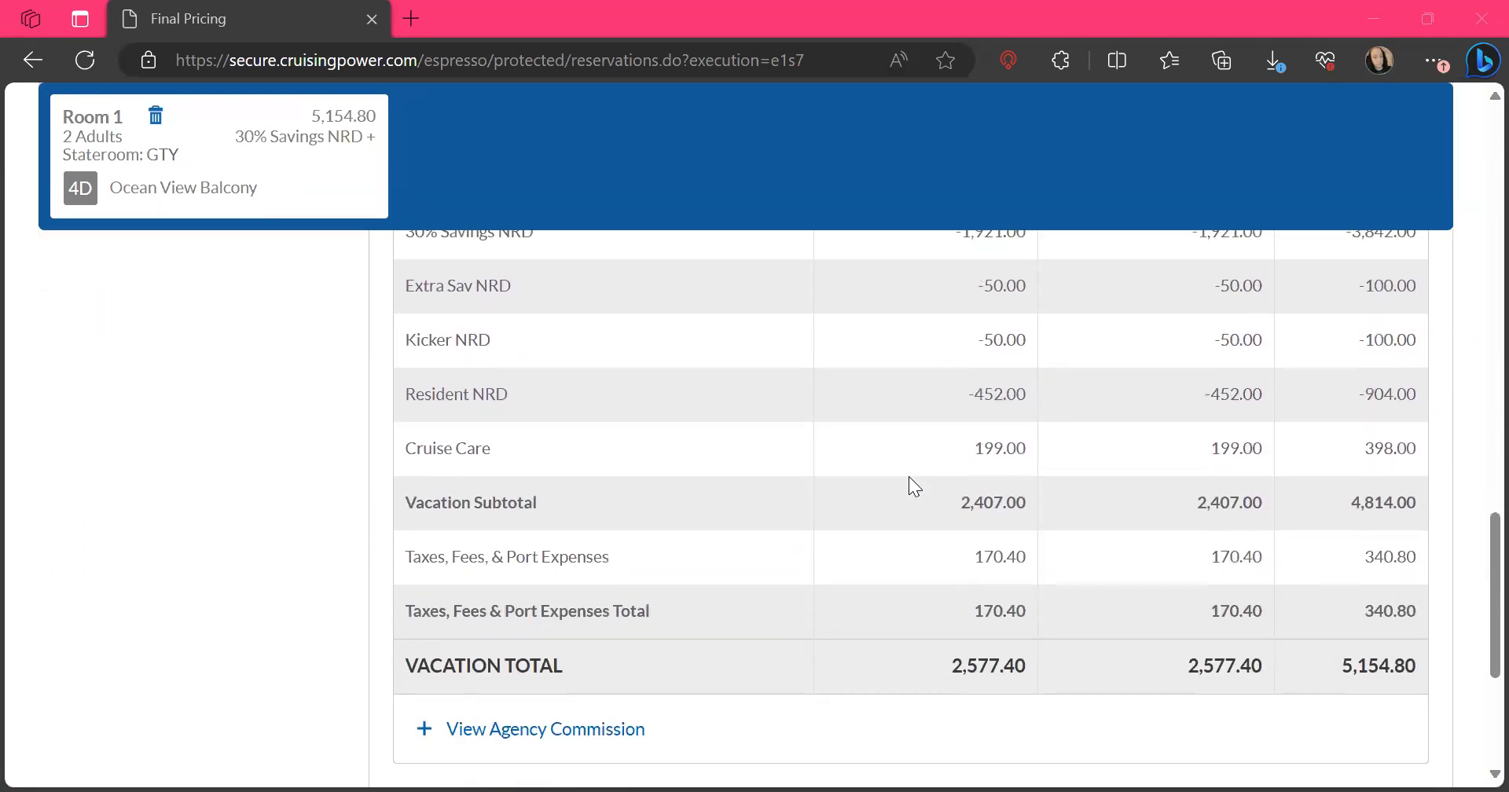
scroll(909, 476, "down", 2)
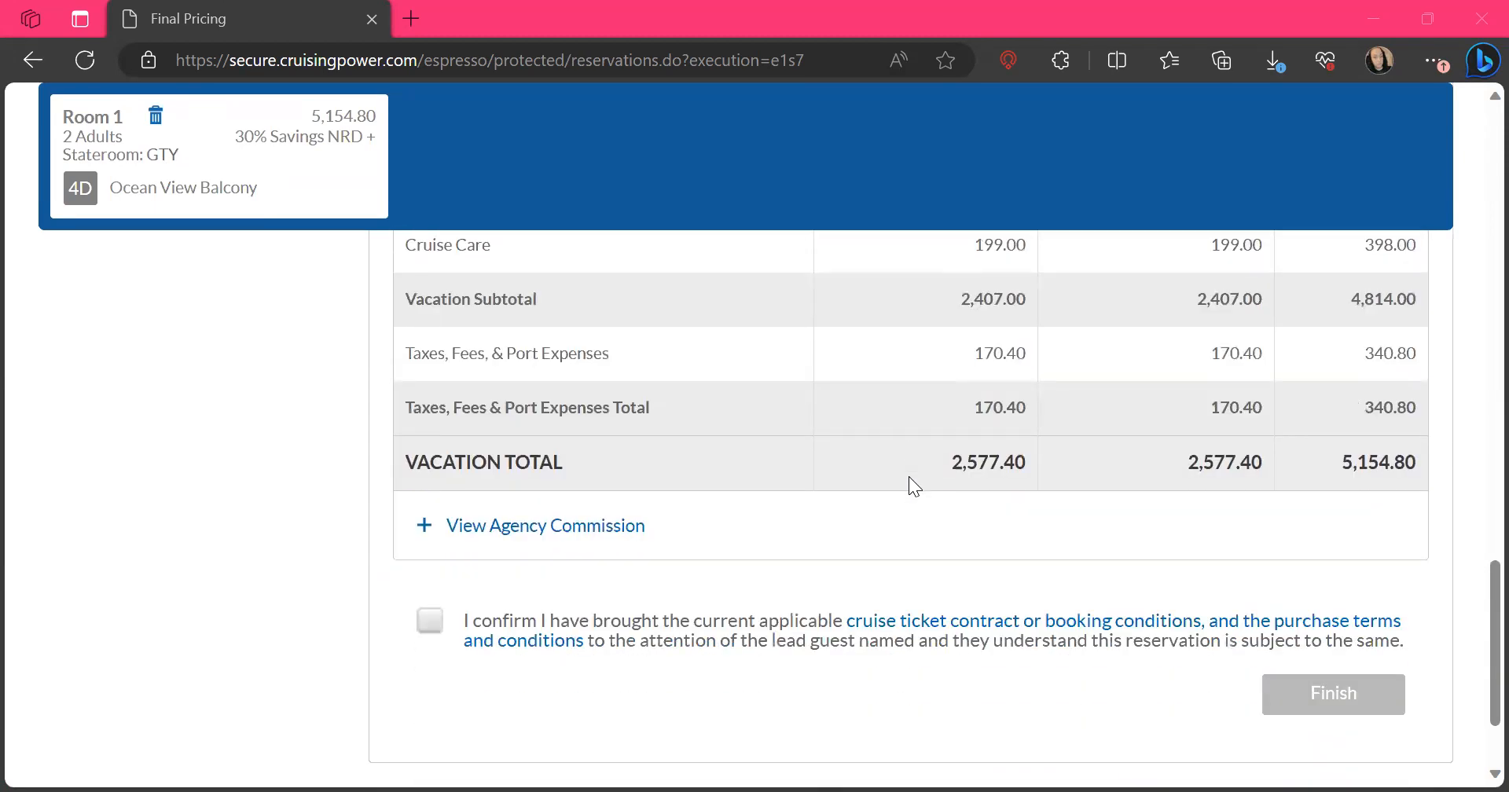
left_click(429, 622)
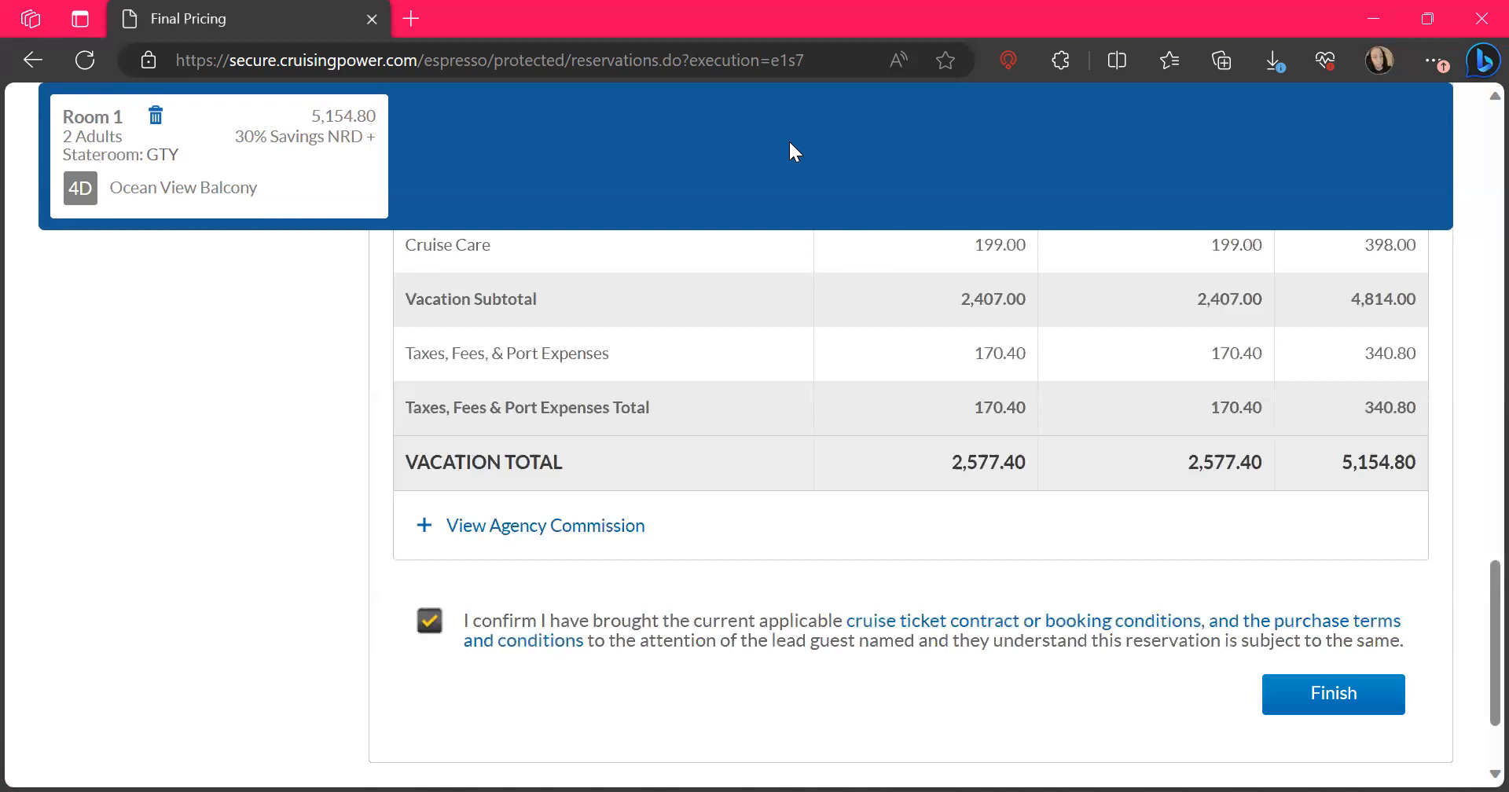
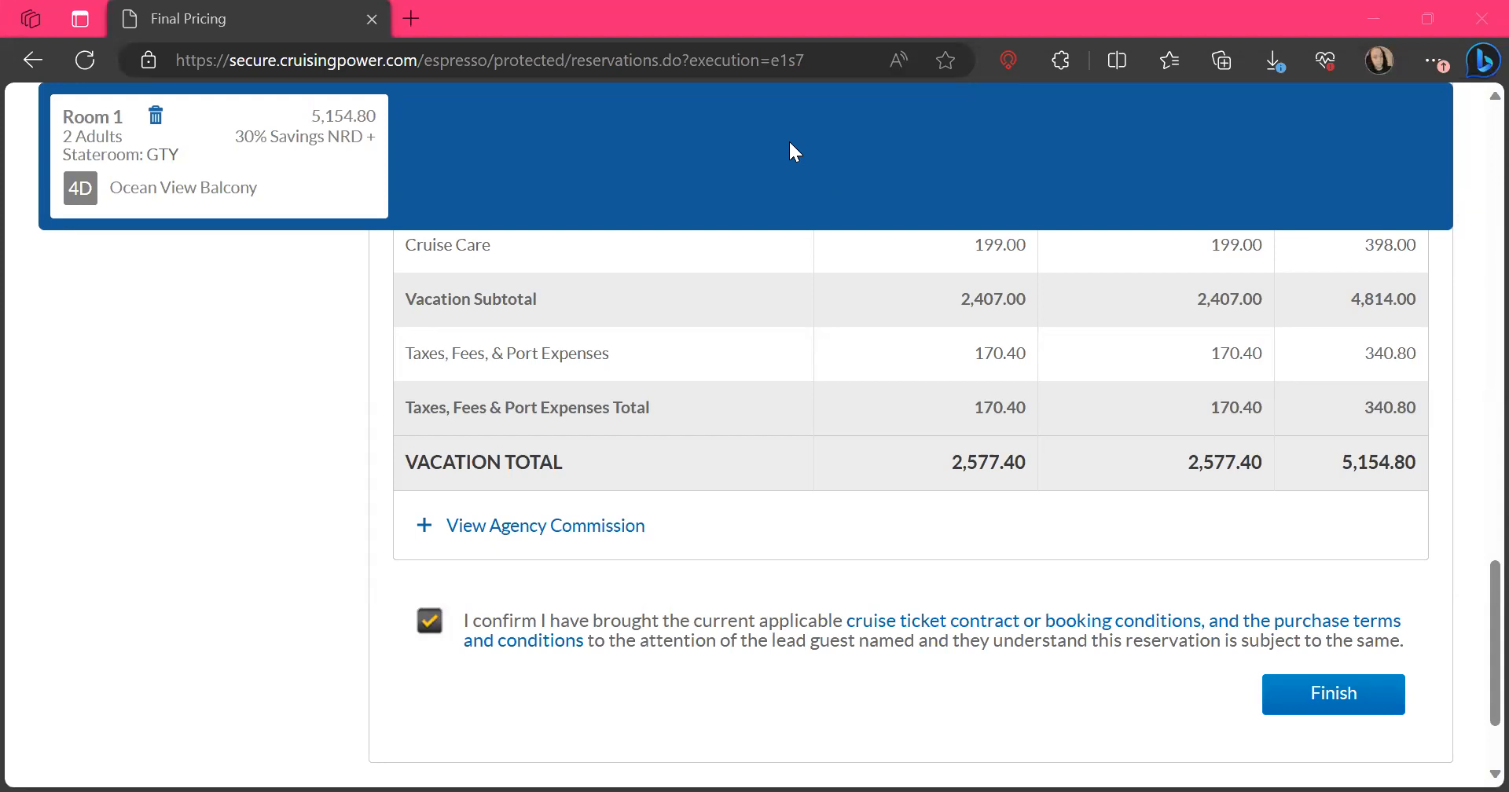
Open the Royal Caribbean website in a new browser tab and go to its Find a Cruise search page
scroll(863, 509, "up", 20)
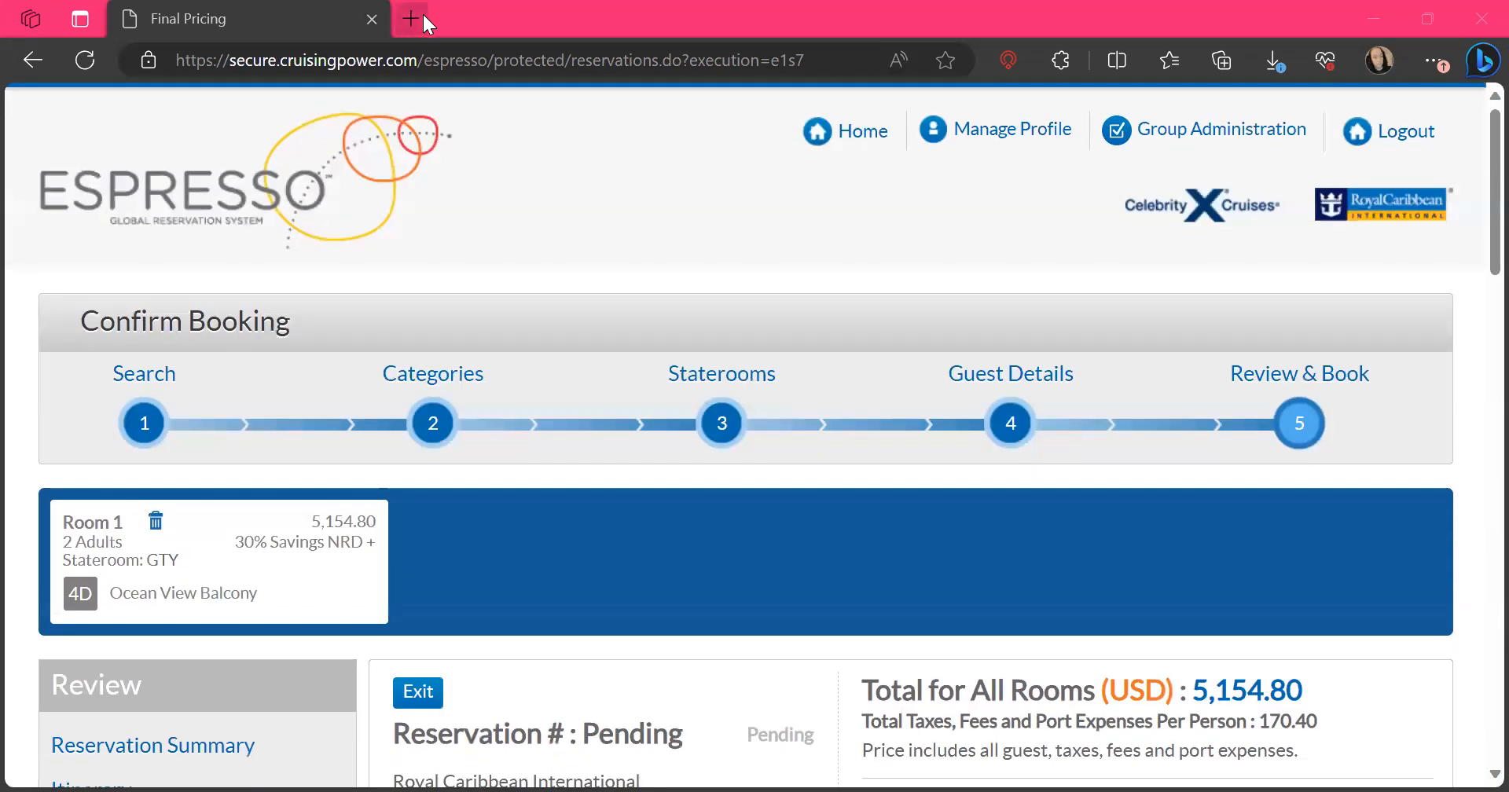
left_click(424, 16)
type("roya")
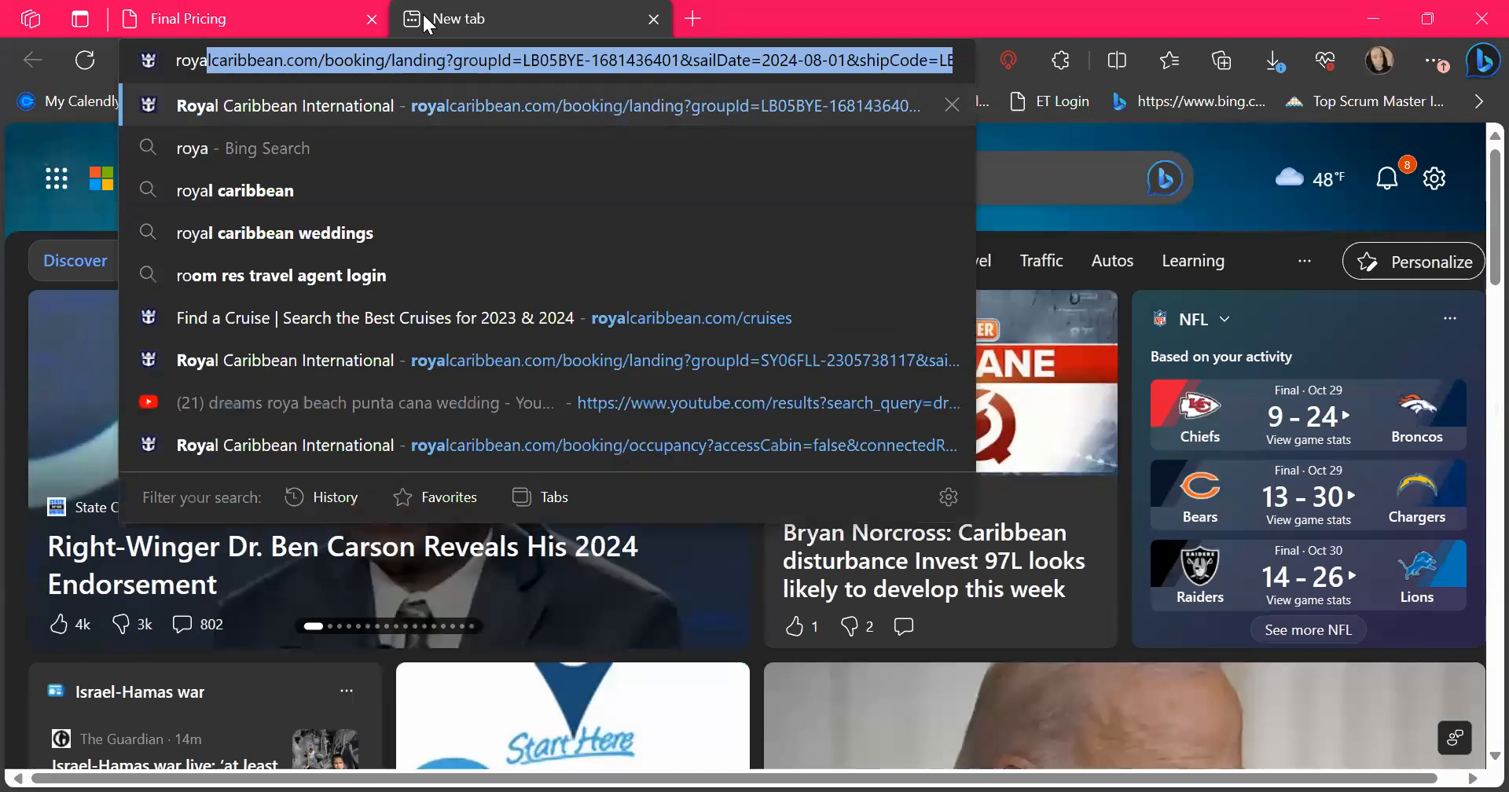
left_click(229, 106)
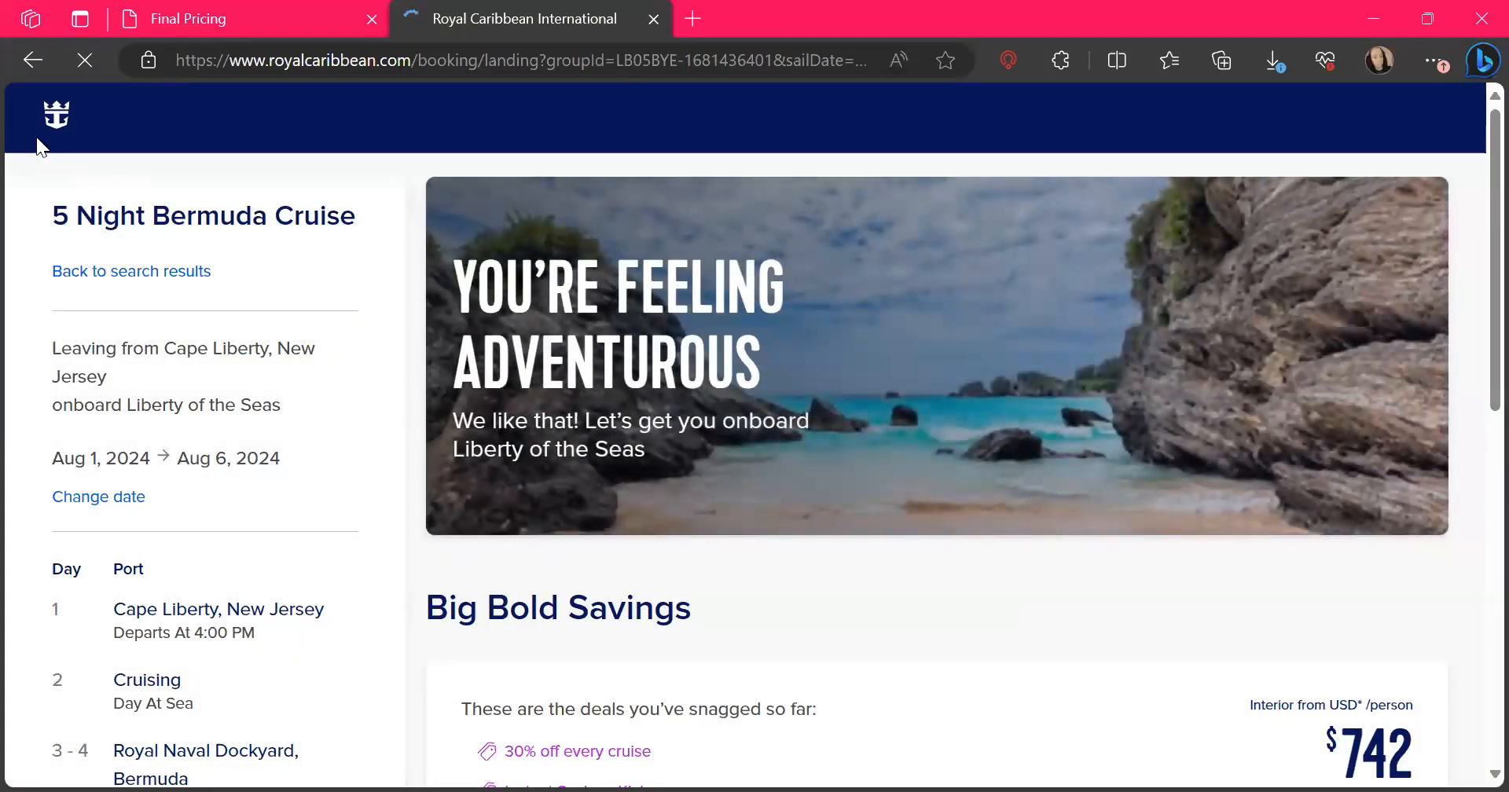
left_click(45, 126)
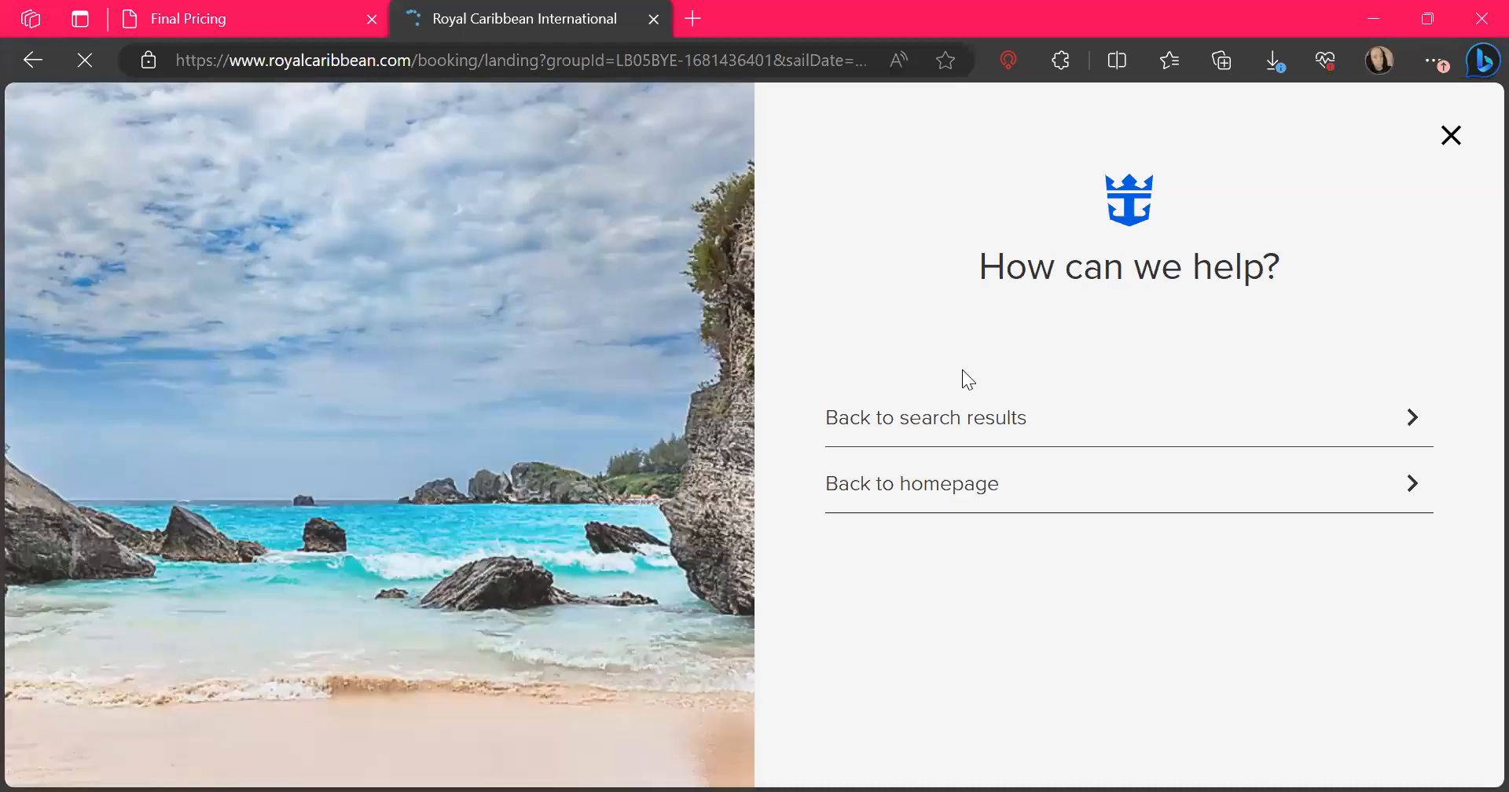
left_click(914, 486)
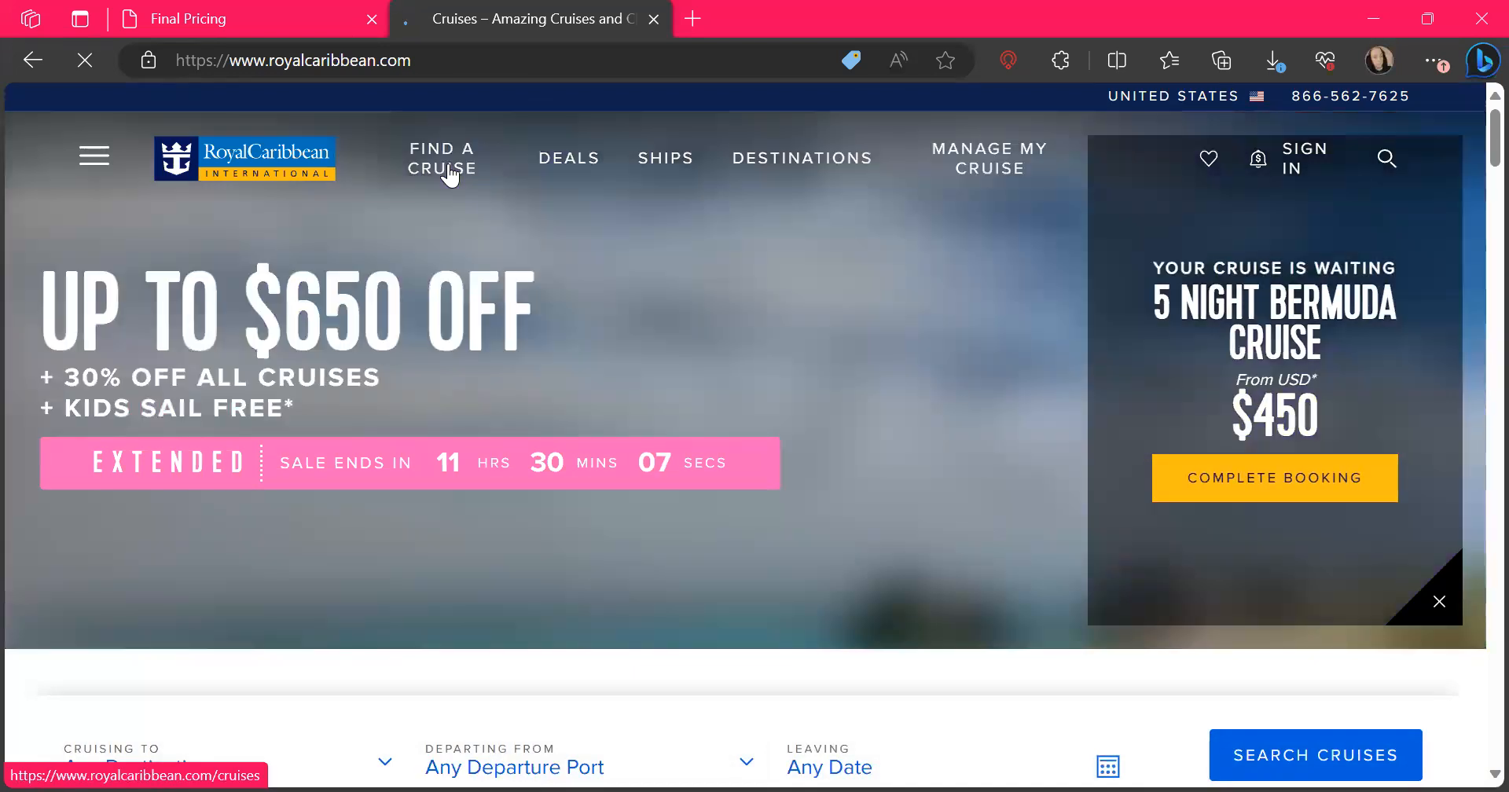
left_click(449, 176)
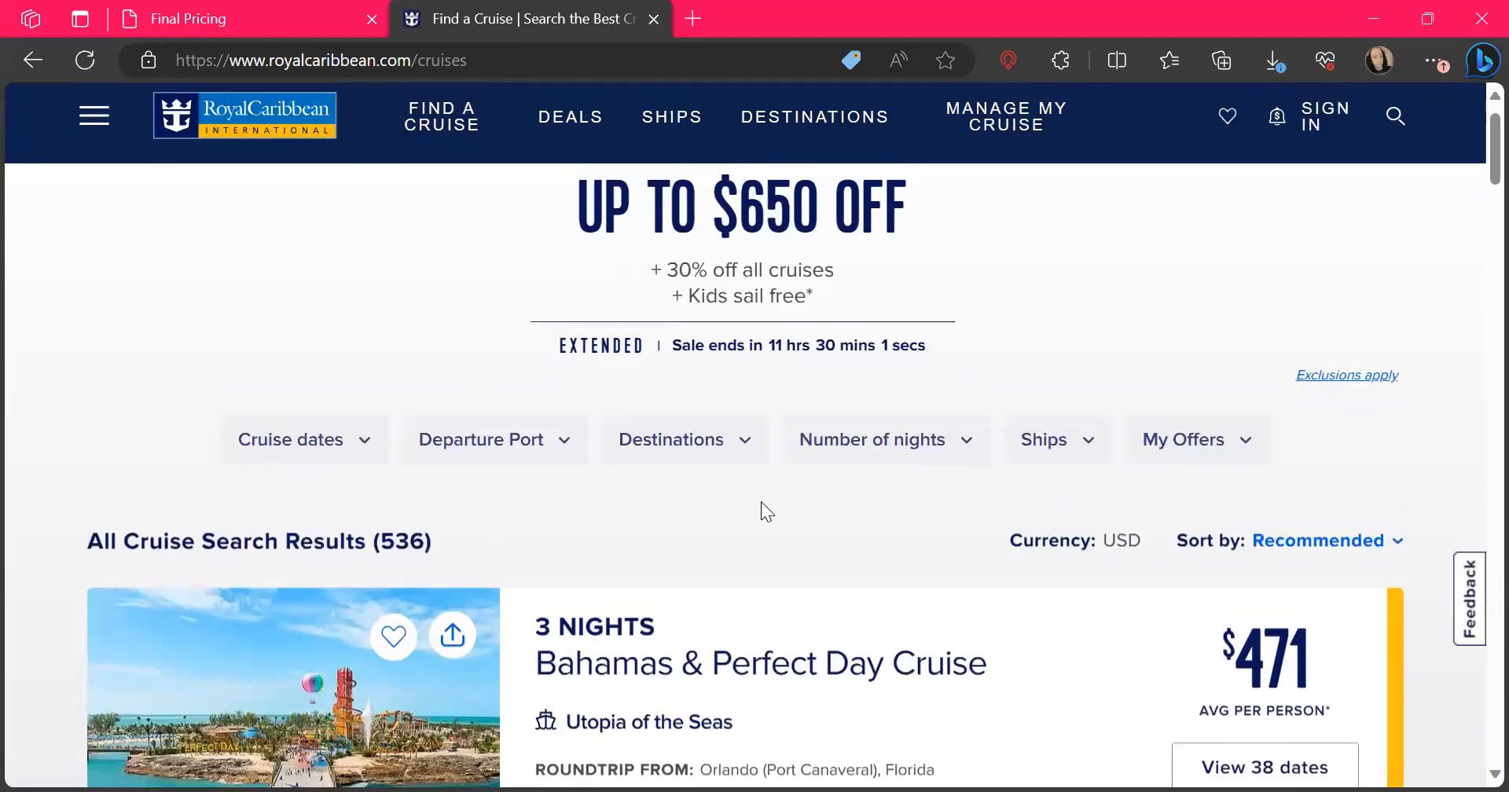
Check the pending reservation's sail date and filter the cruise search to February 2024
left_click(279, 452)
scroll(600, 563, "down", 3)
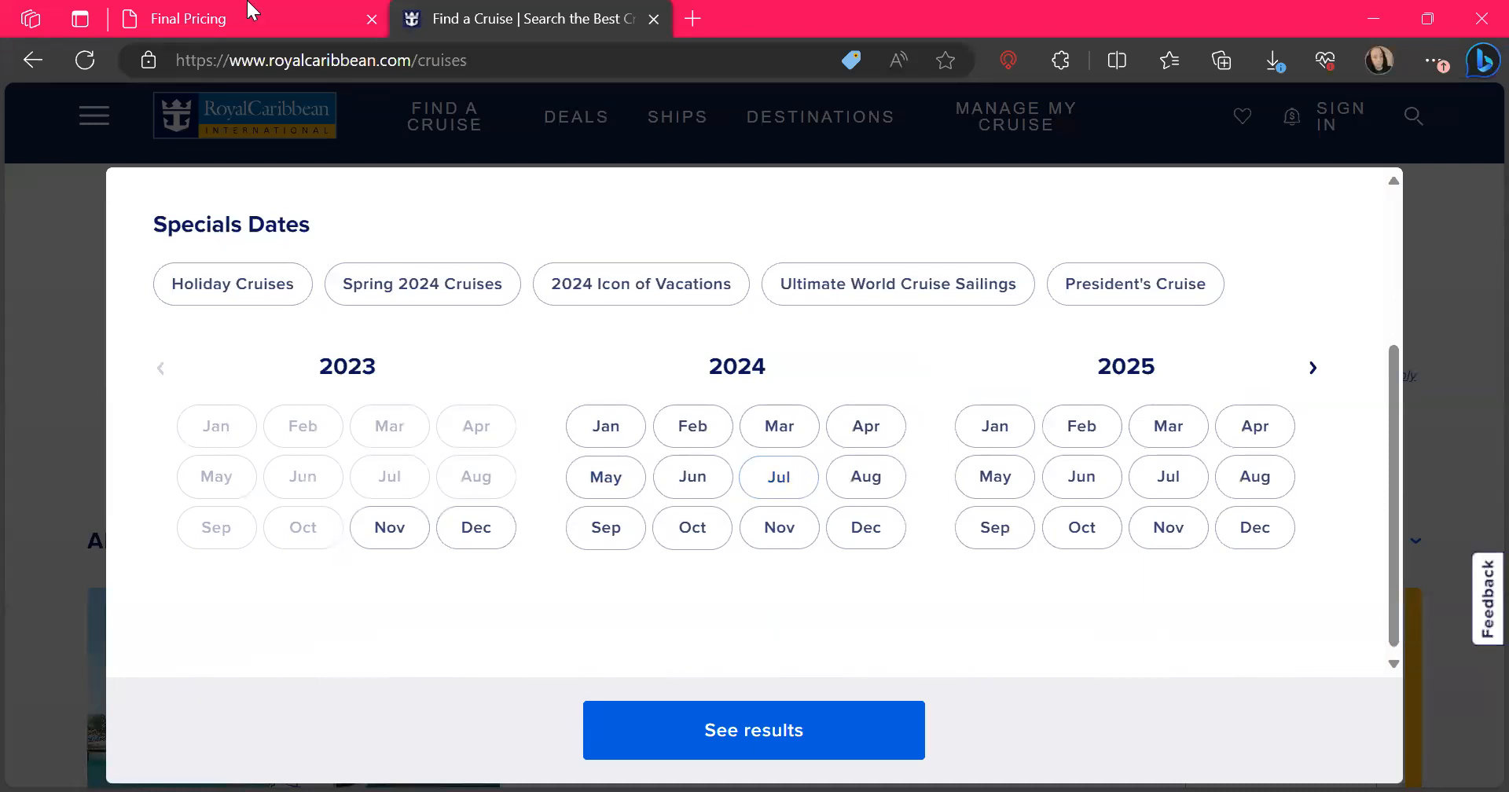
left_click(201, 16)
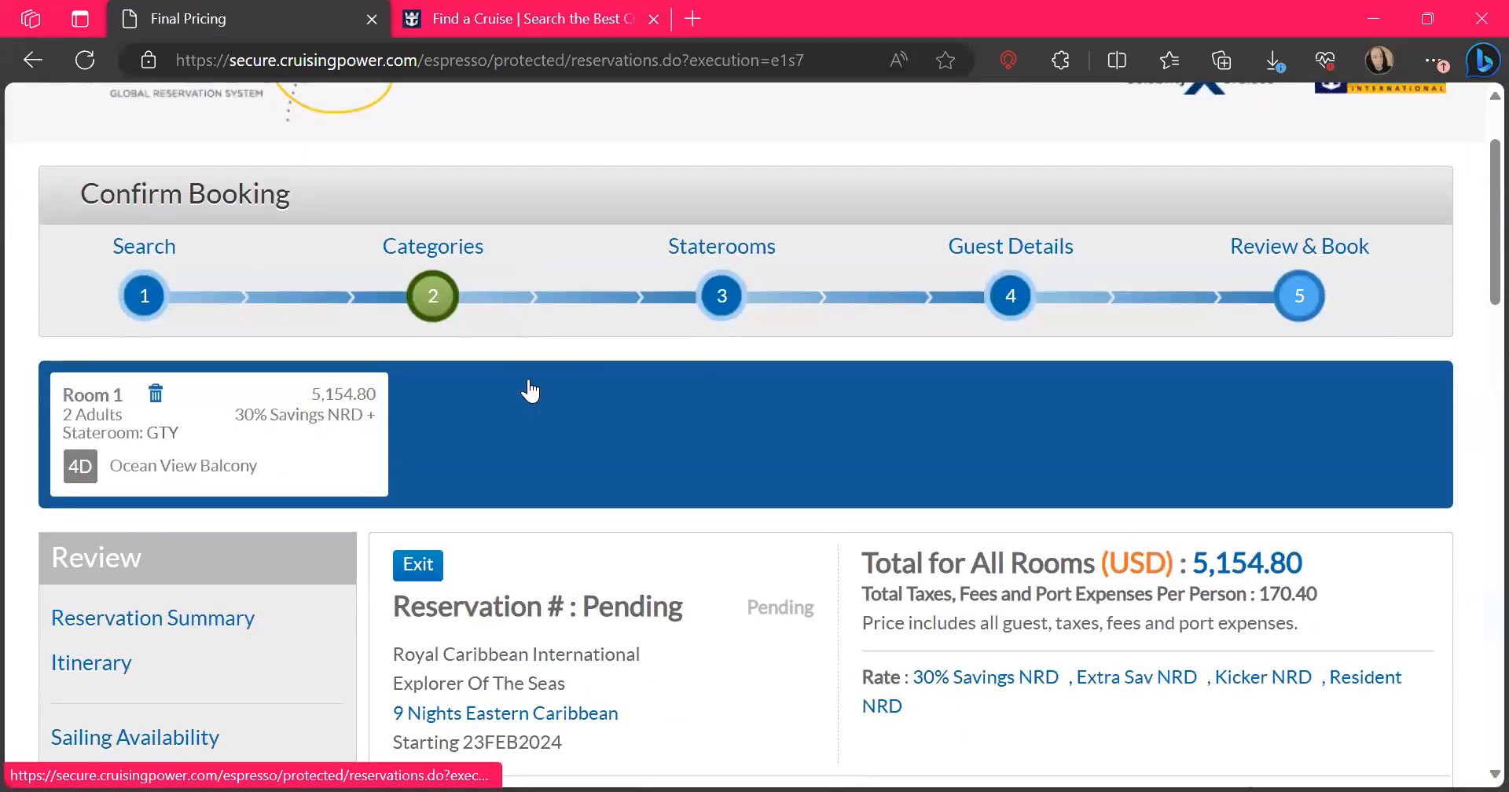
scroll(530, 390, "down", 1)
scroll(530, 391, "down", 3)
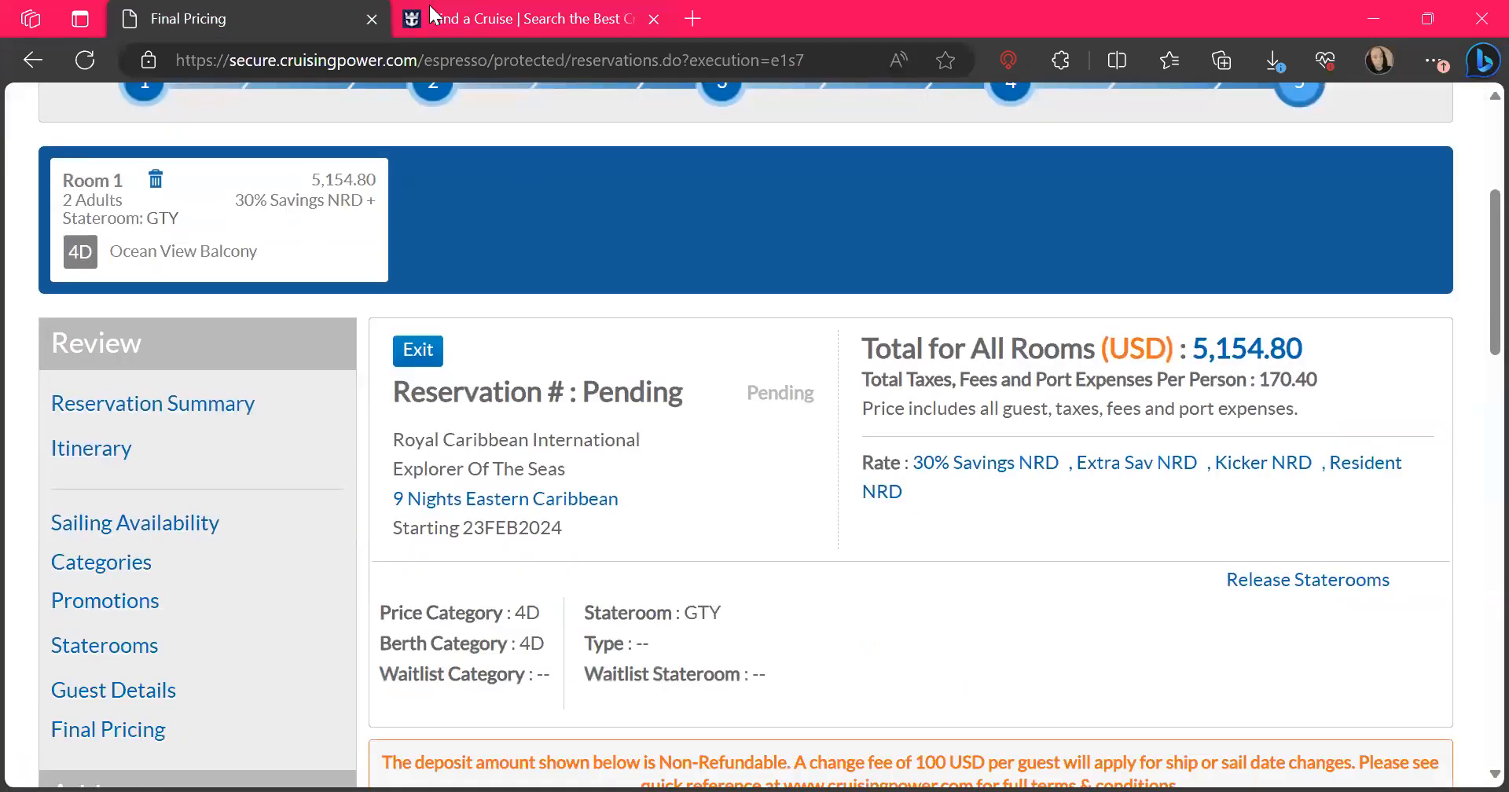
left_click(481, 16)
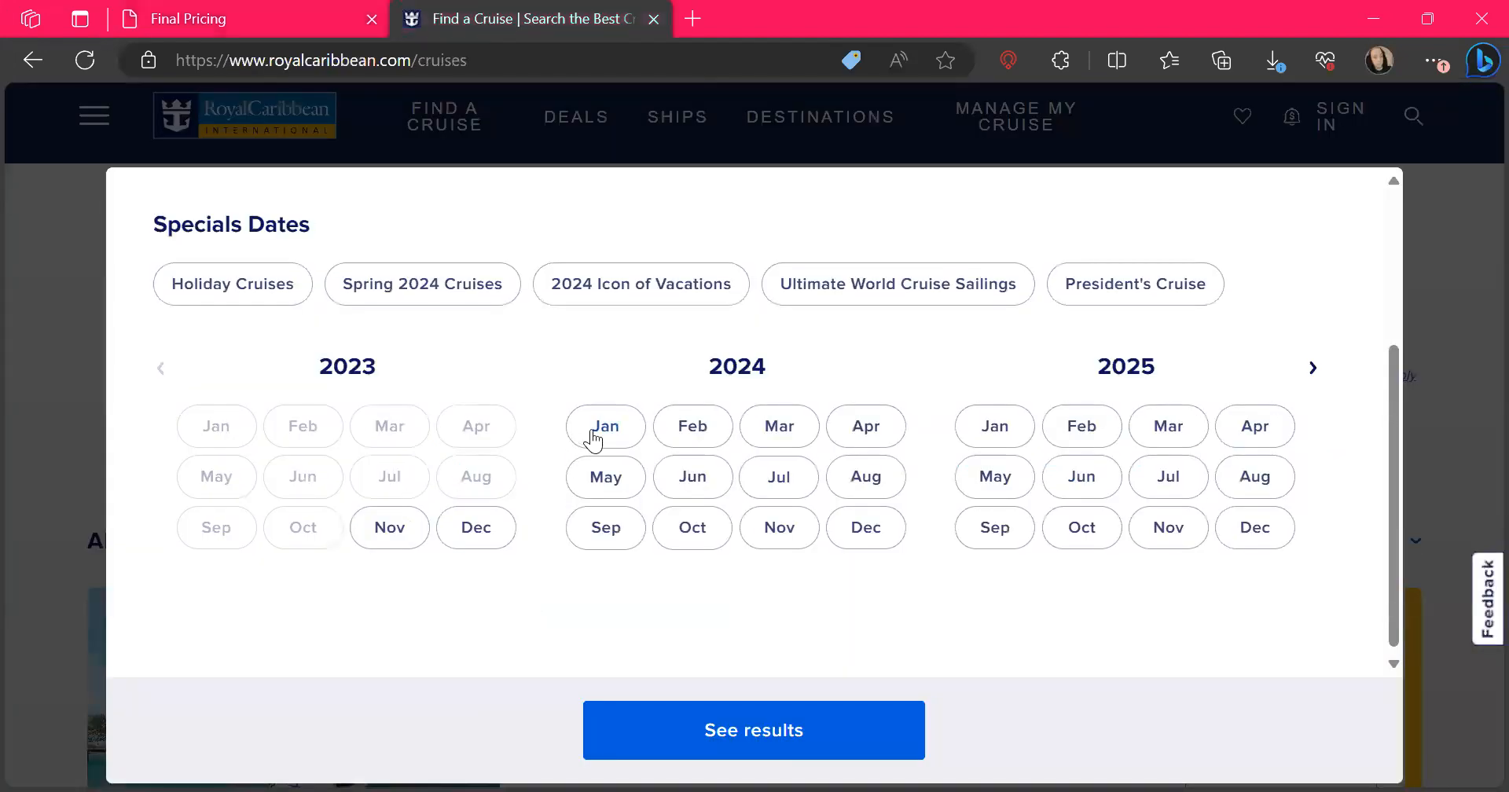
left_click(696, 437)
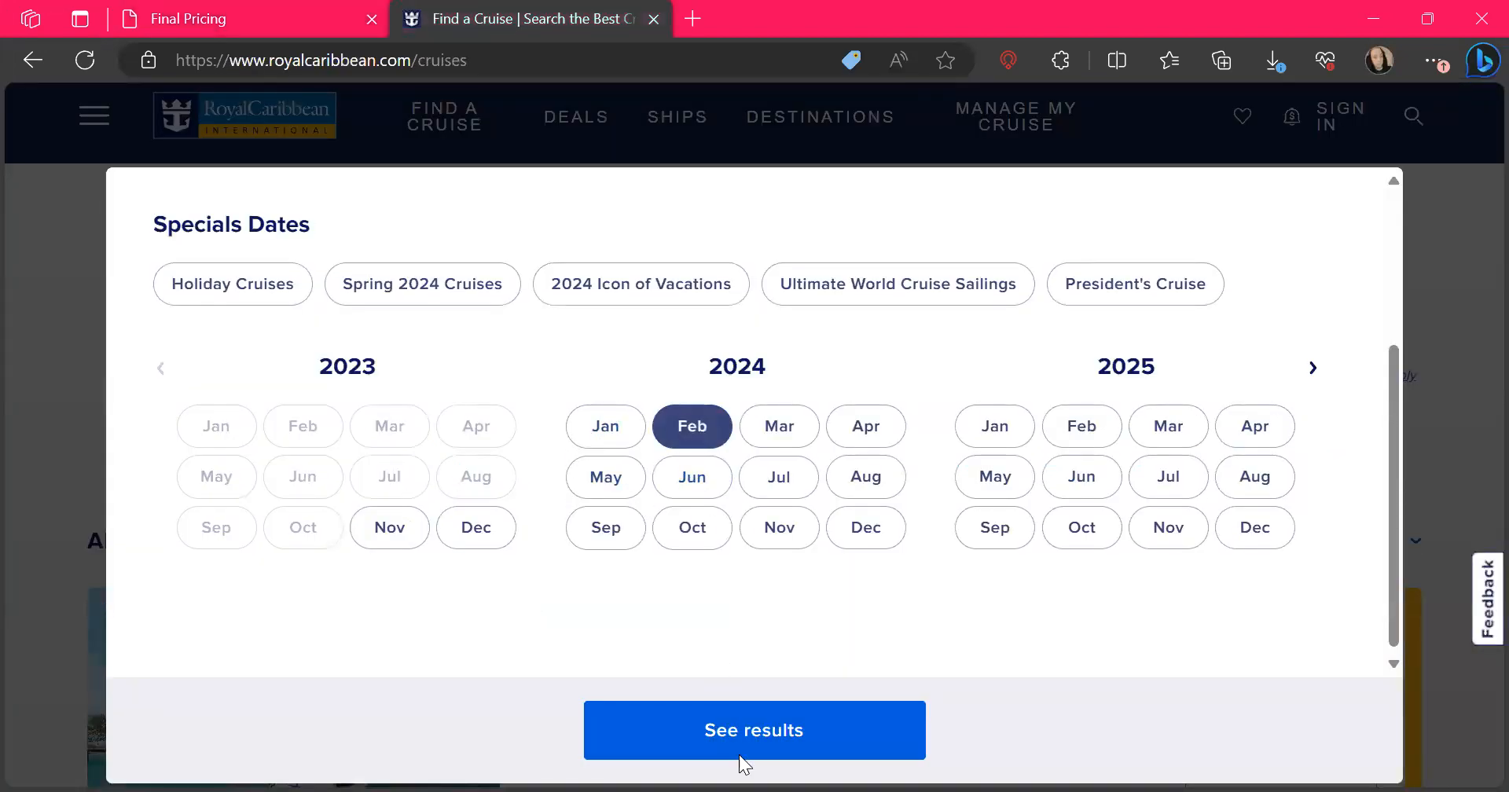
left_click(739, 740)
Narrow the February 2024 cruise results to departures from Miami, Florida
scroll(739, 740, "down", 2)
scroll(739, 741, "down", 2)
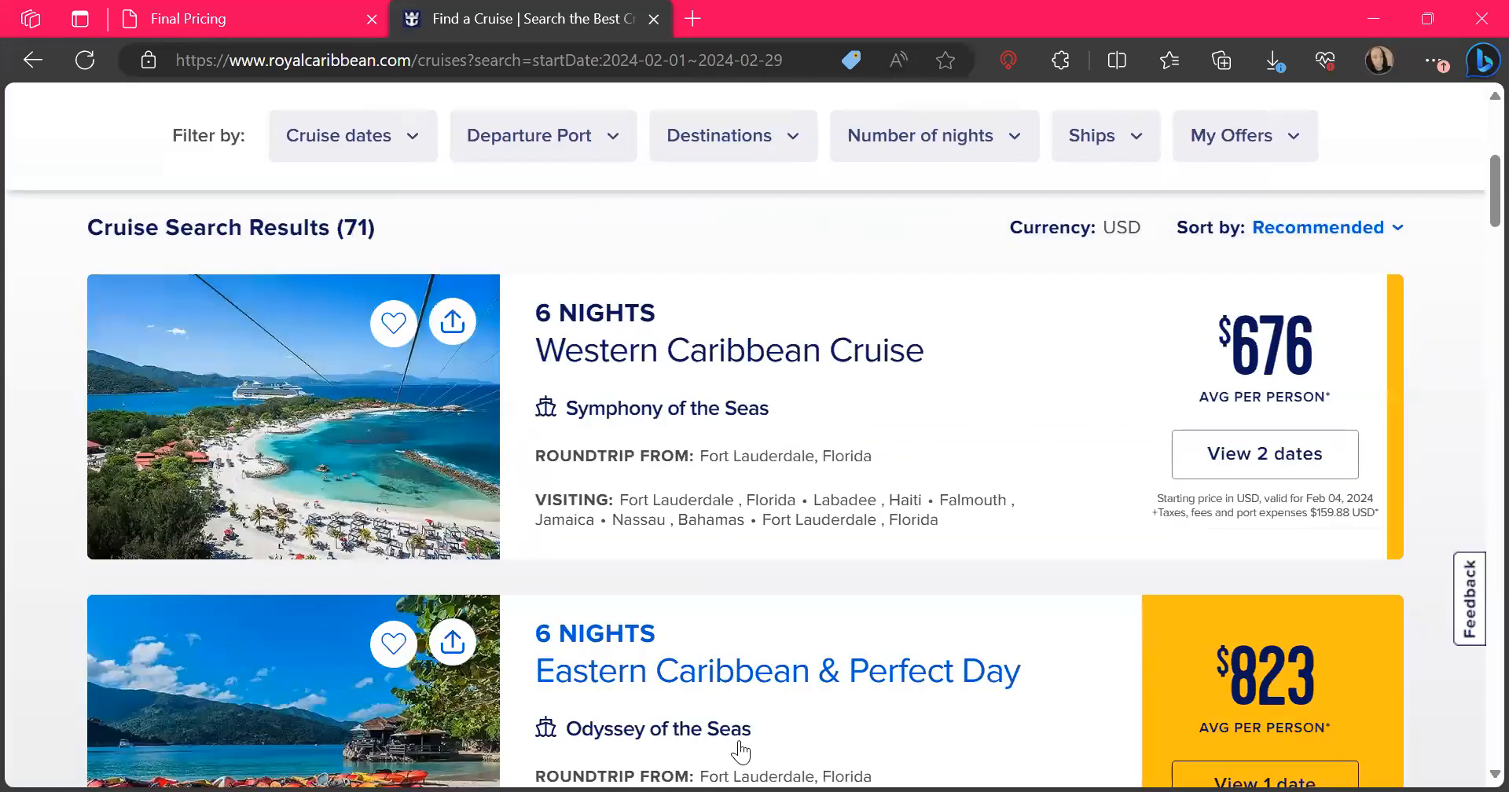
scroll(740, 753, "up", 3)
left_click(493, 195)
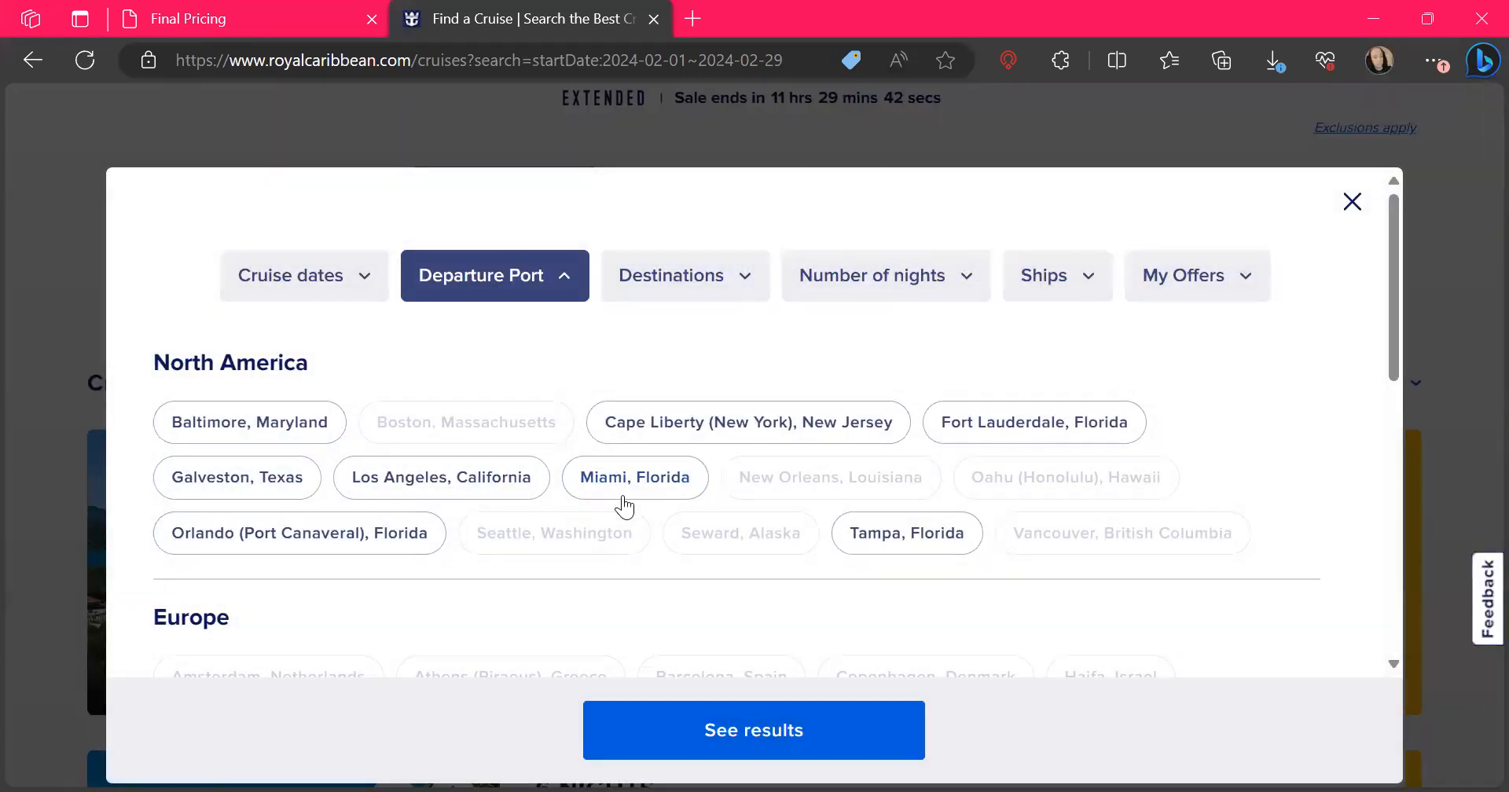
left_click(625, 503)
left_click(748, 728)
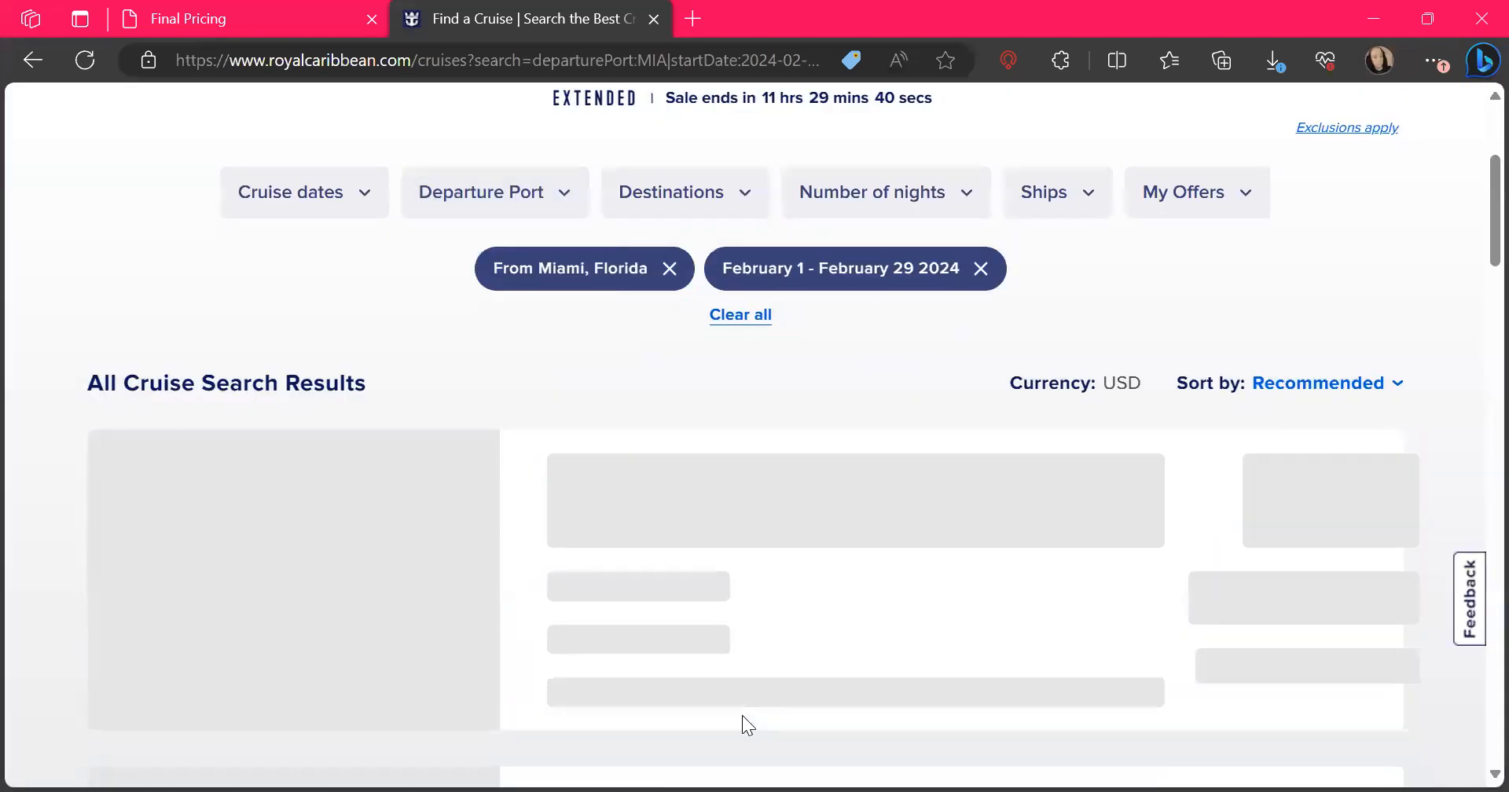
Check the available date and room prices of the 9-night Explorer of the Seas cruise listed for Feb 09, 2024, and close its details
scroll(827, 581, "down", 6)
scroll(827, 582, "down", 20)
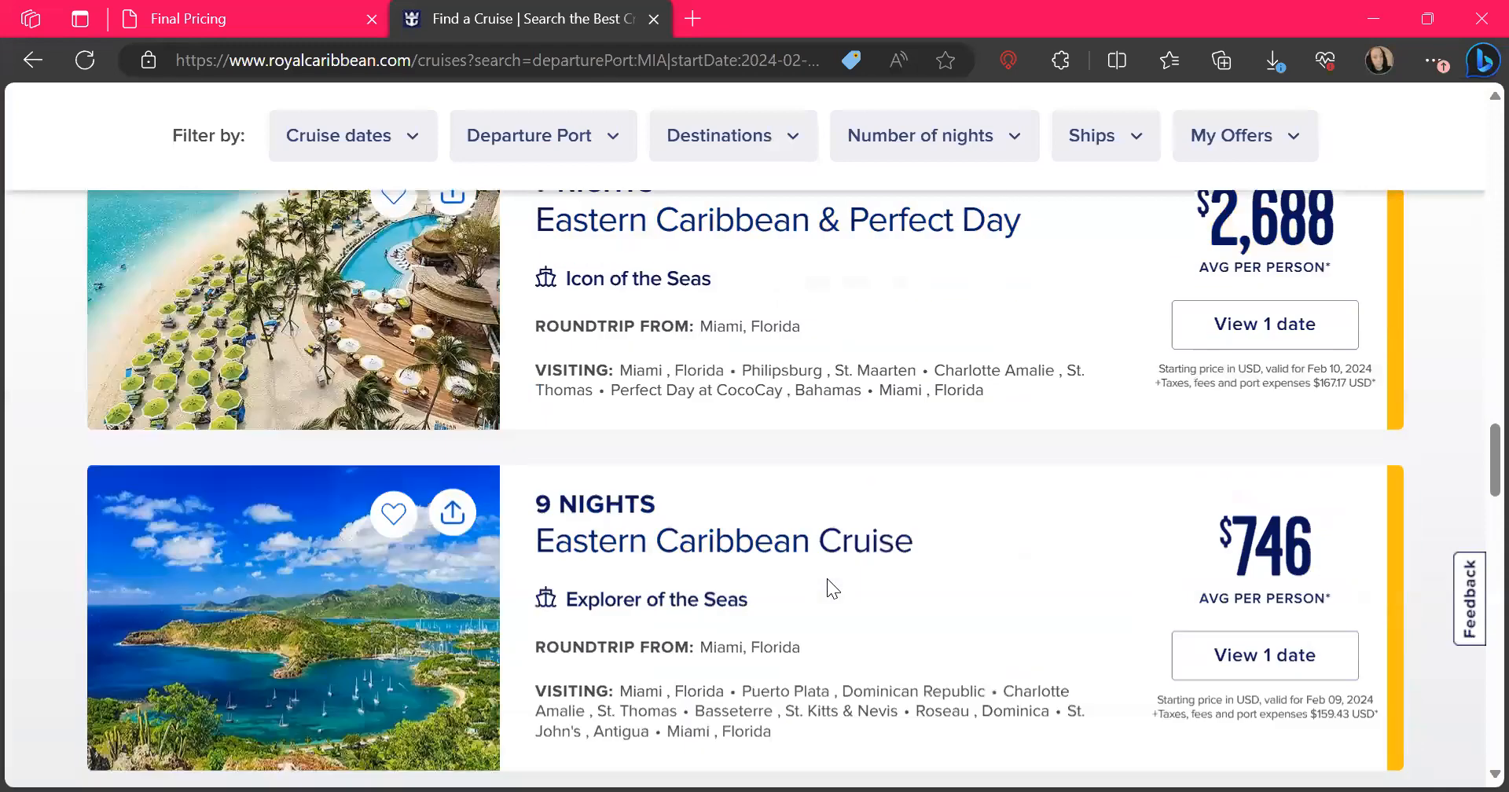
scroll(827, 582, "down", 3)
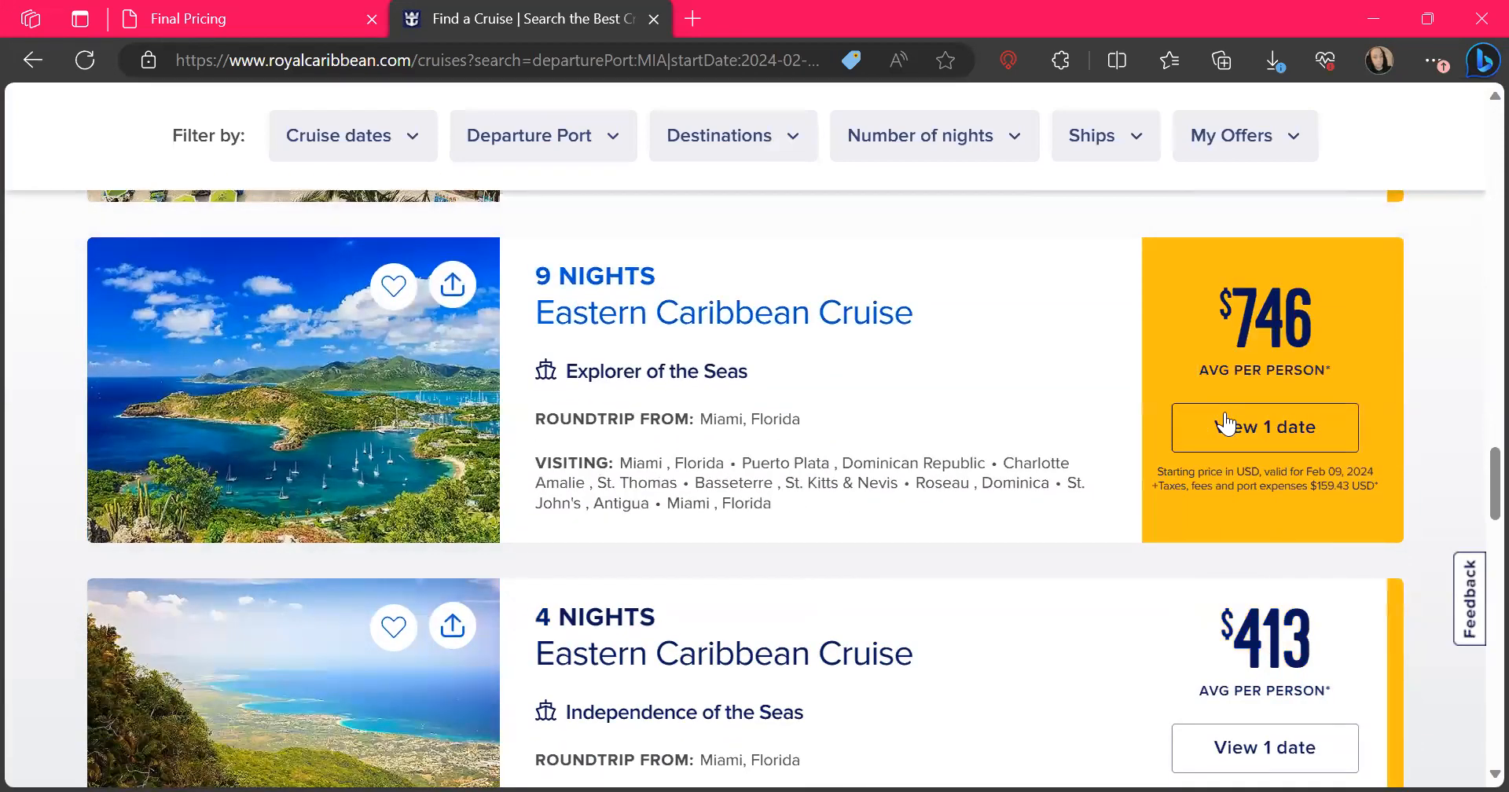
left_click(1226, 422)
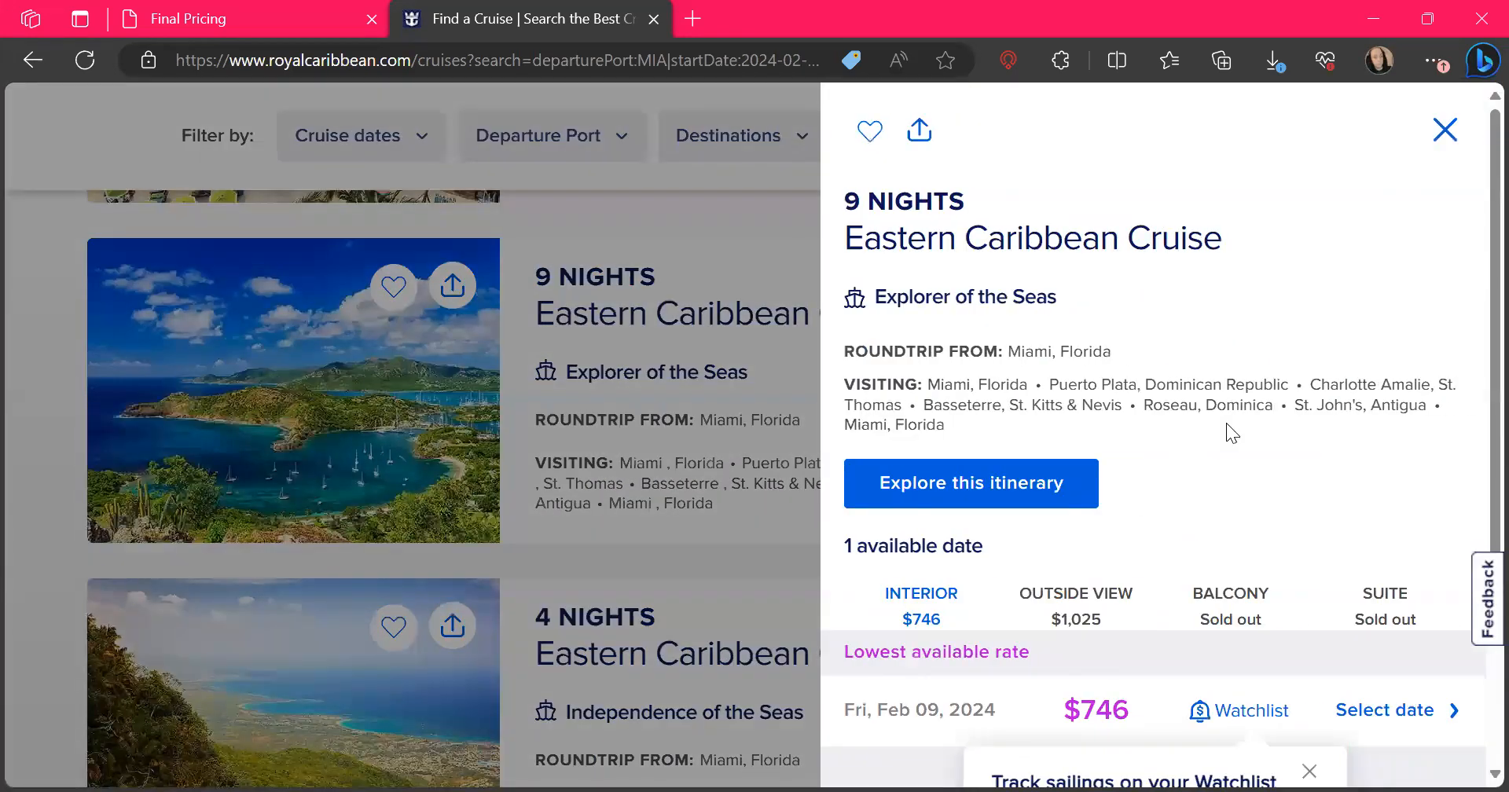
scroll(1227, 510, "down", 2)
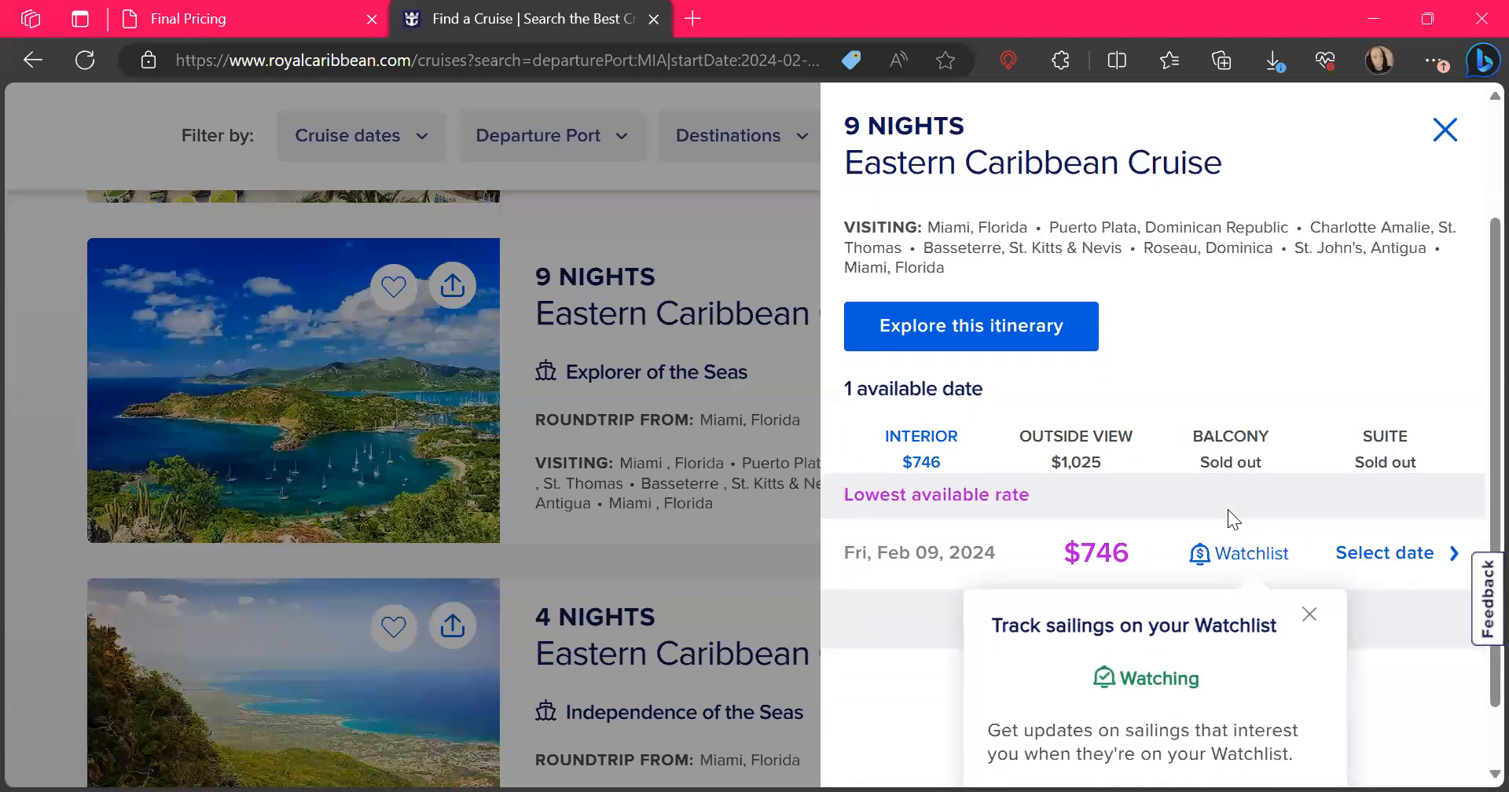
scroll(1348, 304, "up", 1)
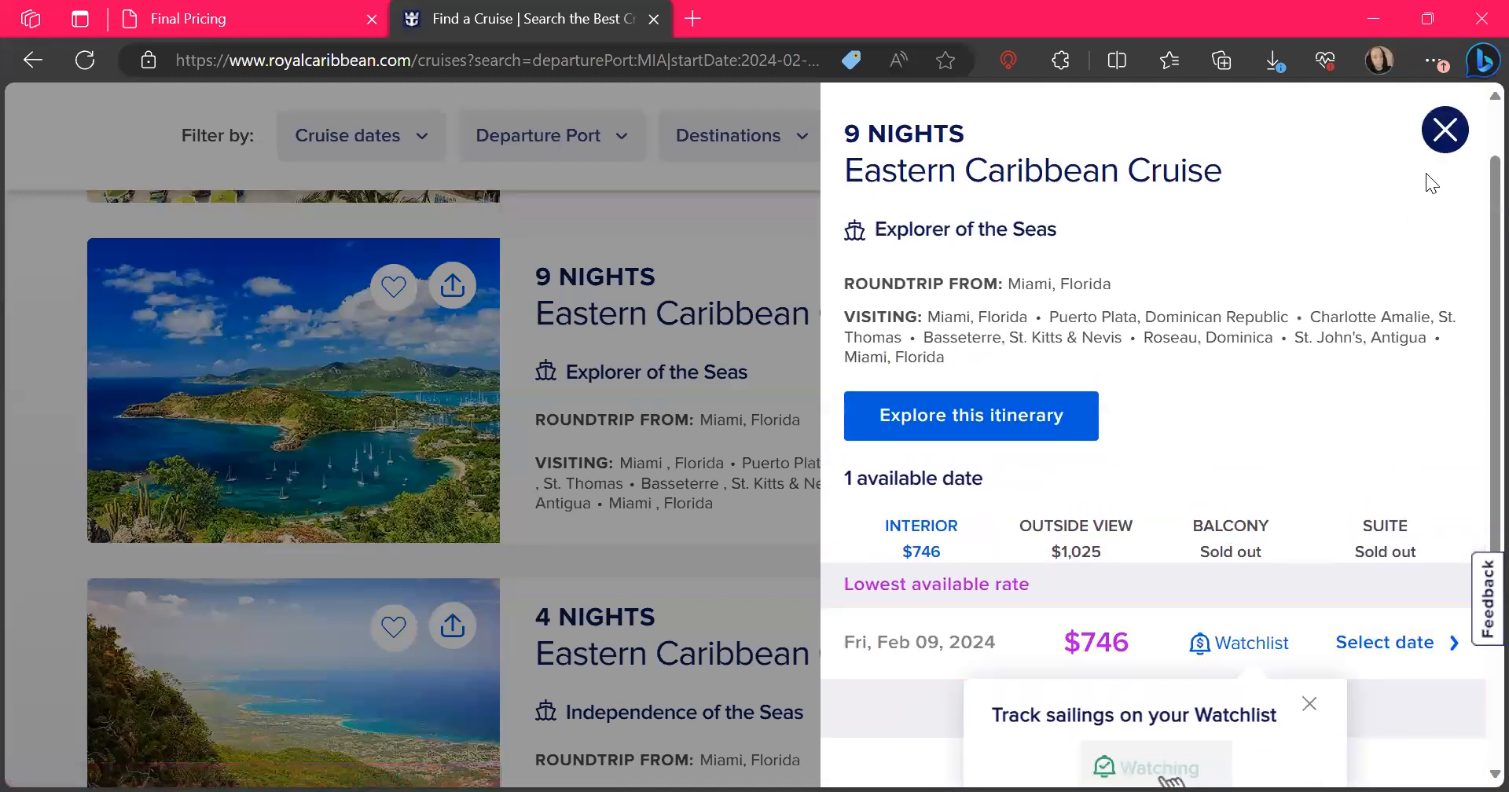
left_click(1440, 135)
Load more results, open the 9-night Explorer of the Seas cruise for Feb 23, 2024, and dismiss the Watchlist tip
scroll(826, 554, "down", 5)
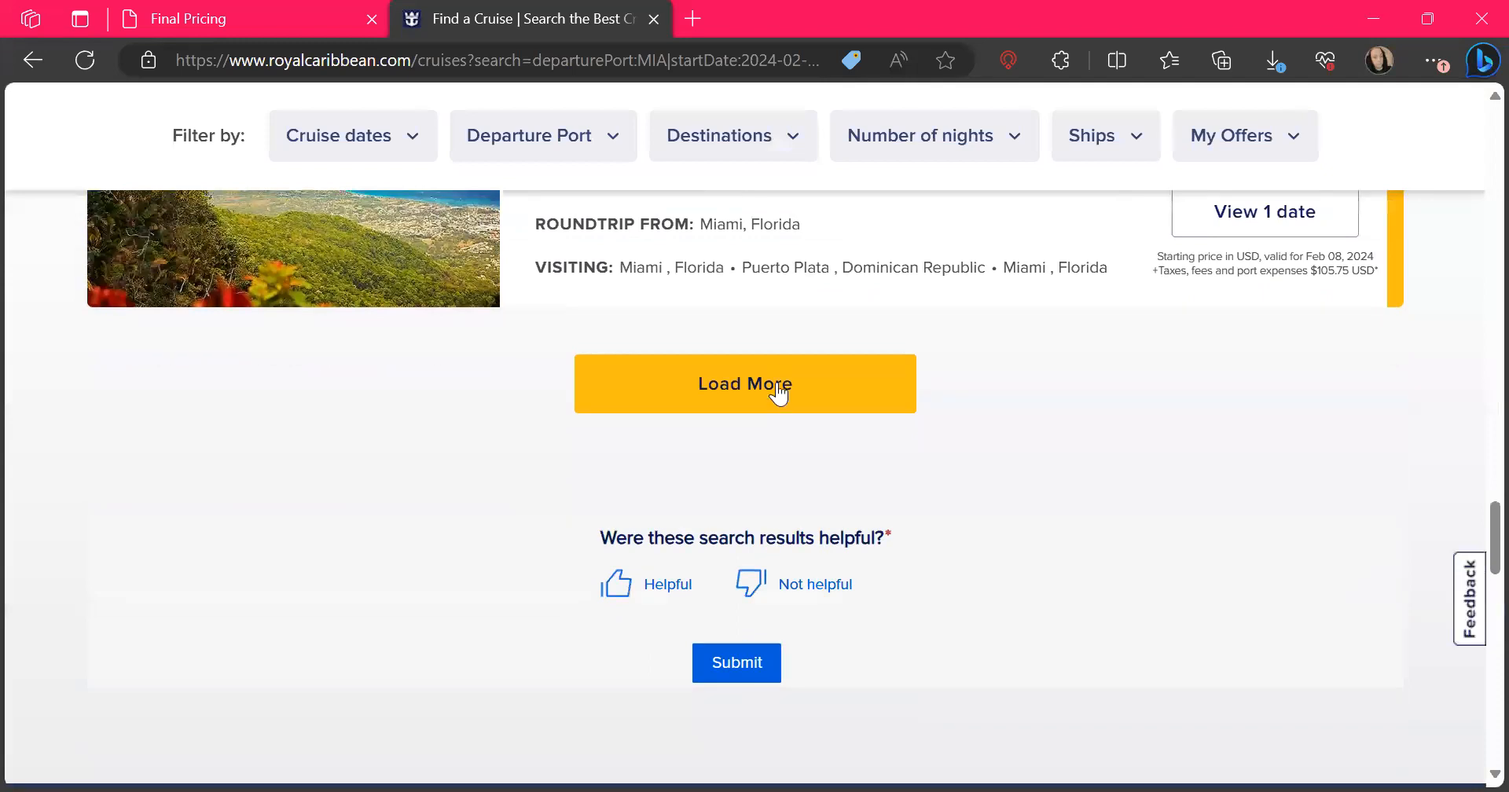
left_click(778, 394)
scroll(773, 369, "down", 4)
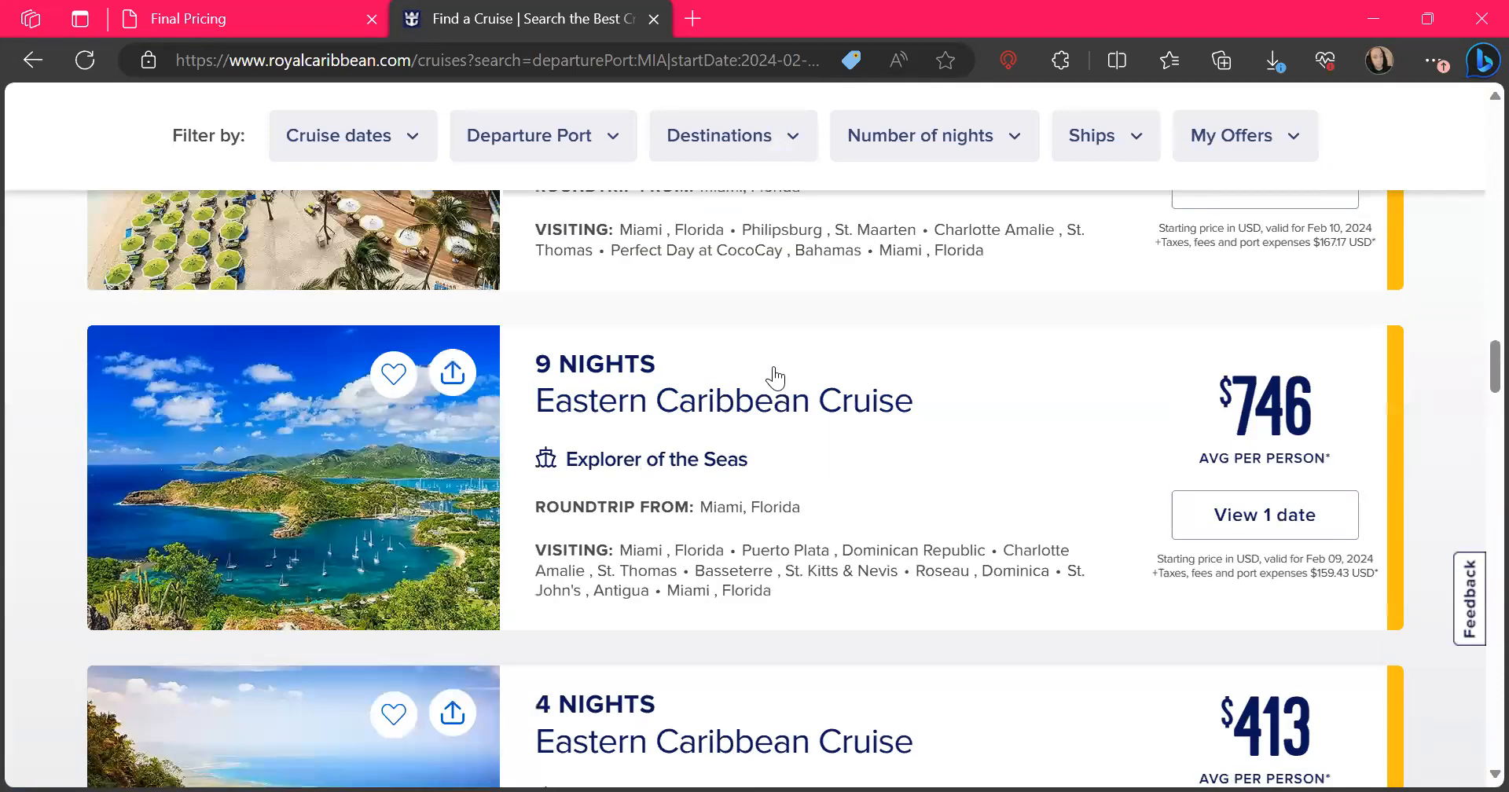
scroll(775, 378, "down", 10)
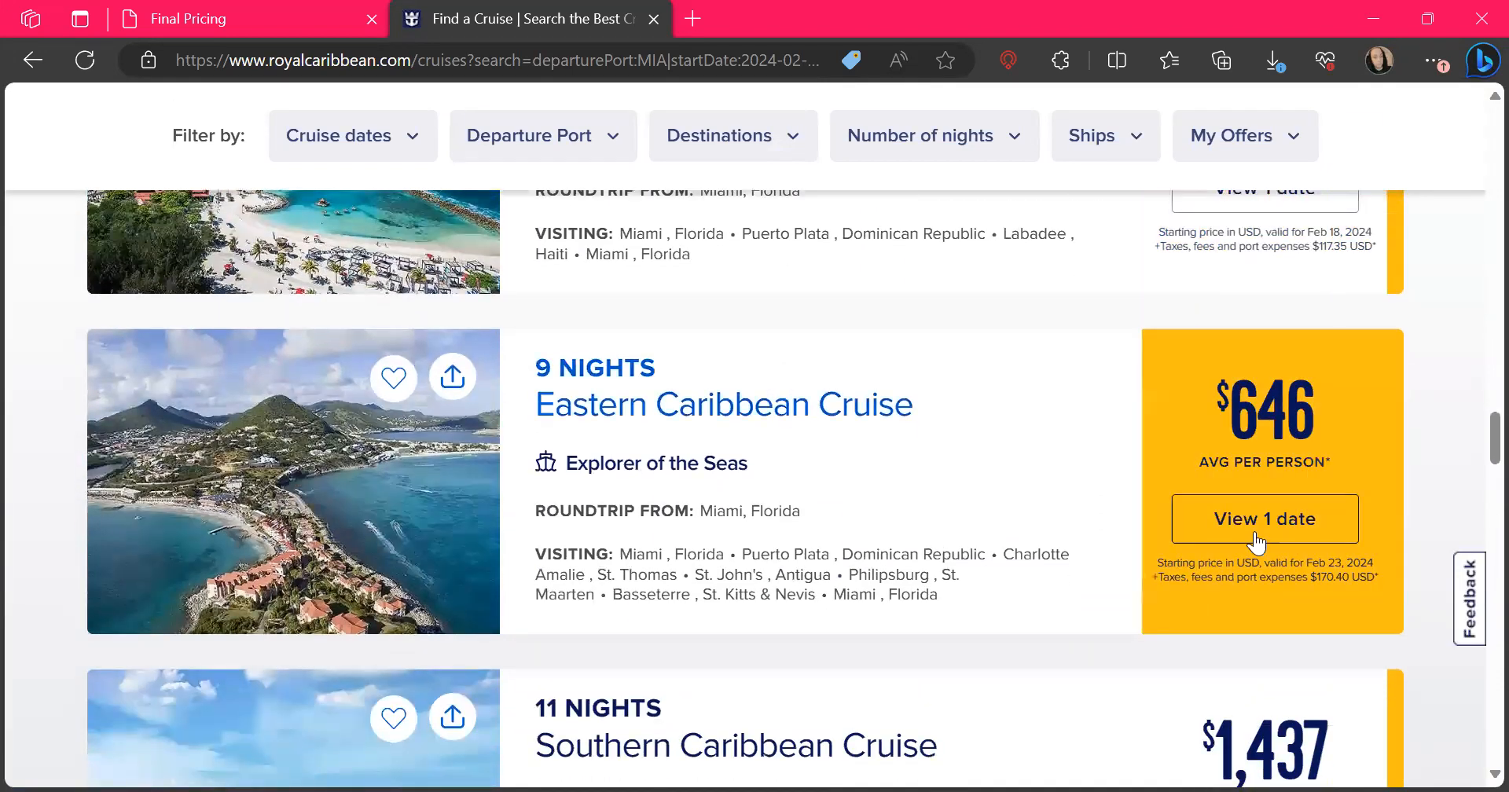
left_click(1295, 537)
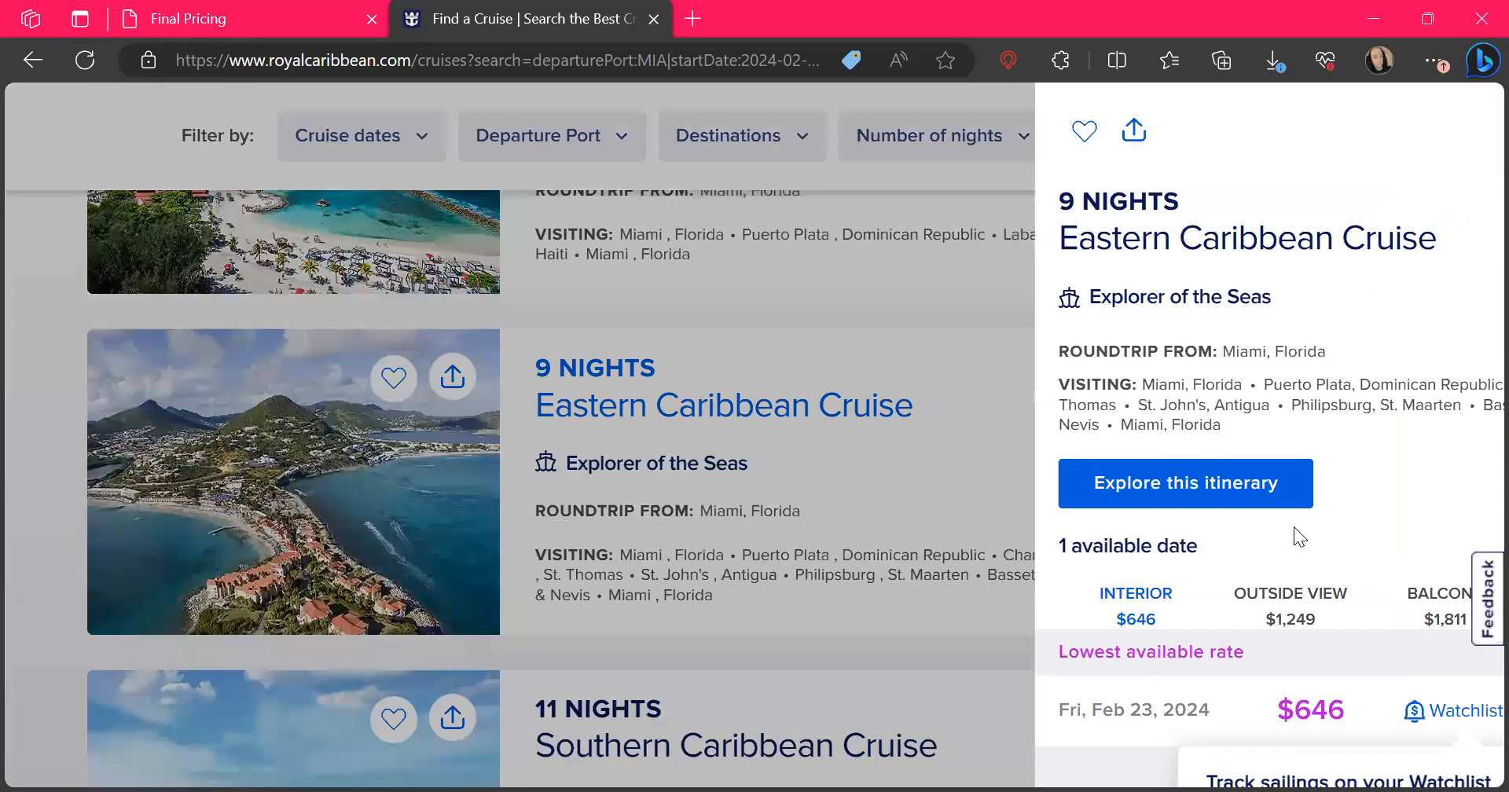
scroll(1146, 581, "down", 1)
scroll(1146, 582, "down", 2)
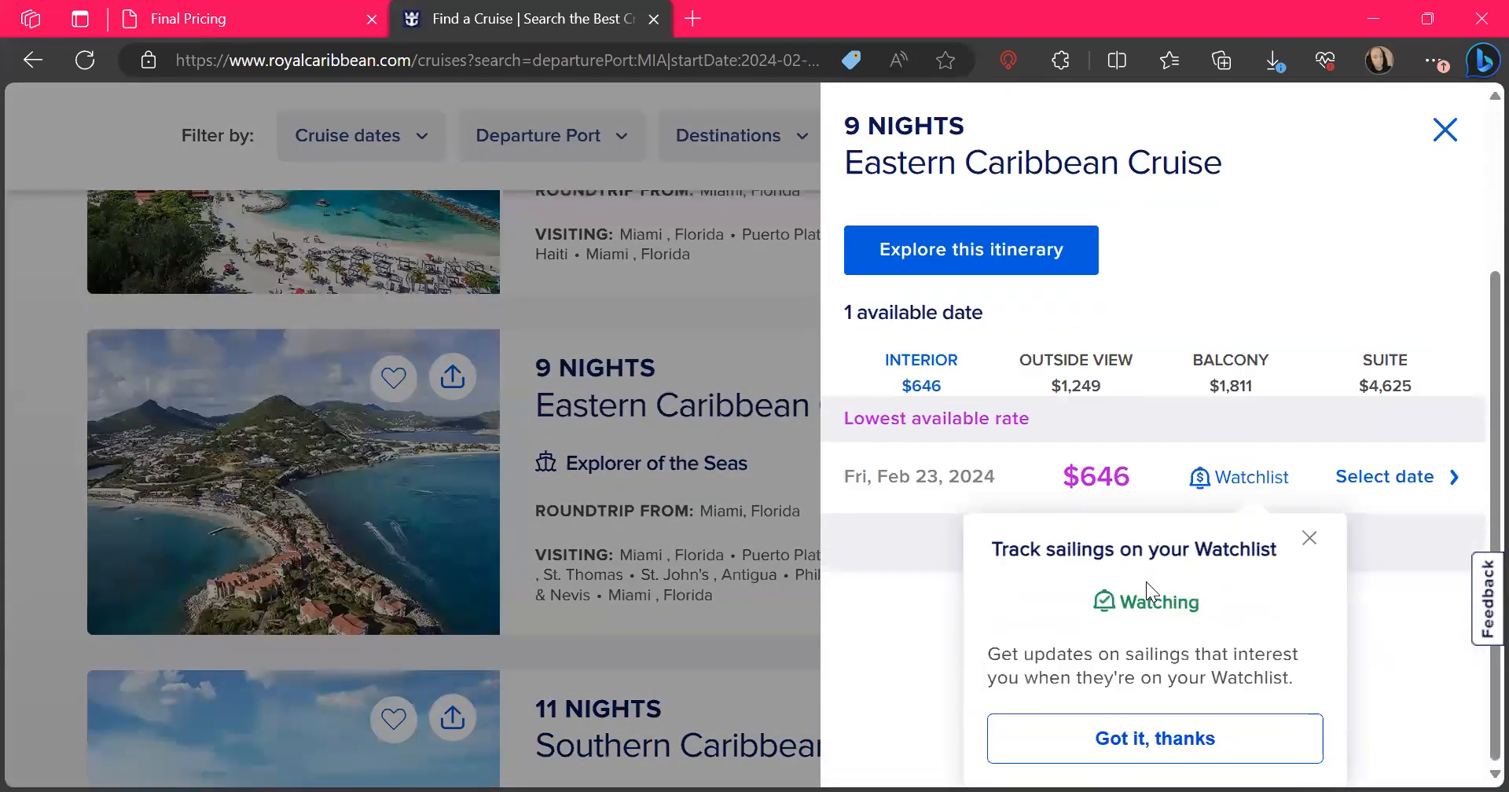
left_click(1307, 542)
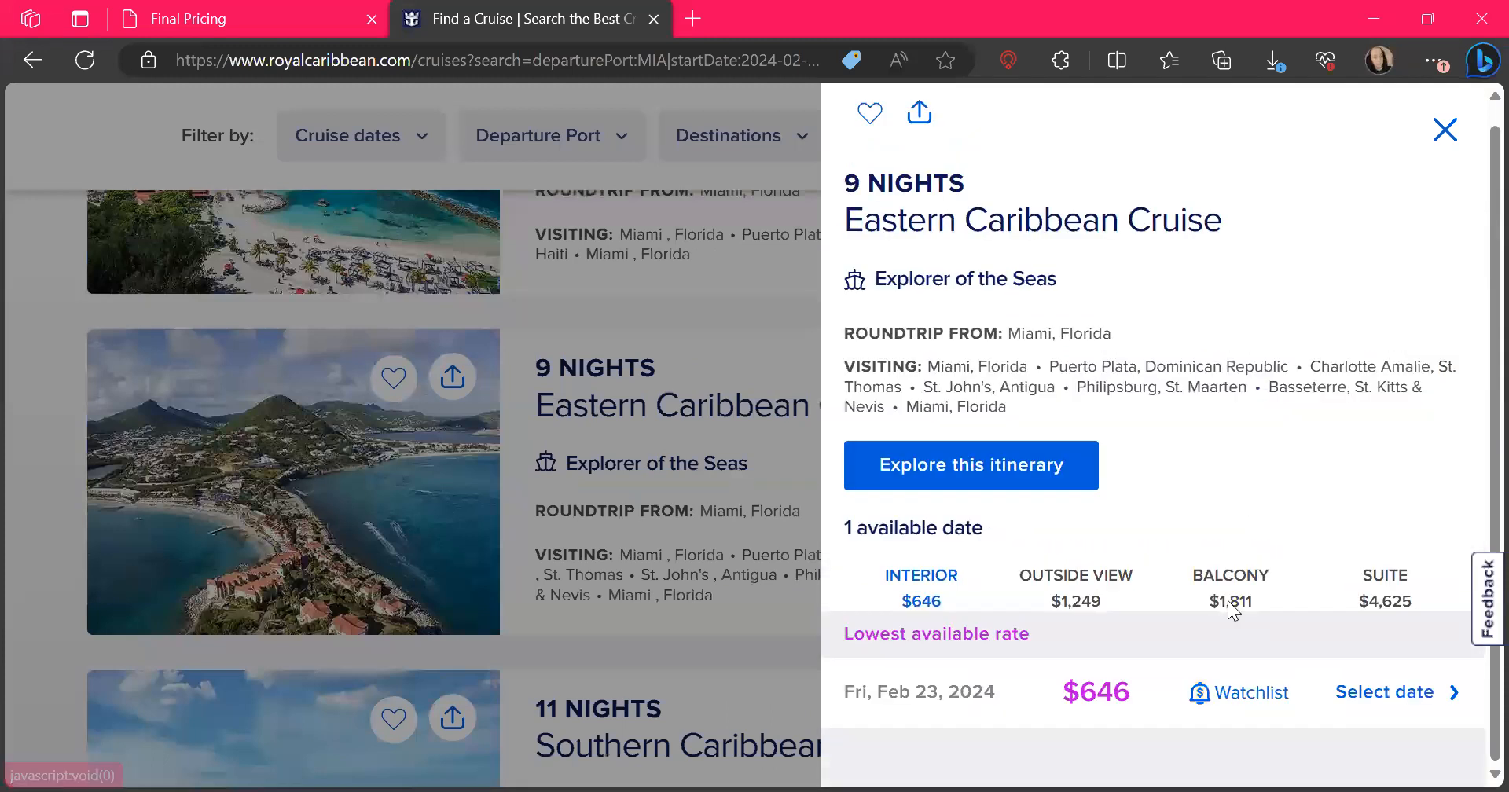
Compare the Feb 23, 2024 sailing's public offer with the pending reservation, and return to the sailing's details
left_click(1089, 699)
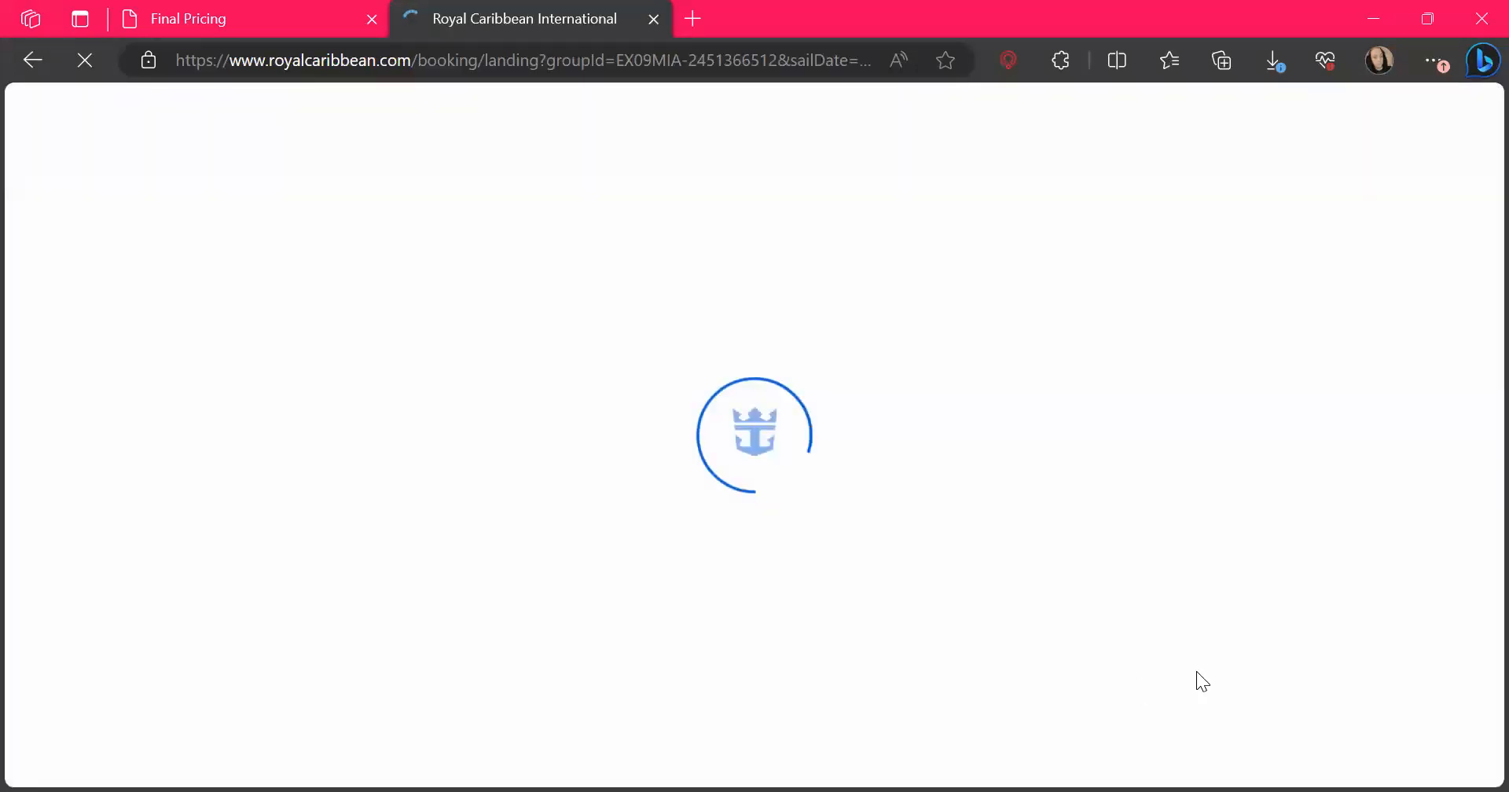
scroll(1068, 494, "down", 6)
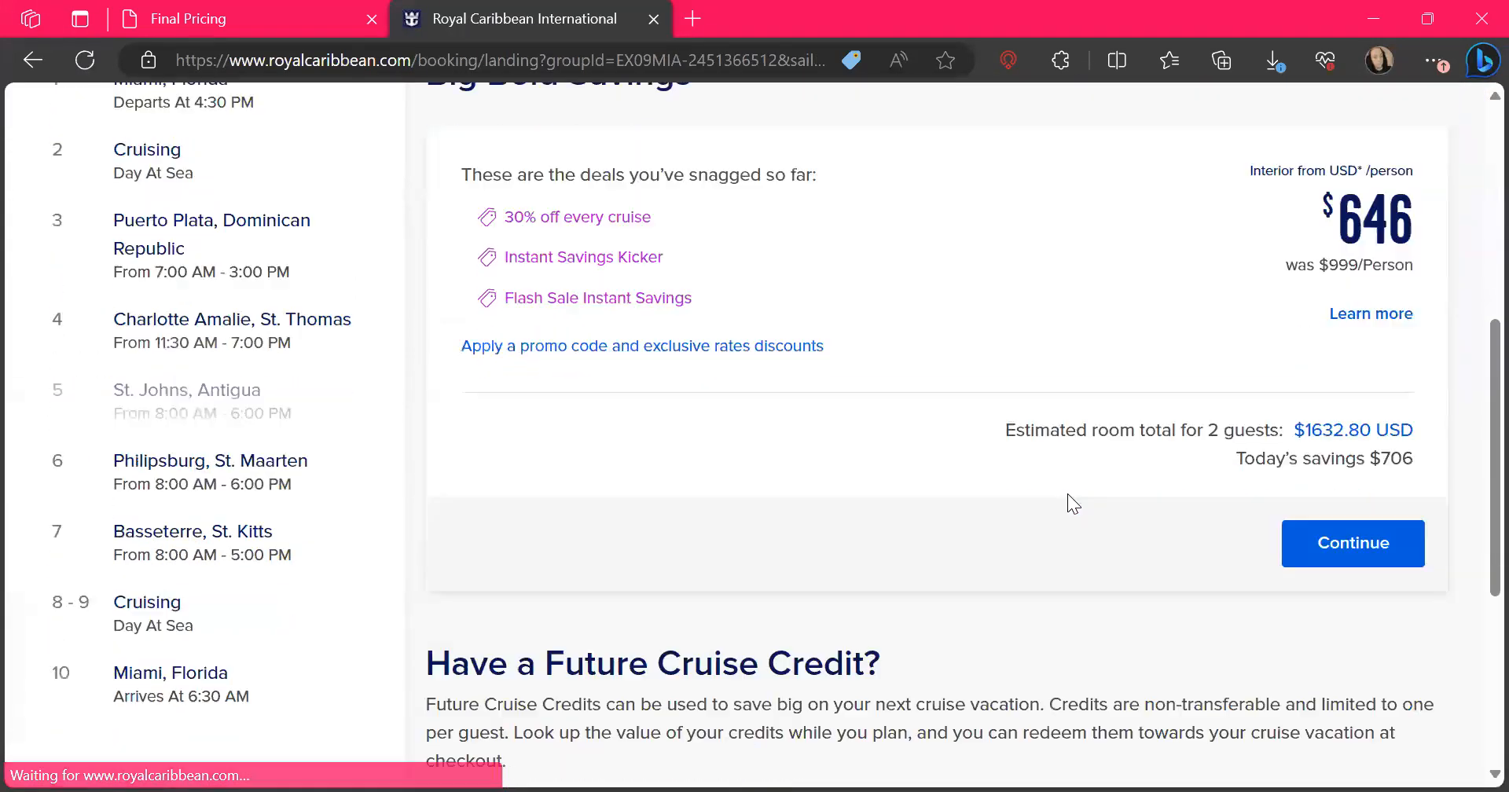
left_click(194, 13)
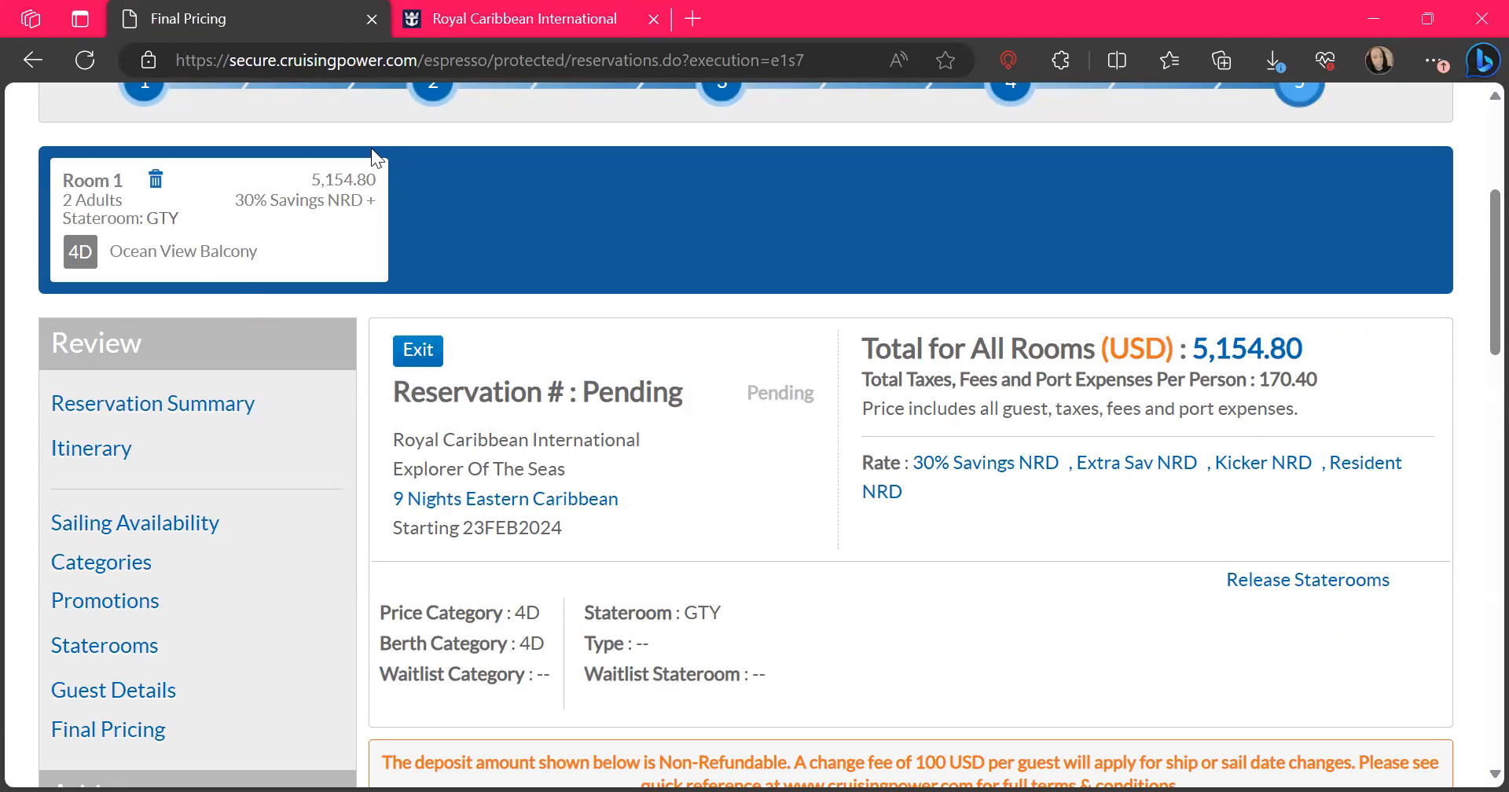
left_click(468, 21)
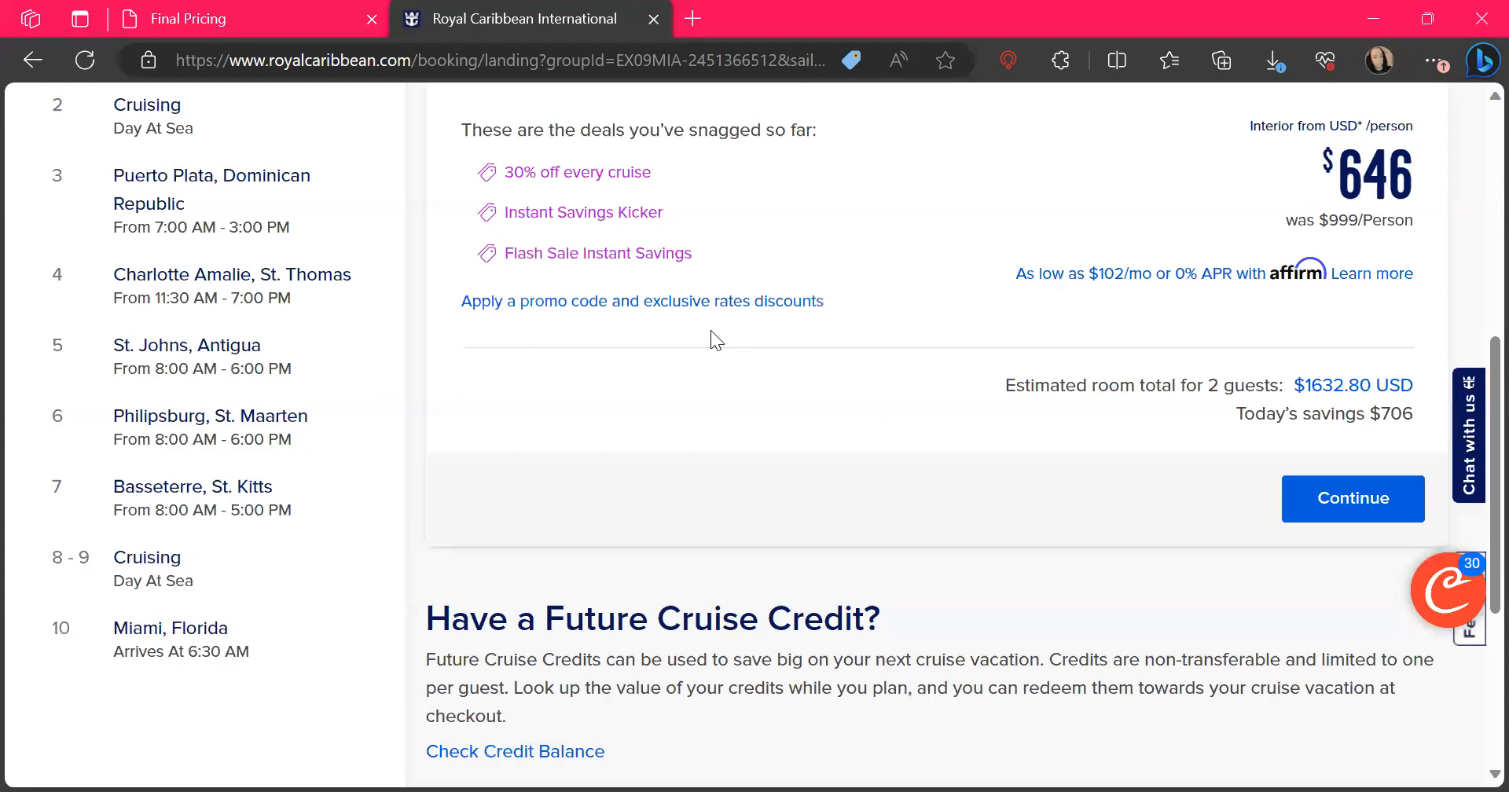
scroll(711, 338, "up", 2)
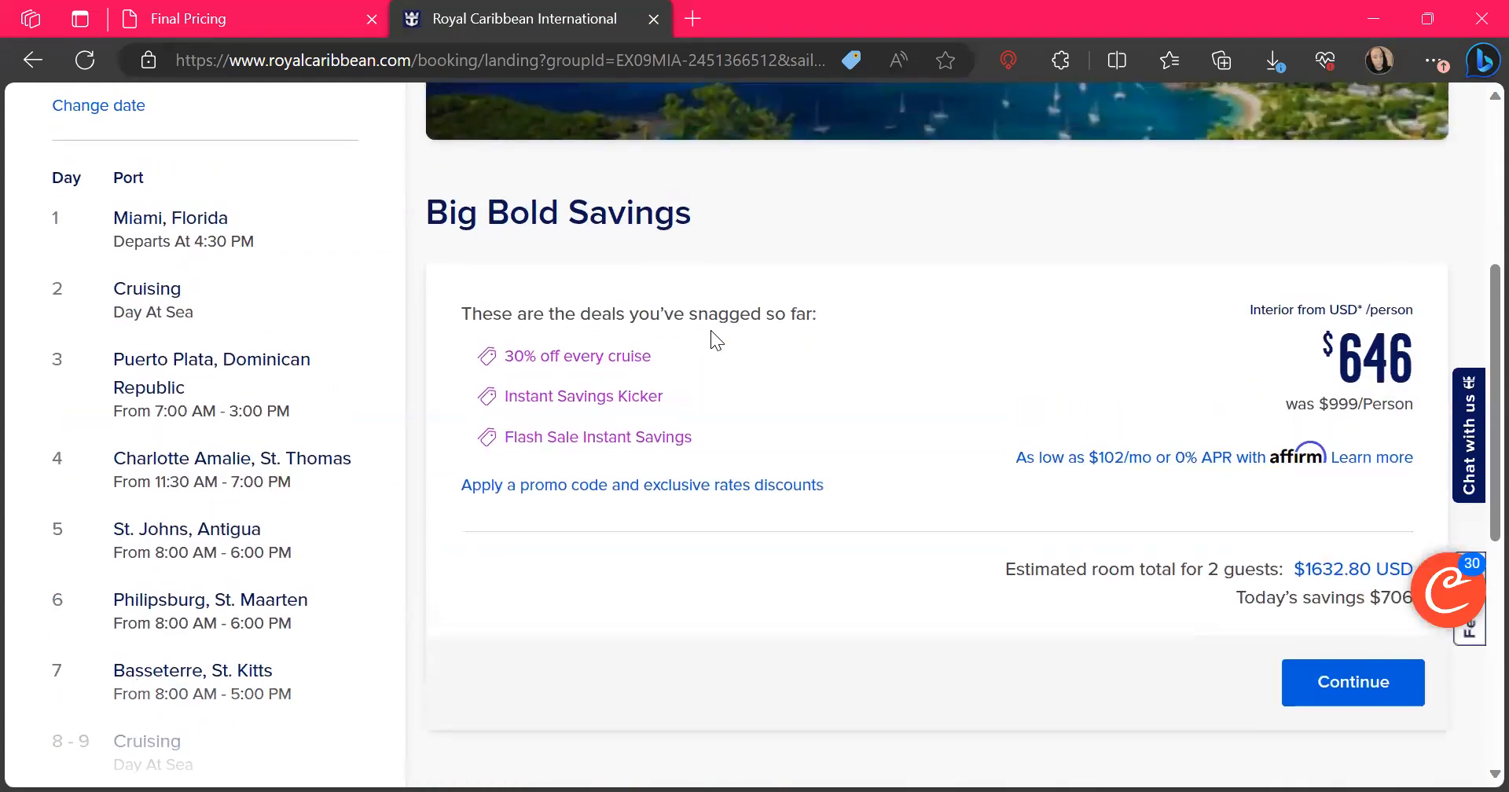
left_click(31, 62)
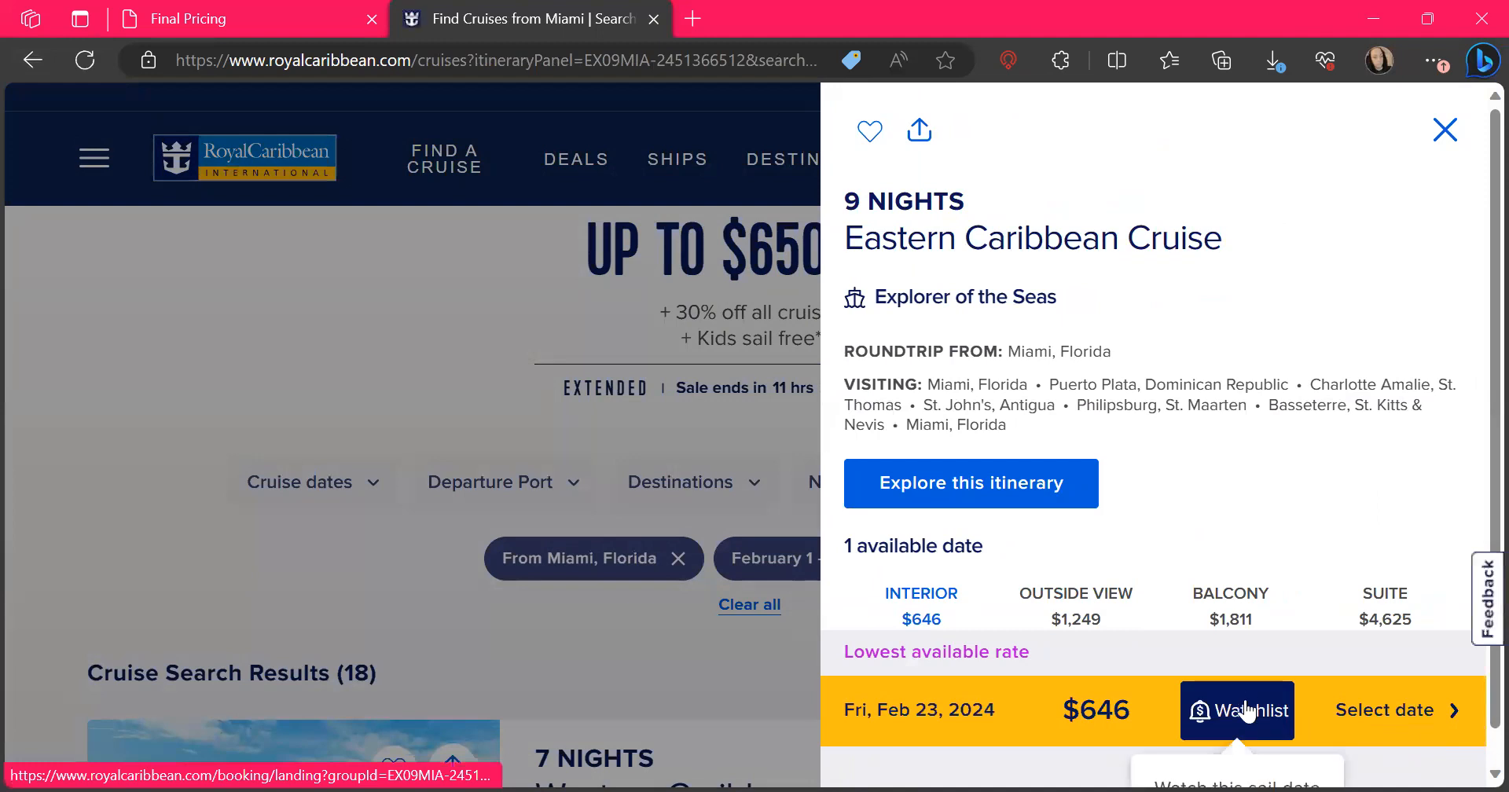
Select the Fri, Feb 23, 2024 date for the Explorer of the Seas cruise and review its deals and estimated room total
scroll(1388, 692, "down", 1)
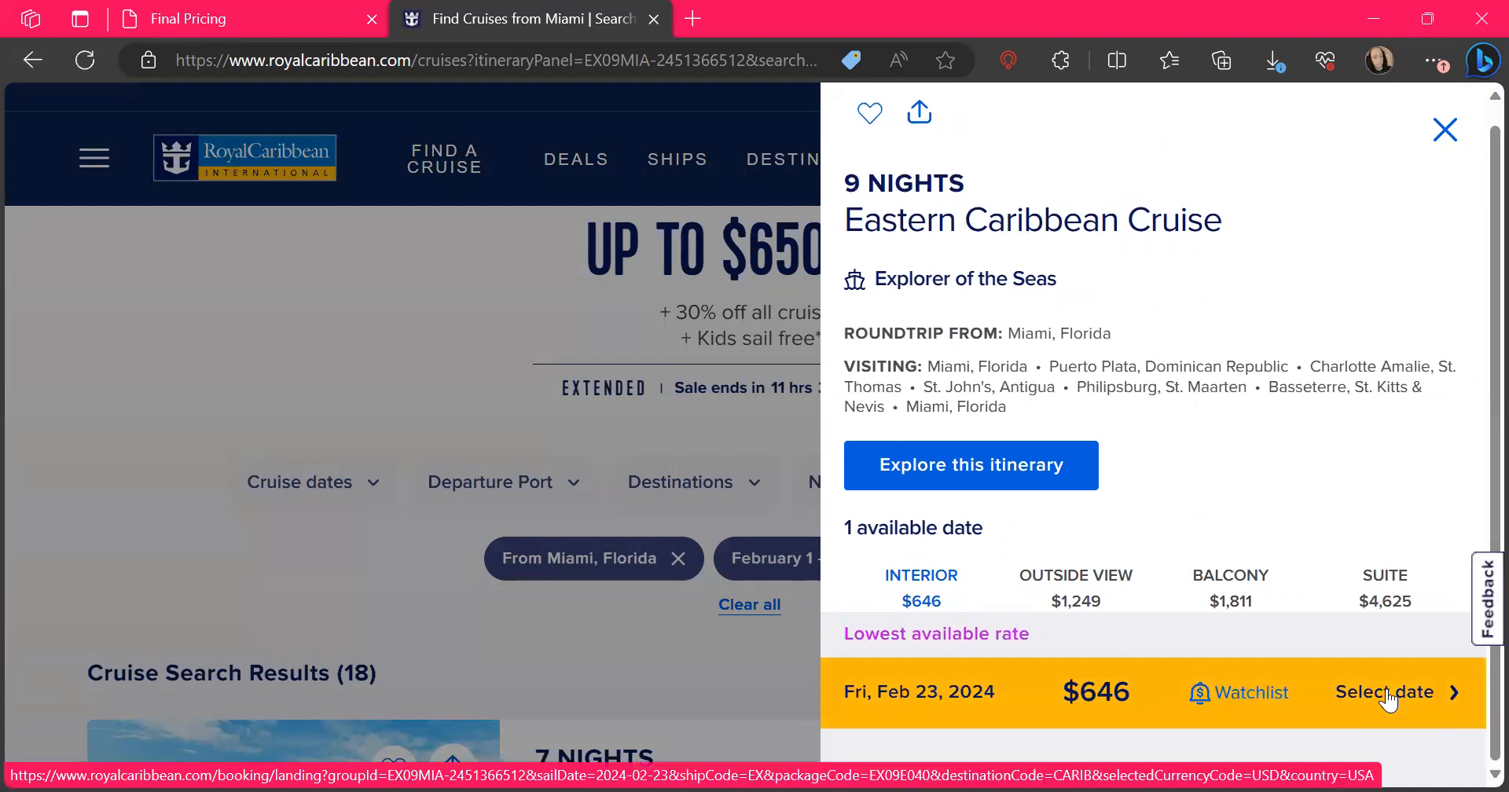
left_click(1388, 698)
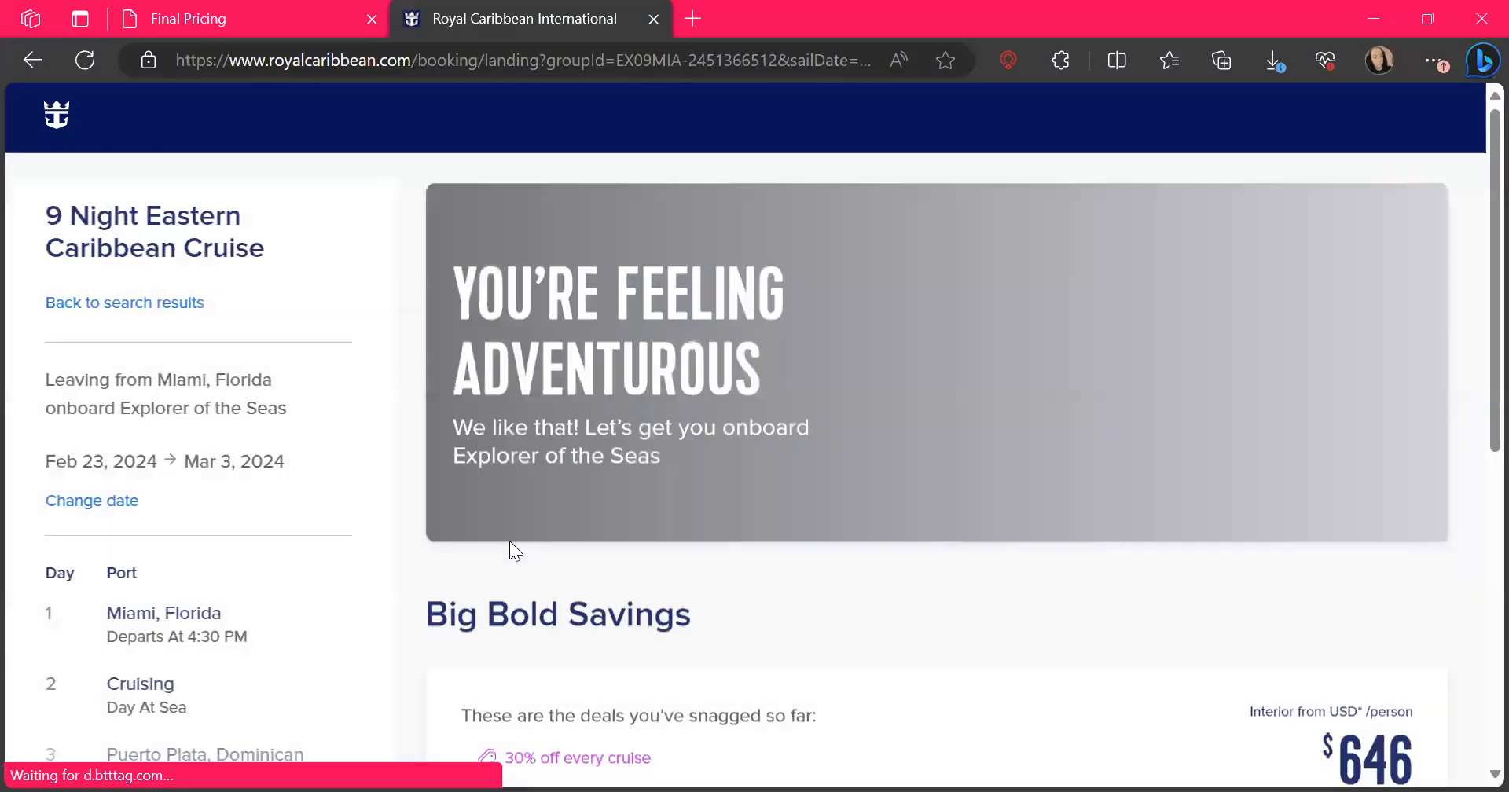
scroll(510, 550, "down", 5)
scroll(511, 550, "down", 3)
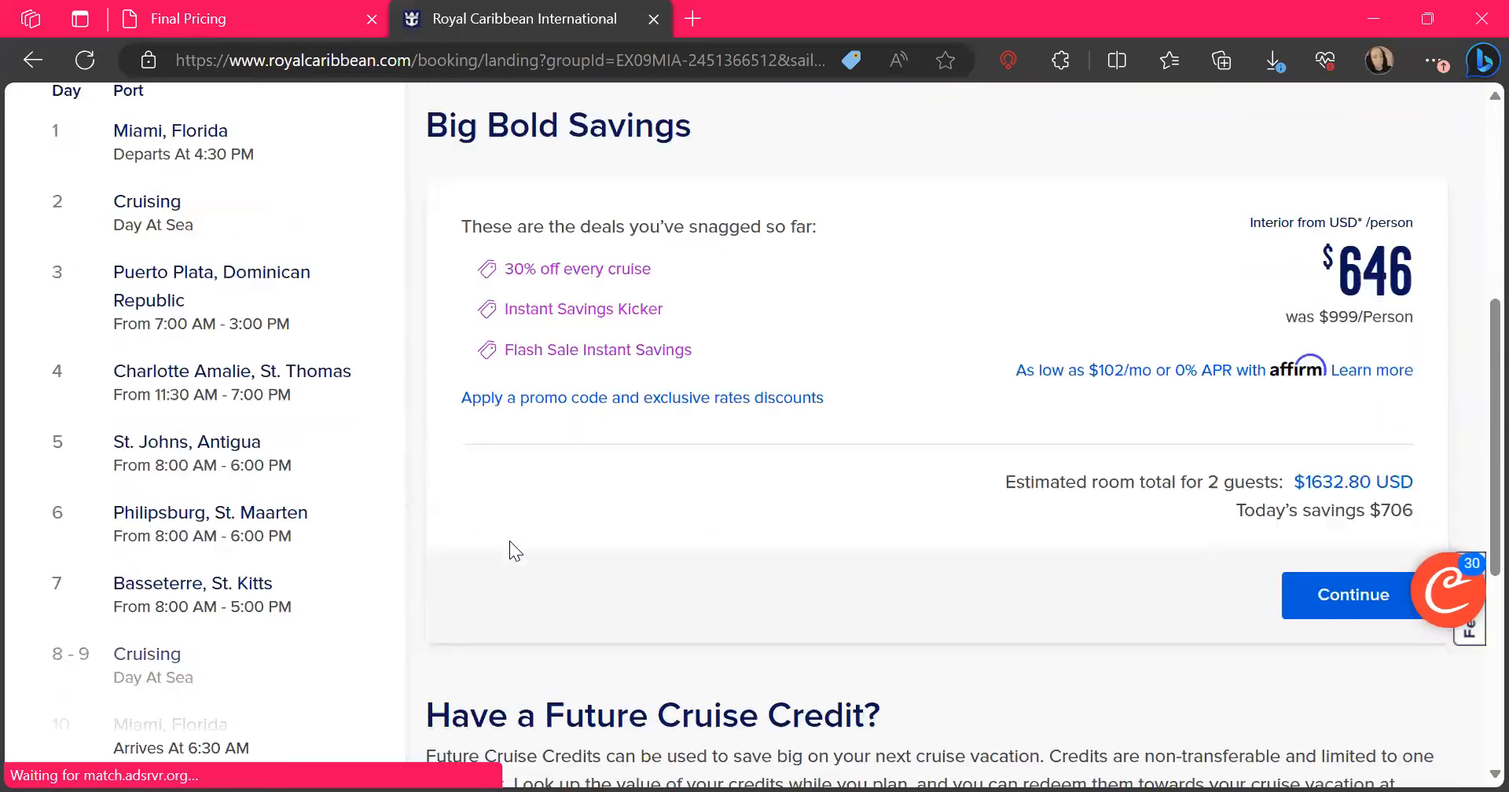
scroll(515, 548, "up", 1)
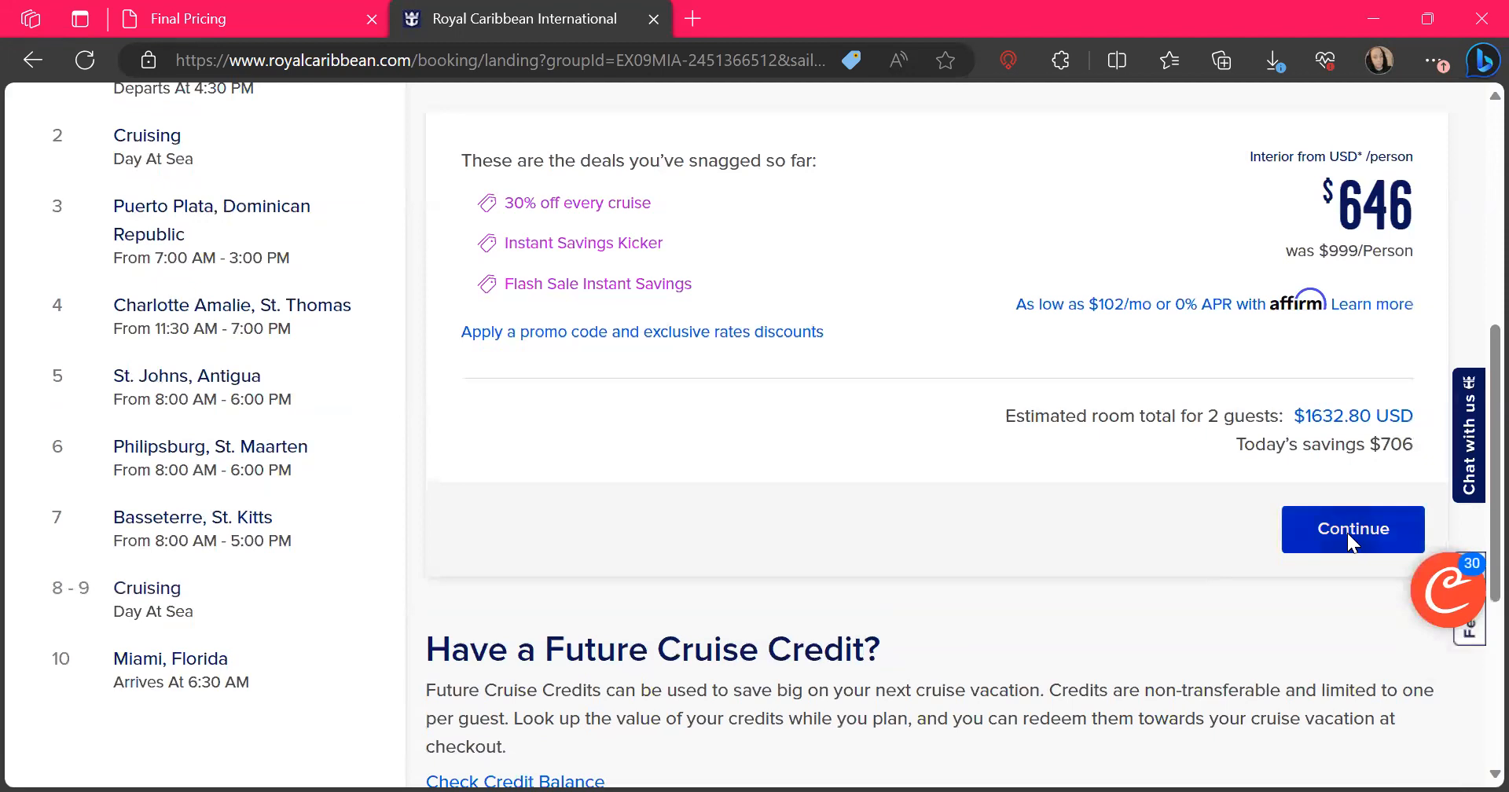
Continue the sailing's booking with 1 room for 2 adults and 0 children, and select the Balcony room type
left_click(1348, 533)
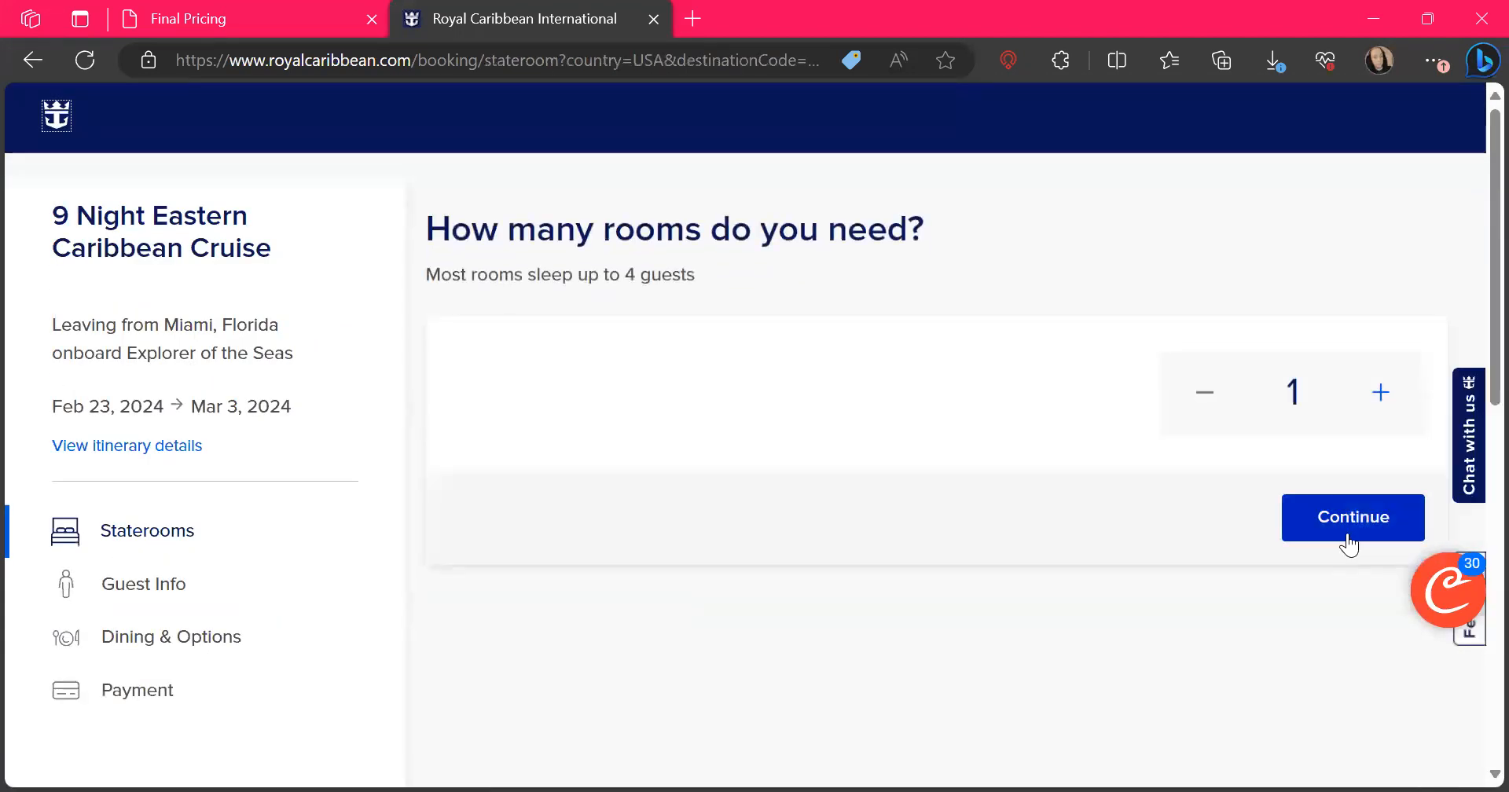
left_click(1337, 527)
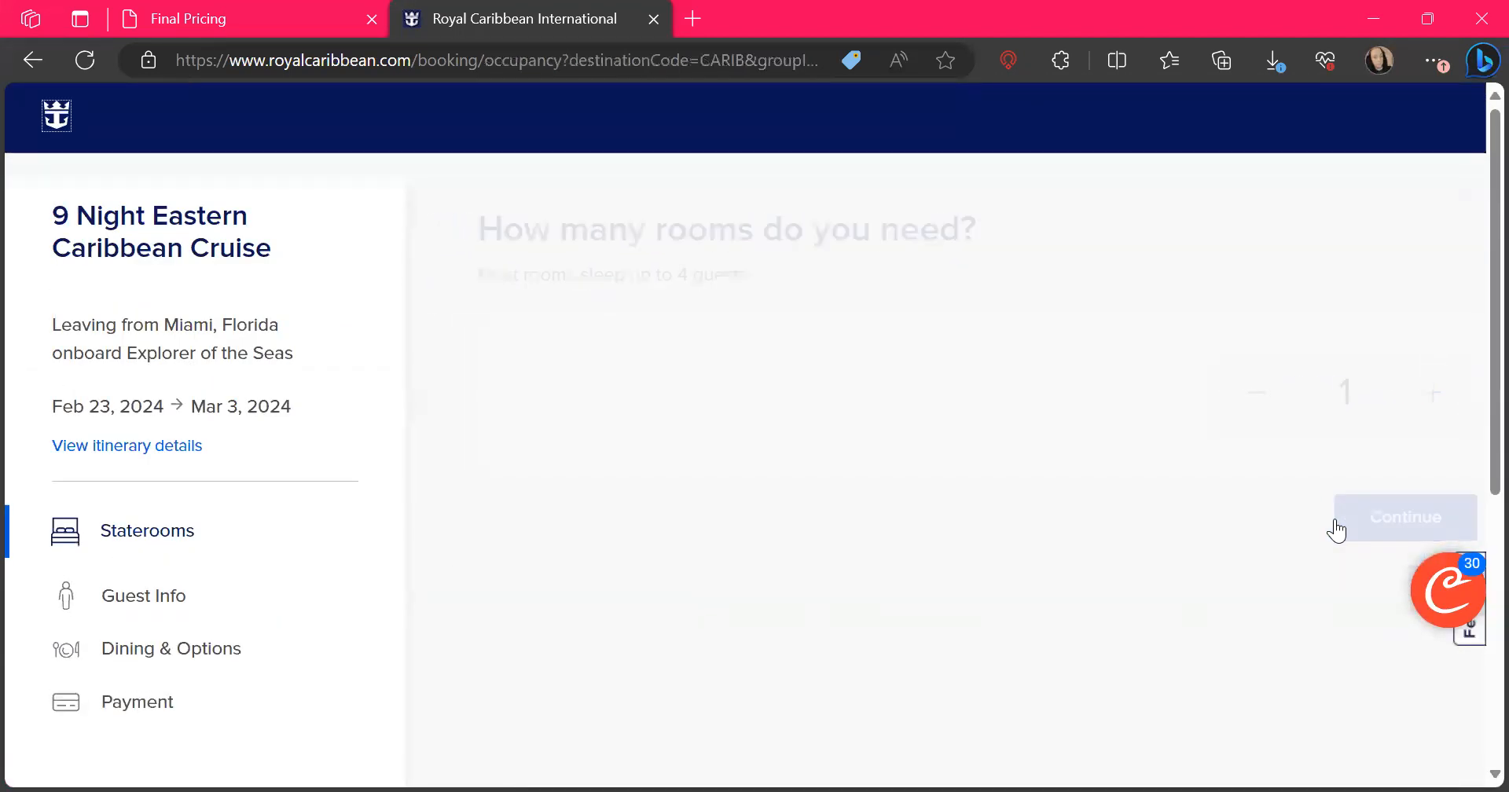
left_click(1324, 737)
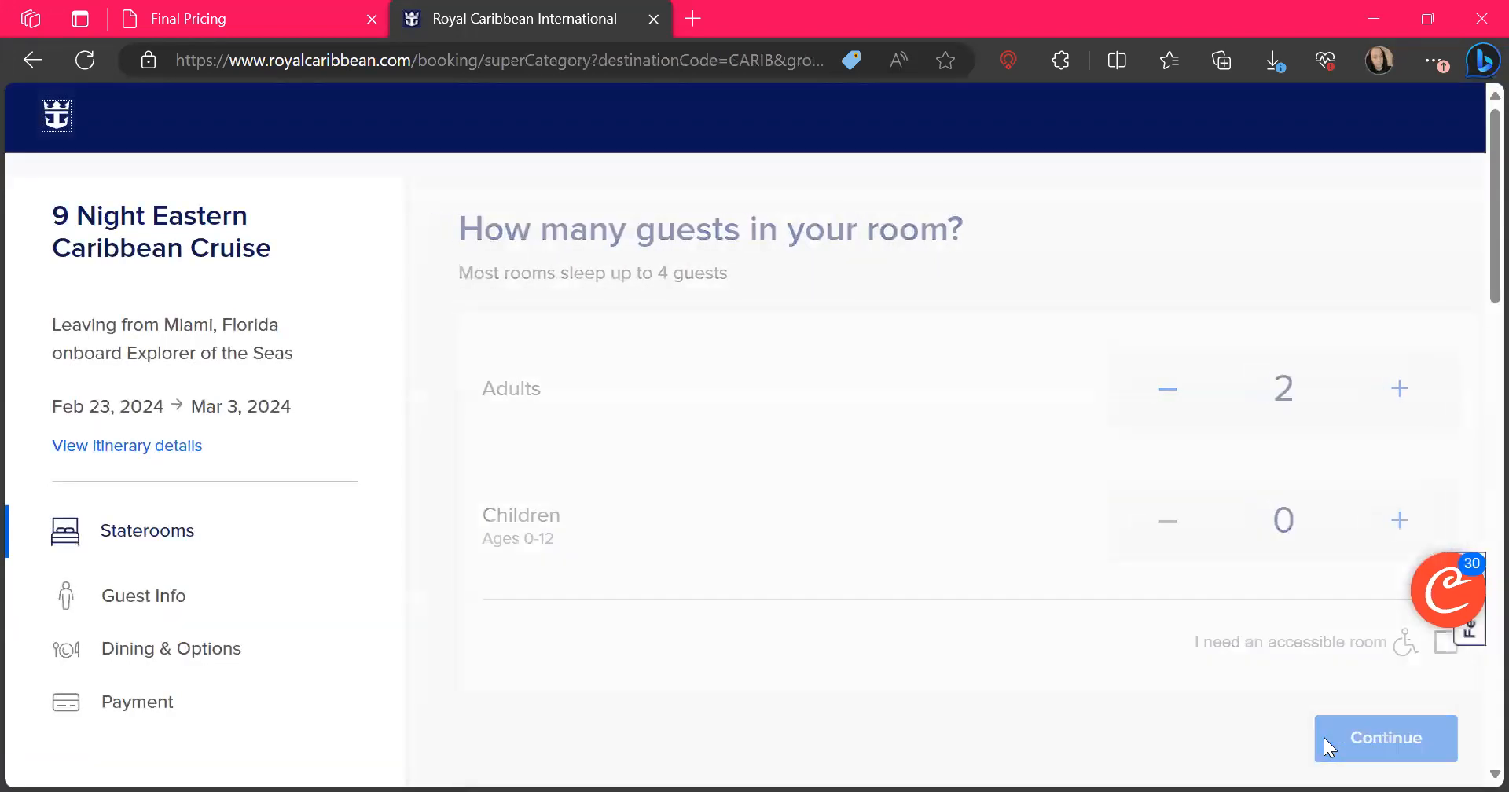
scroll(1323, 738, "down", 15)
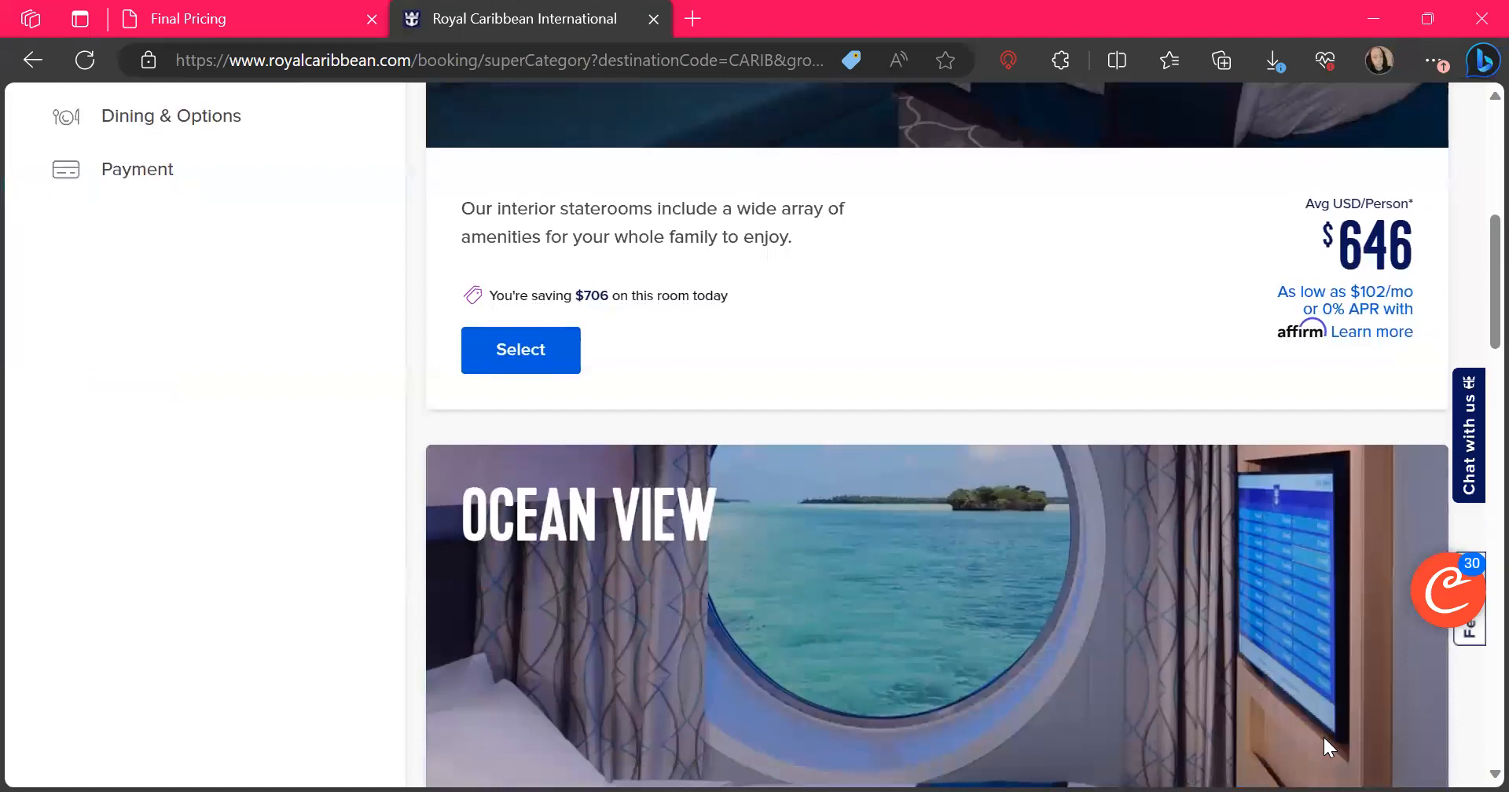
scroll(1323, 734, "down", 6)
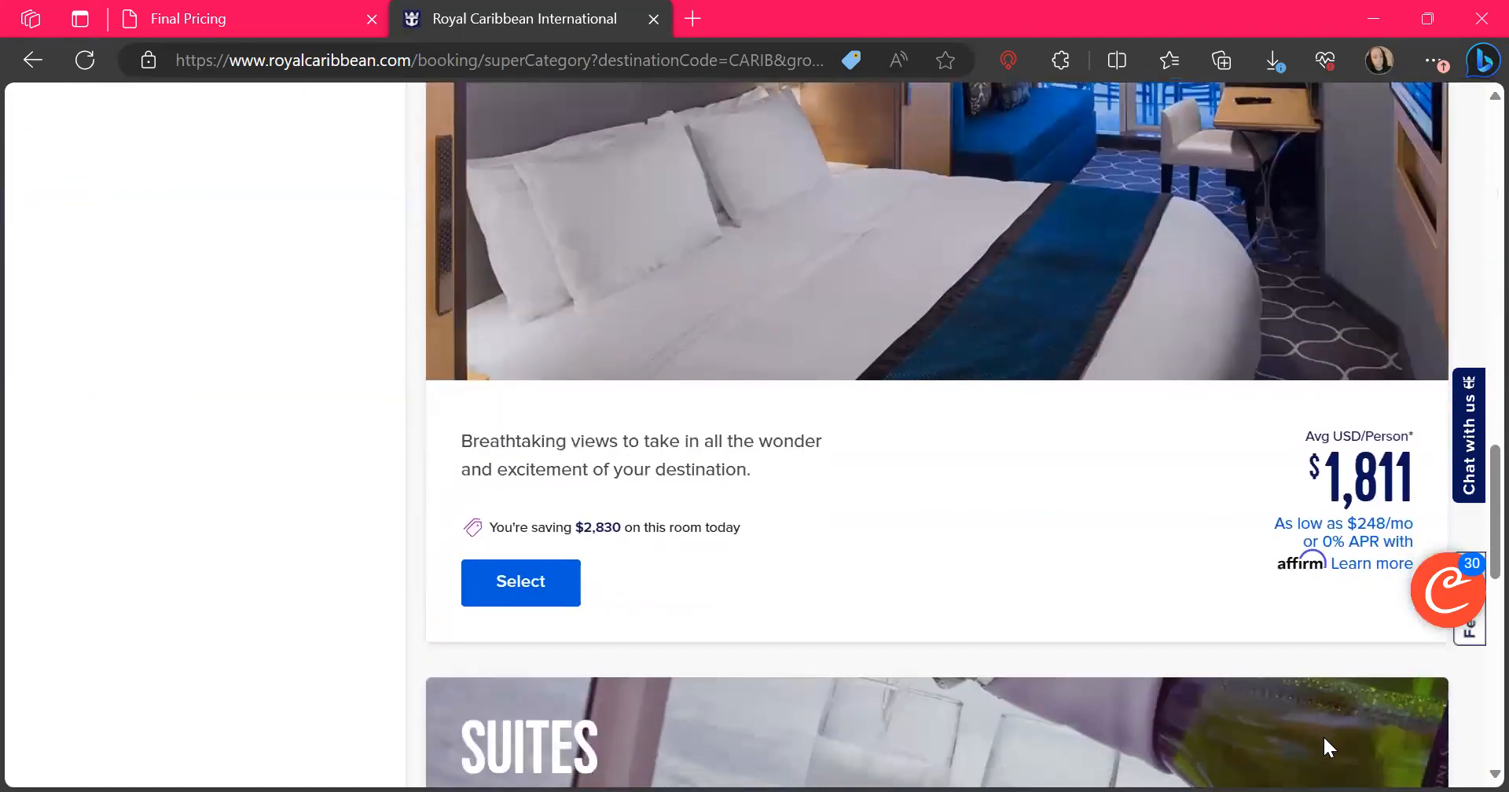
left_click(523, 579)
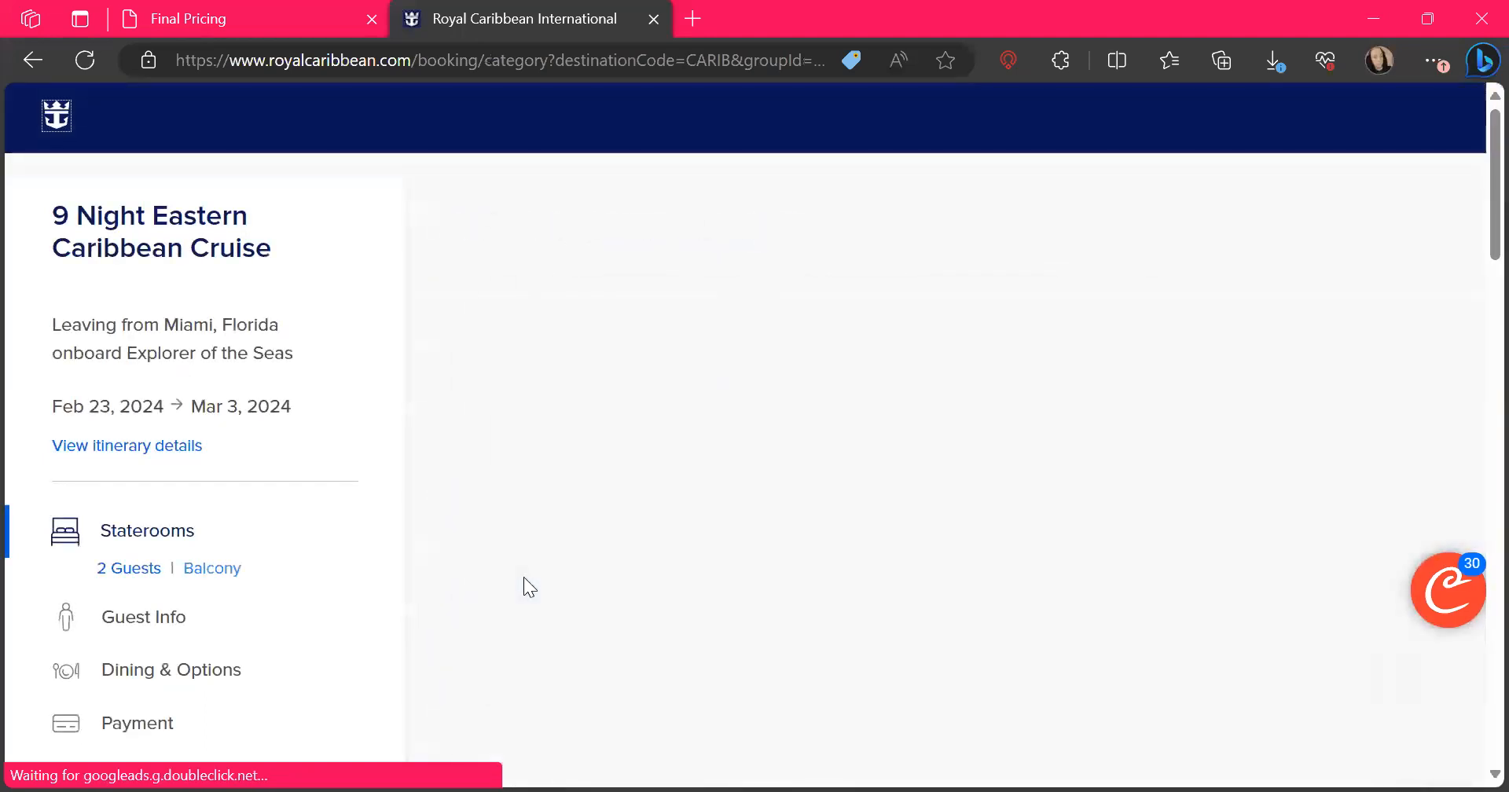
Compare the offered balcony rooms with the pending reservation's stateroom category, and return to the public website's balcony list
scroll(525, 579, "down", 2)
scroll(526, 580, "down", 8)
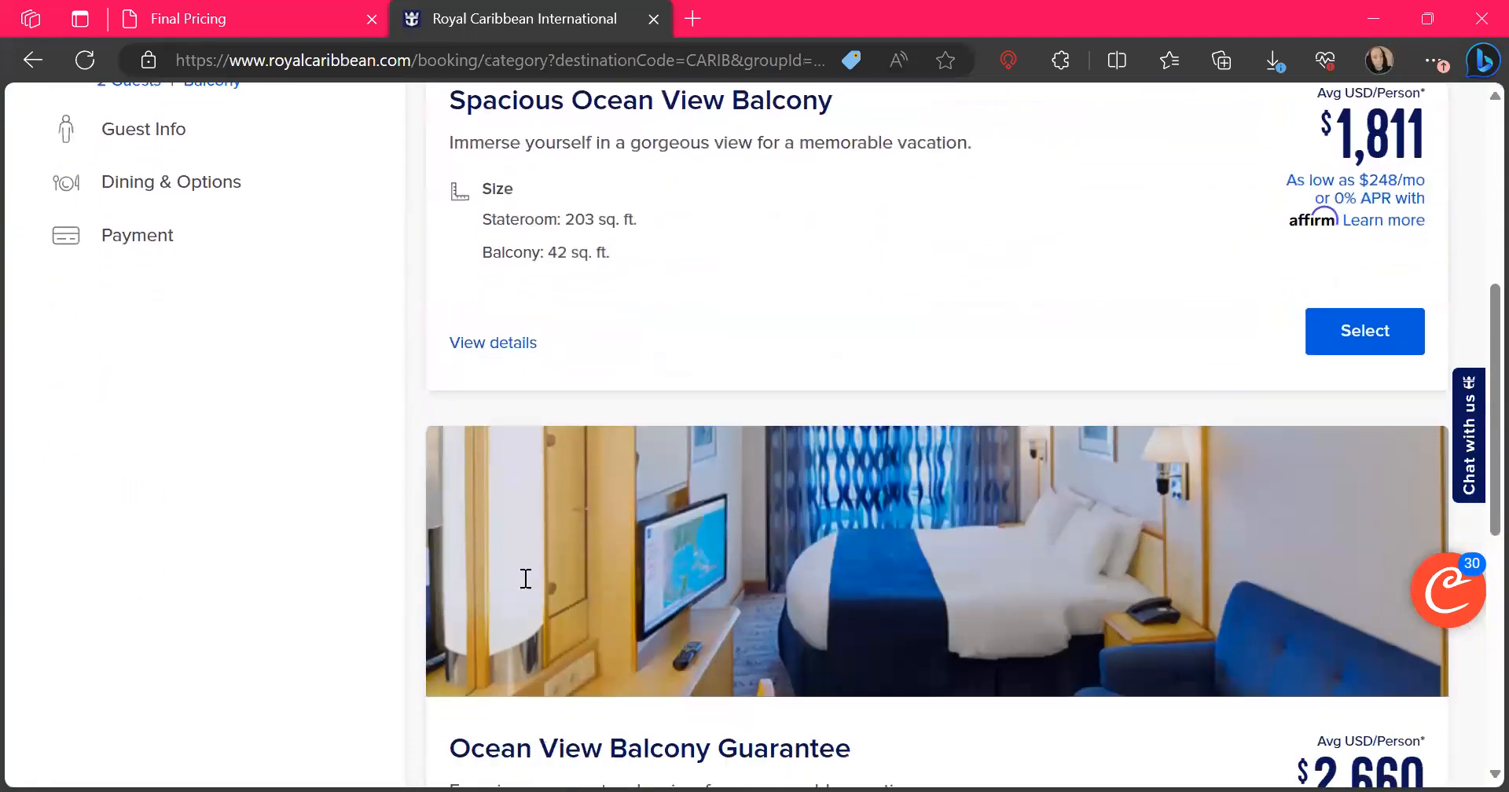
scroll(523, 577, "down", 1)
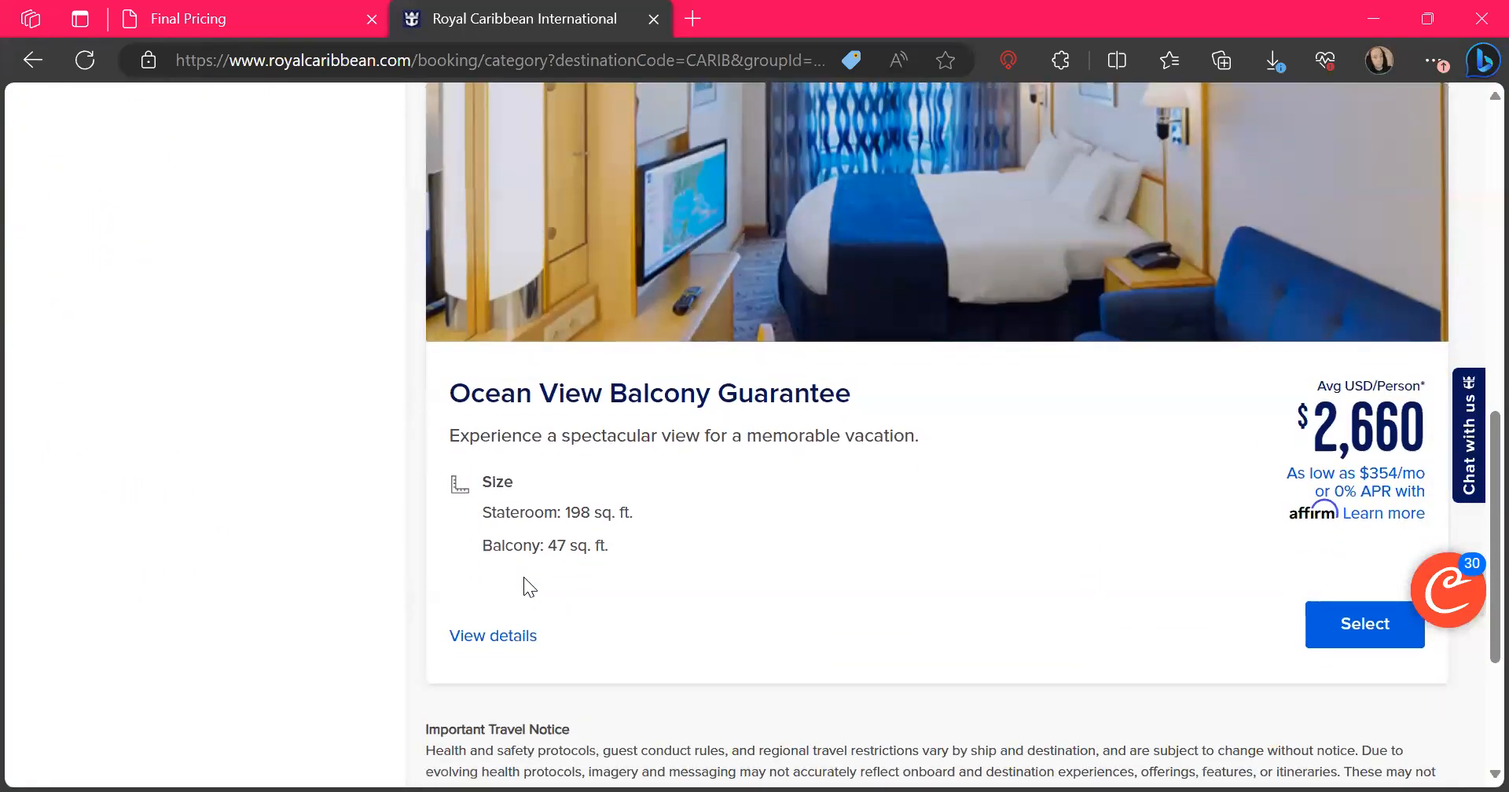
scroll(695, 247, "up", 2)
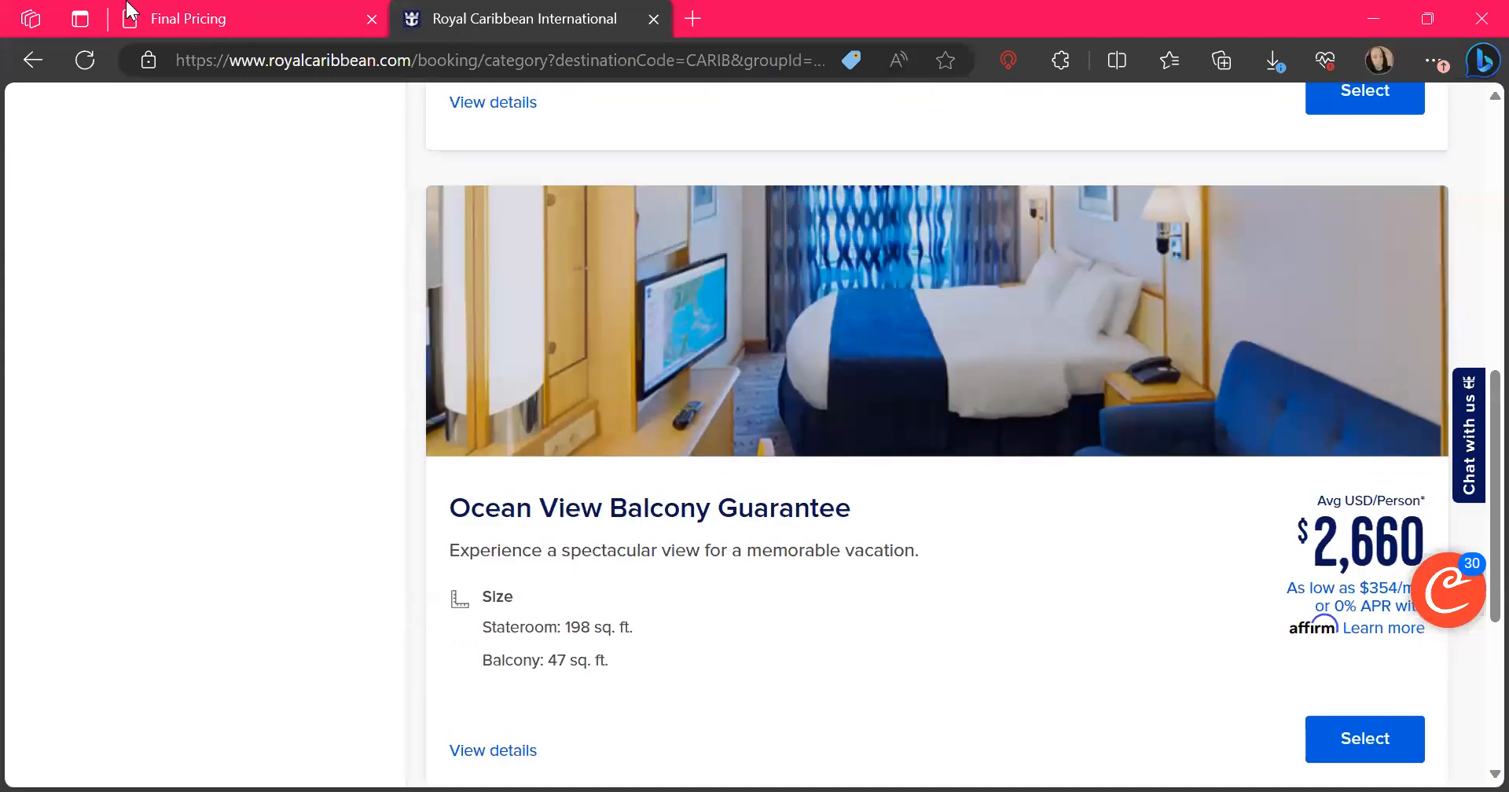
left_click(202, 30)
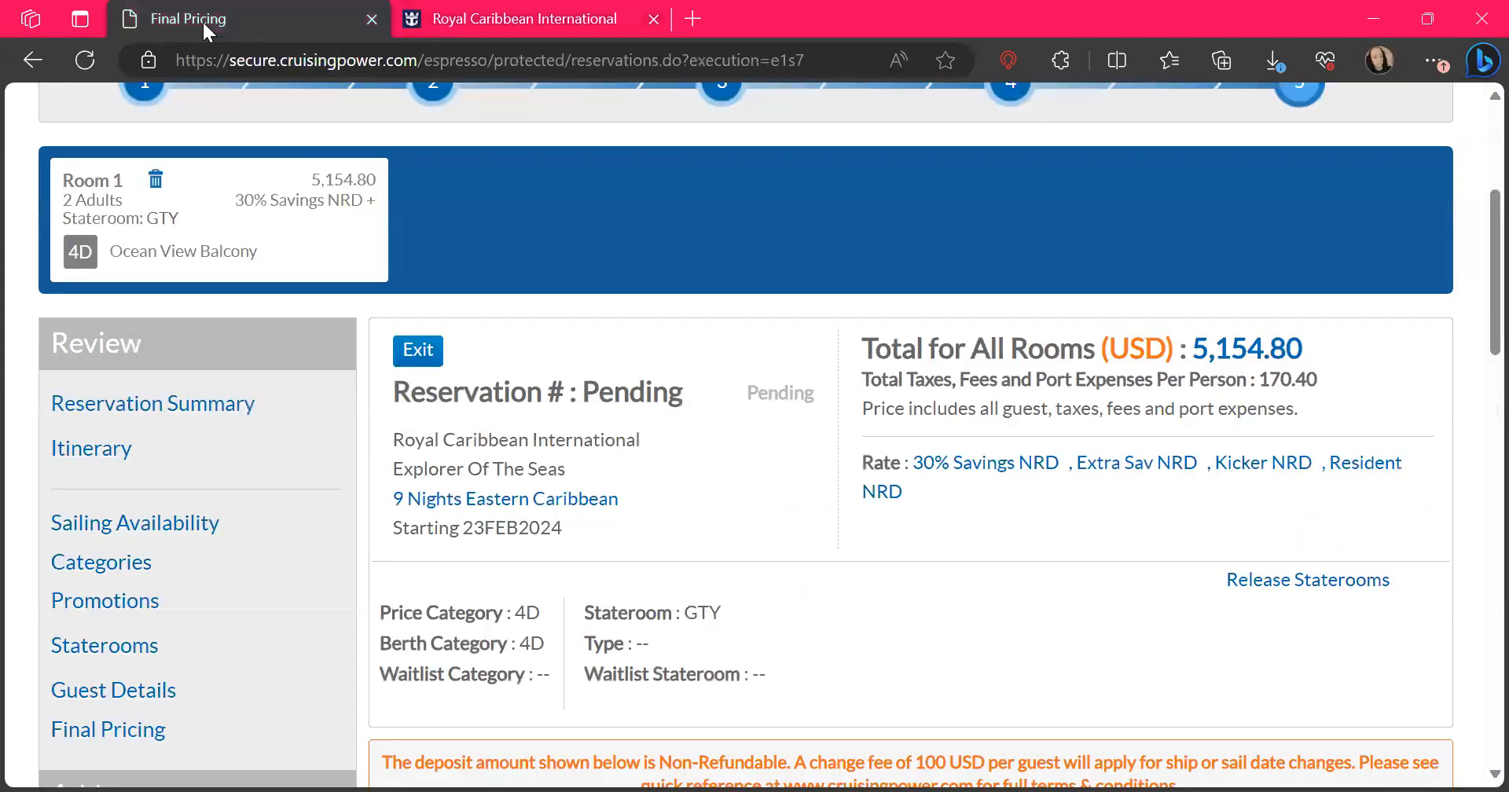
left_click(511, 17)
Select the Ocean View Balcony Guarantee room for the public booking
scroll(912, 503, "up", 5)
scroll(914, 504, "up", 4)
scroll(914, 504, "down", 10)
scroll(912, 496, "down", 2)
scroll(914, 495, "up", 4)
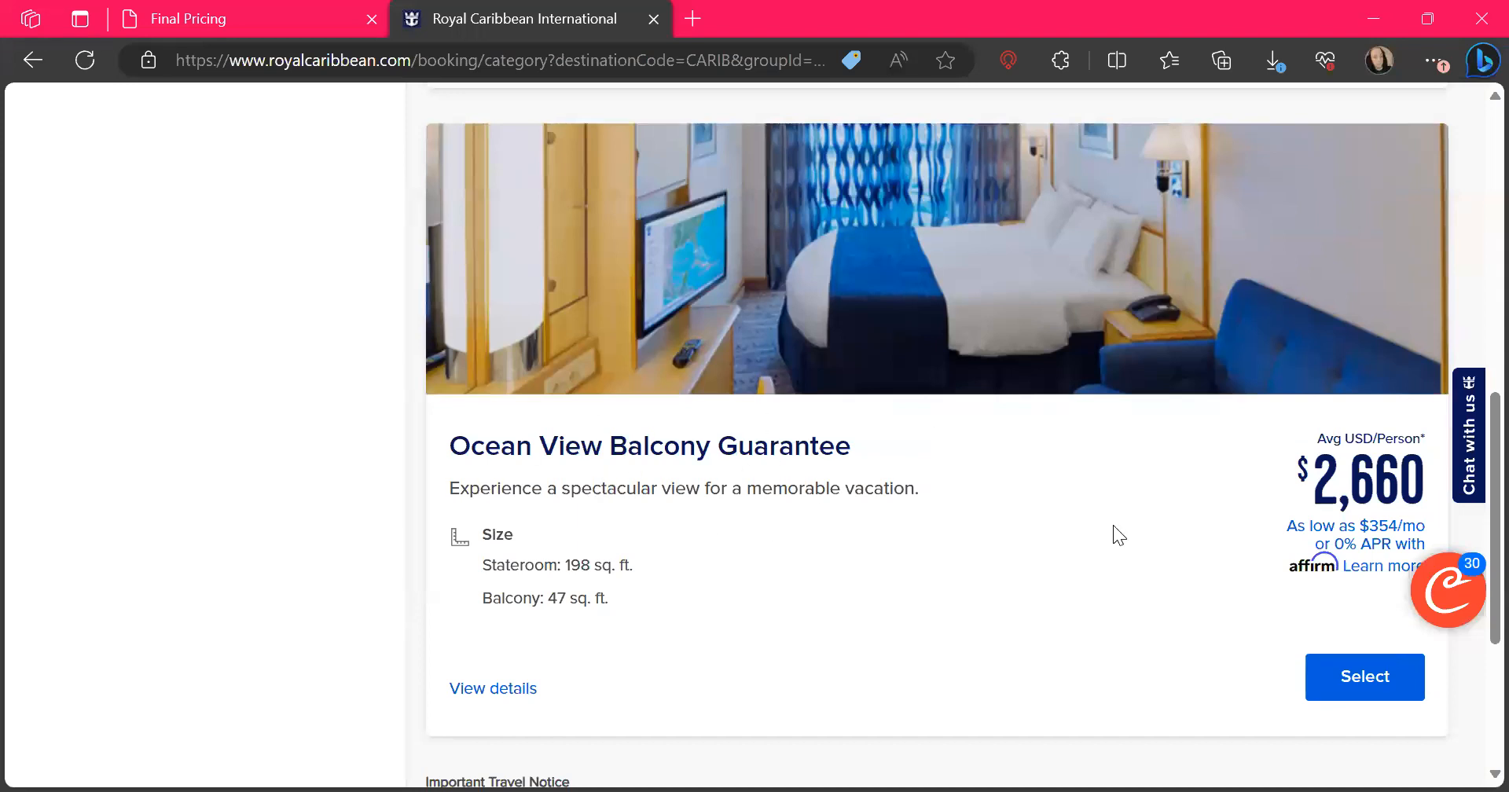
left_click(1389, 680)
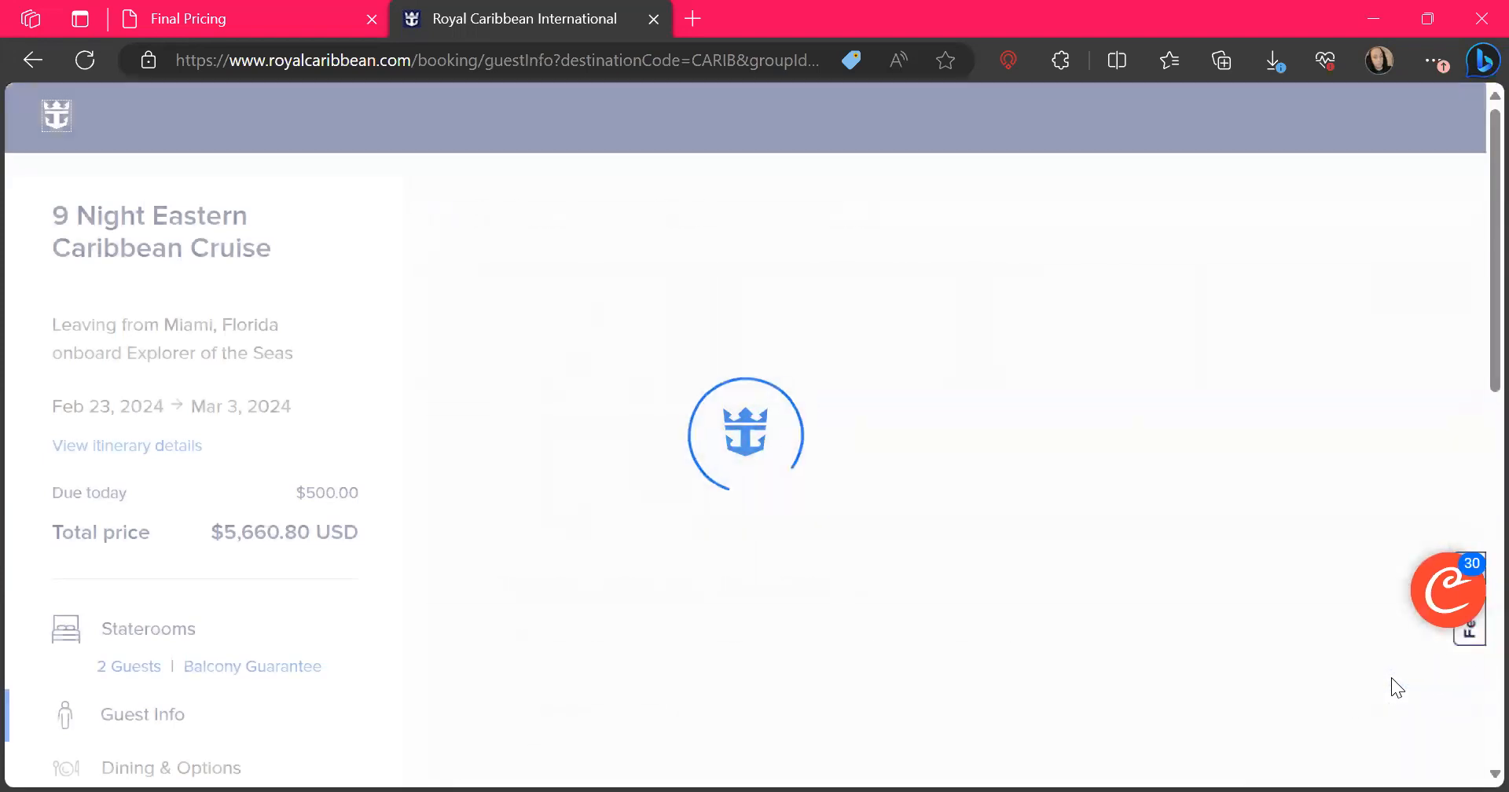
Compare the public booking's price summary with the pending reservation's total, and return to the guest information page
scroll(1391, 688, "down", 8)
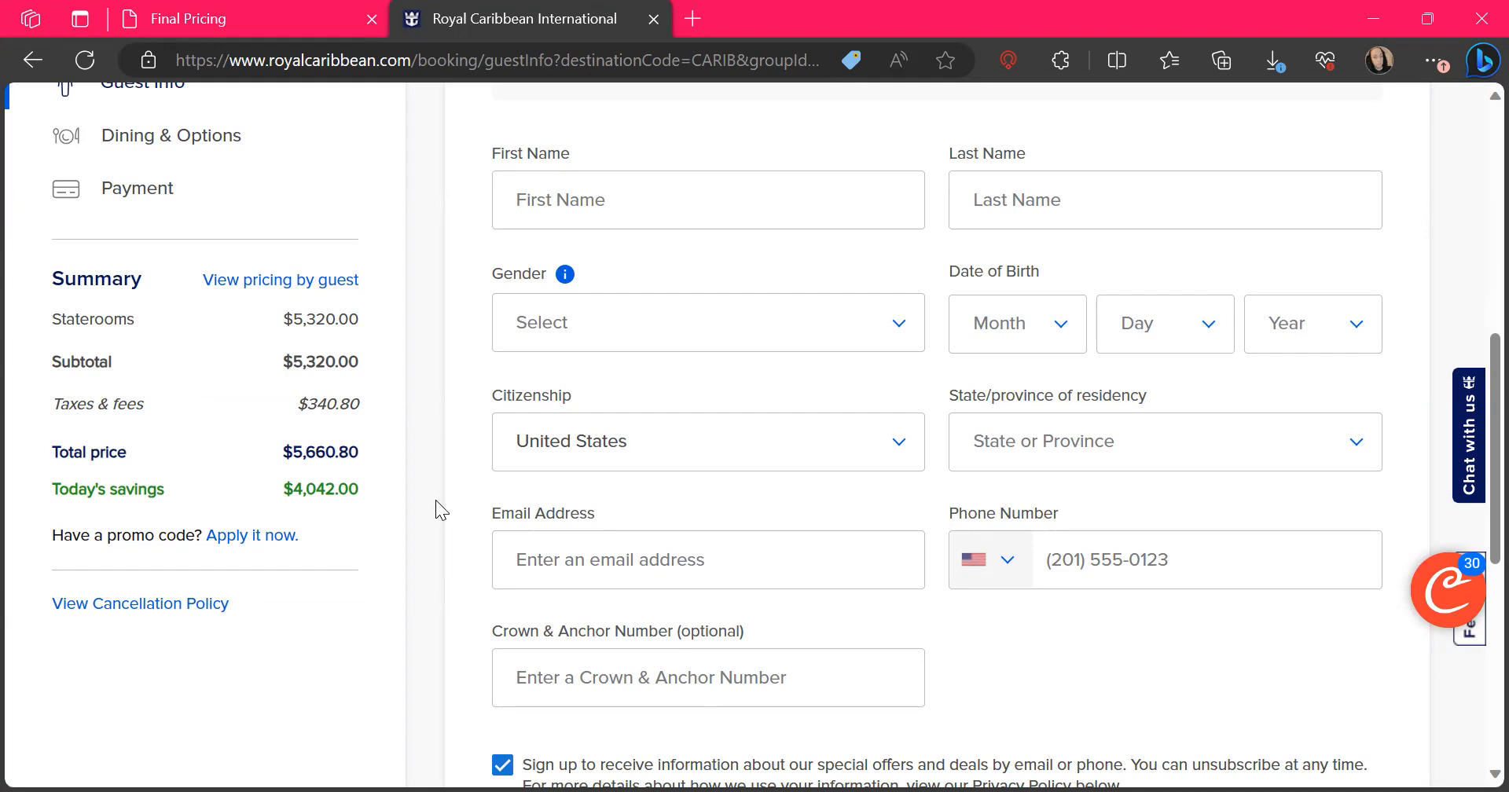
scroll(435, 500, "up", 1)
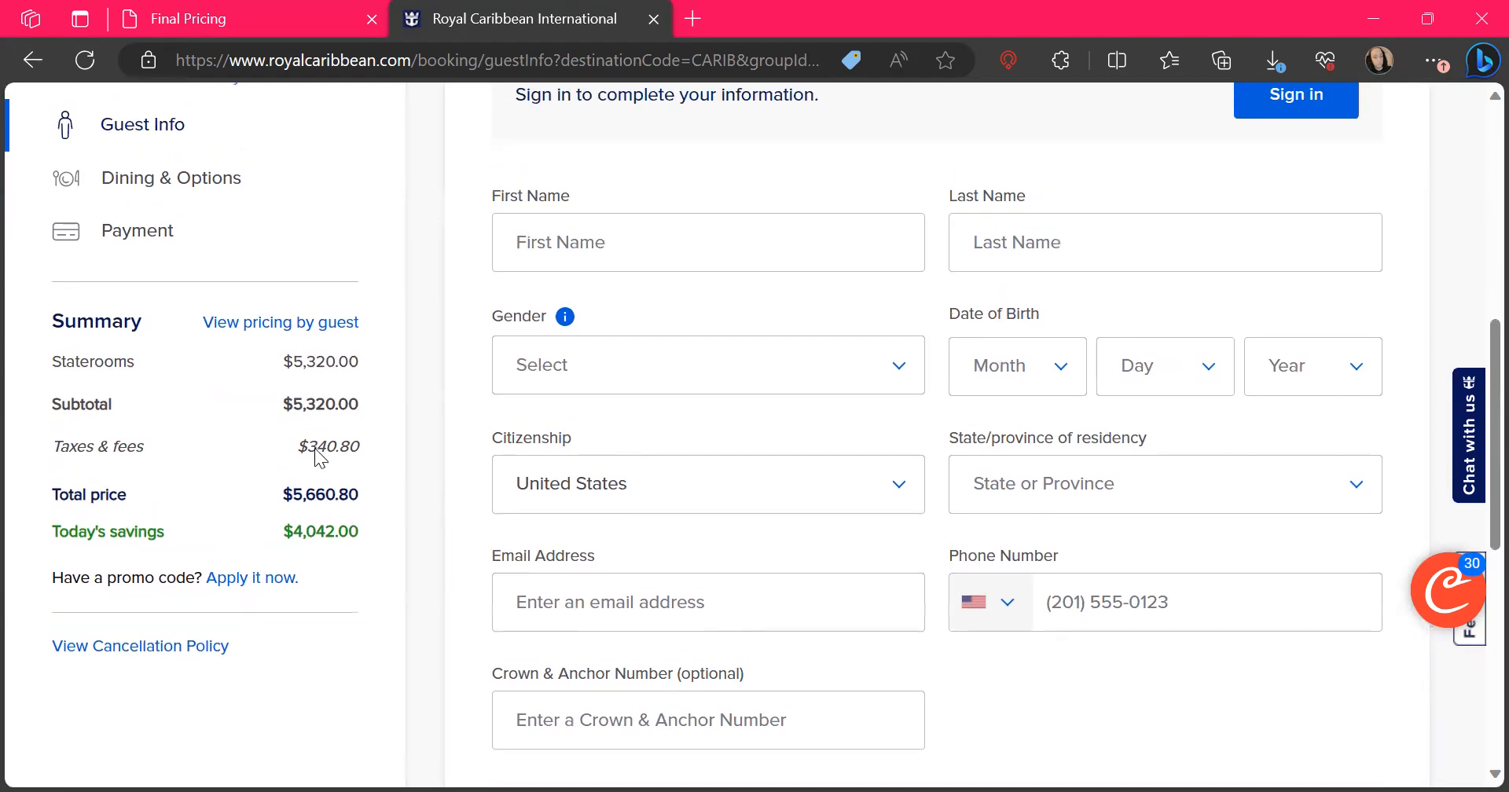
left_click(252, 16)
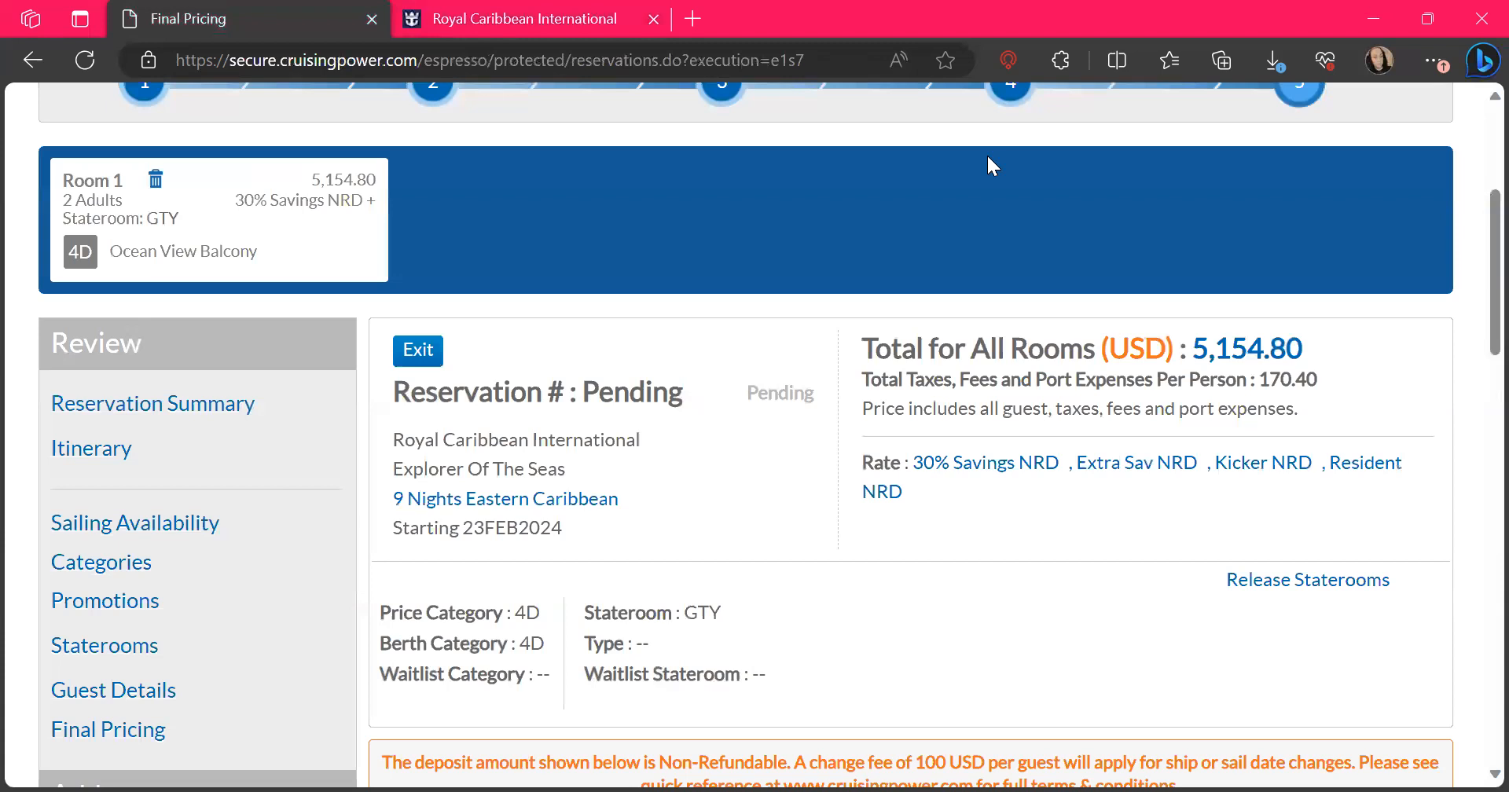
left_click(560, 21)
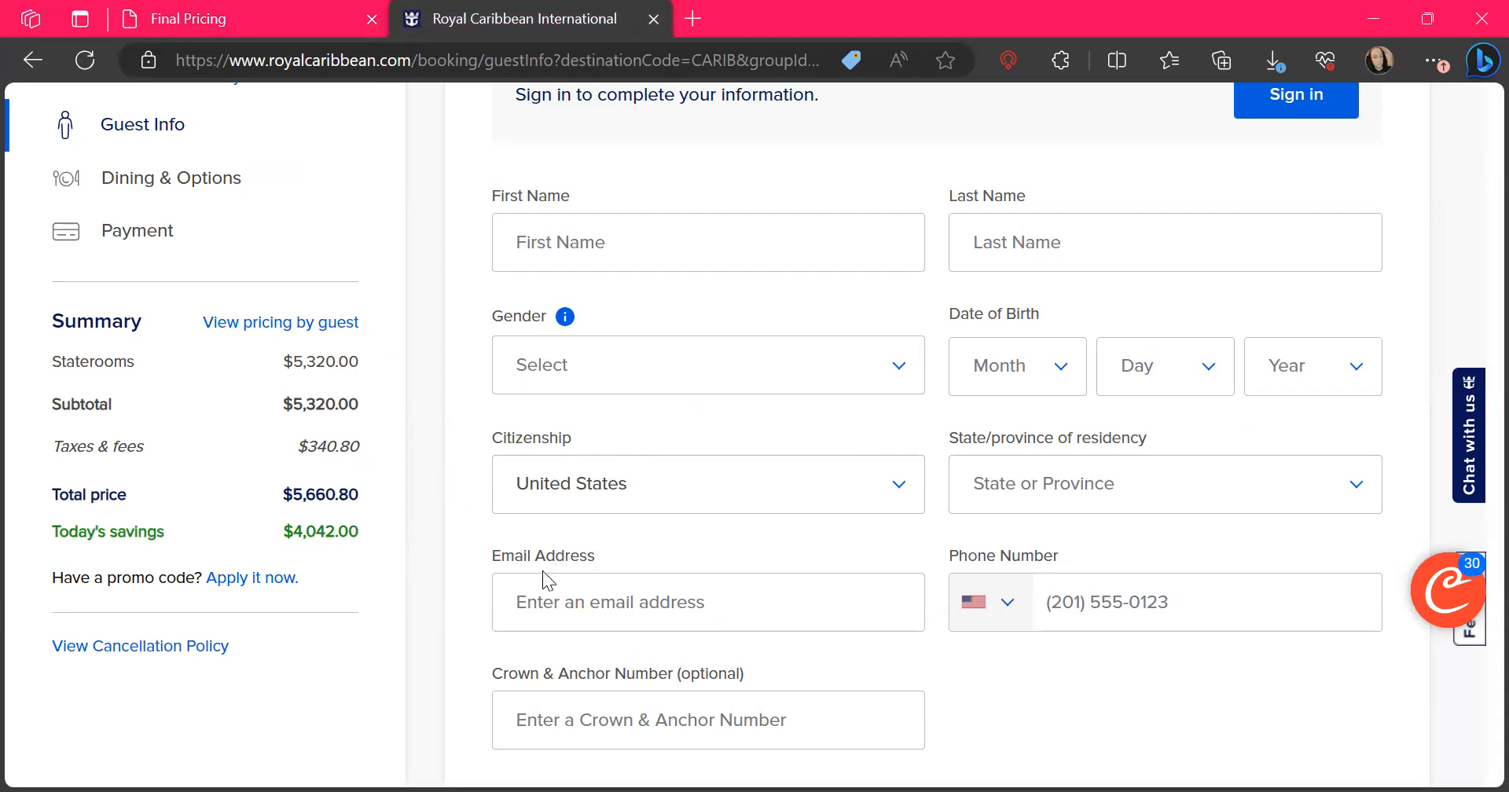
Review the guaranteed stateroom notice, the amount due today and the fare notes on the guest information page
scroll(542, 573, "up", 7)
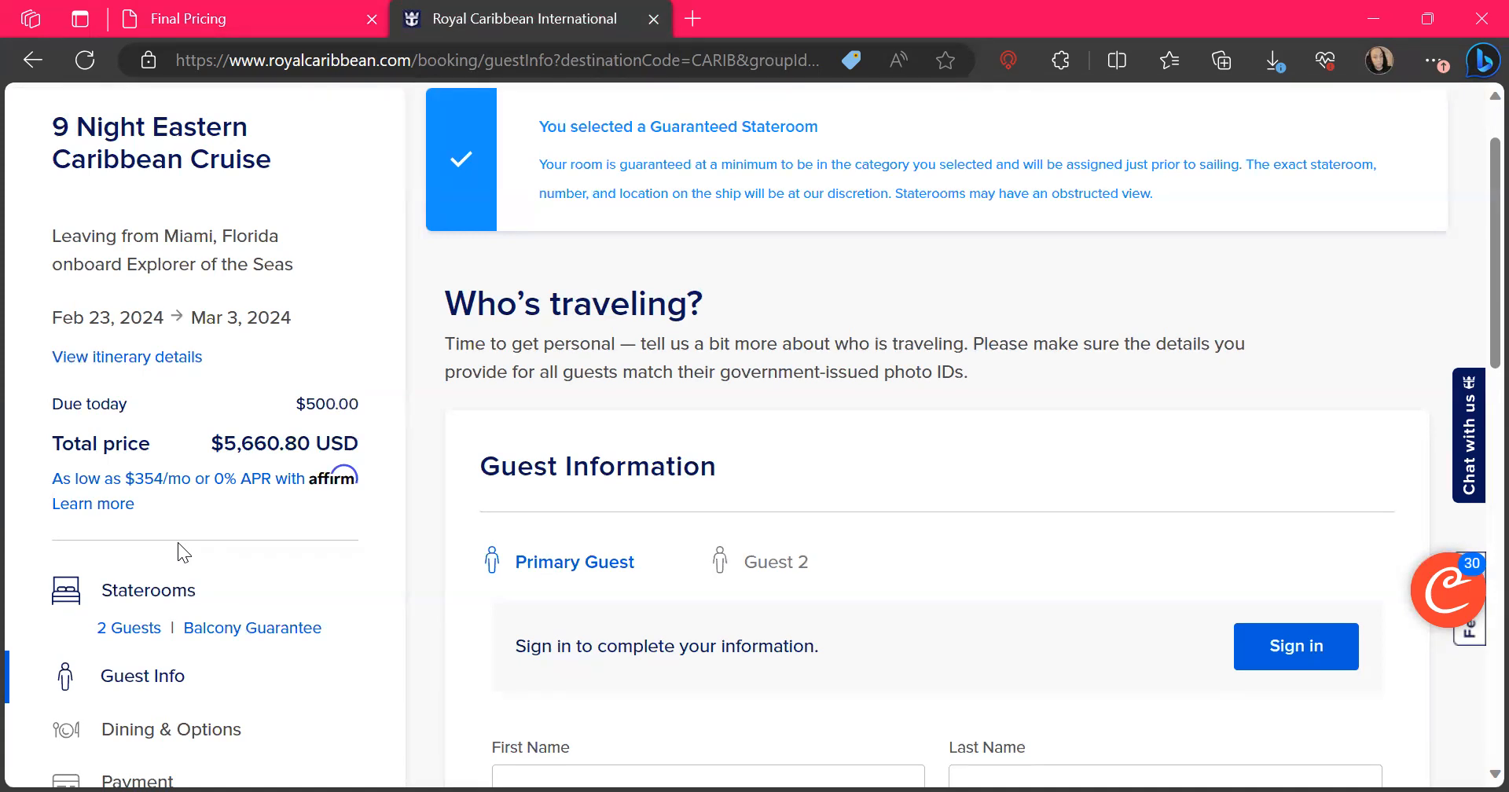
scroll(178, 542, "down", 6)
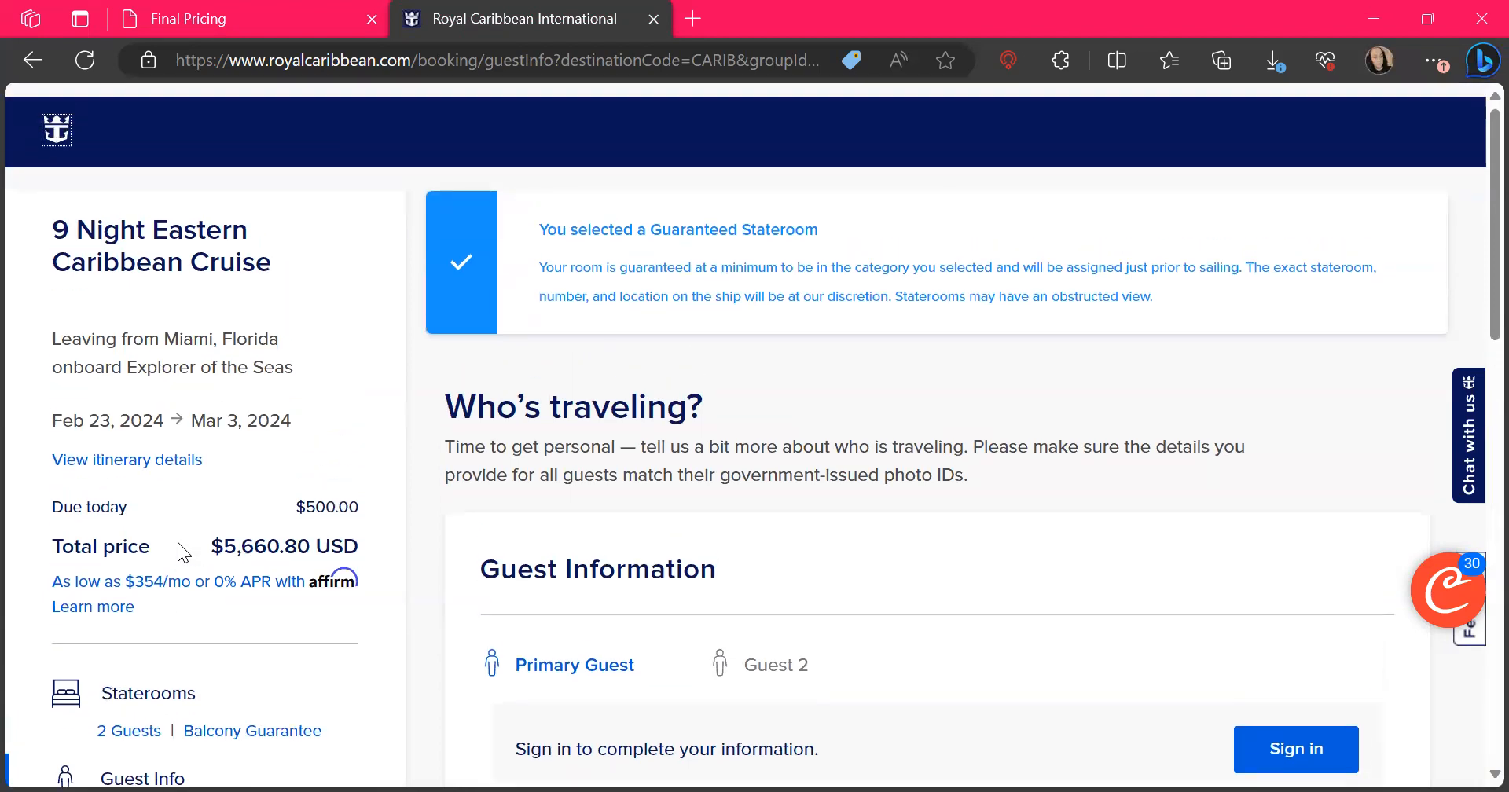
scroll(177, 542, "down", 7)
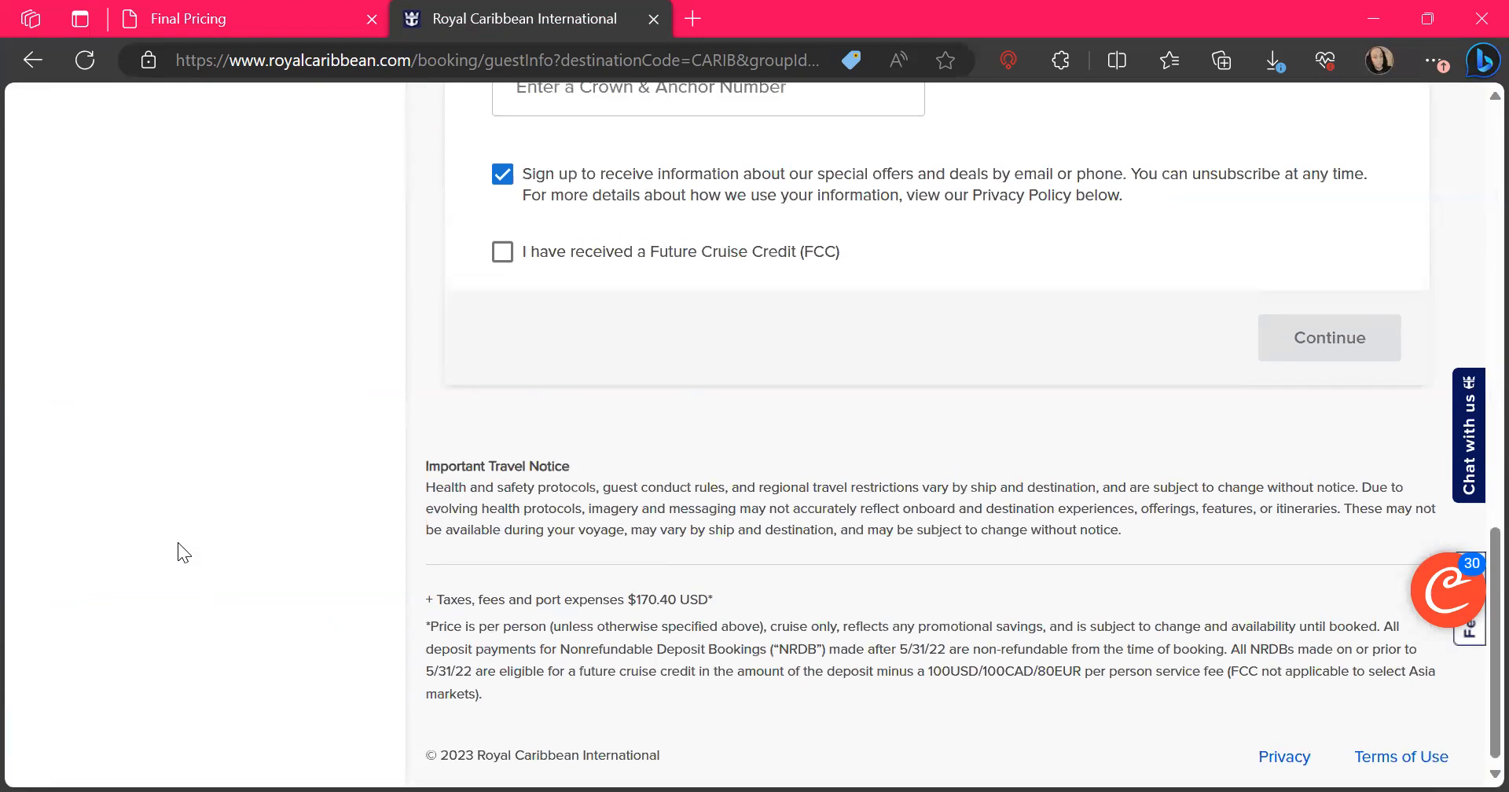
scroll(178, 542, "up", 15)
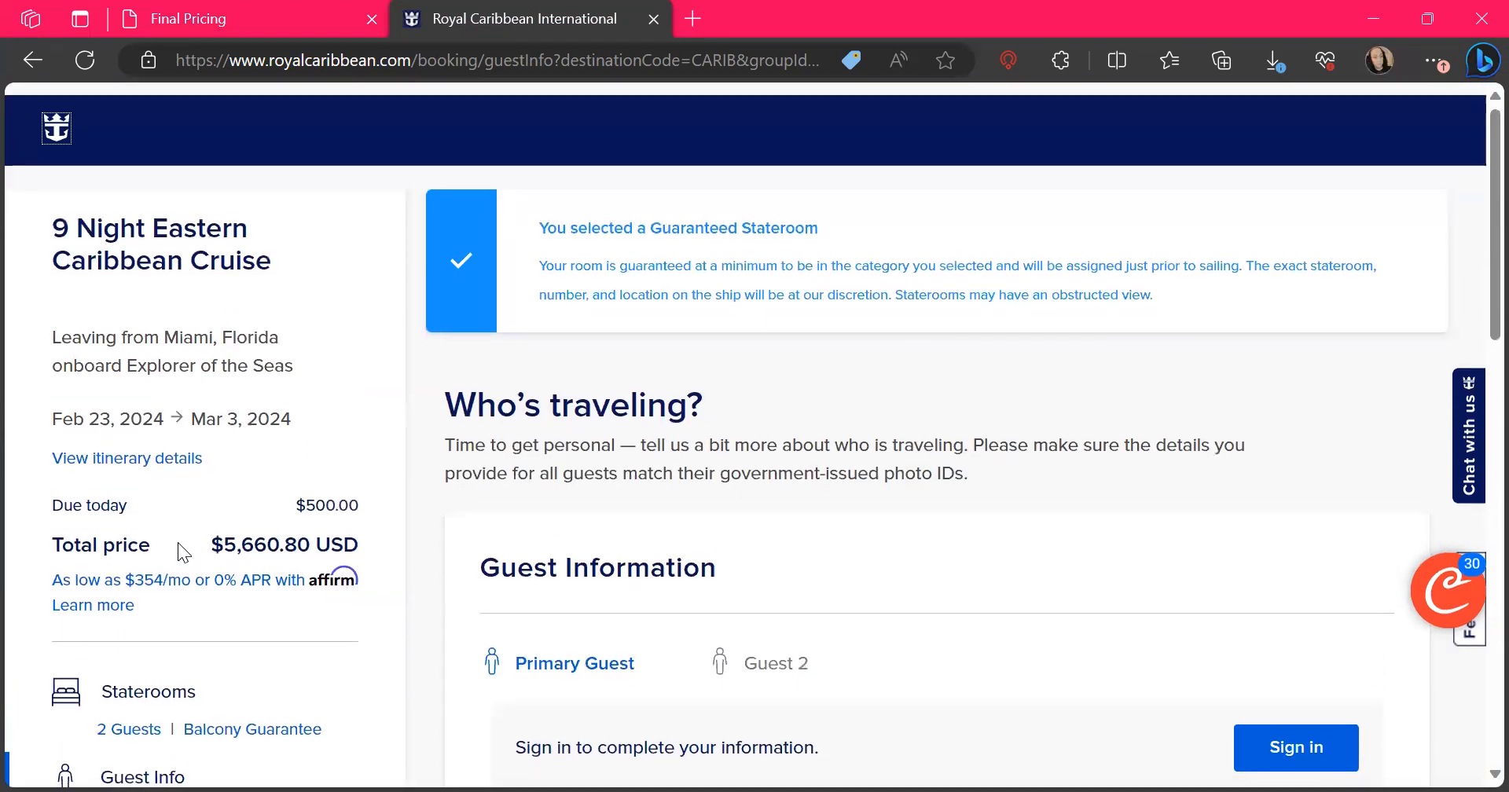
Open the pricing by guest, examine both guests' fares, discounts and taxes, and close the pricing details
scroll(179, 544, "down", 4)
scroll(178, 542, "down", 1)
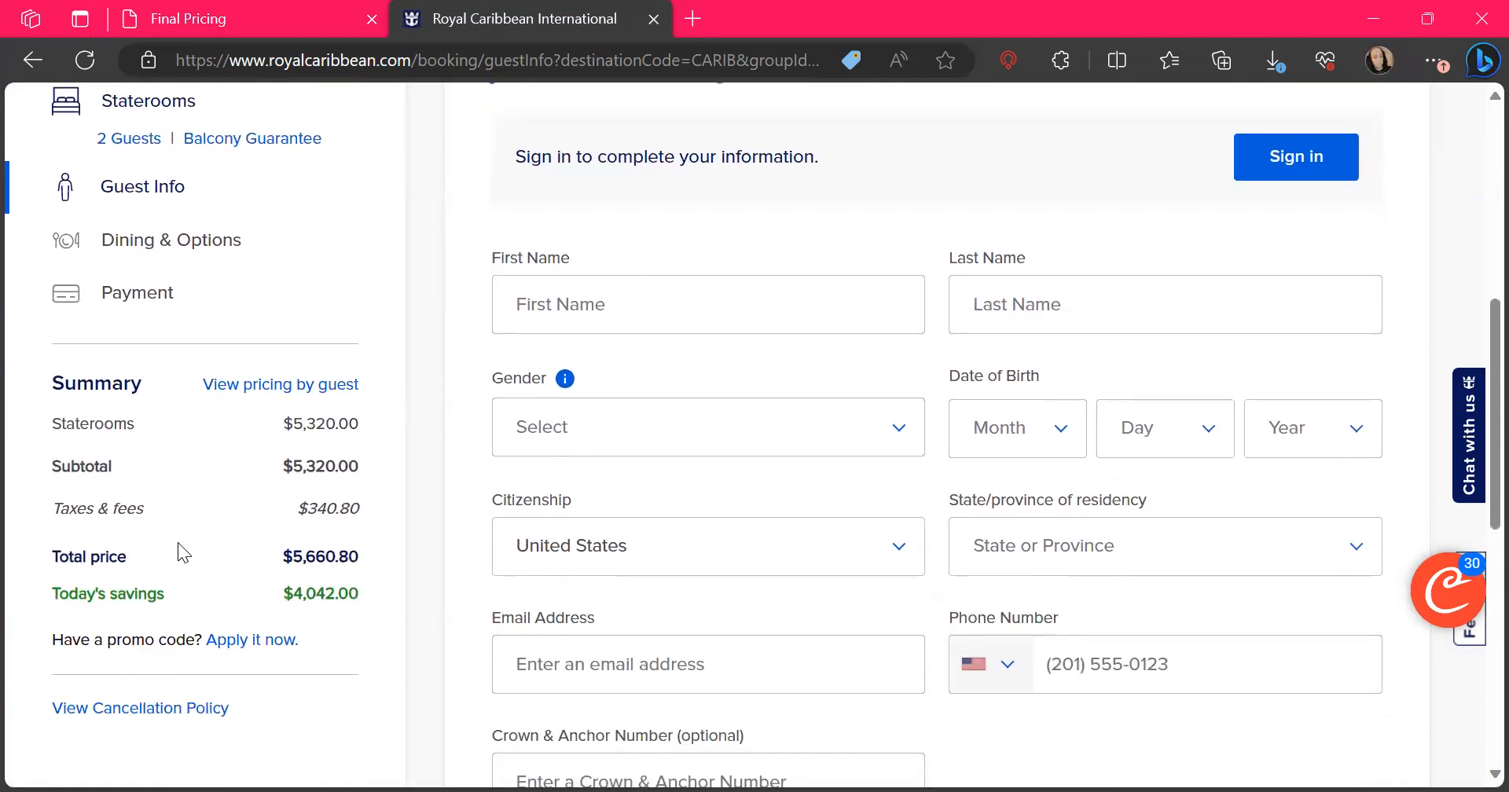
left_click(267, 387)
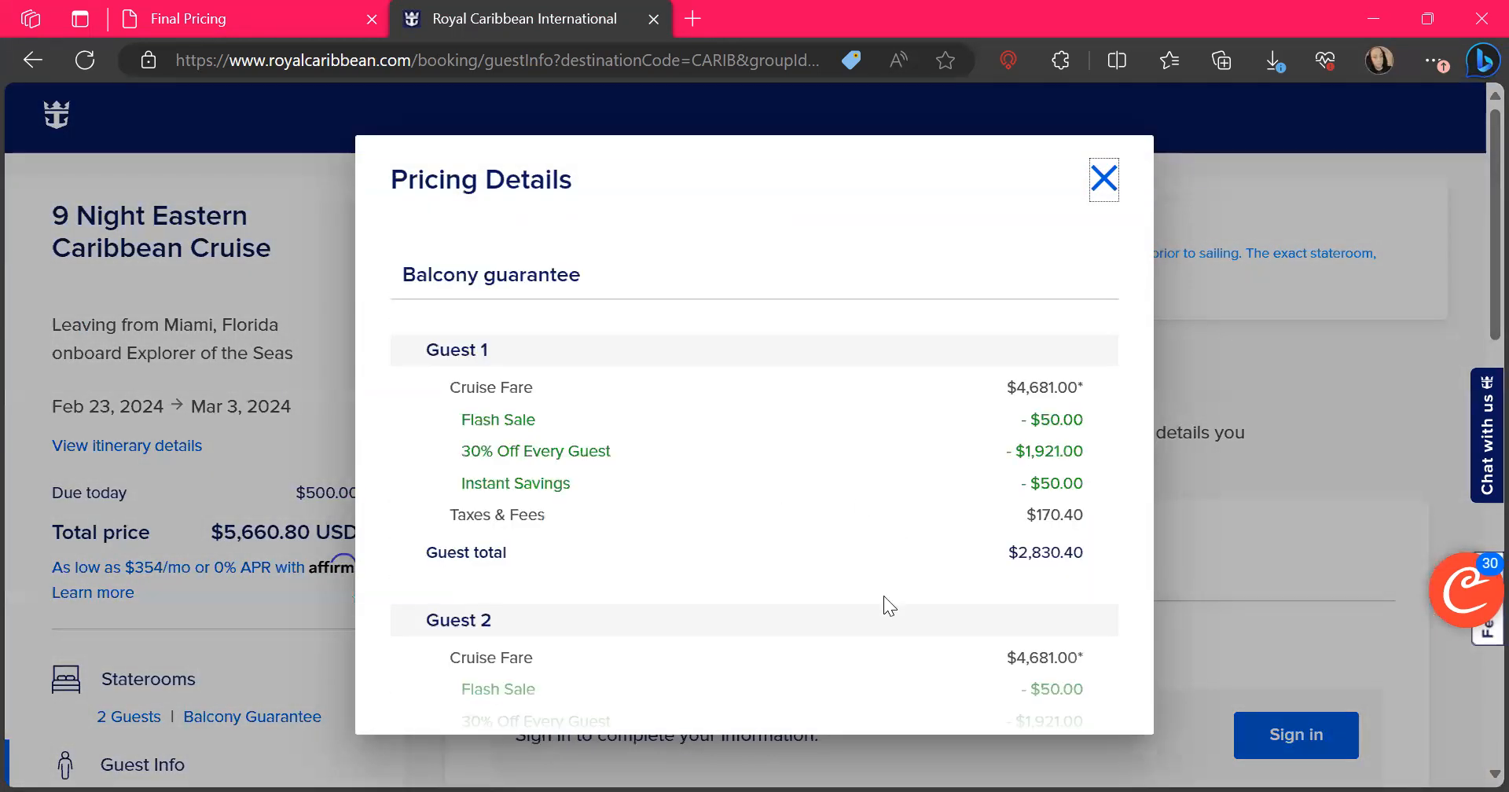
scroll(888, 605, "down", 2)
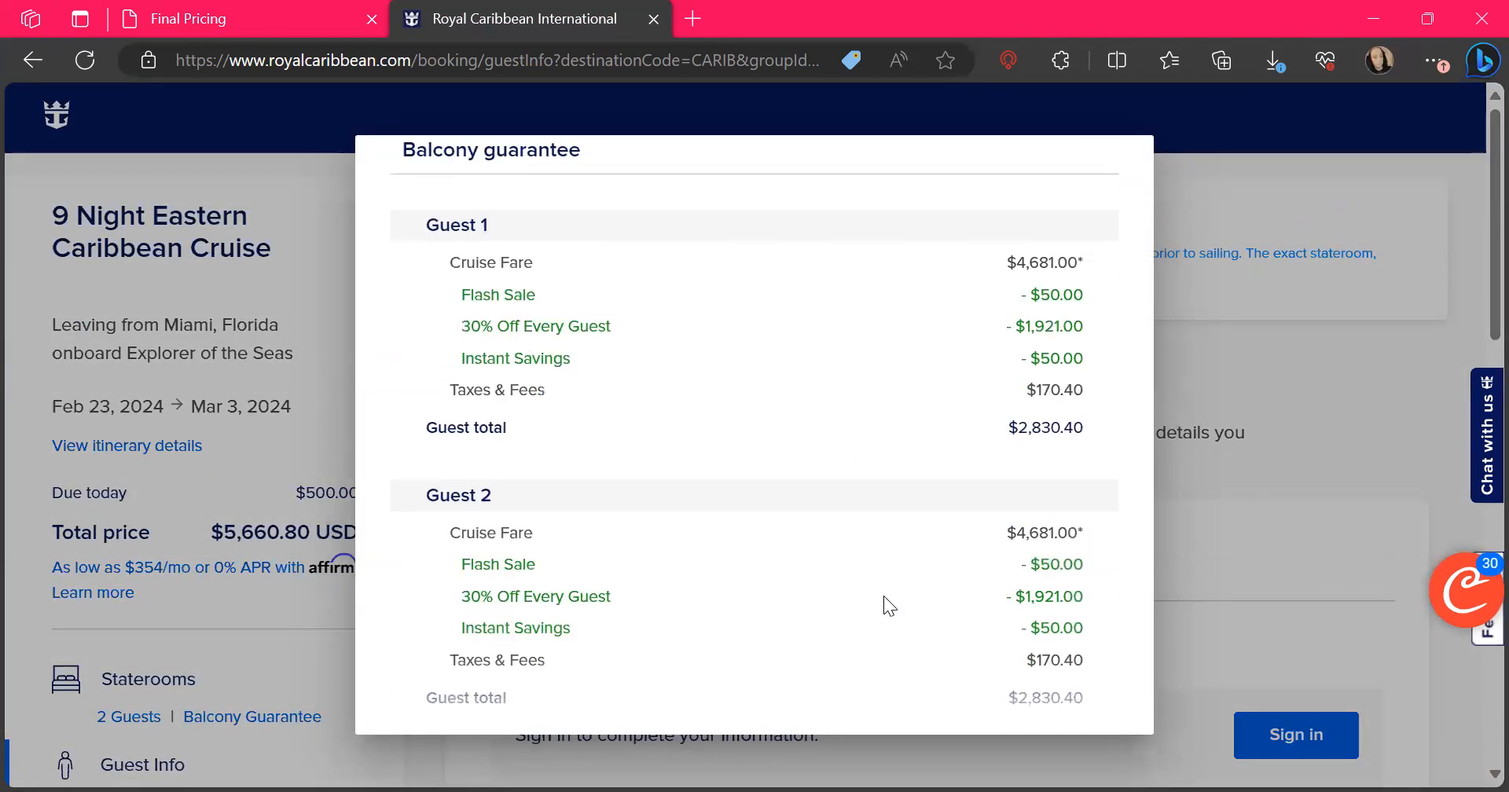
scroll(884, 595, "up", 1)
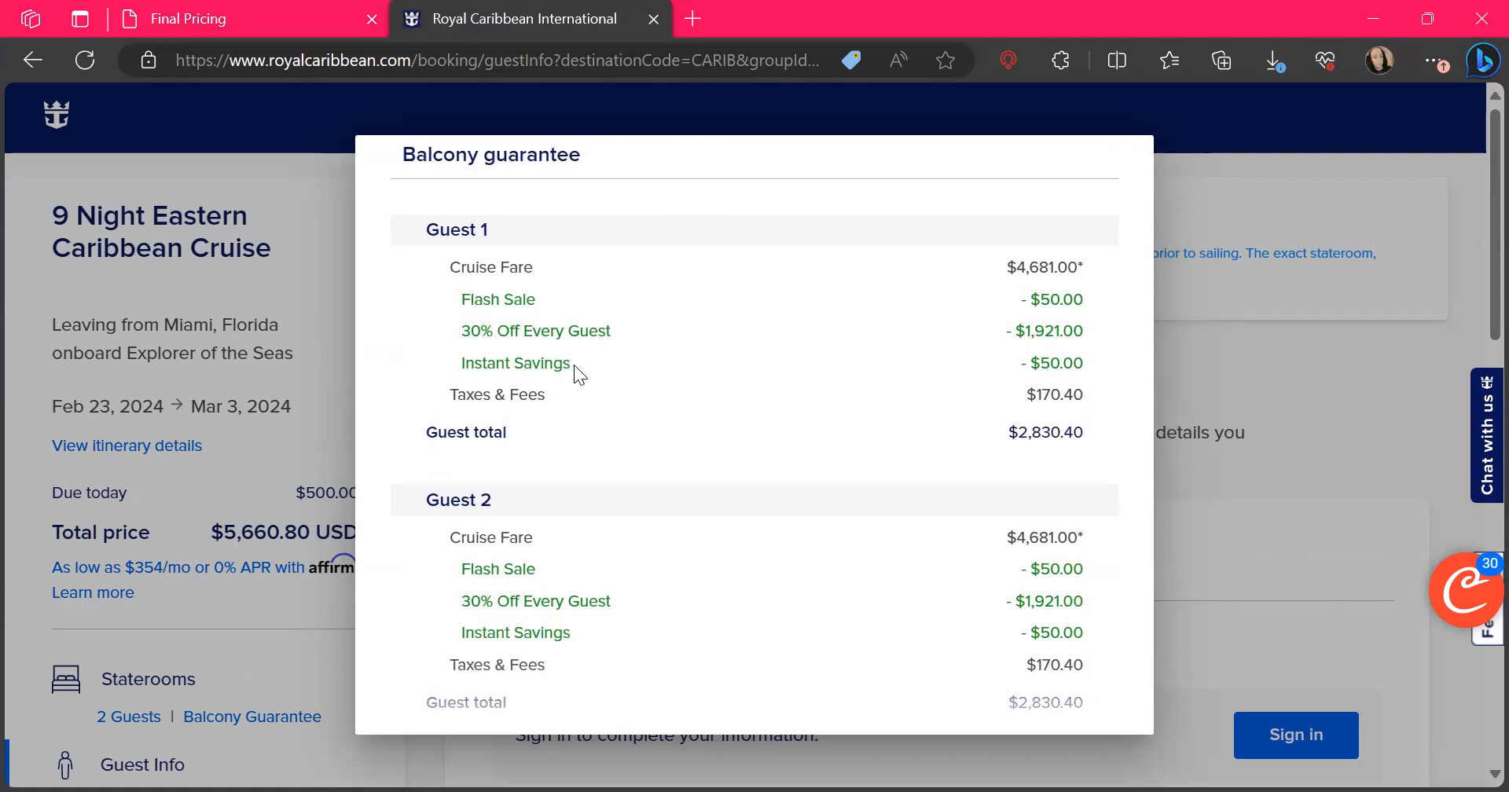
scroll(682, 566, "down", 4)
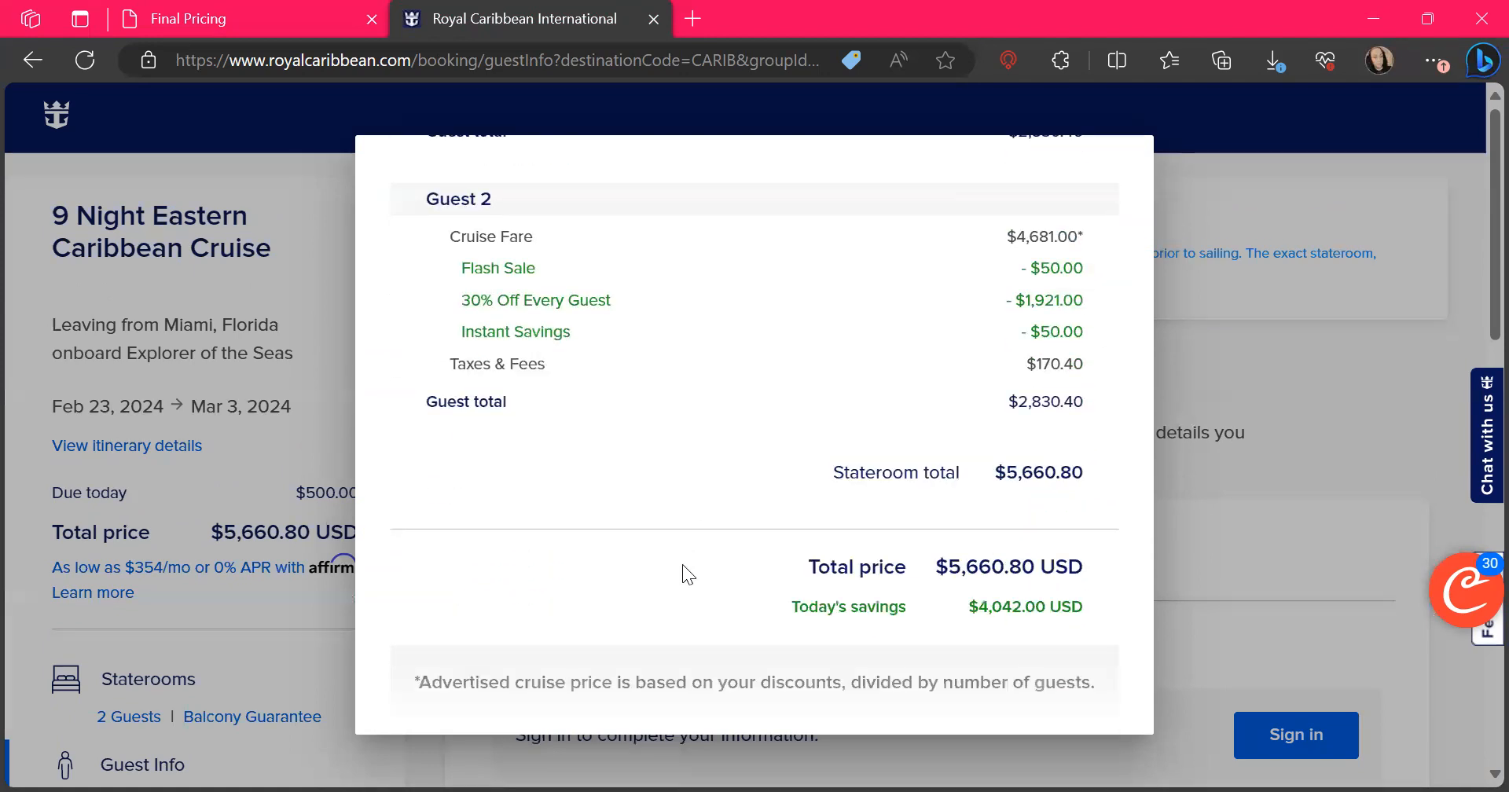
scroll(684, 574, "down", 1)
scroll(683, 564, "up", 6)
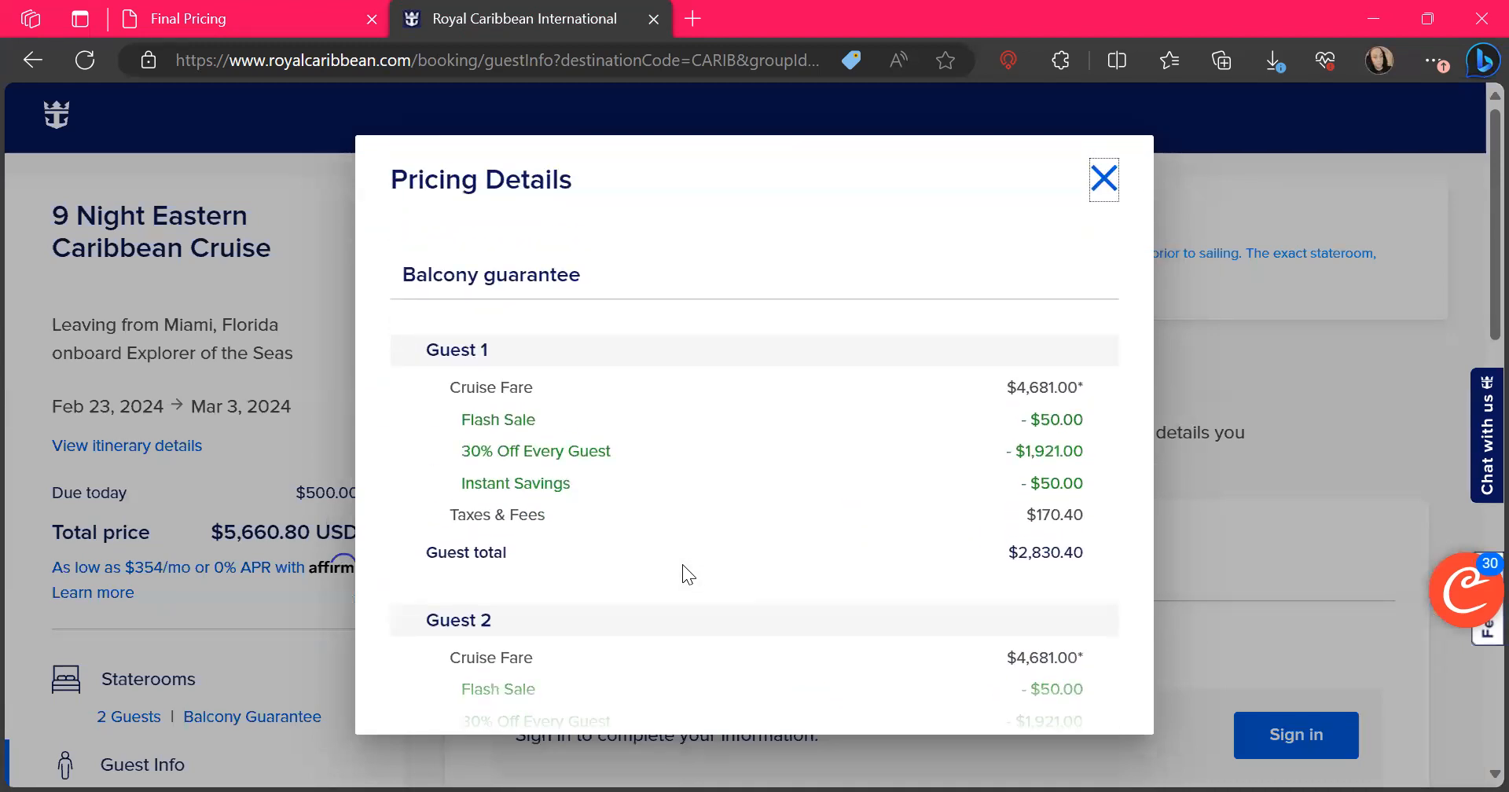
left_click(1099, 189)
scroll(1097, 191, "down", 6)
scroll(1061, 312, "up", 5)
scroll(1061, 312, "up", 1)
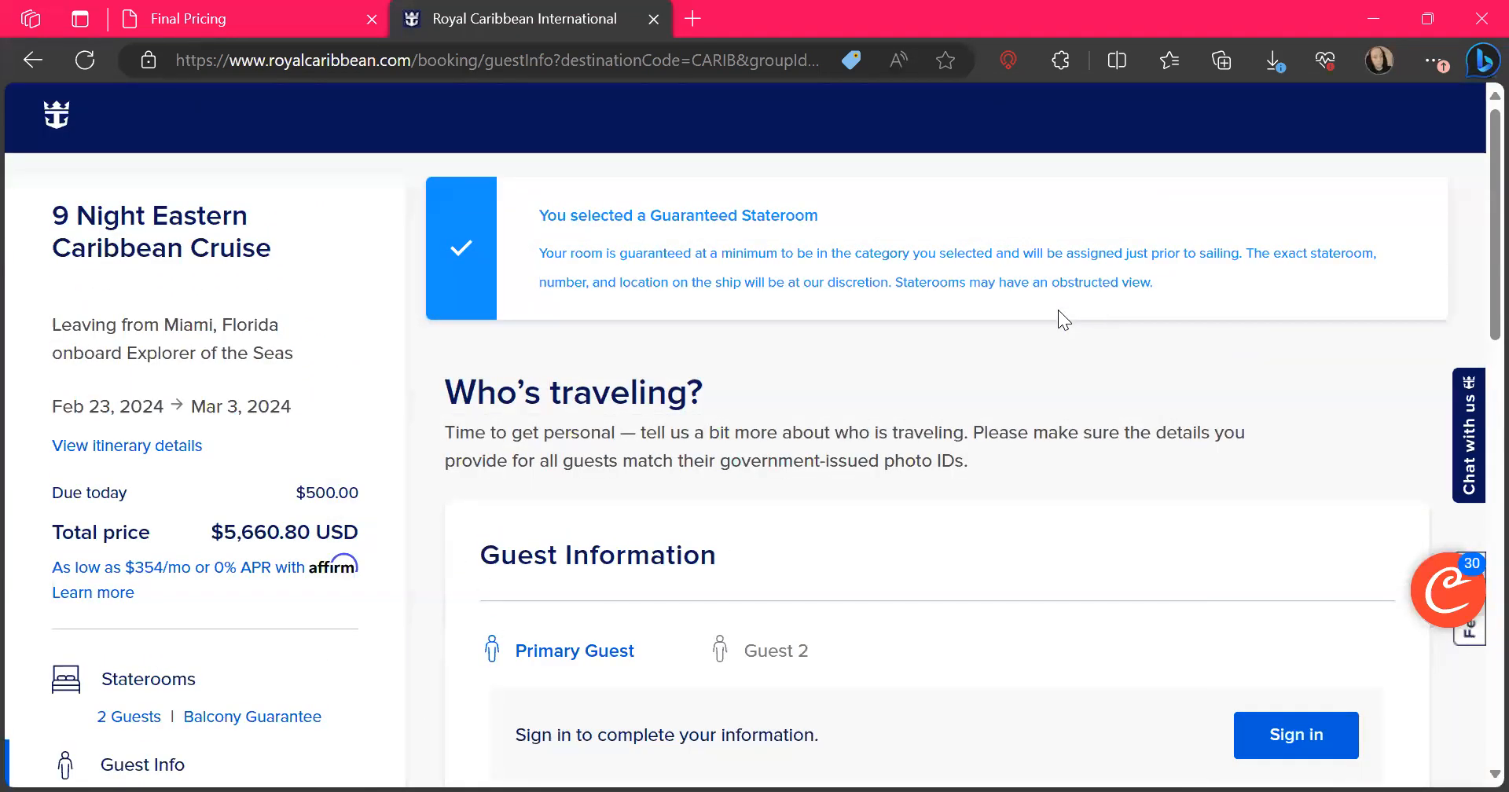
Switch to Google Docs in a new tab and open the recent 7 Day Western Caribbean Cruise quote document
left_click(694, 14)
type("doc")
key("Return")
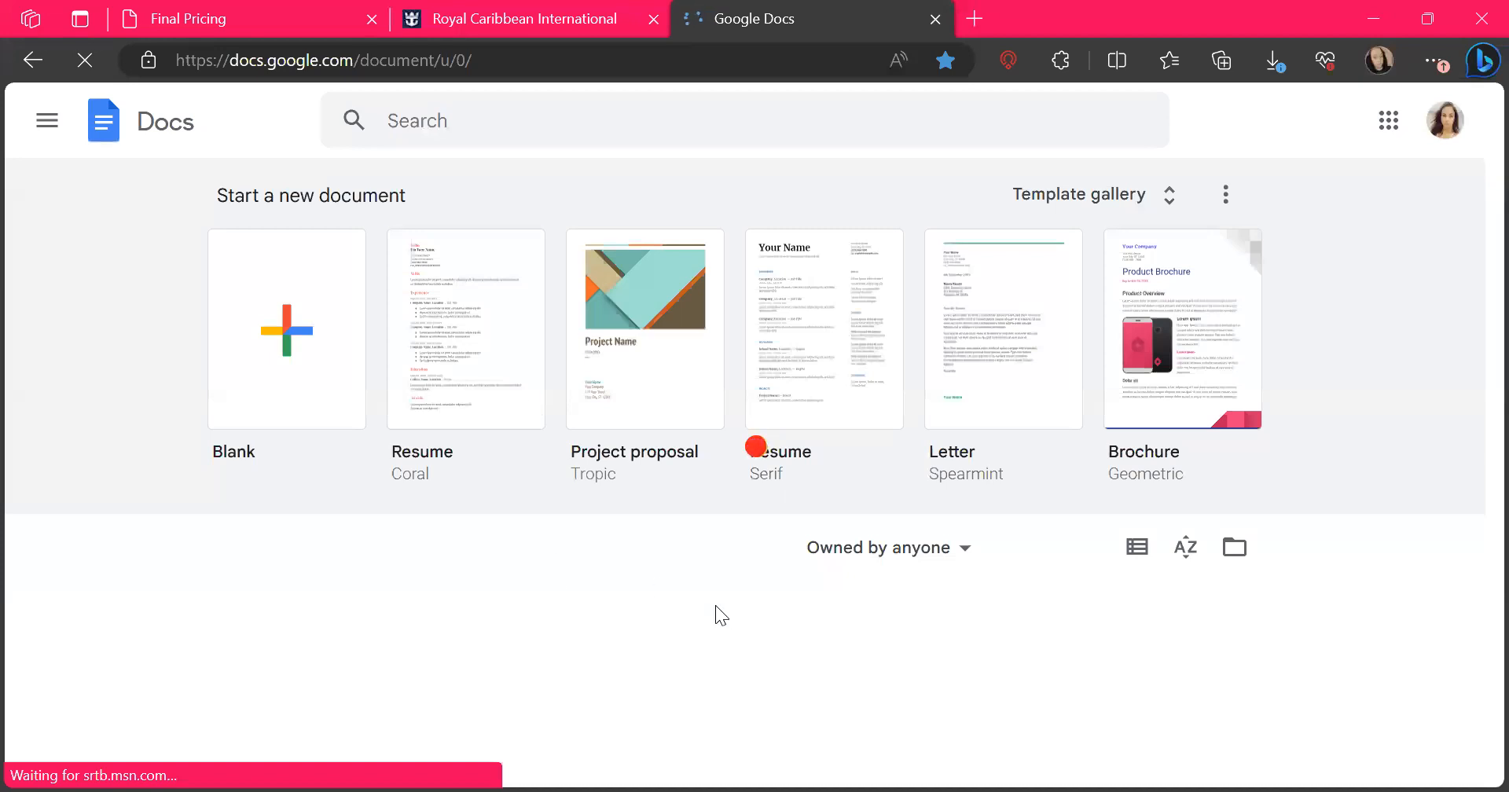
scroll(616, 546, "down", 8)
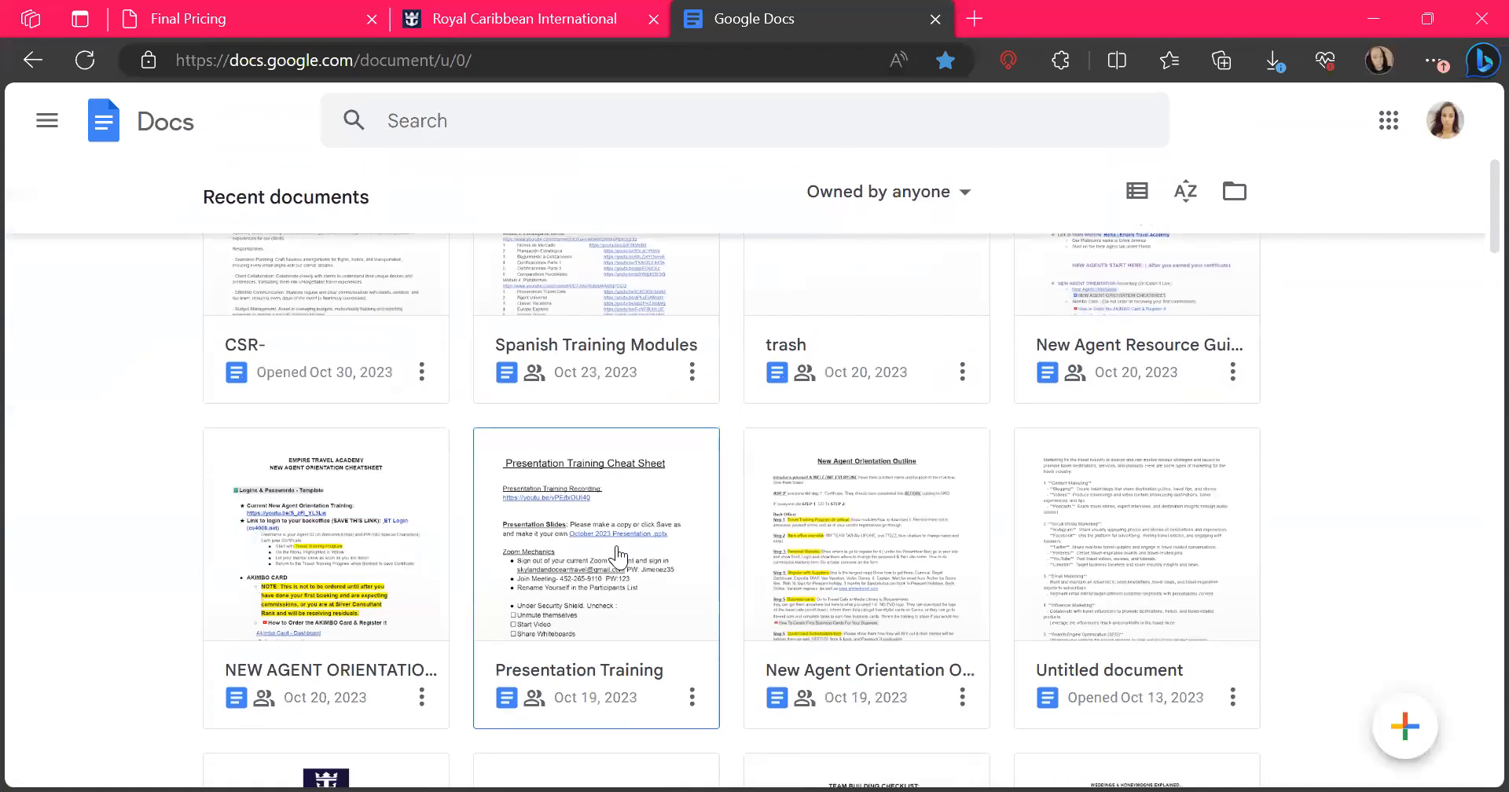
scroll(618, 557, "down", 3)
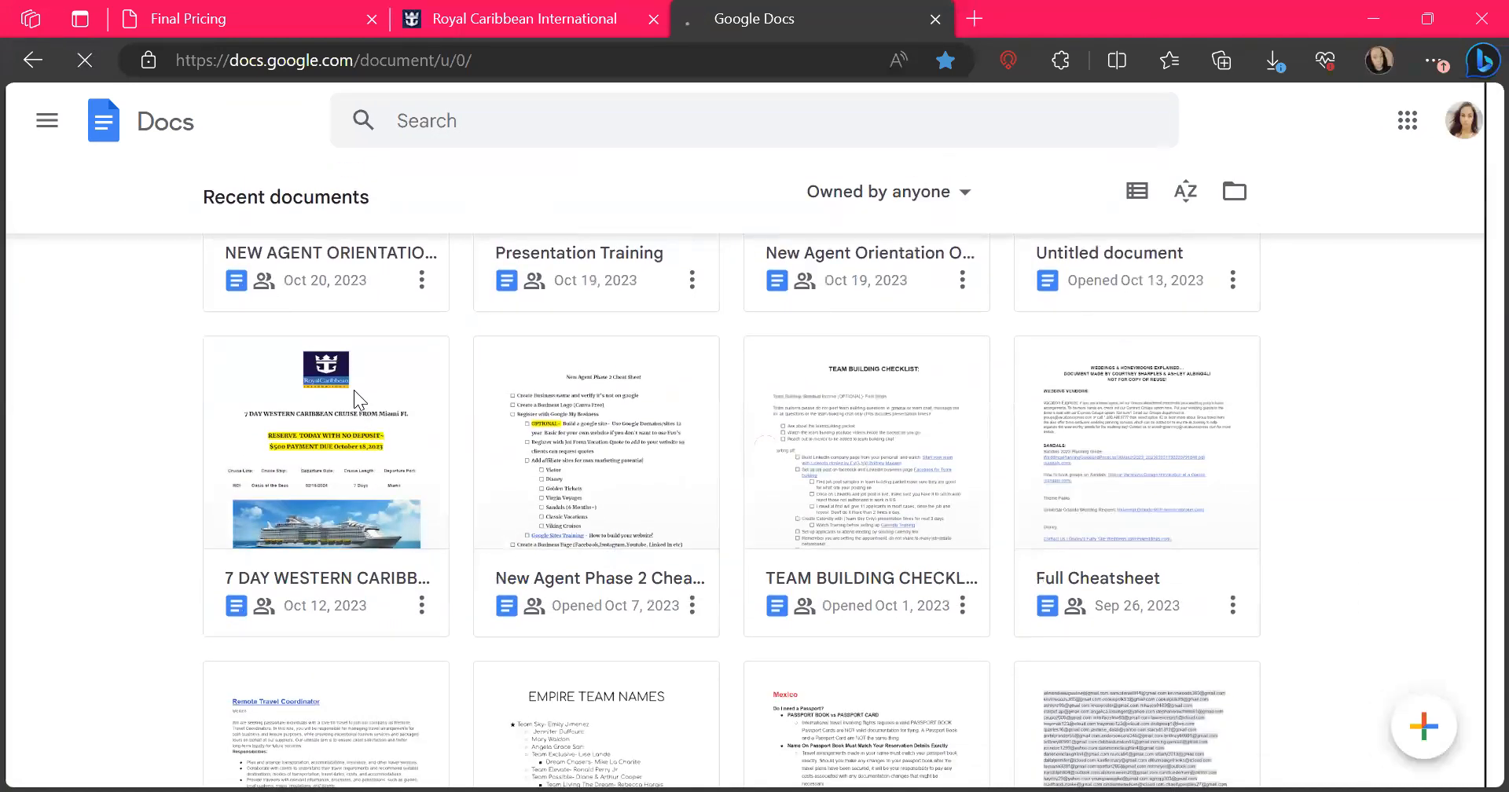
left_click(354, 393)
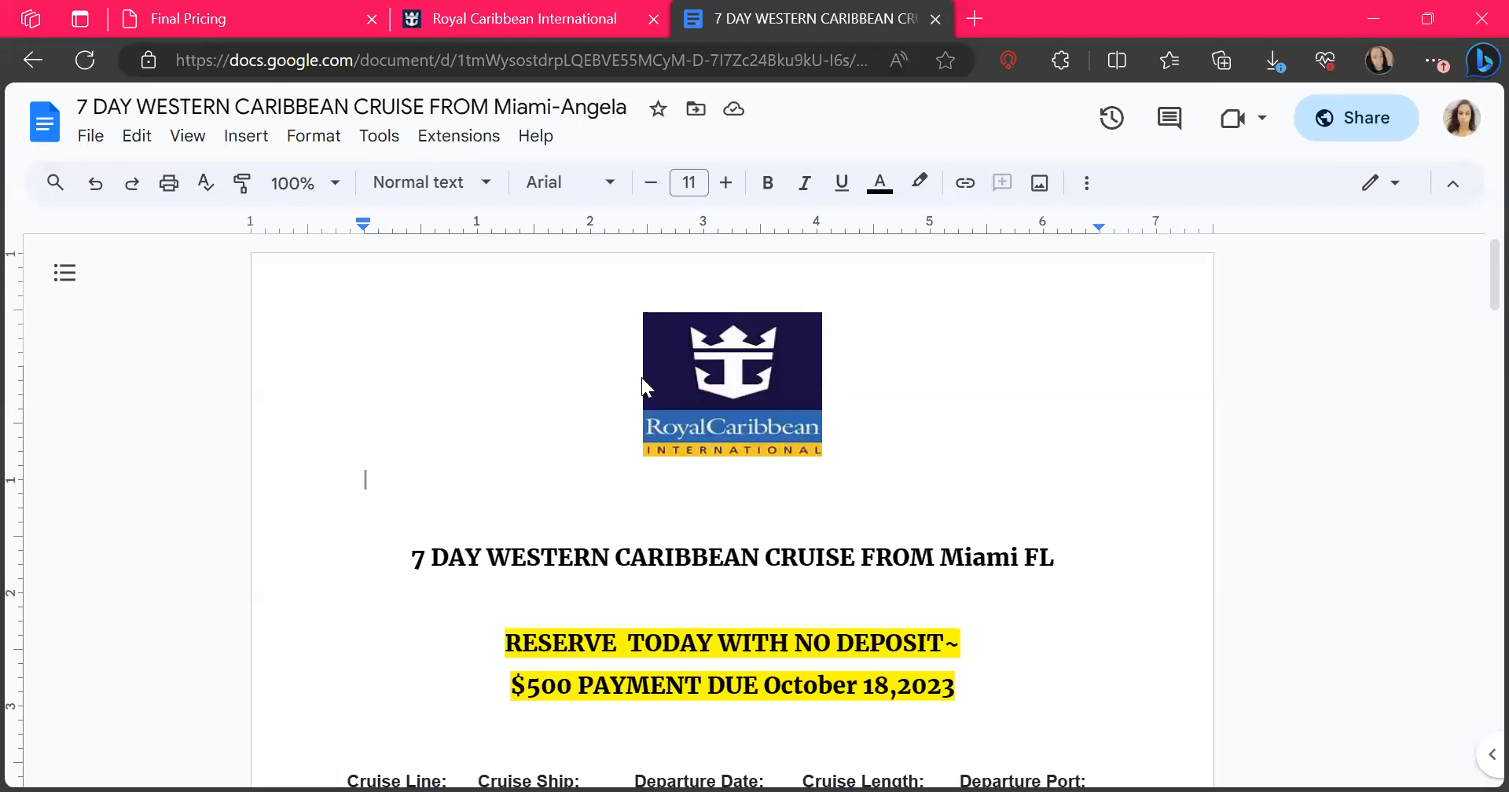
Review the quote's no-deposit offer, cruise details, itinerary, Oceanview stateroom price table and payment due dates
scroll(853, 645, "down", 3)
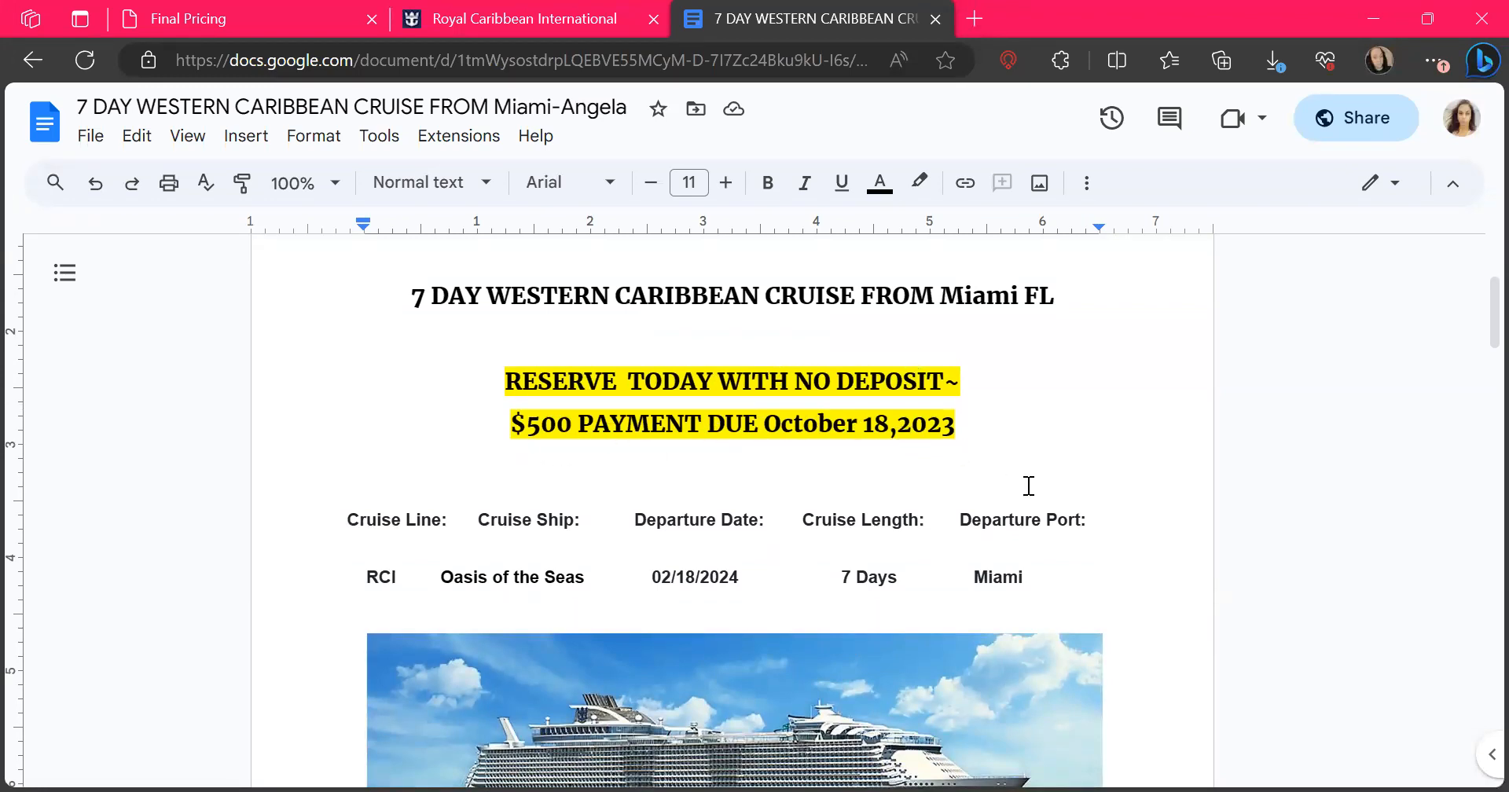
scroll(1027, 487, "down", 4)
scroll(882, 382, "up", 1)
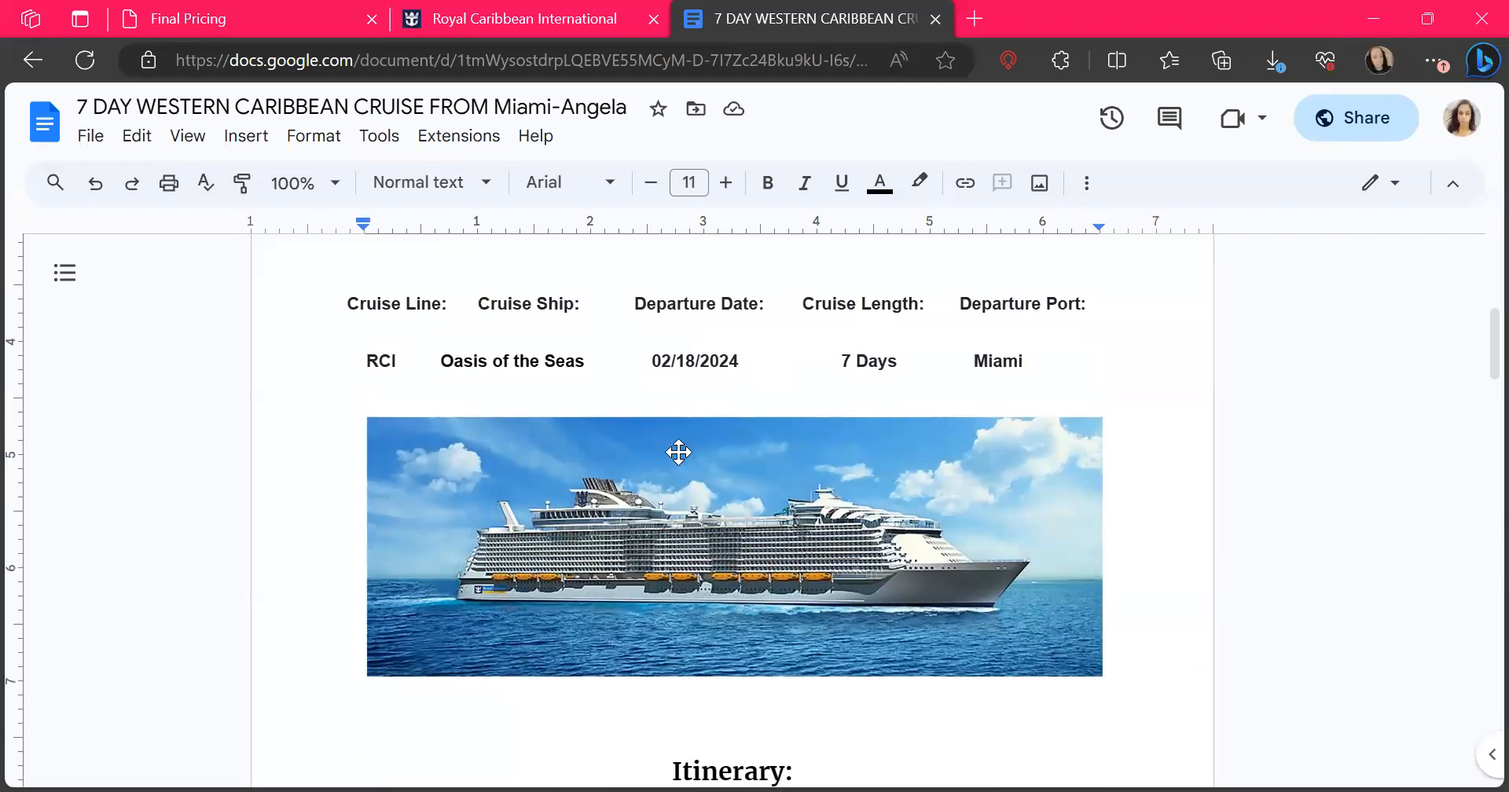
scroll(679, 452, "down", 3)
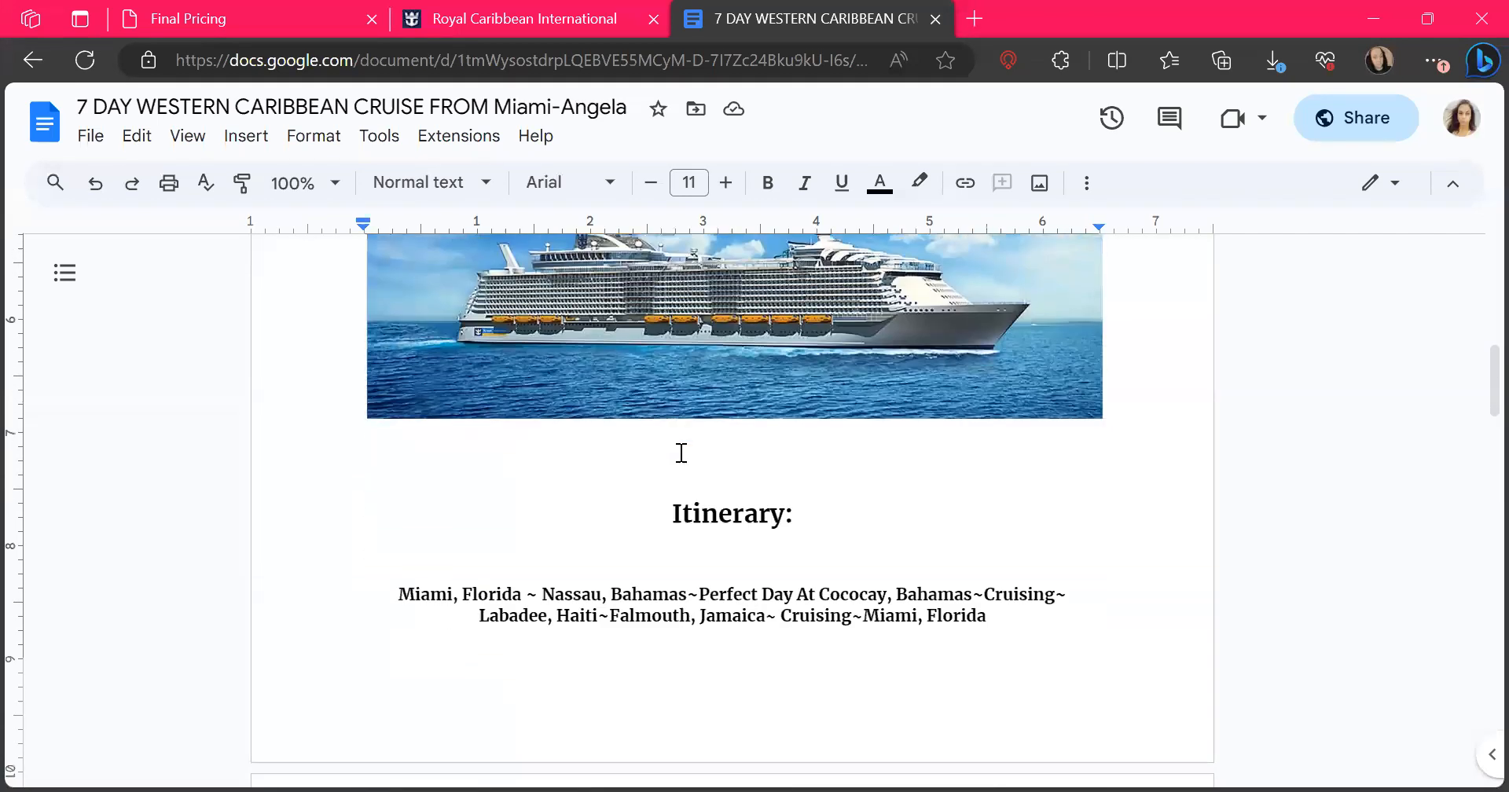
scroll(901, 520, "down", 8)
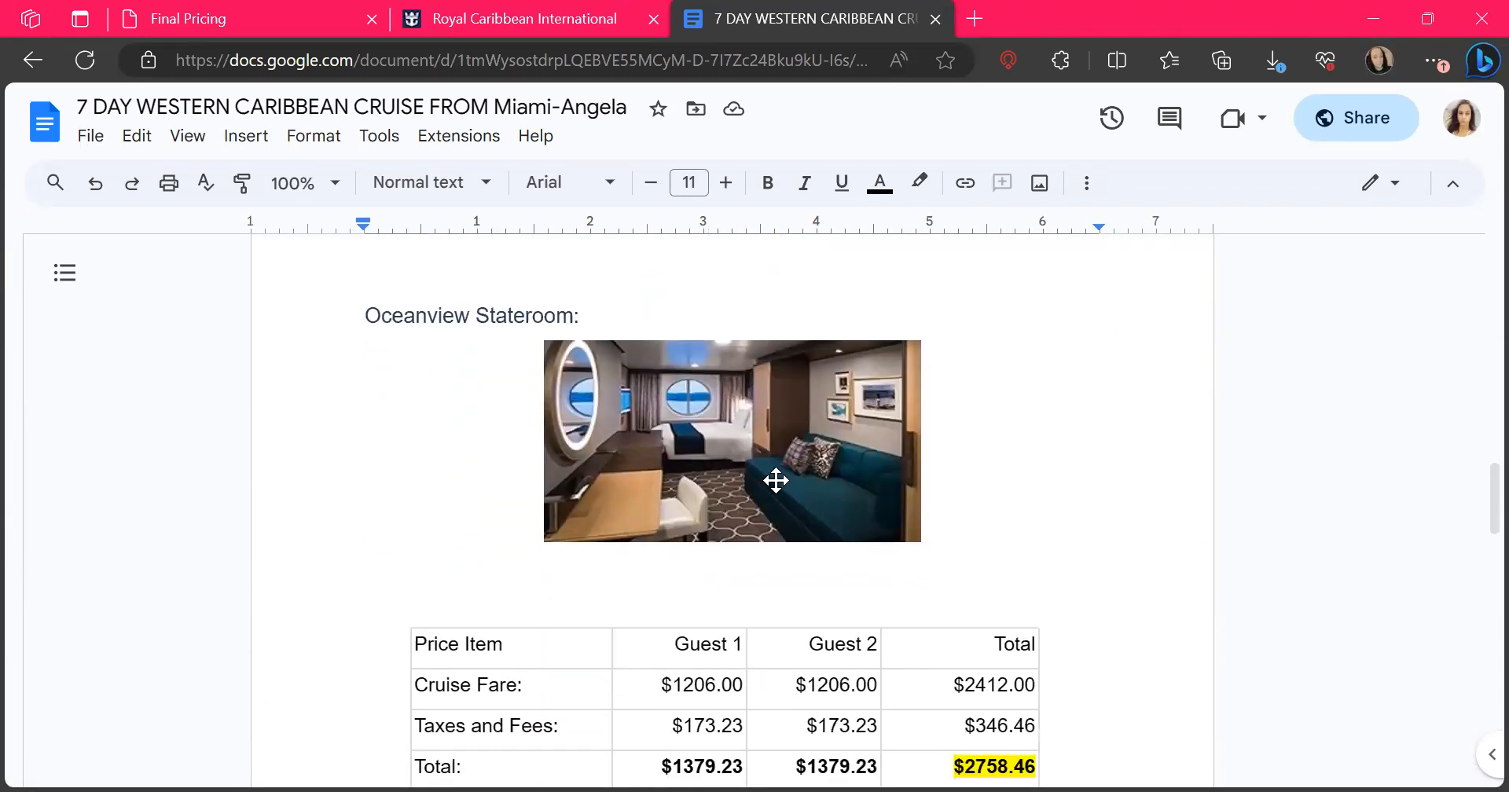
scroll(594, 673, "down", 2)
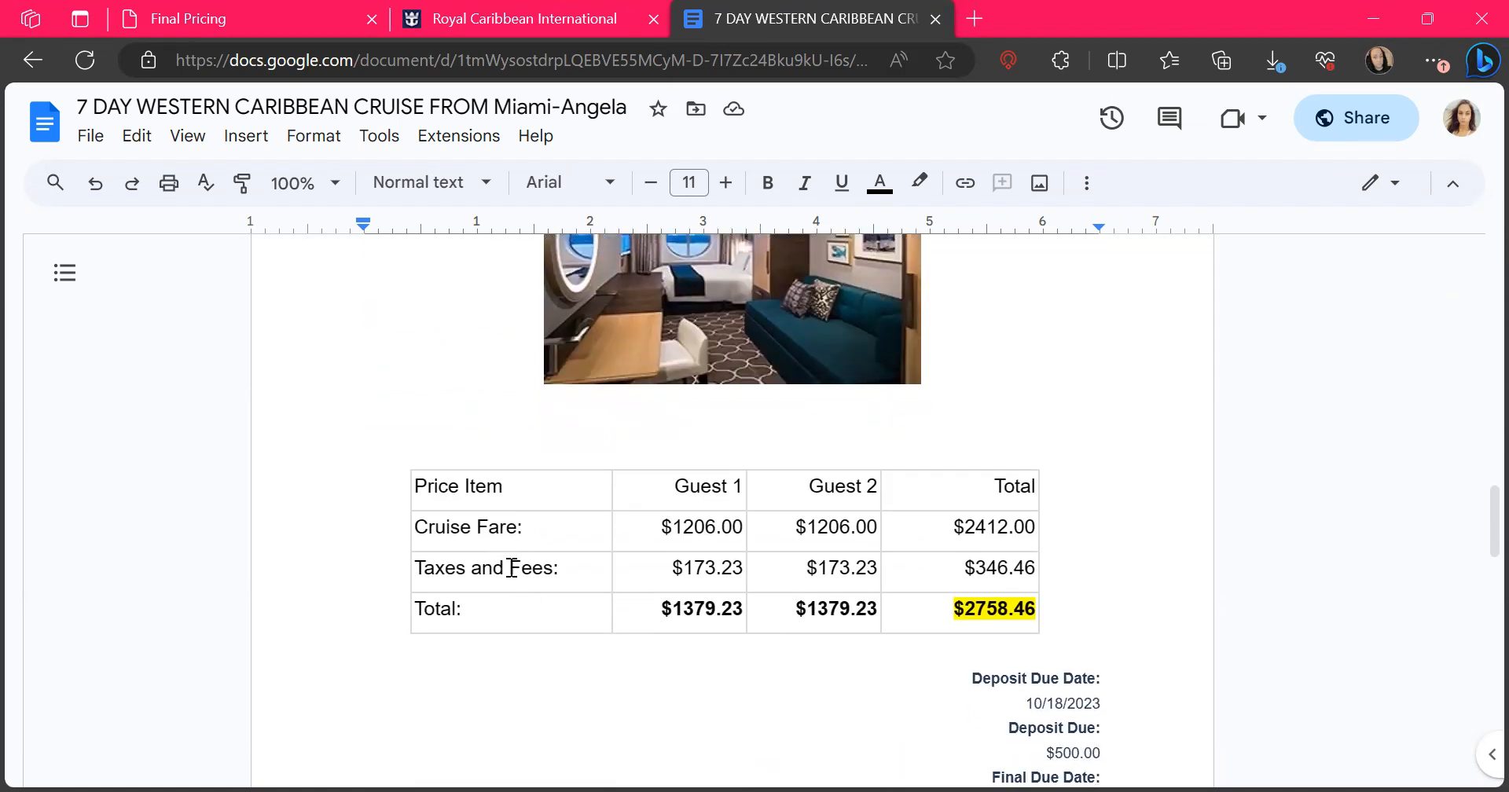
scroll(553, 647, "down", 1)
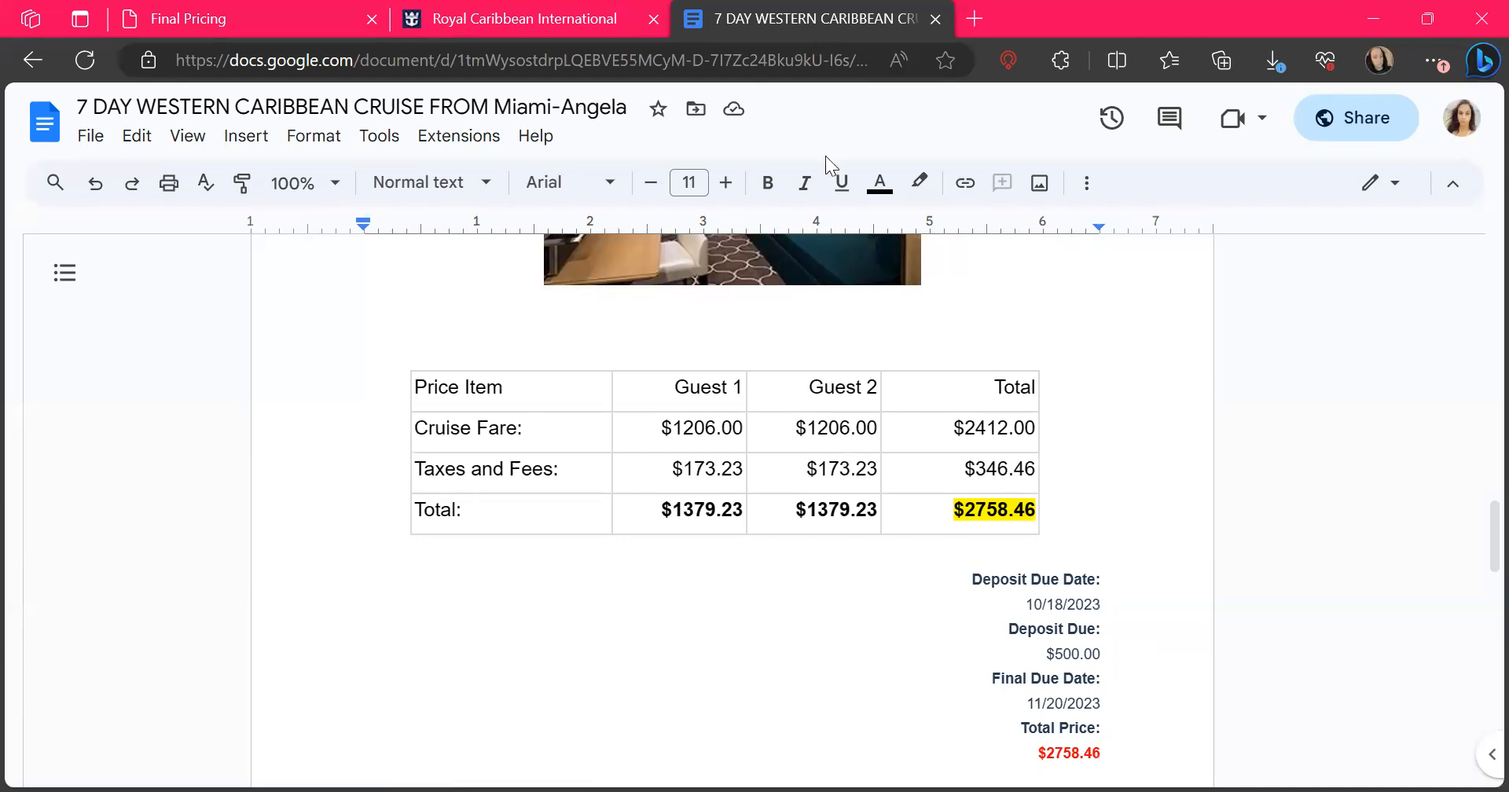
Review the quote's travel advisor section, Cruise Care and gratuities notes, and closing reservation contact details
middle_click(804, 474)
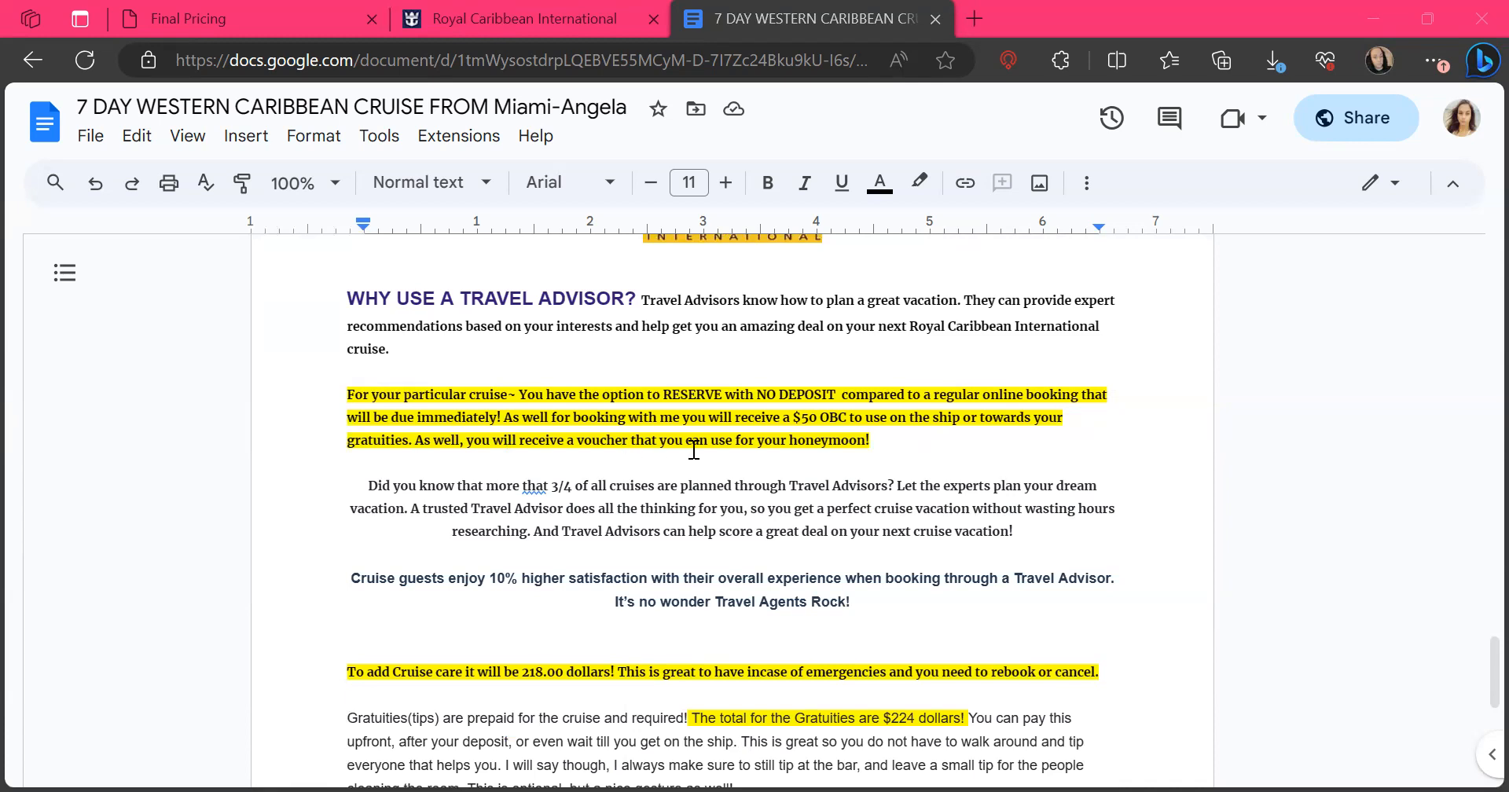
scroll(694, 450, "down", 1)
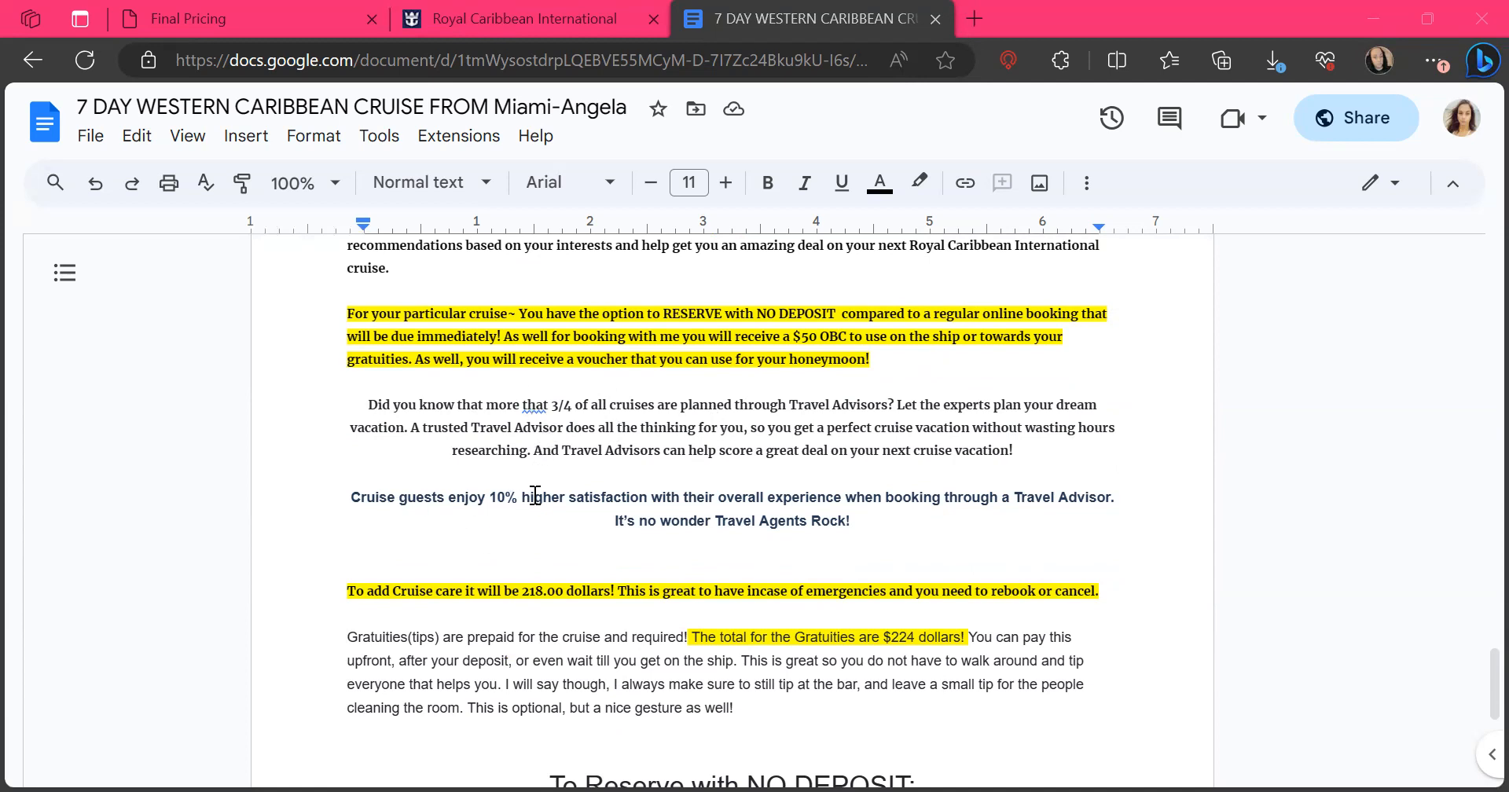
scroll(774, 496, "down", 2)
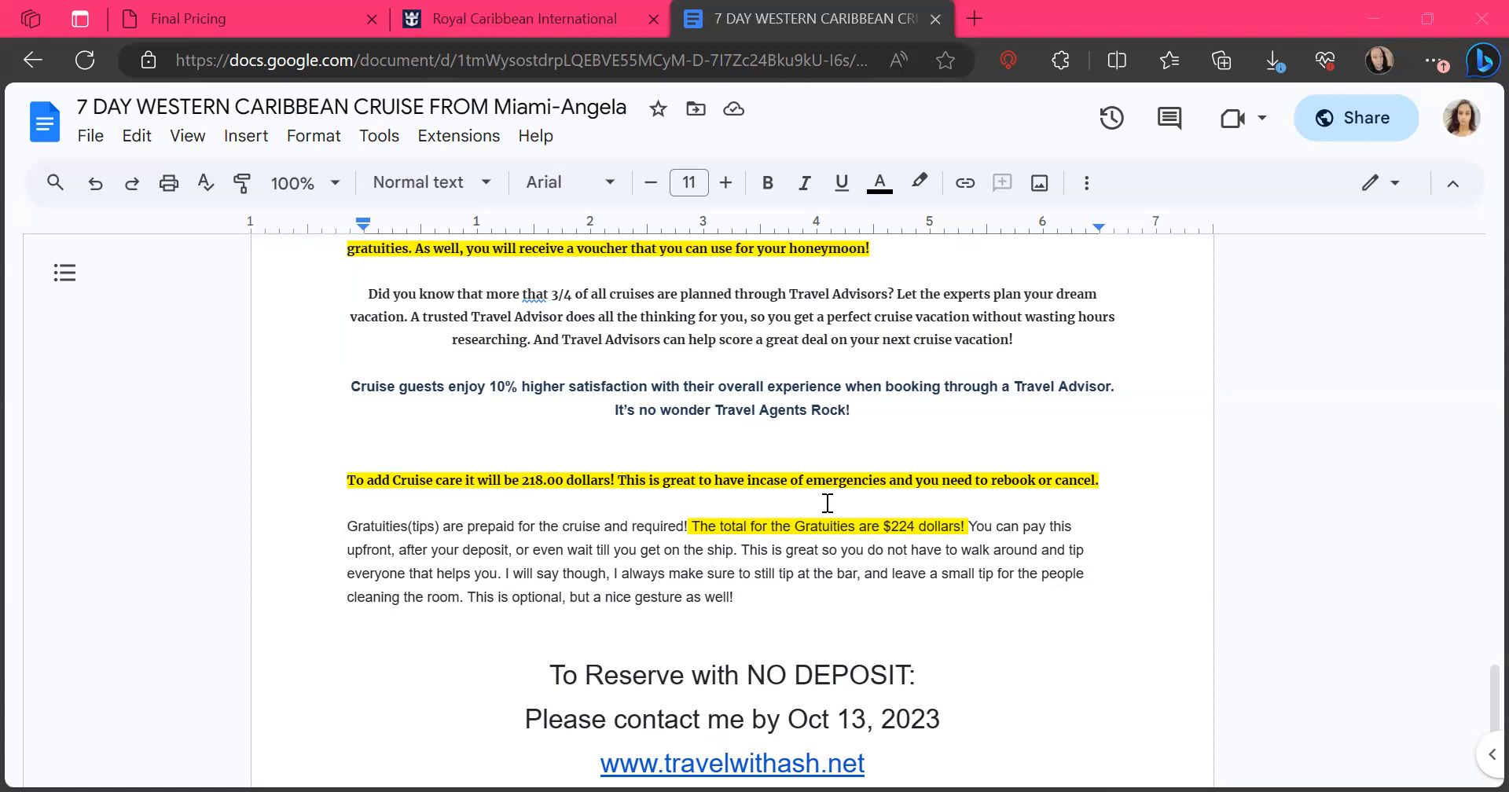
scroll(828, 503, "down", 5)
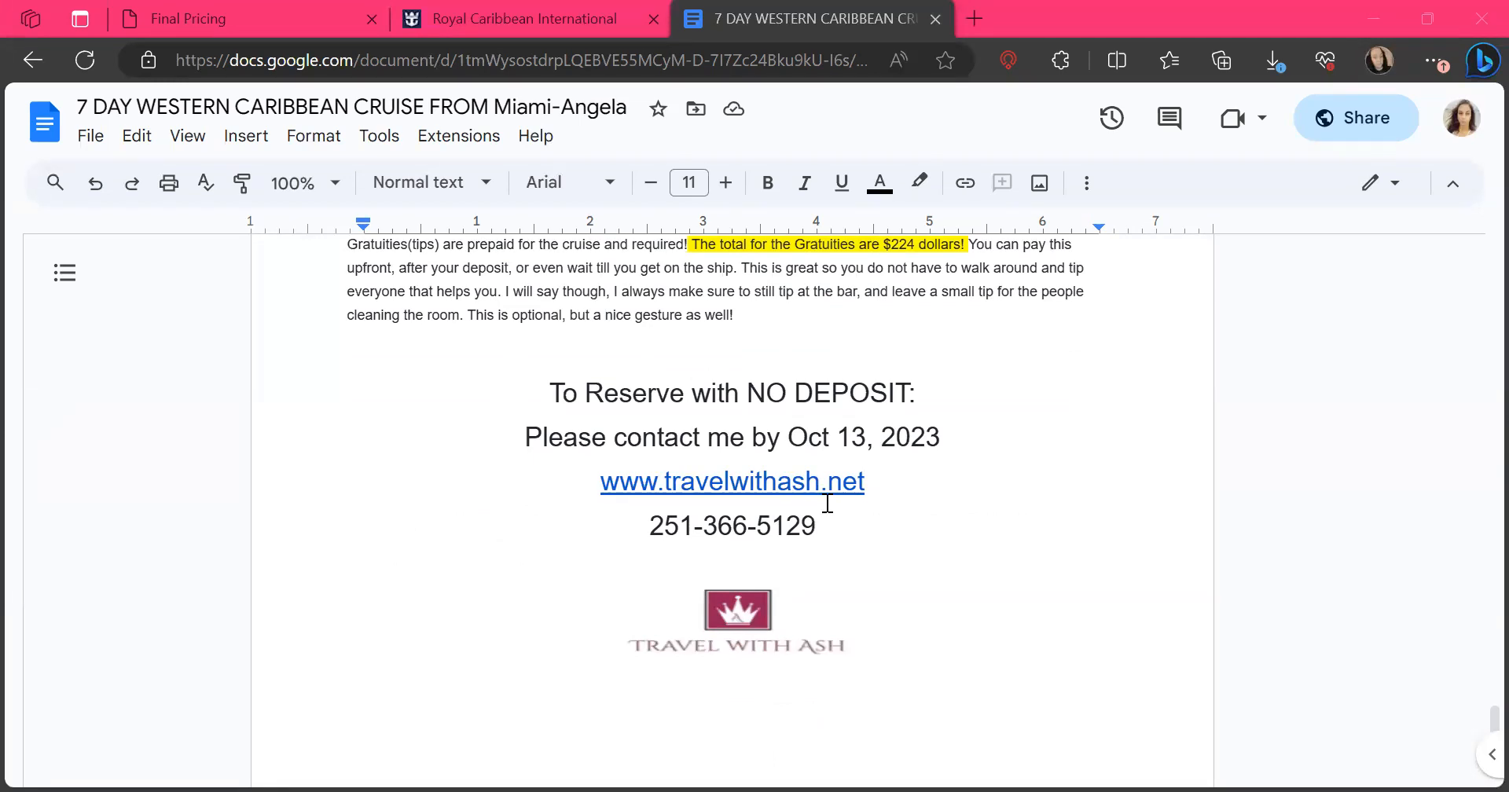
scroll(827, 503, "down", 1)
scroll(825, 503, "up", 9)
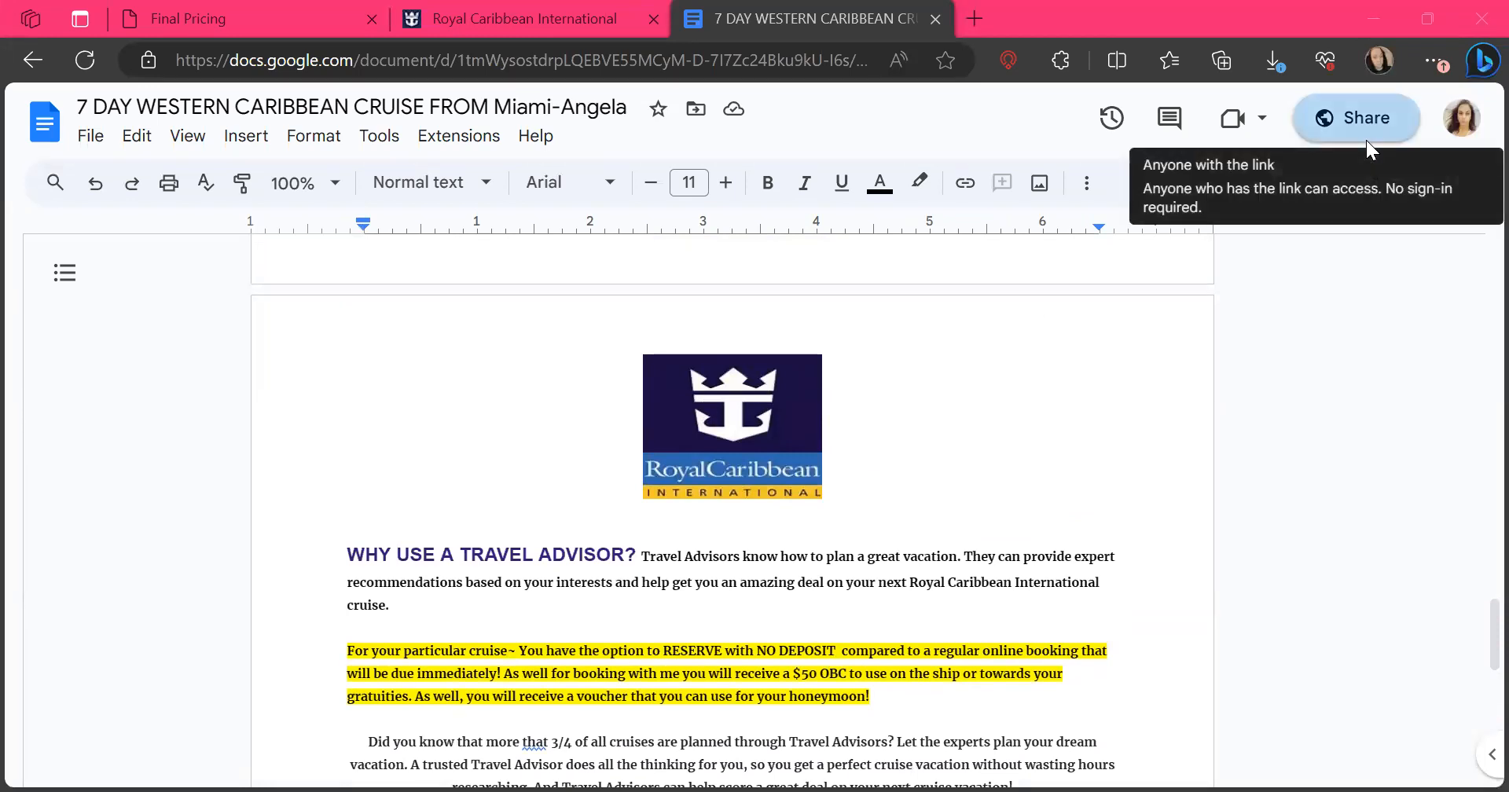
Copy the quote document's sharing link with view access for anyone with the link, and close the sharing settings
left_click(1366, 140)
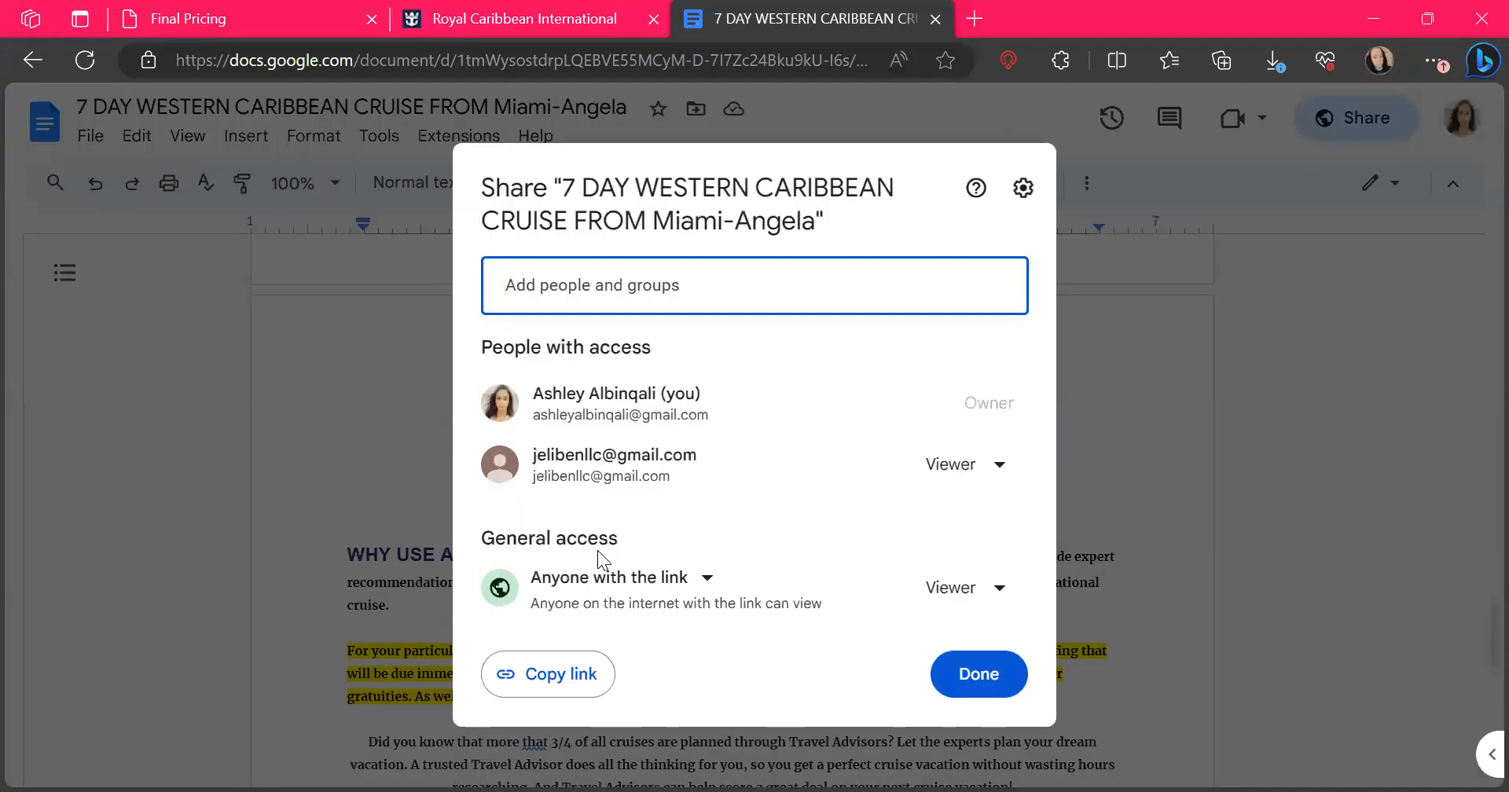
left_click(553, 674)
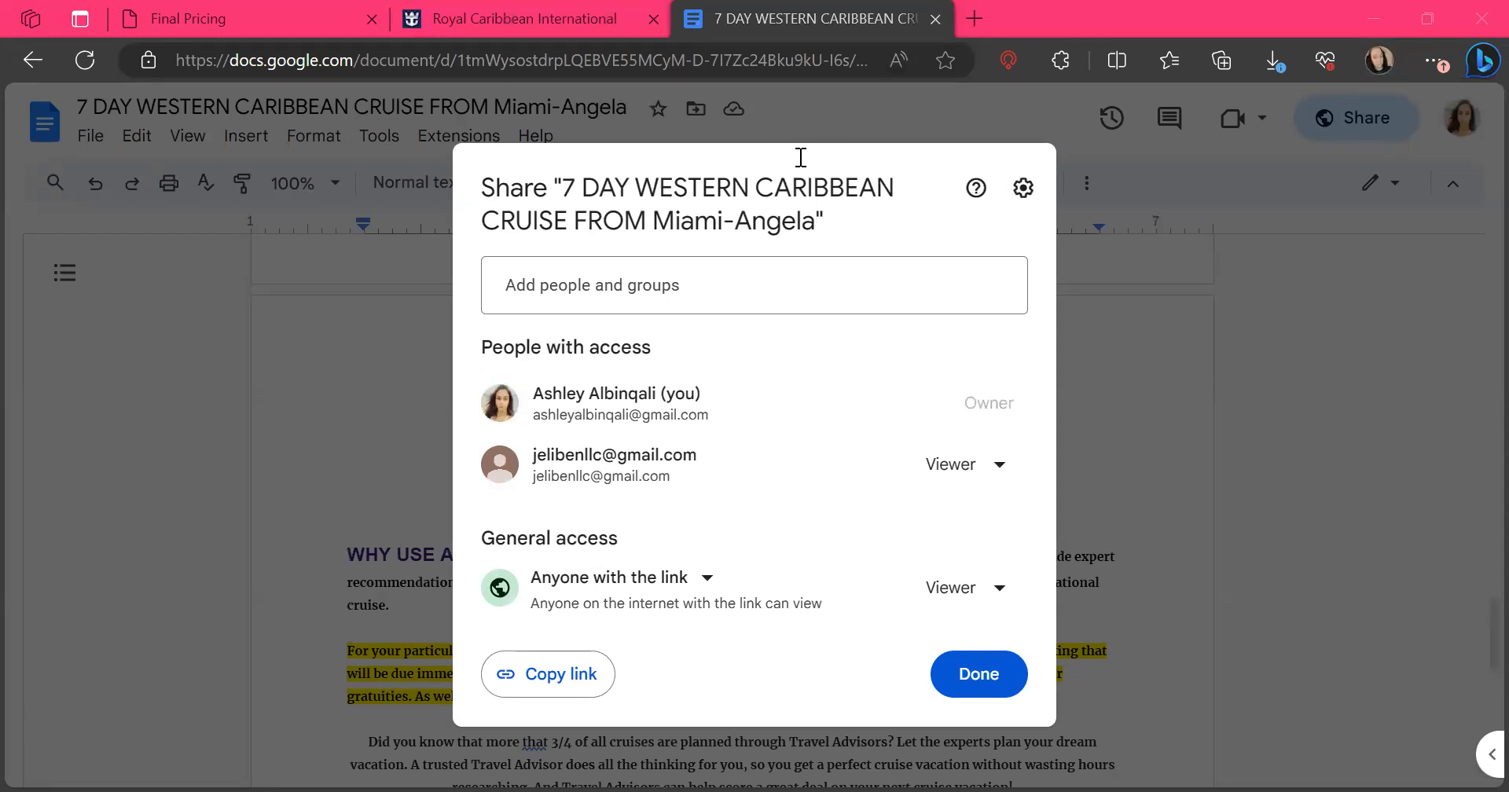
left_click(978, 675)
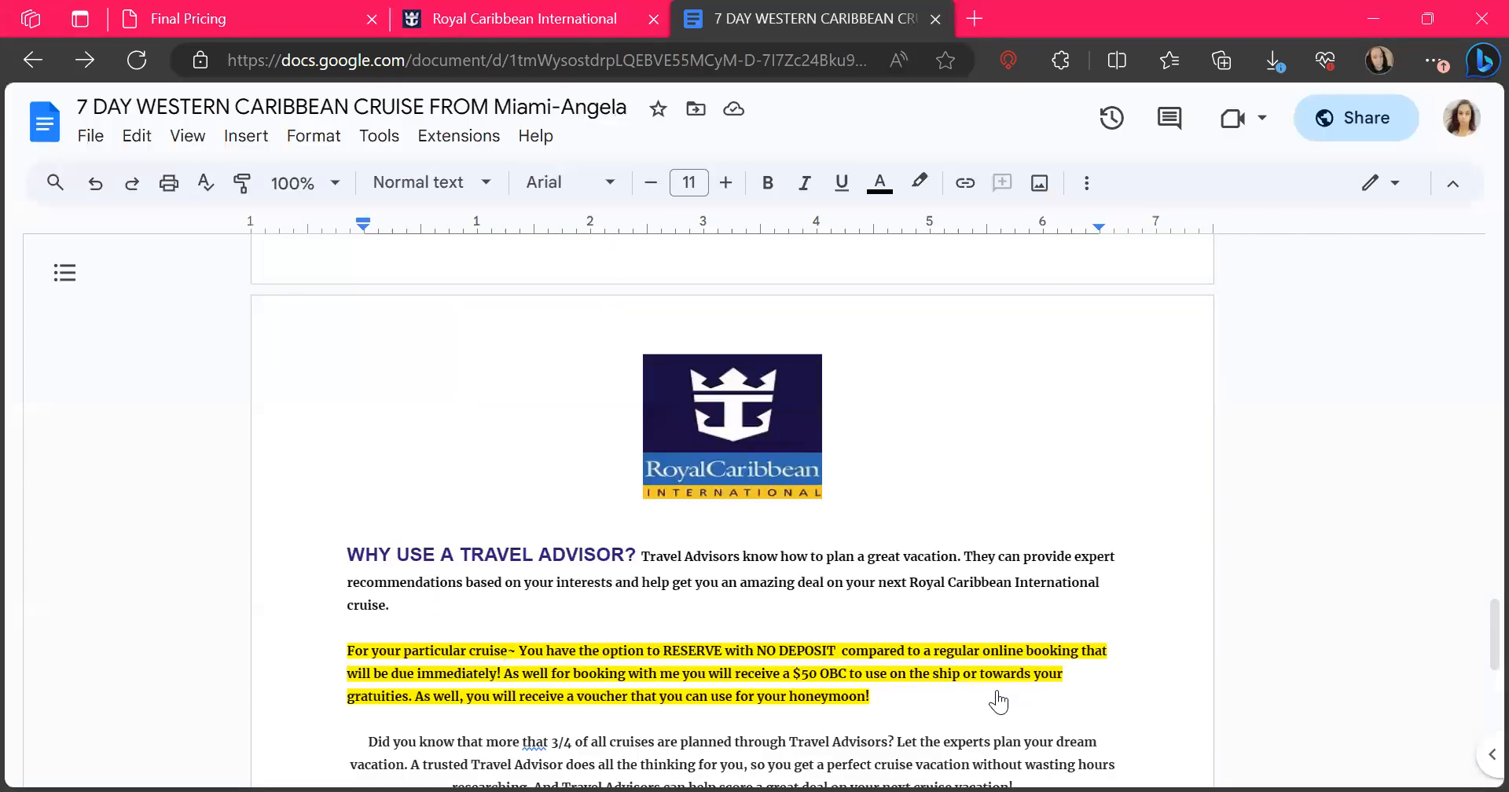
scroll(1080, 368, "up", 2)
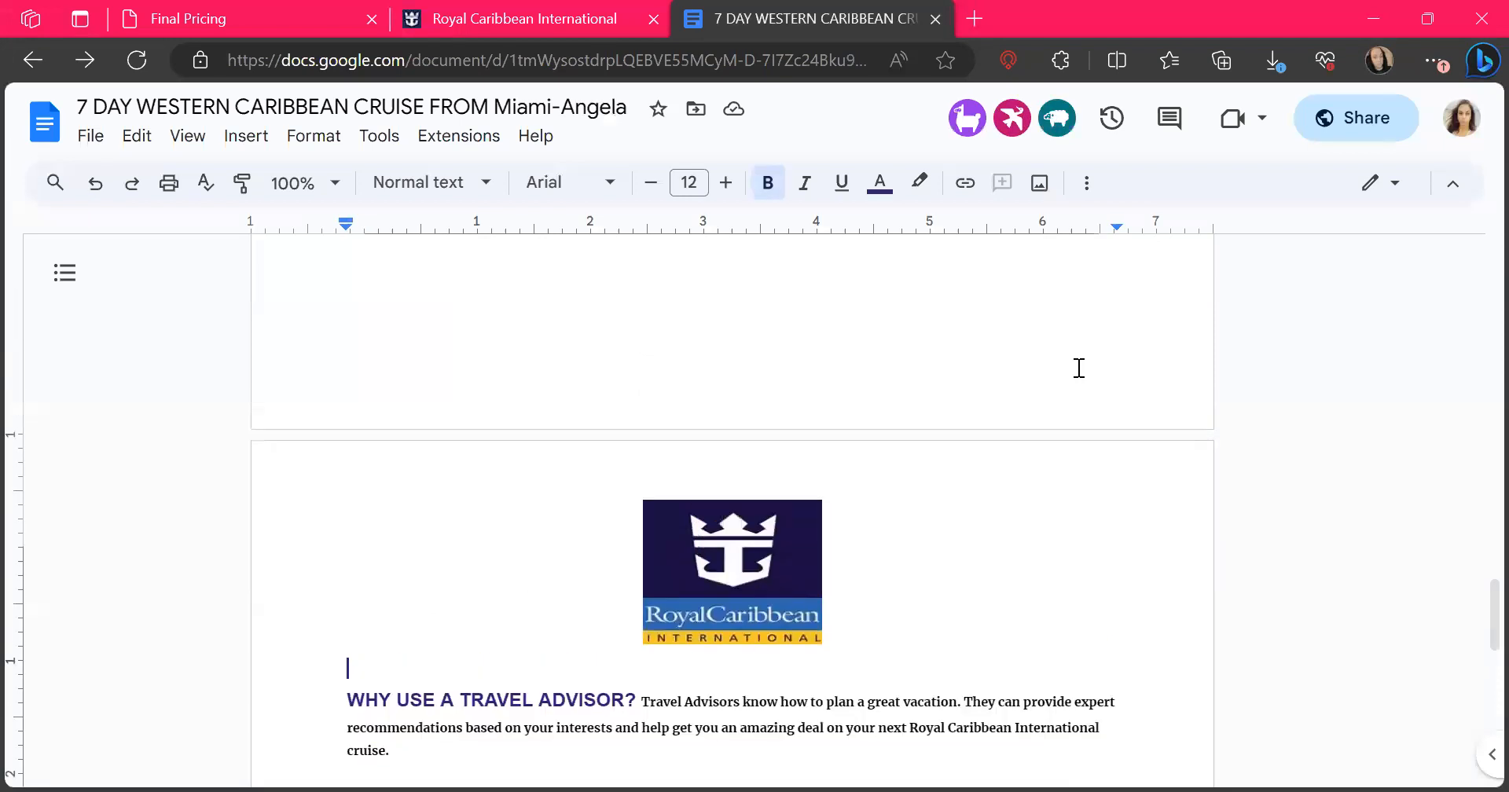
Switch back to the CruisingPower Final Pricing page and review the pending reservation's total price and deposit notice
left_click(192, 21)
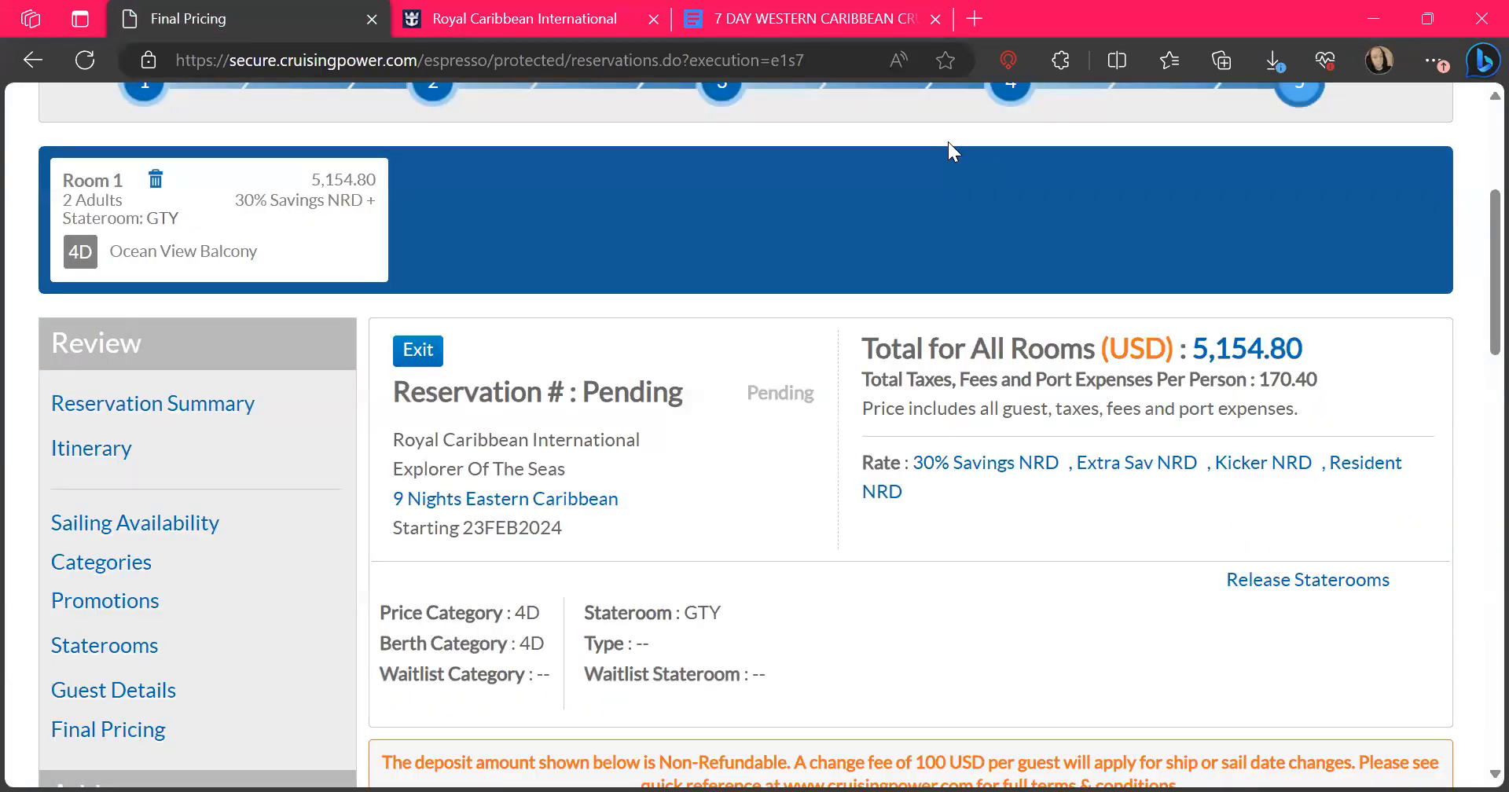
scroll(1047, 547, "down", 1)
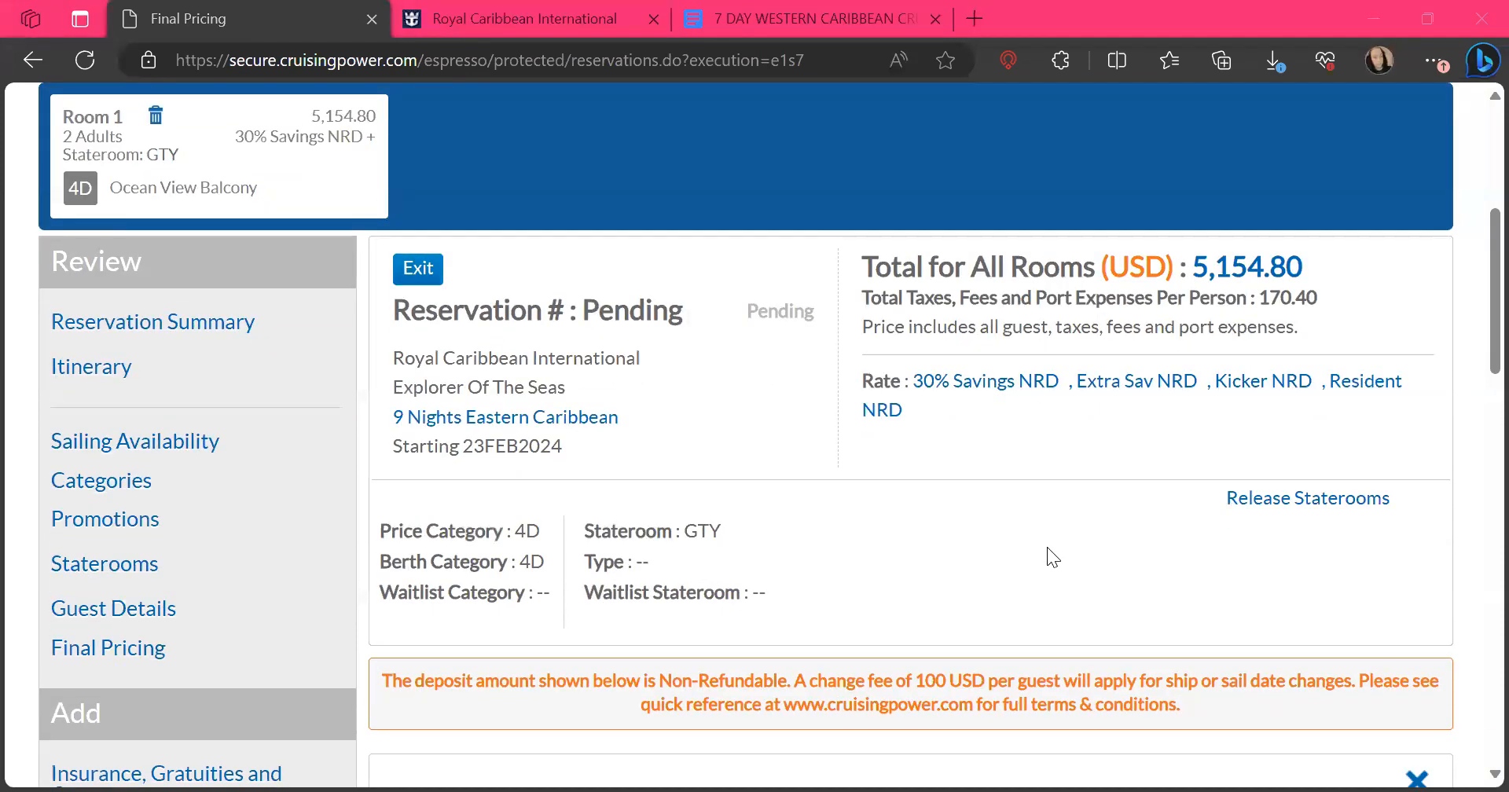
scroll(1048, 550, "down", 3)
scroll(1047, 547, "up", 2)
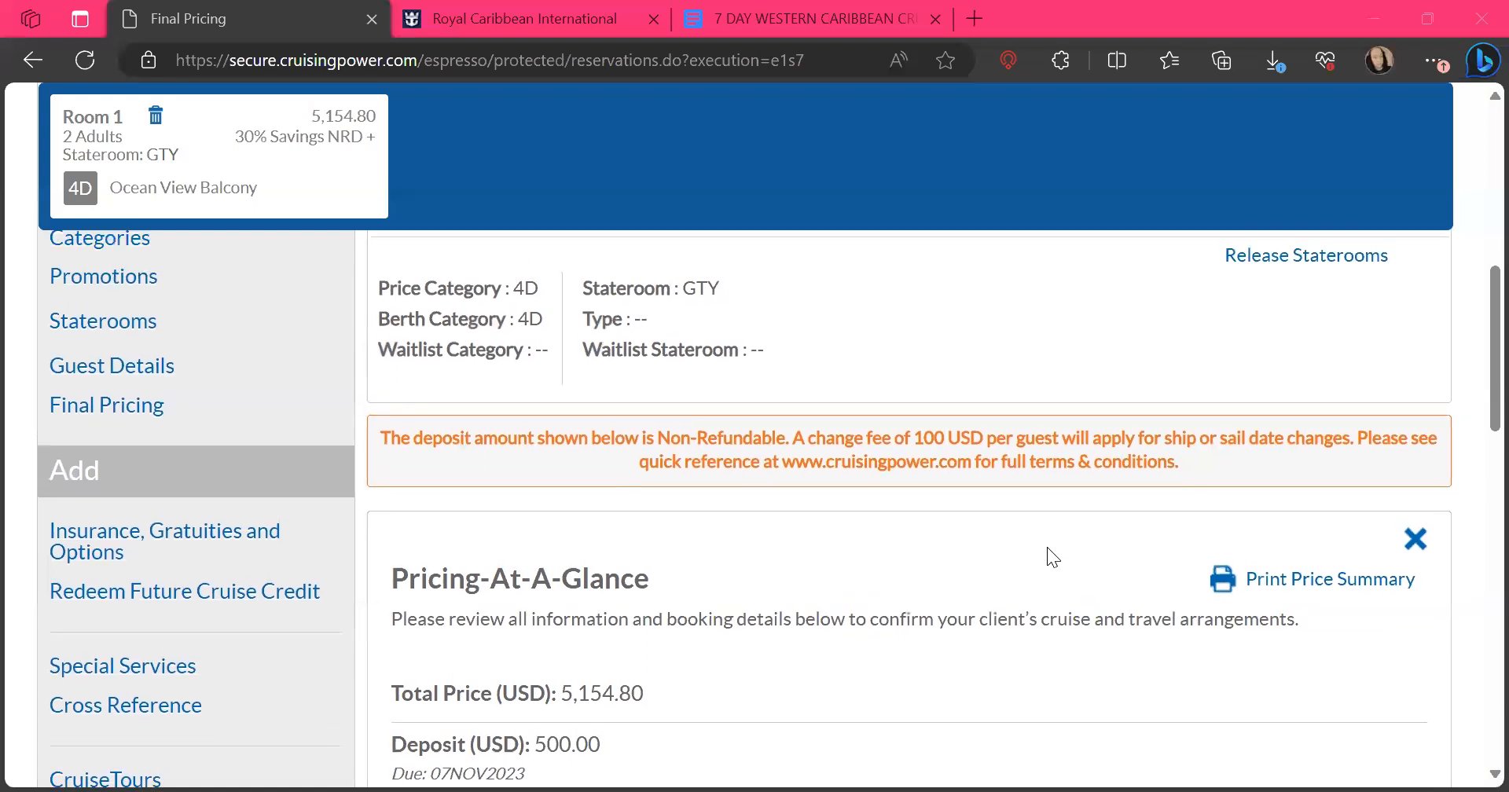
scroll(1047, 547, "down", 2)
scroll(1047, 547, "up", 3)
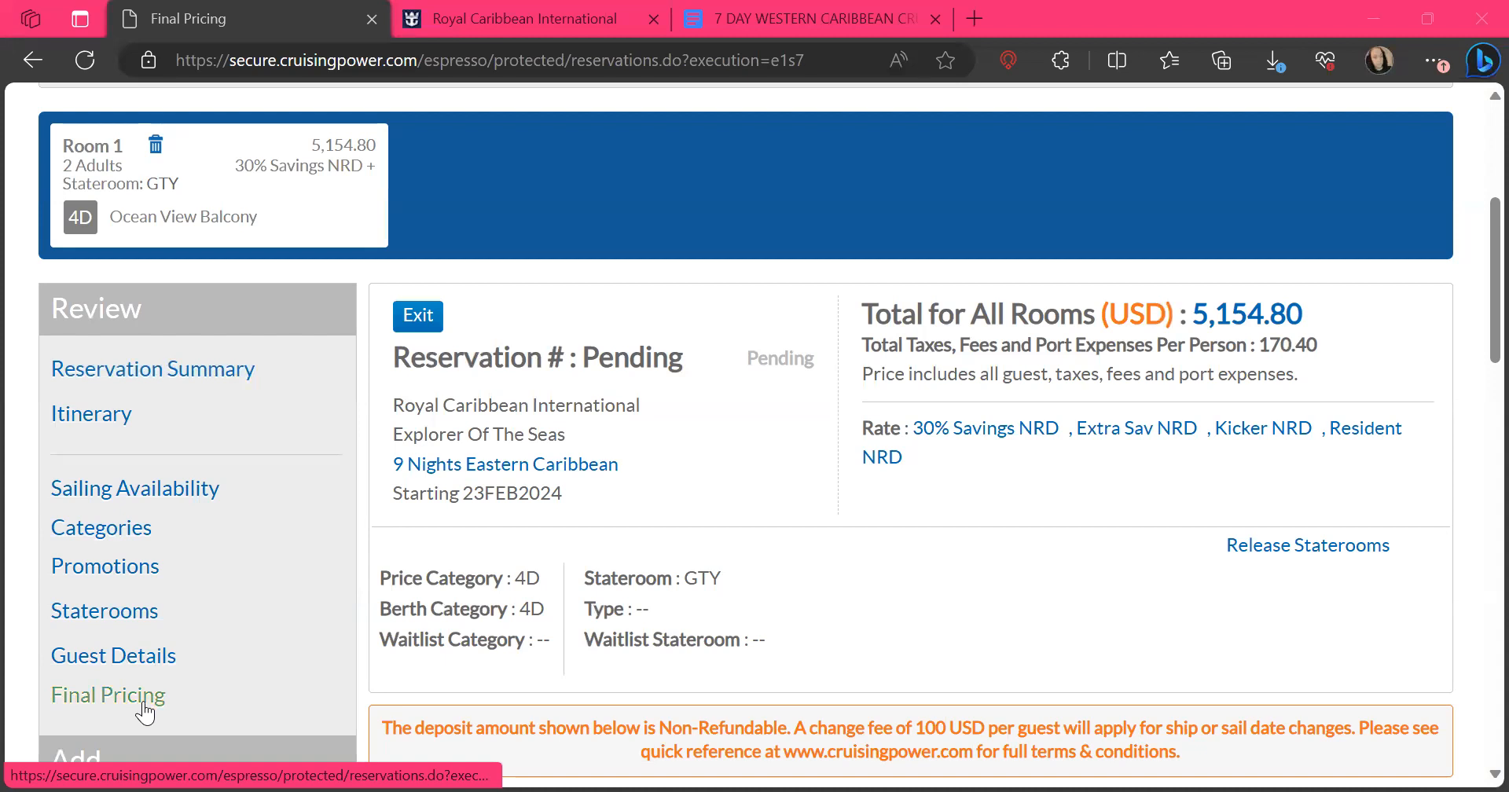
Open the reservation's Insurance, Gratuities and Options page and examine the Cruise Care, gratuities and selected options
scroll(144, 713, "down", 1)
scroll(144, 713, "down", 4)
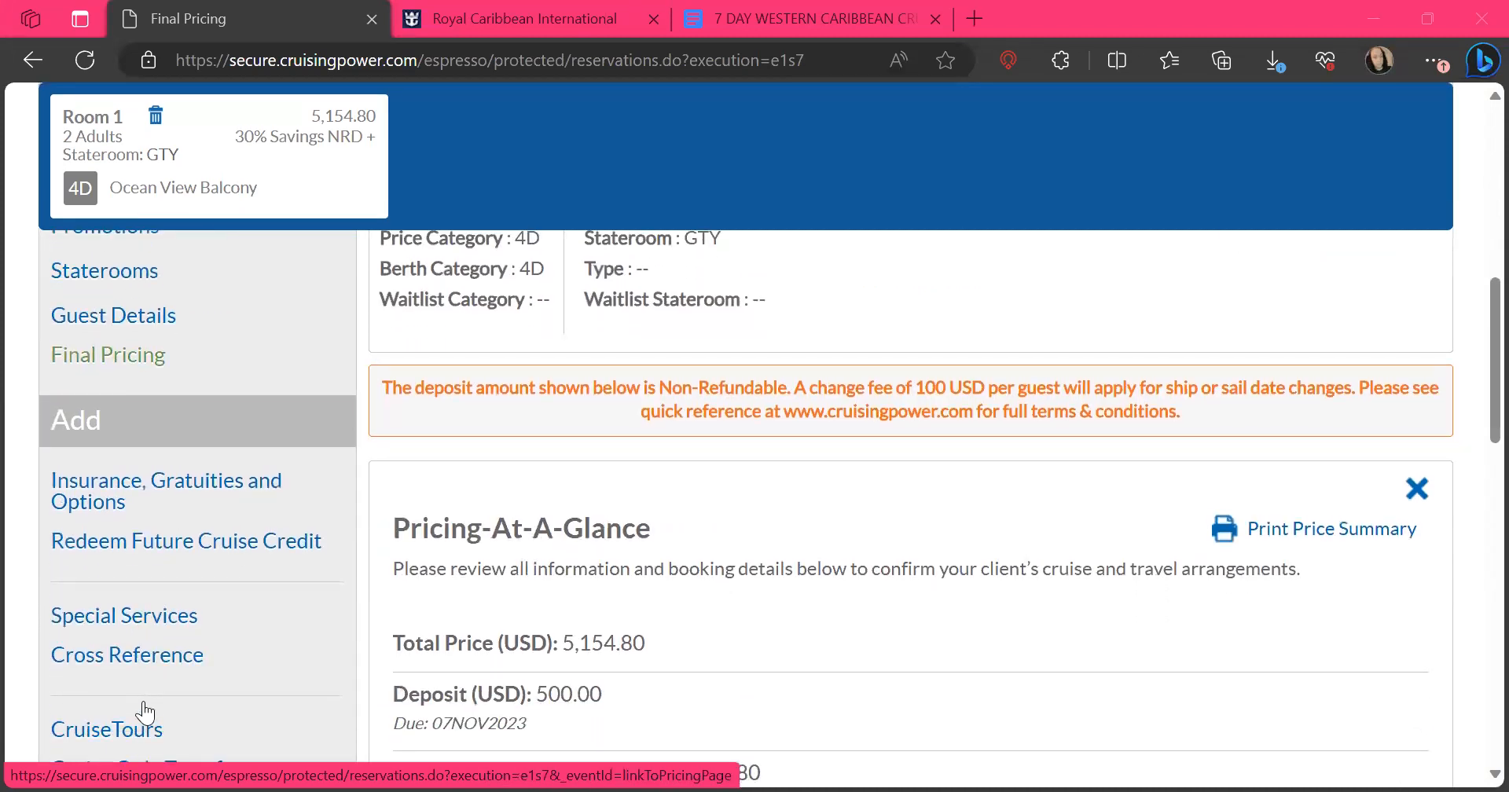
left_click(158, 491)
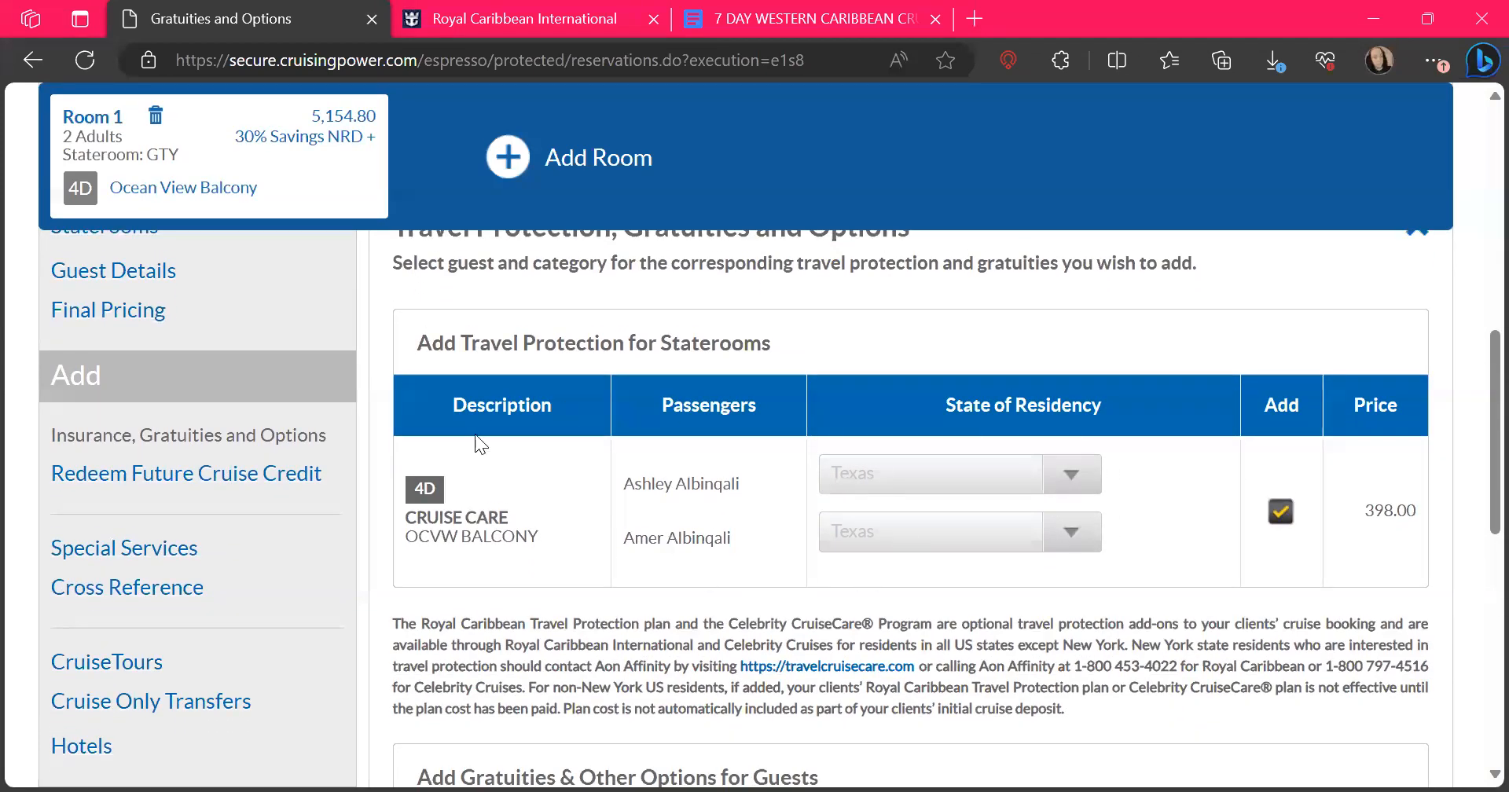
scroll(1155, 621, "down", 4)
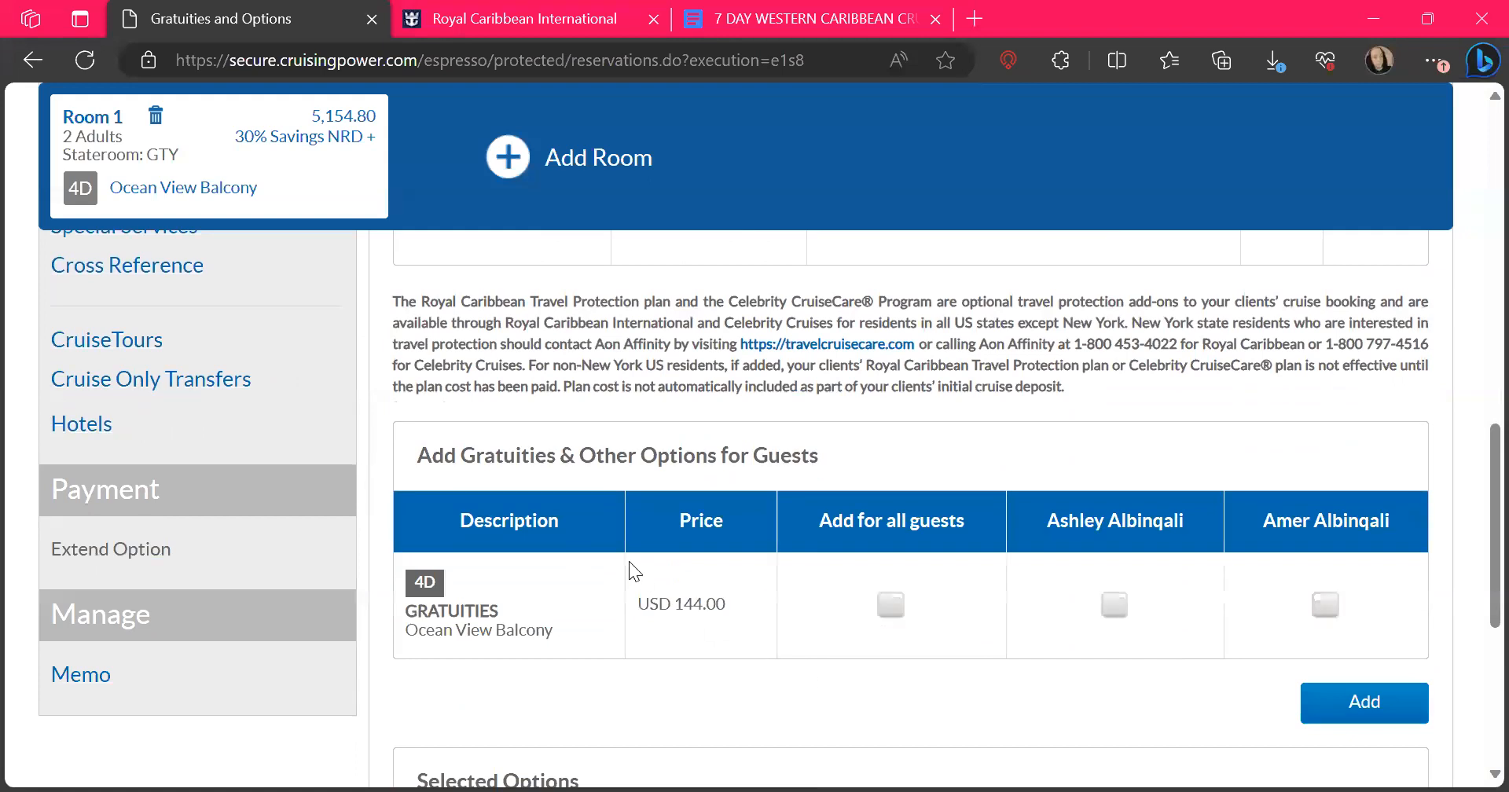
scroll(629, 561, "down", 5)
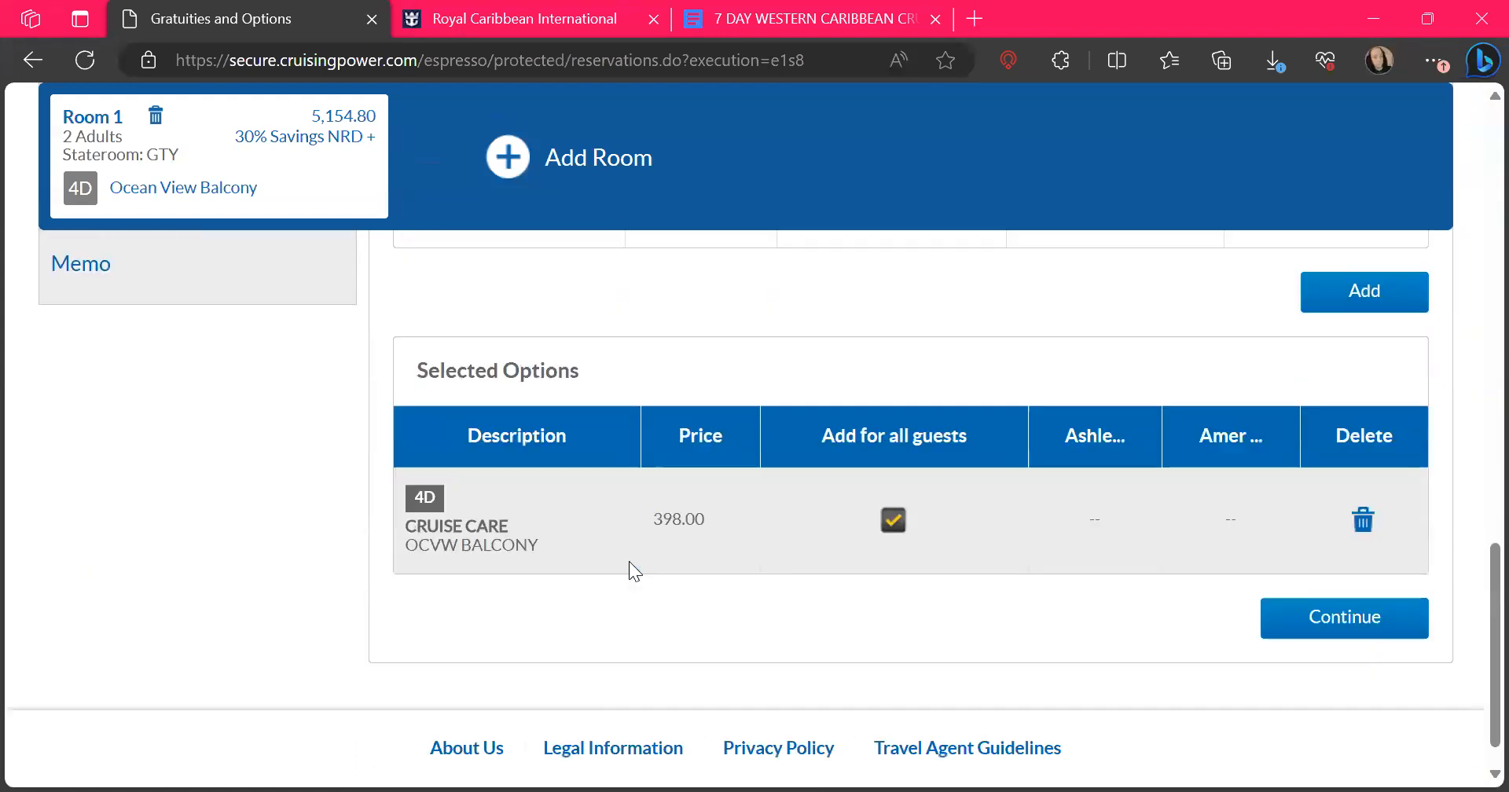
scroll(629, 561, "down", 1)
scroll(860, 448, "up", 1)
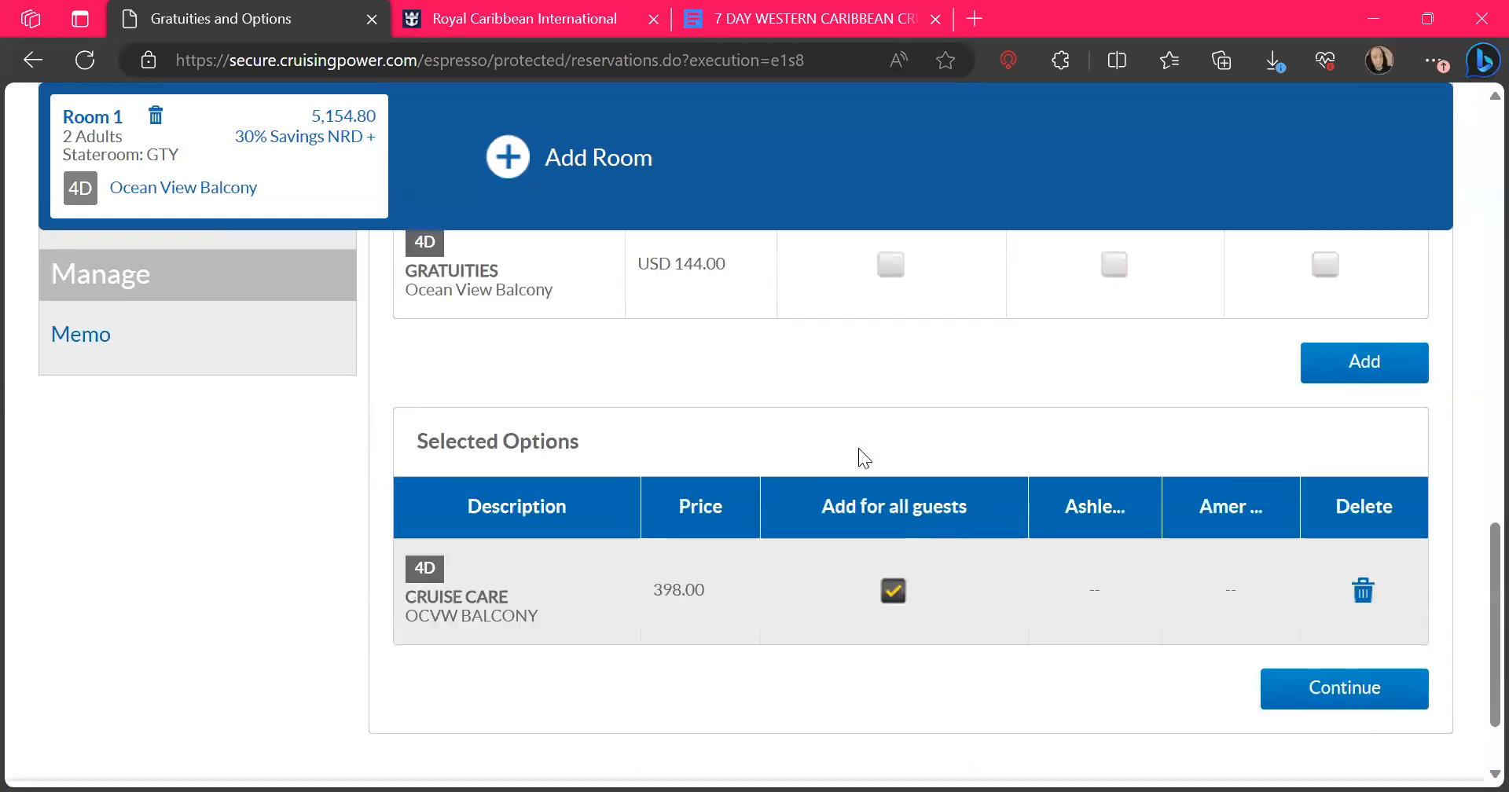
scroll(859, 448, "up", 8)
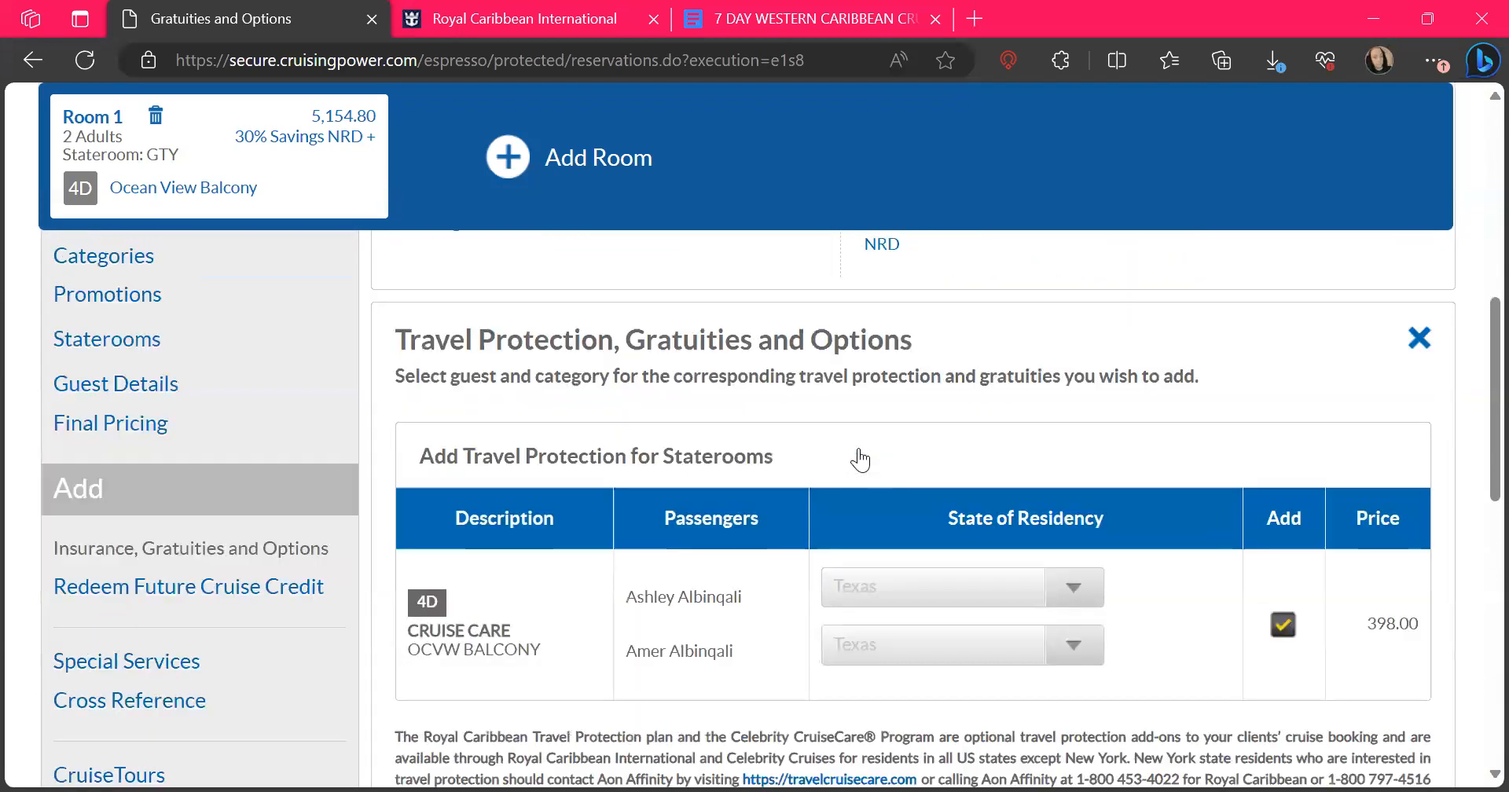
scroll(860, 460, "up", 1)
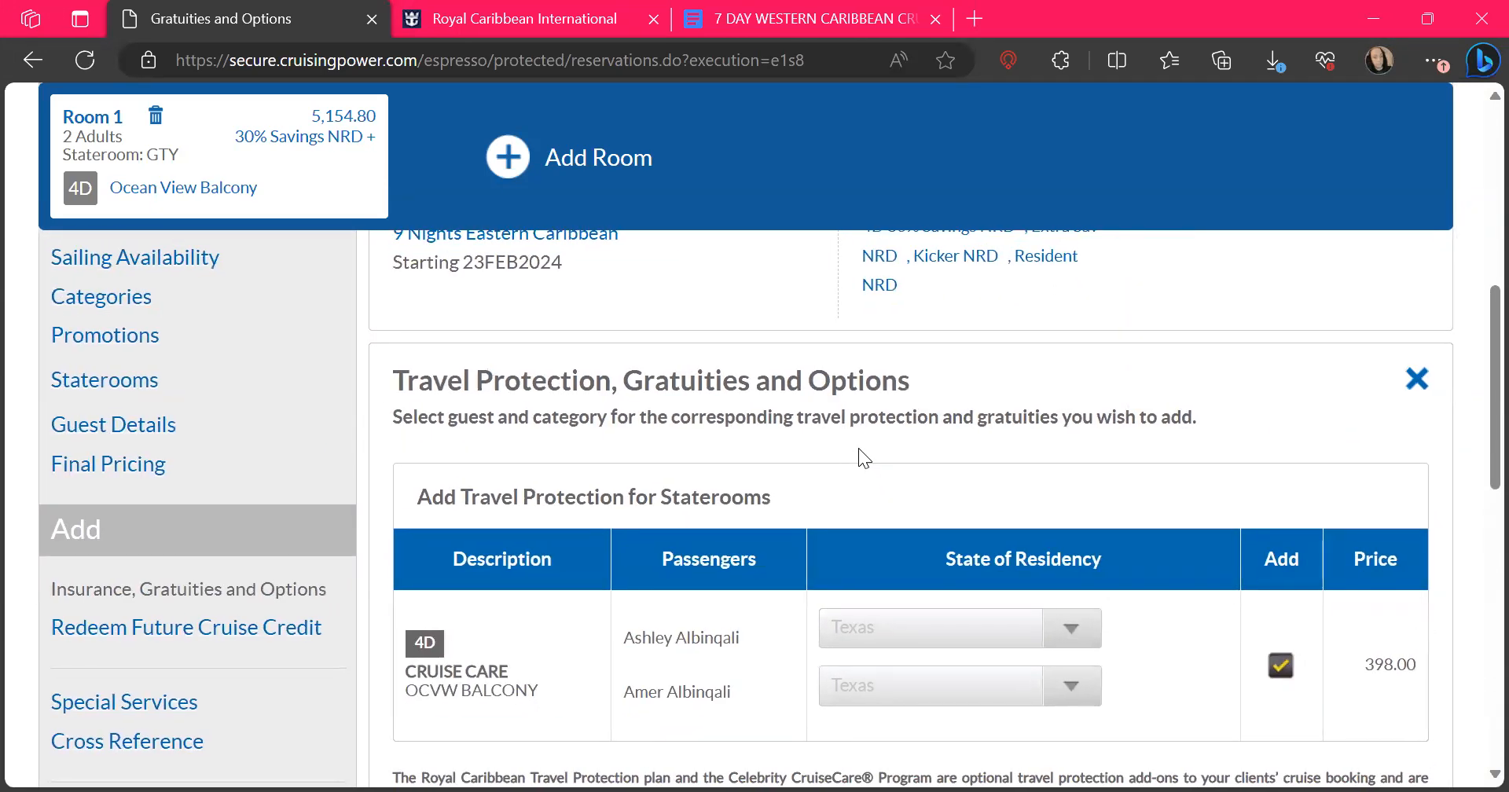
Open Special Services, look through the first guest's available service requests, and close the list without choosing one
scroll(858, 448, "down", 2)
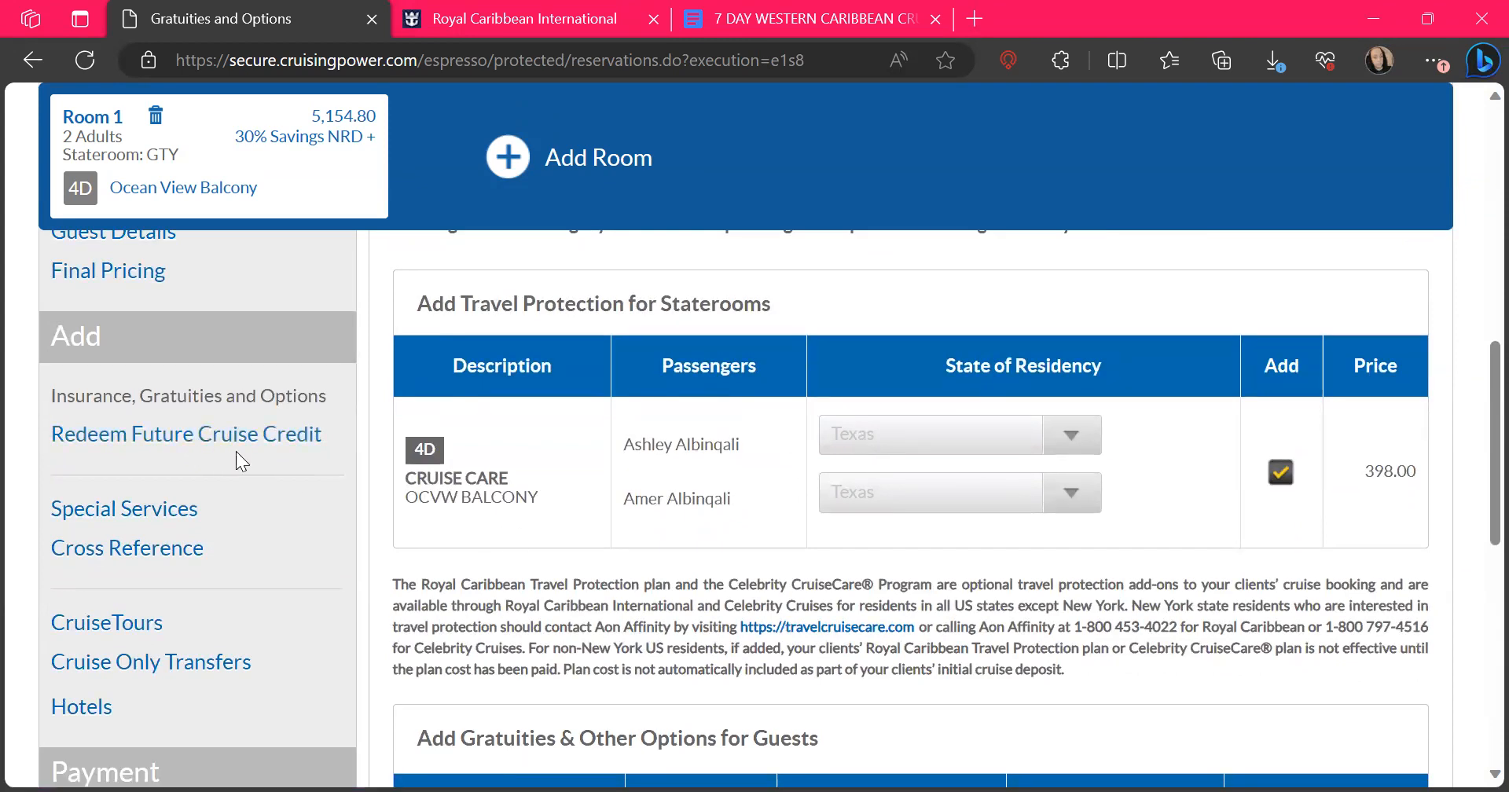
left_click(124, 511)
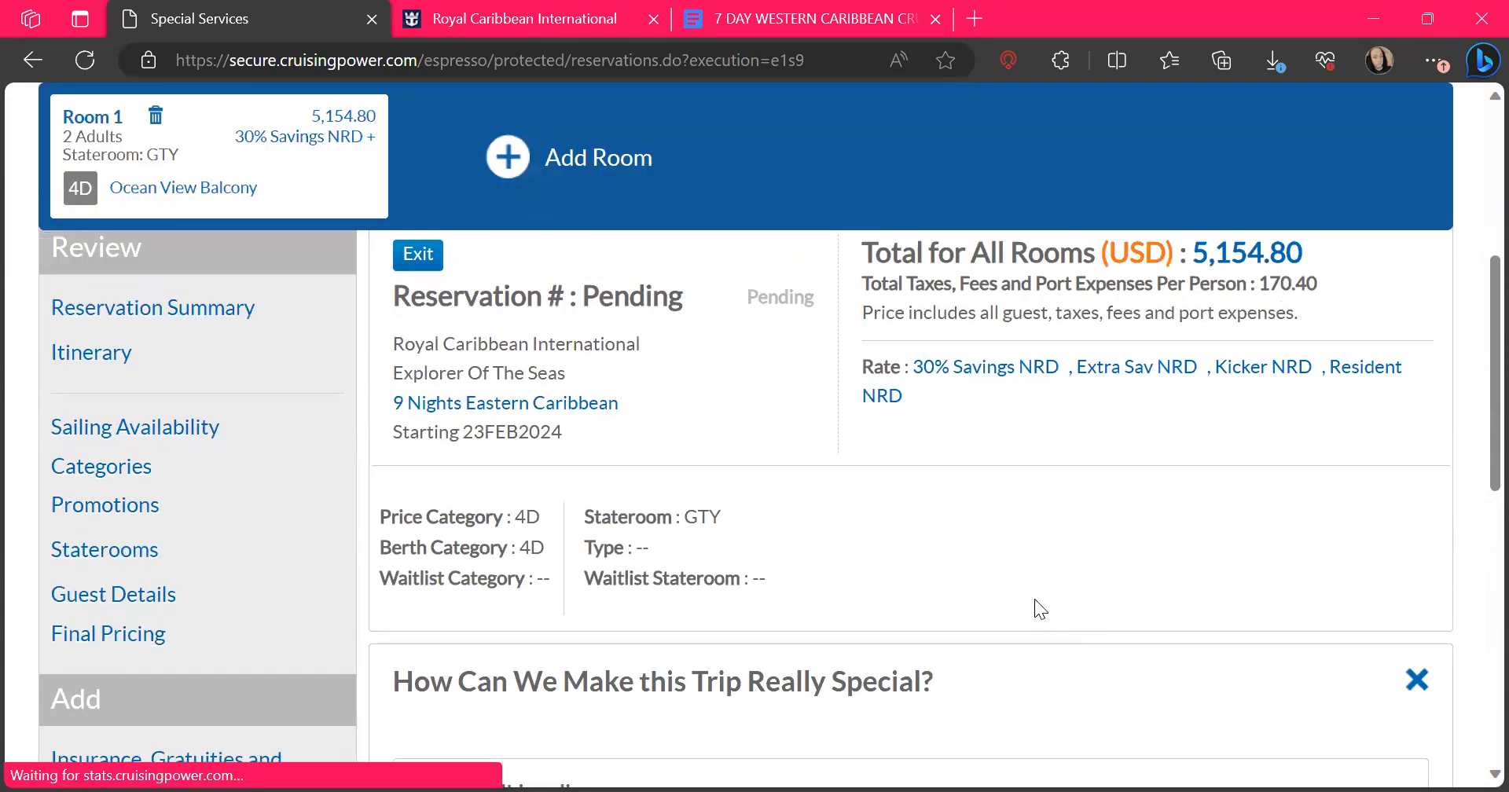
left_click(586, 509)
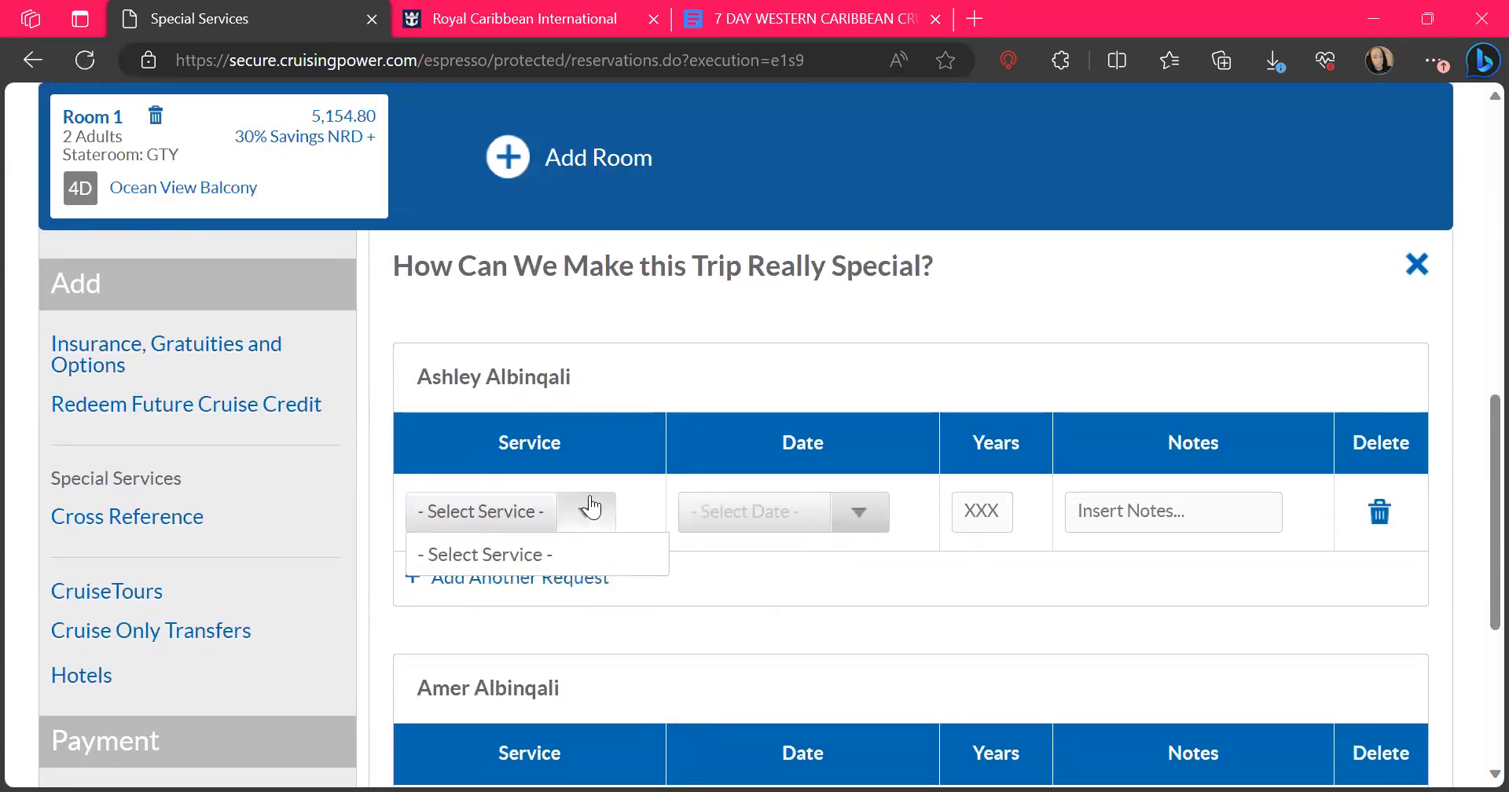
scroll(555, 724, "down", 3)
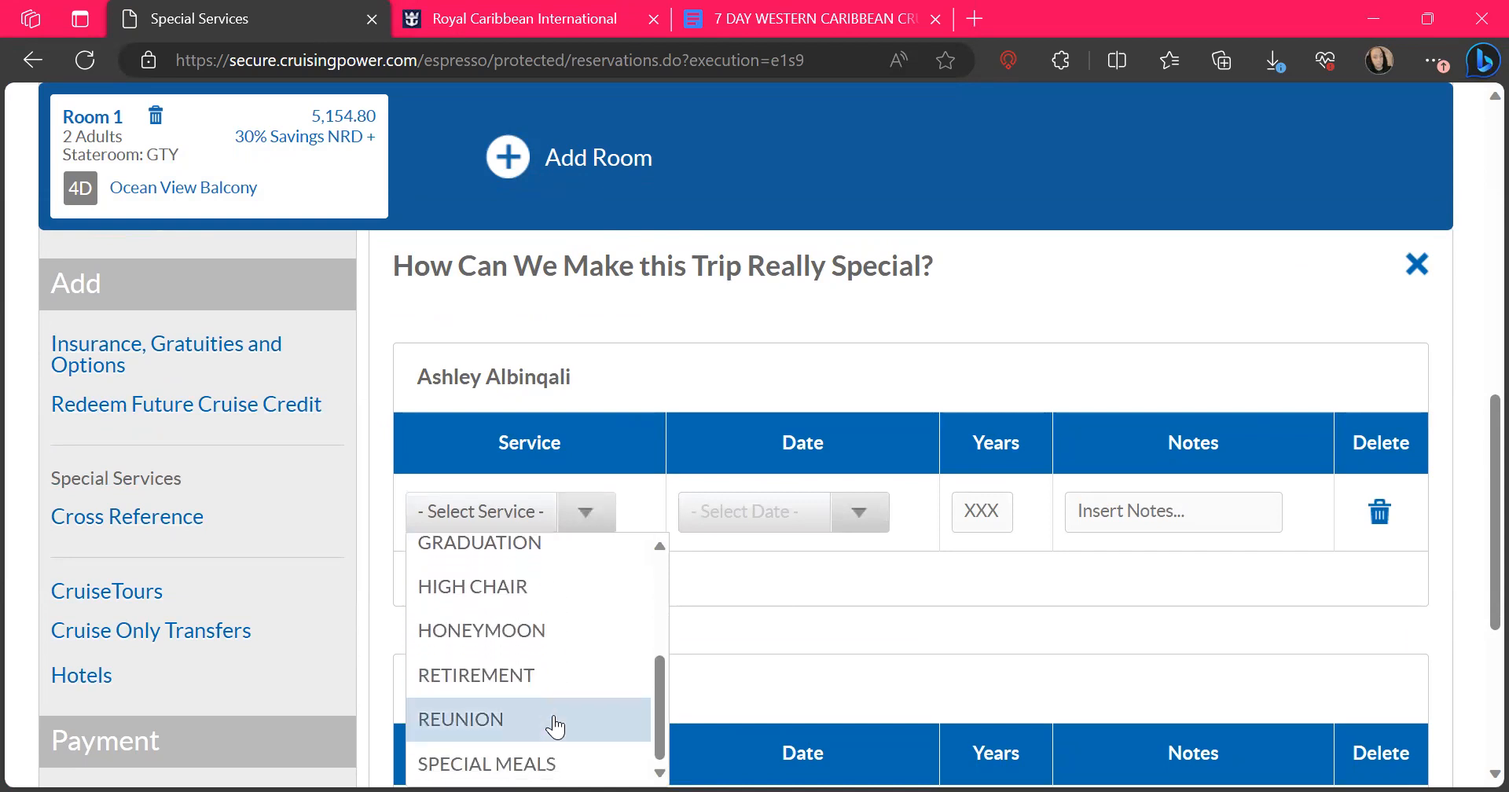
scroll(555, 728, "down", 2)
scroll(556, 724, "up", 1)
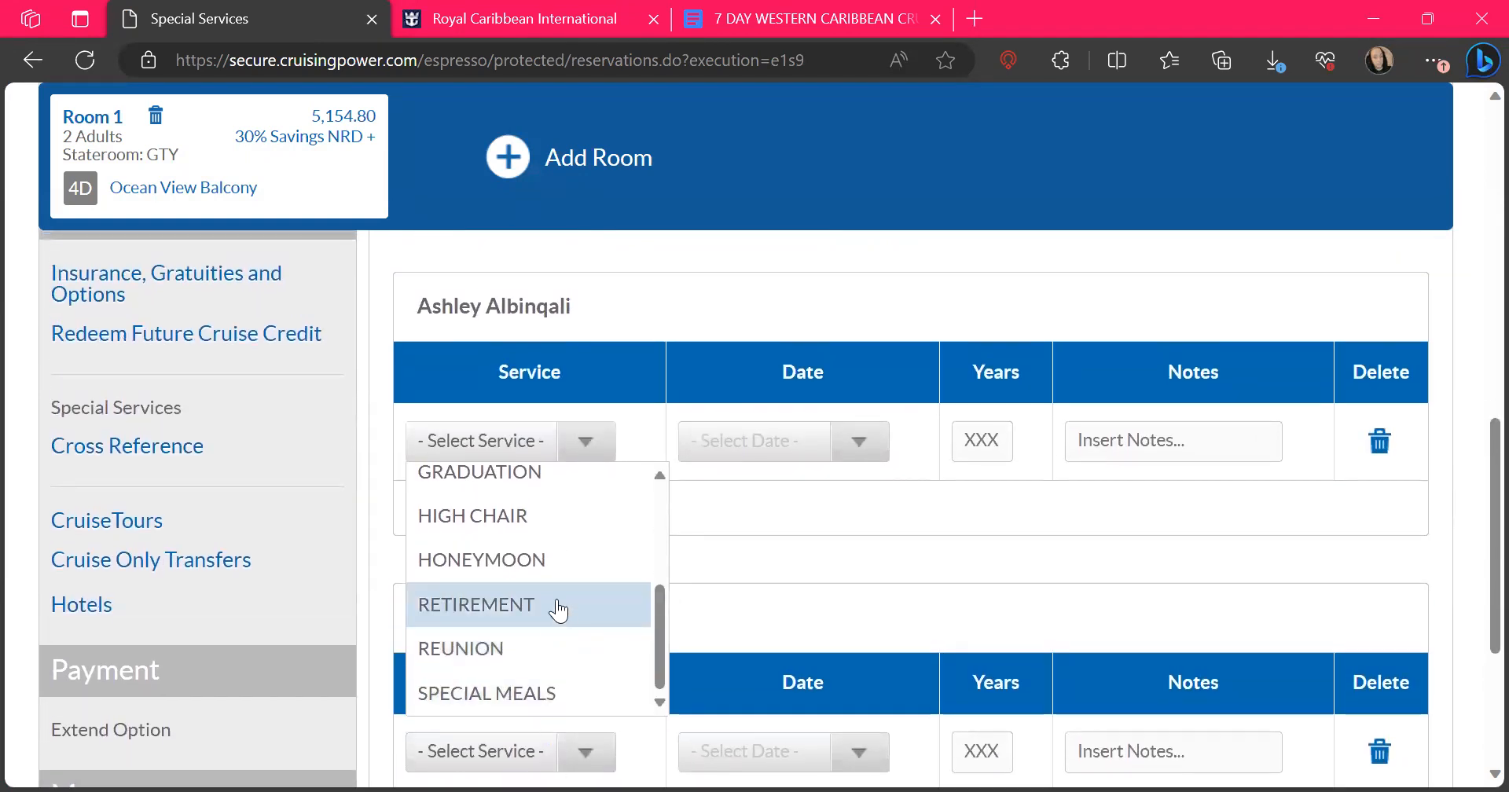
scroll(559, 610, "up", 1)
scroll(559, 610, "down", 1)
scroll(559, 610, "up", 3)
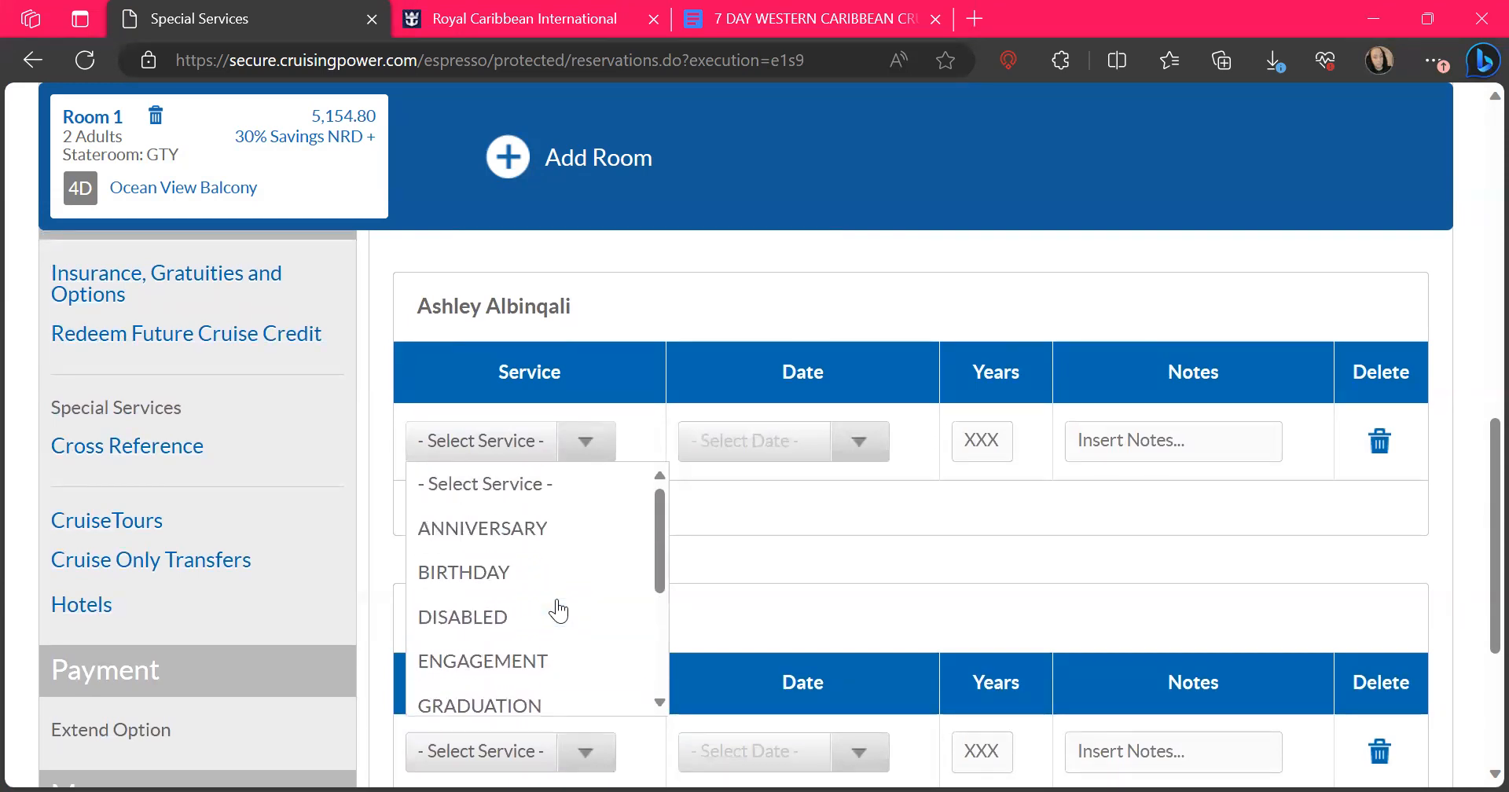
left_click(586, 450)
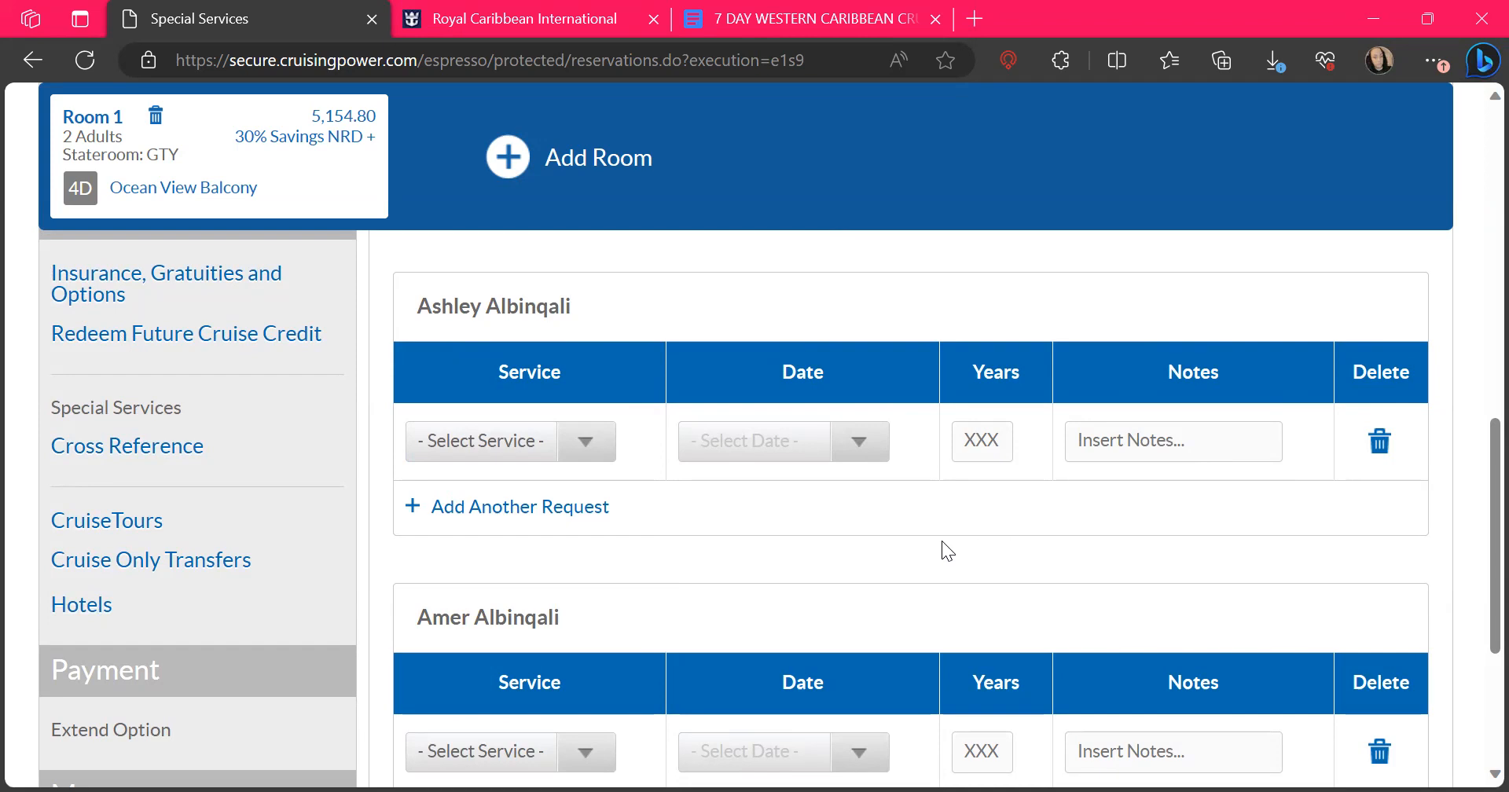
Open the reservation's Cross Reference page and view the reservation ID entry with its dining, air and hotel options
scroll(942, 541, "down", 3)
scroll(942, 541, "up", 3)
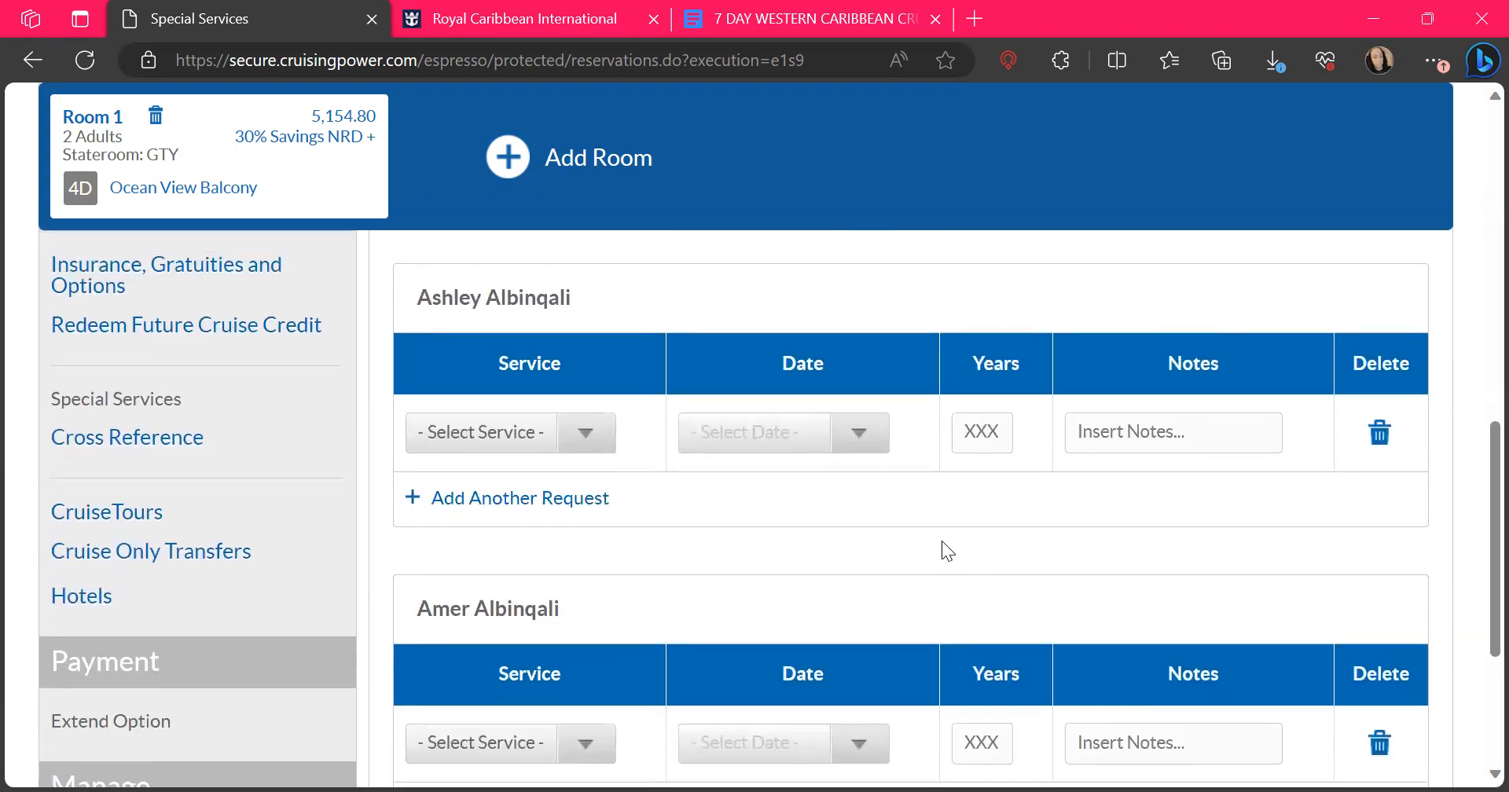
left_click(139, 449)
scroll(732, 680, "down", 3)
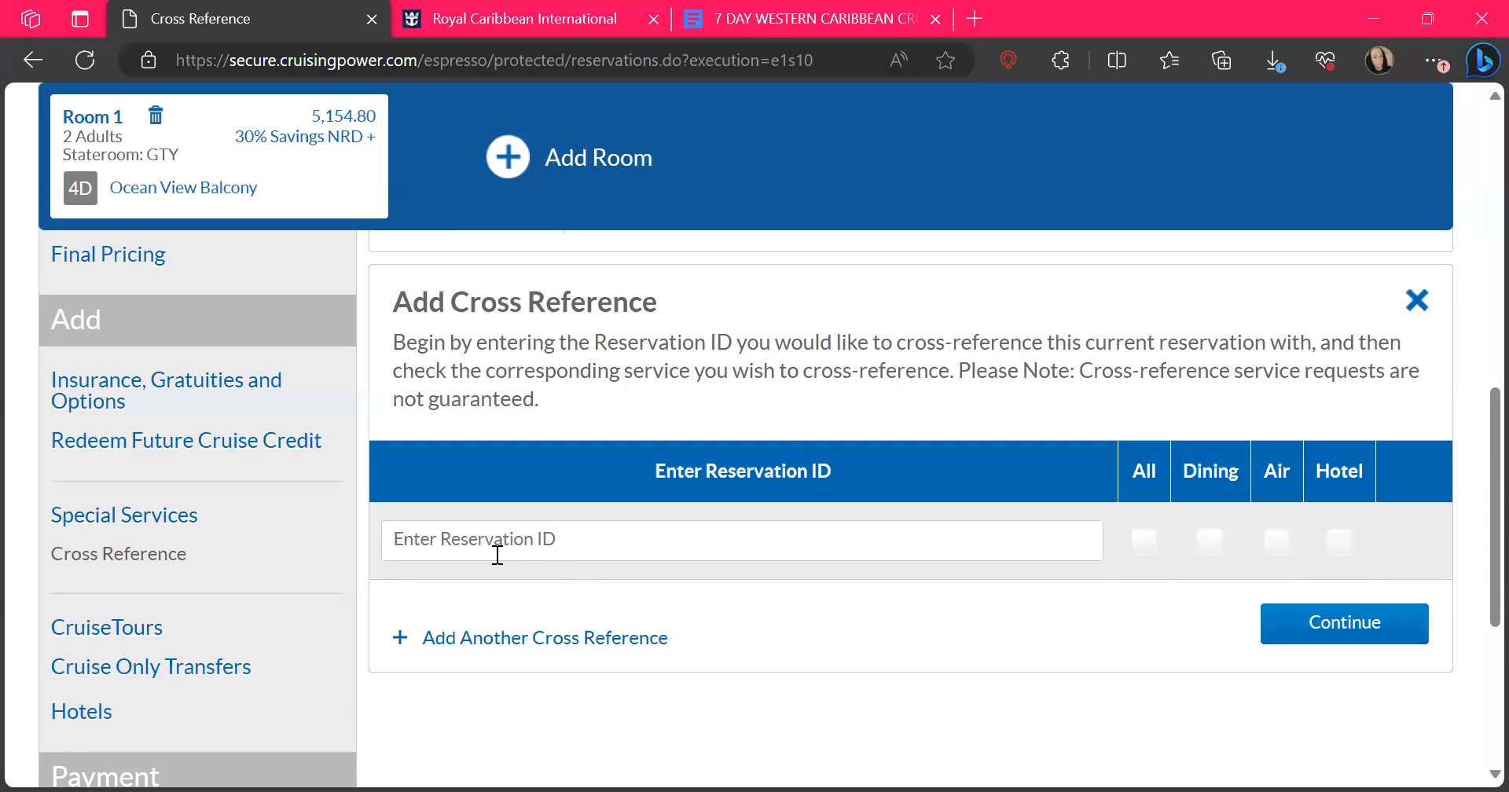
Open the reservation's CruiseTours page, look through the sailing availability and search filters, and return to Cross Reference
left_click(134, 630)
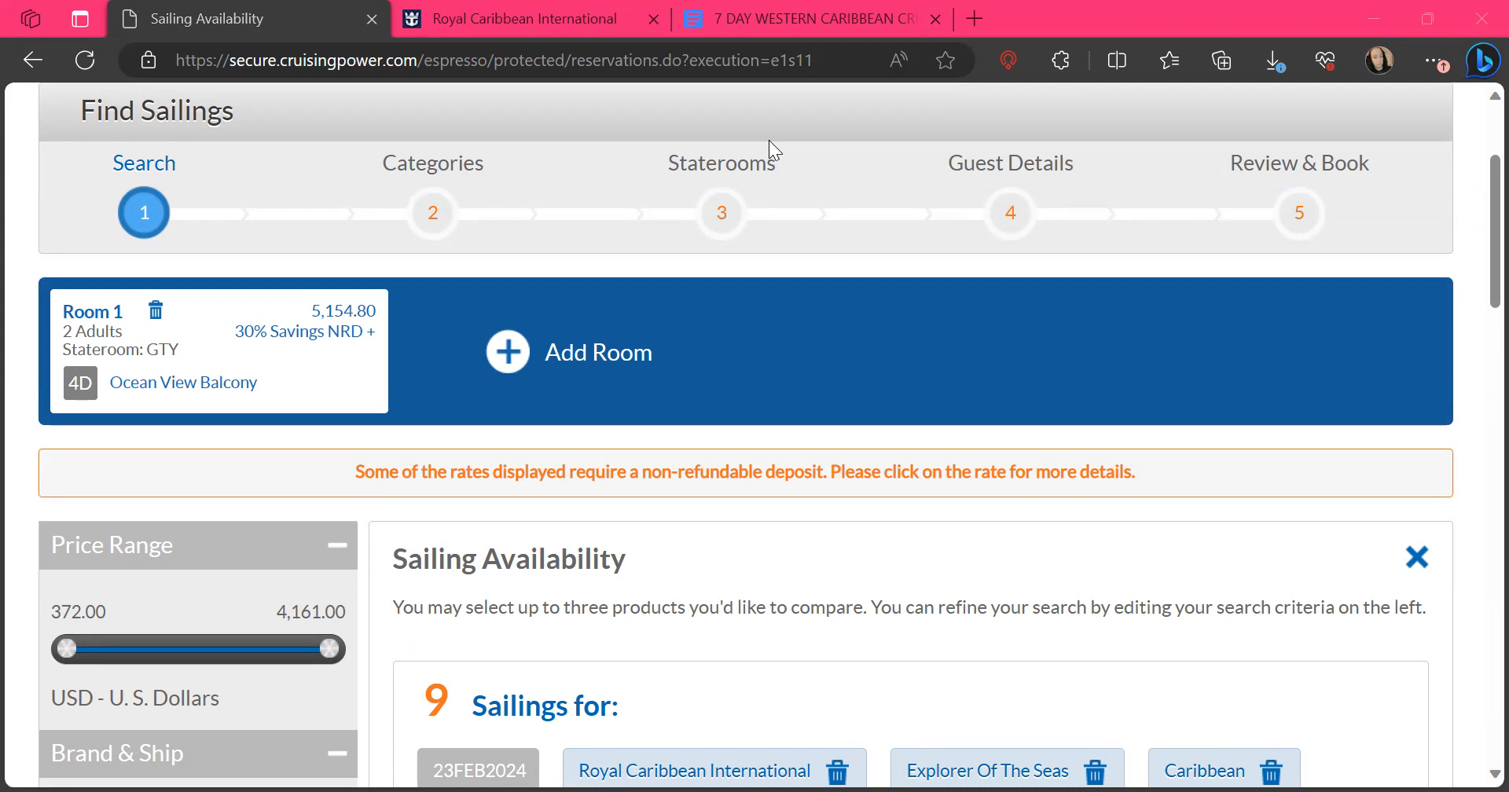
scroll(945, 574, "down", 10)
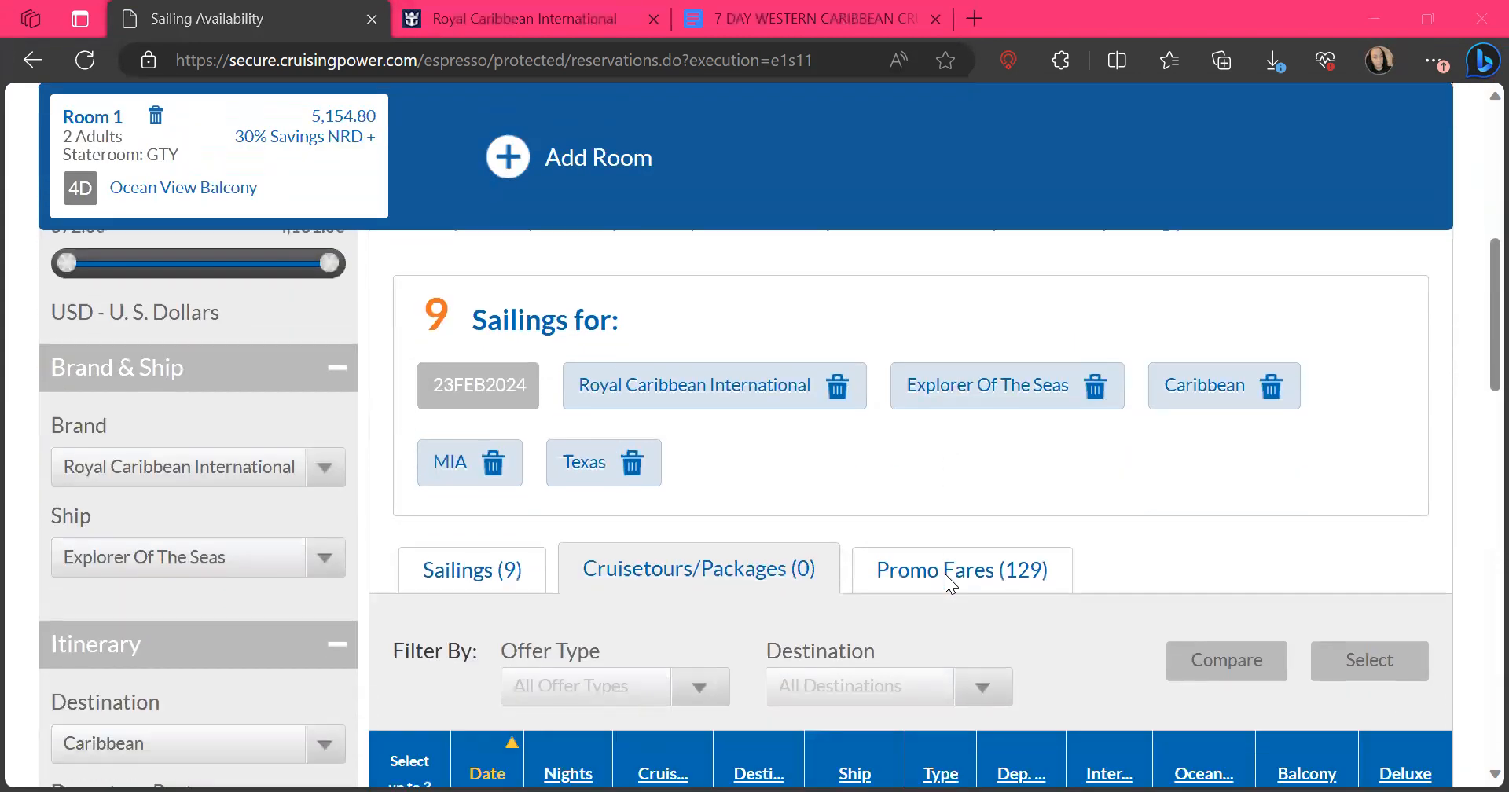
scroll(945, 576, "up", 1)
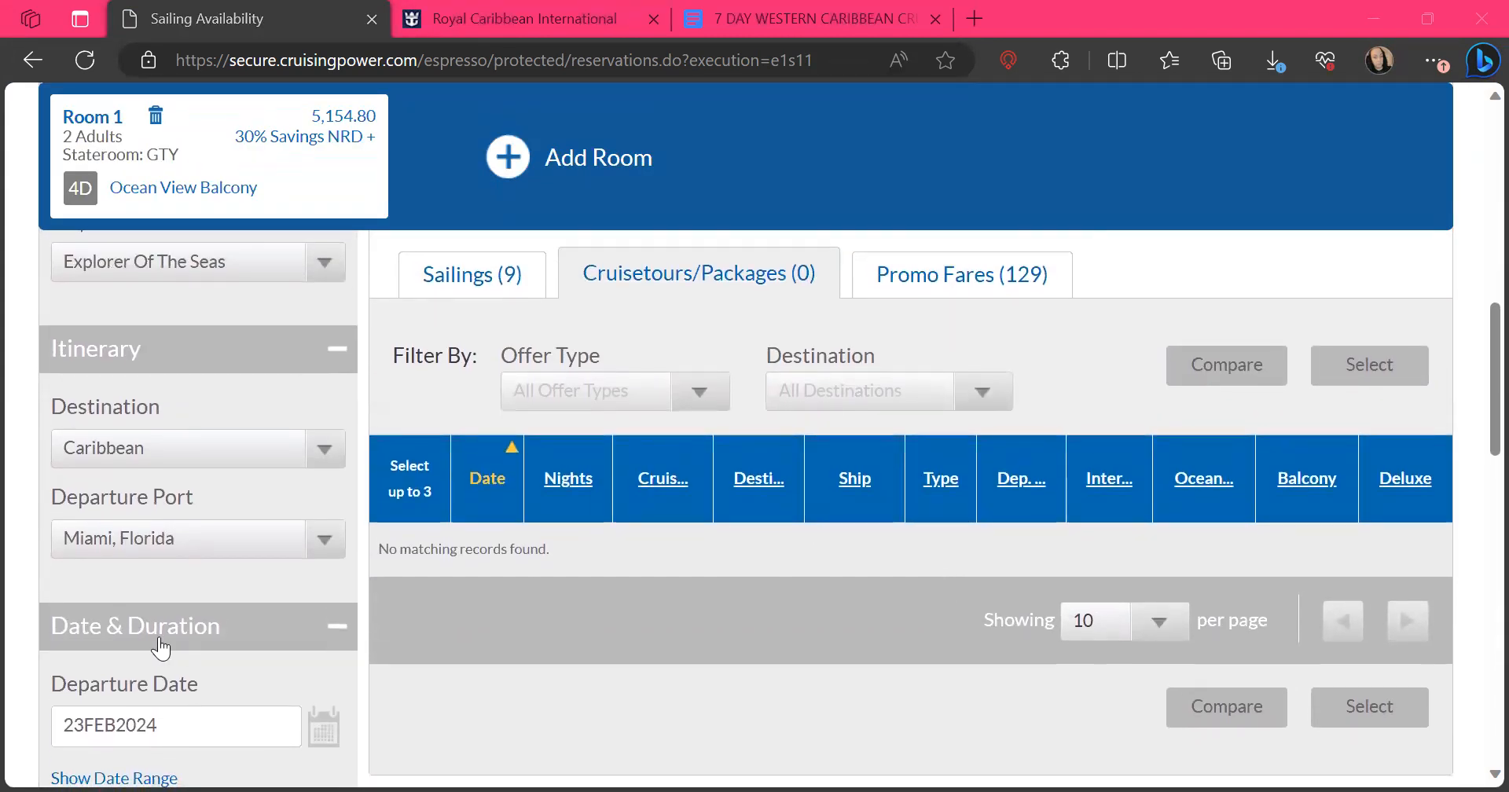
scroll(293, 591, "down", 7)
scroll(293, 591, "up", 15)
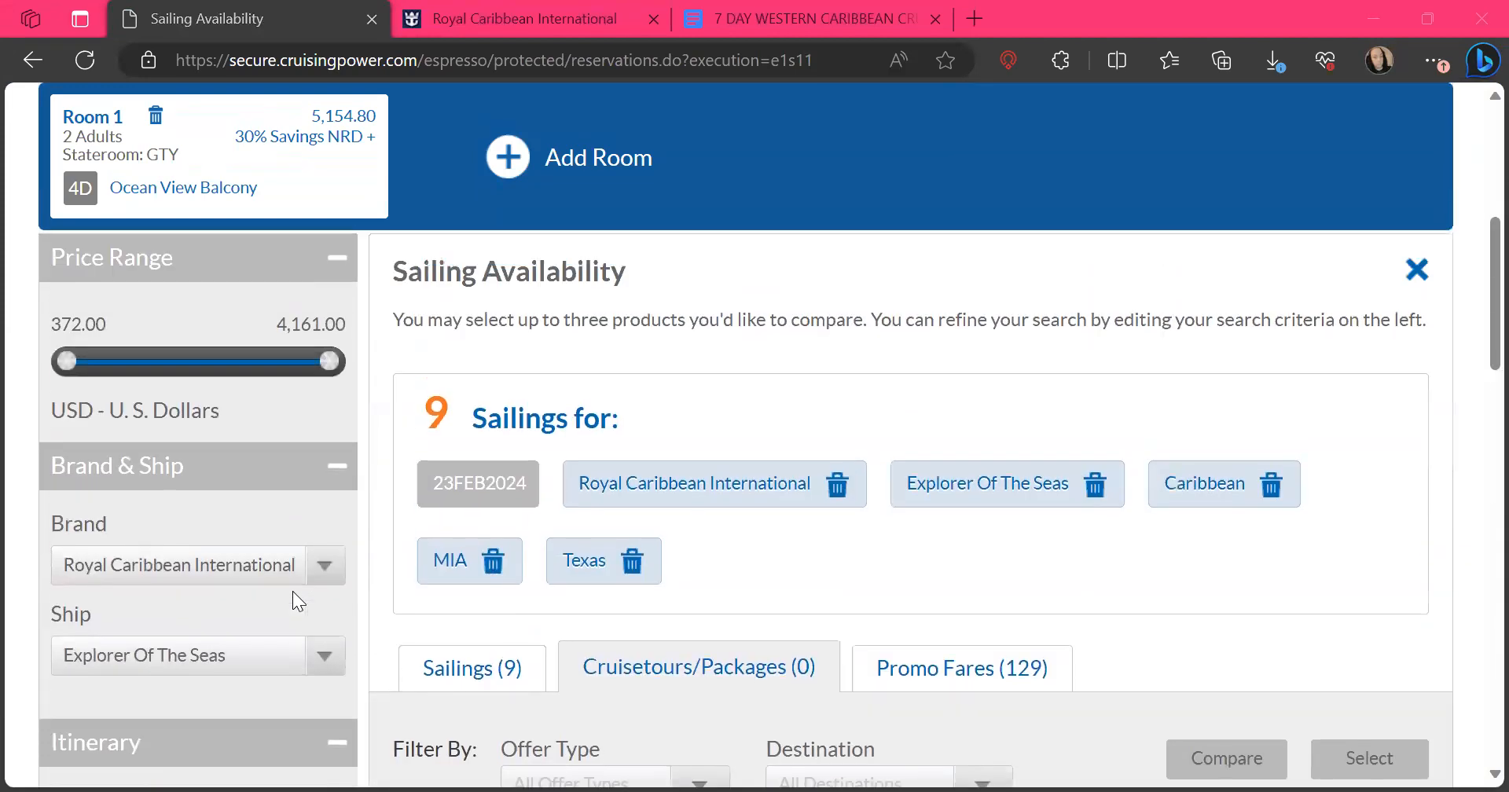
scroll(292, 591, "down", 1)
left_click(24, 48)
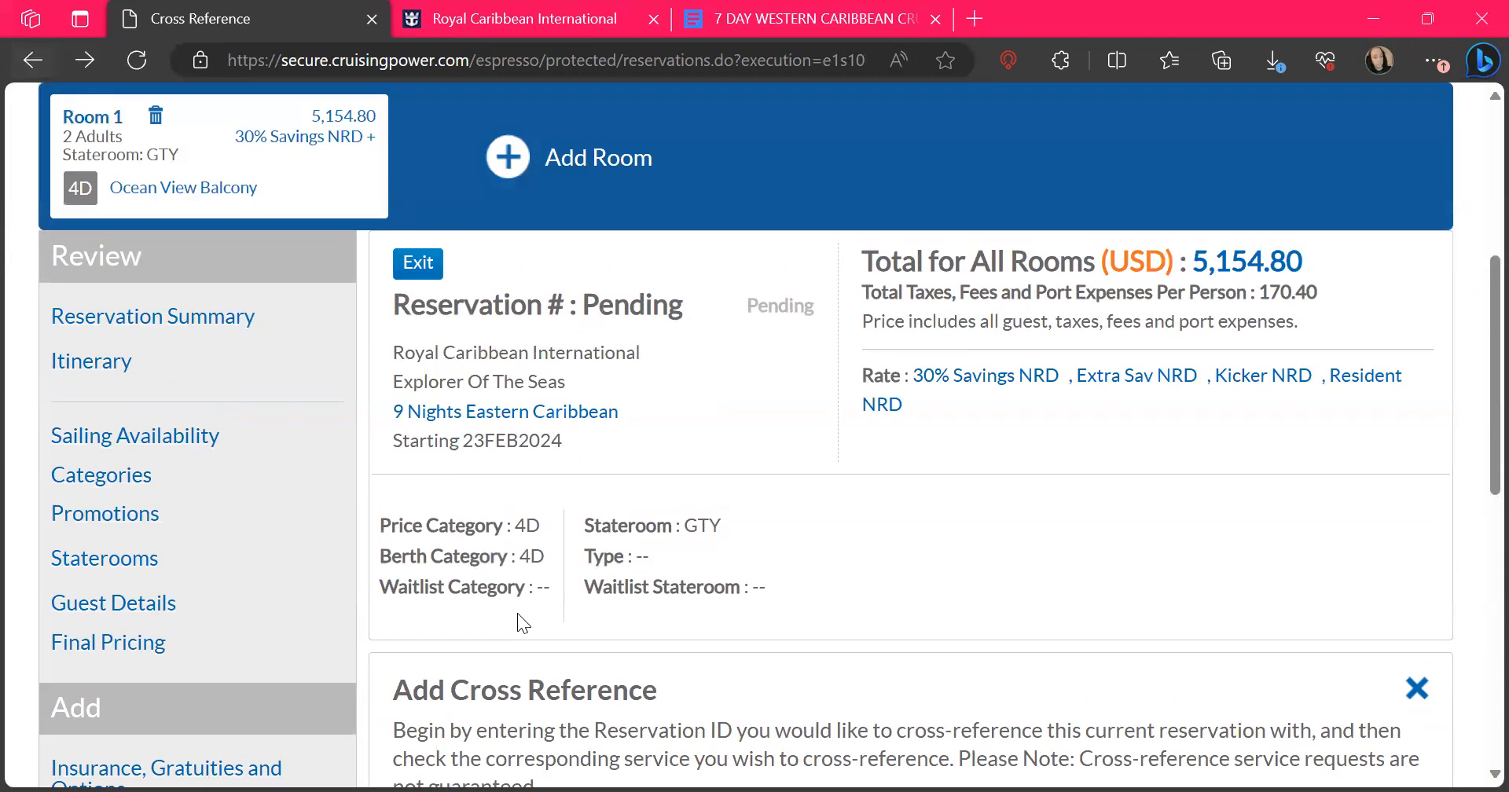
Open the Reservation Summary and review the total price, deposit, payments received and final payment details
scroll(517, 621, "down", 6)
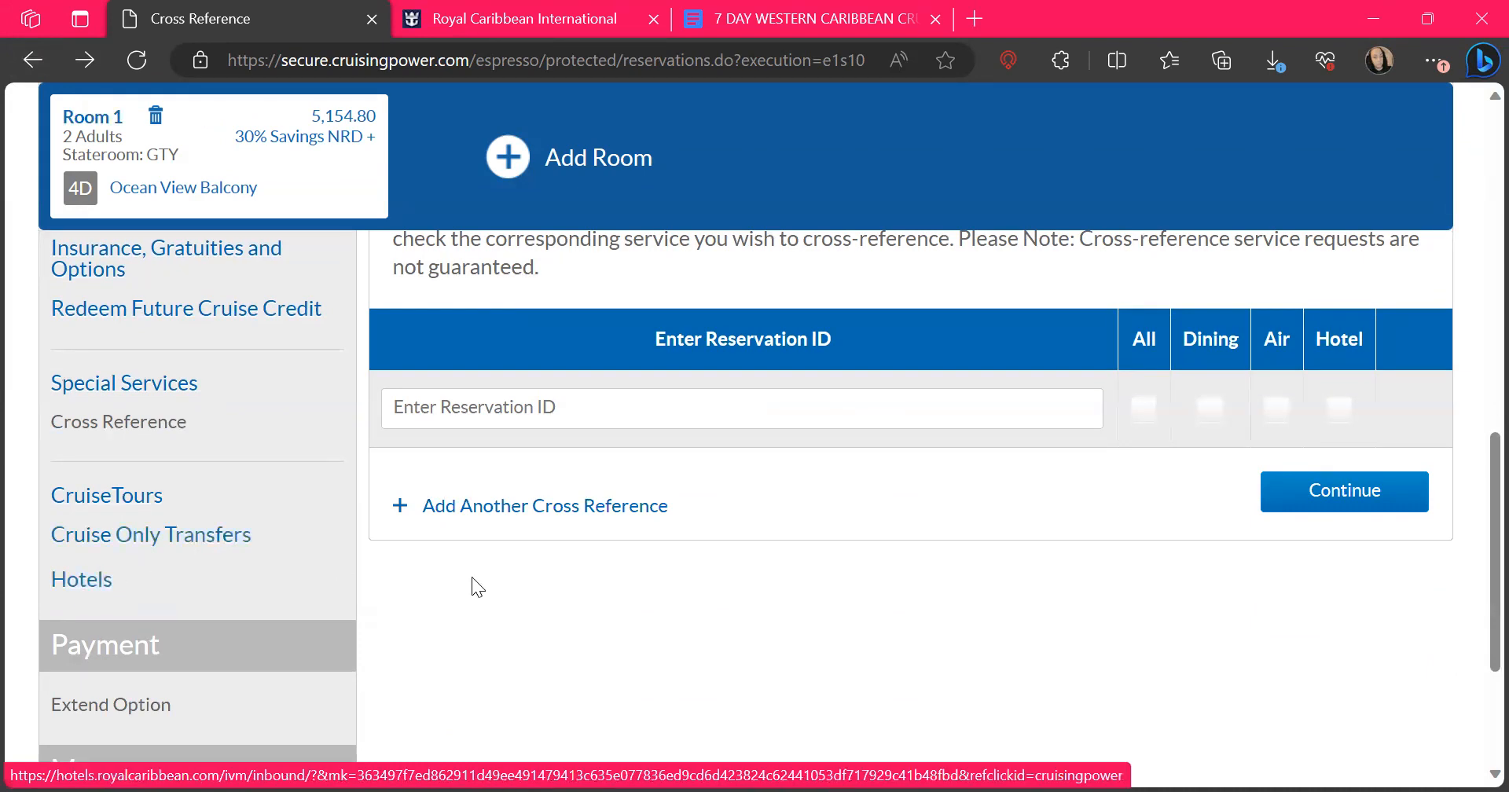
scroll(472, 580, "up", 6)
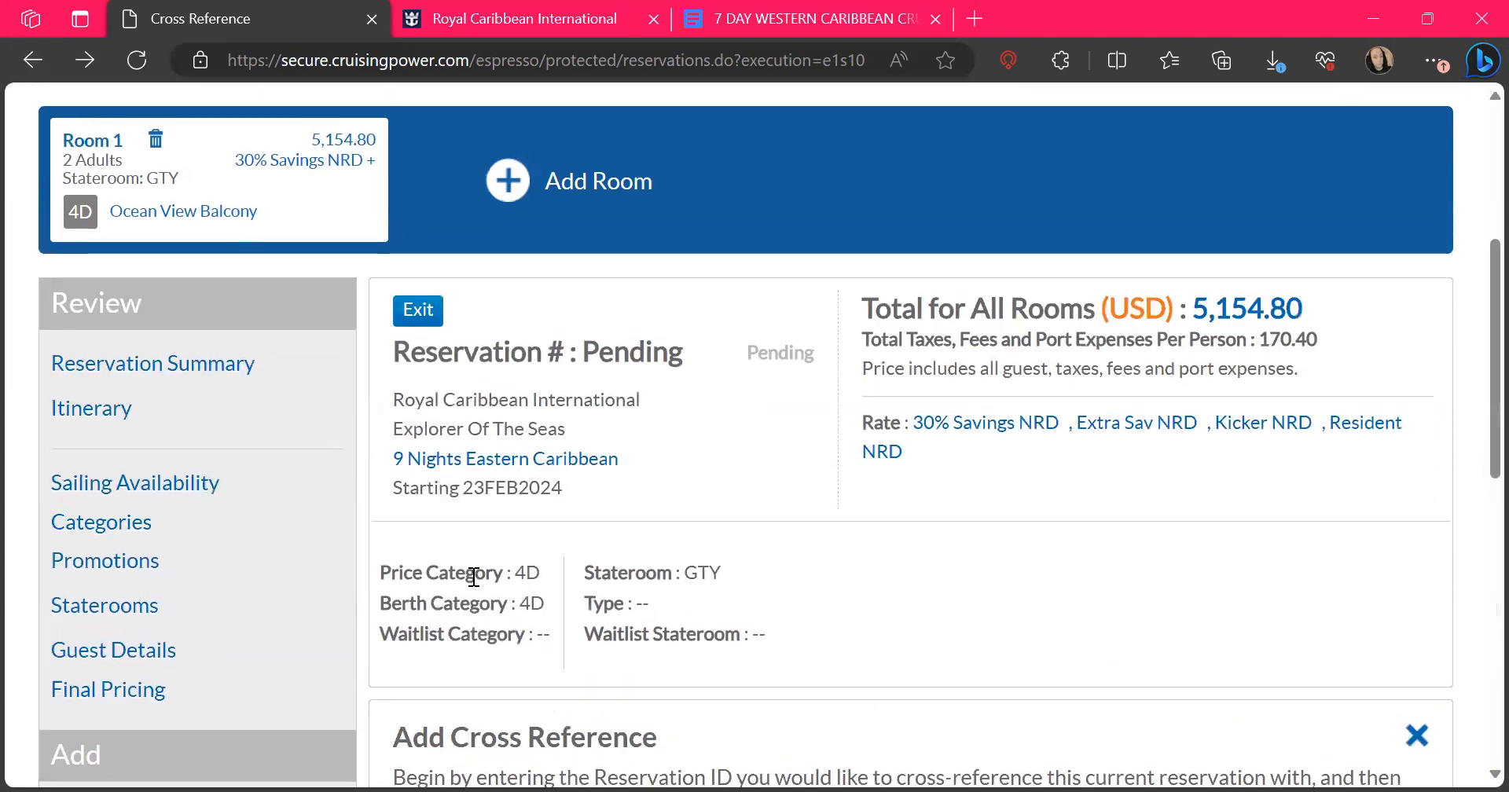
scroll(472, 577, "down", 10)
scroll(472, 577, "up", 4)
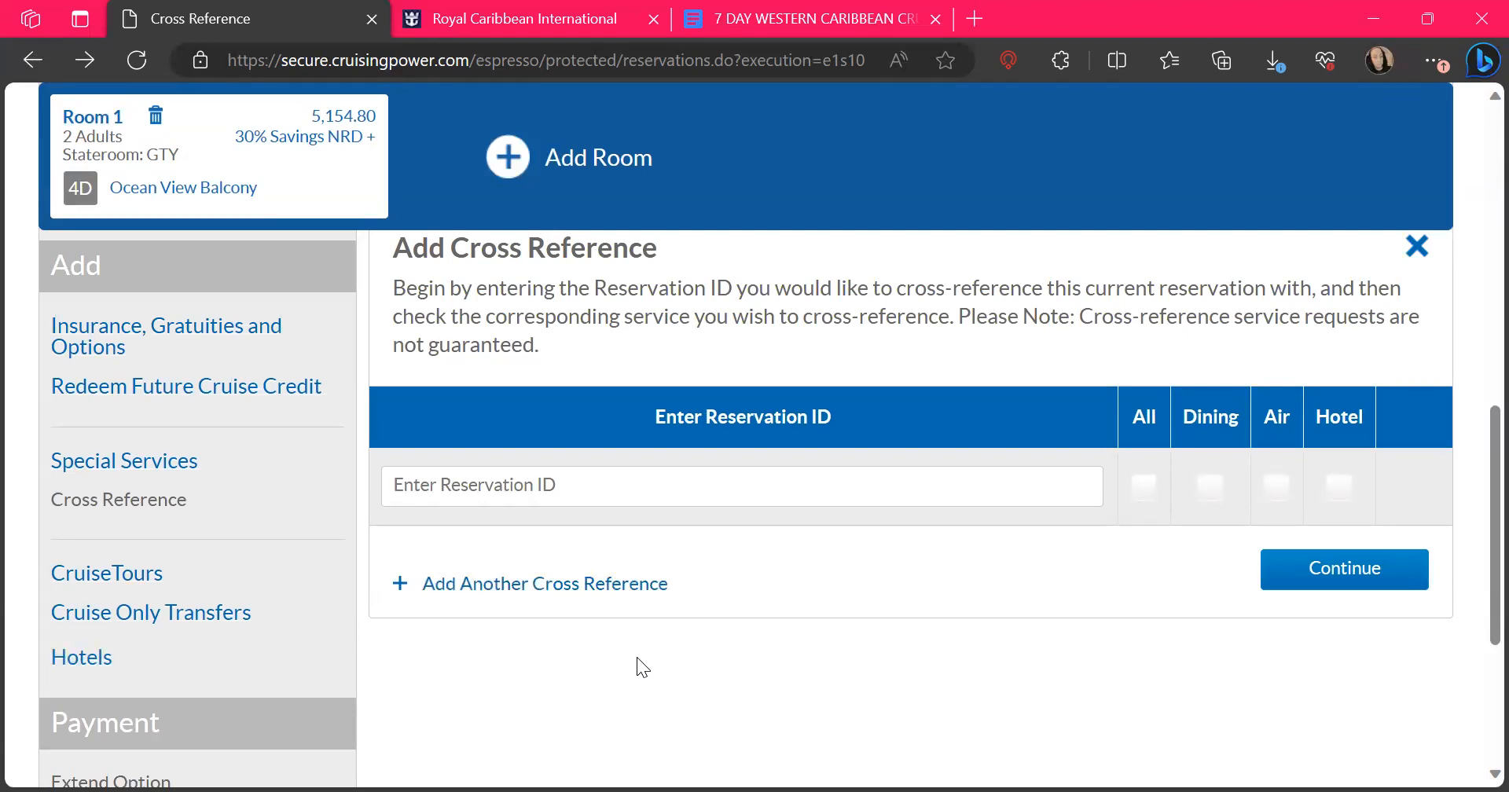
scroll(645, 714, "up", 10)
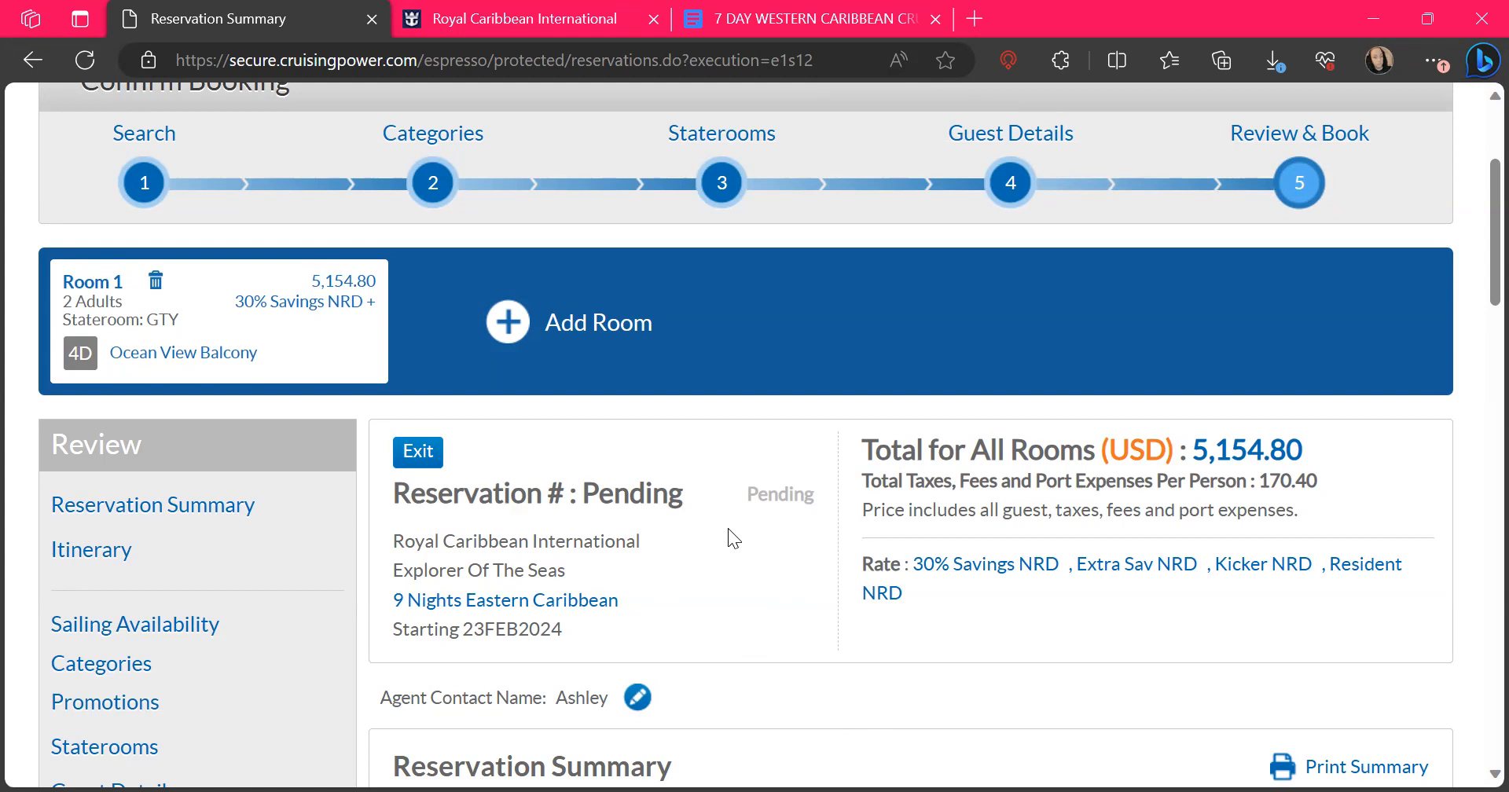
scroll(728, 528, "down", 4)
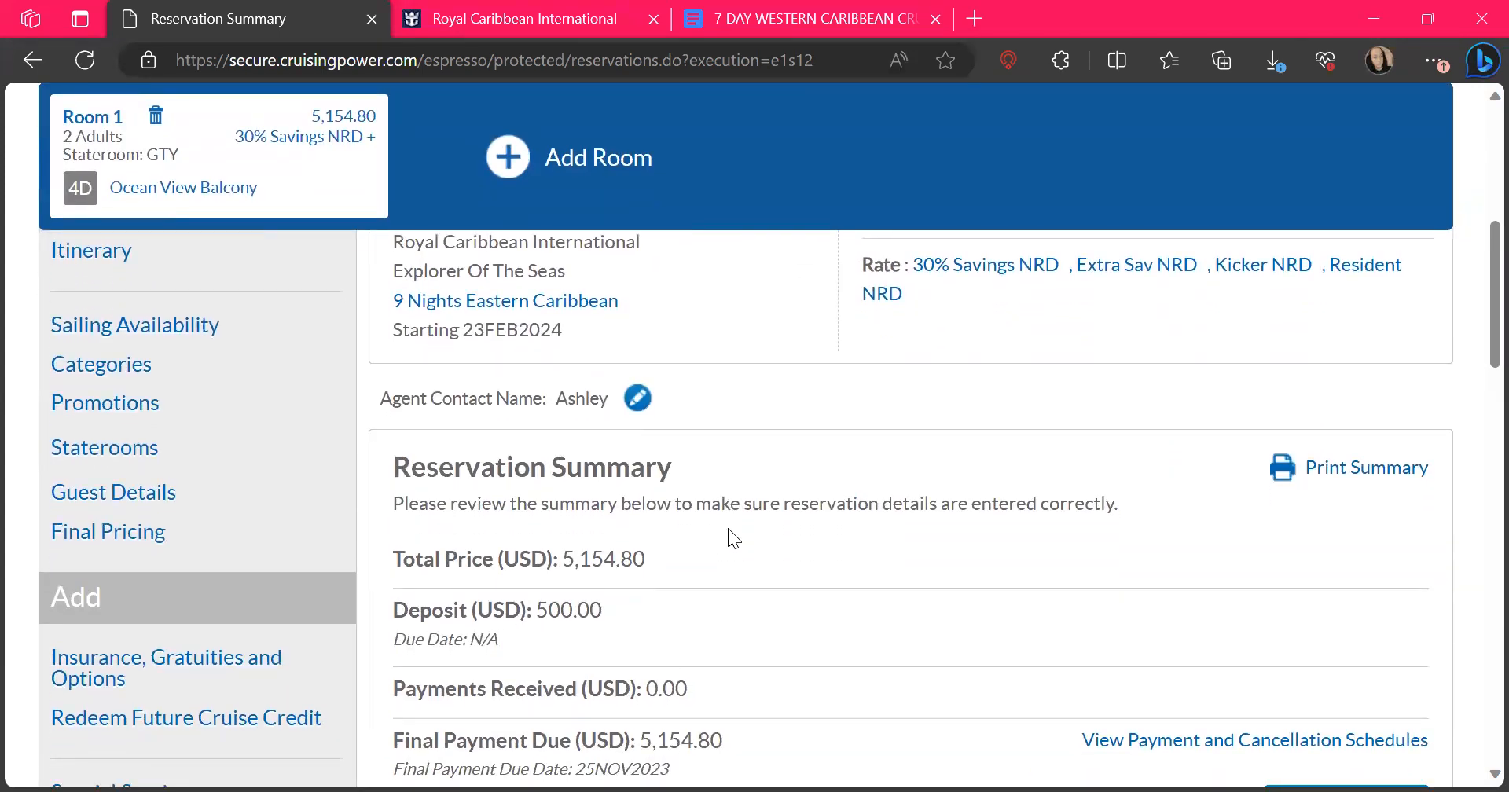
scroll(728, 529, "down", 2)
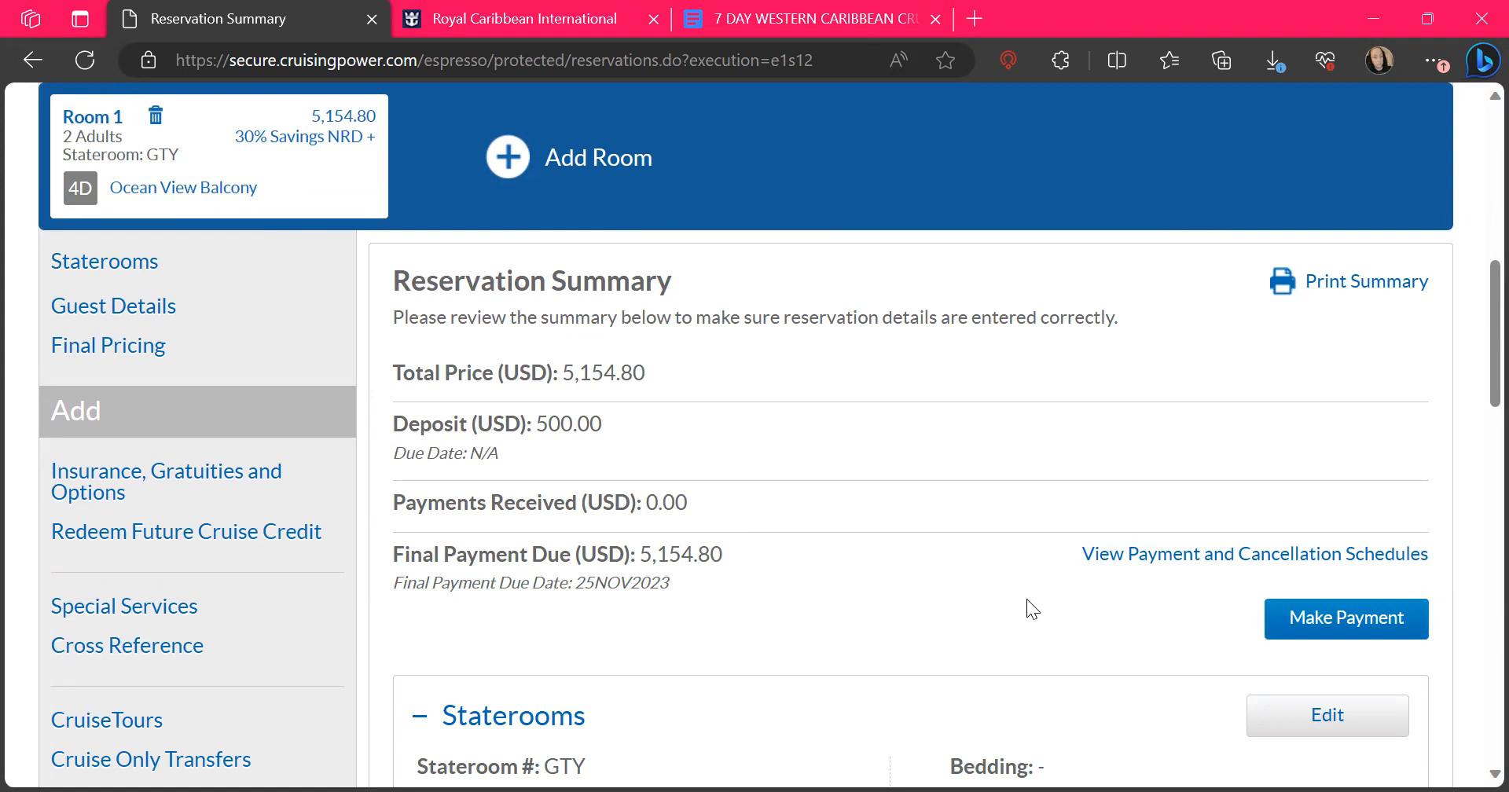
scroll(1027, 609, "down", 1)
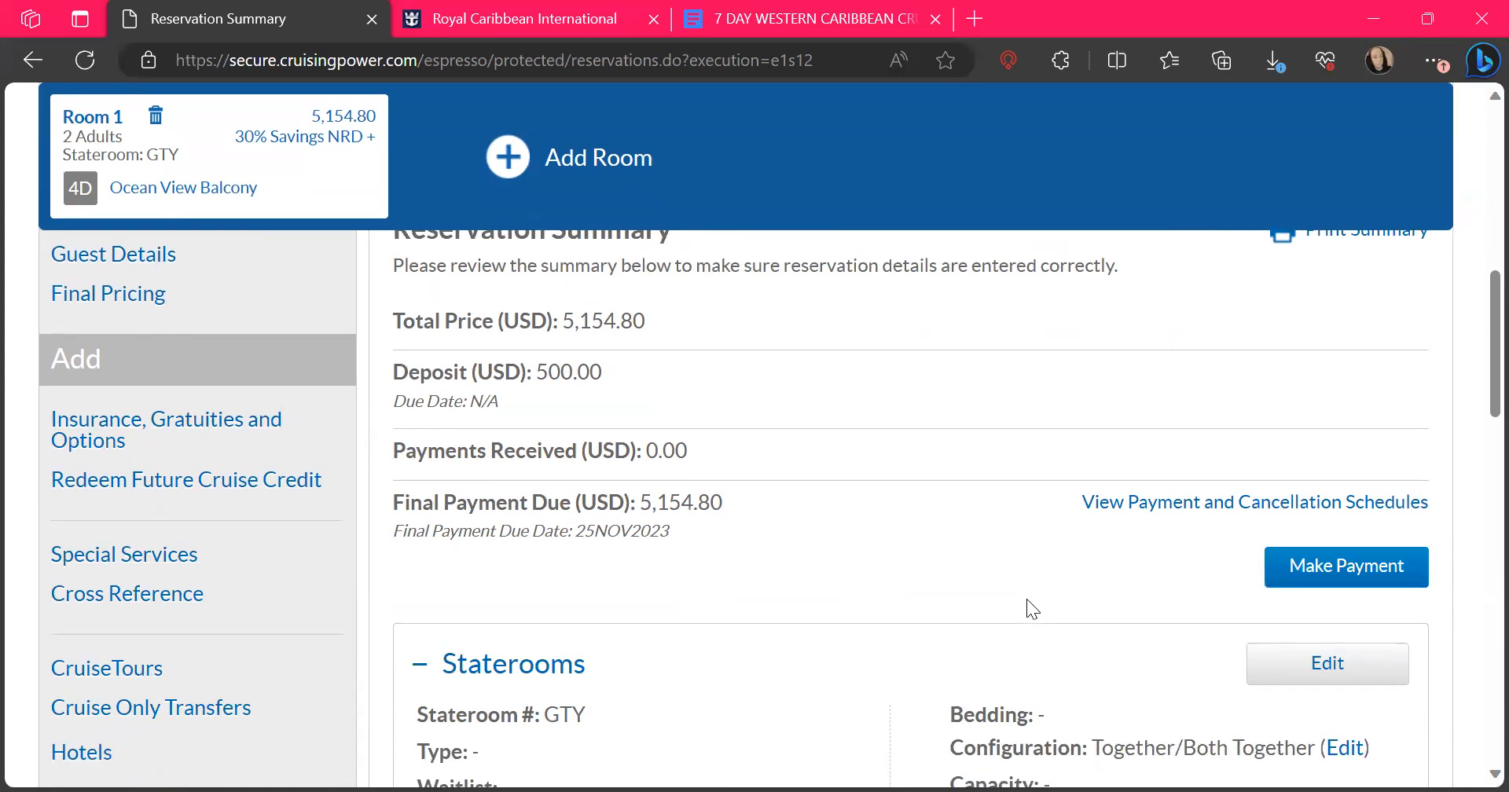
scroll(1027, 600, "down", 6)
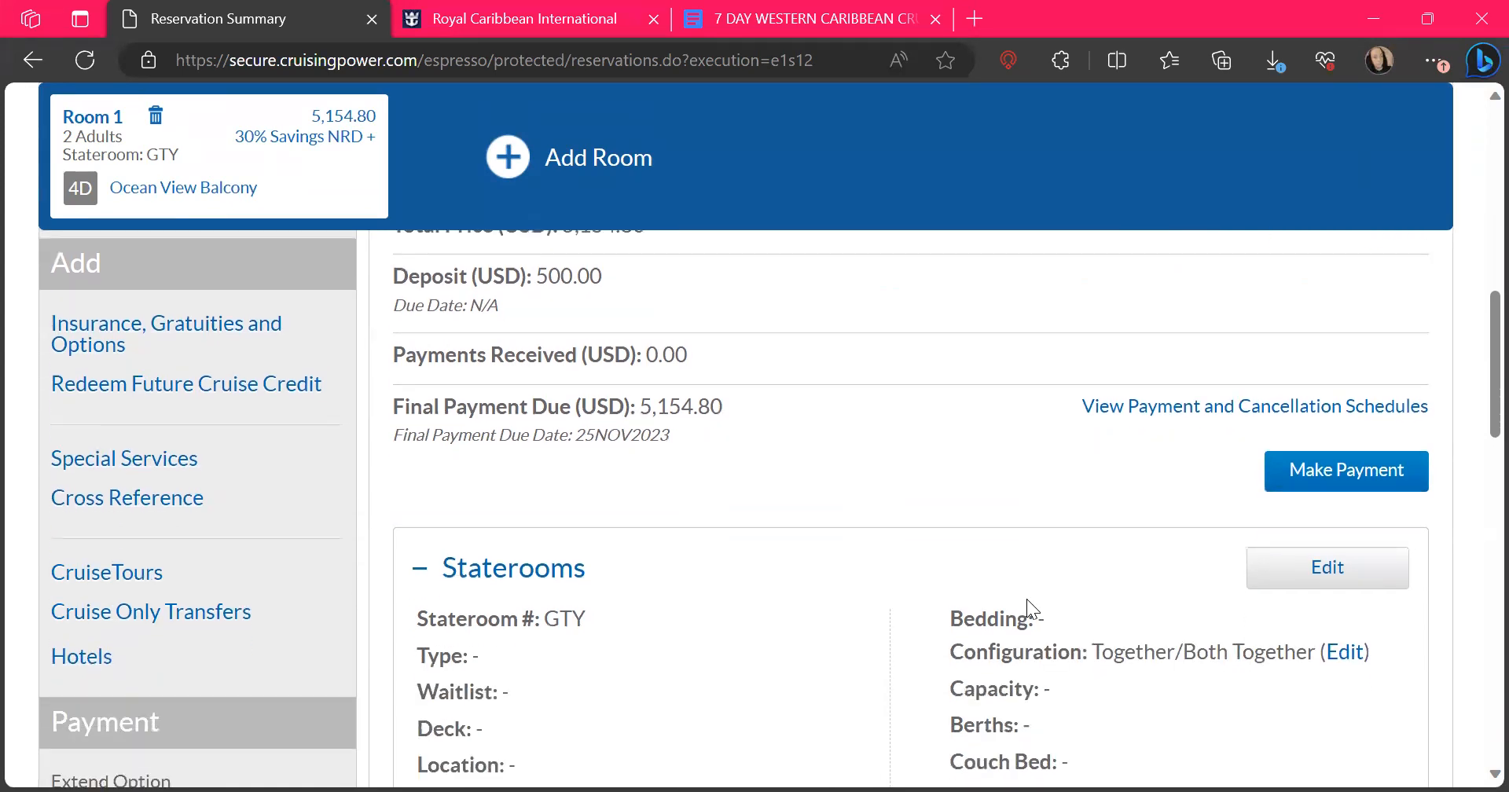
Examine the summary's stateroom details and the reservation's remaining Add, Payment and Manage options
scroll(1028, 599, "up", 8)
scroll(1027, 600, "up", 5)
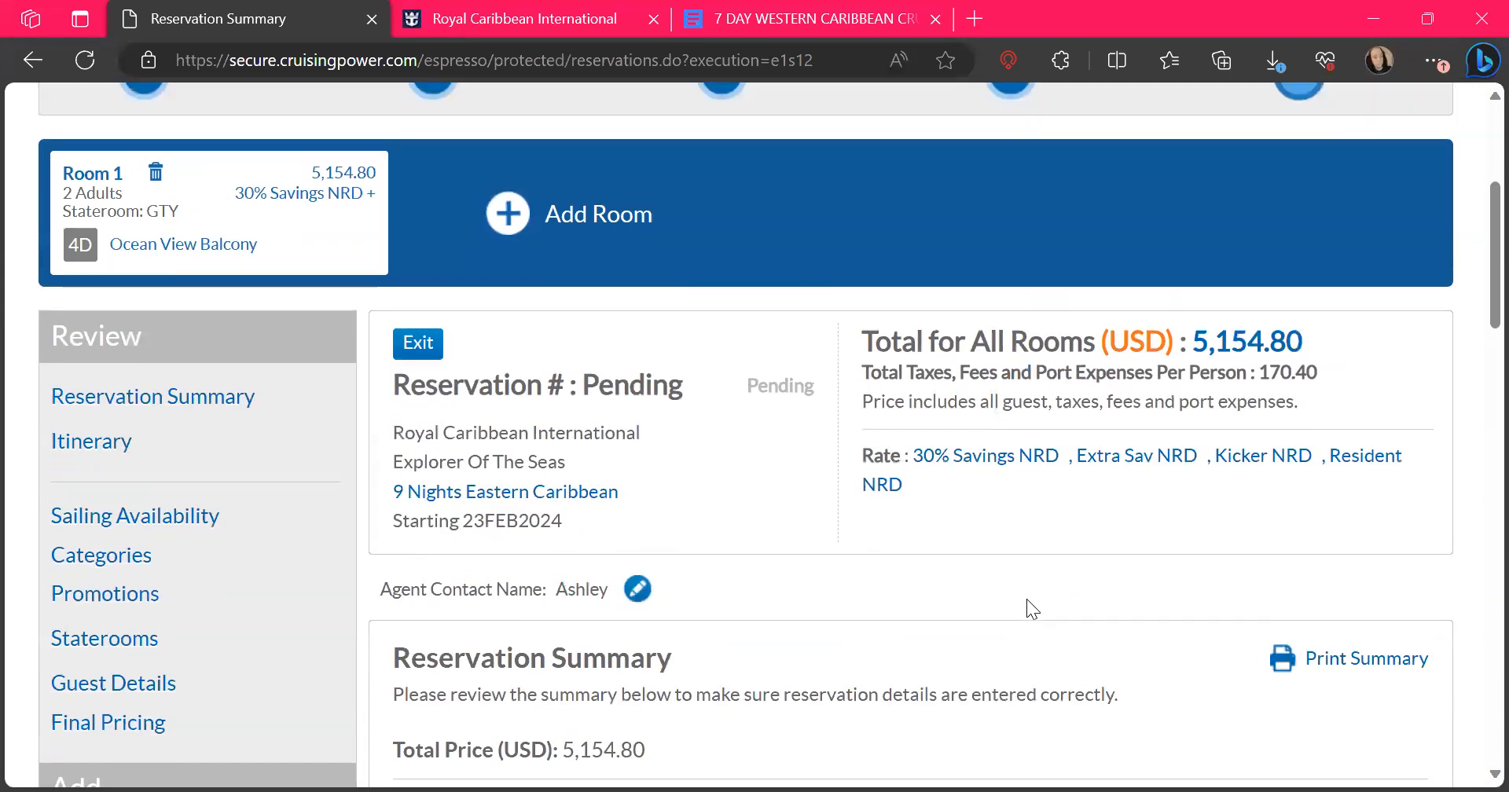
scroll(1026, 599, "down", 3)
scroll(1027, 599, "down", 6)
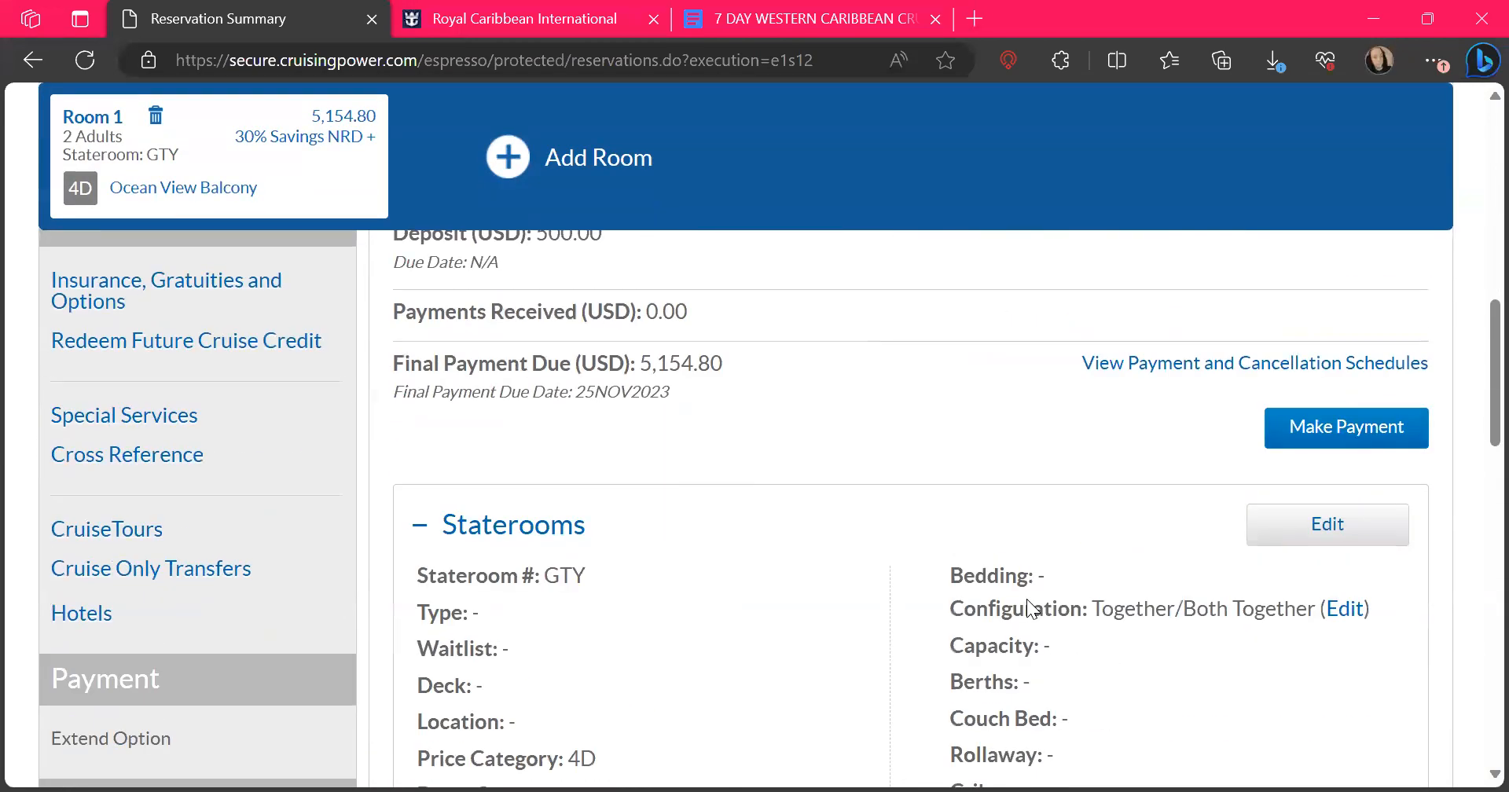
scroll(1027, 599, "down", 1)
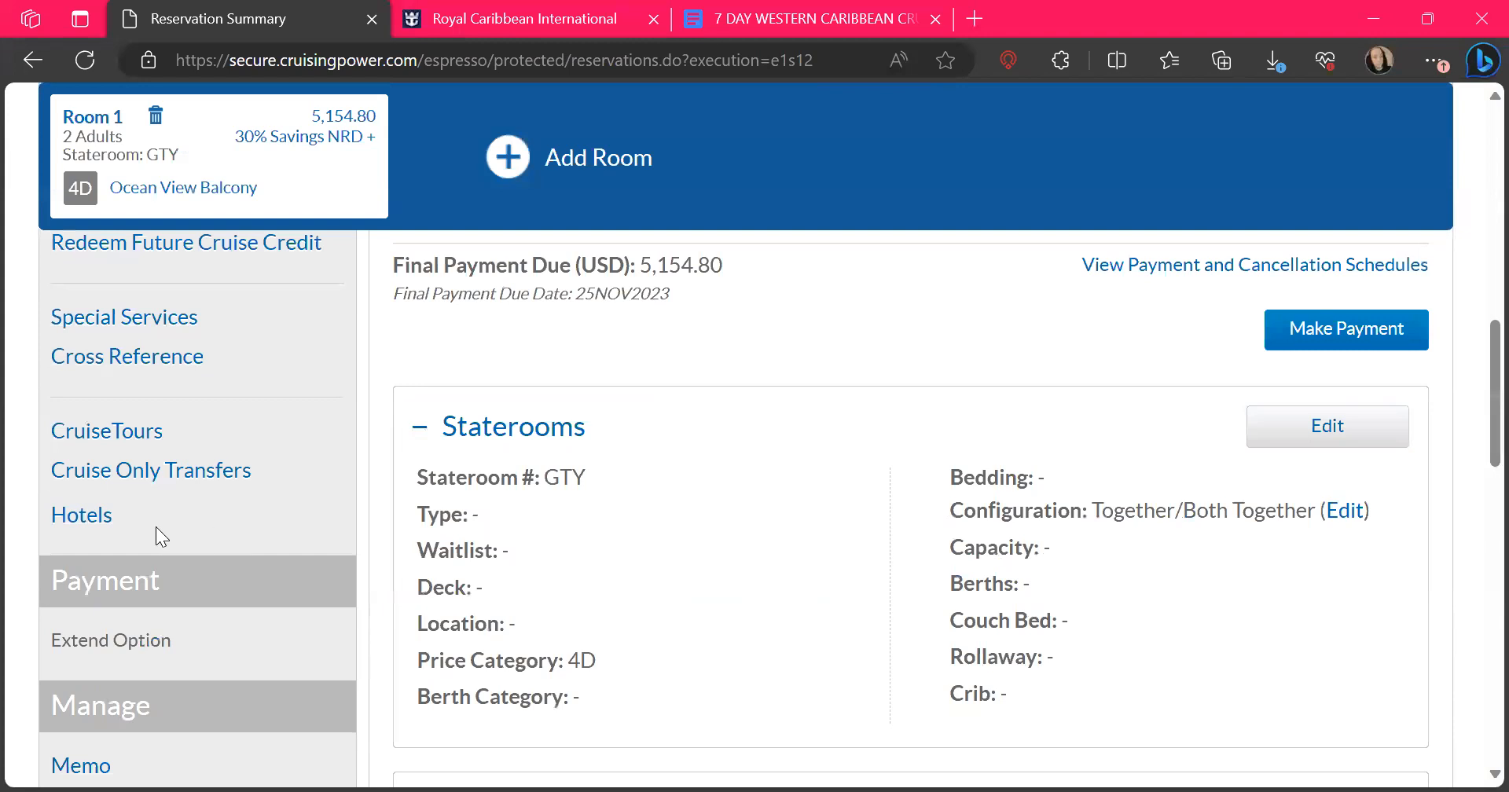
scroll(309, 654, "down", 2)
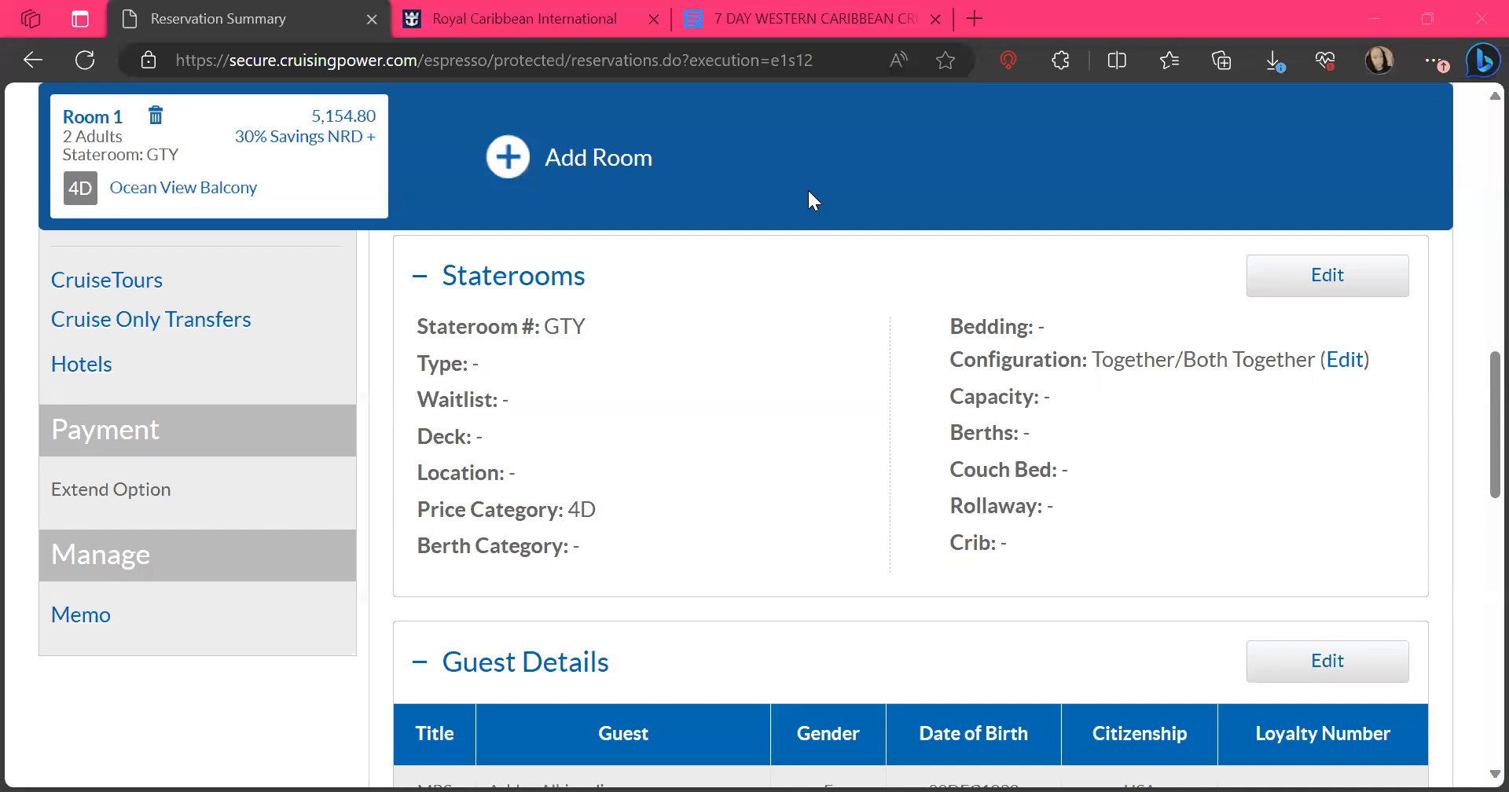
scroll(808, 187, "up", 6)
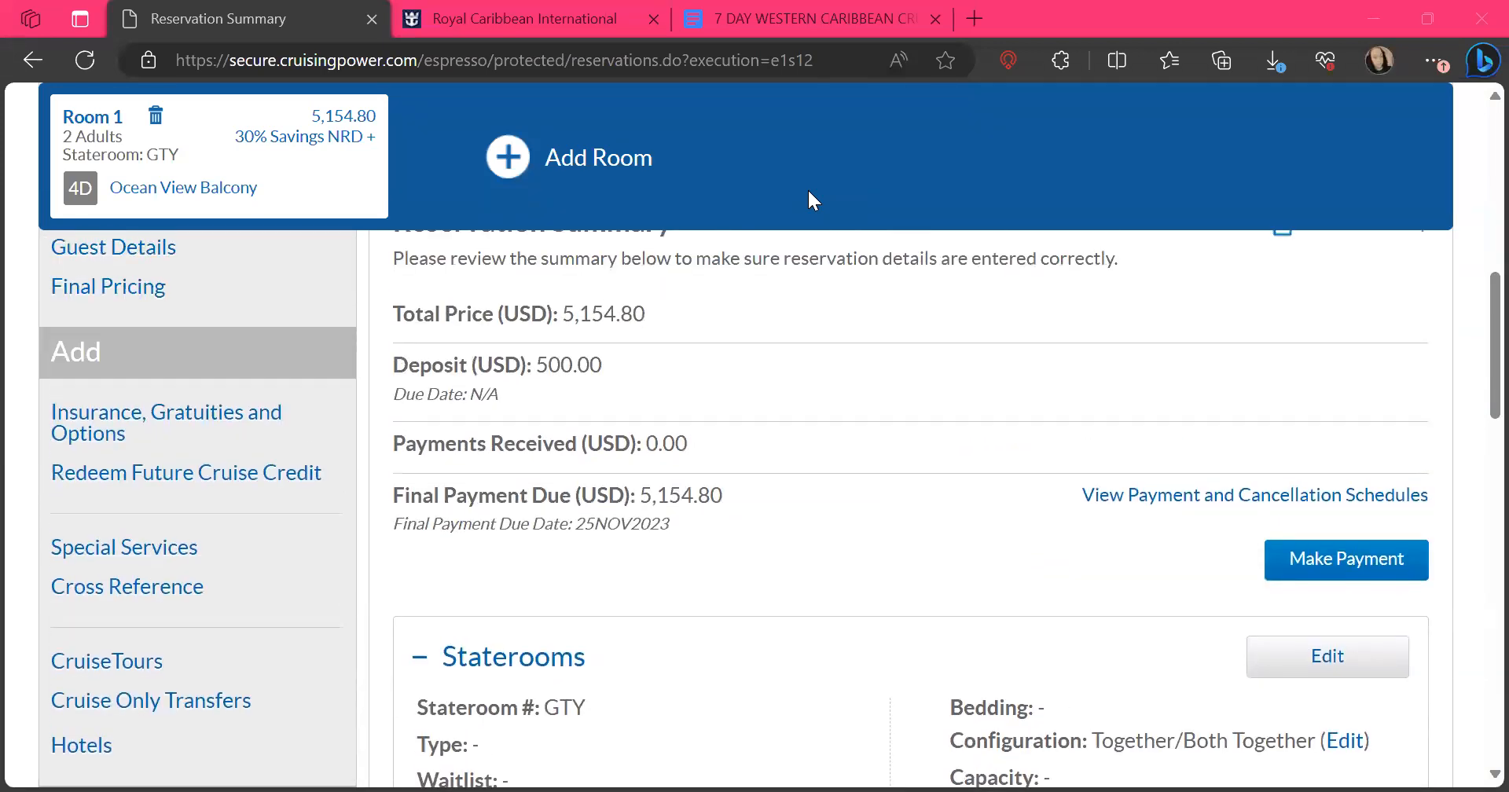
scroll(808, 187, "up", 3)
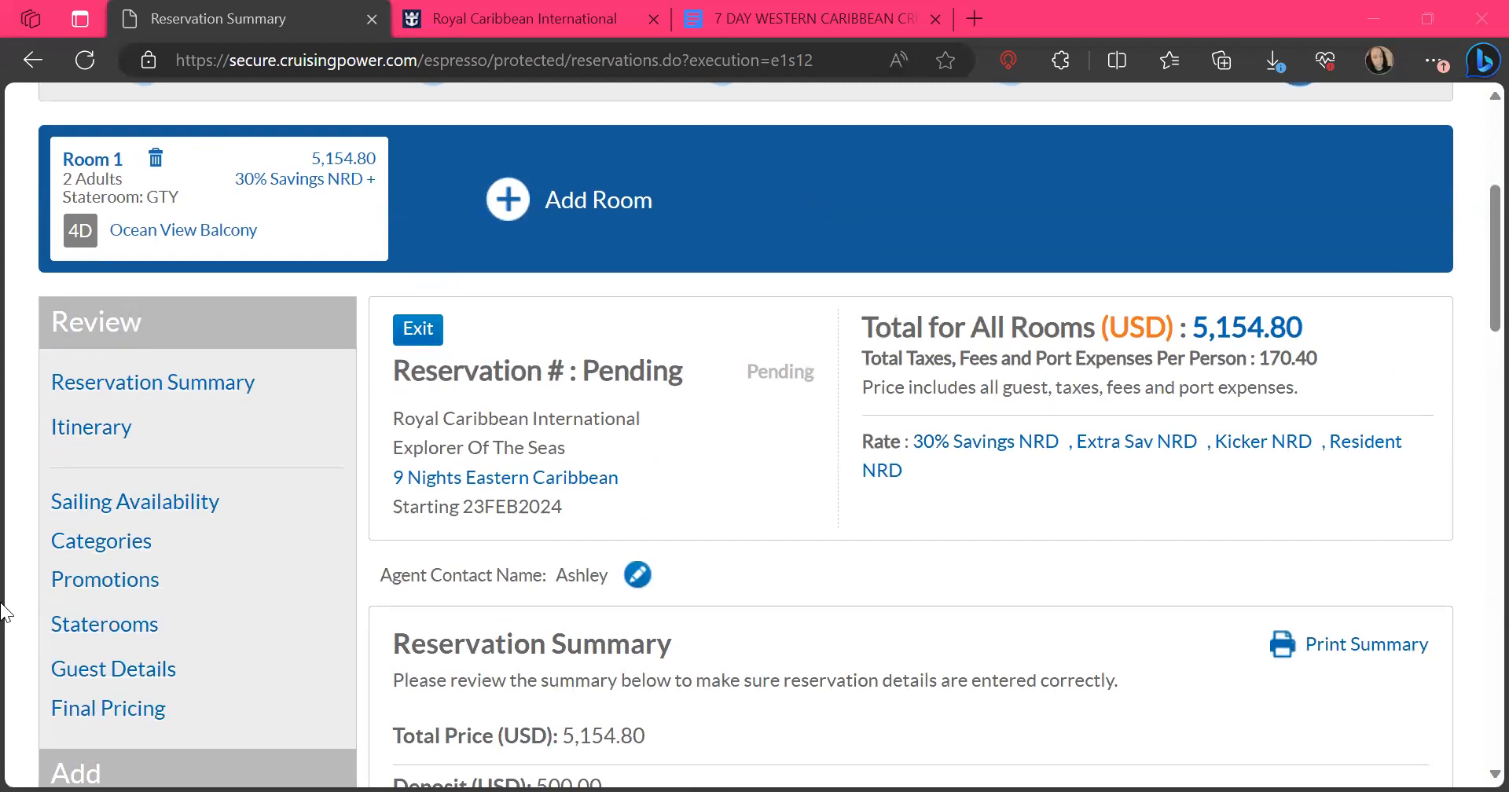
scroll(641, 578, "down", 4)
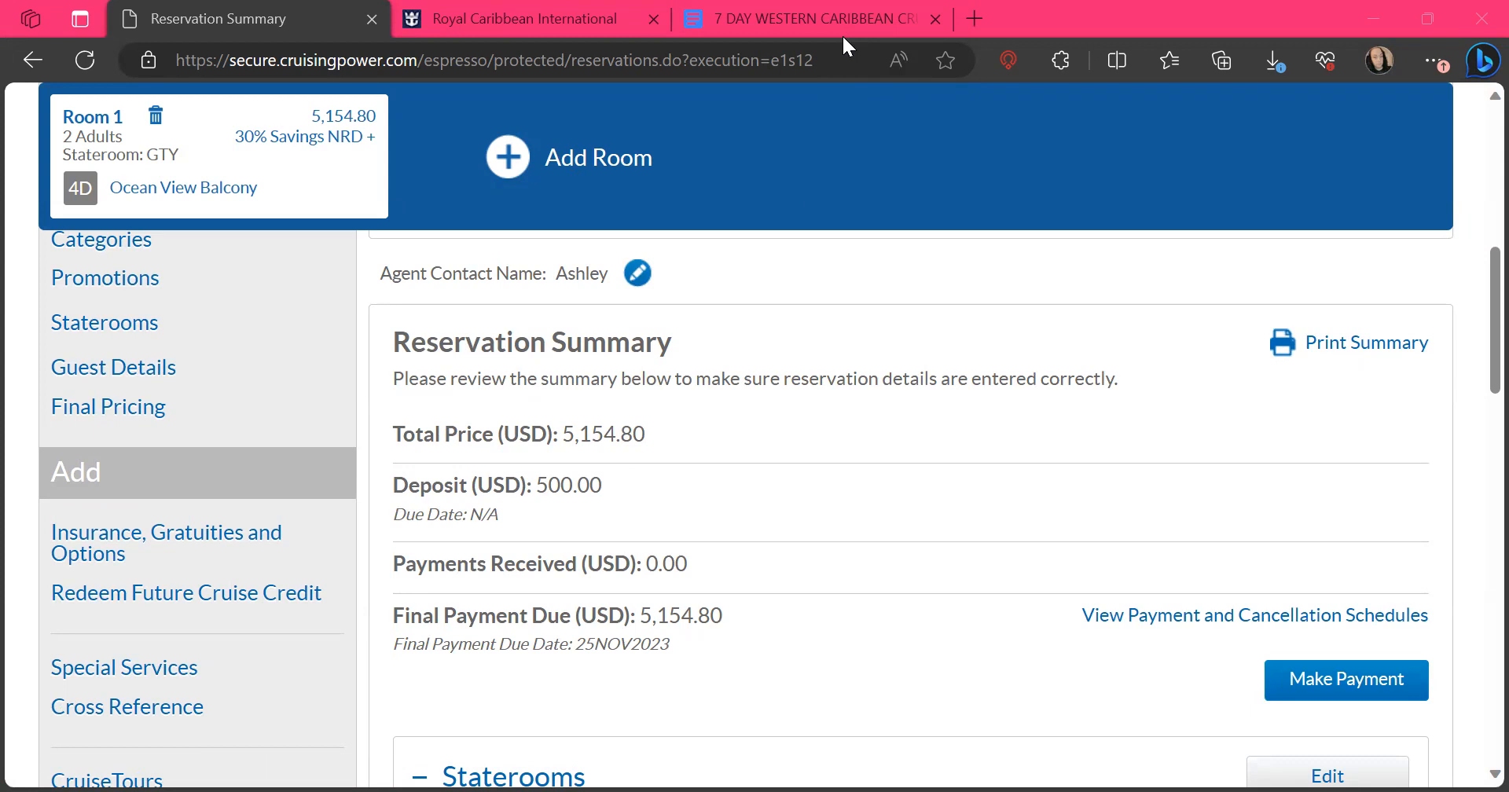
scroll(1145, 338, "up", 5)
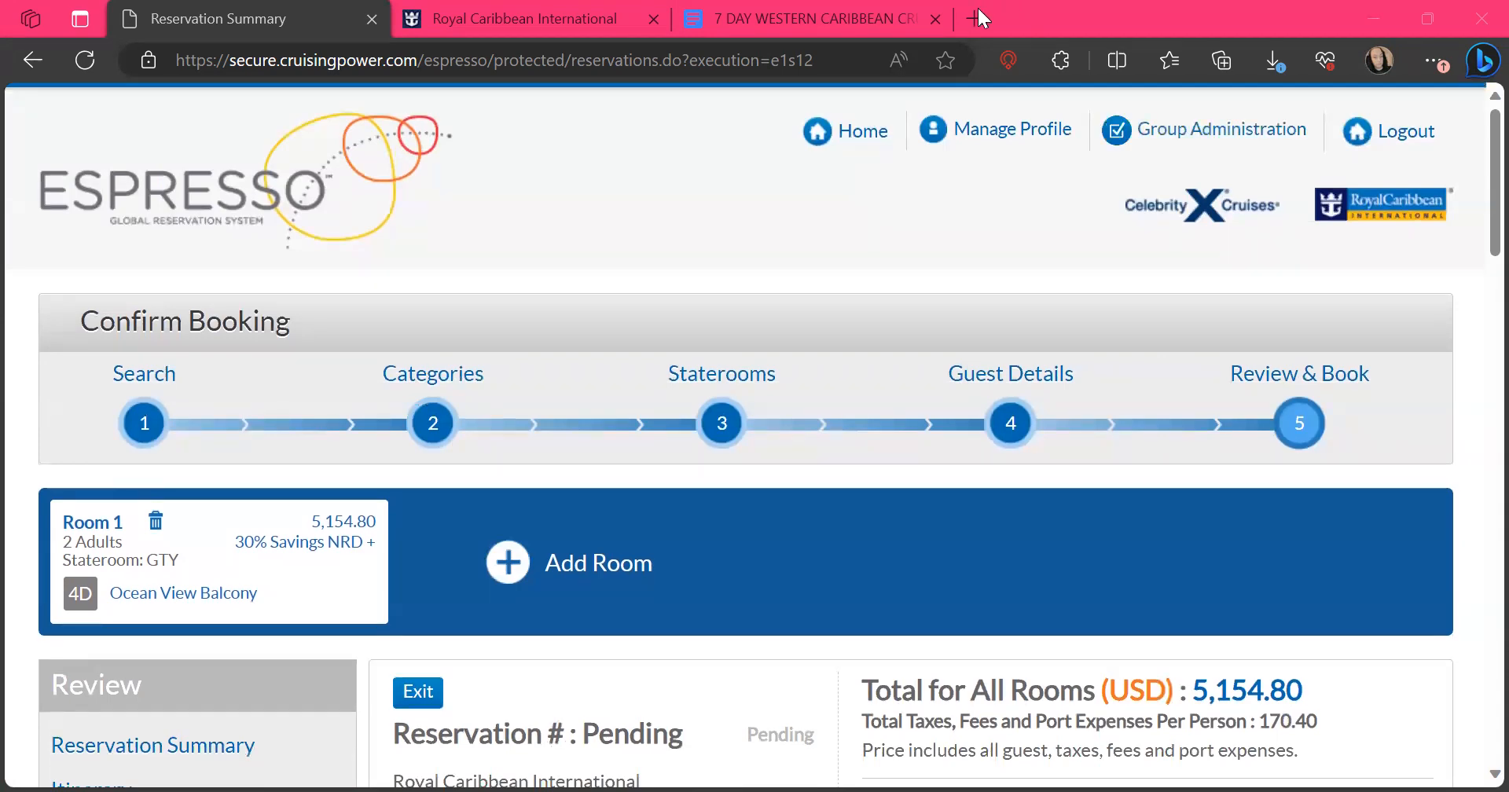
Search the web for "royal caribbean cruise planner" in a new browser tab
left_click(978, 9)
type("ro")
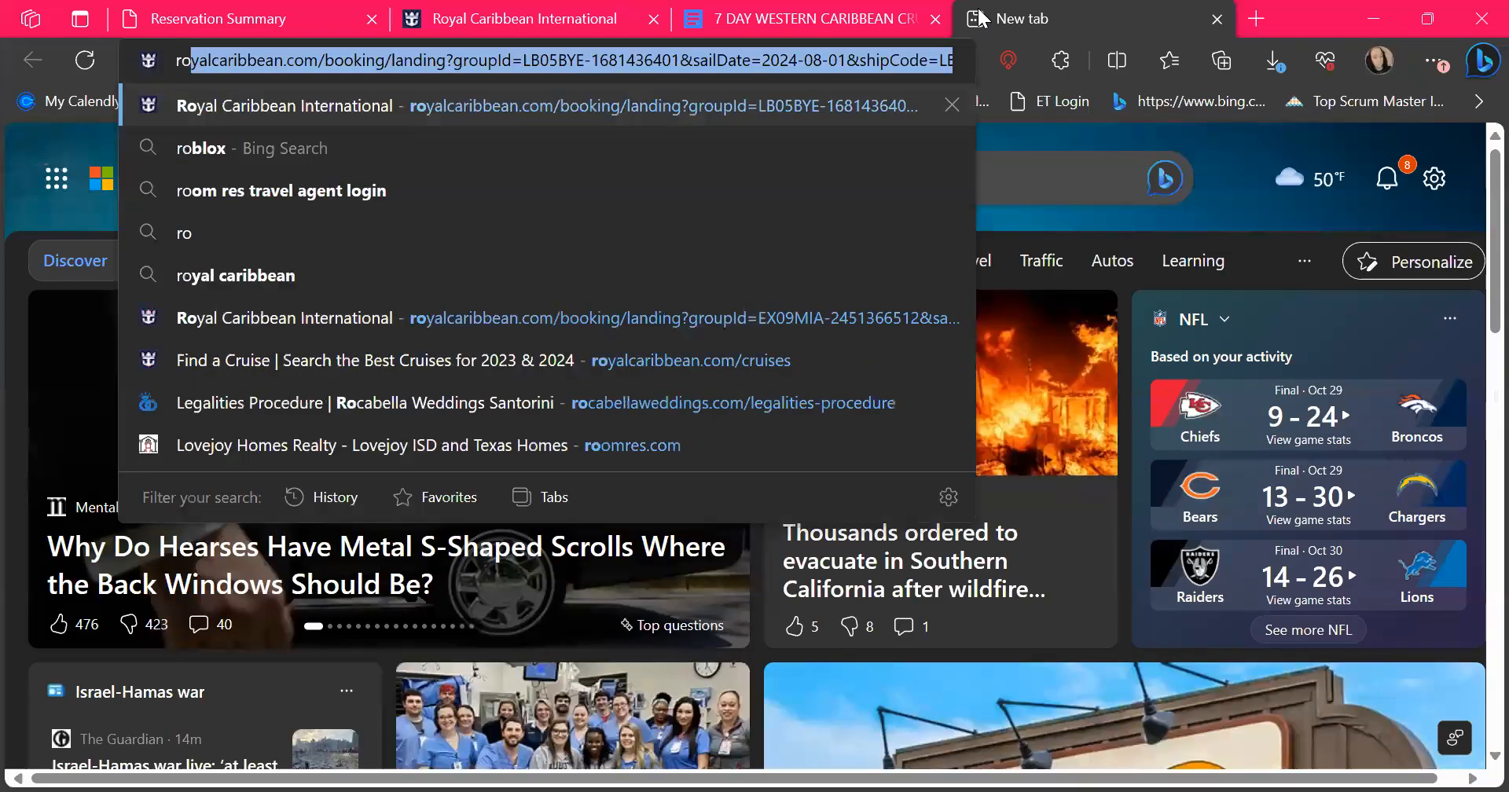
type("yal cari")
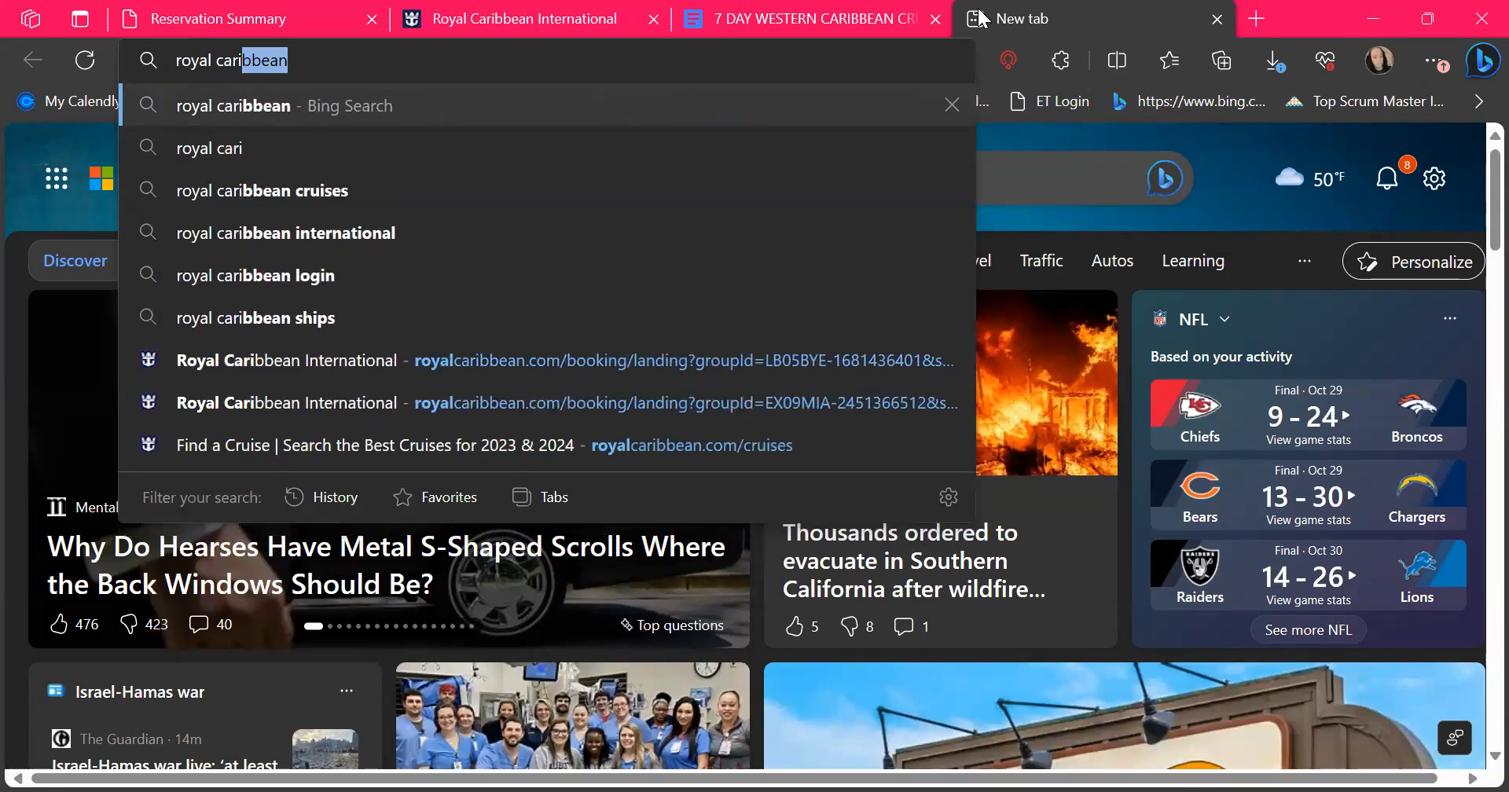
type("bbean cr")
key("BackSpace")
type("c")
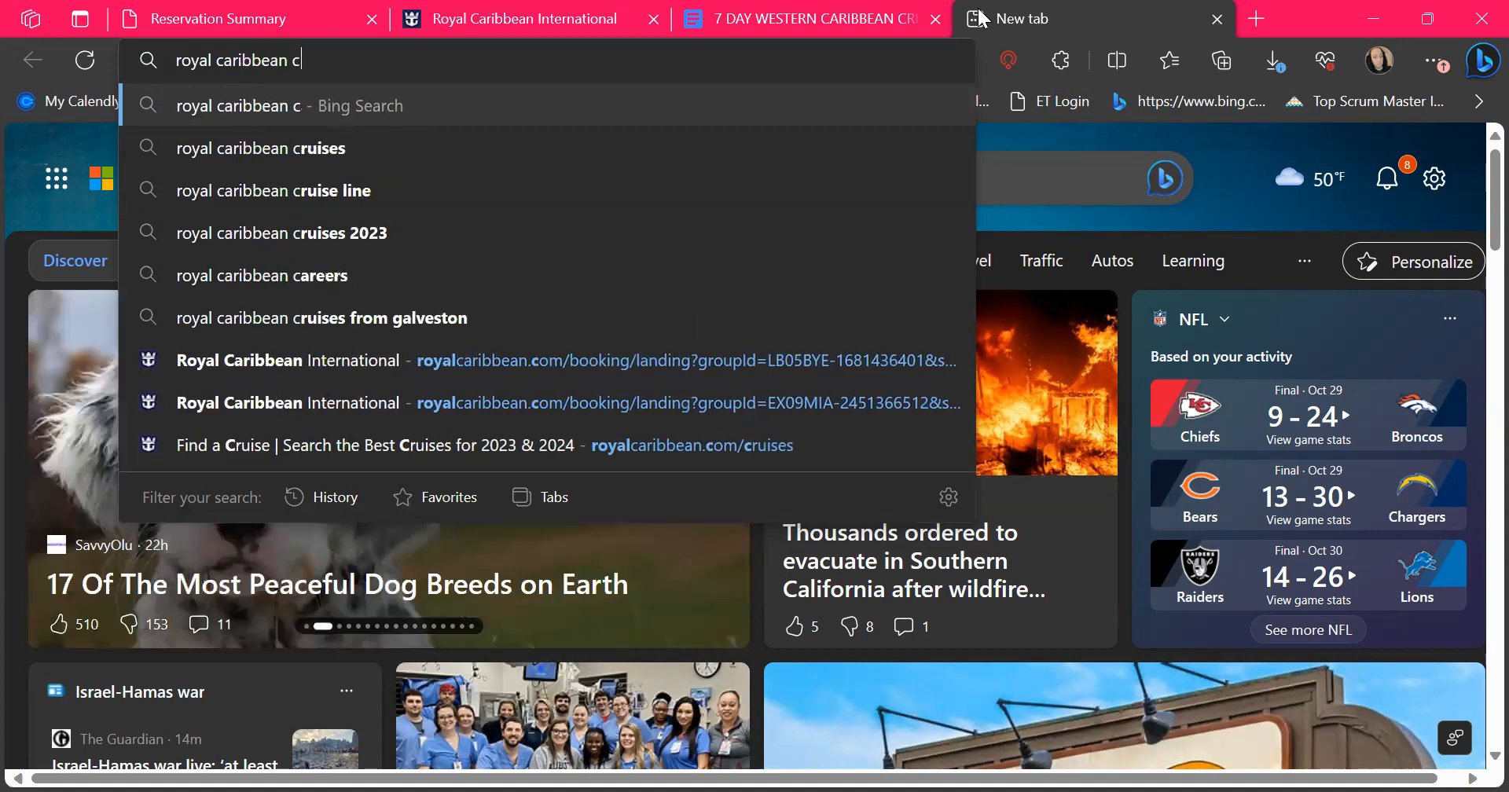
type("ruise planner")
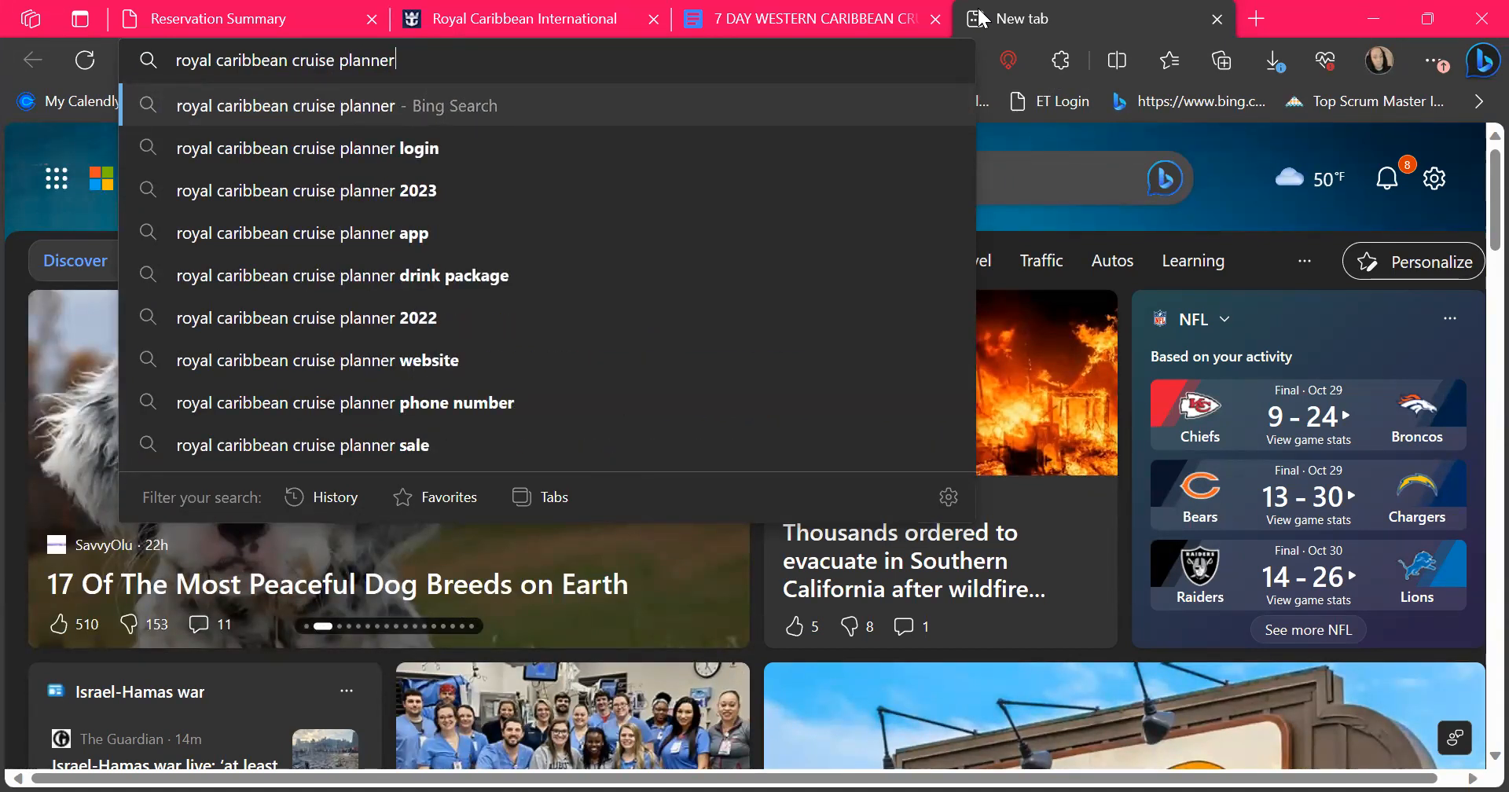
key("Return")
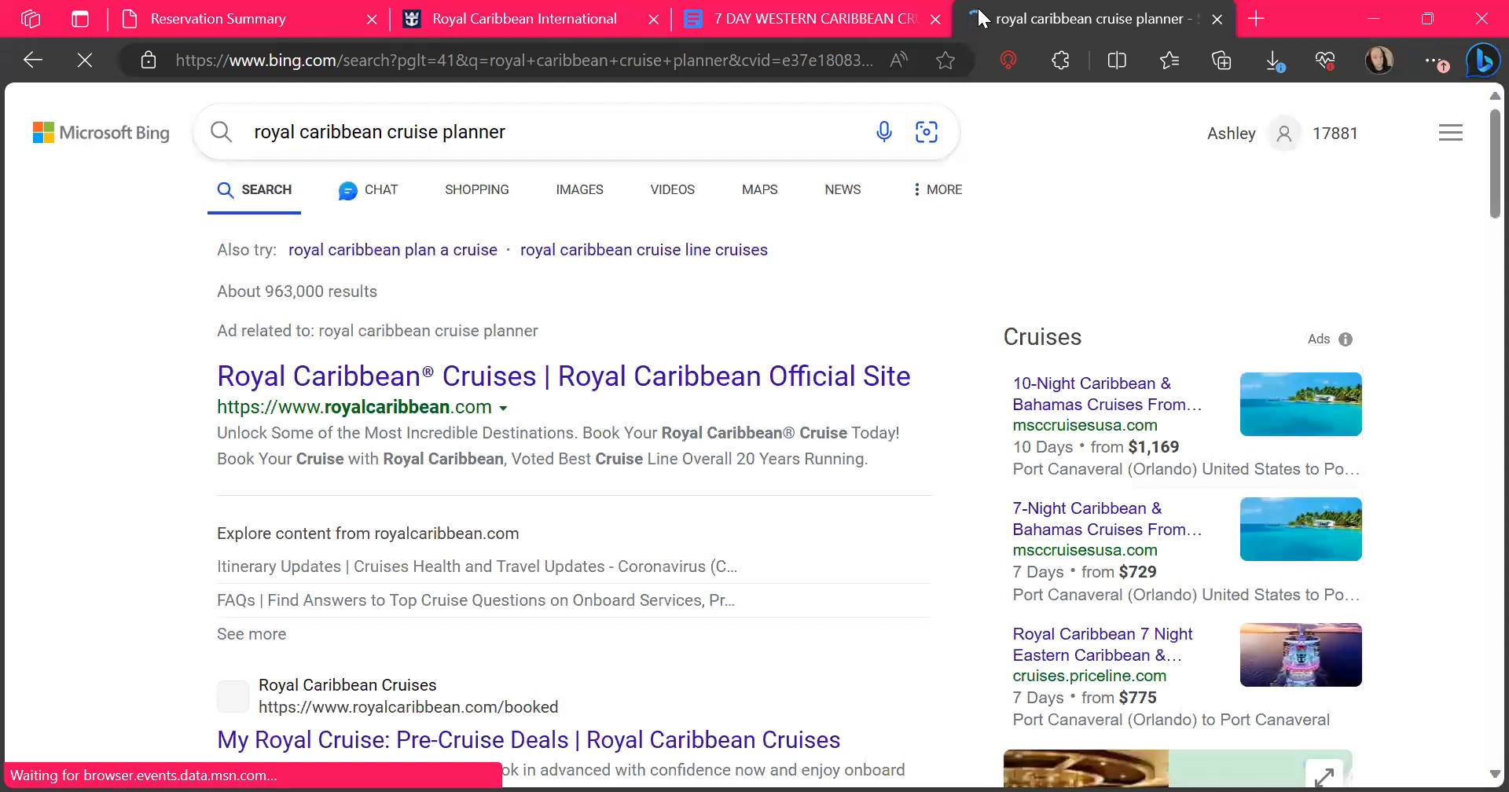
Open the My Royal Cruise pre-cruise deals result, look through its excursion, beverage, dining and internet packages, and return to the search results
scroll(295, 380, "down", 3)
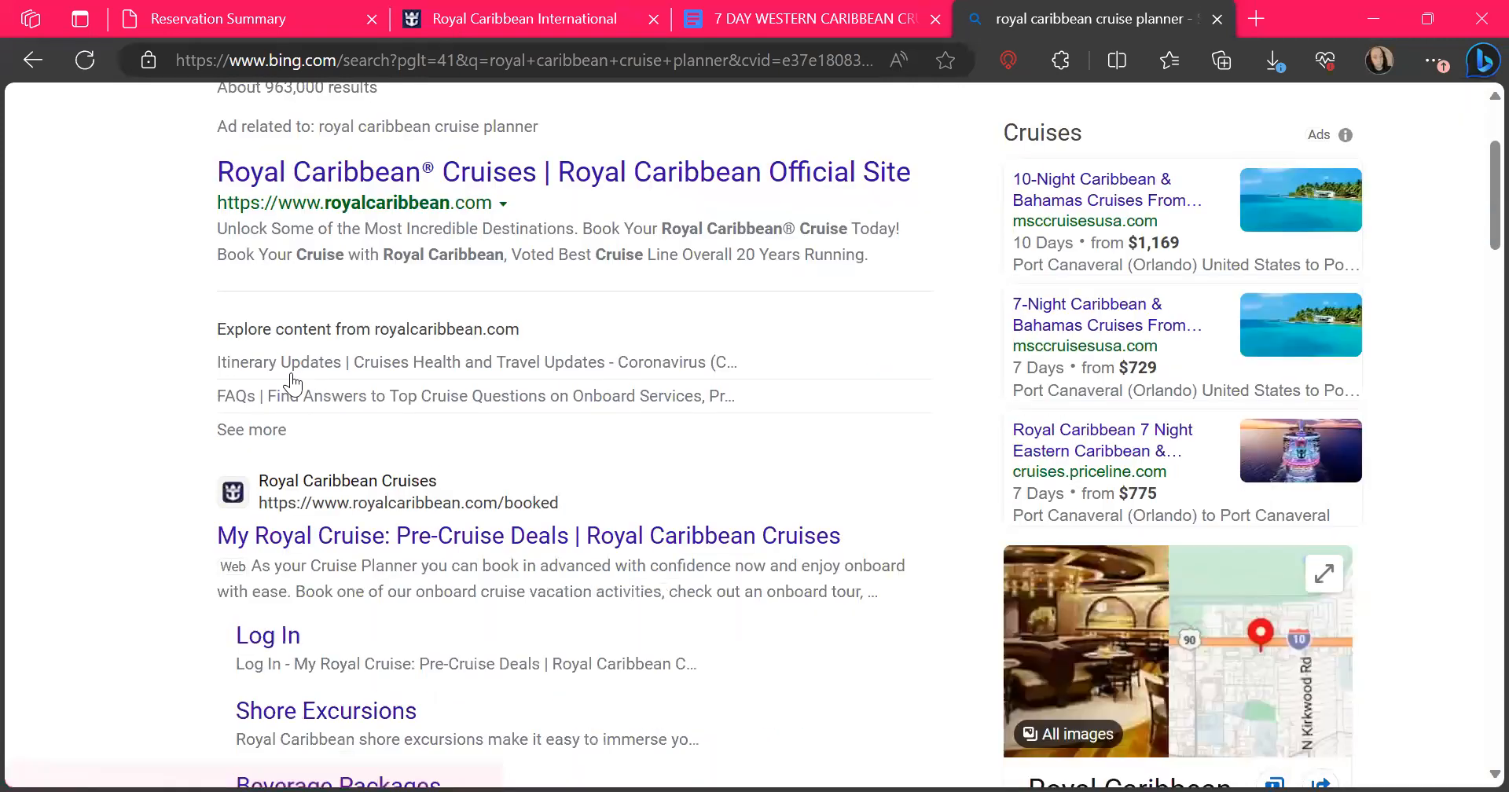
left_click(286, 539)
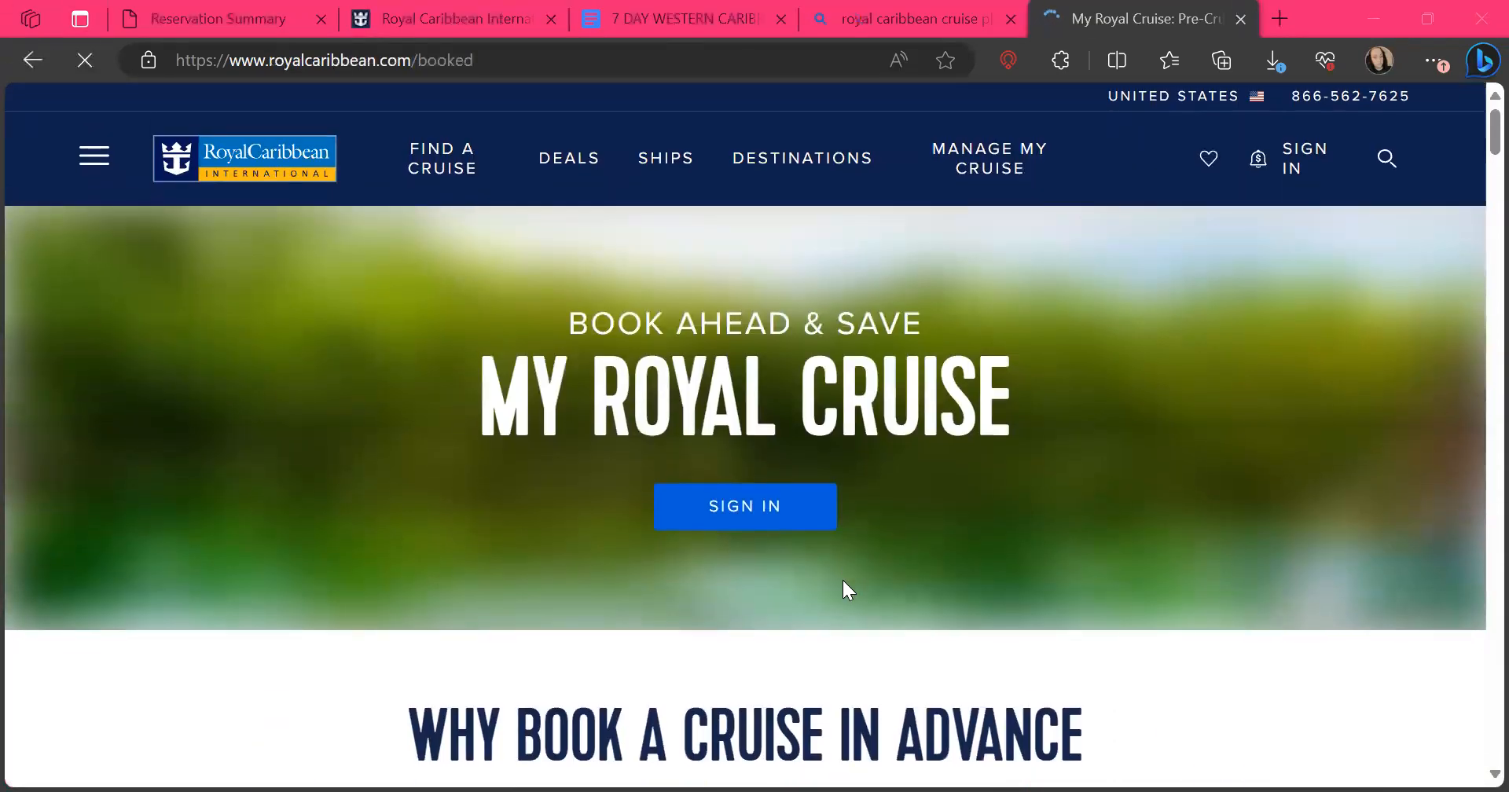
scroll(842, 578, "down", 15)
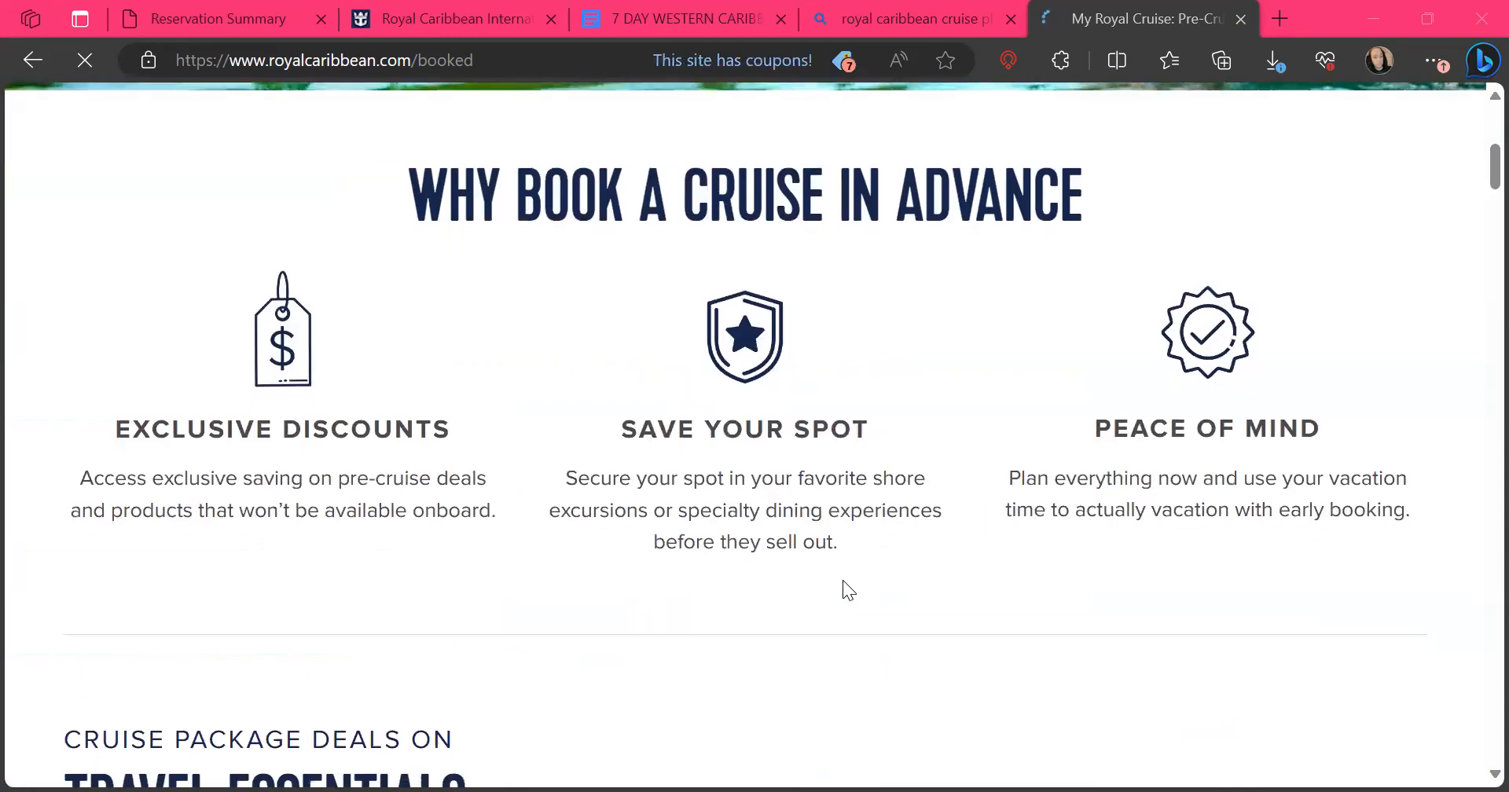
scroll(842, 581, "down", 10)
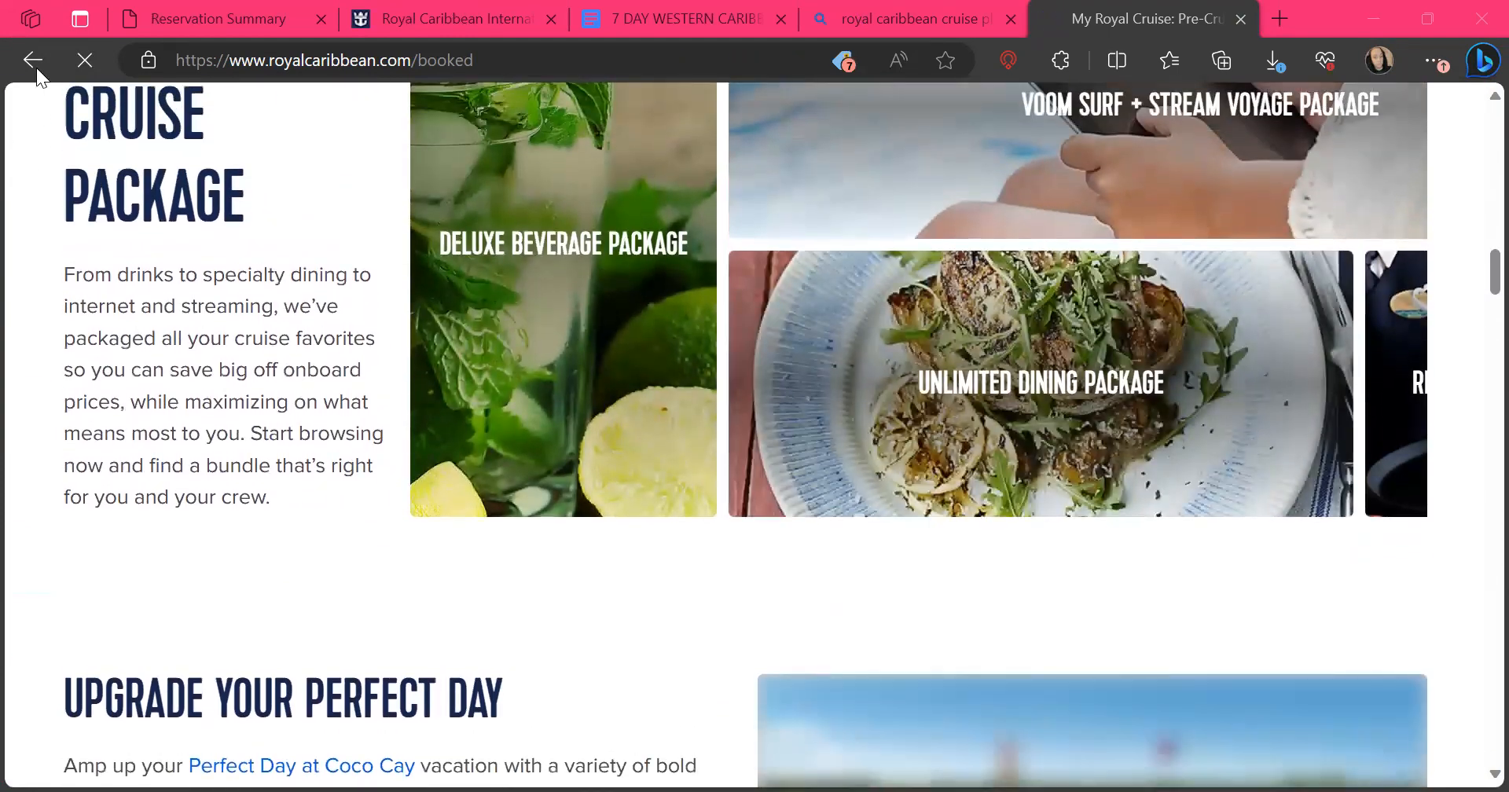
left_click(36, 55)
Look through the search results for a Royal Caribbean Cruise Planner page
scroll(620, 649, "down", 2)
scroll(619, 649, "down", 5)
scroll(619, 649, "down", 10)
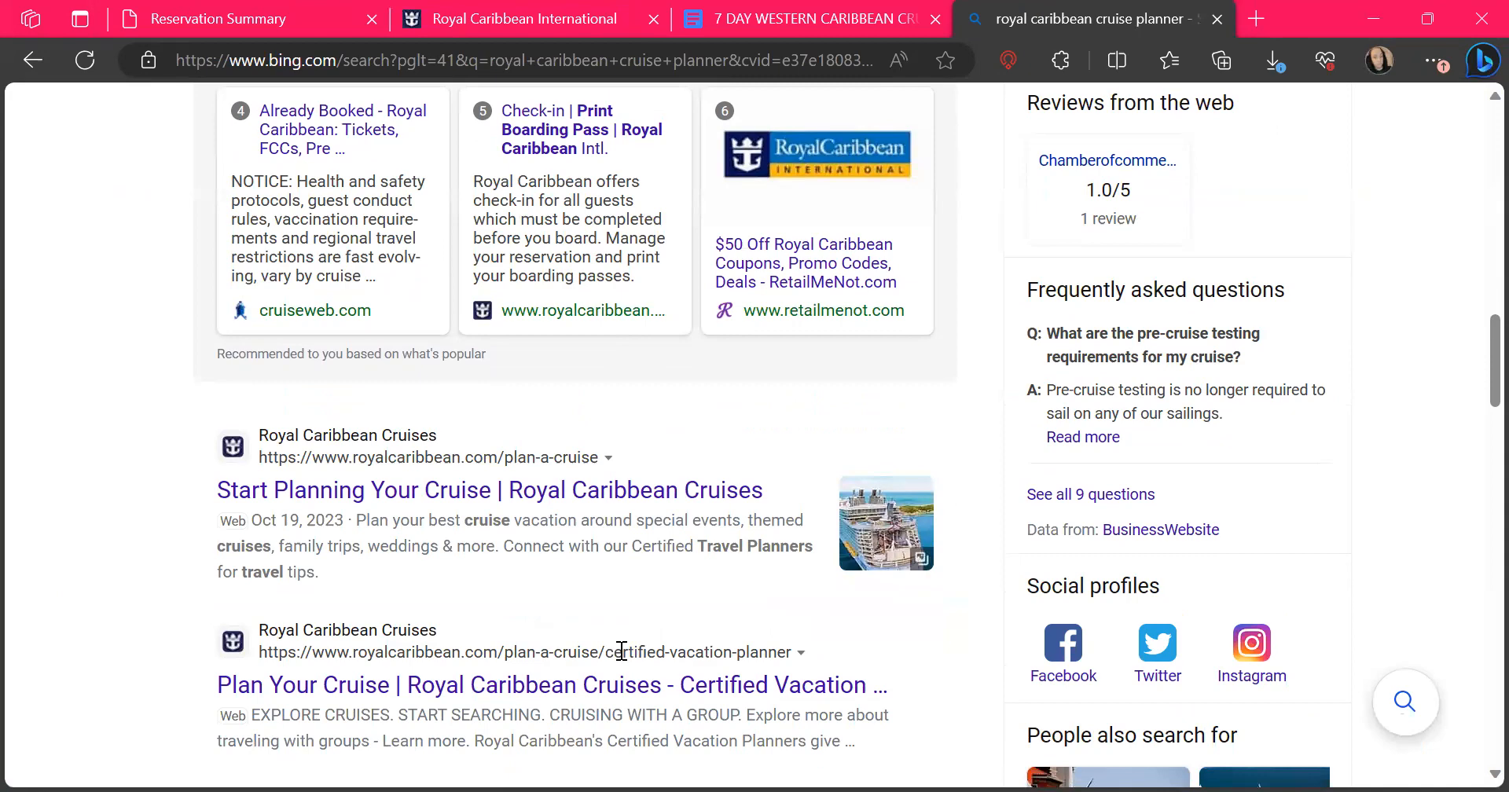
scroll(621, 651, "down", 3)
scroll(619, 649, "down", 3)
scroll(619, 649, "up", 10)
scroll(619, 649, "down", 10)
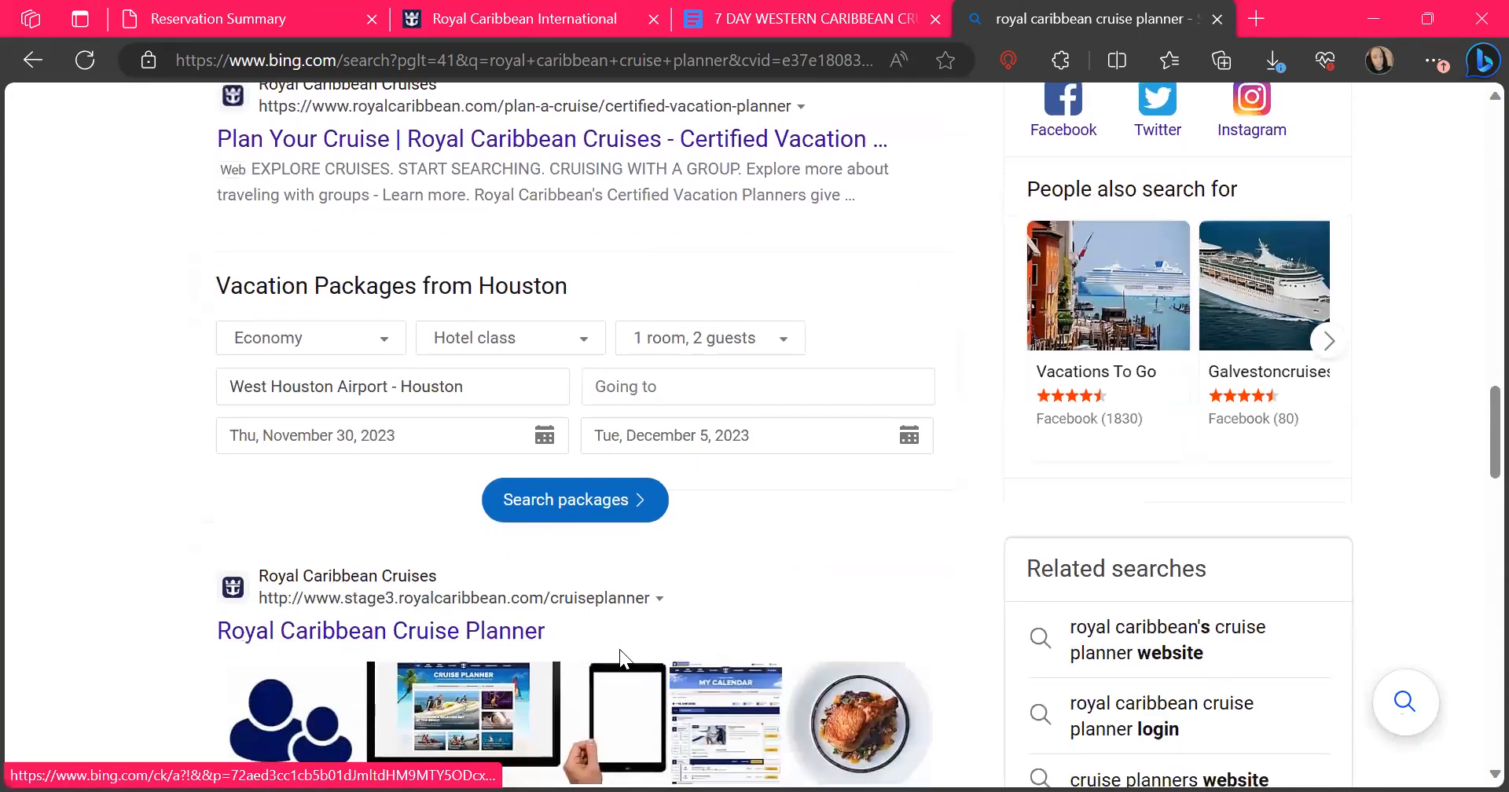
scroll(620, 650, "down", 1)
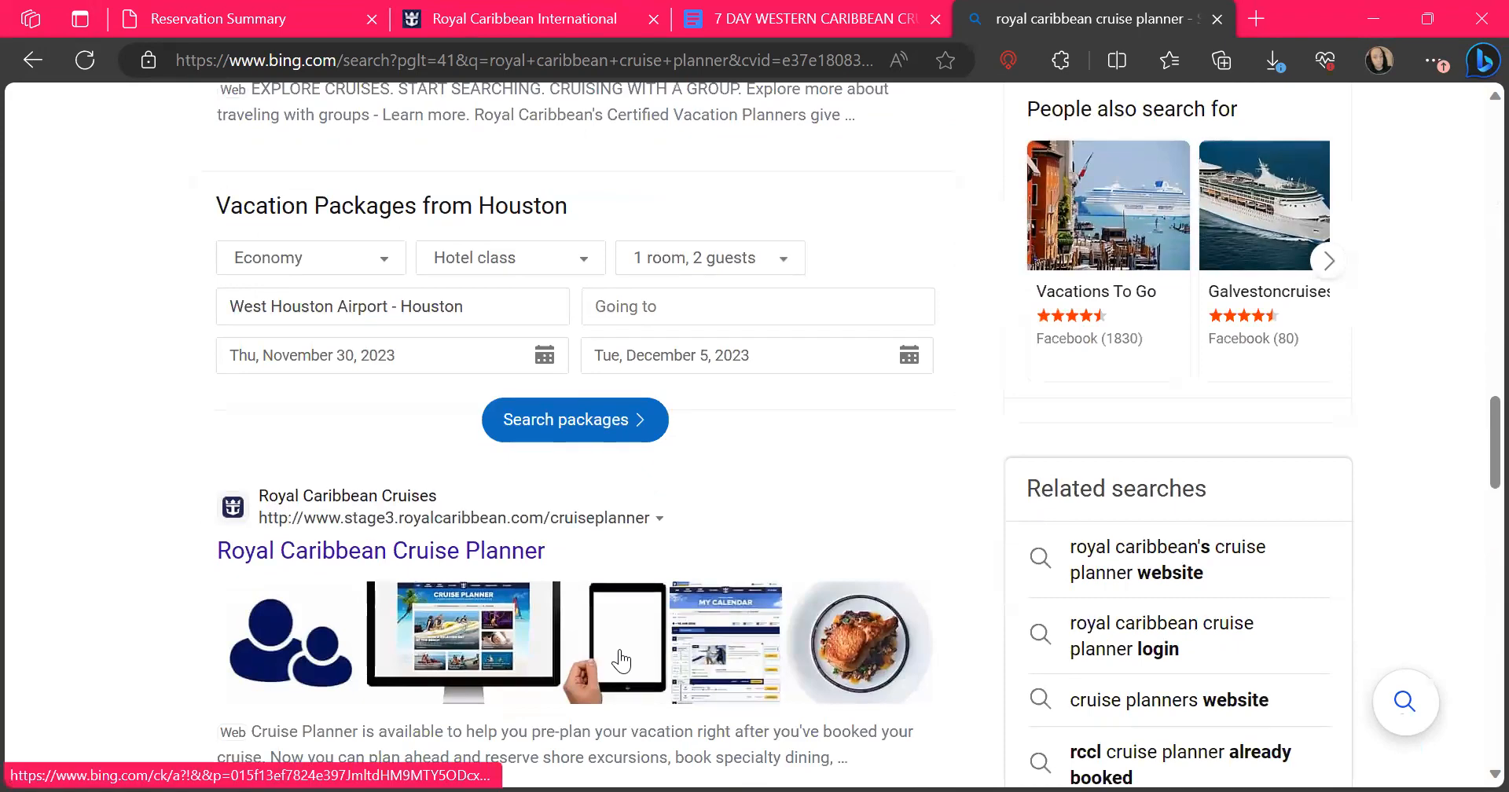
Search the web for "royal caribbean cruise planner app" and look through the first results
scroll(665, 428, "up", 15)
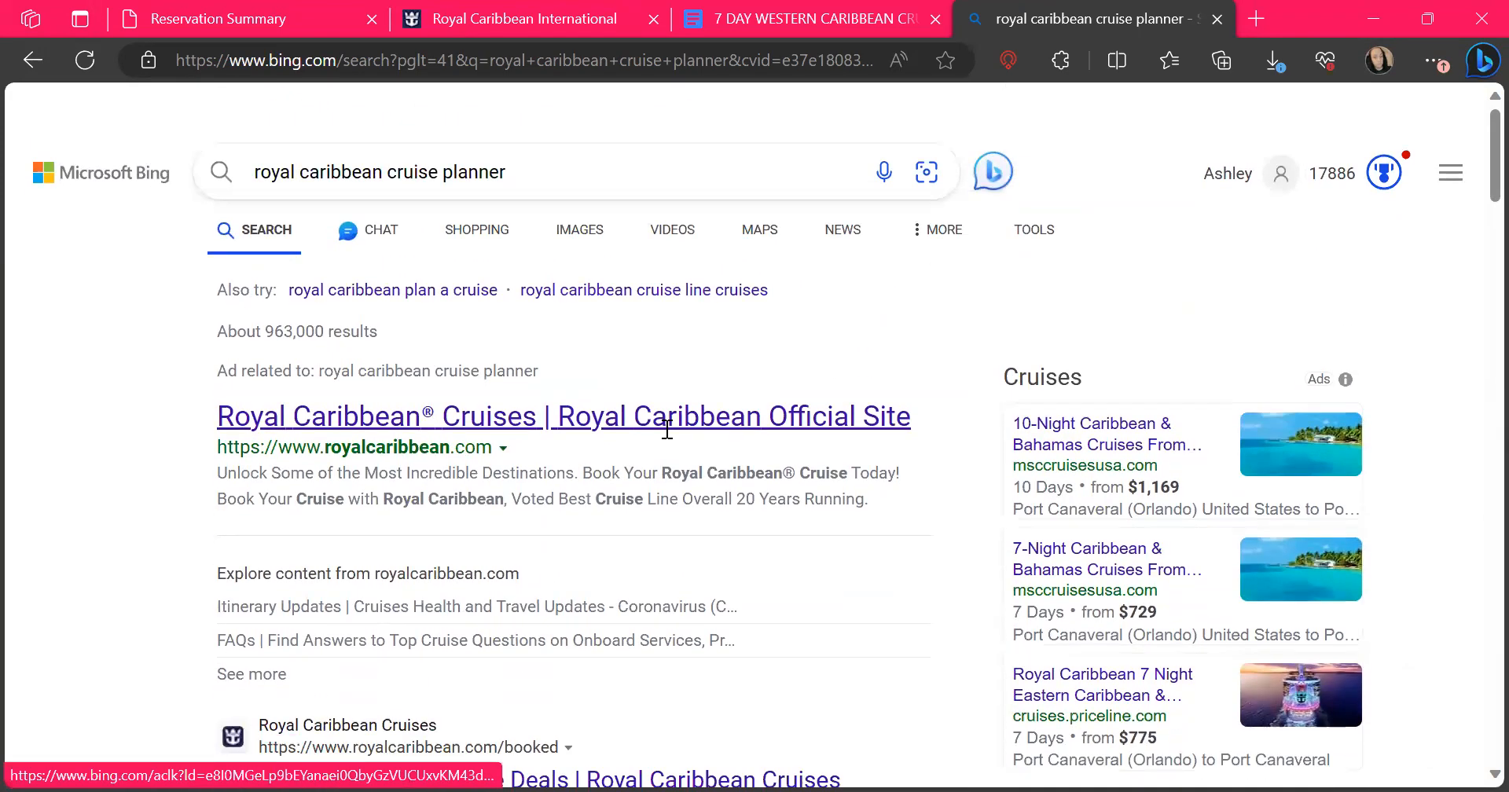
type("app")
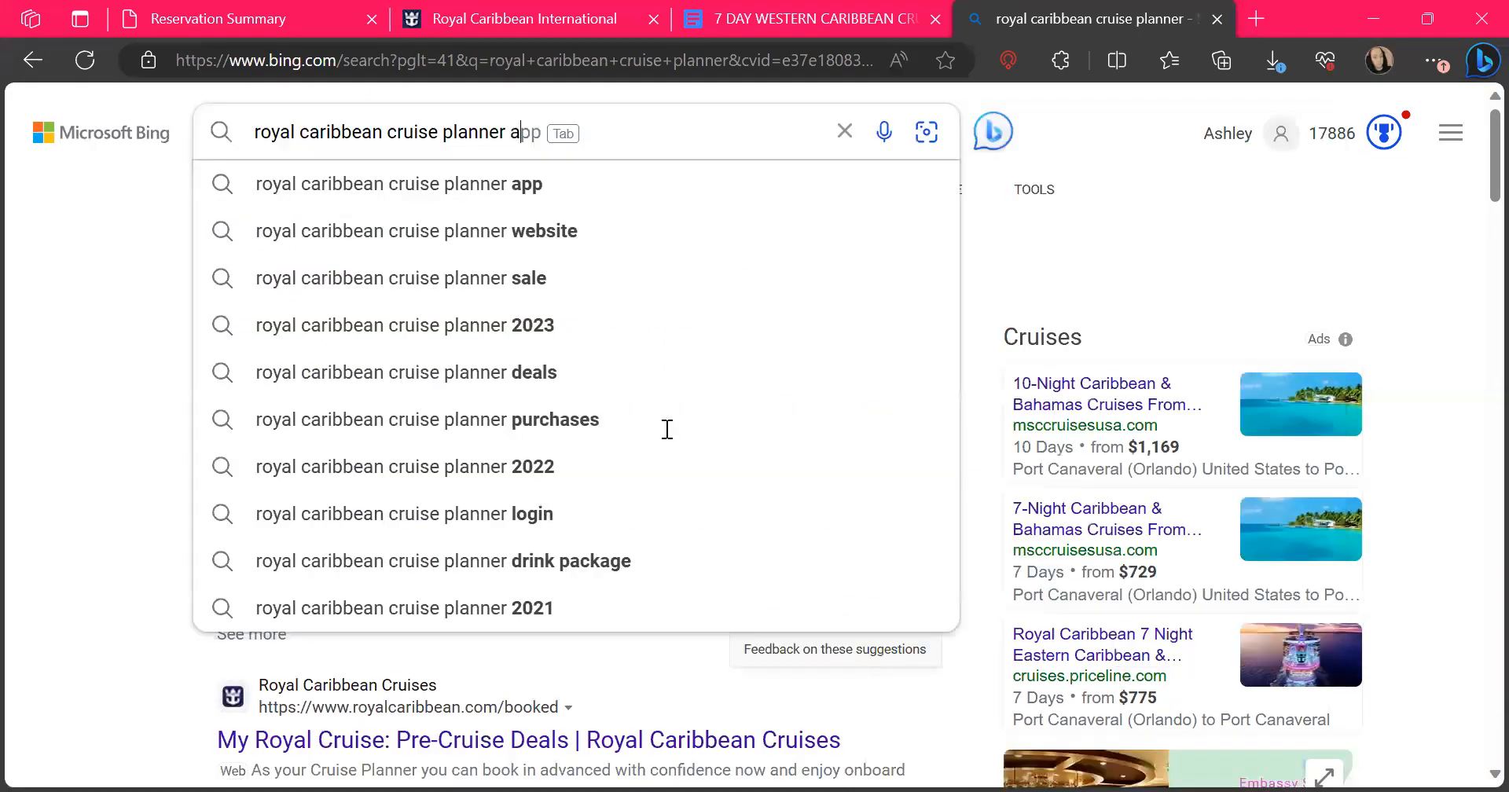
key("Return")
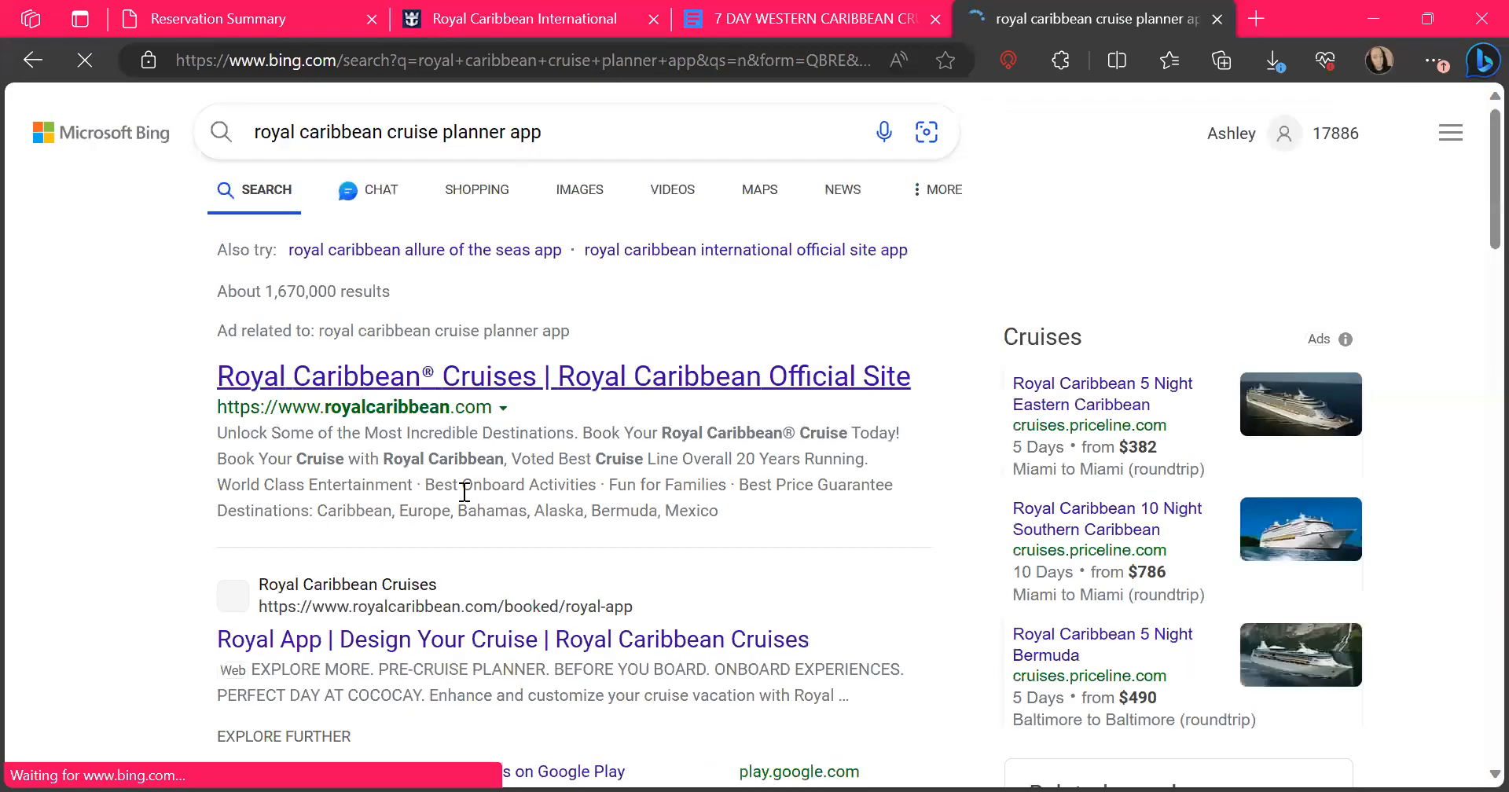
scroll(462, 511, "down", 2)
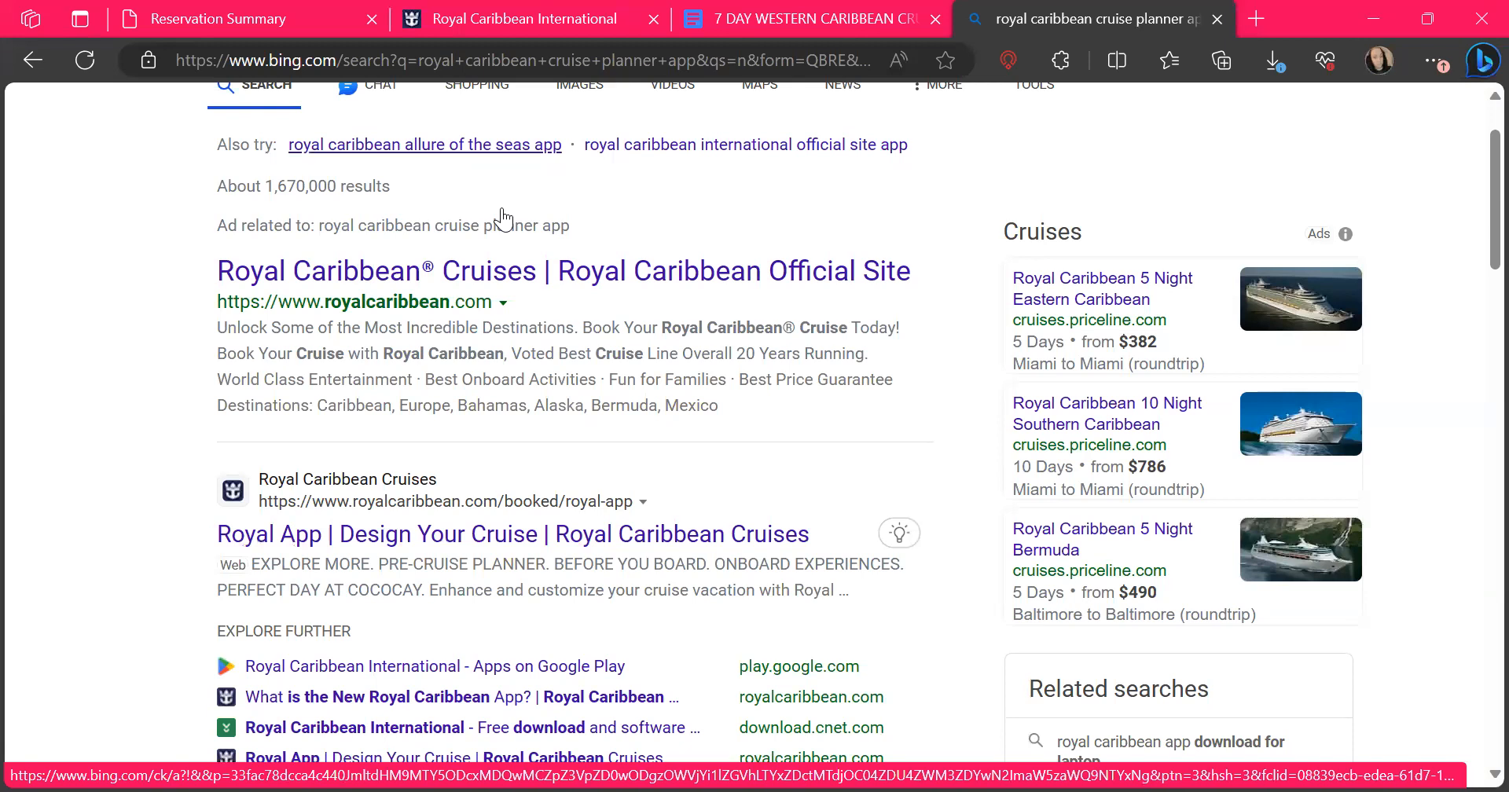
Switch to YouTube in a new browser tab and search it for "evolution travel cafe"
left_click(1256, 18)
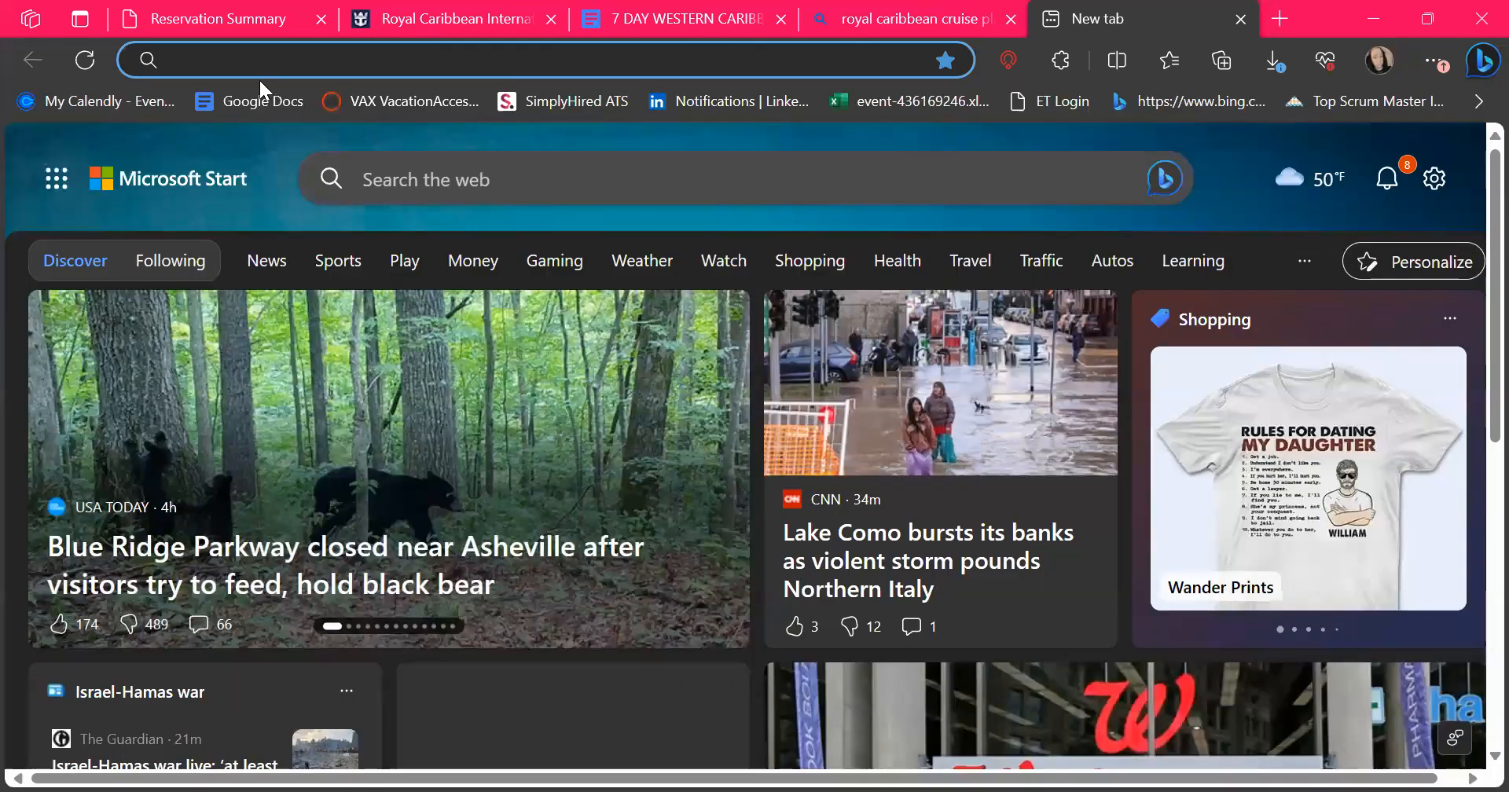
type("your")
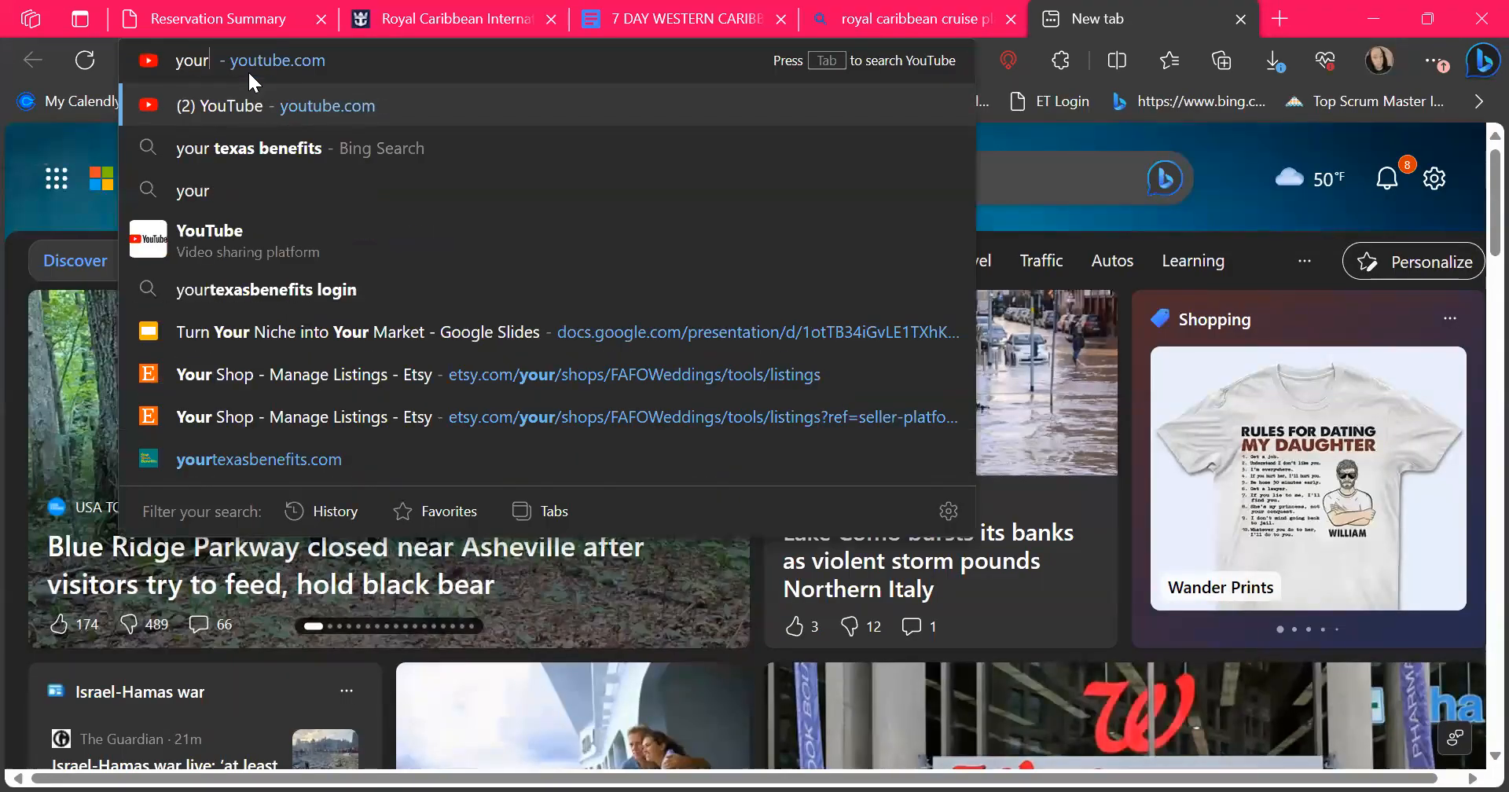
key("BackSpace")
left_click(214, 332)
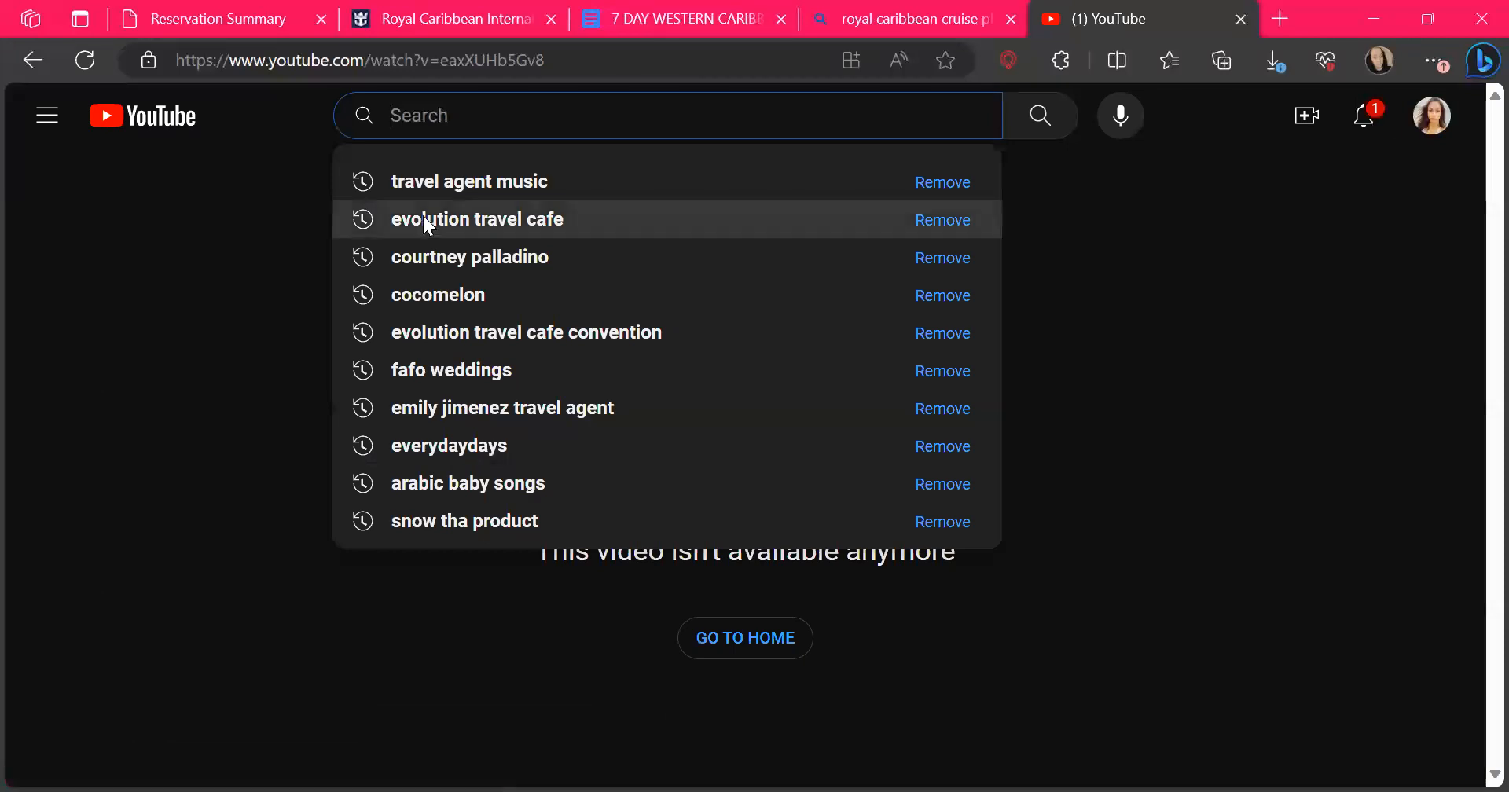
left_click(421, 221)
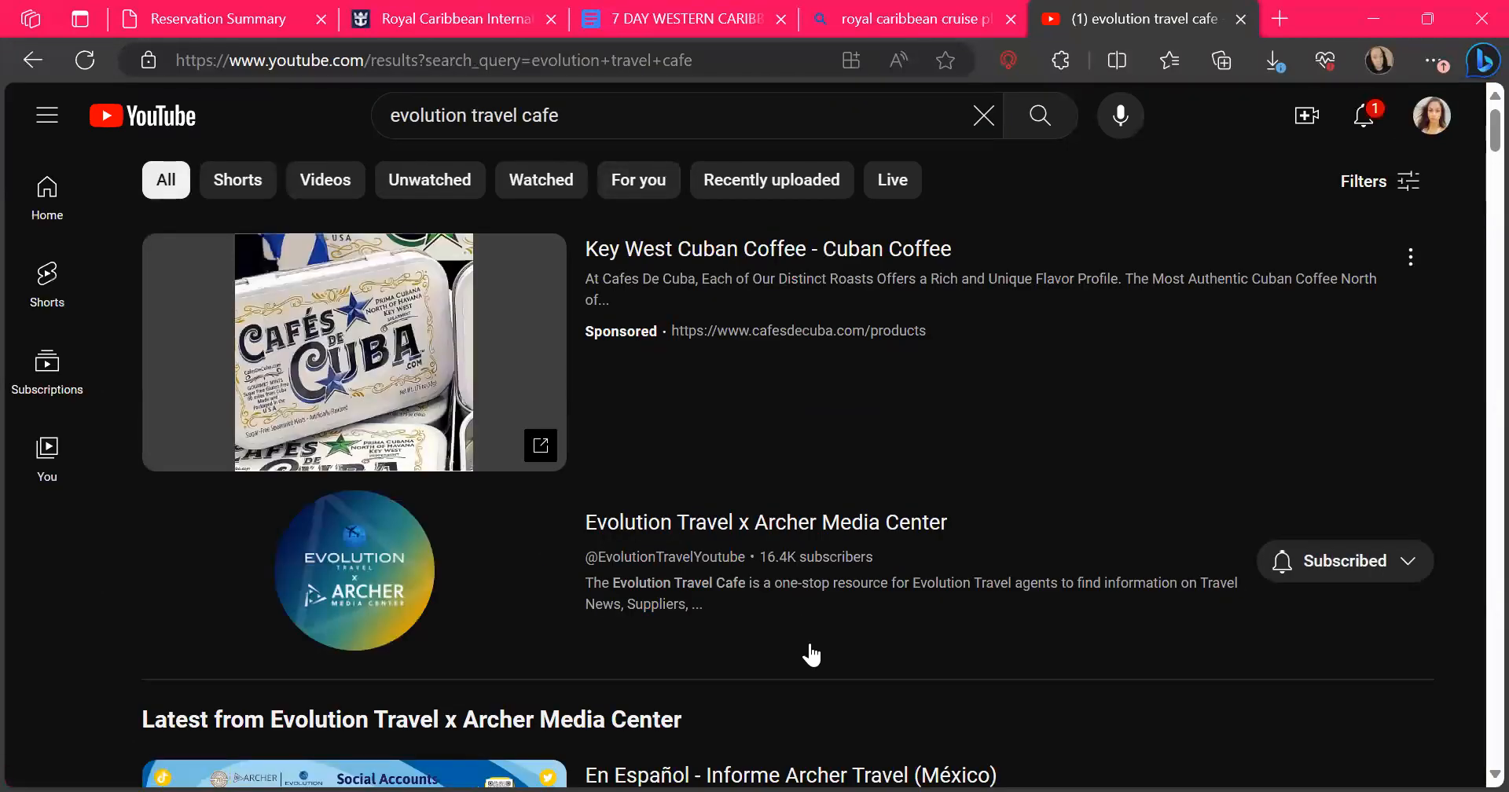
Open the Evolution Travel x Archer Media Center channel from the results and look through its video sections
scroll(810, 652, "down", 10)
scroll(810, 655, "up", 10)
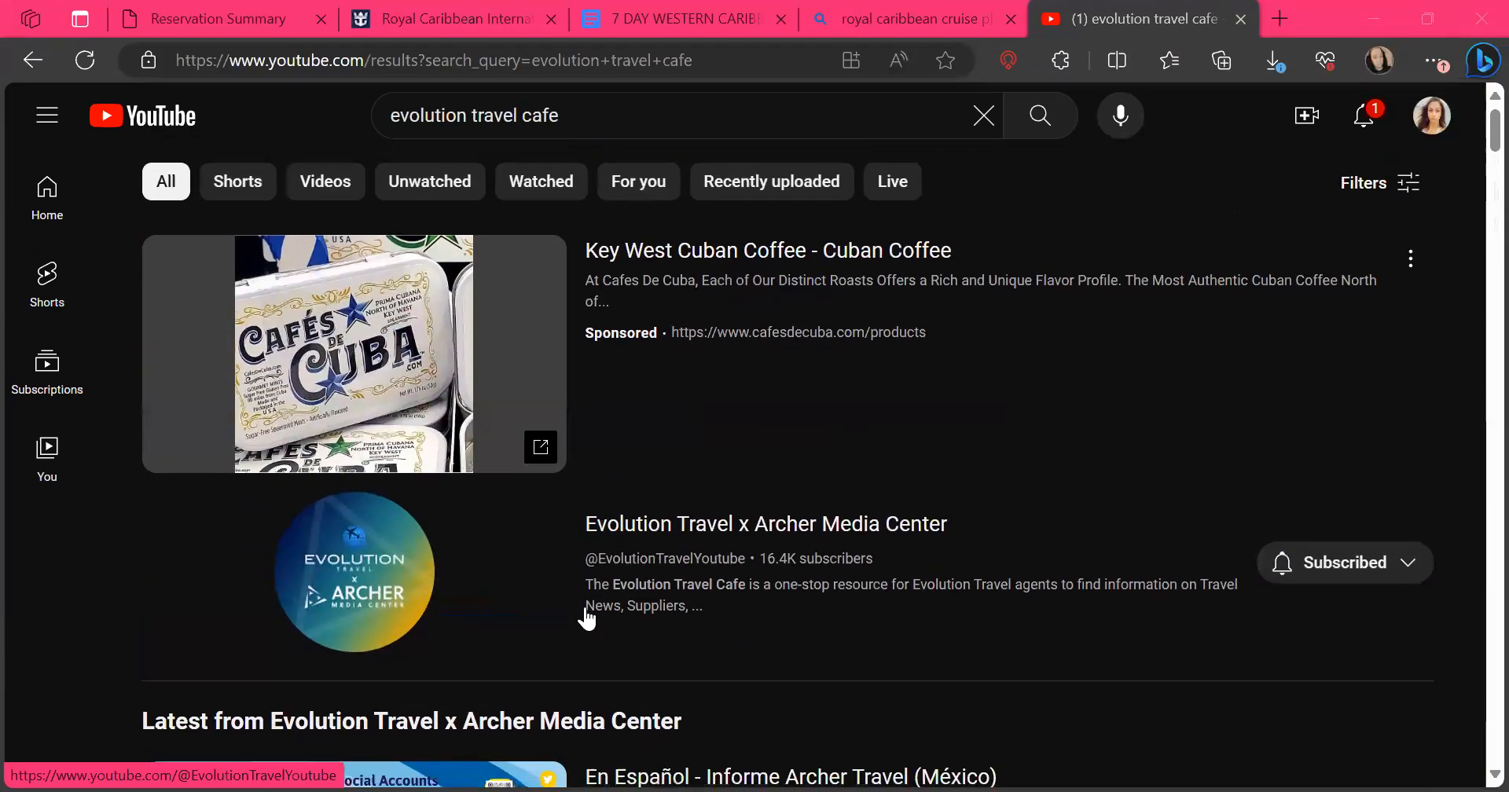
left_click(672, 522)
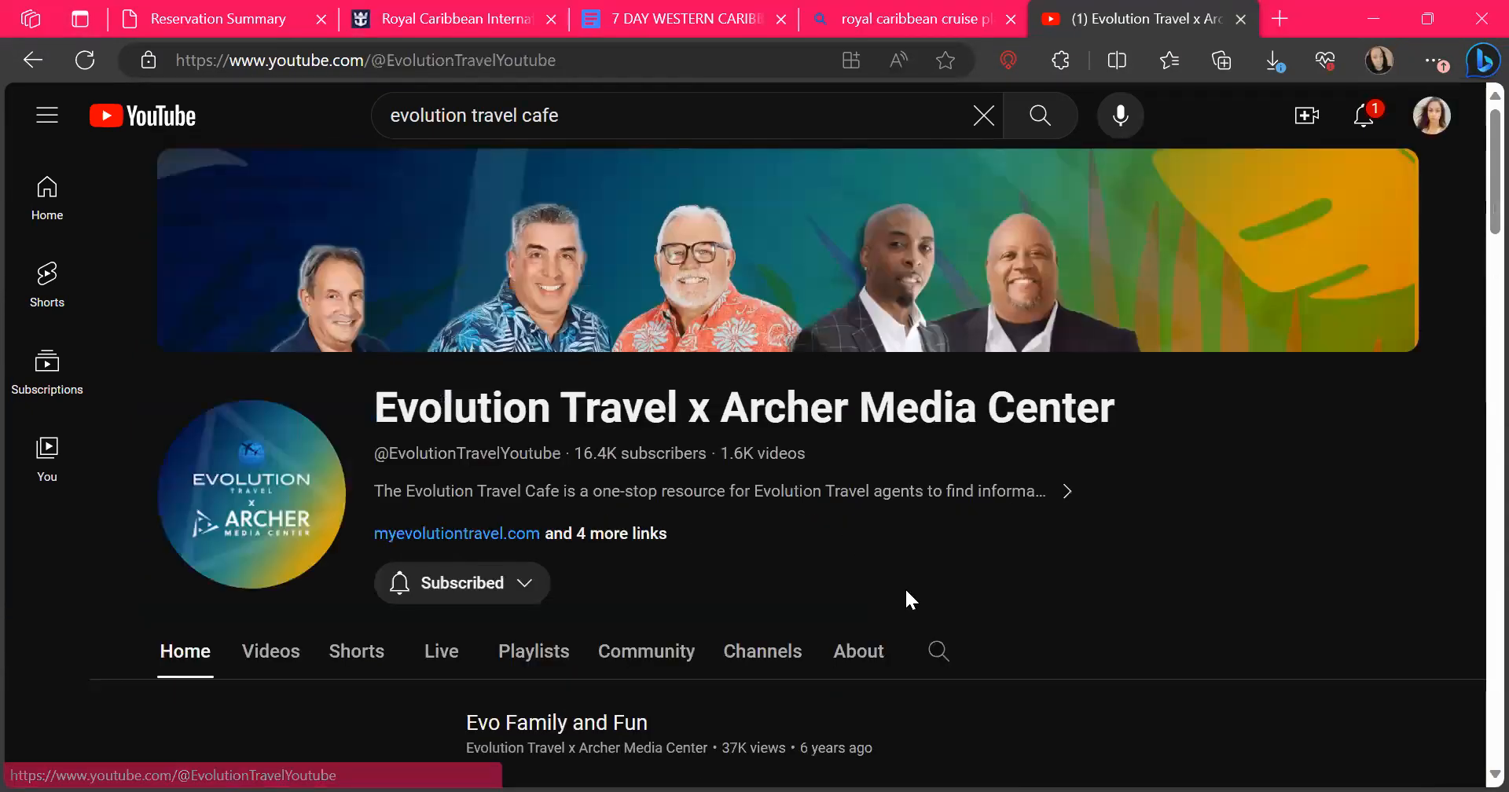
scroll(904, 592, "down", 7)
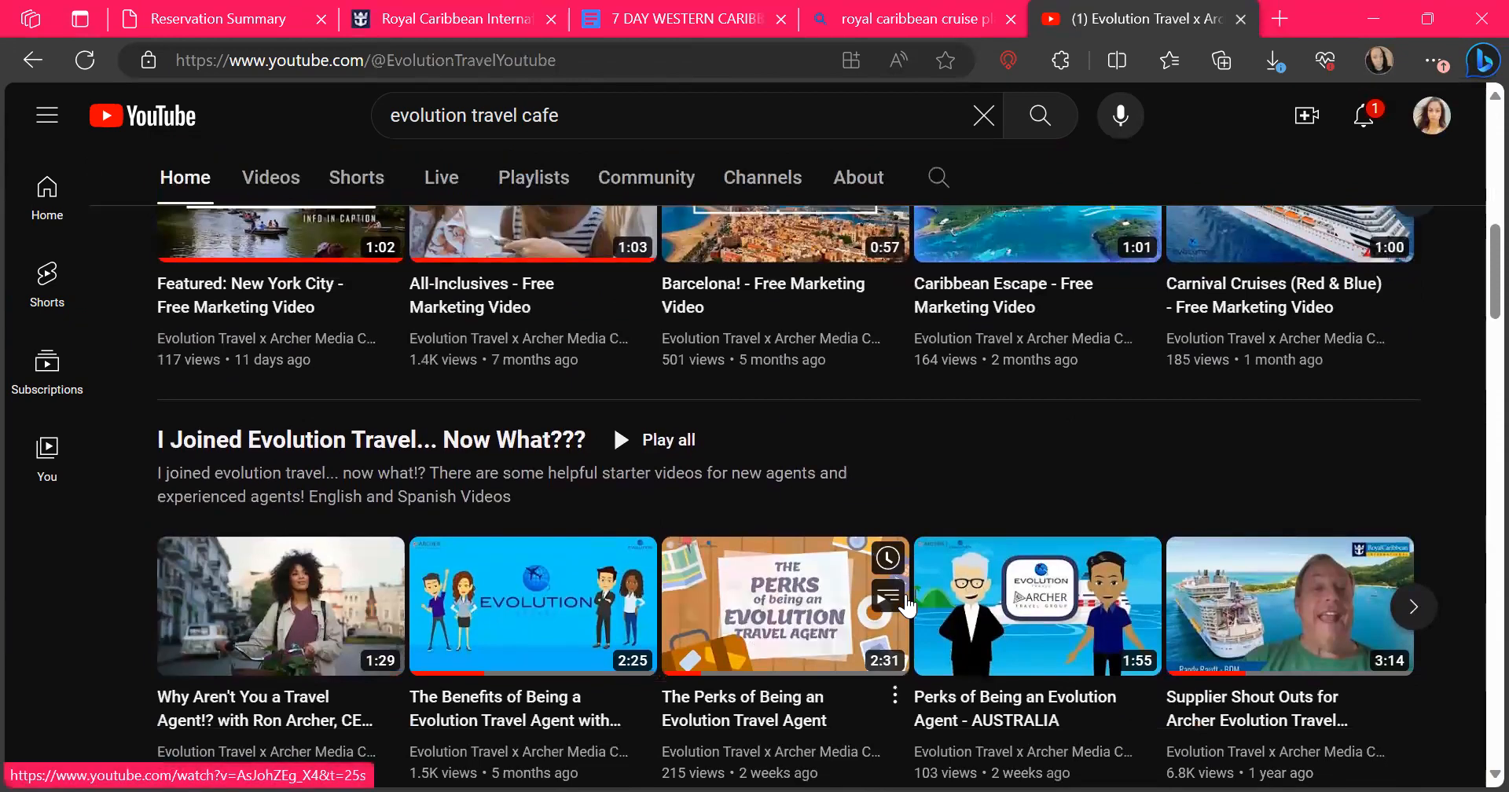
scroll(904, 592, "up", 2)
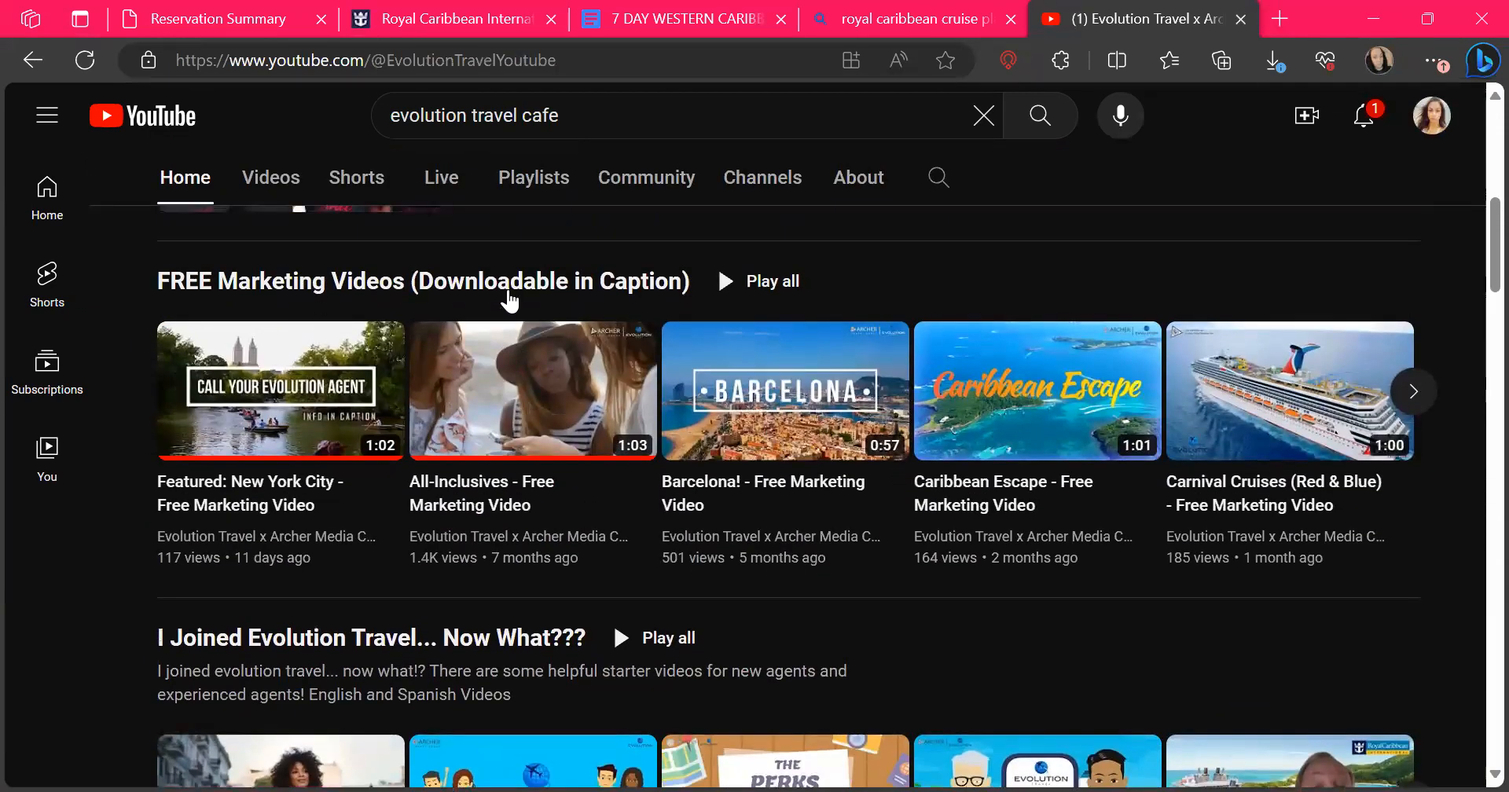
Open the FREE Marketing Videos (Downloadable in Caption) playlist and look through it for the Royal Caribbean Cruises video
left_click(585, 281)
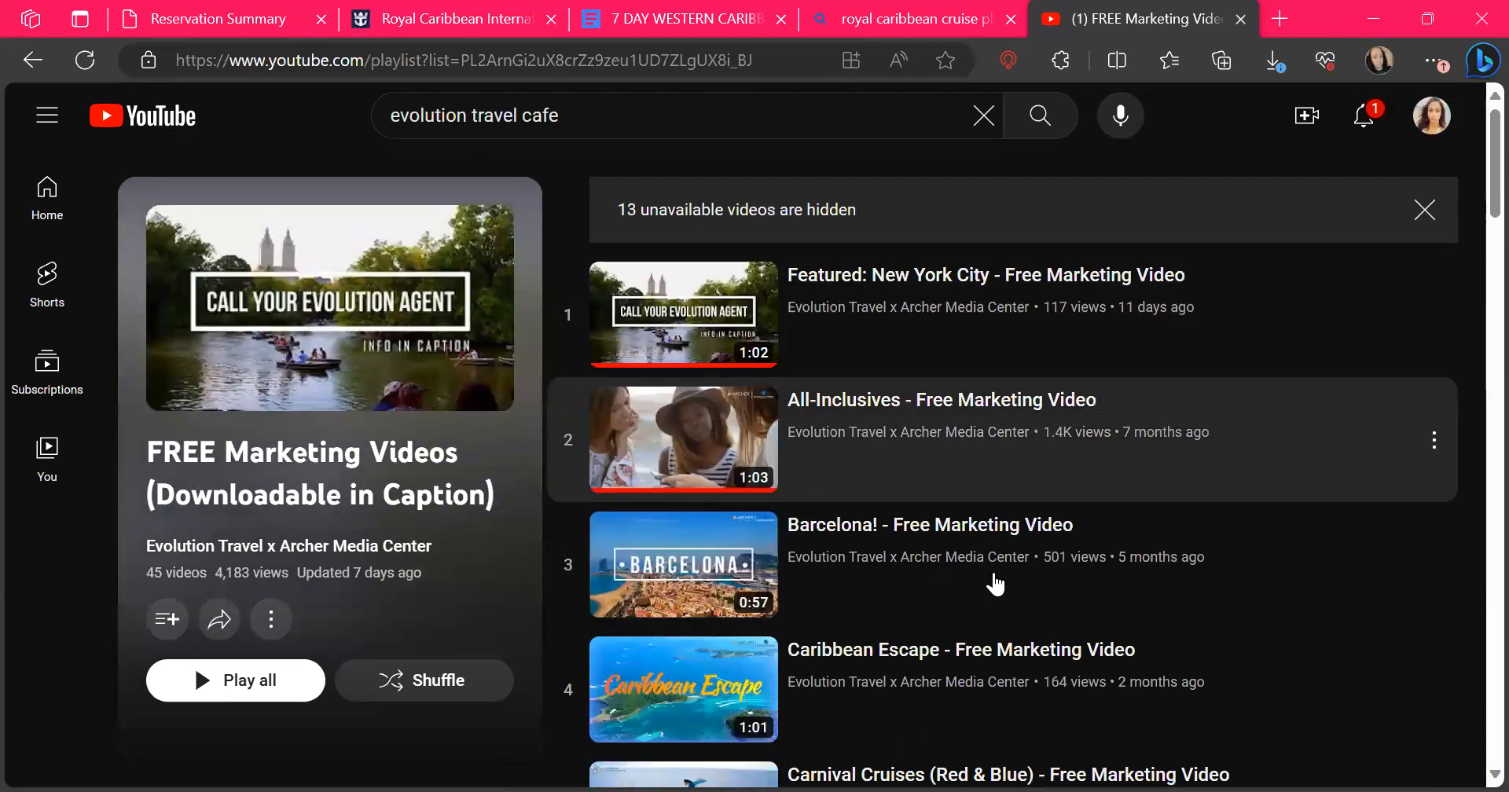
scroll(1093, 531, "down", 2)
scroll(1130, 510, "down", 6)
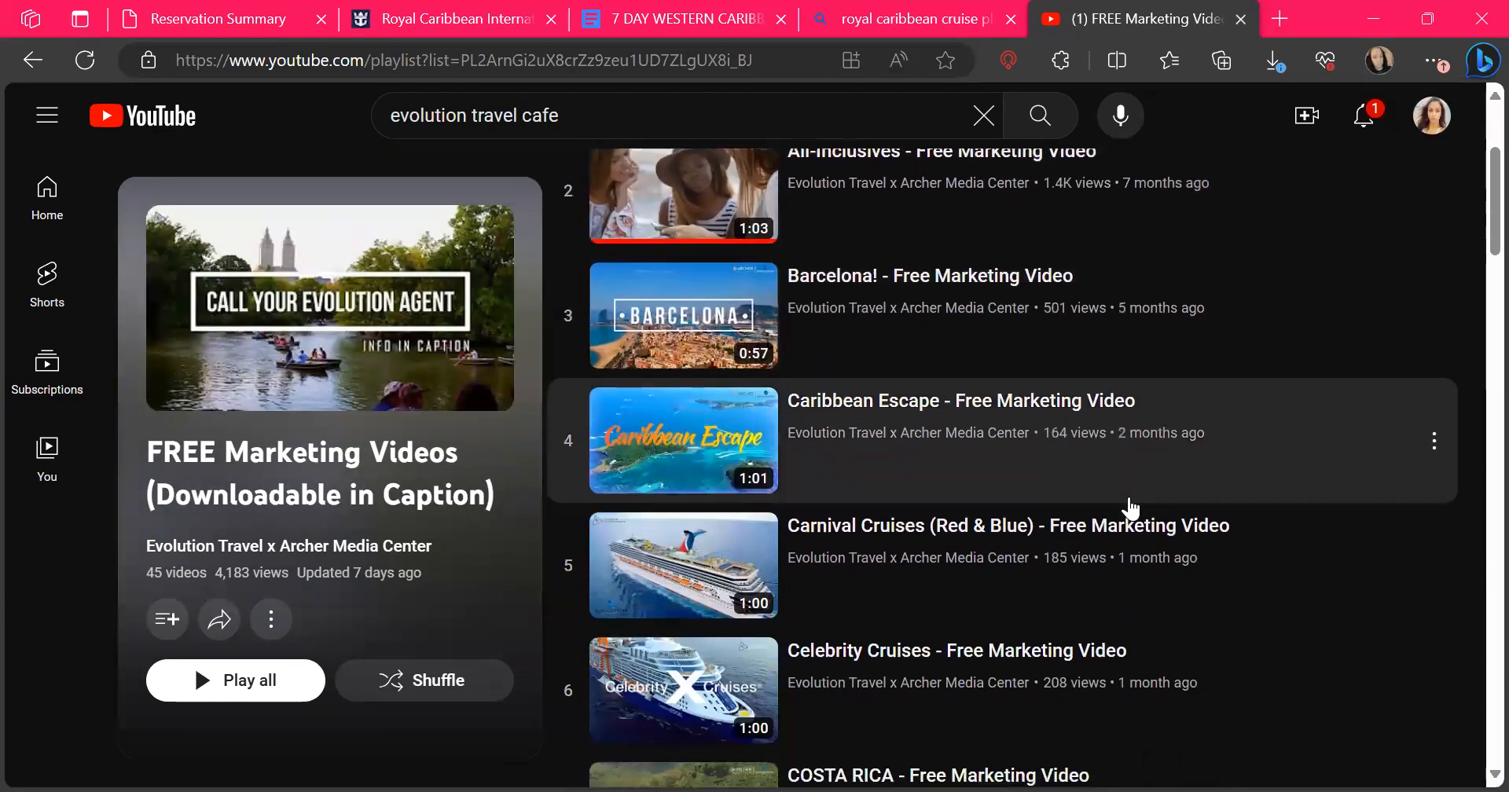
scroll(1131, 509, "down", 8)
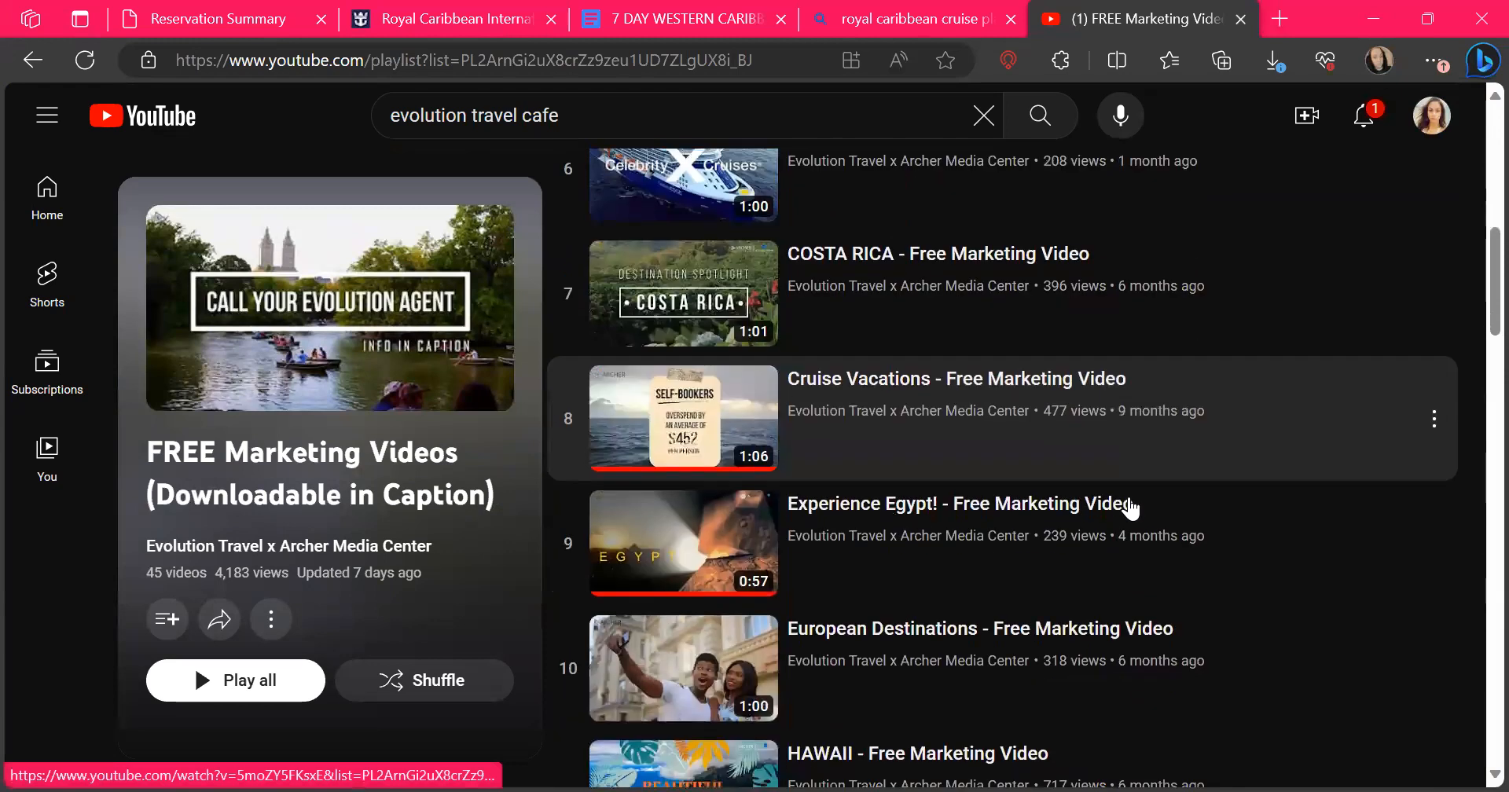
scroll(1130, 509, "down", 3)
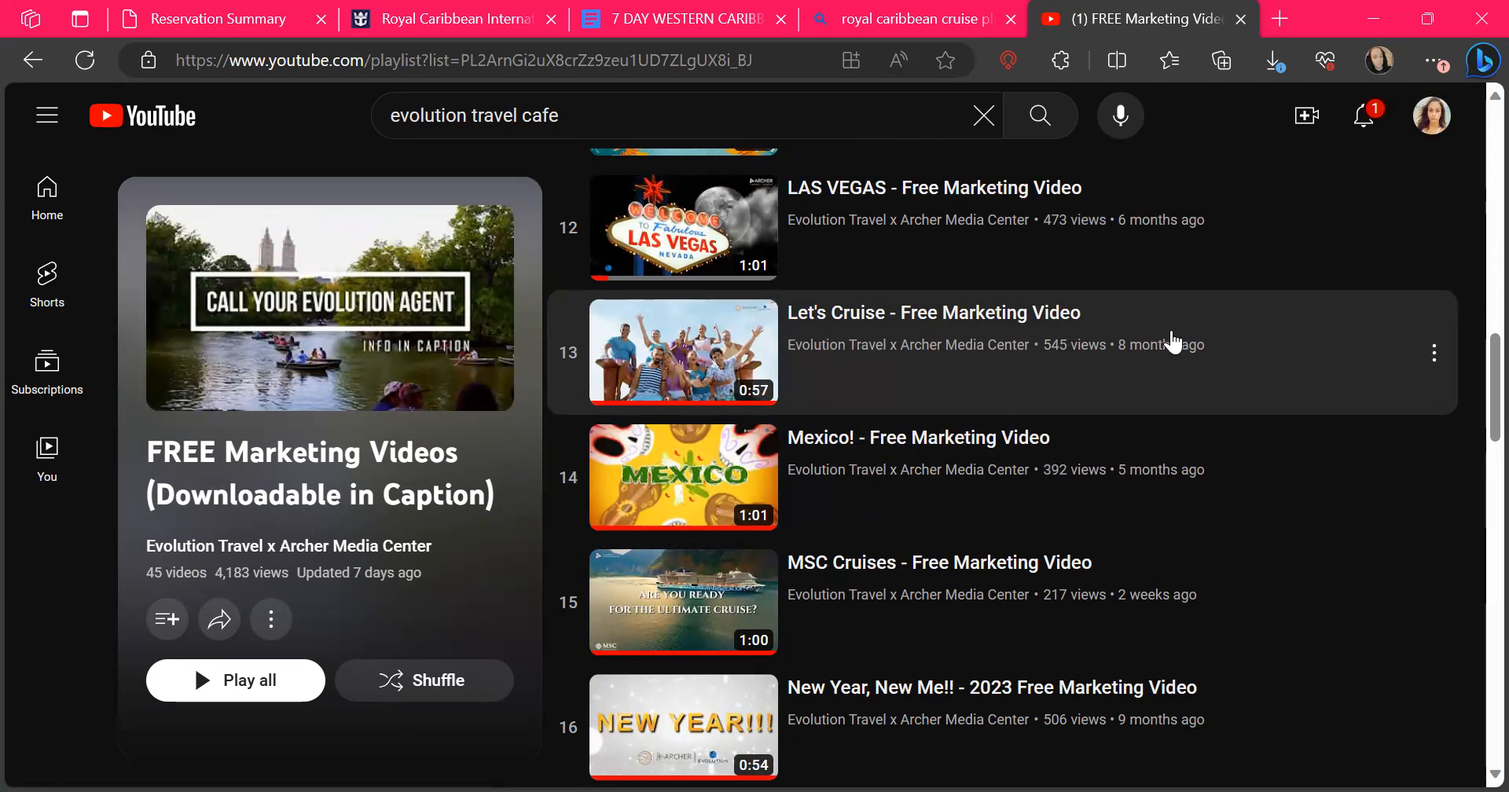
scroll(1174, 342, "down", 10)
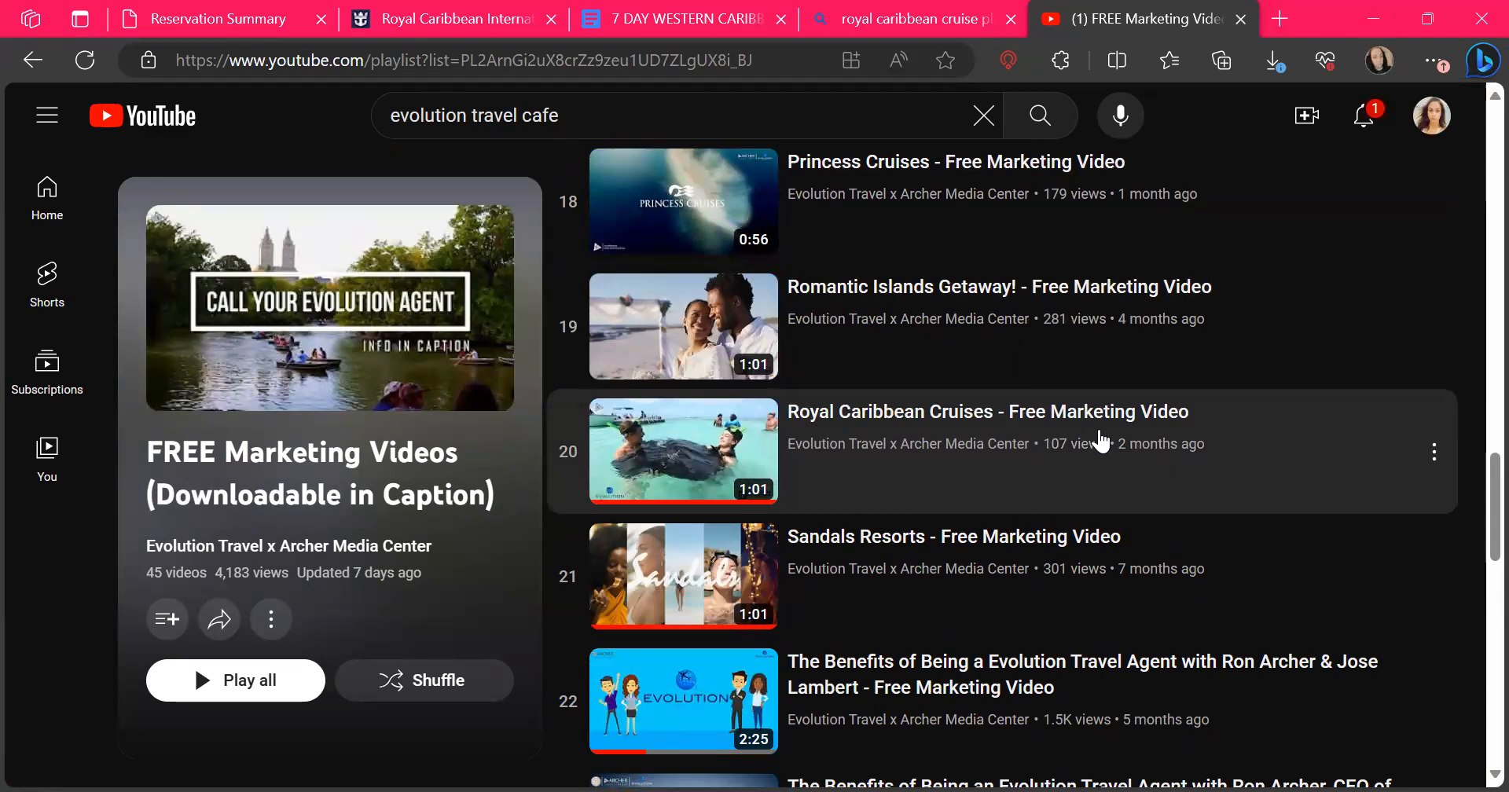
scroll(1101, 442, "up", 7)
scroll(1101, 442, "down", 9)
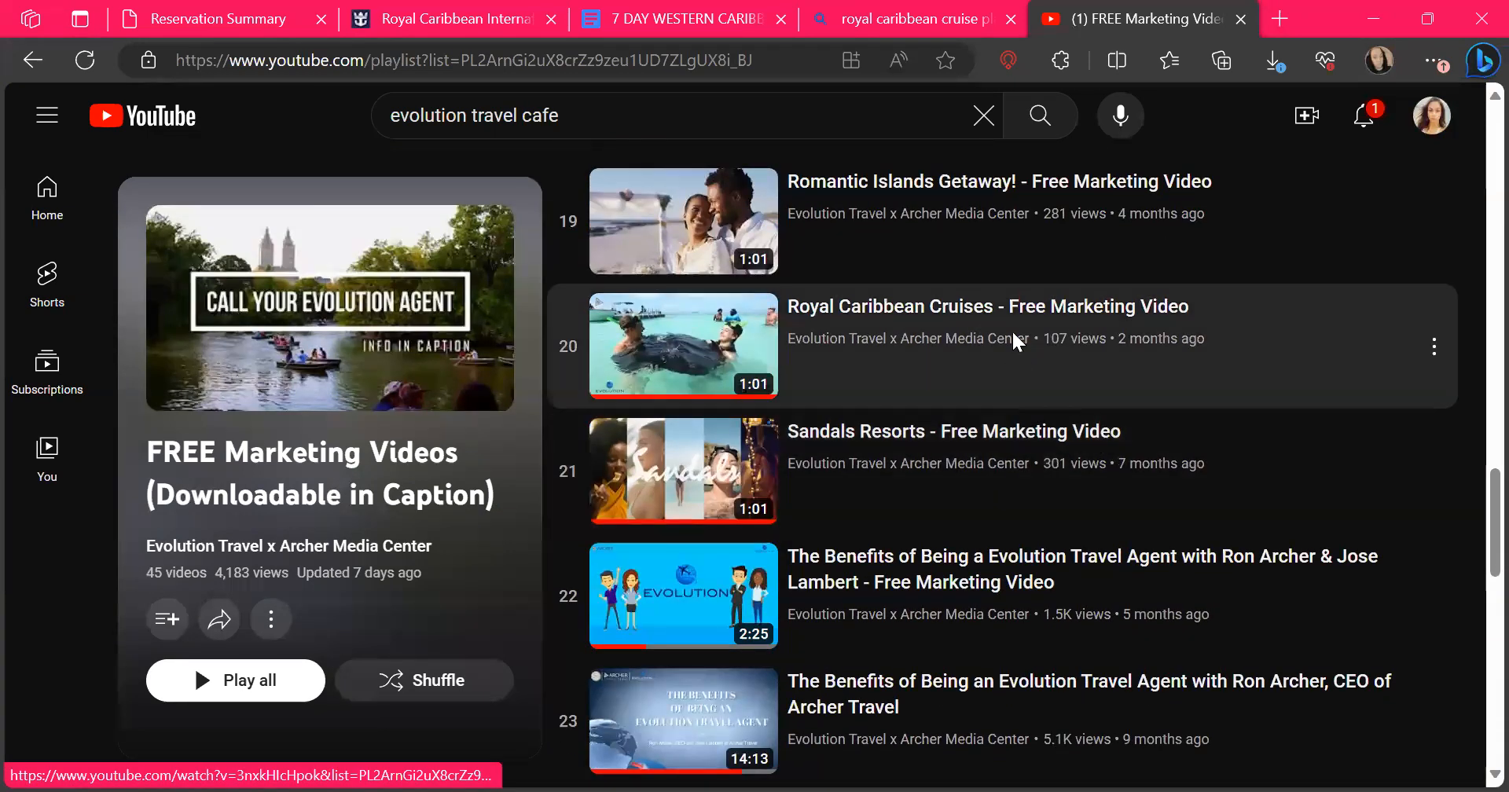
Return to the channel's home page and open the Featured: New York City free marketing video
left_click(1014, 342)
scroll(202, 663, "down", 10)
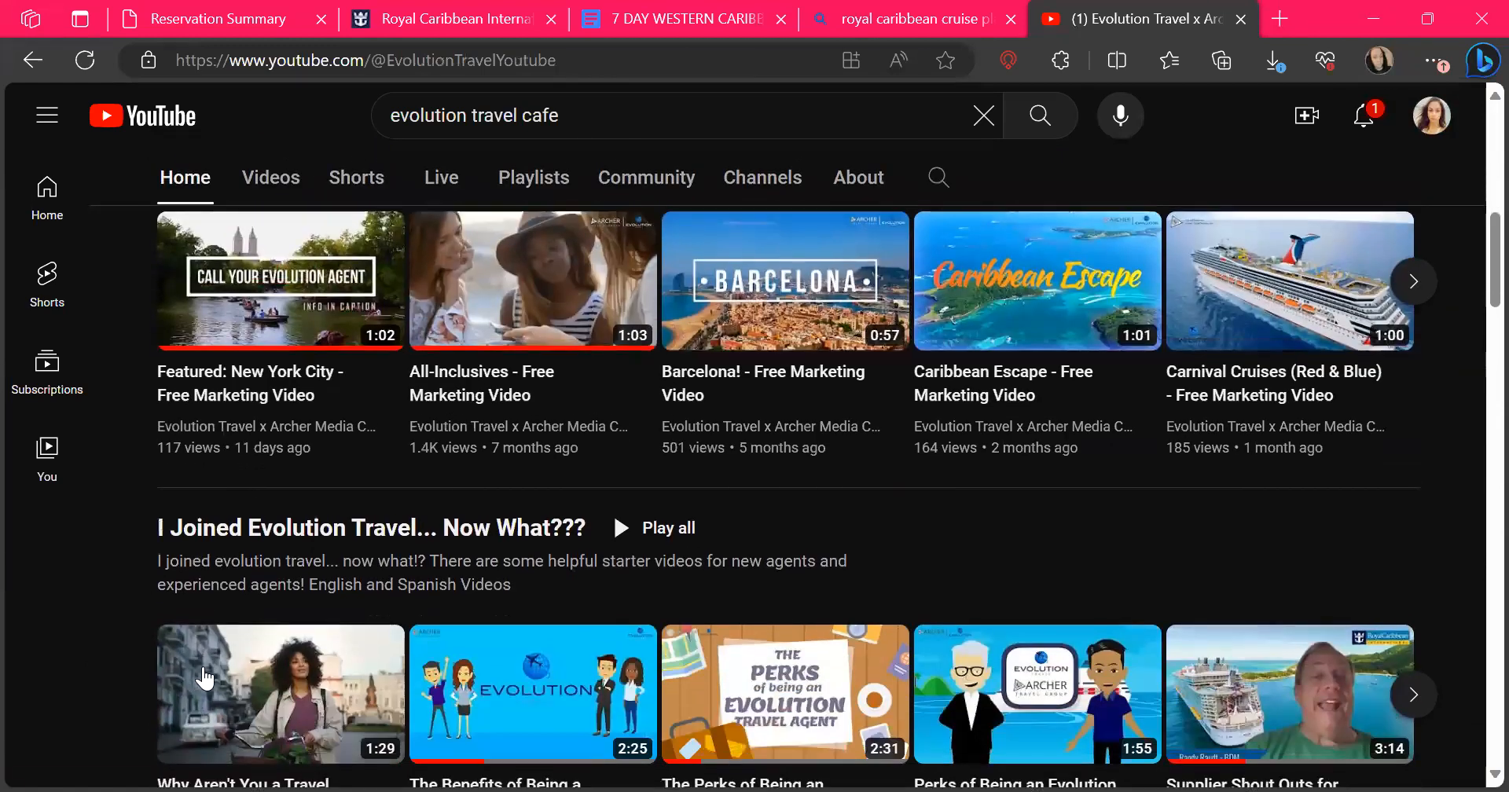
left_click(296, 284)
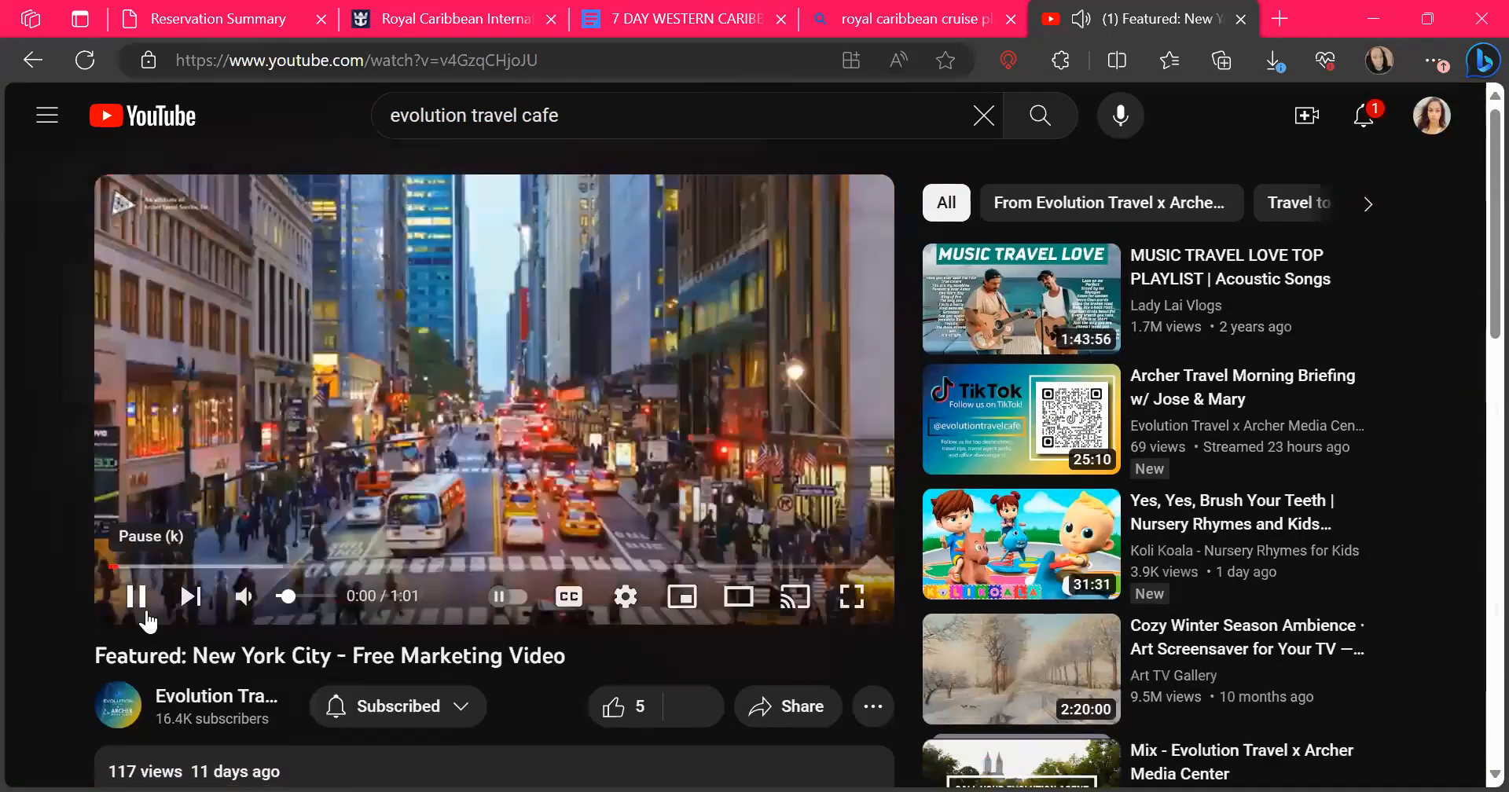
Expand the New York City video's description to view its download details, and return to the player
scroll(674, 723, "down", 10)
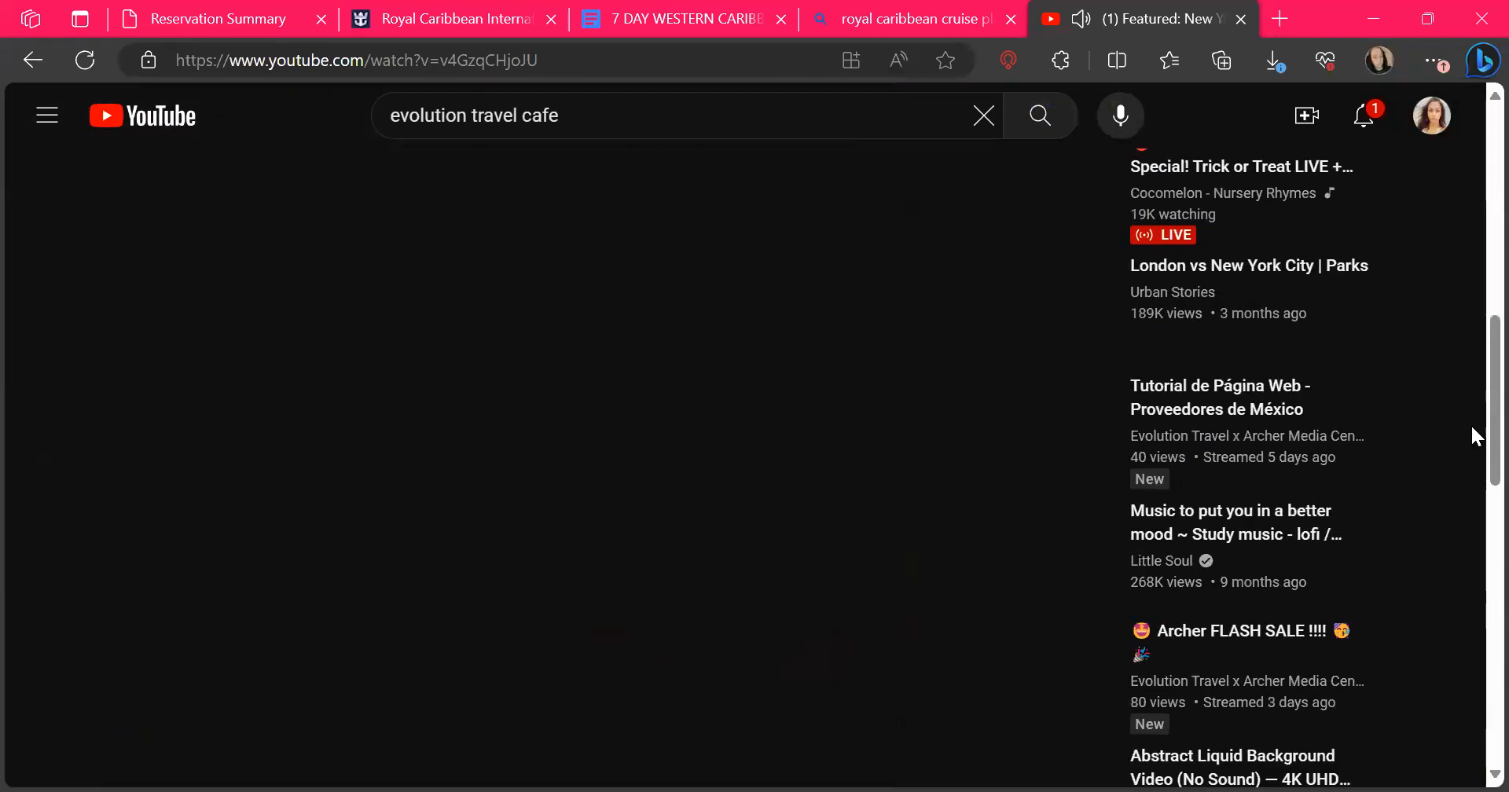
scroll(1471, 426, "up", 10)
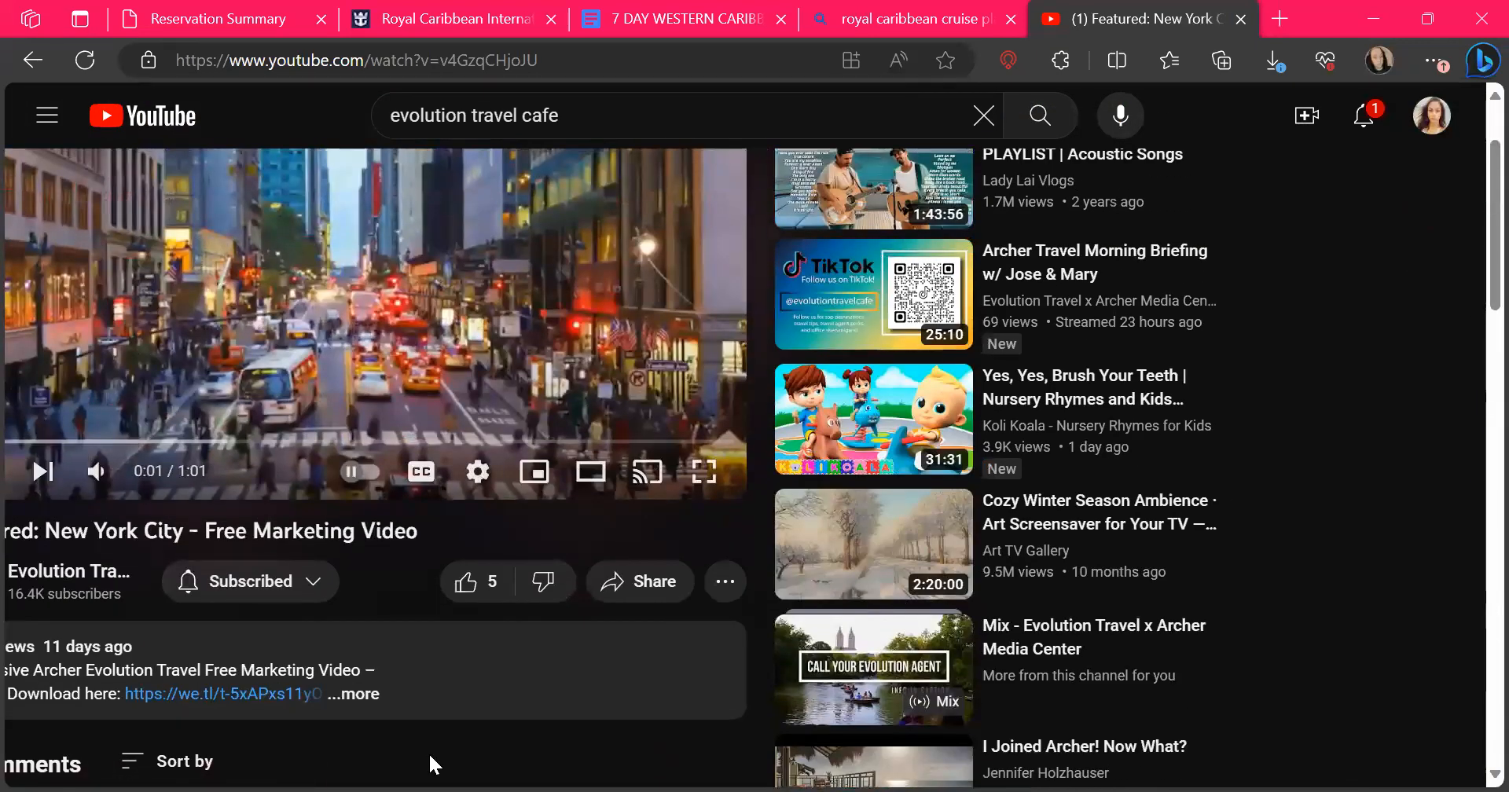
left_click(371, 702)
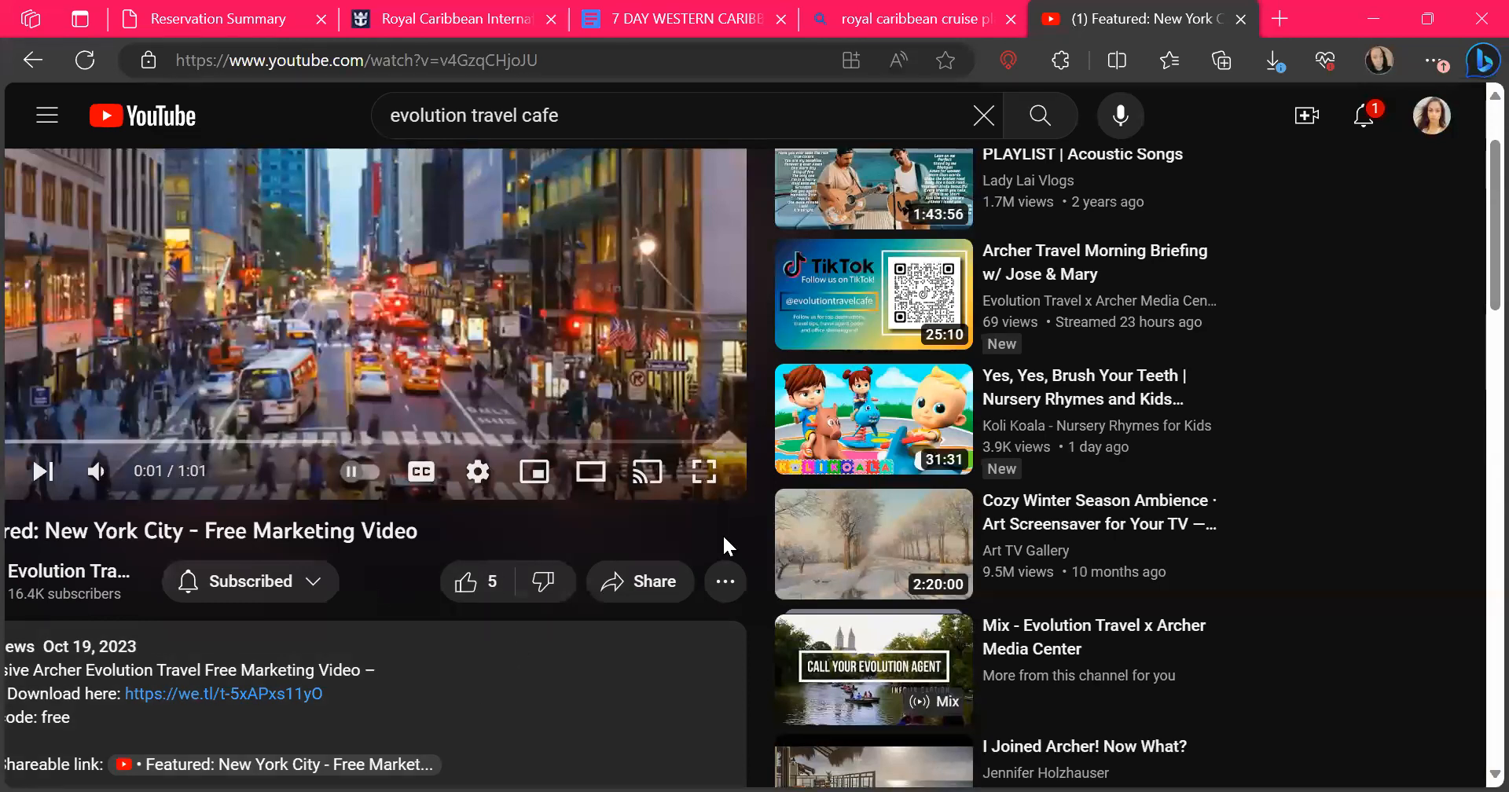
scroll(723, 536, "up", 2)
scroll(724, 537, "left", 2)
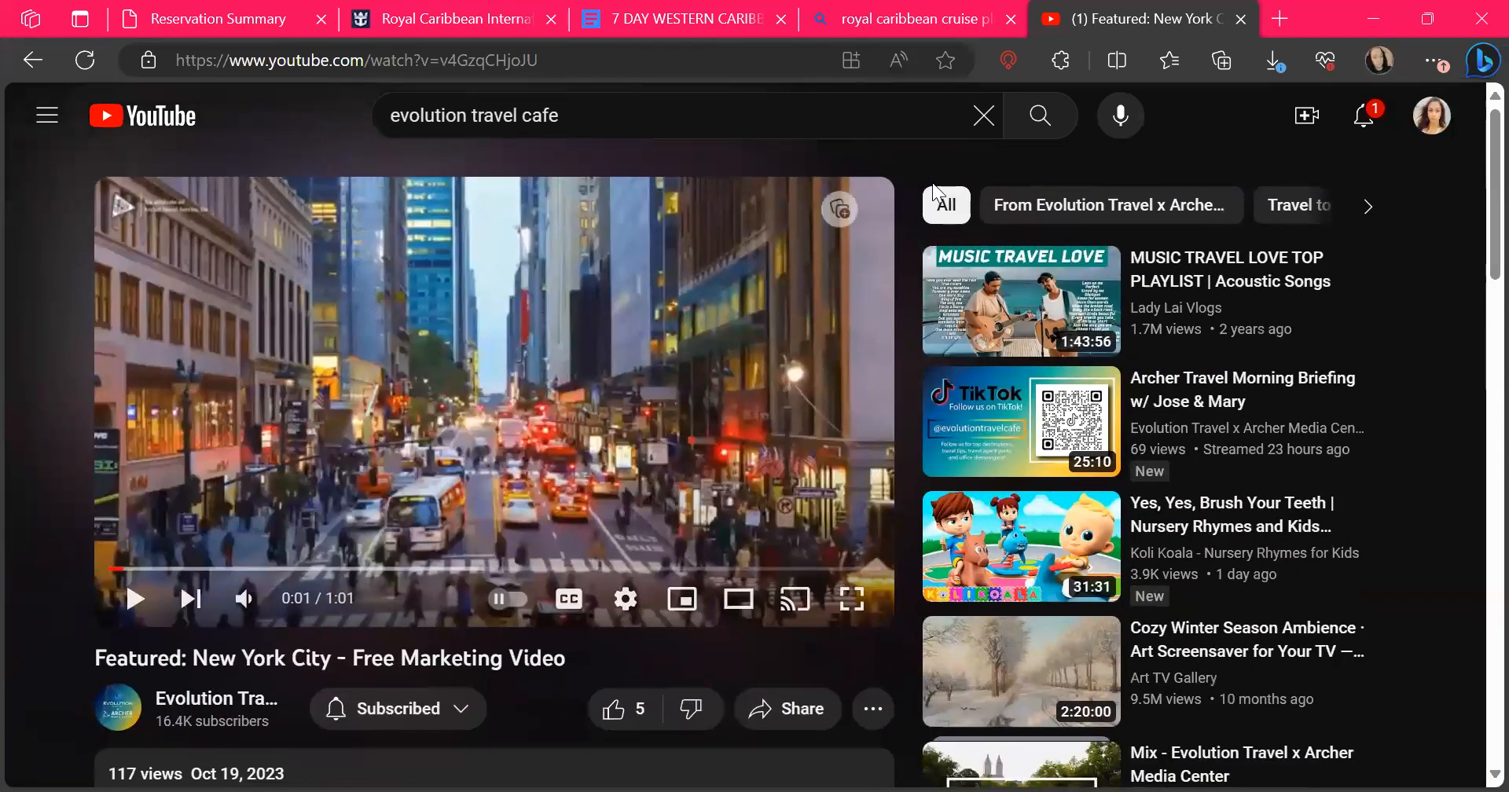
Close the YouTube and web search tabs to return to the 7 Day Western Caribbean Cruise document in Google Docs
left_click(1241, 19)
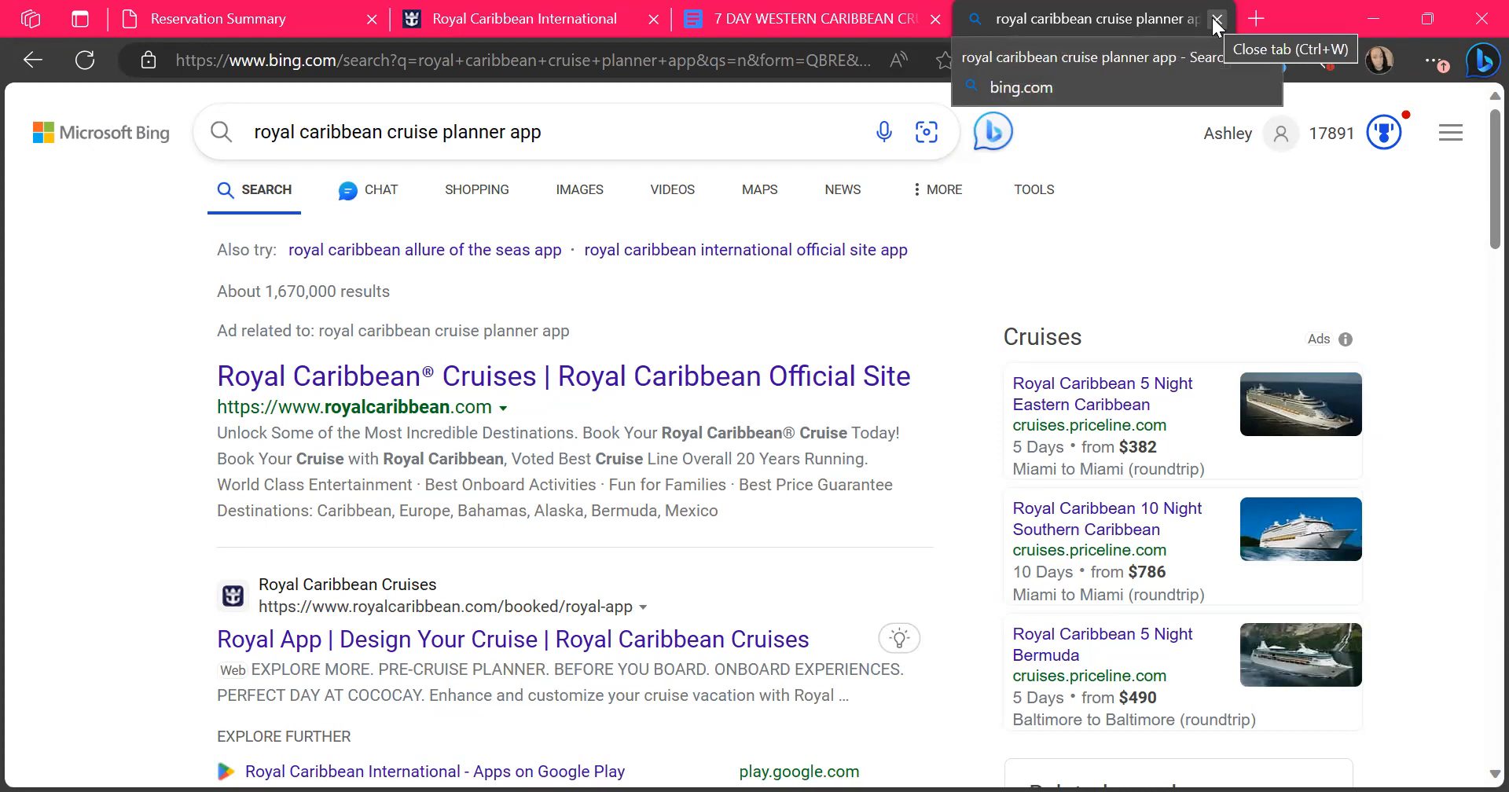
left_click(1217, 20)
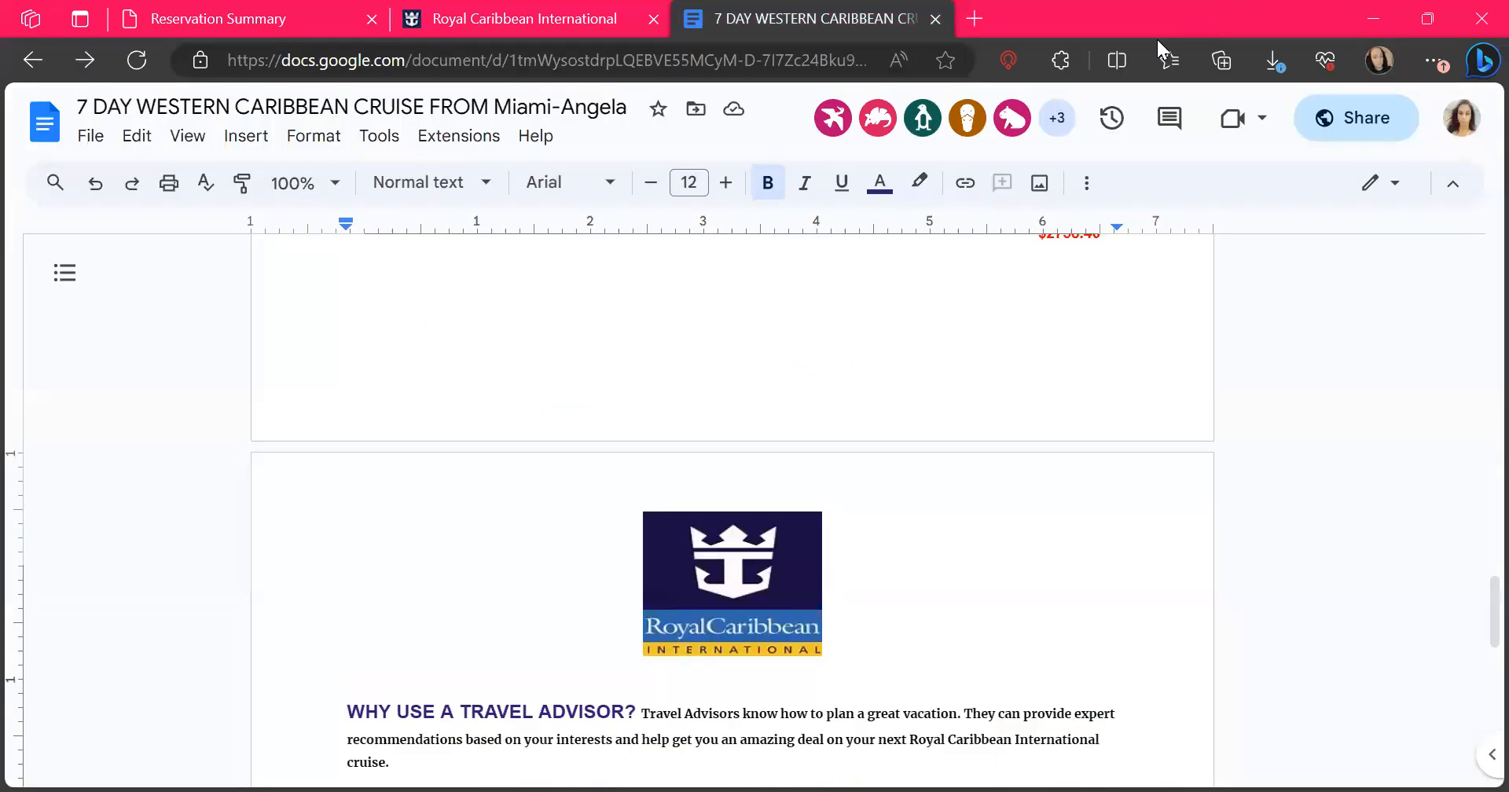